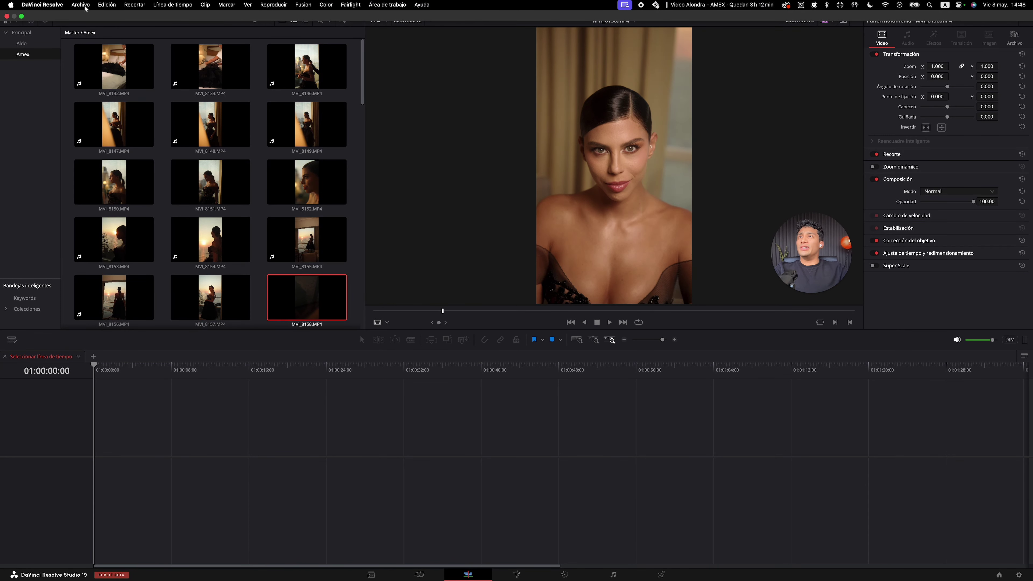
Step: Open the project settings and keep the vertical 1080 x 1920 HD resolution and 23.976 fps frame rate
left_click(84, 6)
left_click(132, 203)
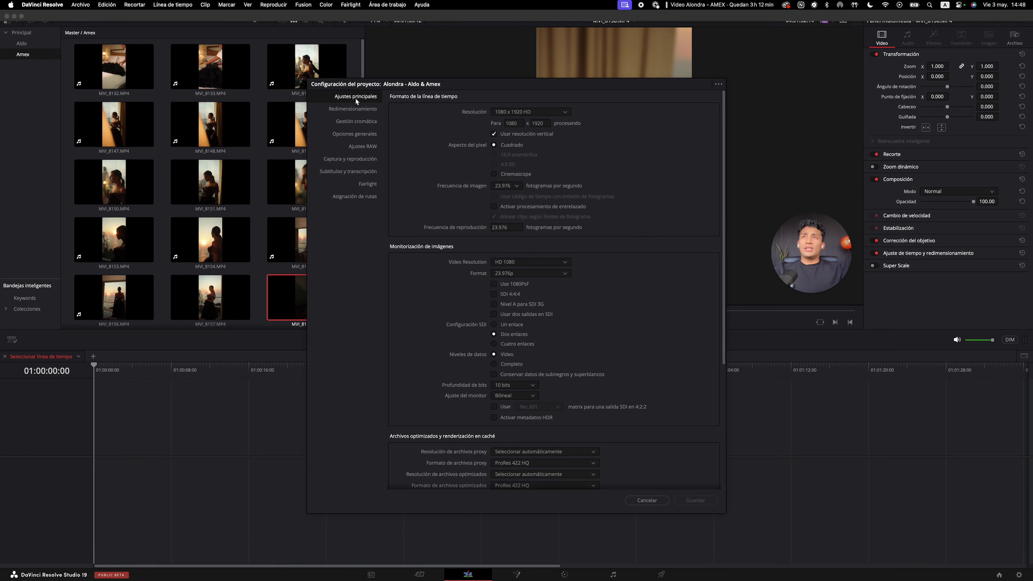
left_click(509, 135)
left_click(506, 137)
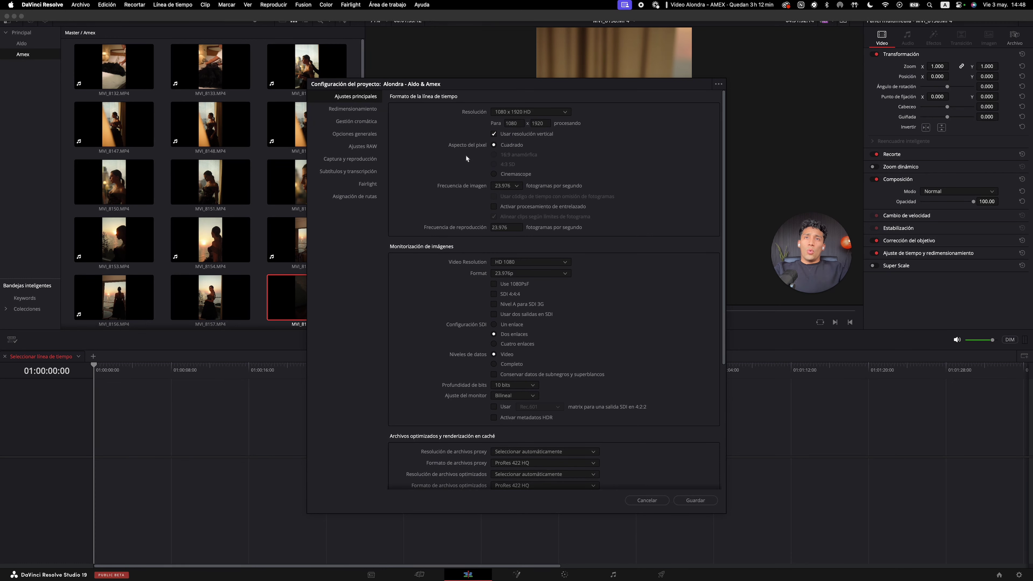
left_click(518, 186)
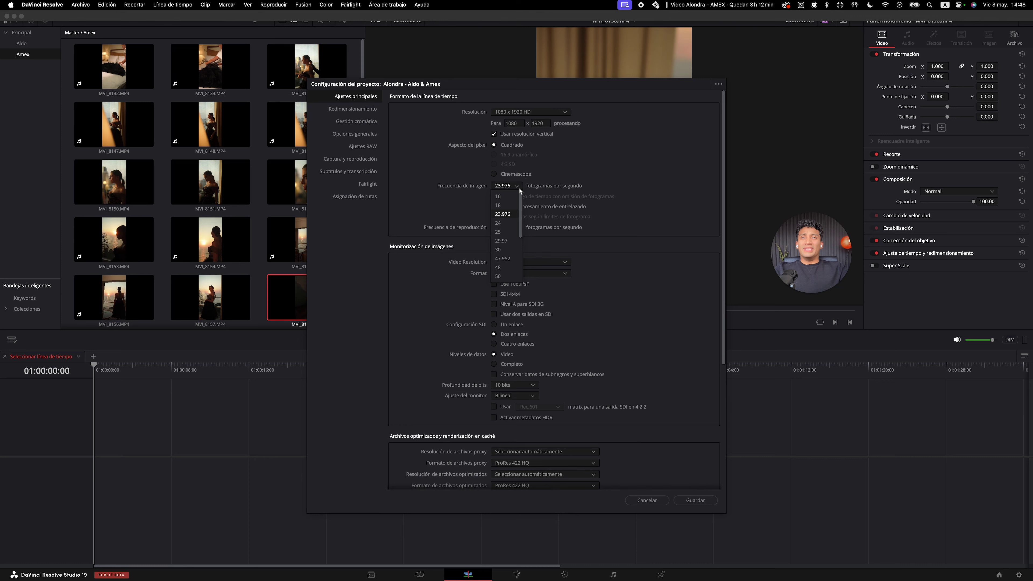
left_click(505, 214)
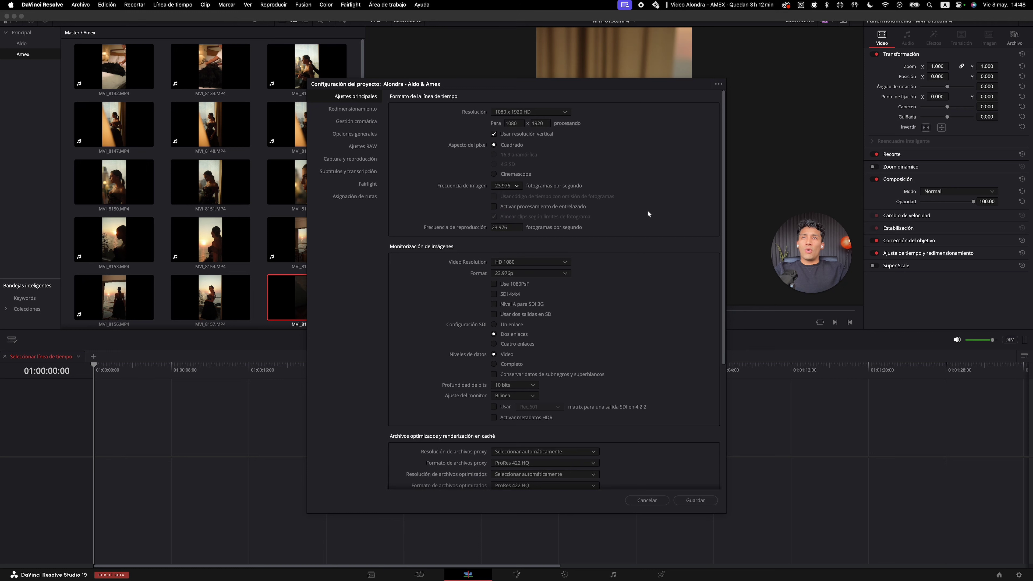
left_click(517, 186)
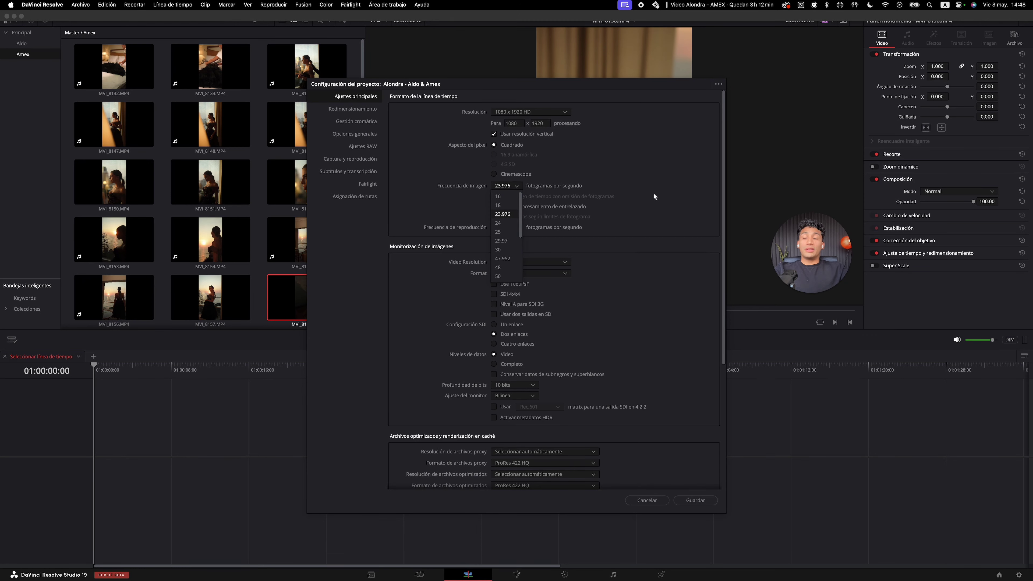
left_click(654, 194)
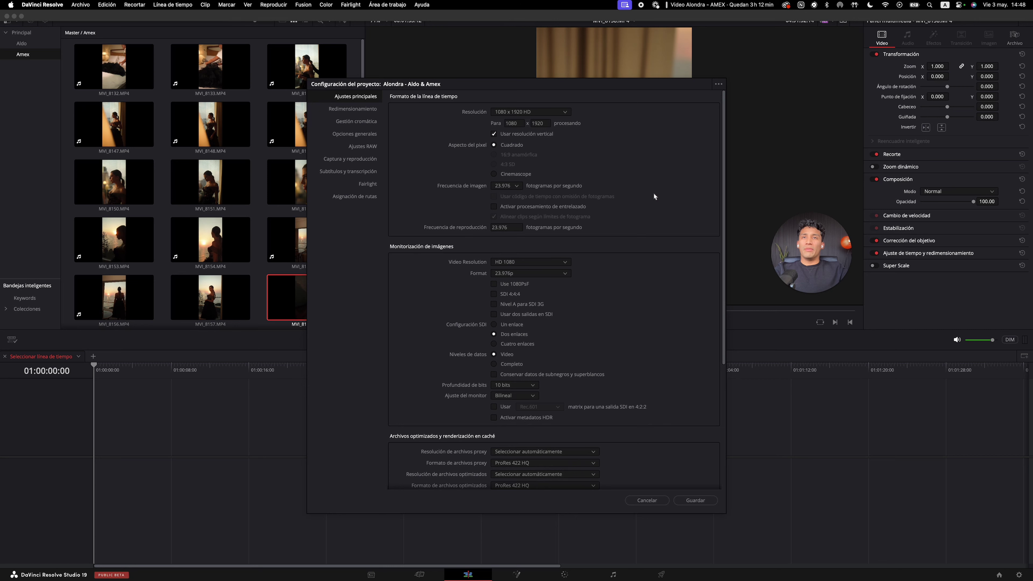
Step: Set the project's output color space to Rec.709-A in color management and save the settings
left_click(377, 124)
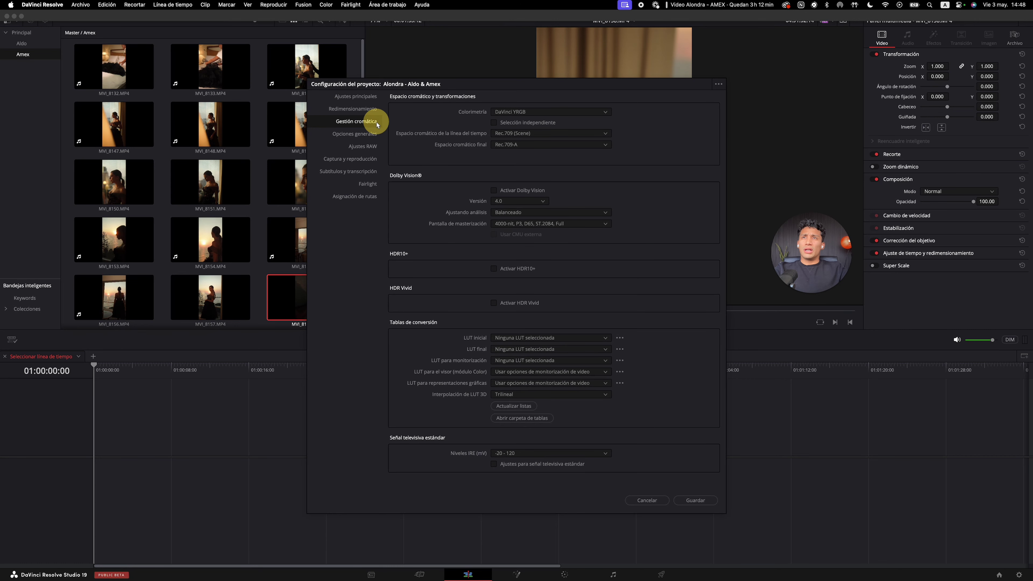
left_click(509, 145)
left_click(533, 196)
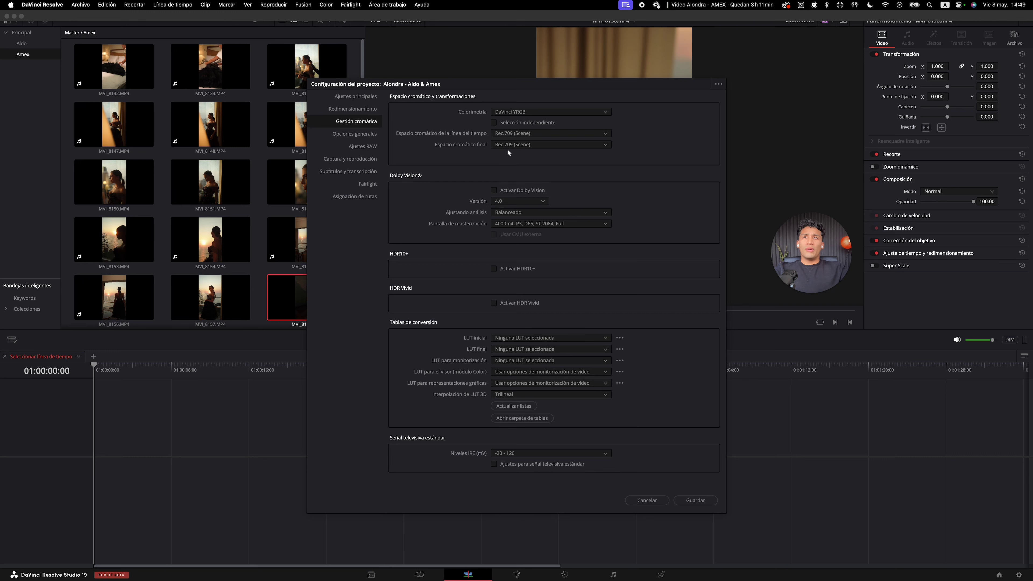
left_click(529, 145)
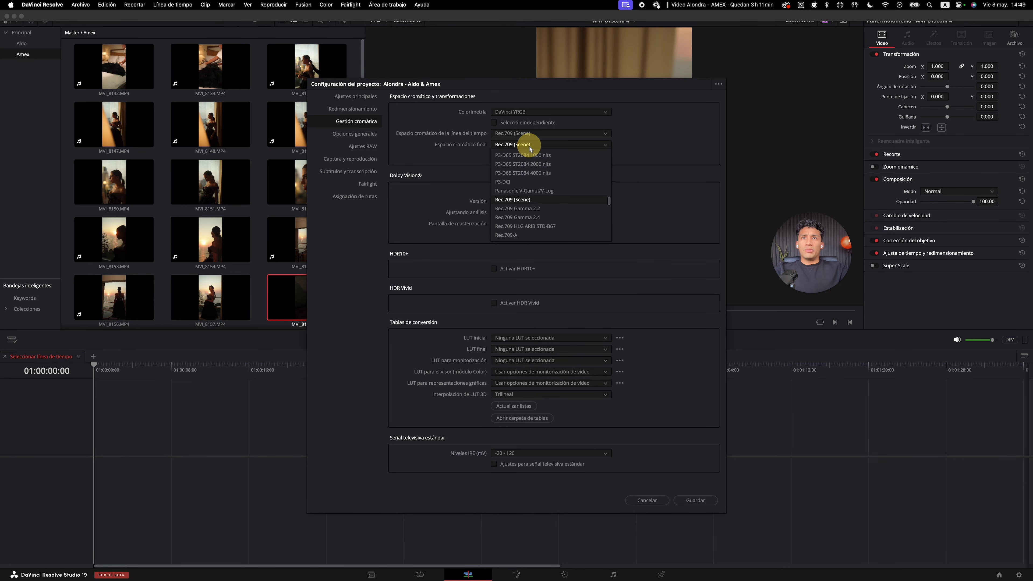
left_click(523, 234)
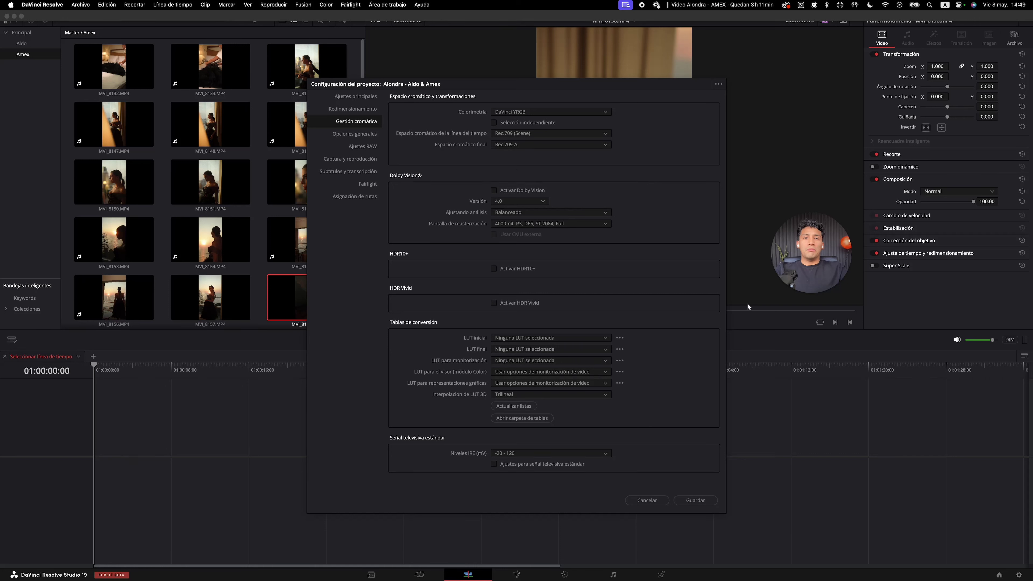
left_click(696, 501)
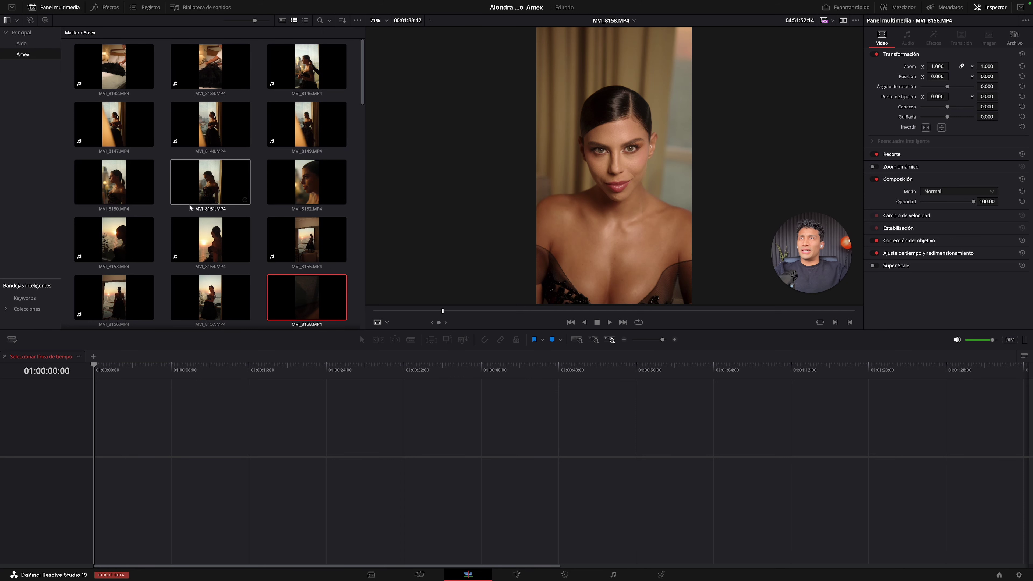
Step: Look through the clips in the Amex and Aldo bins, ending in the Amex bin
left_click(259, 221)
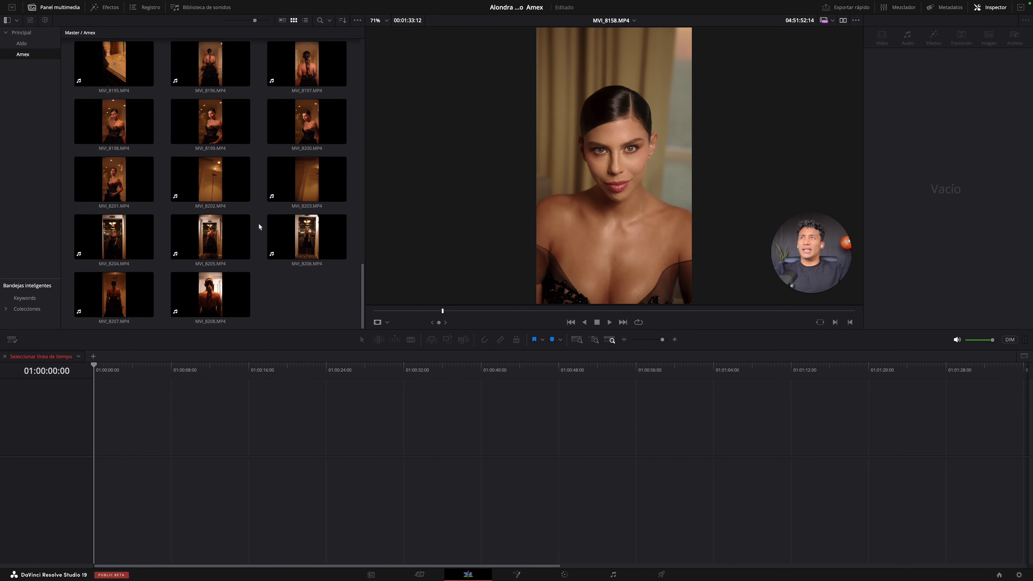
right_click(32, 118)
left_click(68, 83)
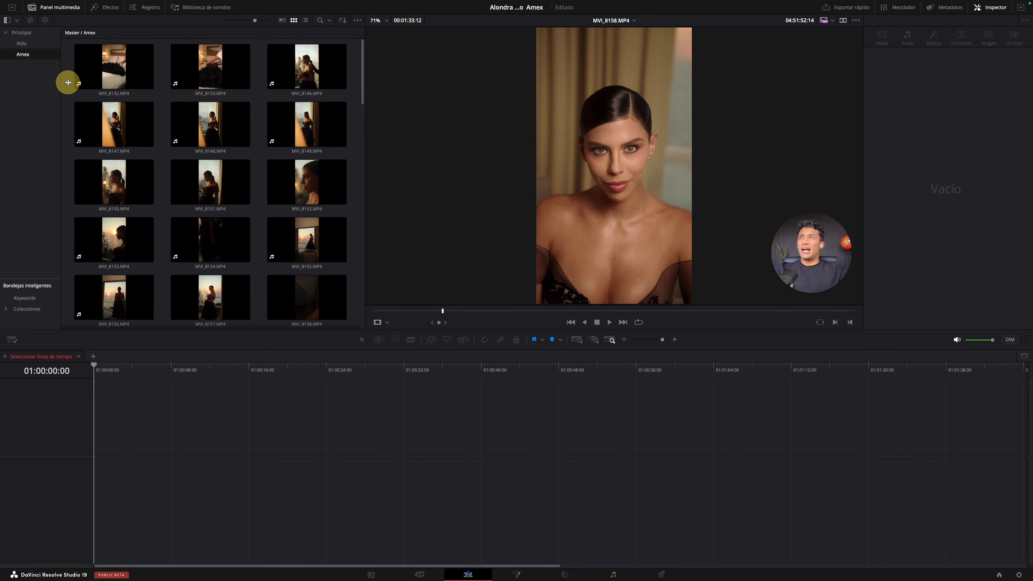
left_click(34, 43)
scroll(244, 297, "down", 5)
scroll(247, 292, "up", 10)
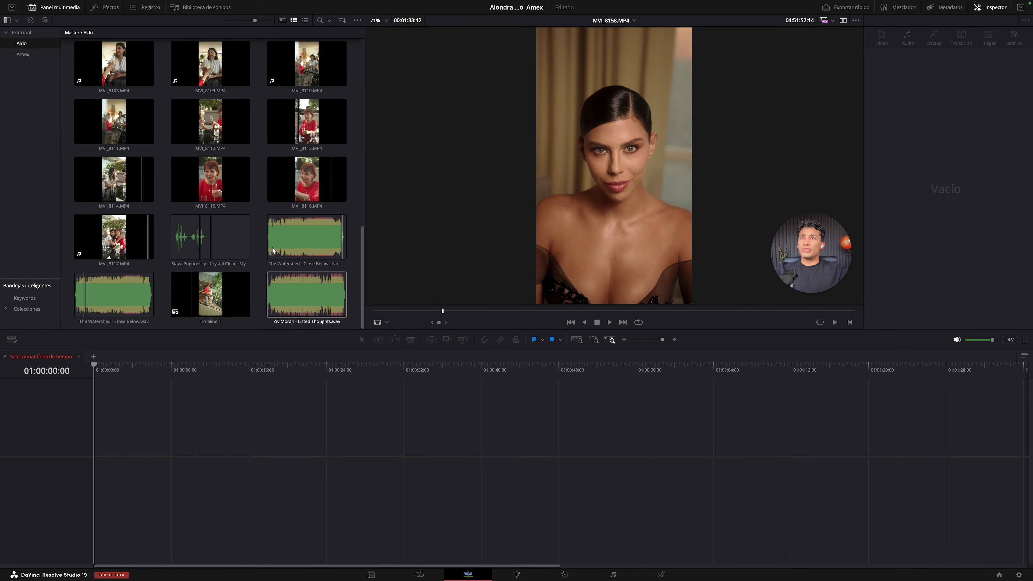
left_click(23, 55)
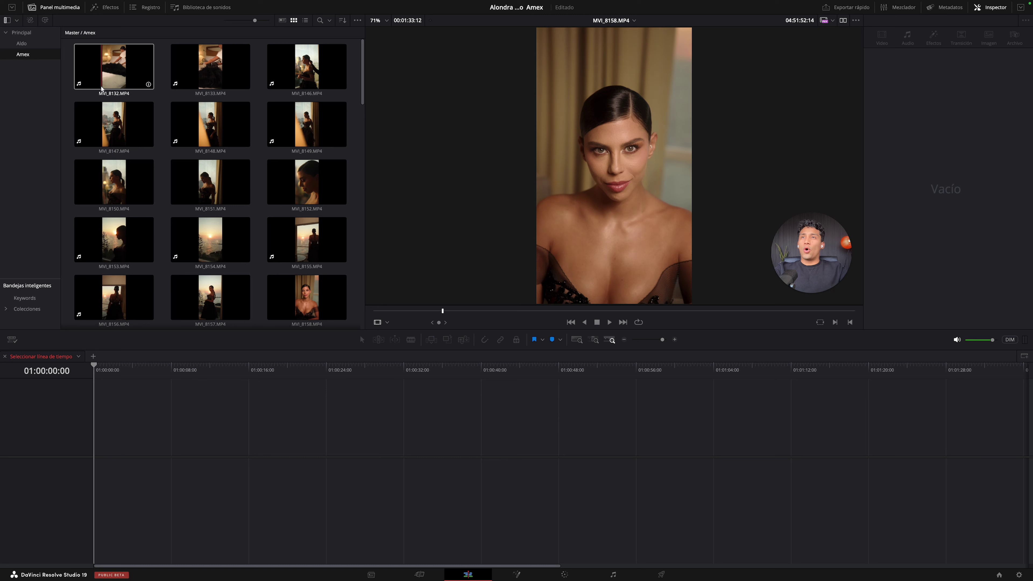
Step: Start a new timeline in the Amex bin with custom settings instead of the project configuration, and show its format options
right_click(357, 189)
mouse_move(367, 192)
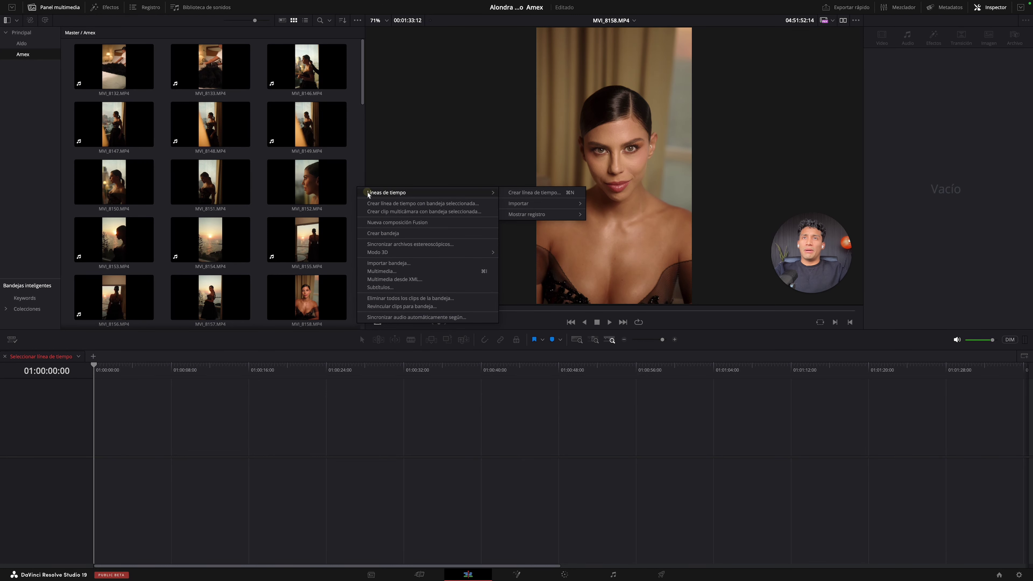
left_click(531, 195)
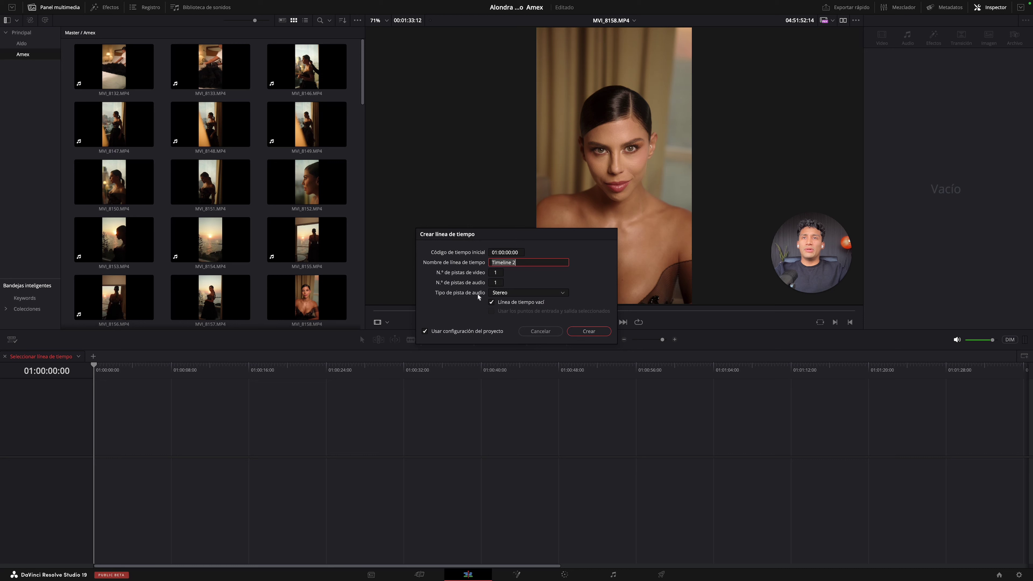
left_click(446, 332)
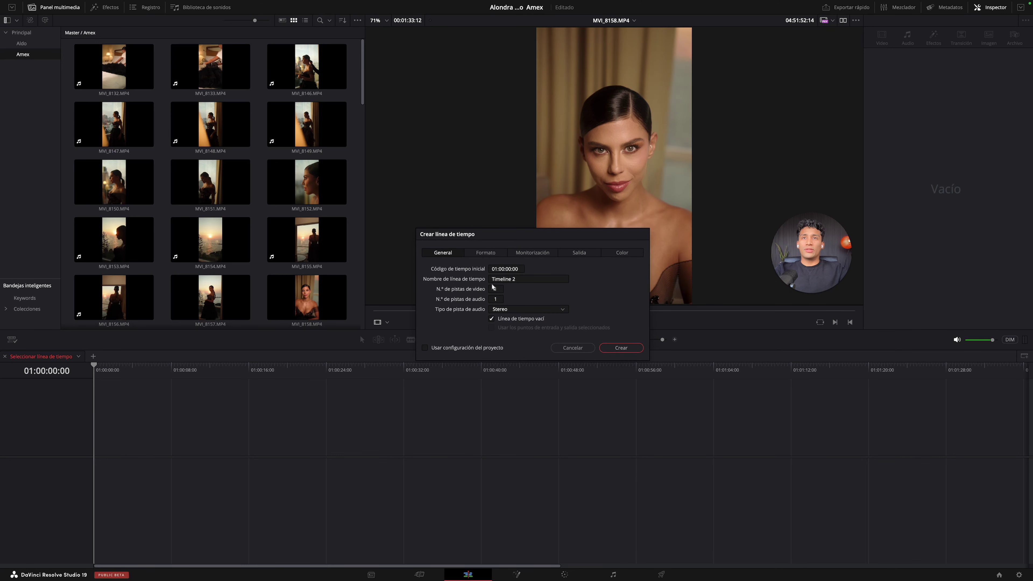
left_click(485, 253)
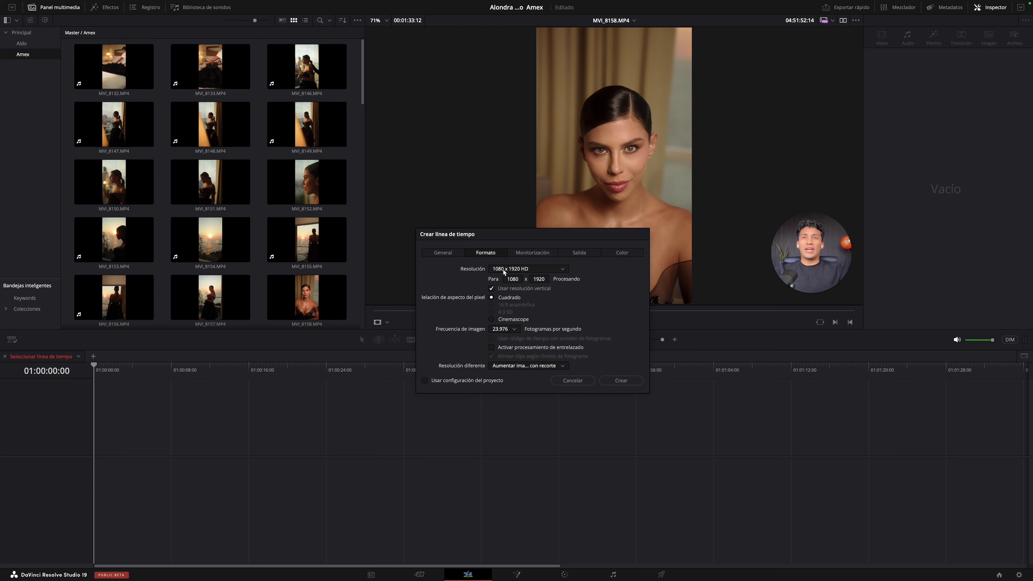
Step: Set the new timeline to vertical 1080 x 1920 HD, check its color settings, and create it
left_click(503, 289)
left_click(509, 290)
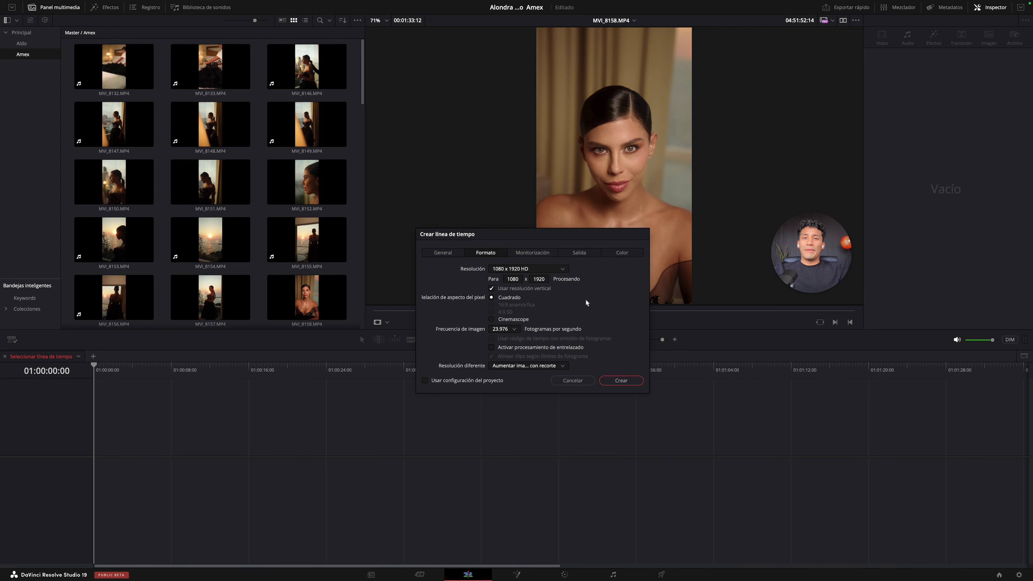
left_click(555, 269)
left_click(530, 327)
left_click(556, 270)
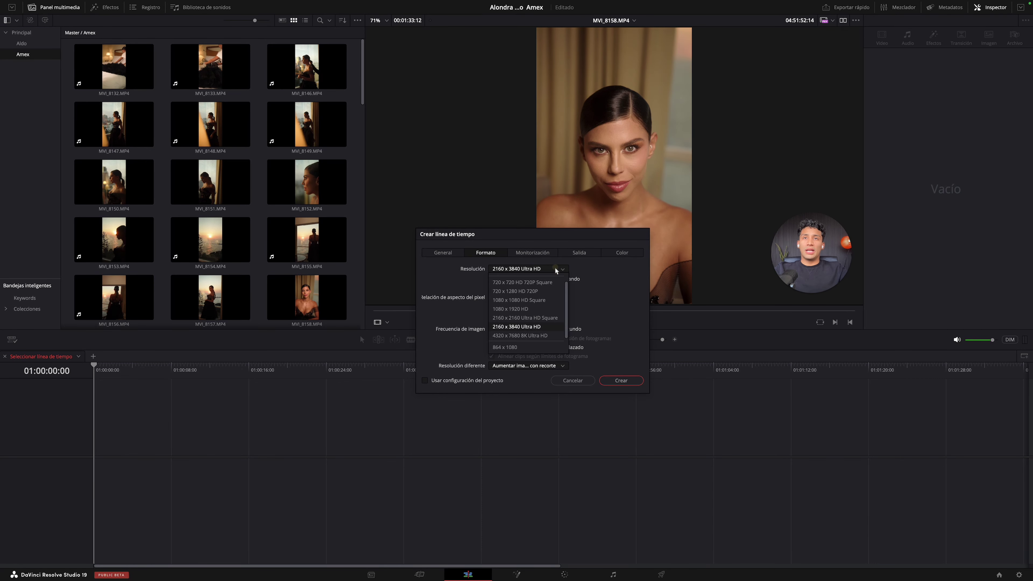
left_click(544, 312)
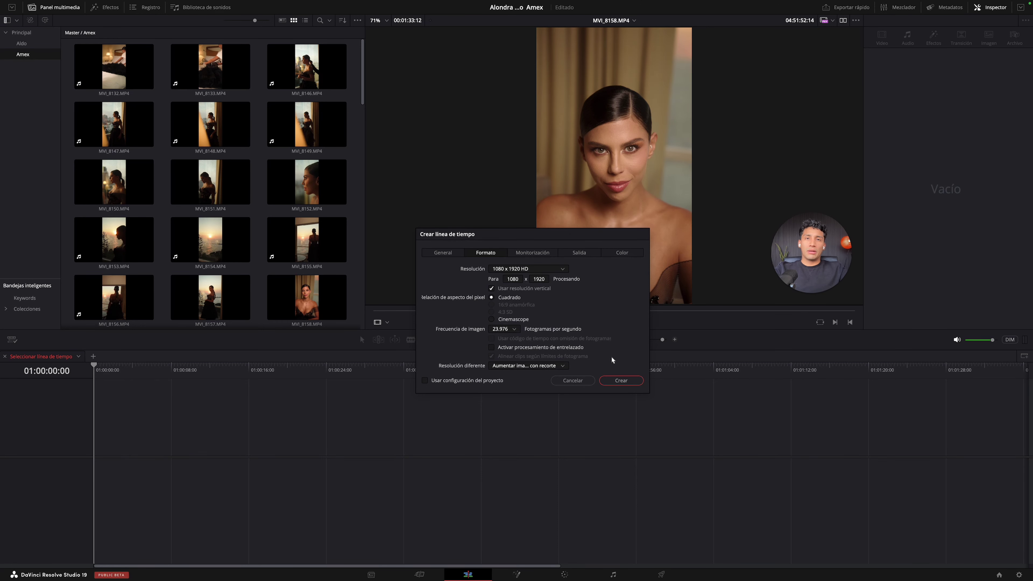
left_click(612, 255)
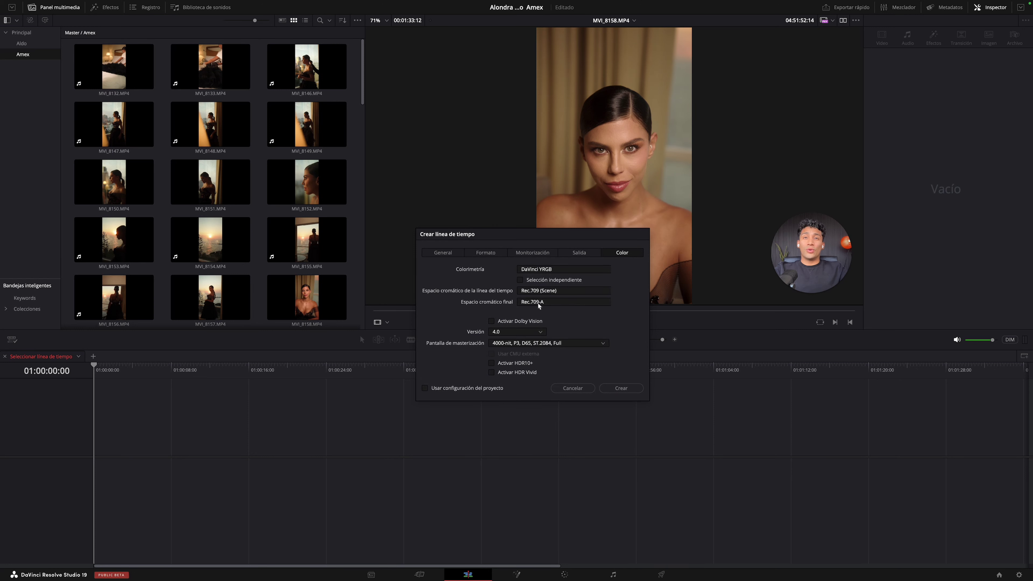
left_click(629, 388)
Step: Scrub through MVI_8132.MP4 in the source viewer and mute the playback audio
scroll(279, 211, "down", 5)
scroll(279, 214, "up", 5)
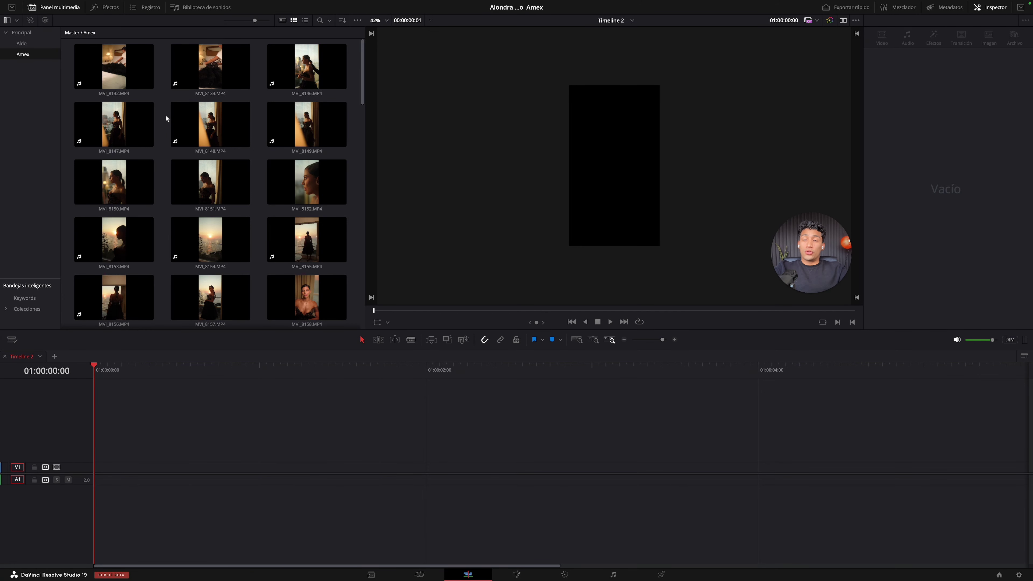
left_click(126, 76)
left_click_drag(382, 310, 450, 311)
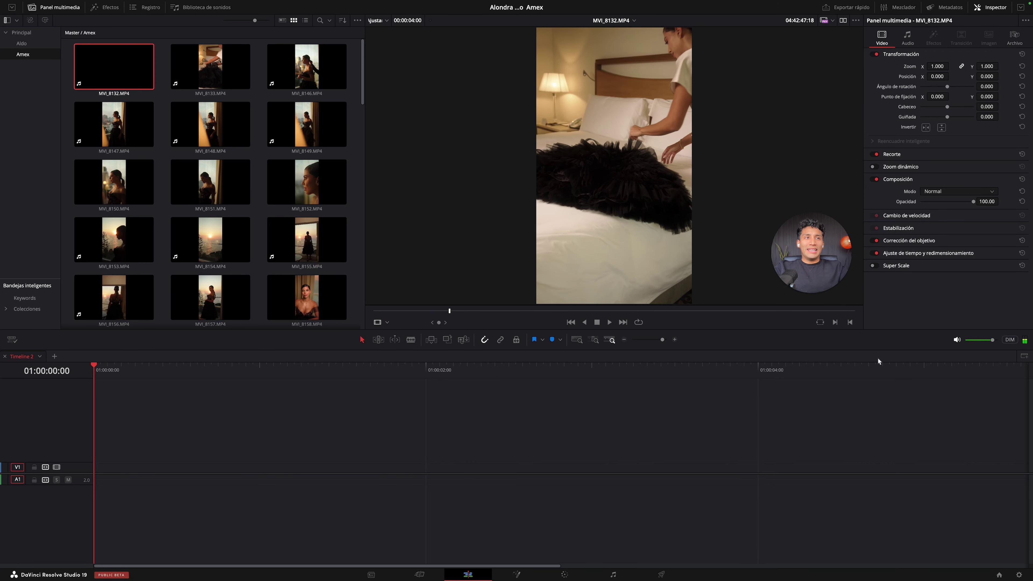
left_click(956, 340)
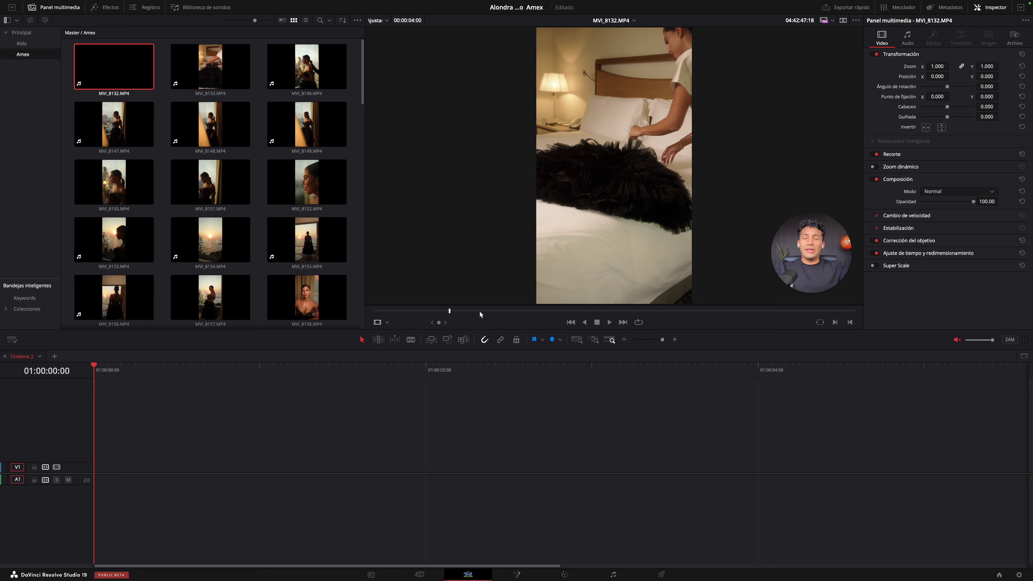
left_click_drag(480, 312, 698, 312)
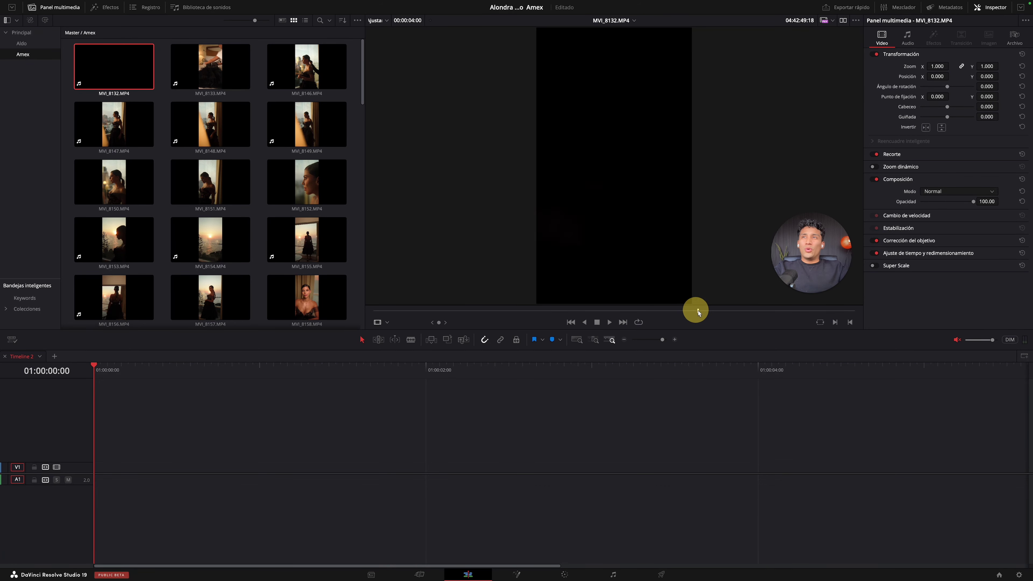
Step: Scrub through MVI_8133.MP4 and MVI_8146.MP4 to look for usable moments
left_click(210, 67)
left_click(414, 312)
left_click_drag(414, 312, 789, 312)
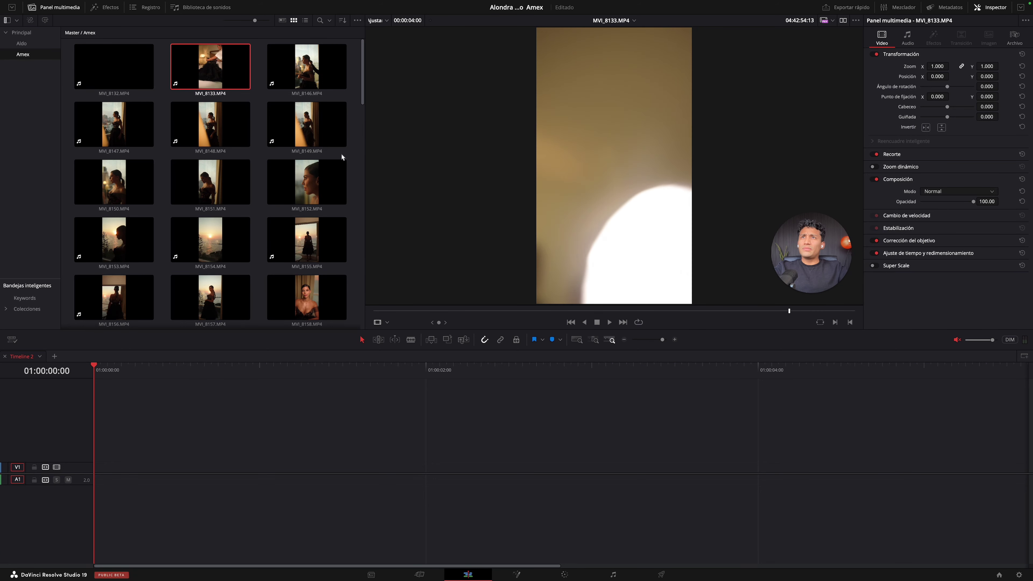
left_click(311, 84)
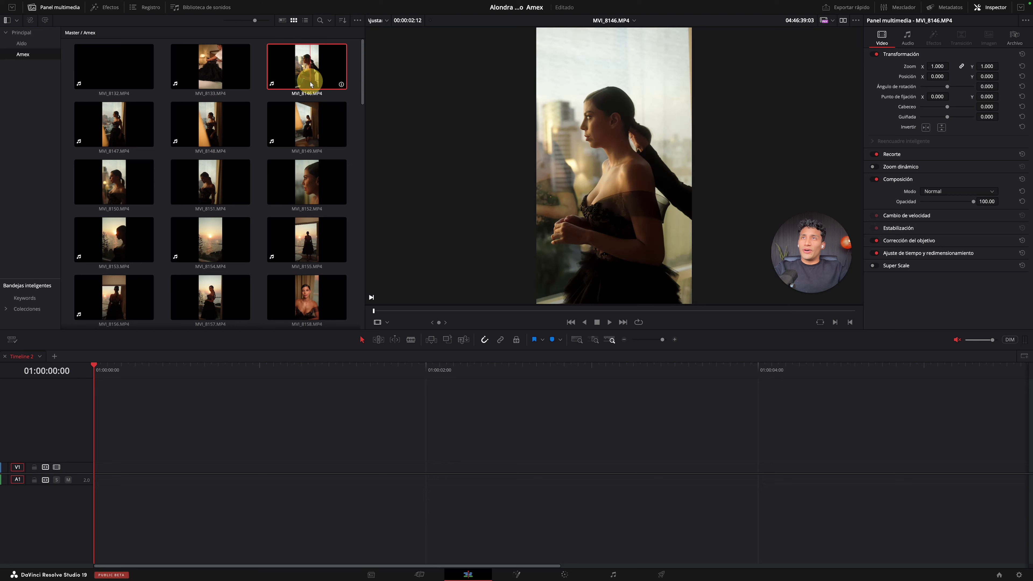
left_click_drag(390, 311, 830, 322)
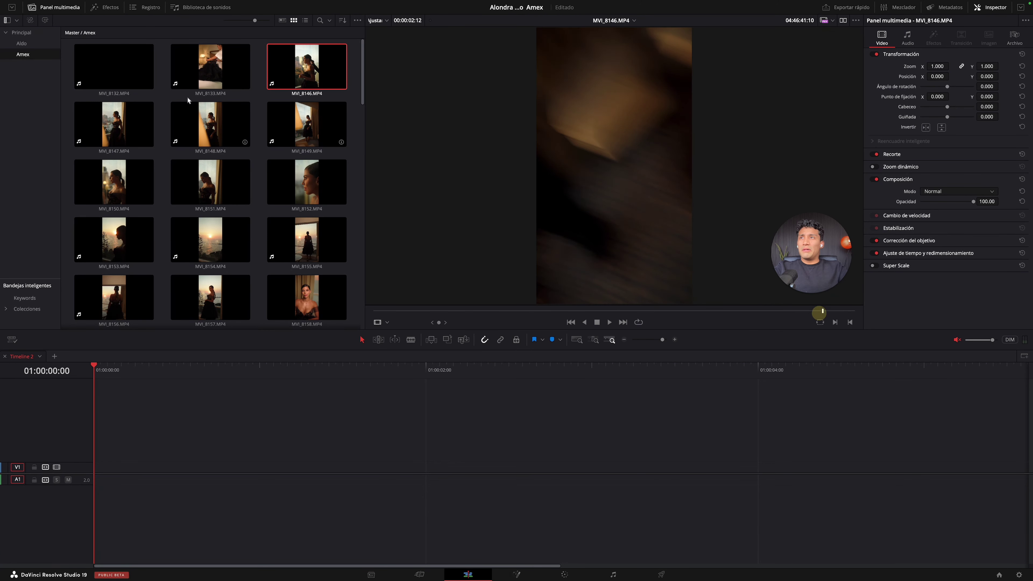
Step: Review MVI_8147.MP4 and mark in and out points around a section about 11 frames long in its first third
left_click(114, 124)
left_click_drag(387, 311, 482, 312)
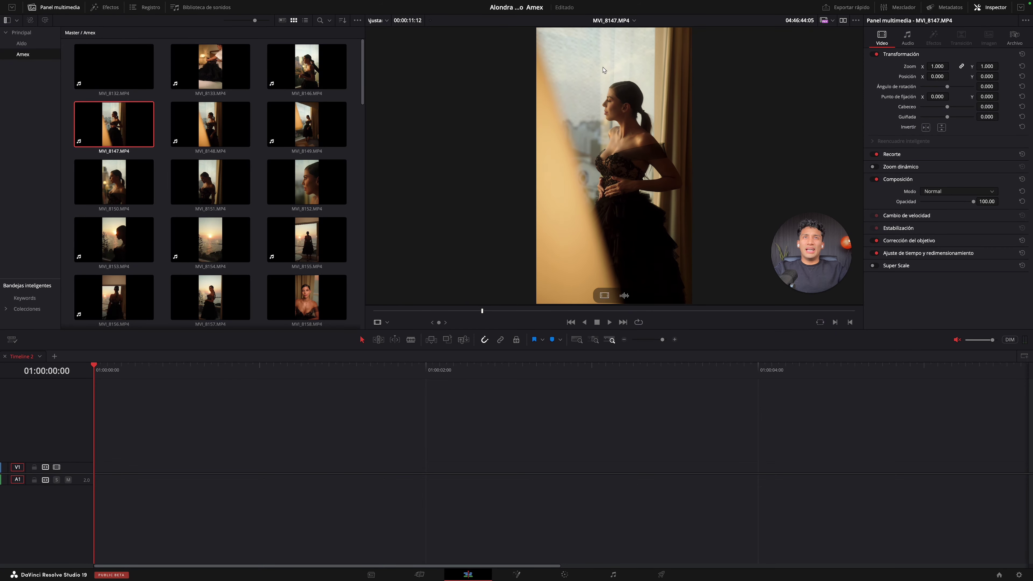
left_click_drag(492, 312, 744, 311)
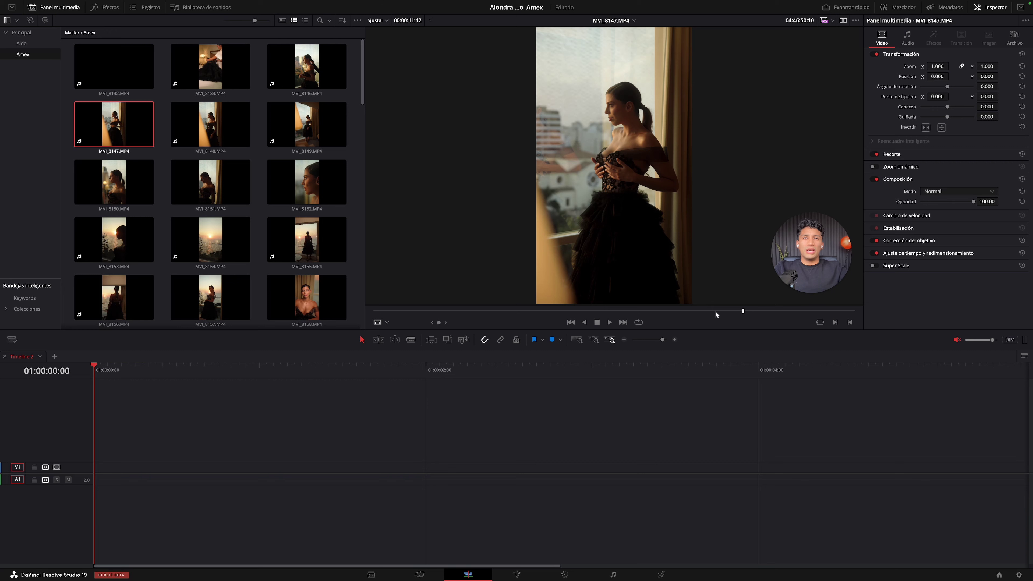
mouse_move(728, 312)
left_mouse_down()
mouse_move(836, 310)
mouse_move(442, 293)
mouse_move(556, 298)
mouse_move(506, 300)
mouse_move(524, 308)
mouse_move(739, 314)
mouse_move(717, 314)
mouse_move(731, 318)
left_mouse_up()
key("i")
key("o")
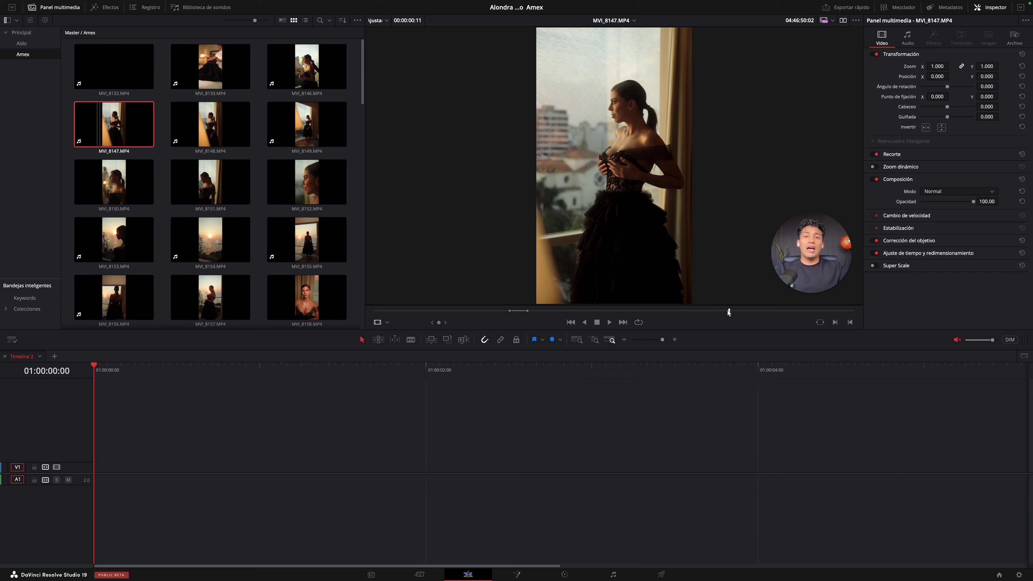
Step: Place only the video of the marked MVI_8147.MP4 section at the start of track V1
left_click_drag(734, 317, 507, 300)
left_click(605, 298)
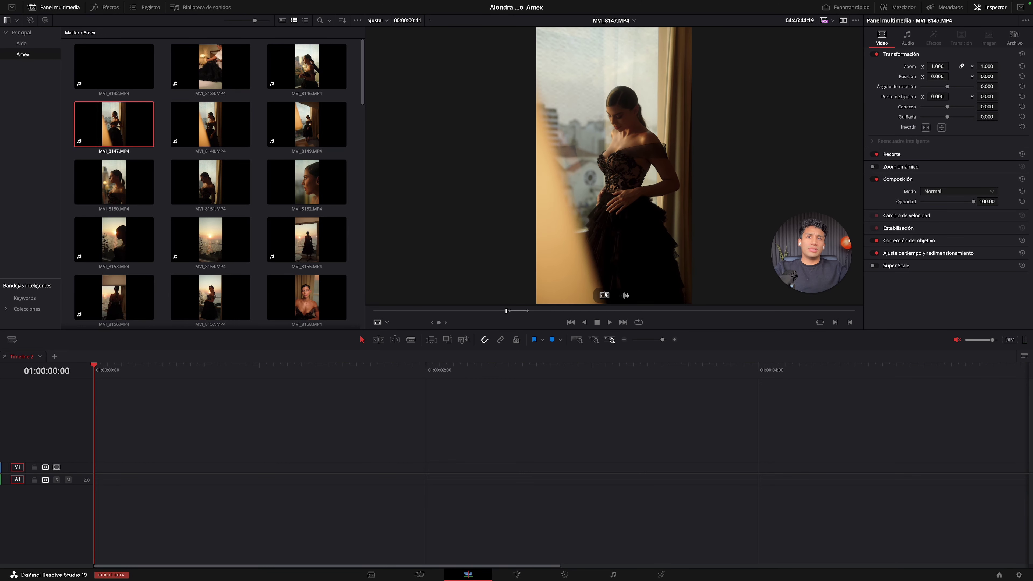
left_click_drag(604, 297, 130, 468)
left_click(130, 468)
Step: Play and scrub through MVI_8148.MP4 in the source viewer to look for a usable moment
left_click(185, 122)
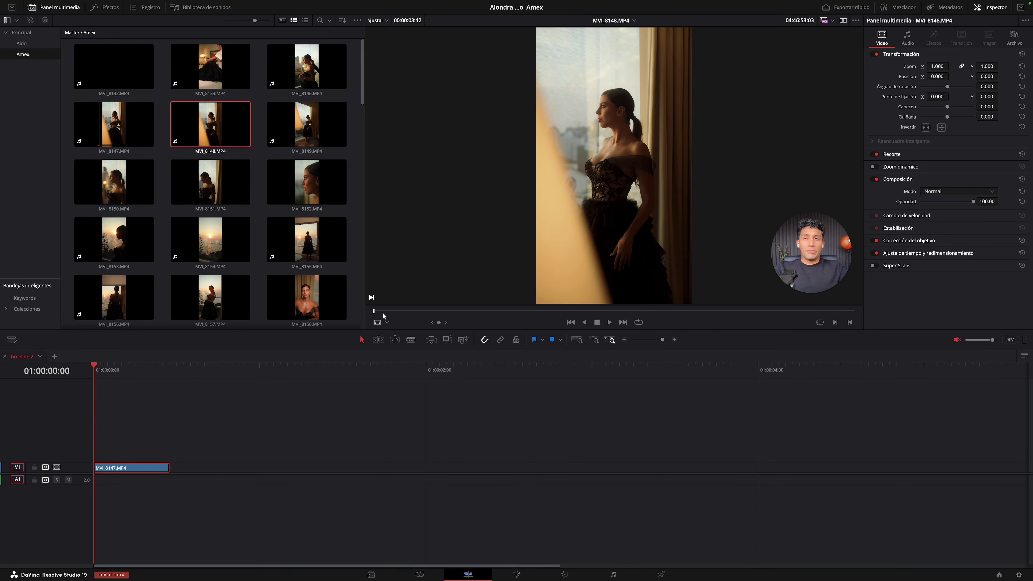
left_click_drag(378, 313, 546, 319)
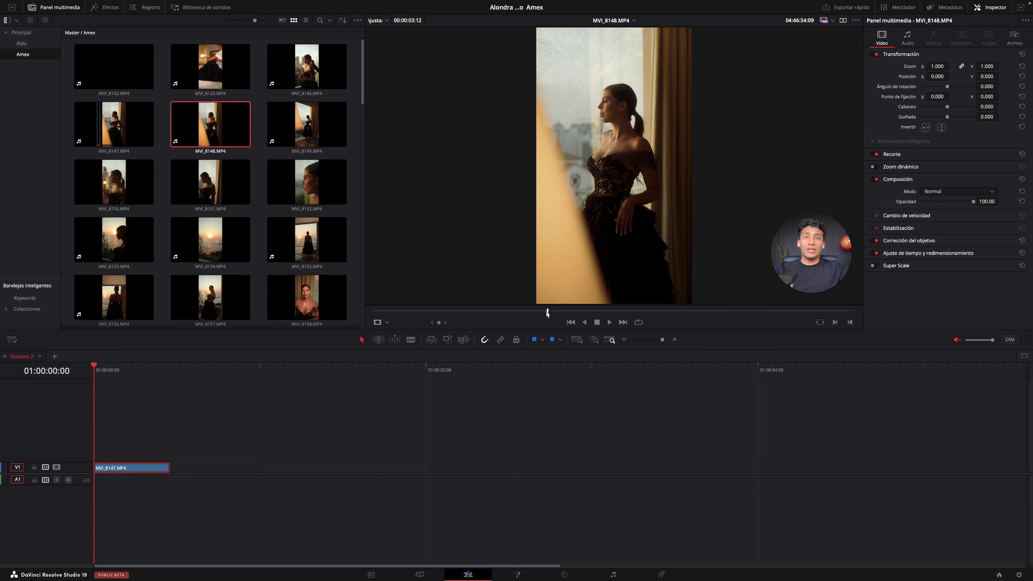
left_click(524, 313)
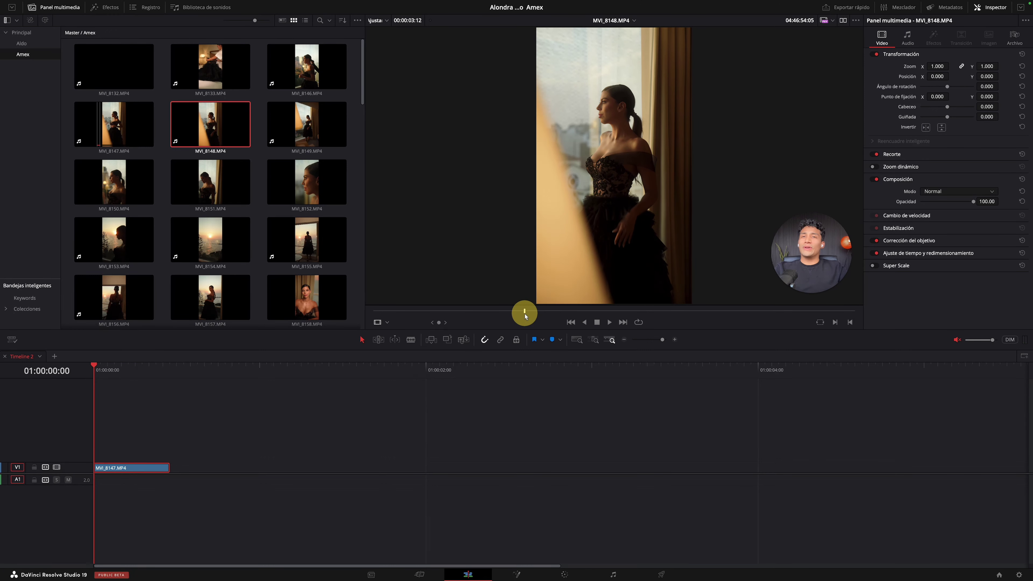
left_click_drag(525, 314, 553, 312)
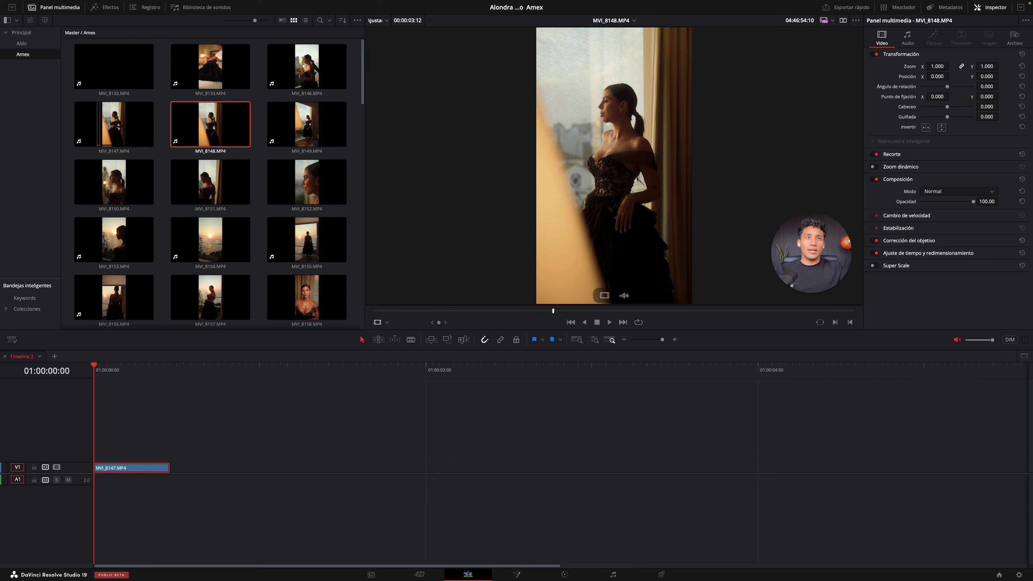
left_click(553, 312)
key("space")
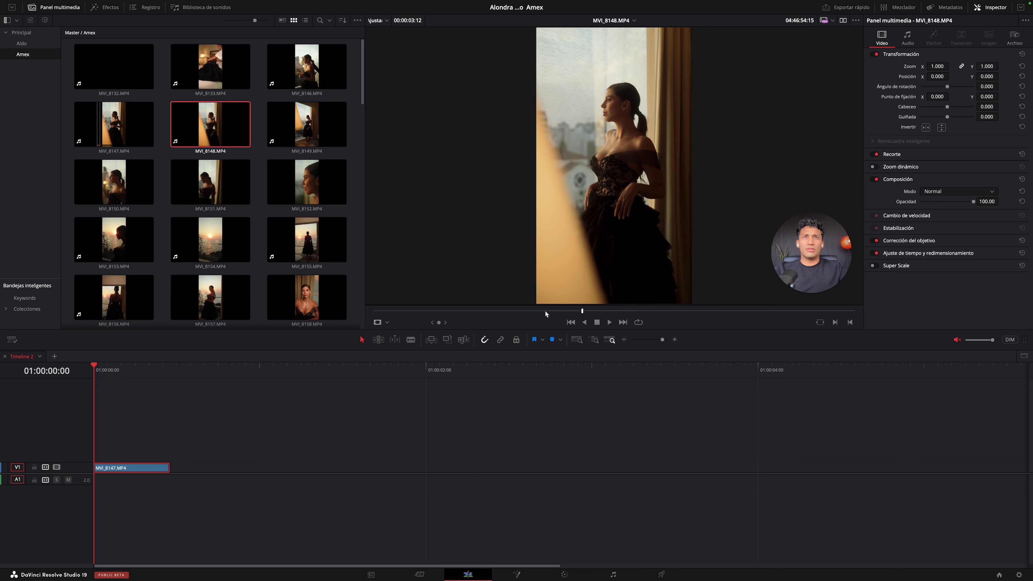
left_click_drag(538, 309, 610, 305)
key("space")
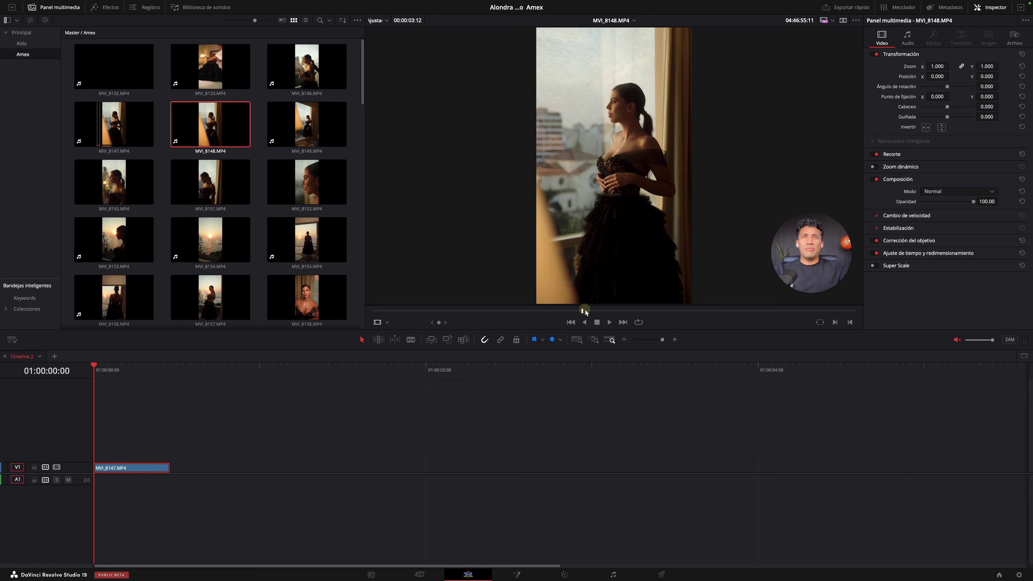
left_click(578, 309)
key("space")
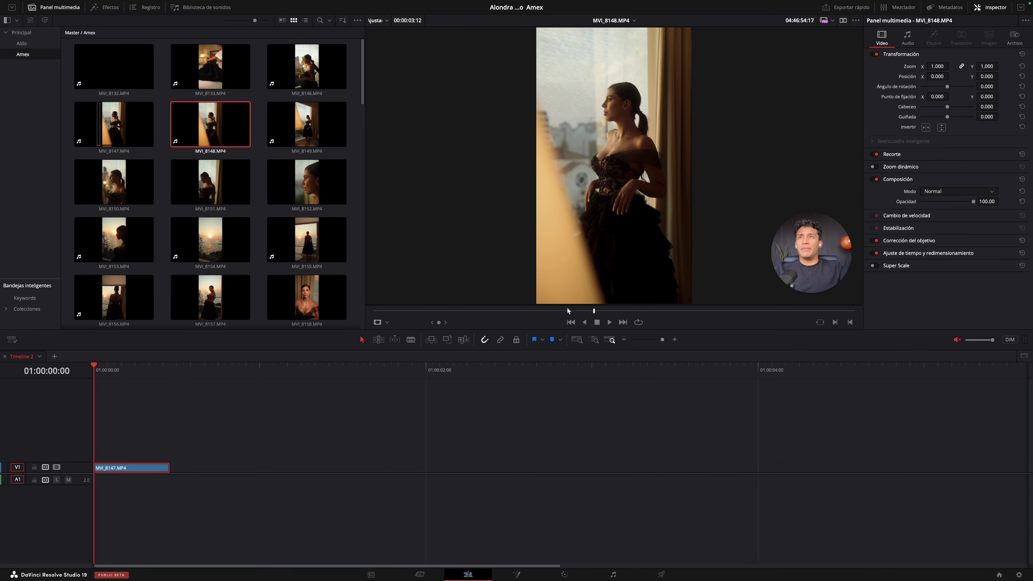
Step: Scrub through MVI_8149.MP4 to check it for usable moments
left_click(341, 141)
left_click(392, 311)
left_click_drag(392, 310, 807, 312)
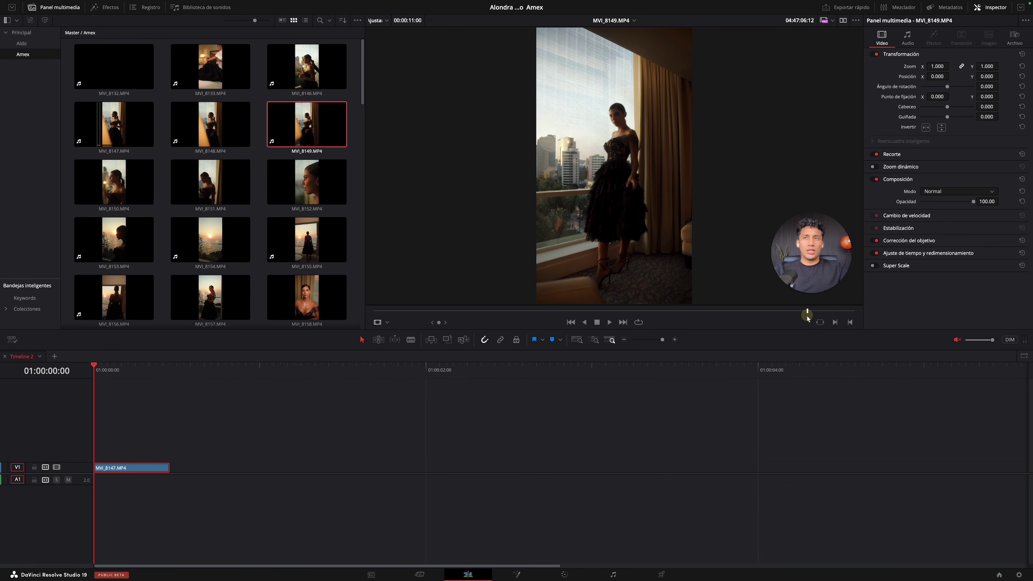
Step: Review MVI_8150.MP4 and mark in and out points around a four-second section in its last quarter
left_click(93, 190)
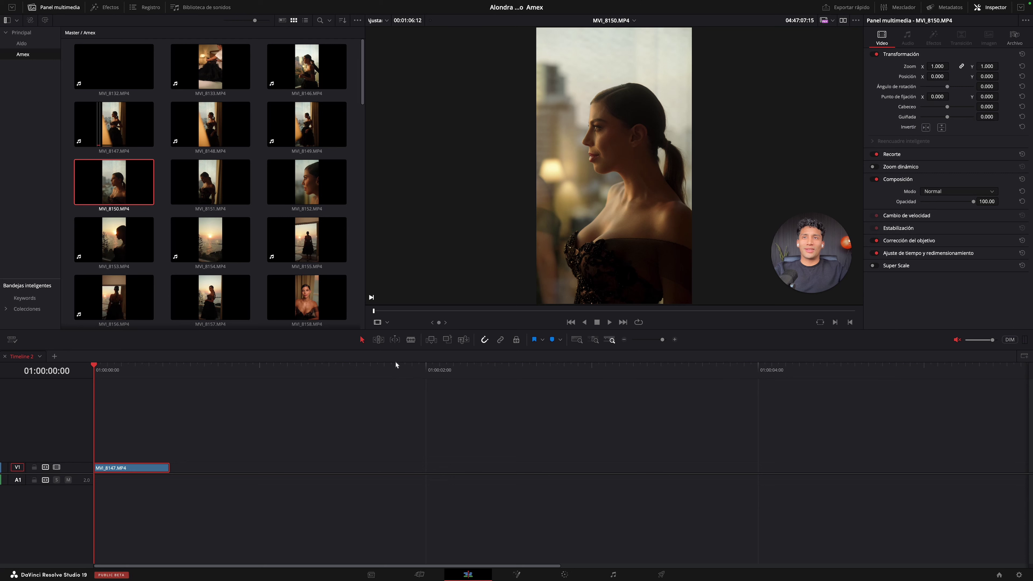
left_click_drag(382, 313, 437, 312)
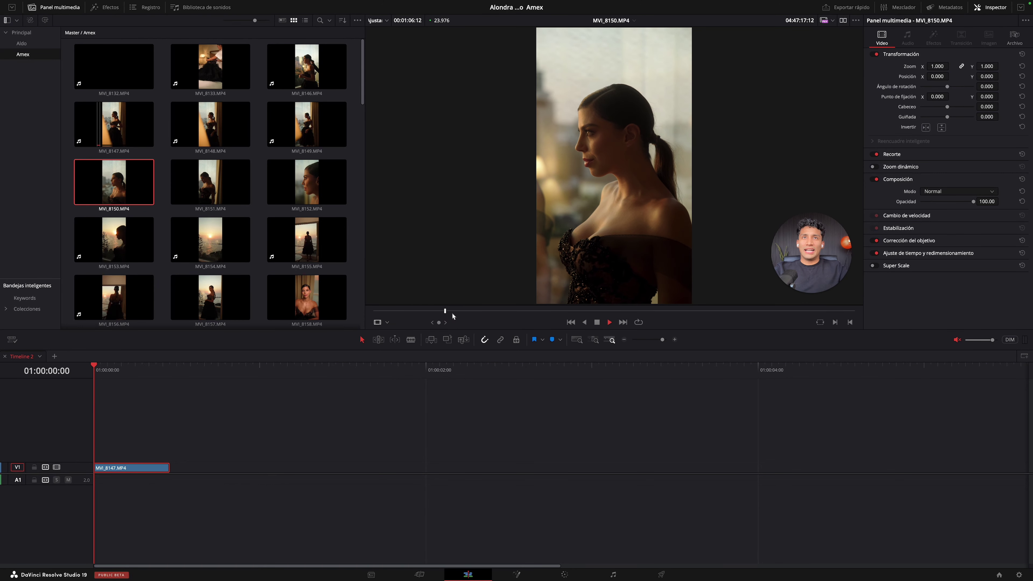
left_click_drag(457, 314, 523, 312)
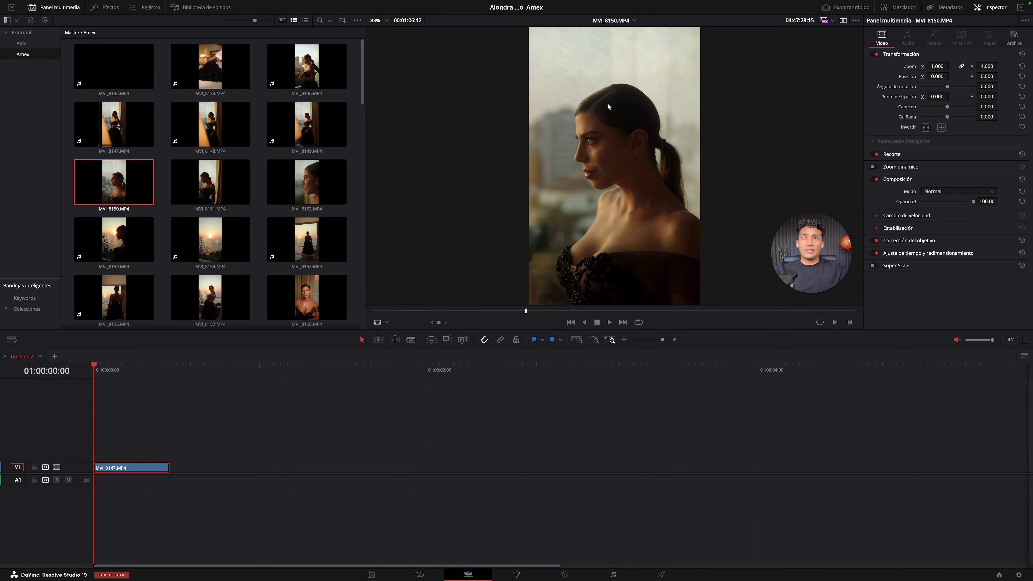
scroll(609, 107, "up", 5)
mouse_move(526, 314)
left_mouse_down()
mouse_move(503, 316)
mouse_move(522, 311)
left_mouse_up()
scroll(542, 255, "down", 2)
scroll(541, 256, "down", 5)
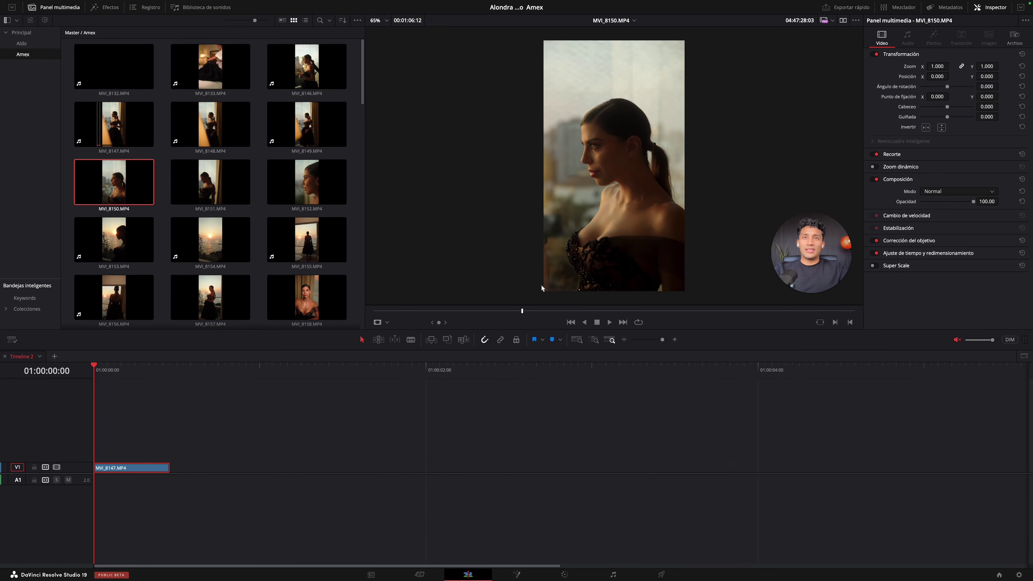
scroll(543, 283, "up", 1)
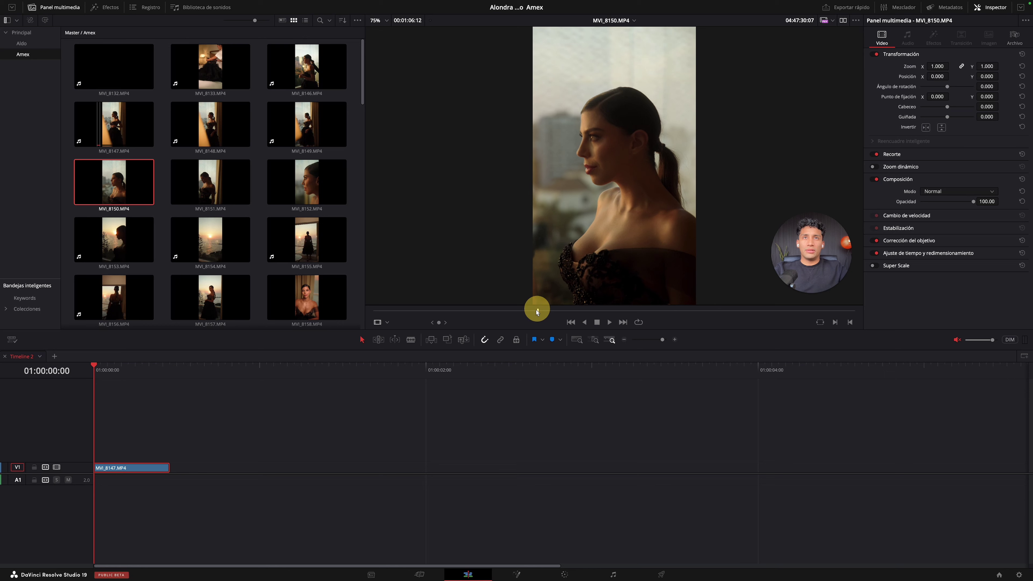
left_click_drag(535, 312, 752, 317)
key("space")
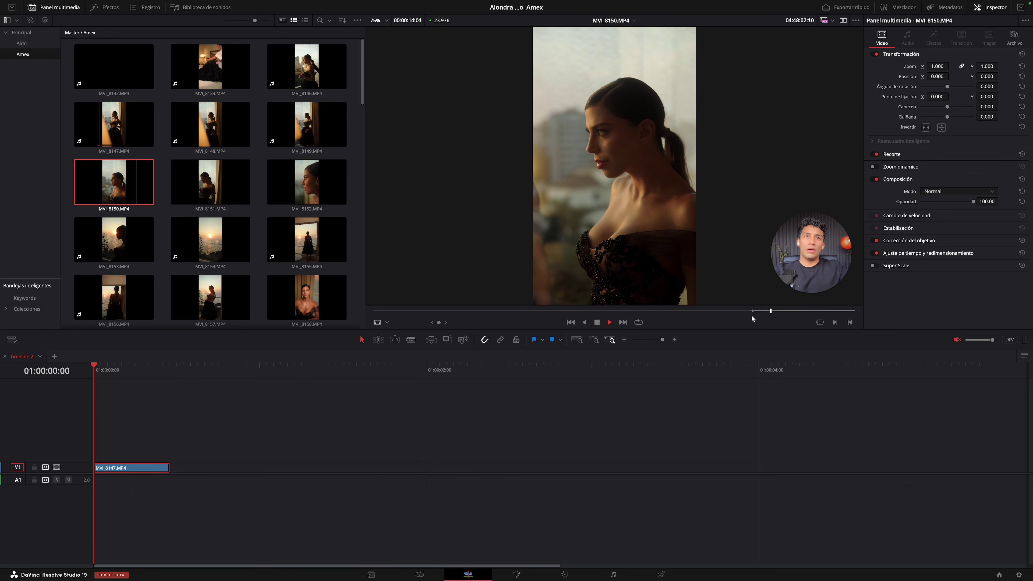
key("space")
key("o")
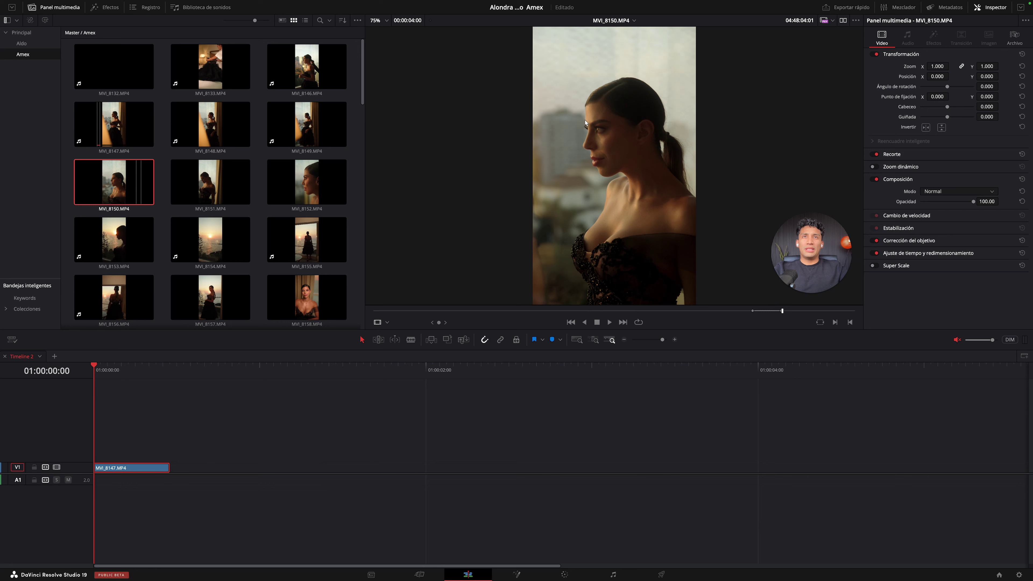
Step: Add the marked MVI_8150.MP4 section directly after MVI_8147.MP4 on V1, trimmed at both ends so it finishes at about 01:00:01:06
left_click(448, 89)
left_click_drag(612, 257, 181, 468)
left_click_drag(185, 383, 272, 387)
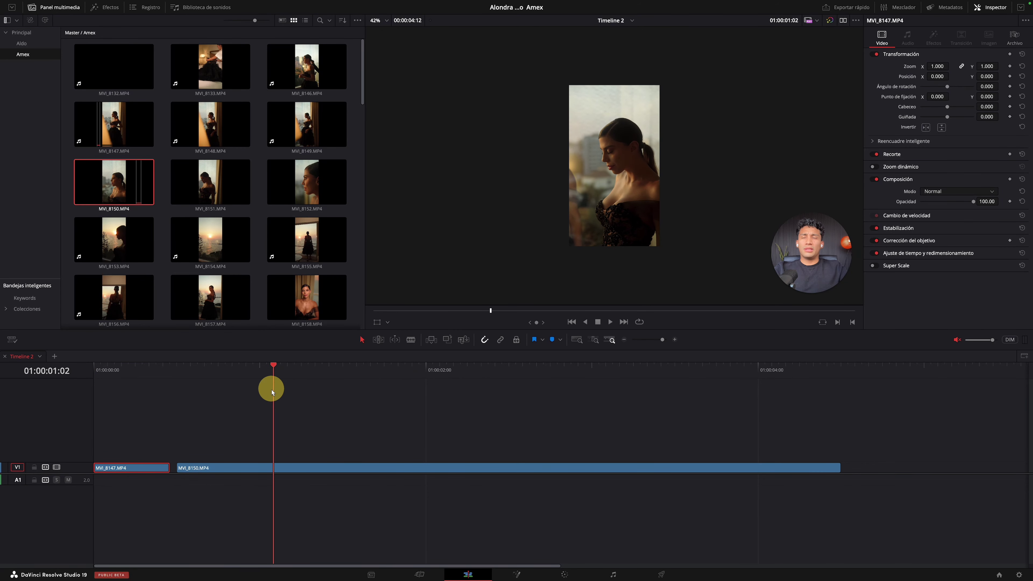
left_click_drag(177, 467, 269, 467)
left_click_drag(339, 469, 239, 468)
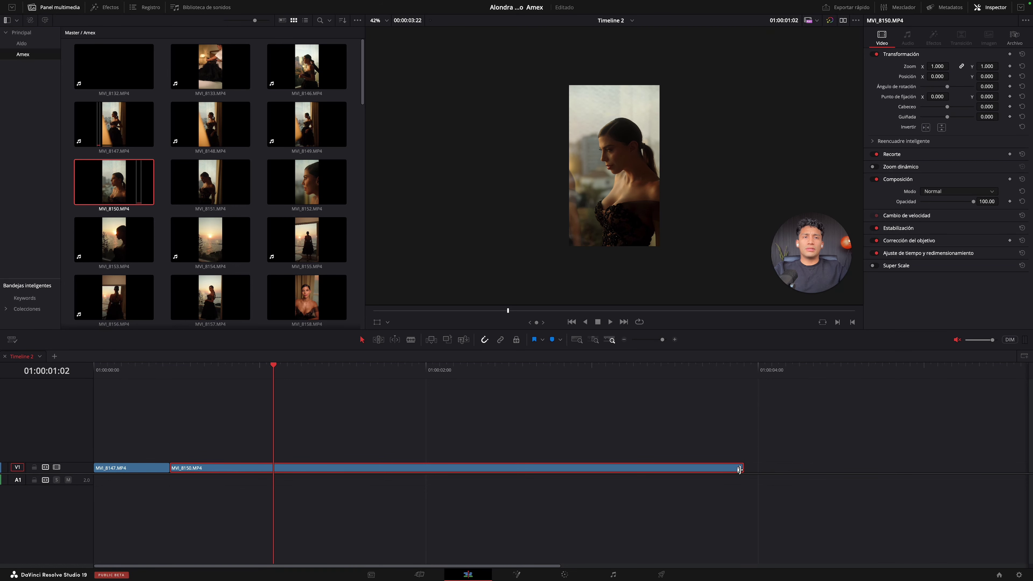
left_click_drag(739, 469, 300, 468)
Step: Place a section of MVI_8151.MP4 after MVI_8150.MP4 on V1 and shorten its end to about 01:00:02:07
left_click(213, 187)
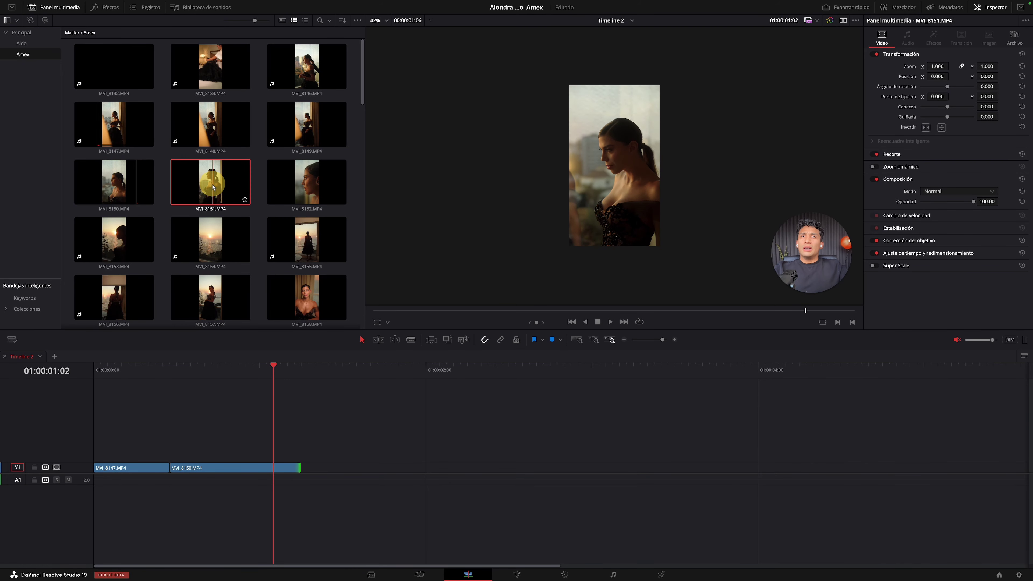
left_click(213, 187)
scroll(213, 188, "down", 2)
left_click_drag(392, 314, 369, 466)
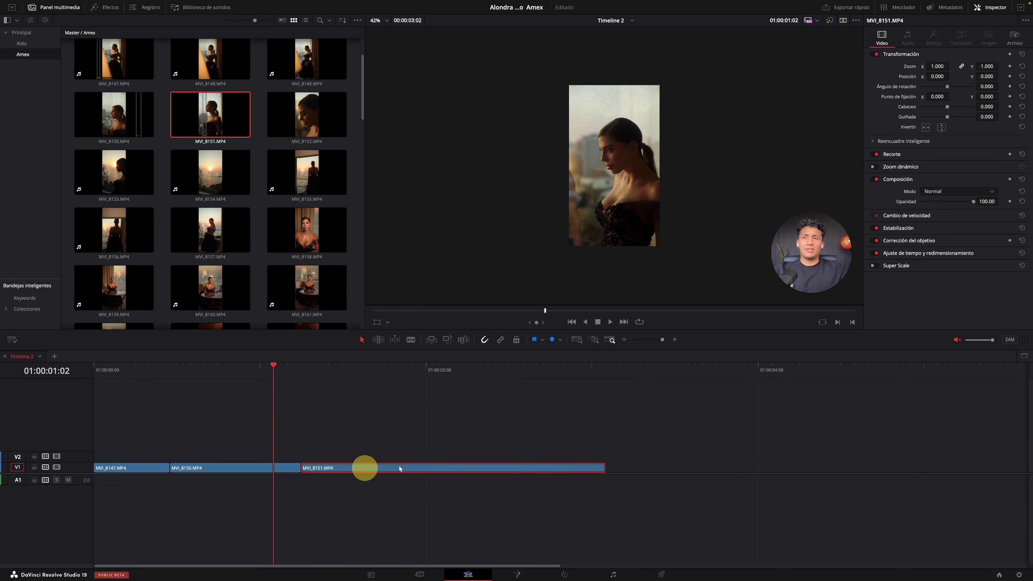
left_click_drag(605, 468, 473, 468)
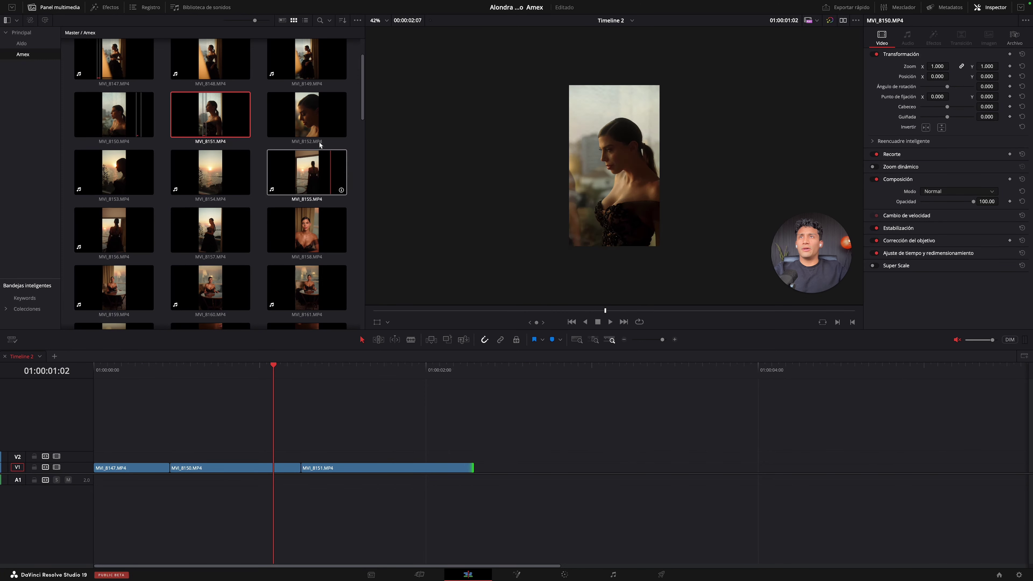
Step: Mark a section of 1 second 4 frames about a third into MVI_8152.MP4 and place it after MVI_8151.MP4 on V1
double_click(320, 138)
left_click_drag(410, 310, 555, 312)
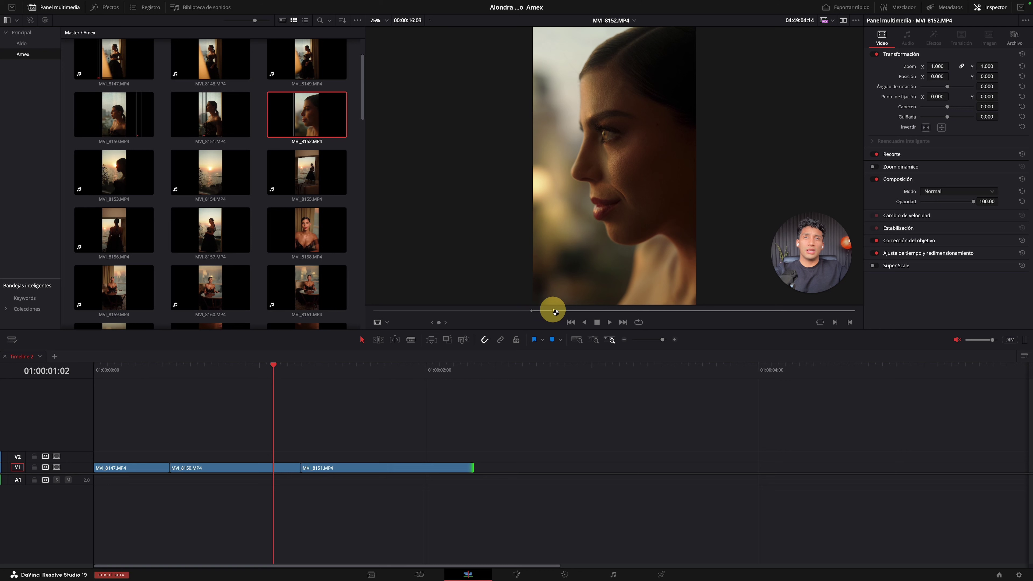
key("o")
left_click_drag(556, 312, 817, 312)
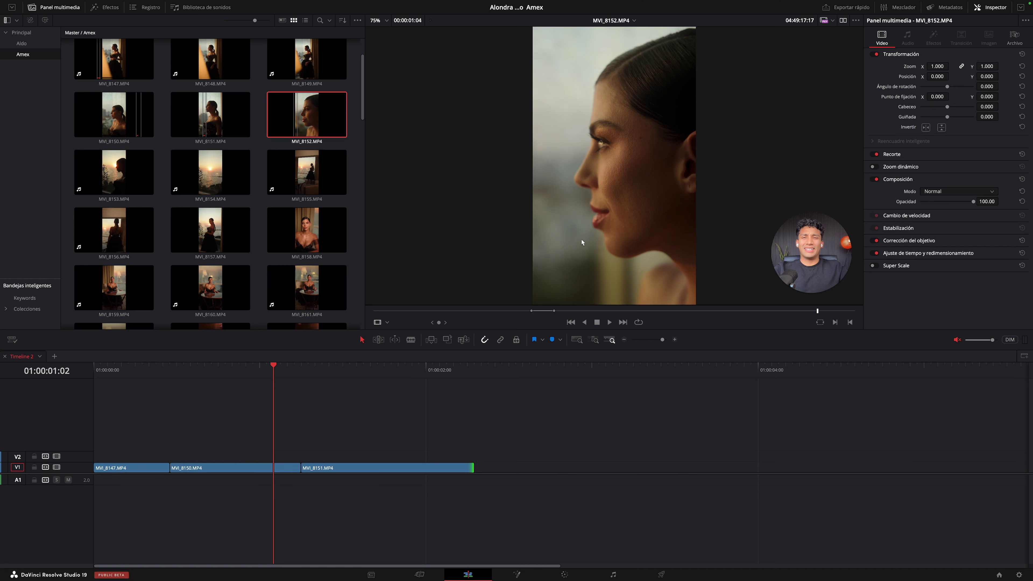
mouse_move(545, 316)
left_mouse_down()
mouse_move(521, 316)
mouse_move(537, 317)
left_mouse_up()
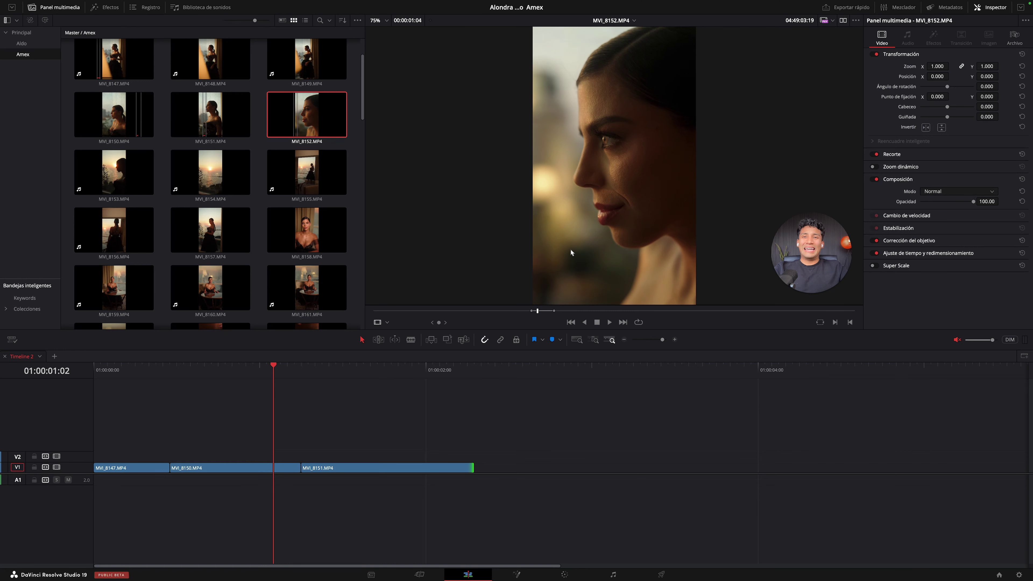
scroll(571, 253, "down", 3)
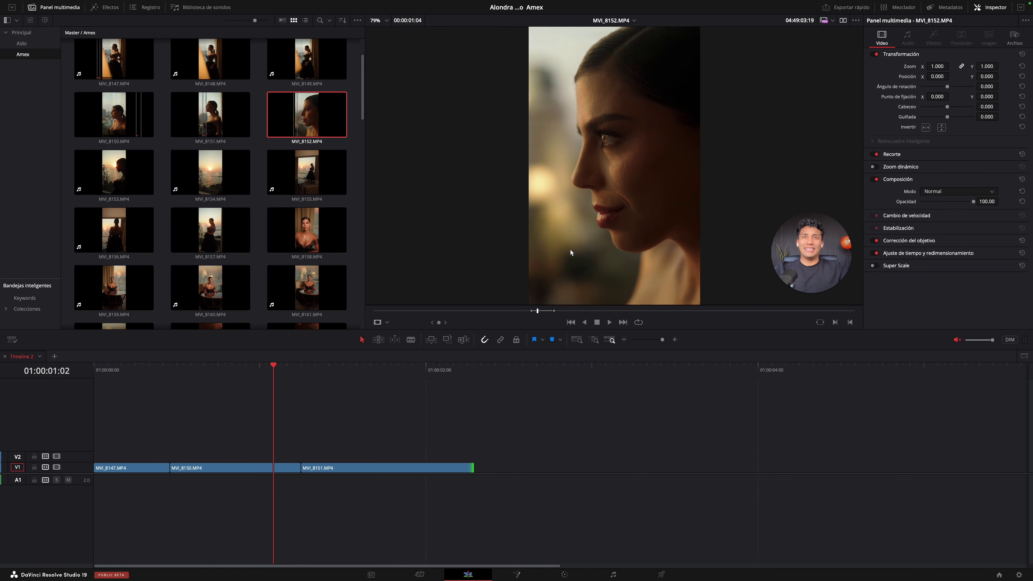
scroll(571, 253, "up", 1)
left_click_drag(571, 252, 491, 471)
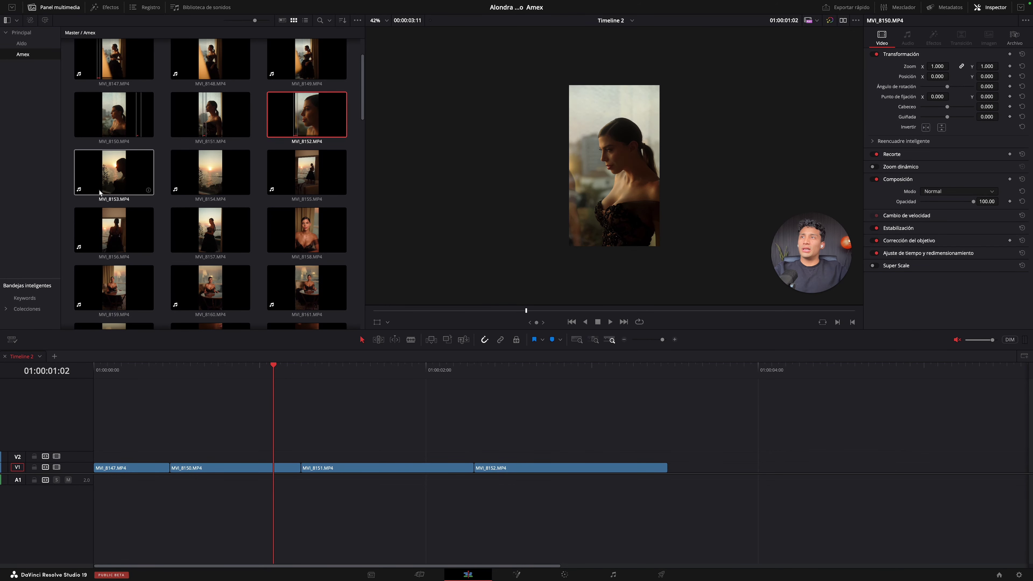
Step: Scrub through MVI_8153.MP4 to look for a usable silhouette shot
left_click(104, 173)
left_click(430, 312)
left_click_drag(431, 313, 735, 334)
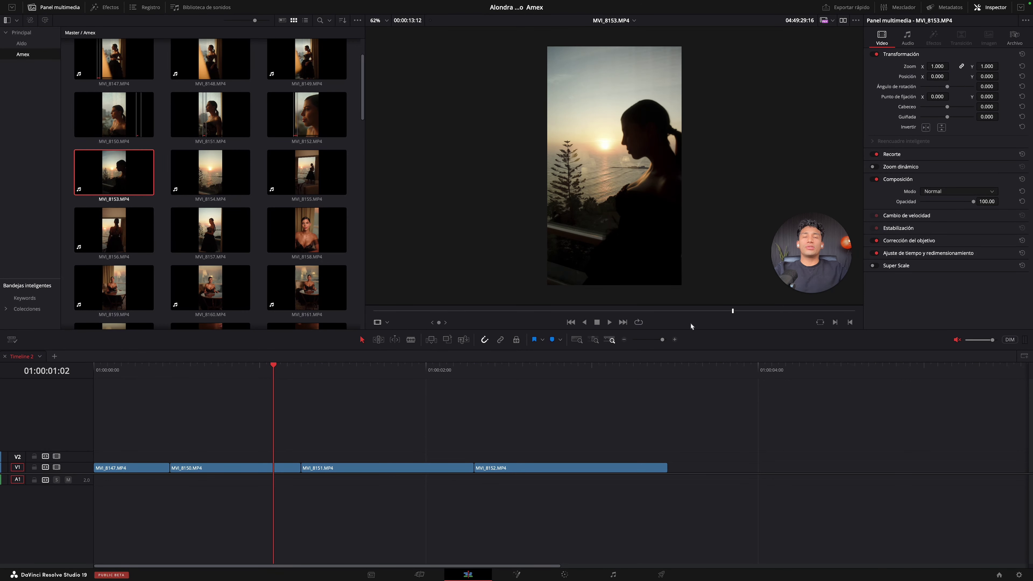
Step: Scrub the timeline across the four placed clips to review how the shots follow one another
left_click_drag(108, 364, 135, 368)
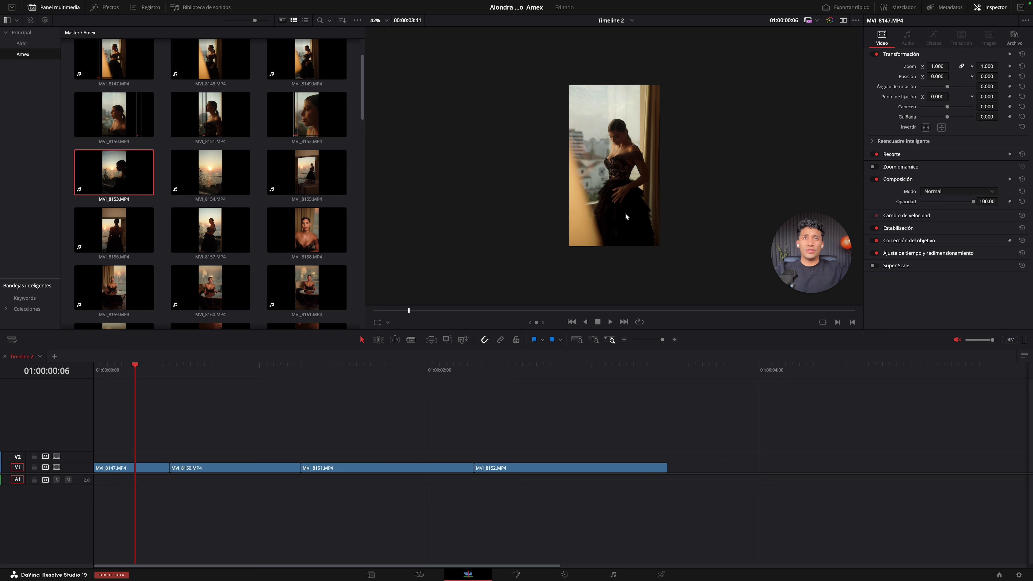
left_click(257, 370)
left_click_drag(274, 376, 431, 378)
left_click(528, 379)
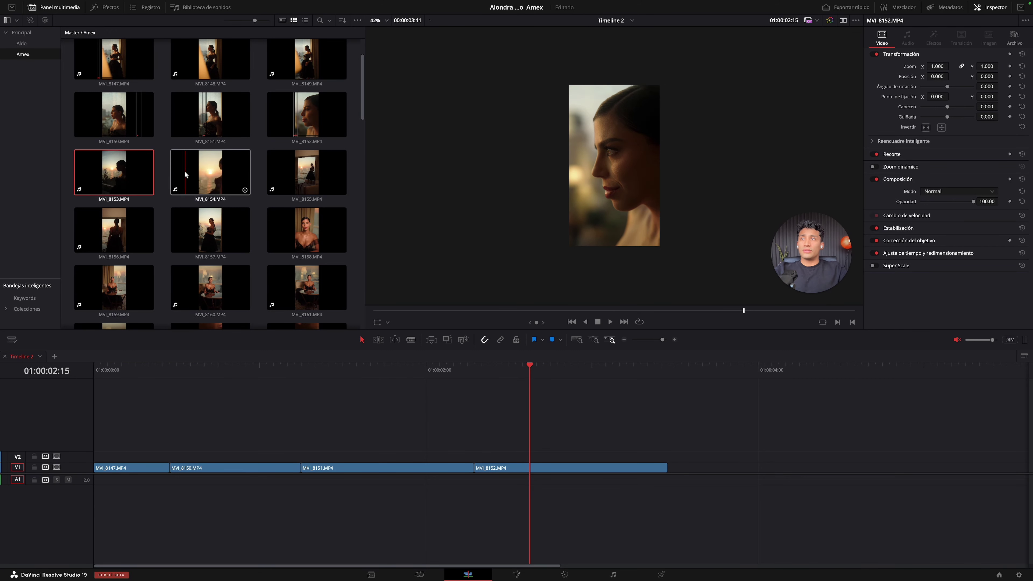
Step: Re-examine the silhouette moments about three quarters into MVI_8153.MP4 against the clips already in the timeline
double_click(139, 168)
left_click_drag(715, 314, 721, 311)
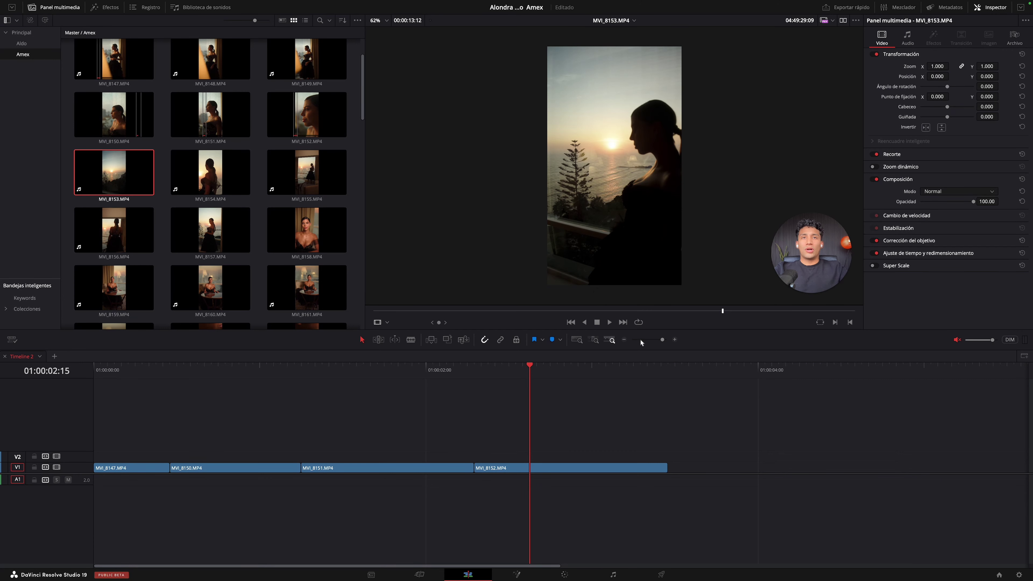
left_click(626, 340)
left_click(625, 340)
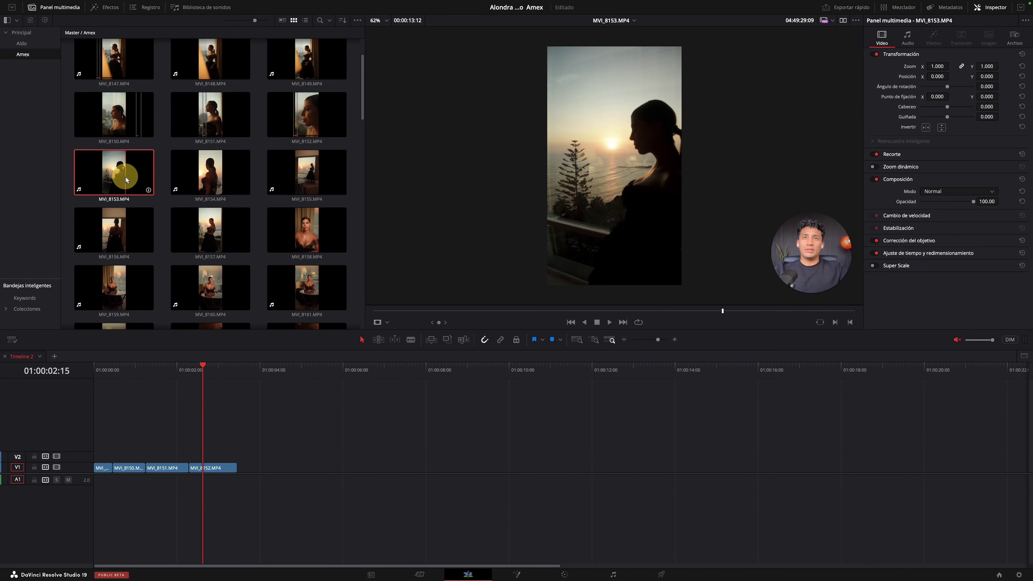
left_click(744, 310)
left_click_drag(747, 311, 752, 310)
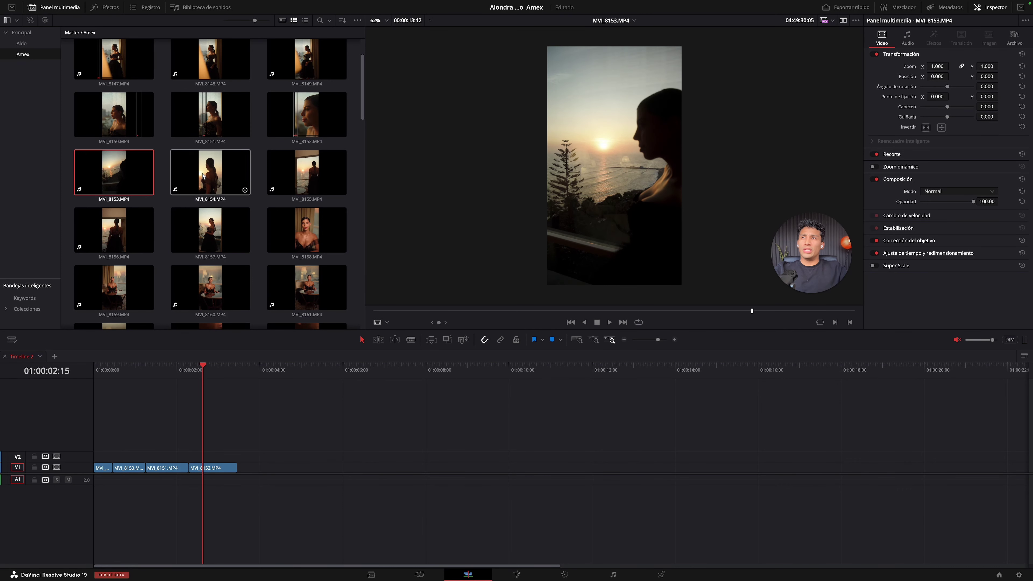
Step: Scrub through MVI_8154.MP4, MVI_8155.MP4 and MVI_8156.MP4 to look for usable moments
left_click(211, 171)
left_click_drag(376, 314, 819, 318)
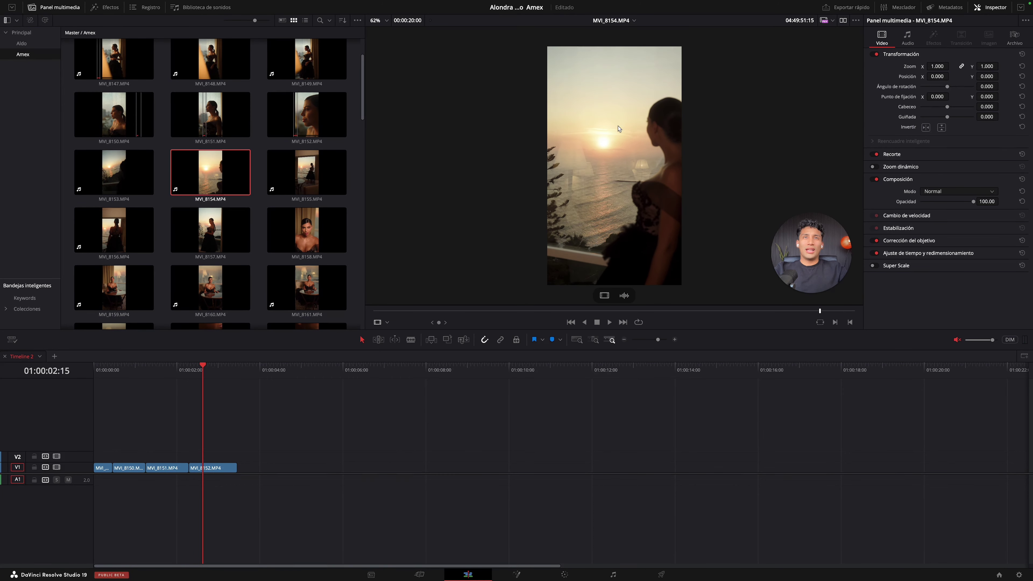
key("Right")
left_click_drag(413, 311, 799, 310)
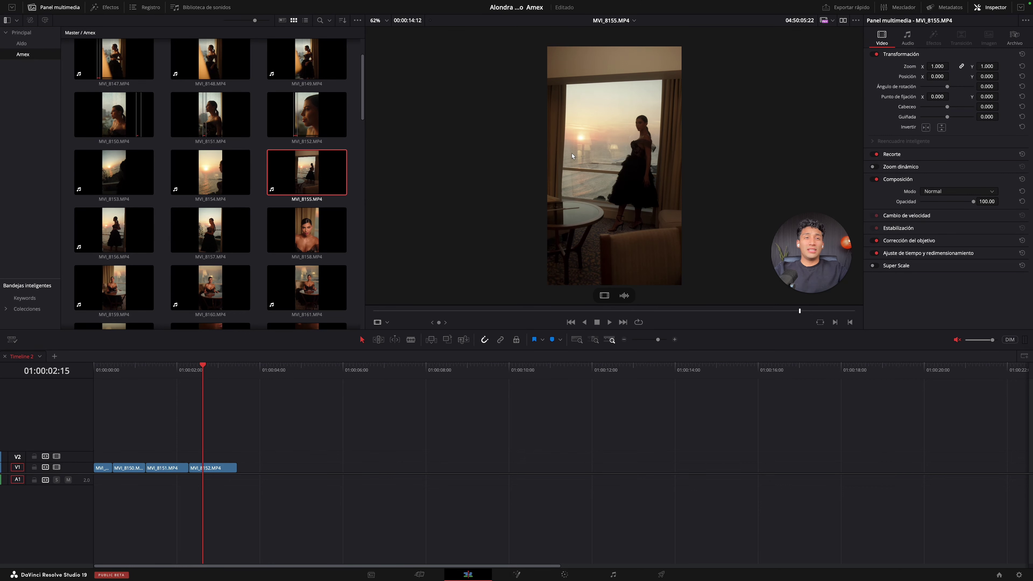
left_click(114, 230)
left_click_drag(378, 310, 805, 306)
Step: Mark a short section in the first quarter of MVI_8157.MP4 and place it after MVI_8152.MP4 on V1
left_click(214, 223)
left_click_drag(425, 312, 481, 311)
left_click_drag(483, 310, 472, 310)
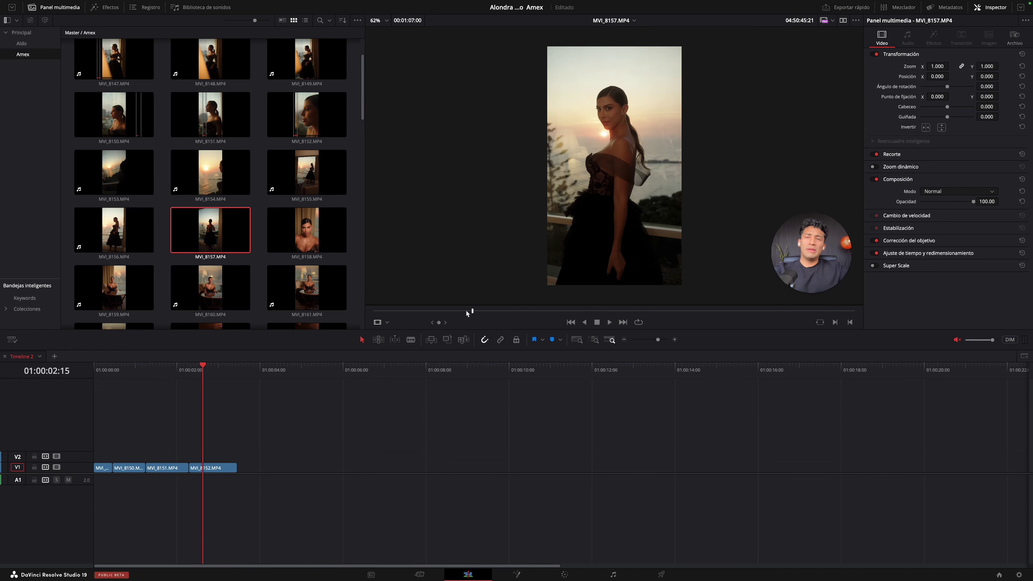
left_click_drag(459, 311, 241, 471)
left_click(277, 471)
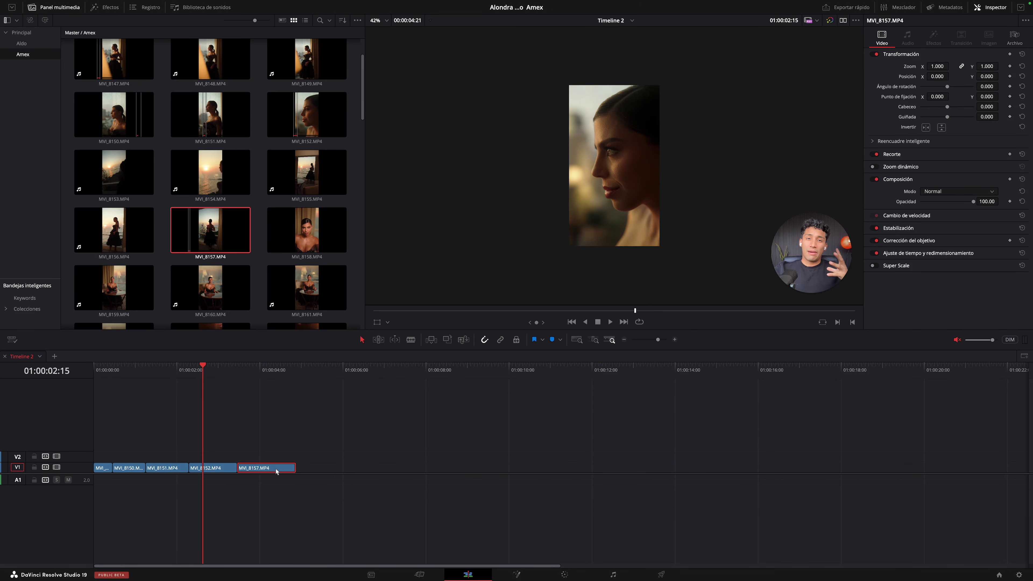
Step: Check the silhouette shot at the end of V1, then mark about 5 seconds a little over a third into MVI_8158.MP4
left_click(248, 367)
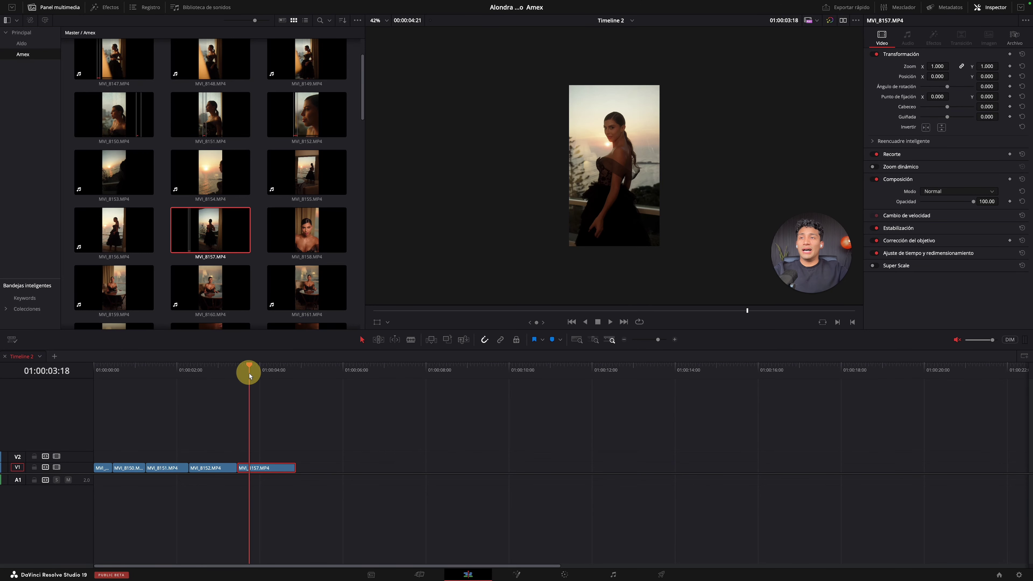
mouse_move(239, 380)
left_mouse_down()
mouse_move(282, 381)
mouse_move(256, 381)
left_mouse_up()
left_click(303, 240)
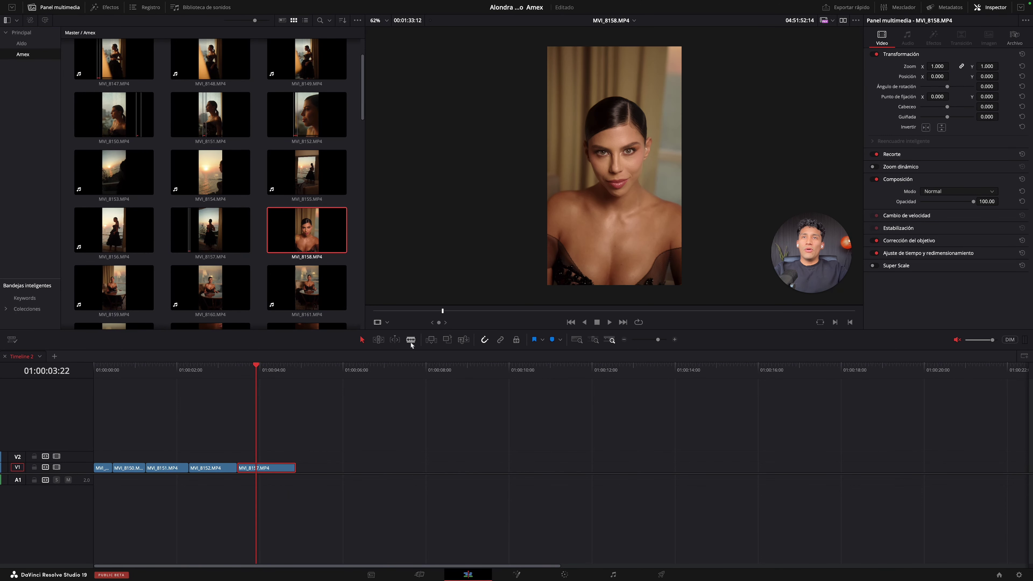
left_click_drag(399, 313, 570, 315)
key("o")
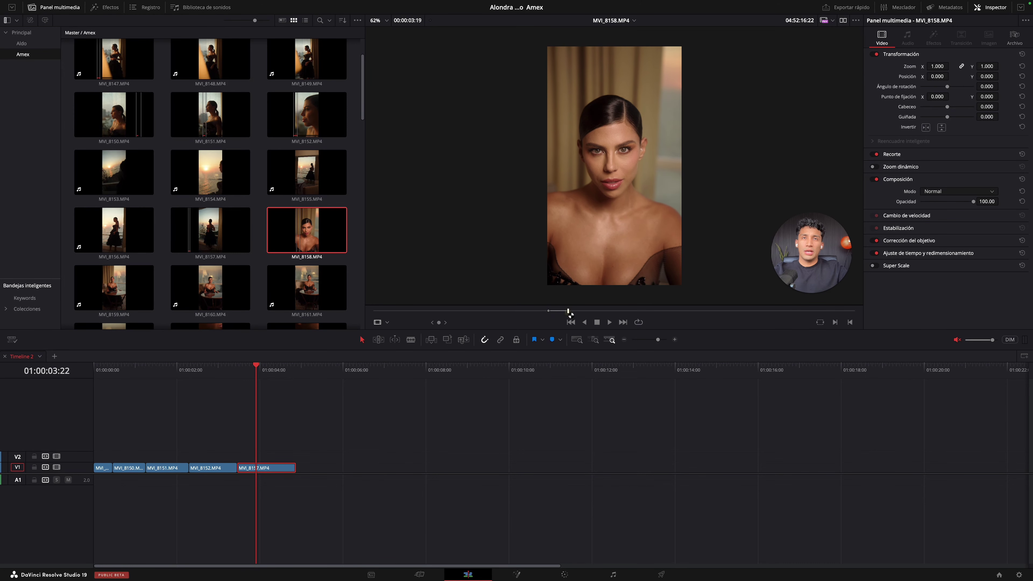
left_click_drag(569, 317, 621, 312)
left_click(596, 314)
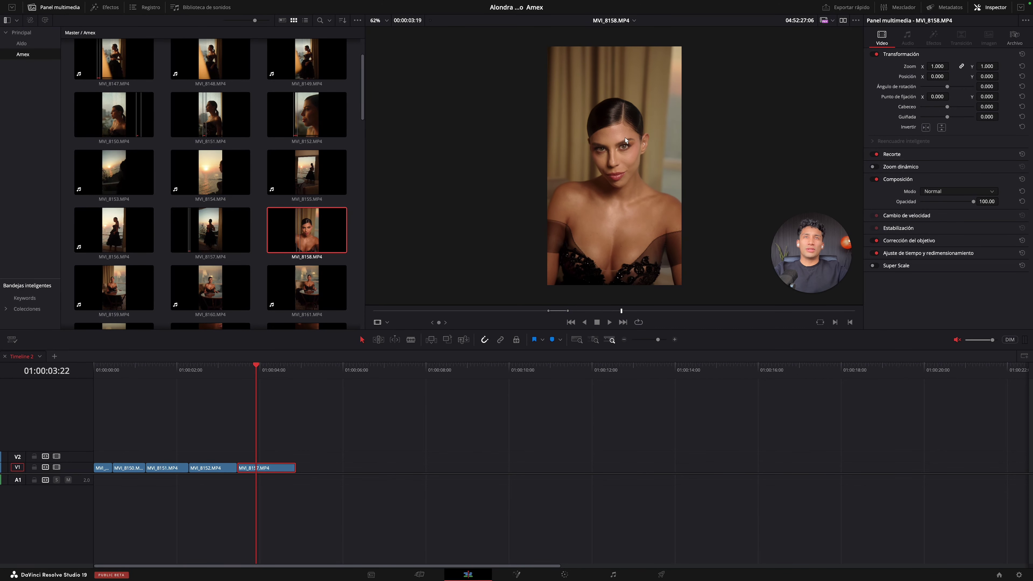
left_click_drag(635, 312, 818, 310)
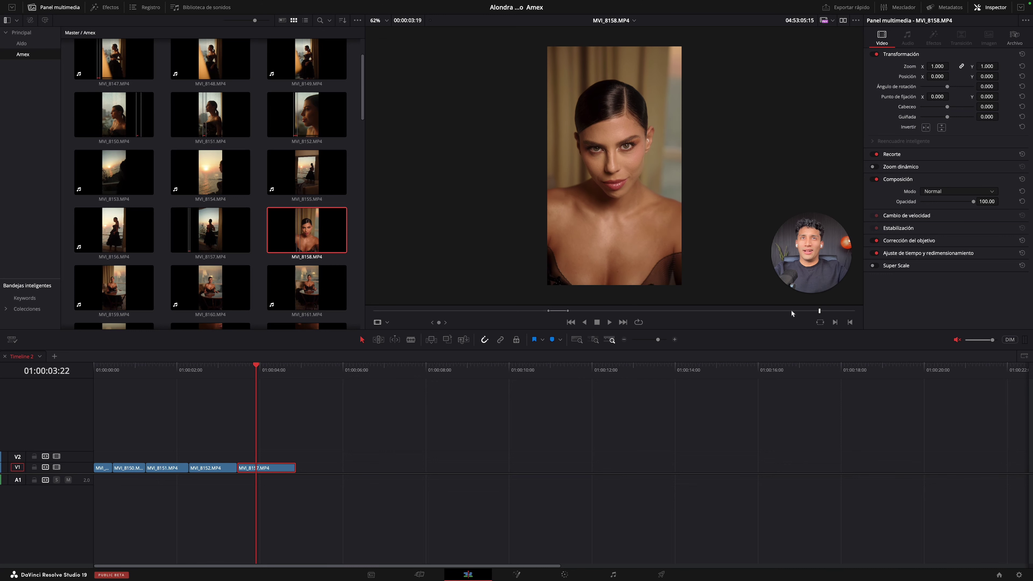
mouse_move(535, 311)
left_mouse_down()
mouse_move(548, 306)
mouse_move(445, 302)
mouse_move(551, 309)
left_mouse_up()
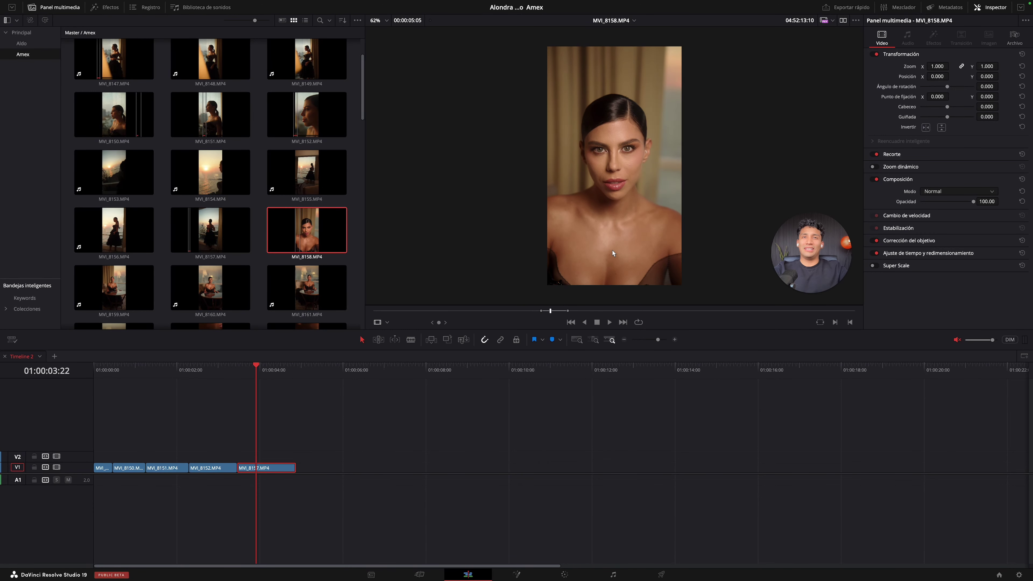
Step: Place the marked MVI_8158.MP4 section after MVI_8157.MP4 on V1 and shorten its end to about 2 seconds
left_click_drag(612, 253, 296, 475)
left_click_drag(508, 468, 389, 467)
left_click(472, 422)
left_click(317, 370)
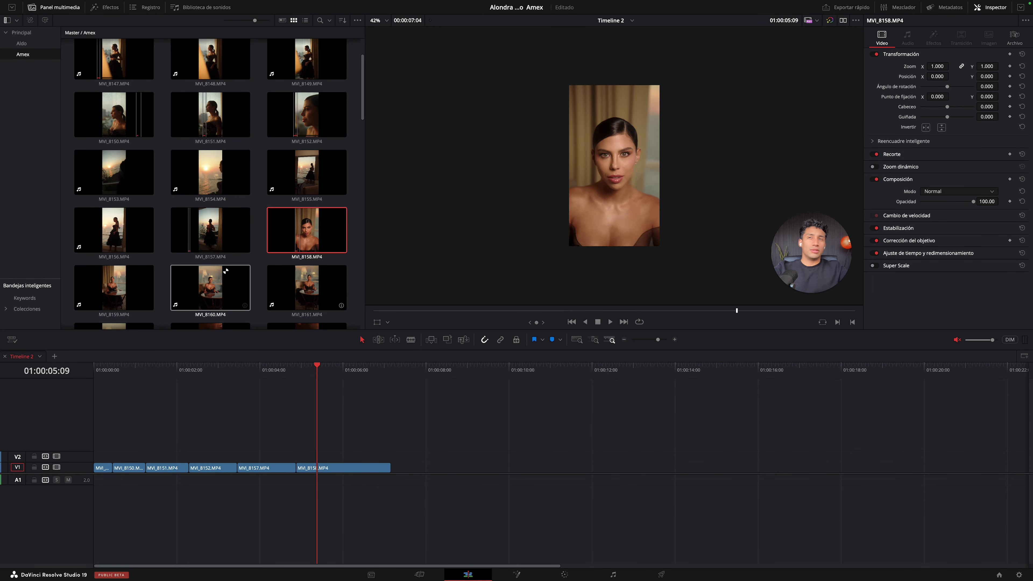
Step: Scrub through the table shots in MVI_8159.MP4 and MVI_8160.MP4 to look for usable moments
left_click(114, 288)
scroll(244, 285, "down", 2)
left_click_drag(404, 312, 718, 318)
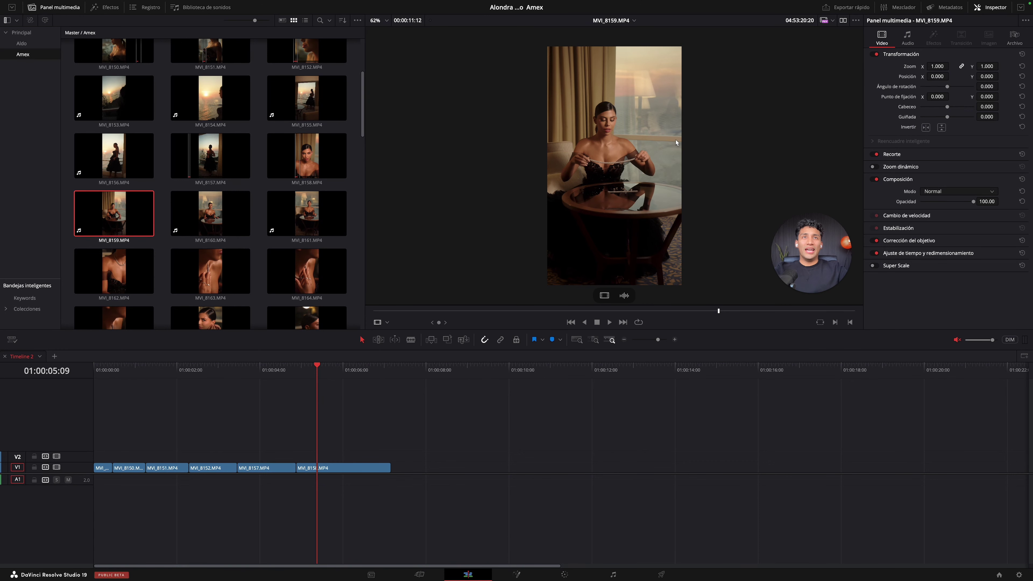
left_click(210, 213)
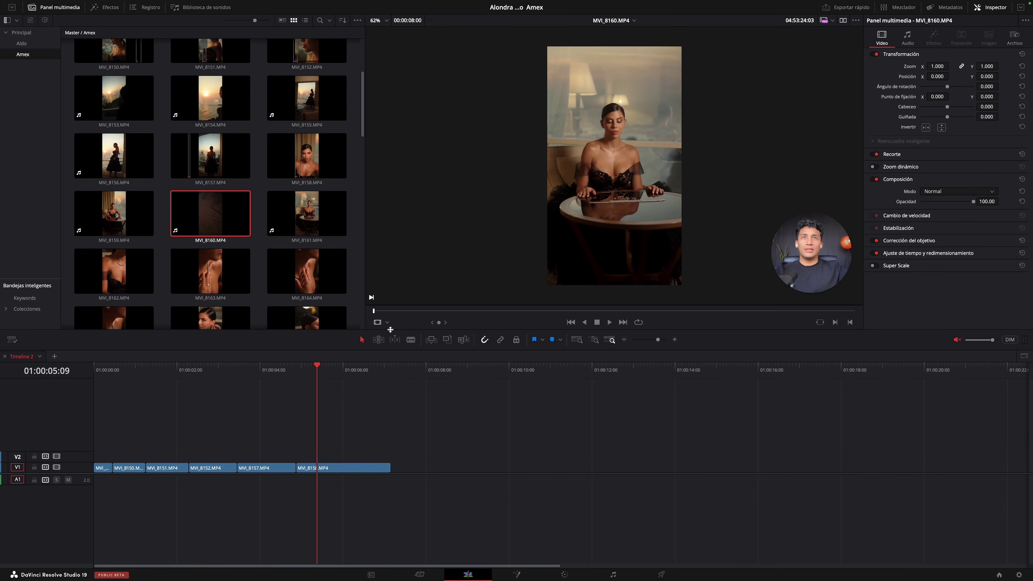
key("Left")
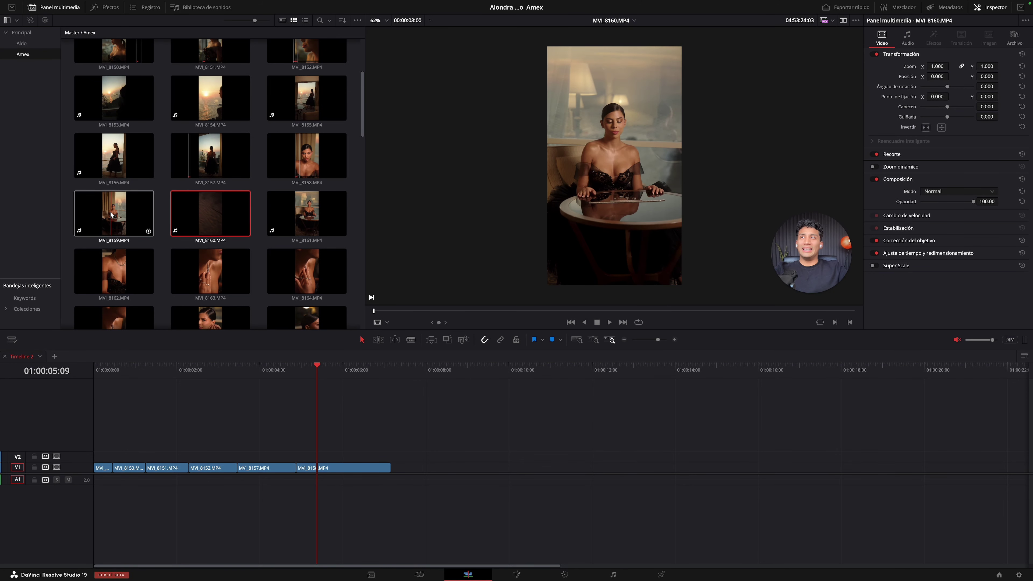
left_click(195, 200)
key("Left")
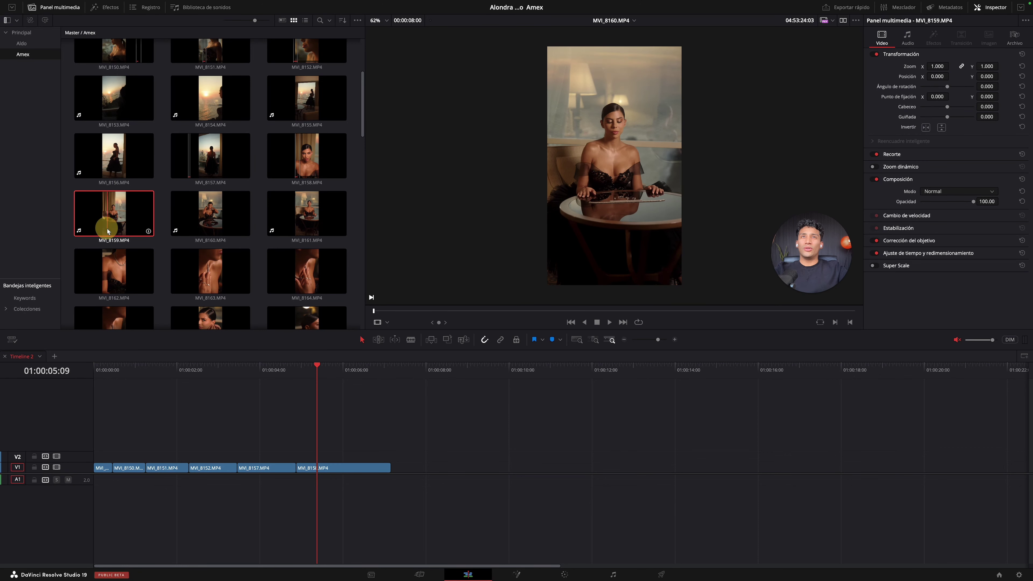
left_click(200, 227)
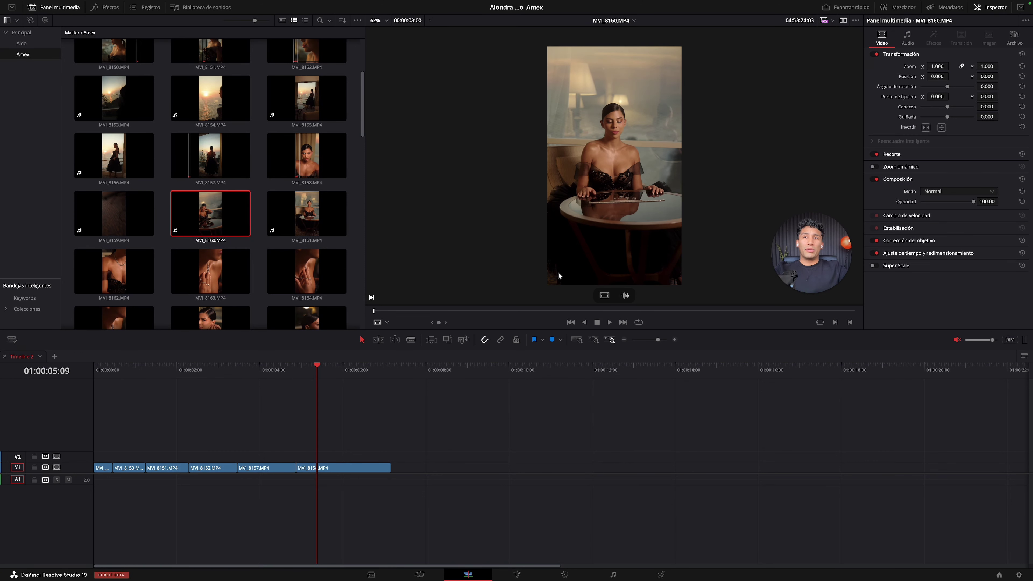
left_click_drag(392, 311, 488, 311)
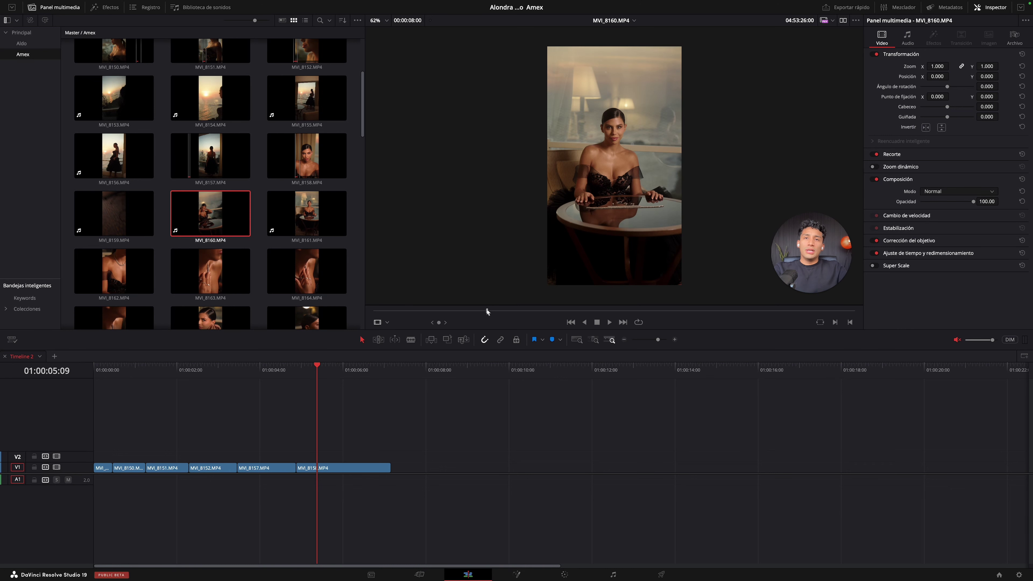
Step: Mark about 1 second of the necklace being lifted in MVI_8161.MP4 and place it after MVI_8158.MP4 on V1
left_click(279, 216)
left_click_drag(381, 312, 795, 318)
left_click(698, 317)
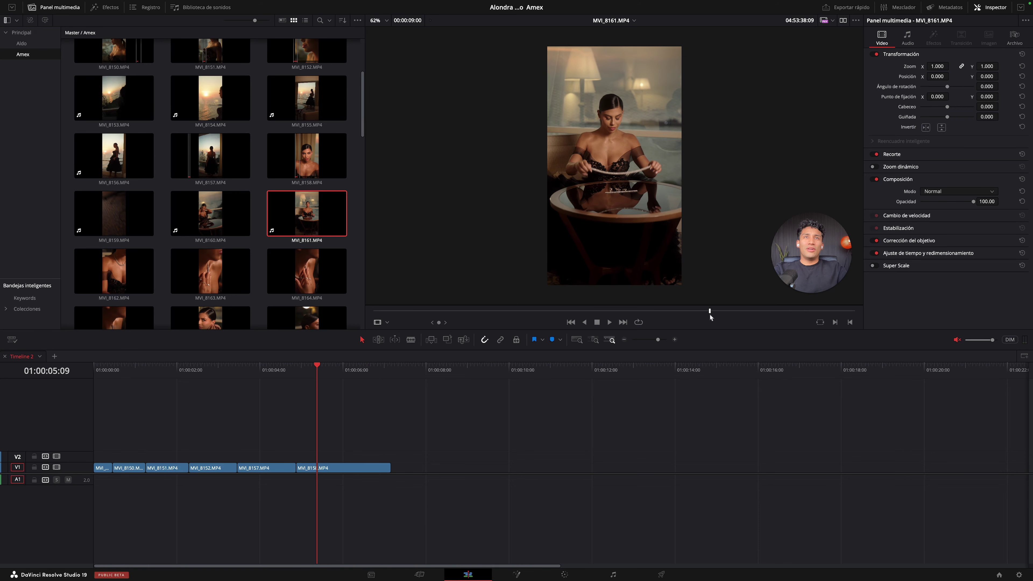
left_click_drag(694, 319, 684, 319)
key("i")
key("space")
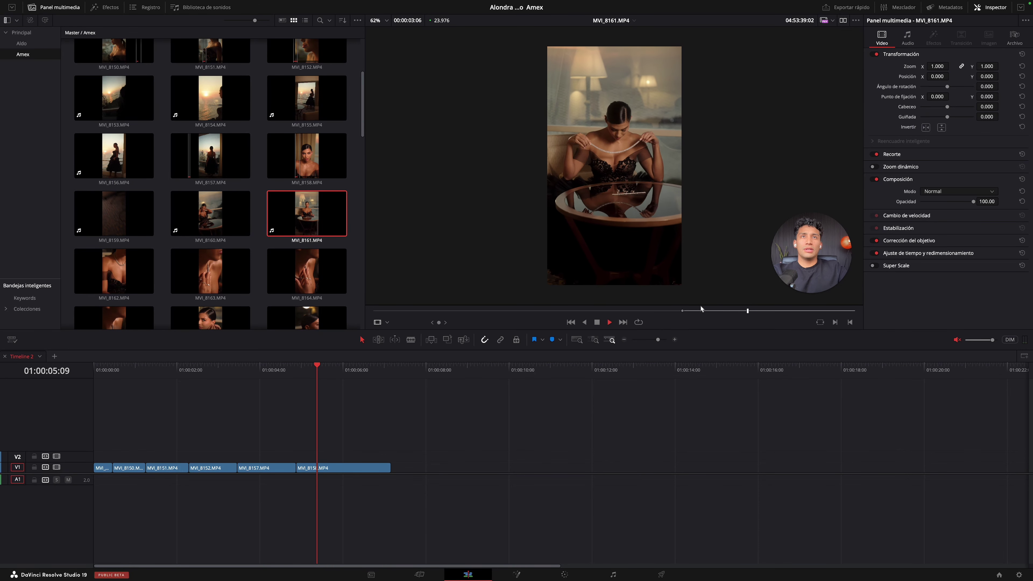
key("space")
key("o")
left_click_drag(774, 313, 751, 317)
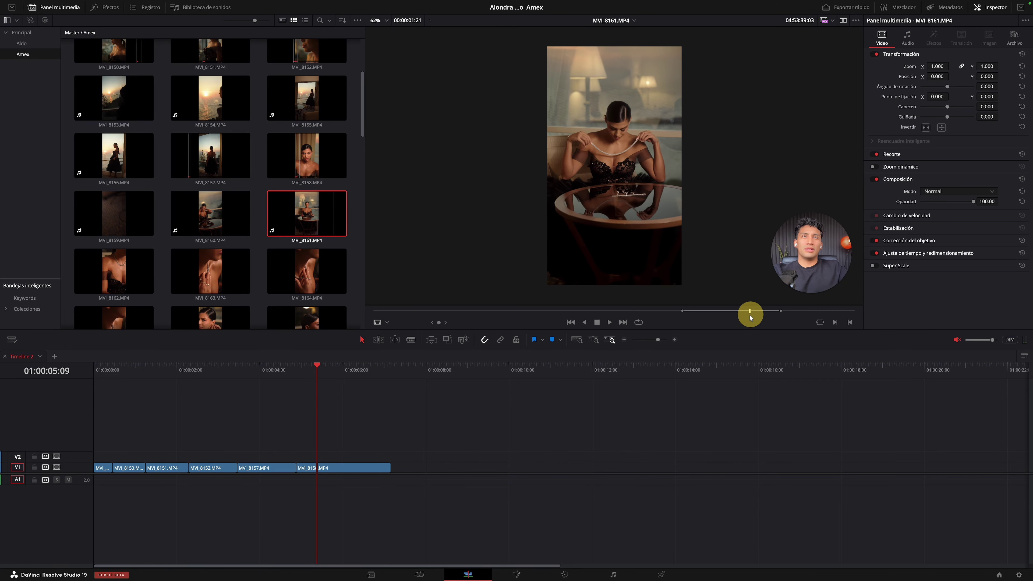
left_click_drag(640, 312, 687, 310)
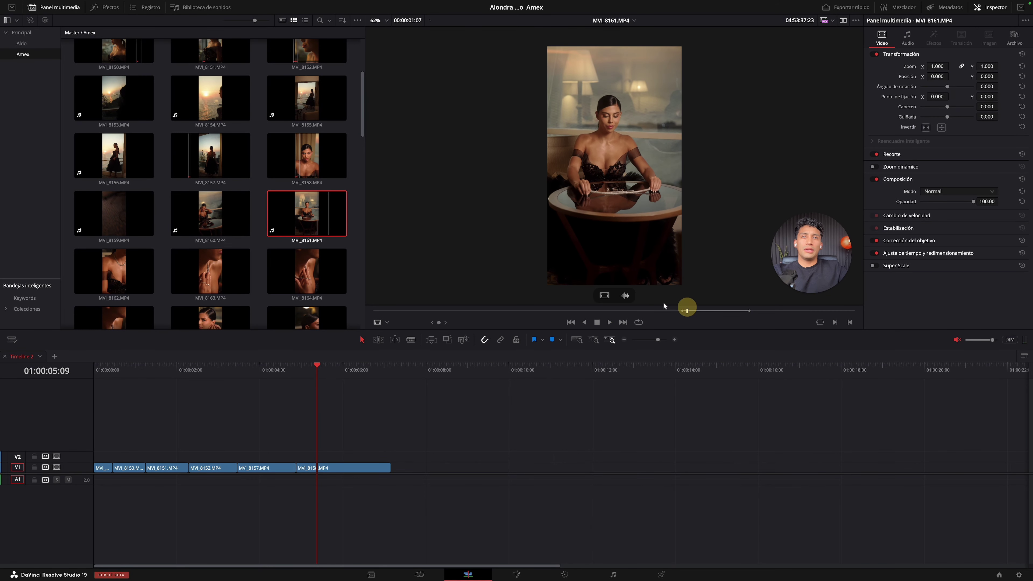
left_click_drag(604, 295, 392, 469)
Step: Mark a section of about 2 seconds near the start of MVI_8162.MP4
key("Right")
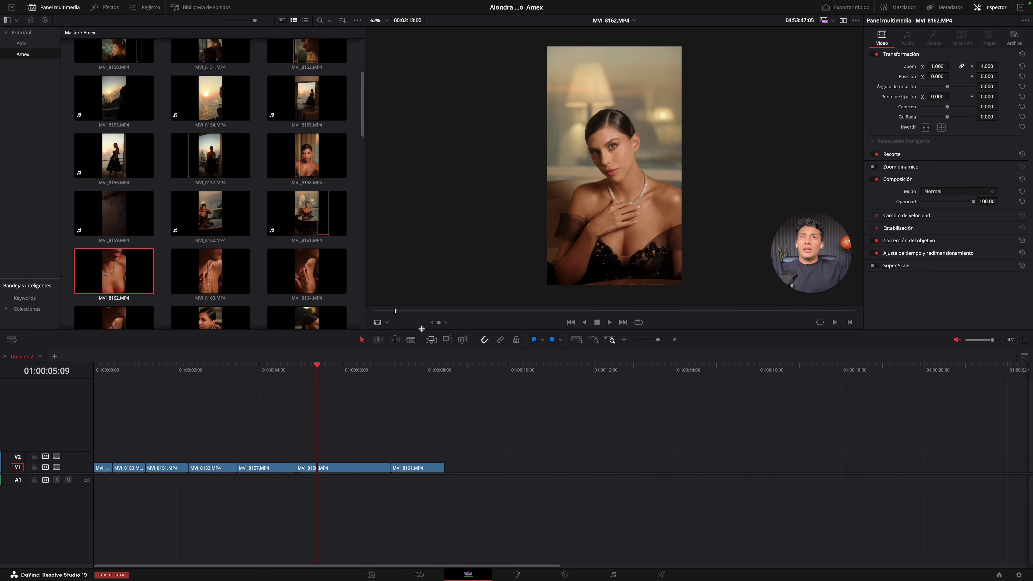
left_click_drag(394, 313, 429, 311)
key("space")
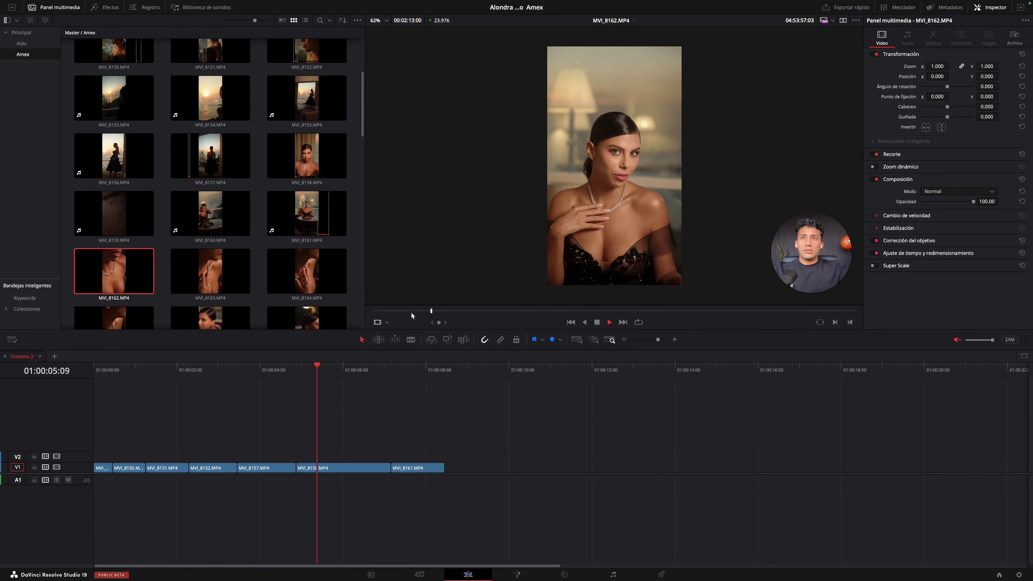
left_click(412, 311)
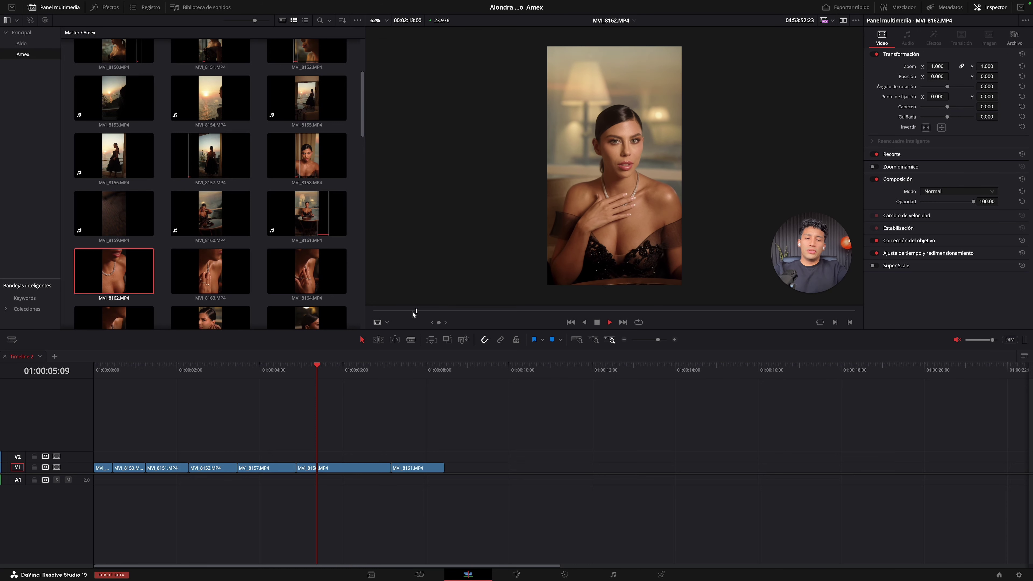
key("o")
key("space")
left_click(412, 312)
key("i")
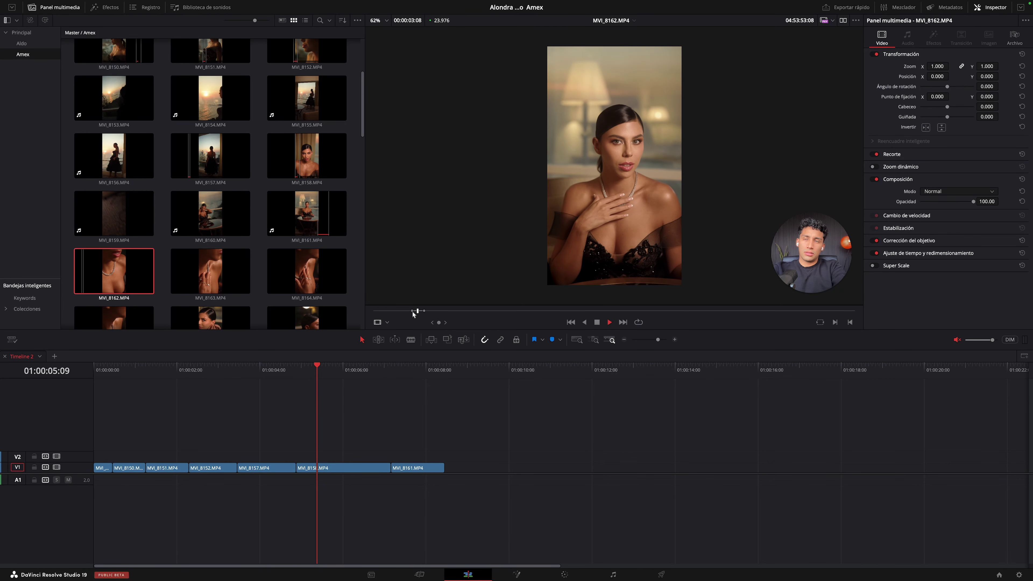
key("space")
left_click_drag(388, 311, 408, 311)
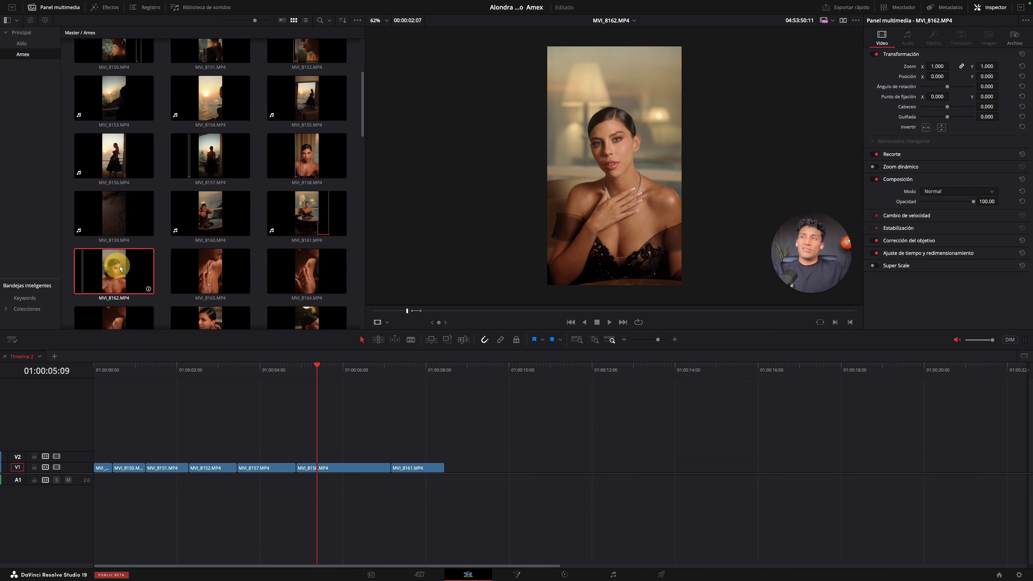
Step: Mark about 2 seconds of the sideways glance halfway into MVI_8162.MP4 and place it just after MVI_8161.MP4 on V1
left_click_drag(404, 318, 516, 311)
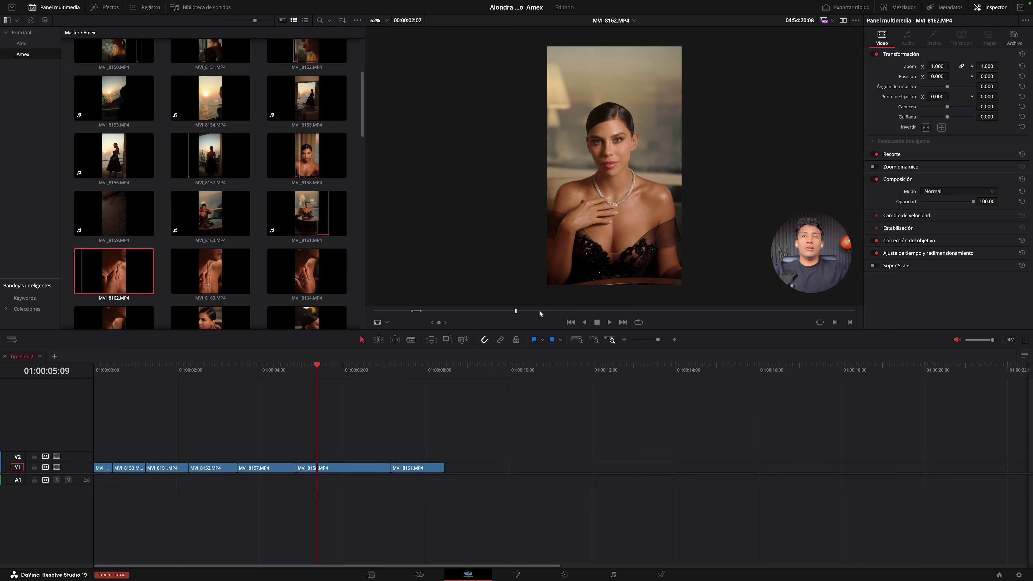
left_click_drag(541, 311, 511, 311)
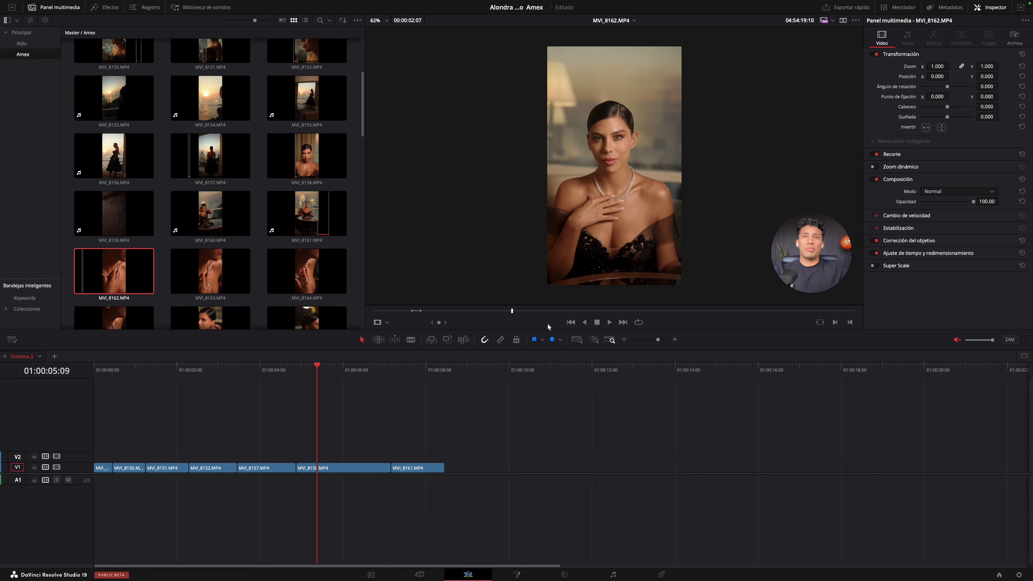
left_click_drag(515, 318, 610, 314)
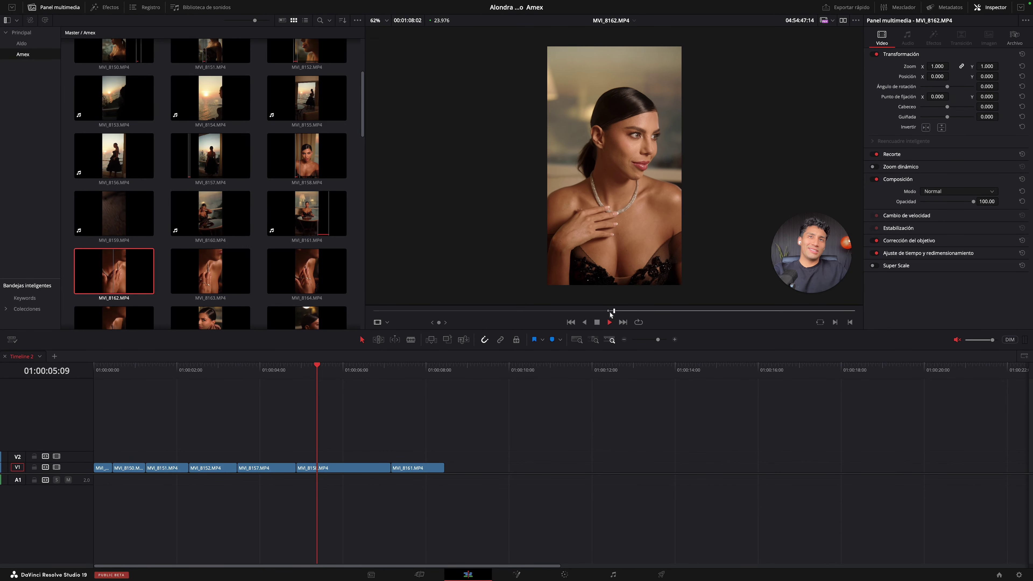
key("space")
key("o")
left_click_drag(593, 269, 450, 472)
Step: Scrub through the second half of MVI_8162.MP4 to look for further usable moments
double_click(138, 289)
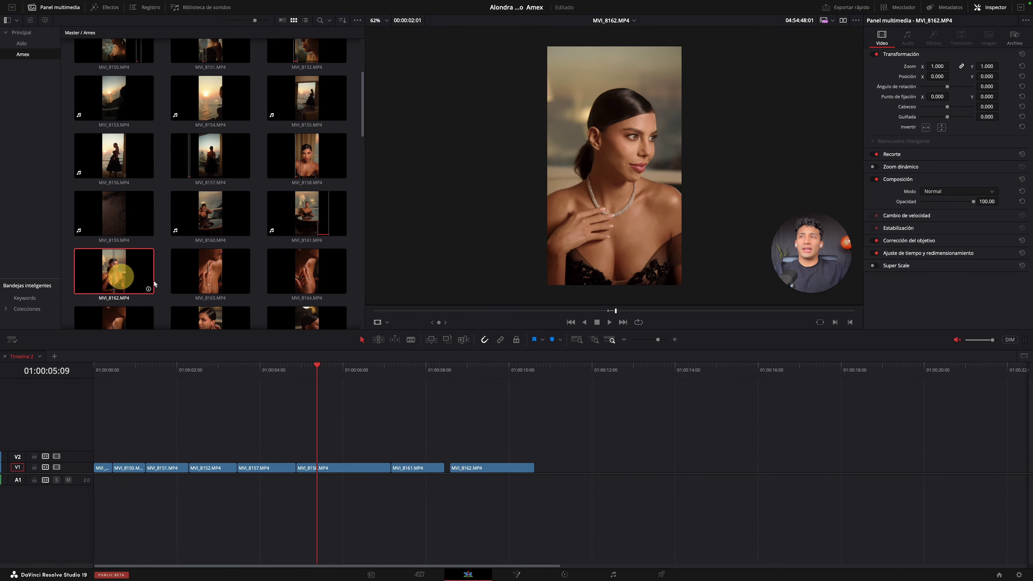
left_click_drag(623, 311, 656, 311)
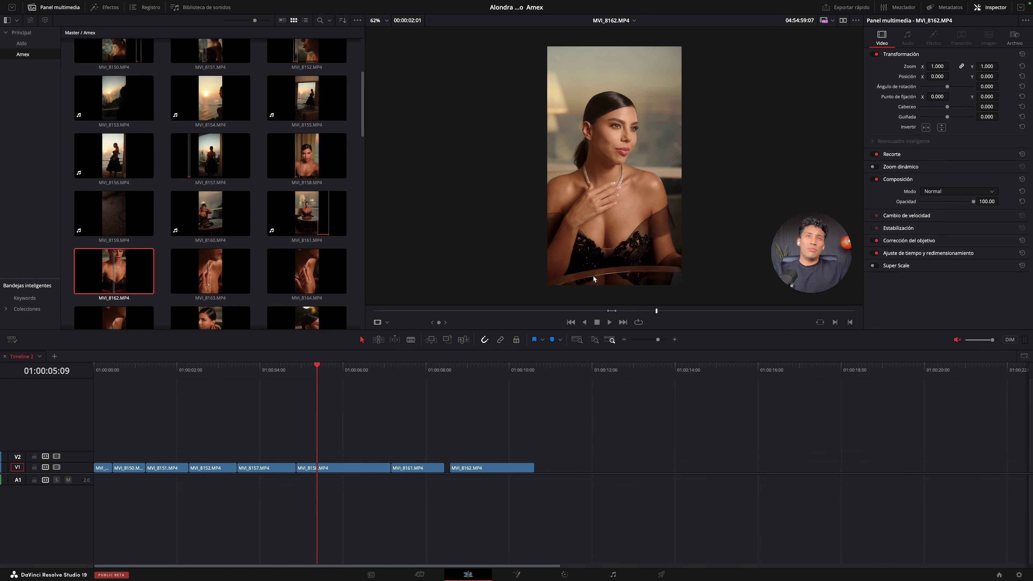
left_click_drag(687, 311, 723, 312)
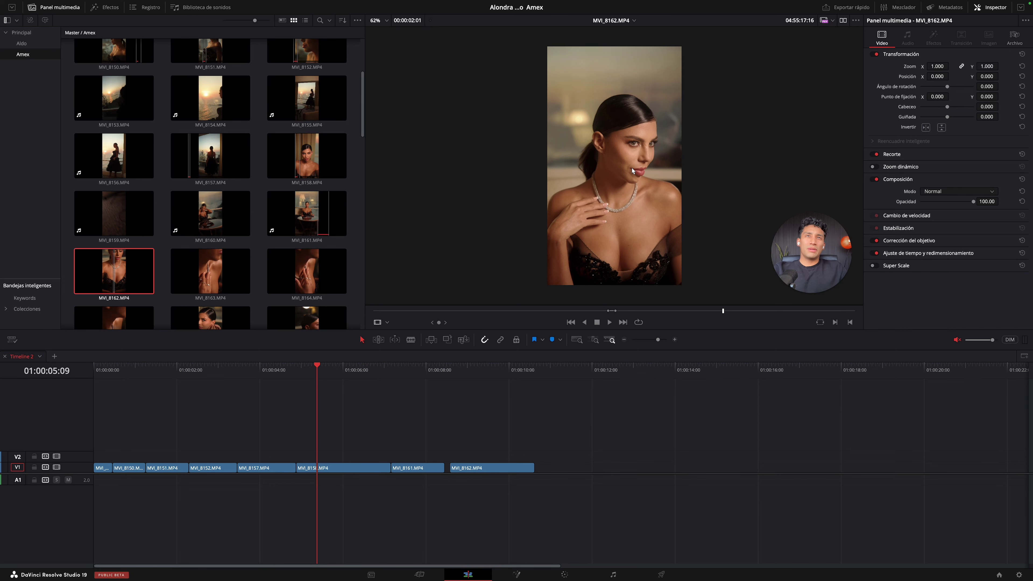
left_click(744, 311)
left_click_drag(754, 311, 848, 310)
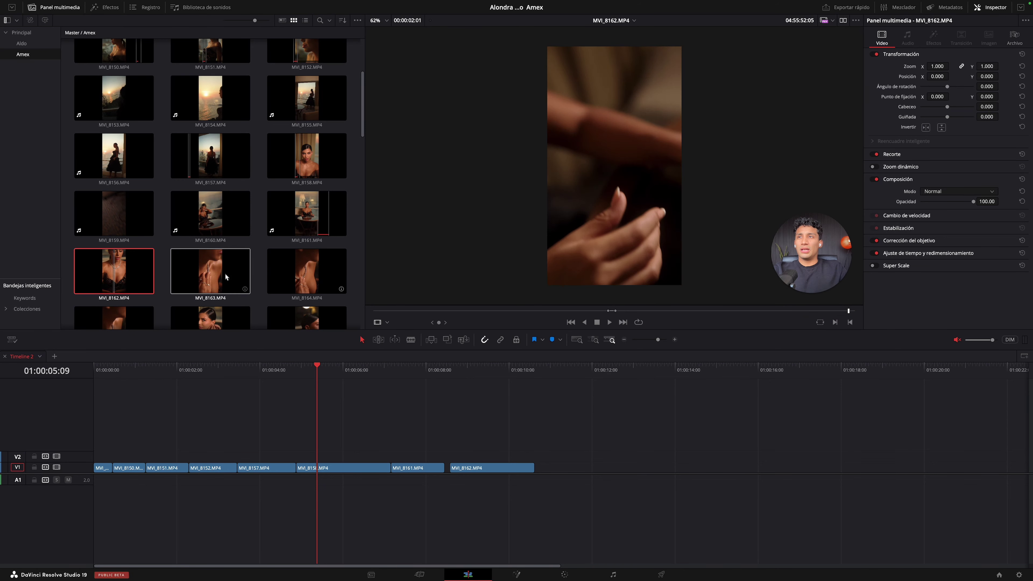
Step: Mark a section of 2 seconds 16 frames near the start of MVI_8163.MP4
left_click(226, 277)
left_click(401, 311)
left_click_drag(401, 312, 721, 312)
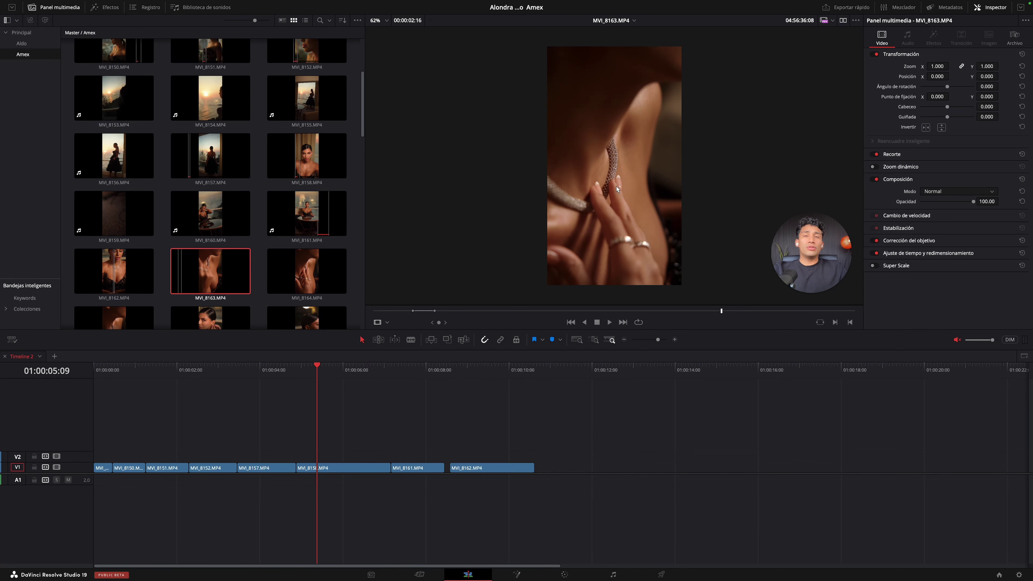
scroll(617, 189, "up", 2)
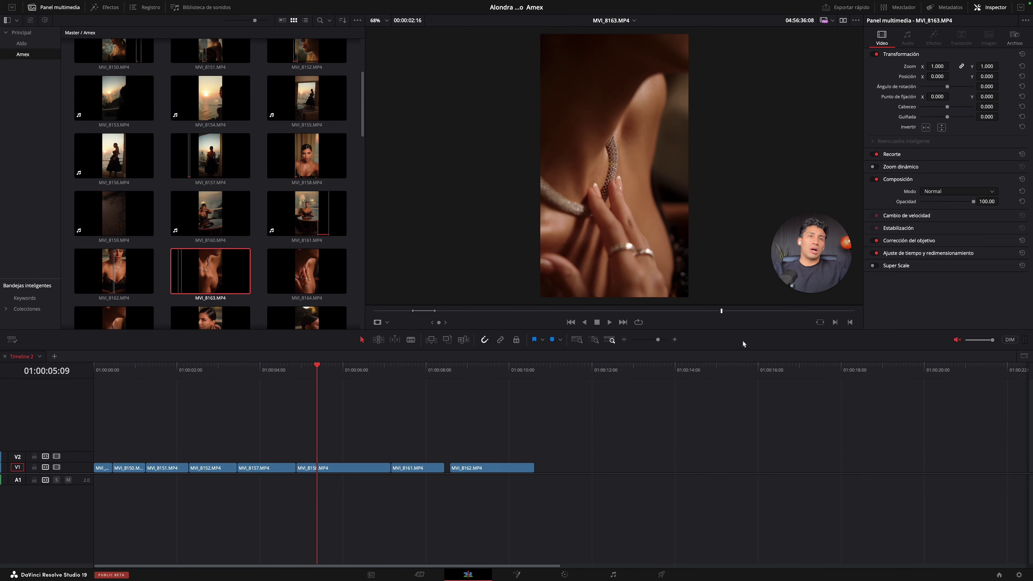
Step: Mark 1 second 21 frames of the fingers on the necklace late in MVI_8163.MP4 and compare it with the clip's early moments
left_click_drag(722, 313, 422, 310)
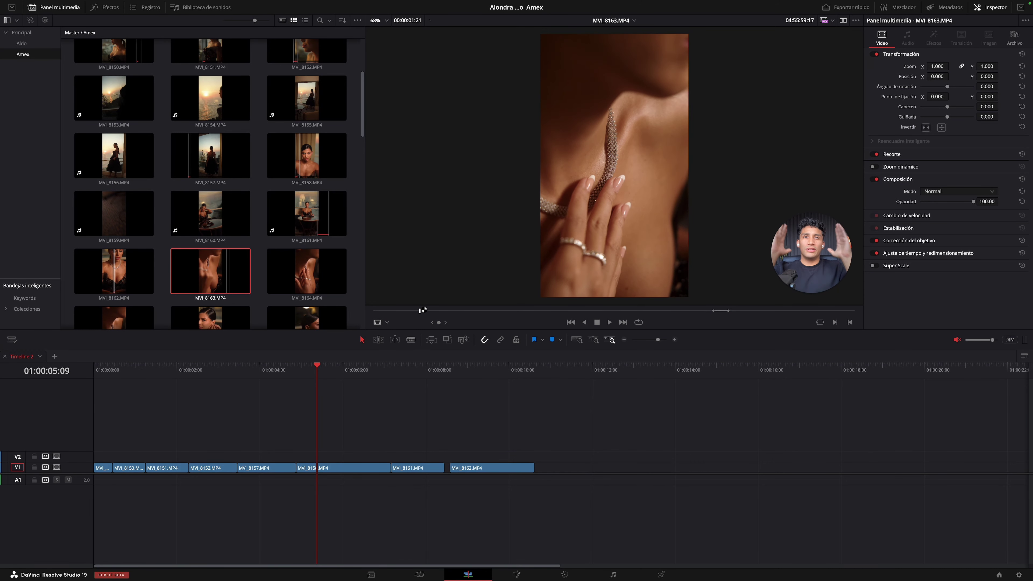
left_click_drag(719, 310, 724, 312)
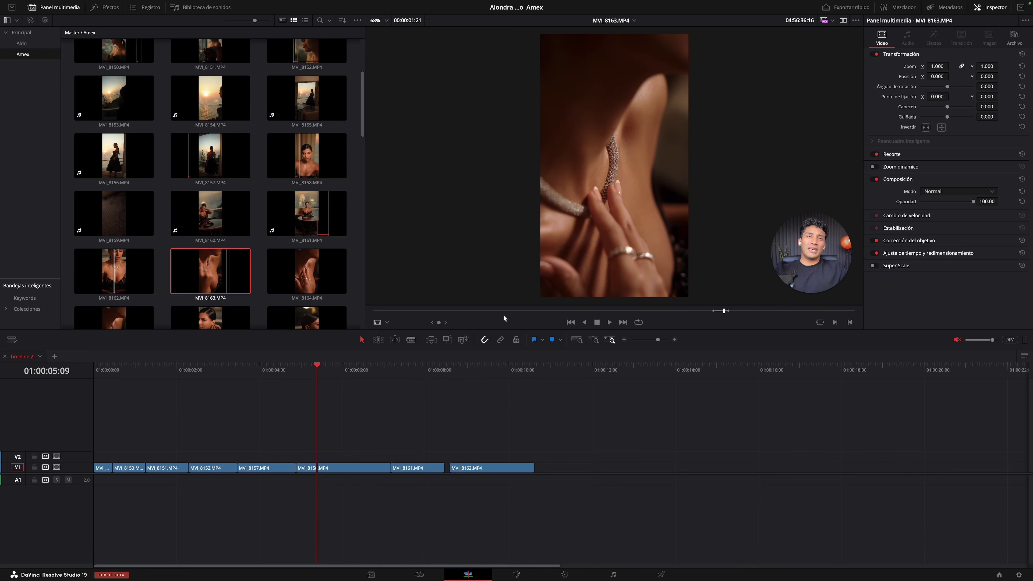
left_click(451, 312)
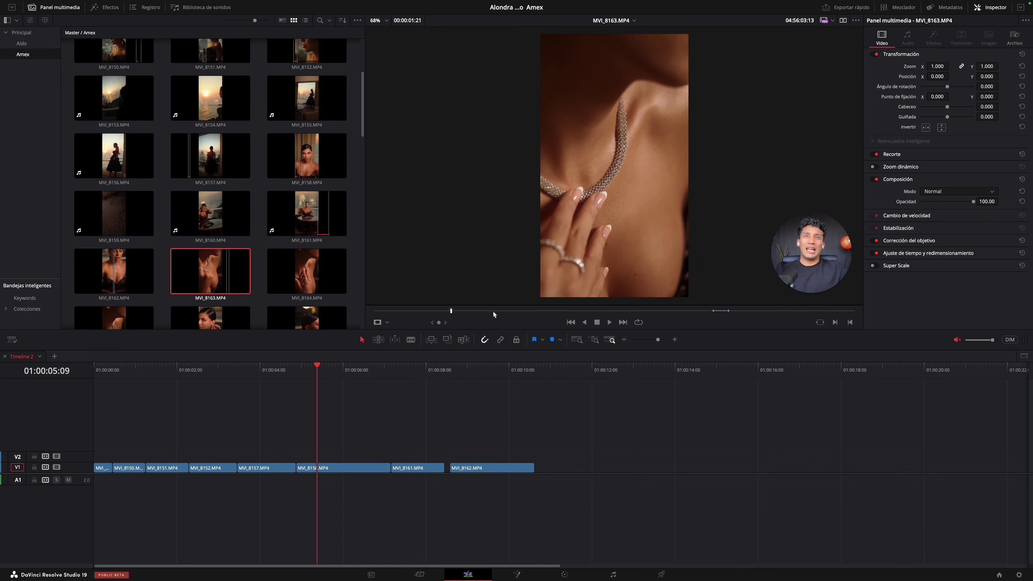
left_click(720, 312)
left_click(441, 311)
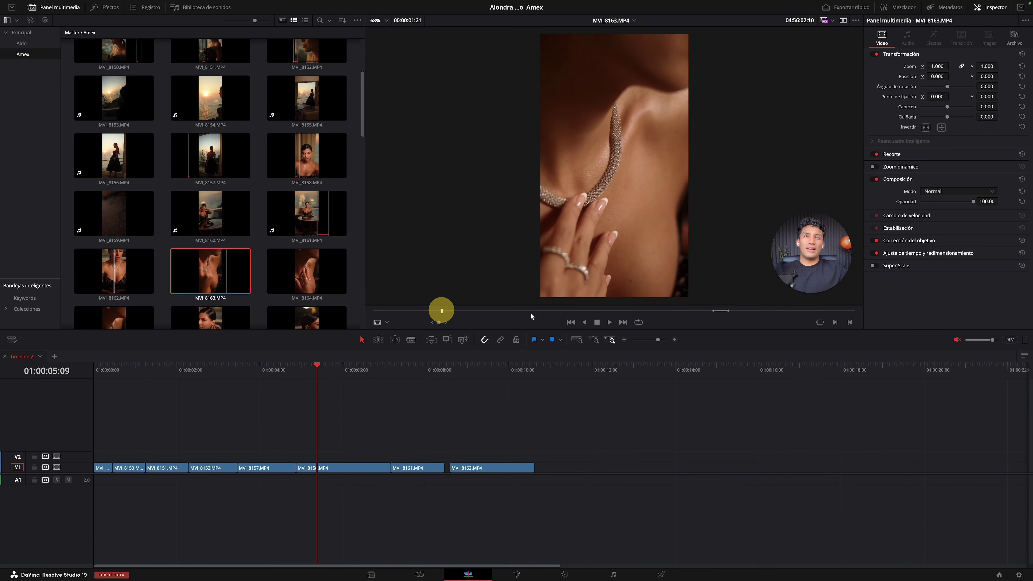
left_click(720, 311)
left_click(437, 311)
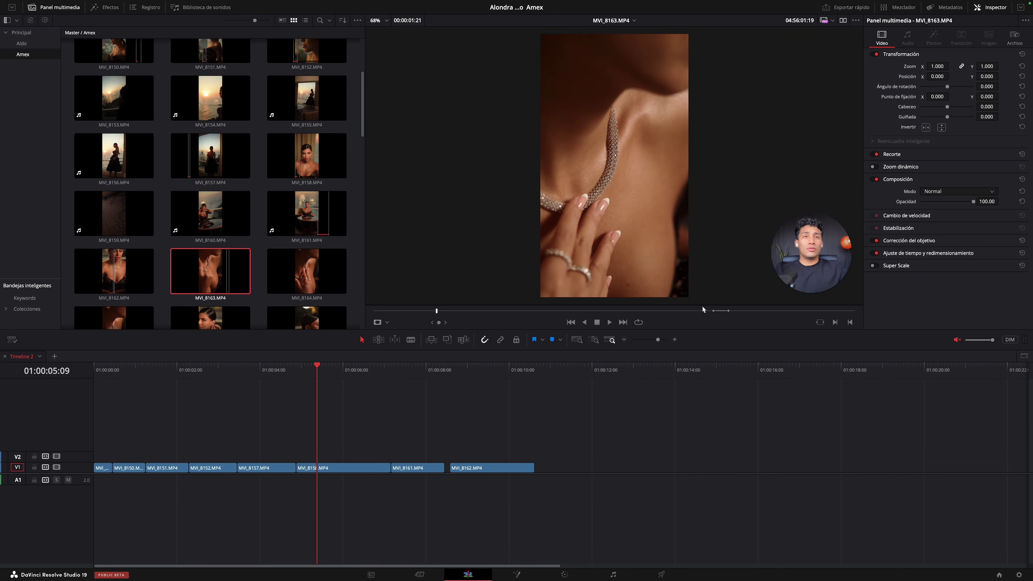
left_click(710, 312)
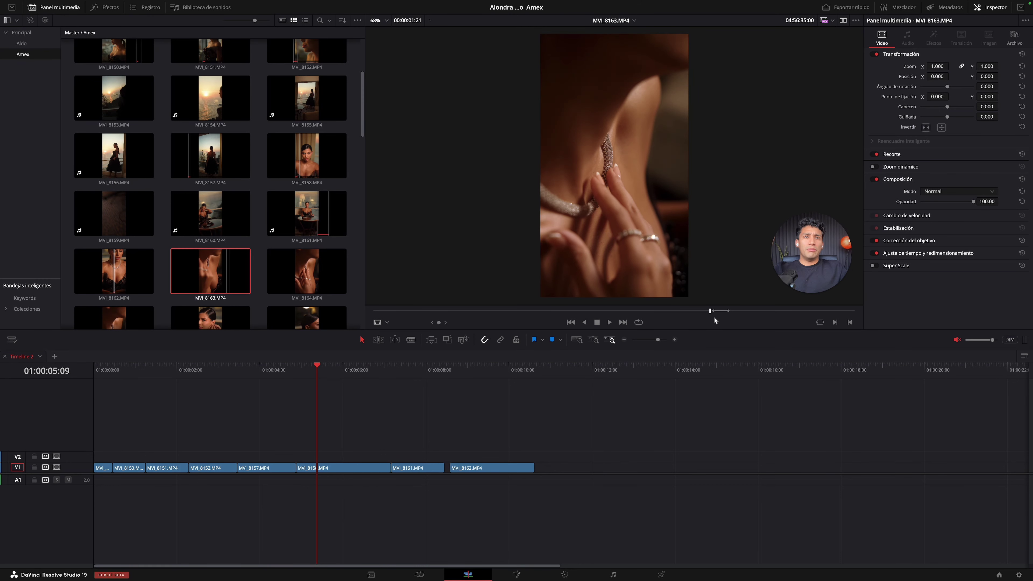
left_click_drag(711, 311, 718, 312)
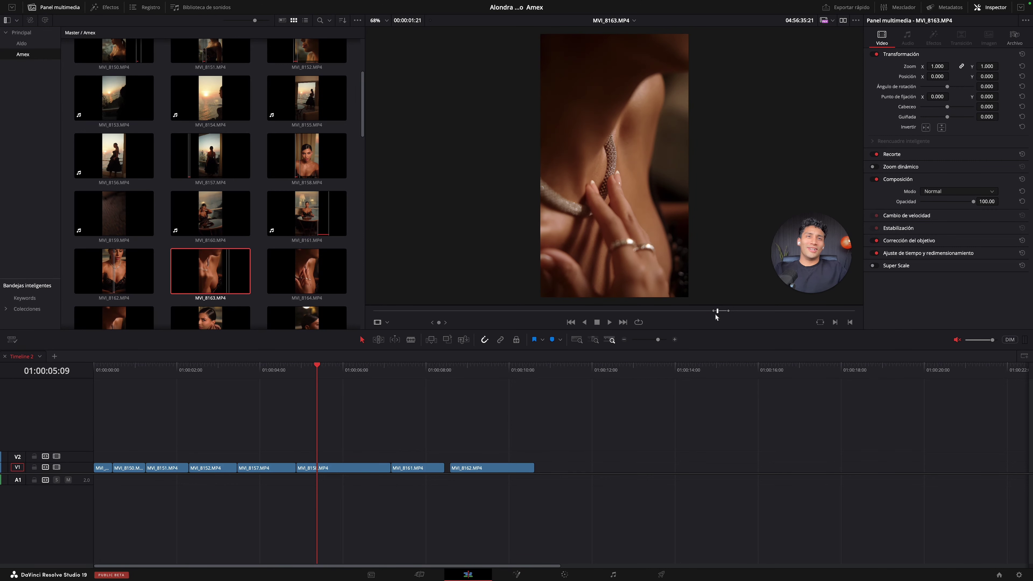
left_click_drag(719, 311, 715, 311)
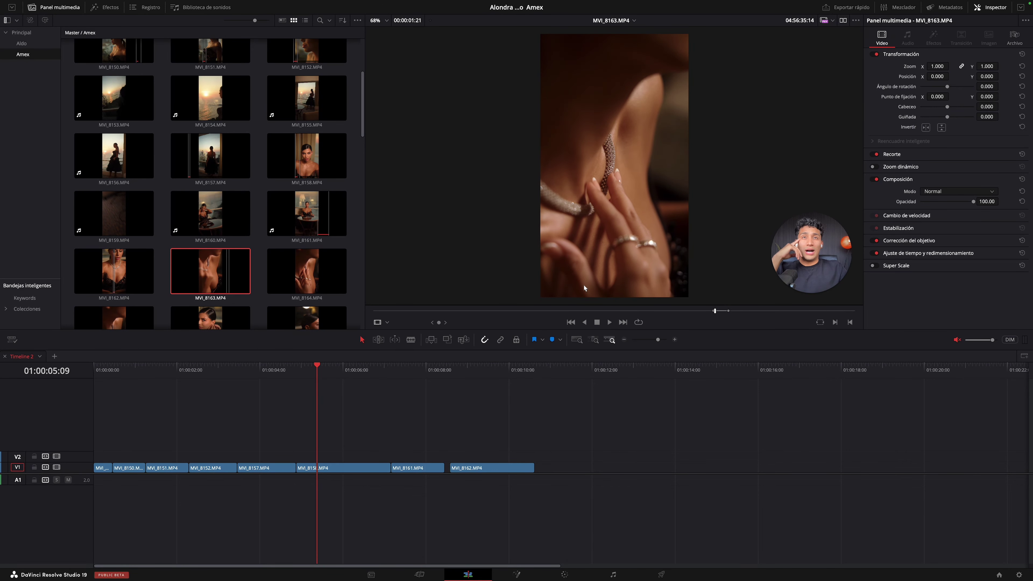
left_click(718, 315)
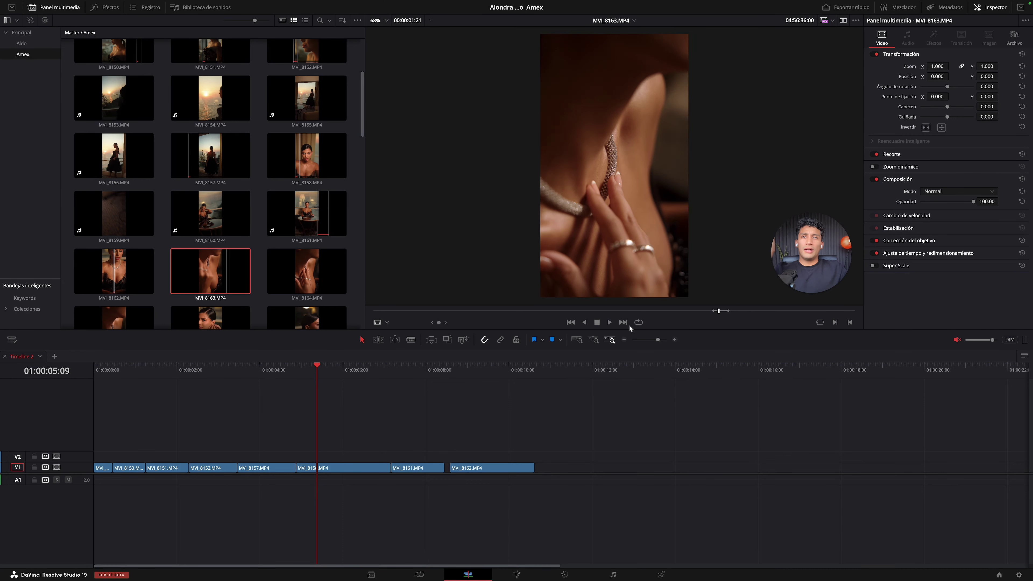
Step: Place the marked section of MVI_8163.MP4 after MVI_8162.MP4 on V1 and close the gap between MVI_8161.MP4 and MVI_8162.MP4
left_click_drag(598, 281, 549, 466)
left_click_drag(586, 365, 537, 365)
left_click(572, 466)
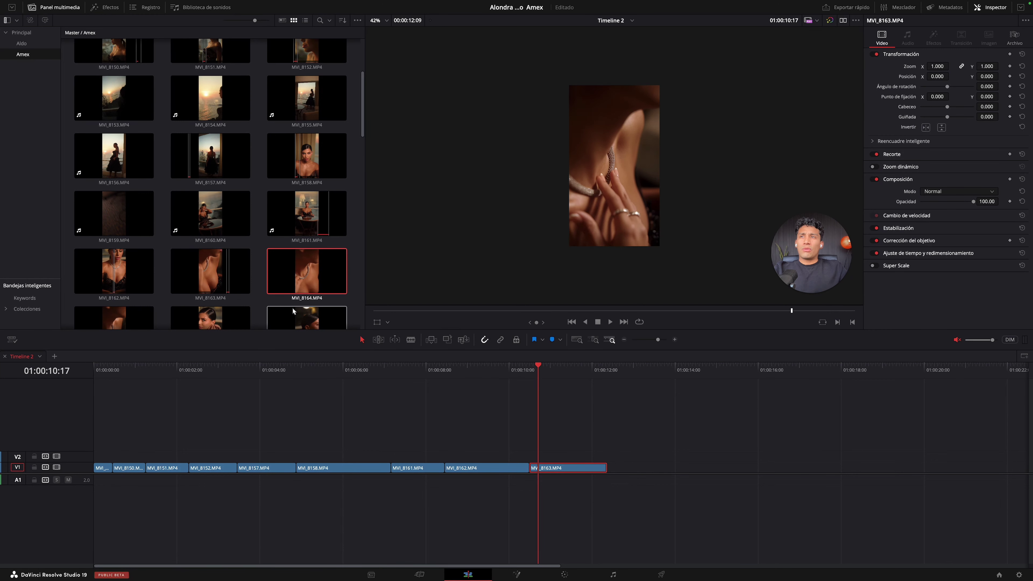
Step: Recheck the end of the marked section in MVI_8163.MP4 and scrub through MVI_8164.MP4 for another necklace moment
left_click(236, 275)
left_click_drag(709, 315, 735, 311)
left_click(279, 267)
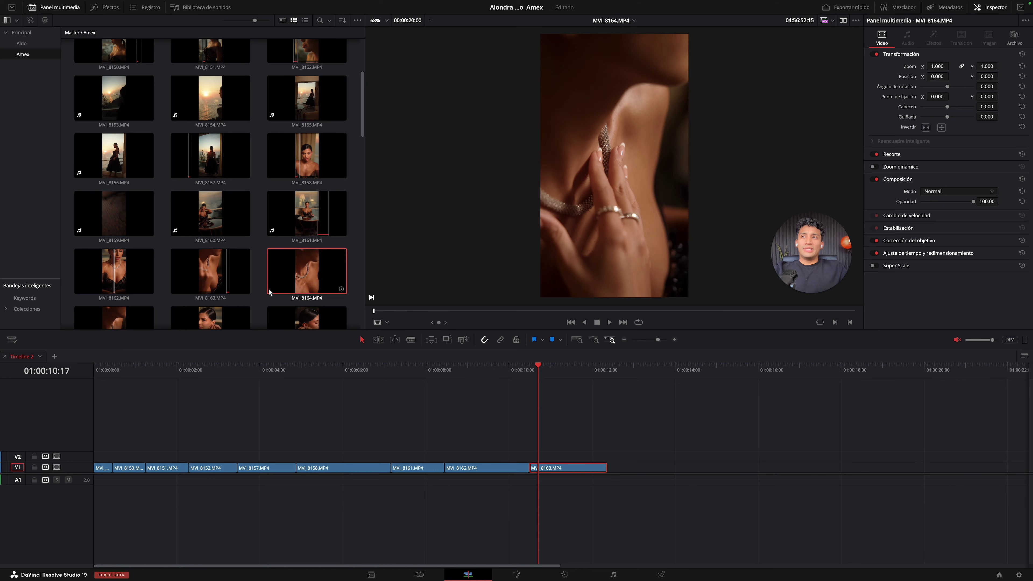
left_click(212, 272)
mouse_move(735, 313)
left_mouse_down()
mouse_move(716, 318)
mouse_move(729, 316)
left_mouse_up()
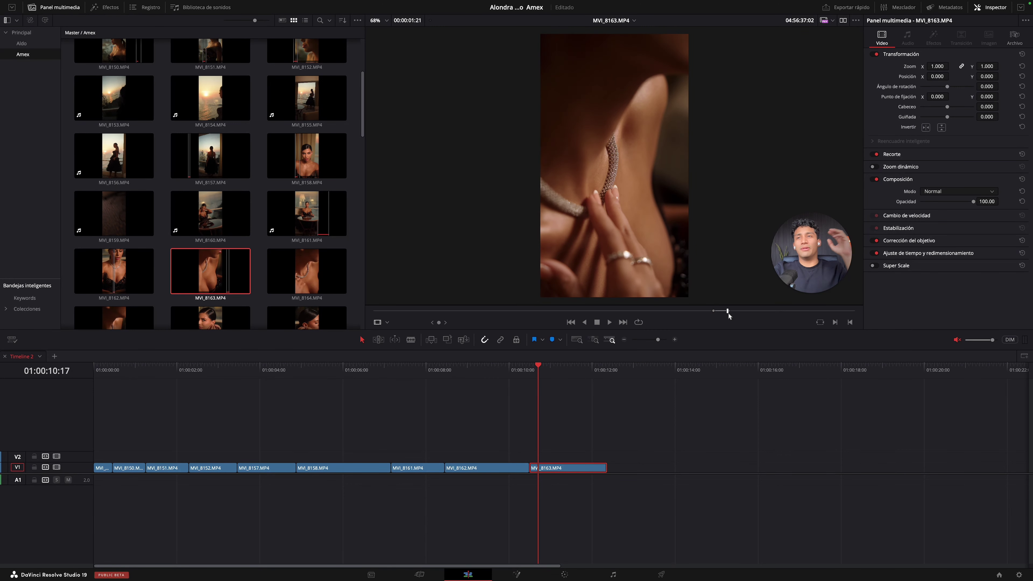
left_click(297, 278)
double_click(297, 278)
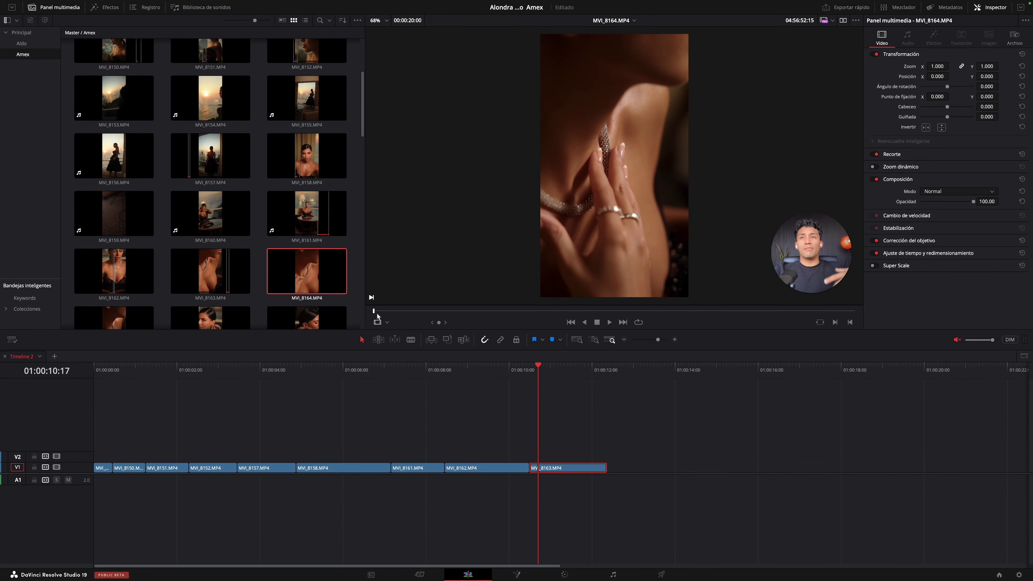
left_click_drag(388, 311, 548, 310)
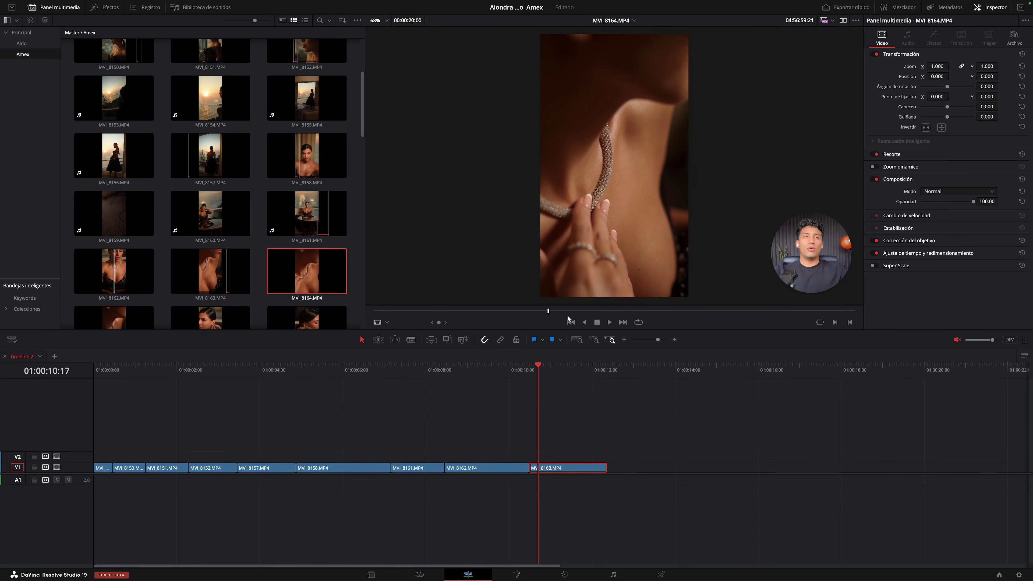
left_click_drag(564, 314, 754, 302)
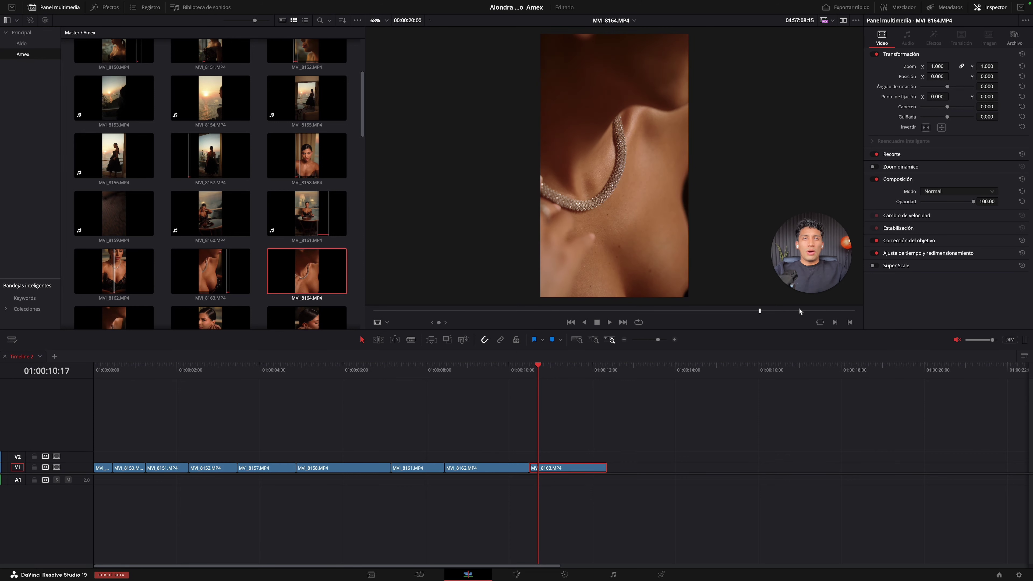
left_click(824, 311)
Step: Scrub through MVI_8165.MP4 and compare its necklace shot with the MVI_8163.MP4 clip on the timeline
scroll(330, 272, "down", 5)
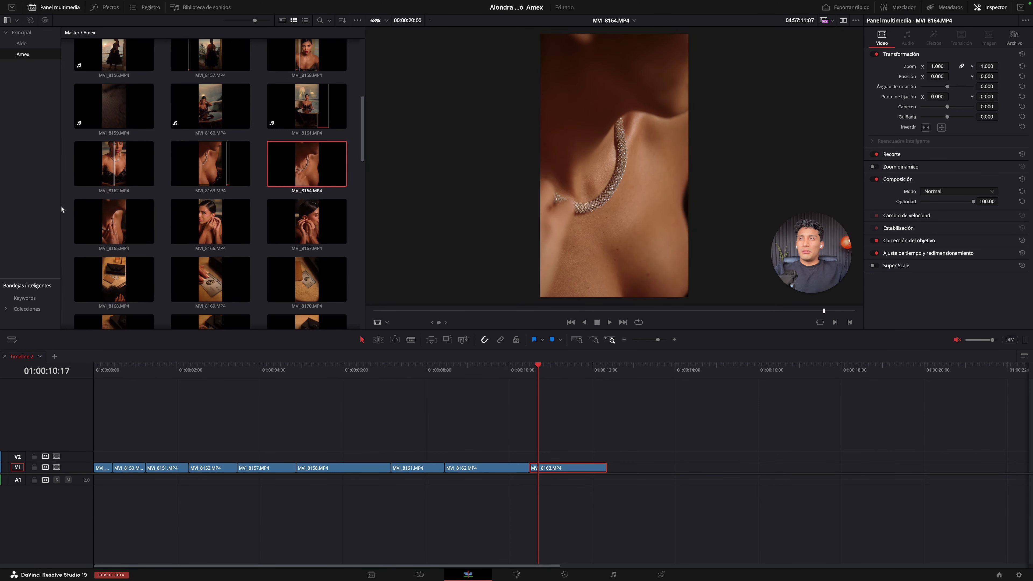
left_click(92, 220)
left_click_drag(388, 311, 617, 310)
scroll(586, 202, "up", 1)
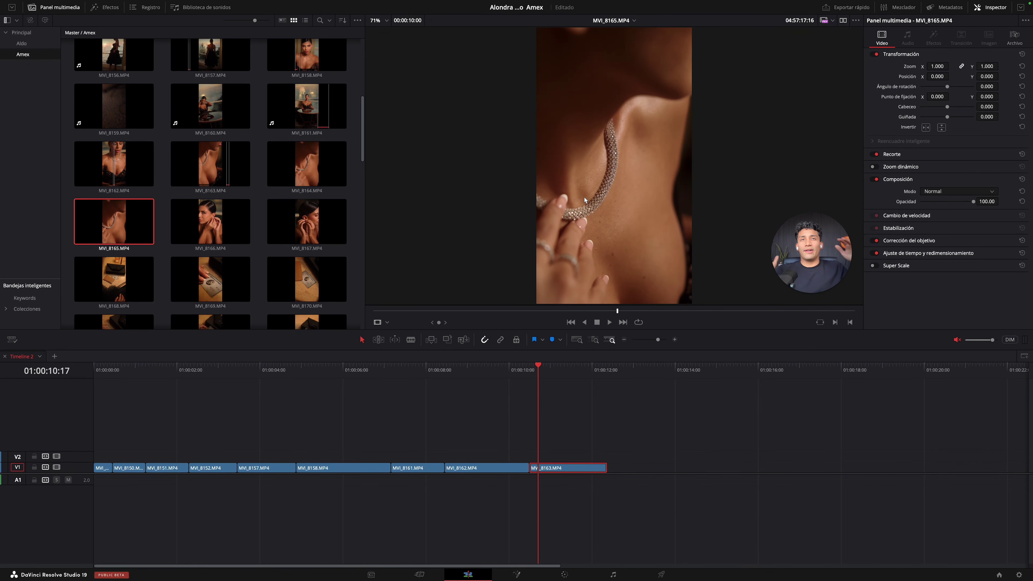
left_click_drag(681, 308, 713, 304)
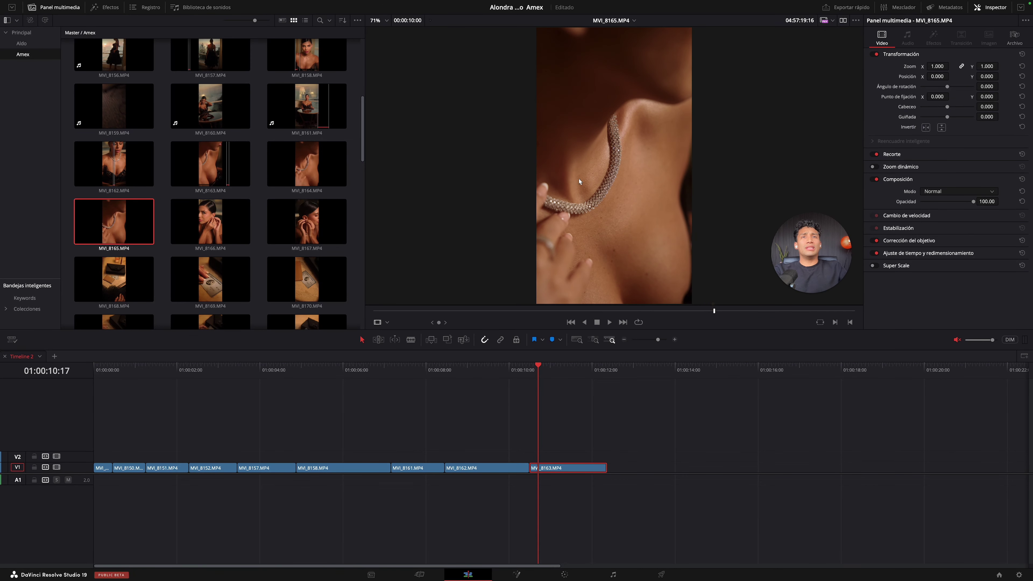
mouse_move(544, 374)
left_mouse_down()
mouse_move(572, 371)
mouse_move(525, 381)
mouse_move(534, 371)
left_mouse_up()
key("q")
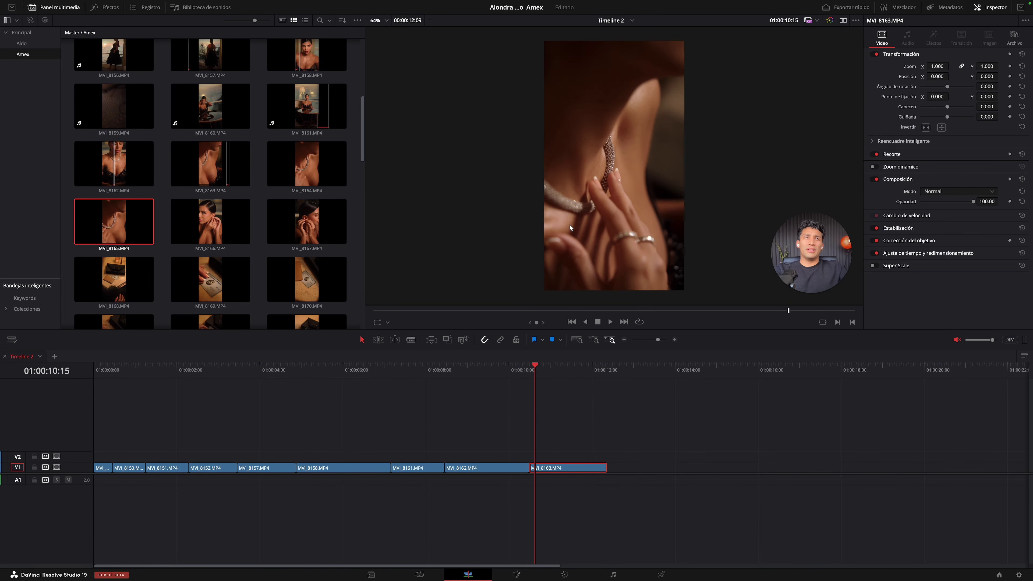
Step: Scrub through MVI_8166.MP4 to look for a usable moment of the earring being put on
key("Right")
left_click(405, 311)
left_click_drag(406, 312, 719, 311)
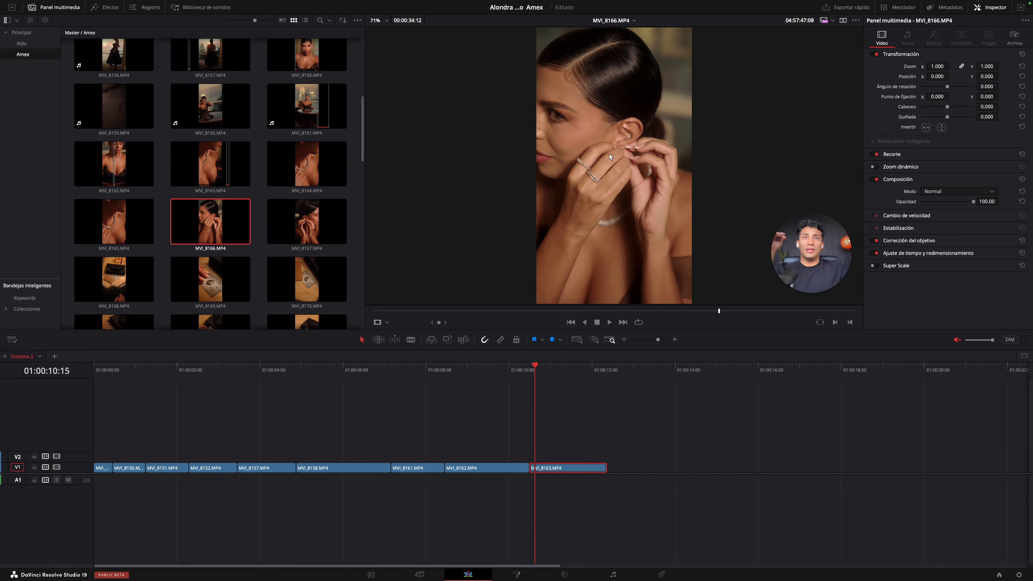
left_click(770, 310)
left_click_drag(772, 310, 805, 310)
Step: Mark 1 second 5 frames of the earring being touched partway through MVI_8167.MP4
left_click(329, 237)
left_click_drag(402, 312, 552, 311)
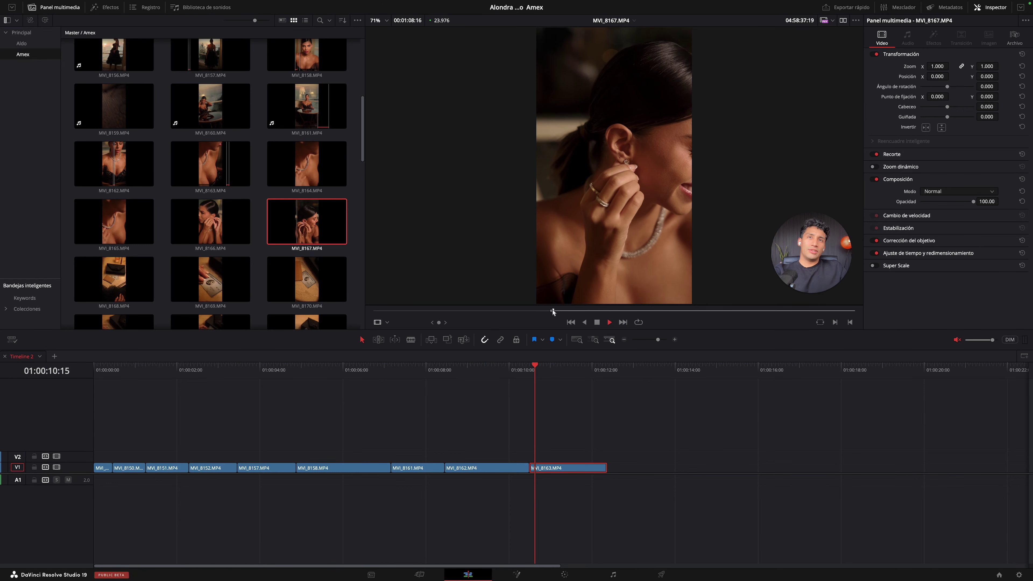
mouse_move(552, 311)
left_mouse_down()
mouse_move(592, 311)
mouse_move(554, 319)
left_mouse_up()
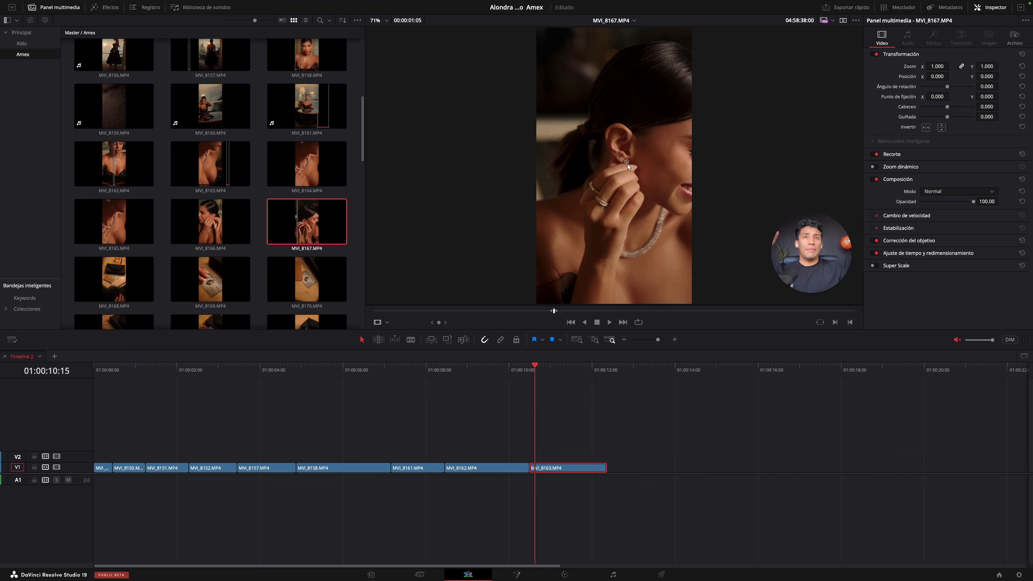
scroll(628, 164, "up", 4)
scroll(629, 164, "down", 3)
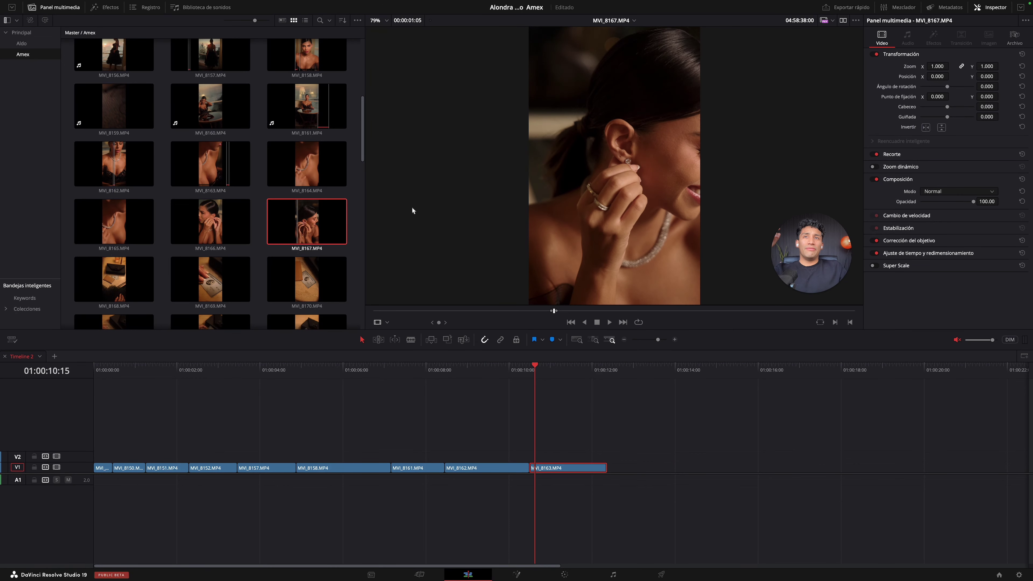
Step: Check the earring shots in MVI_8166.MP4 and MVI_8167.MP4, and place the marked MVI_8167.MP4 section on V1 over the tail of MVI_8163.MP4
left_click(221, 226)
left_click_drag(807, 311, 815, 311)
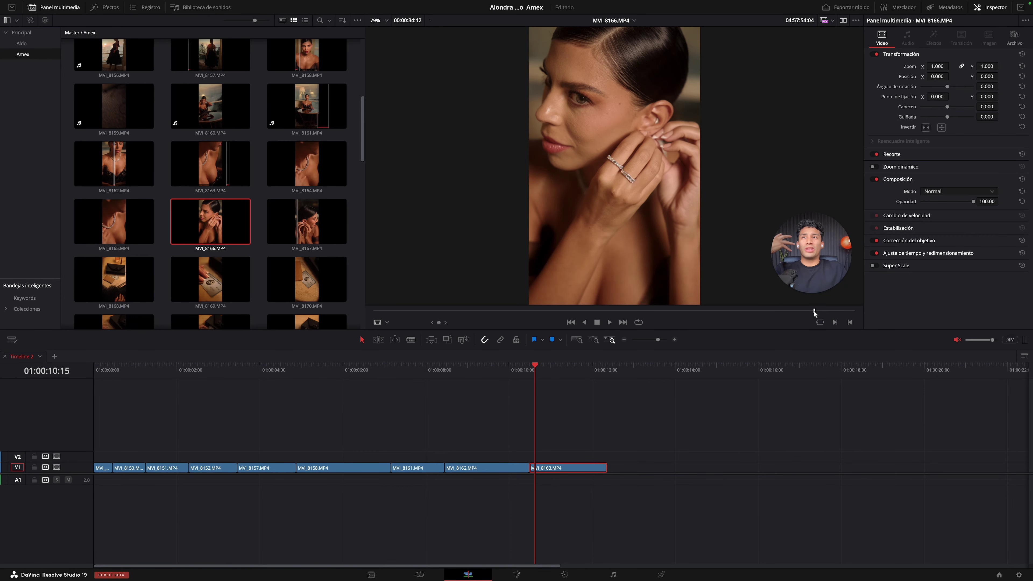
left_click(303, 221)
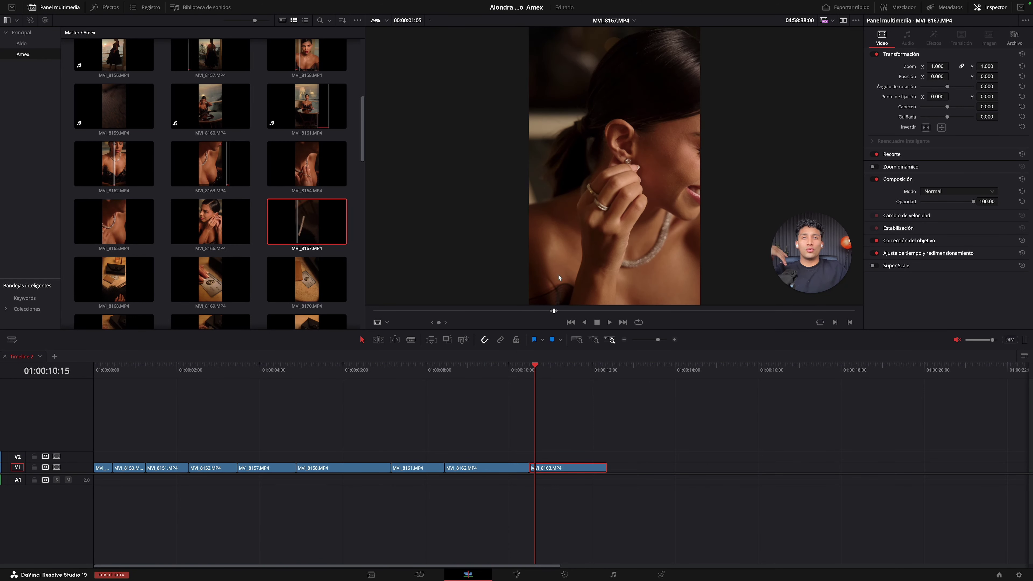
left_click_drag(557, 313, 834, 311)
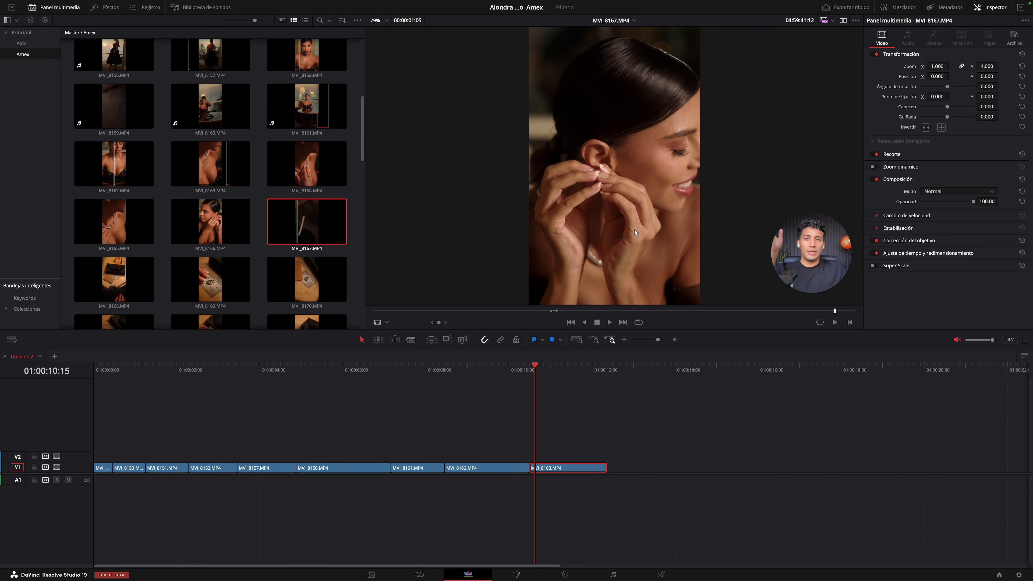
left_click_drag(630, 229, 614, 469)
Step: Scrub through MVI_8168.MP4 and compare its card, wallet and clutch shot with the card close-up in MVI_8169.MP4
left_click(114, 279)
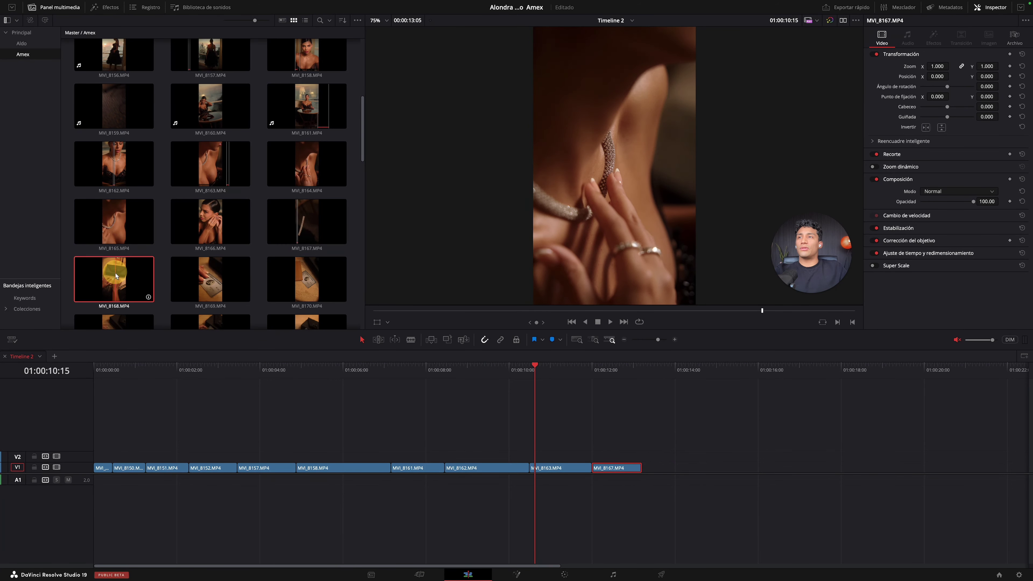
scroll(321, 276, "down", 5)
scroll(321, 275, "down", 2)
left_click_drag(380, 311, 774, 316)
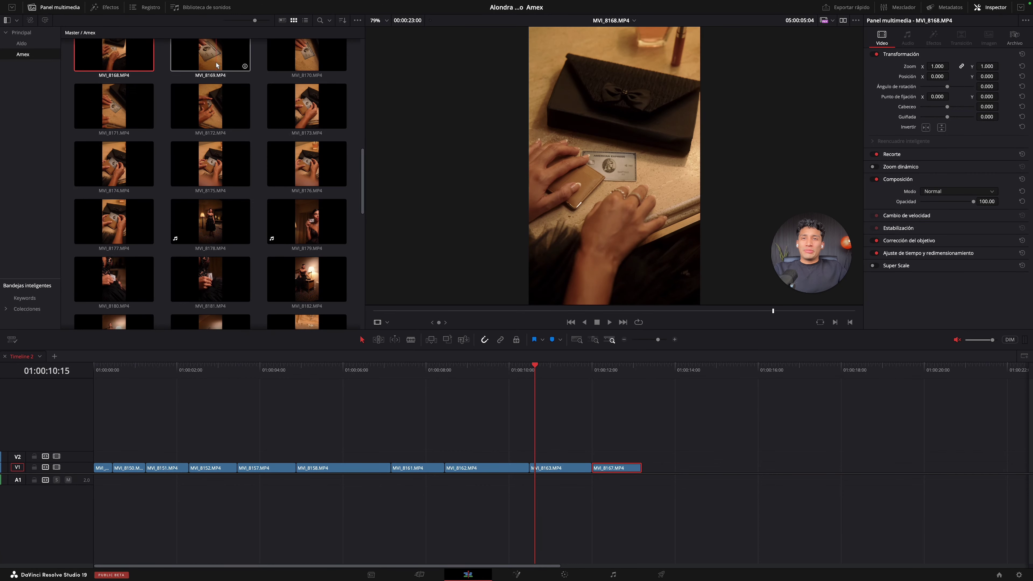
scroll(217, 67, "up", 1)
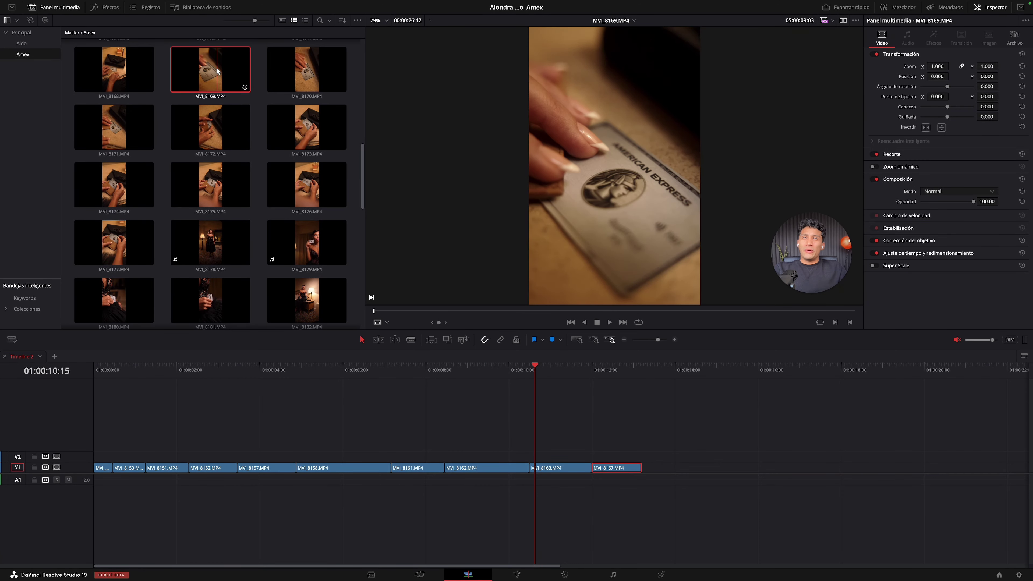
left_click_drag(500, 314, 694, 311)
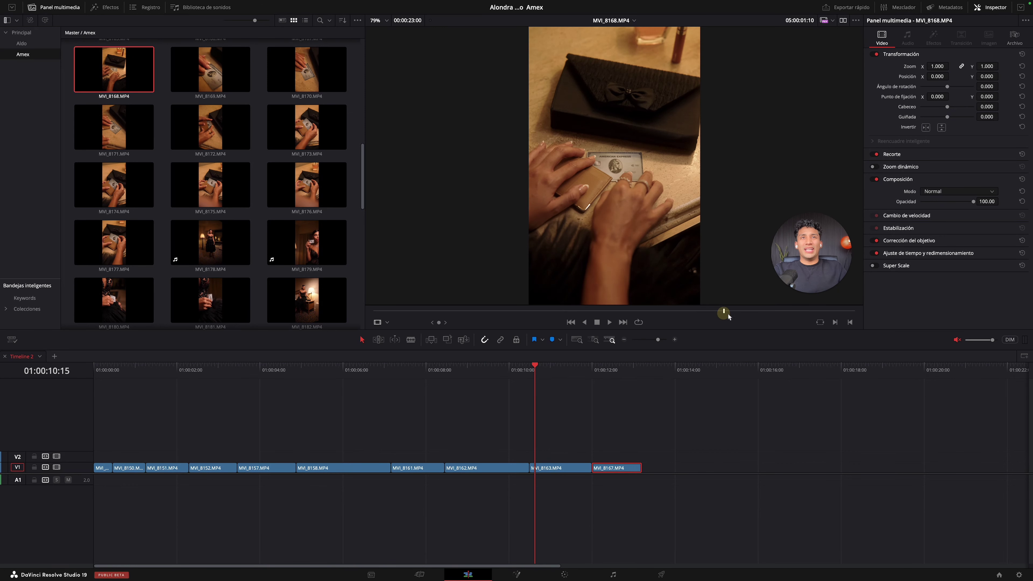
left_click_drag(719, 312, 722, 311)
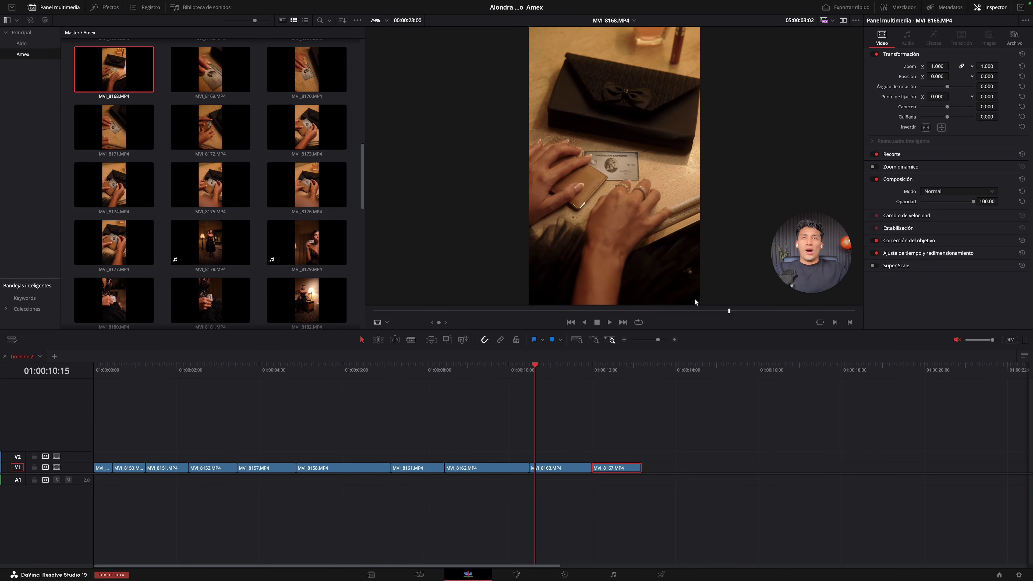
left_click(752, 311)
left_click(791, 311)
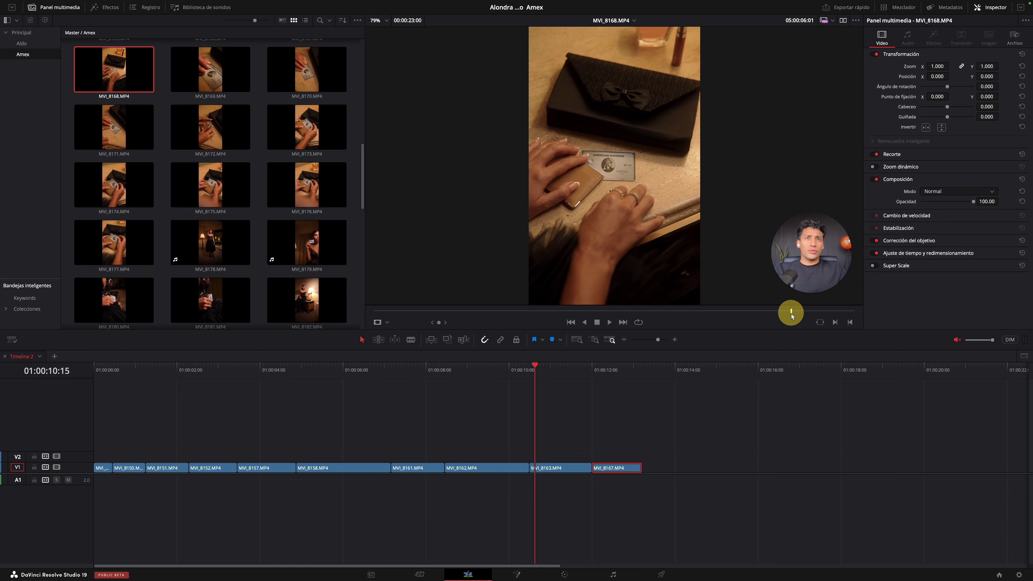
Step: Scrub through MVI_8169.MP4 to its end to look for a usable close-up of the card
left_click(220, 75)
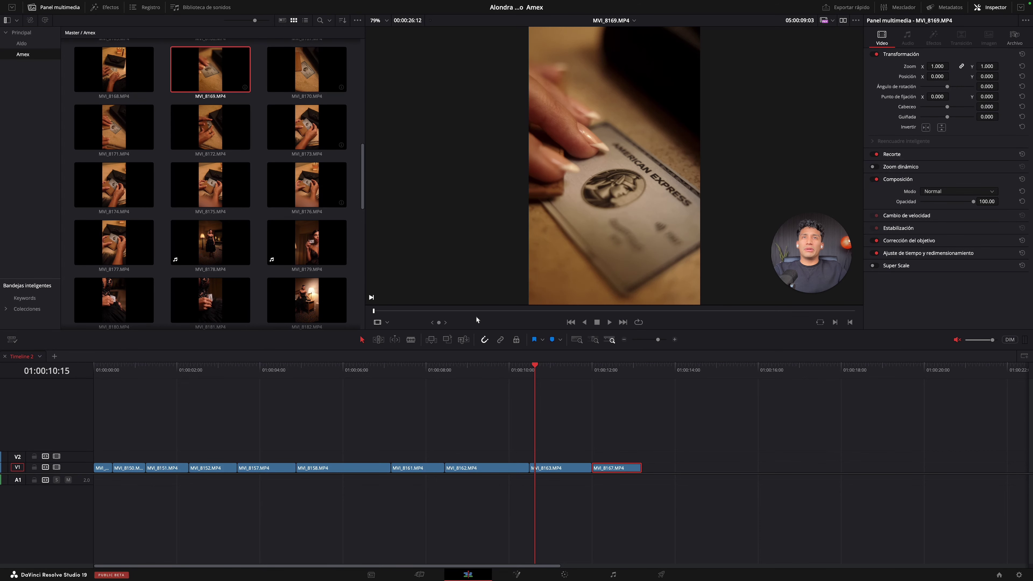
left_click_drag(383, 312, 614, 311)
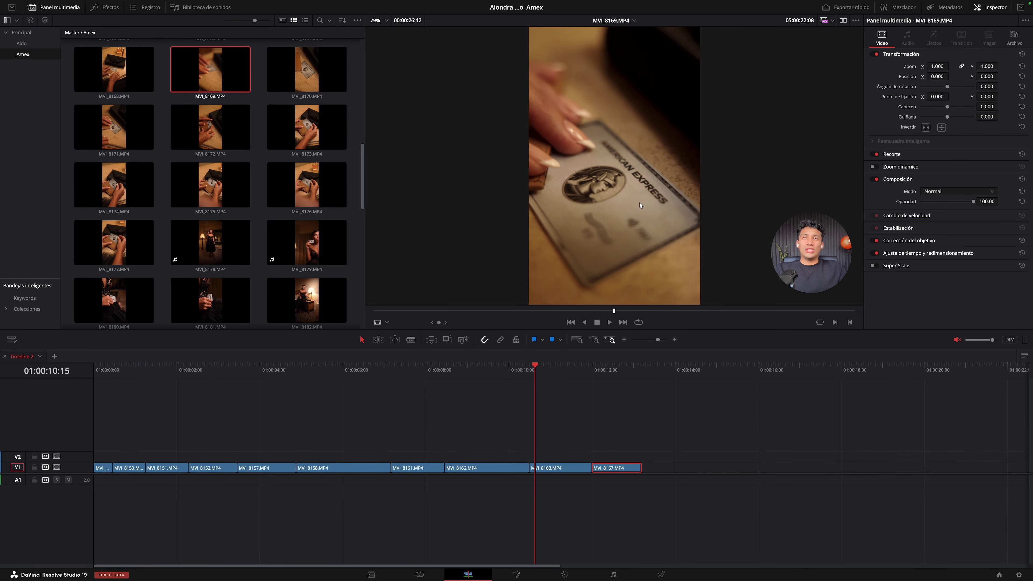
left_click_drag(657, 312, 833, 330)
Step: Mark 2 seconds 13 frames of the hand over the card in MVI_8170.MP4 and place it on V1 directly after MVI_8167.MP4
left_click(322, 79)
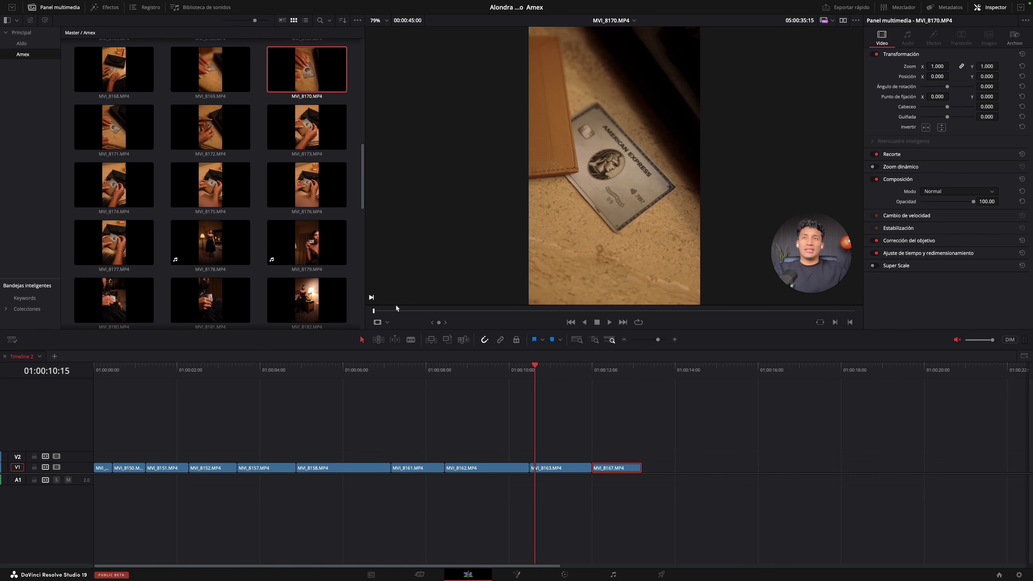
left_click_drag(514, 309, 709, 310)
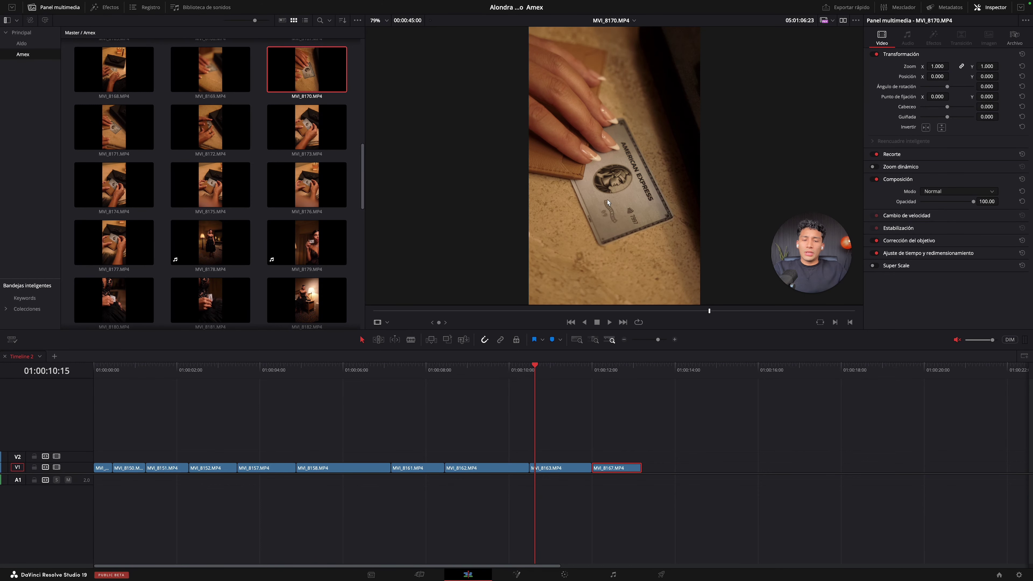
key("space")
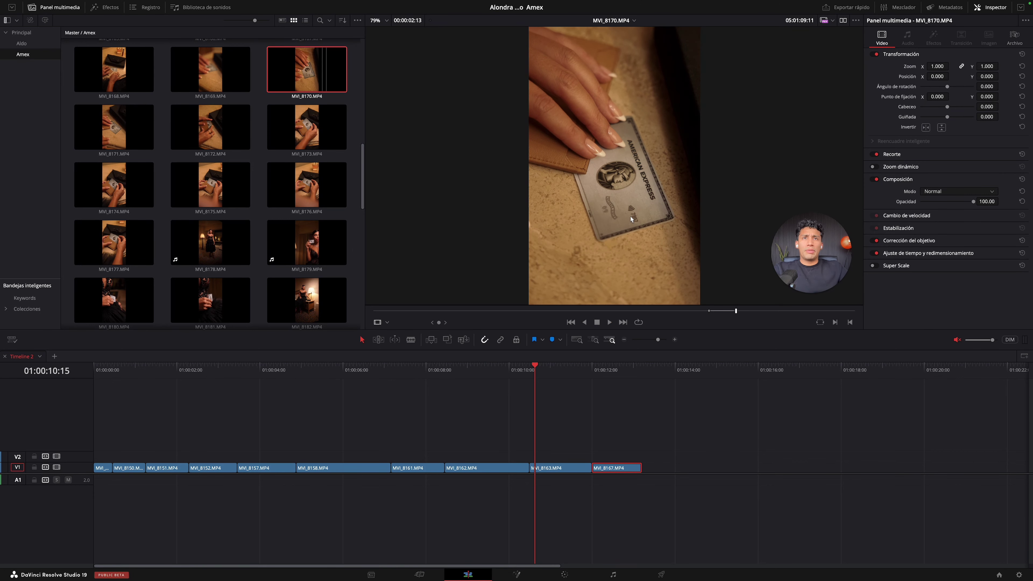
left_click_drag(610, 271, 650, 477)
scroll(722, 446, "right", 5)
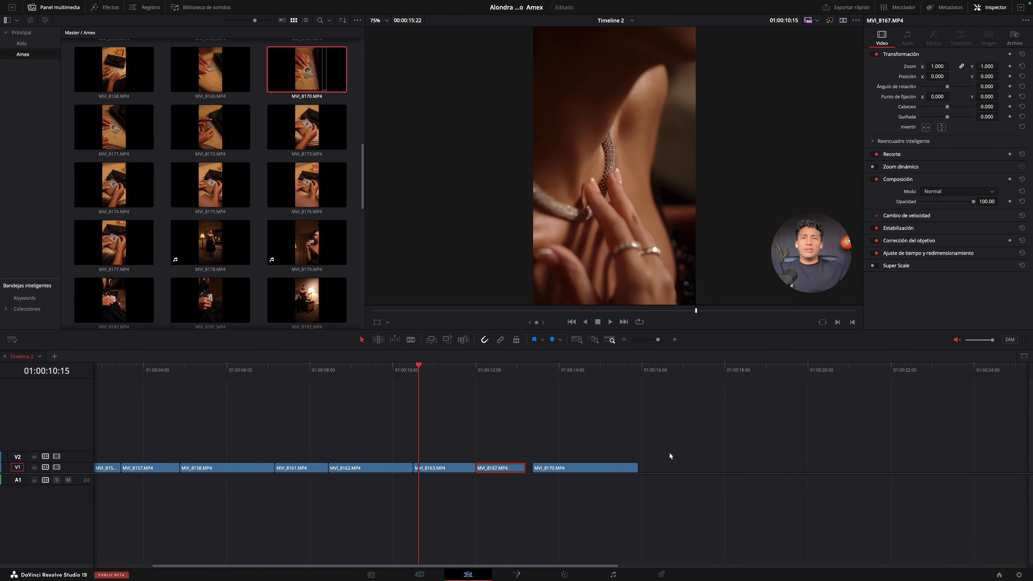
left_click_drag(581, 475, 574, 473)
Step: Scrub through MVI_8171.MP4 and MVI_8172.MP4 to look for a usable moment of the card being handled
left_click(96, 127)
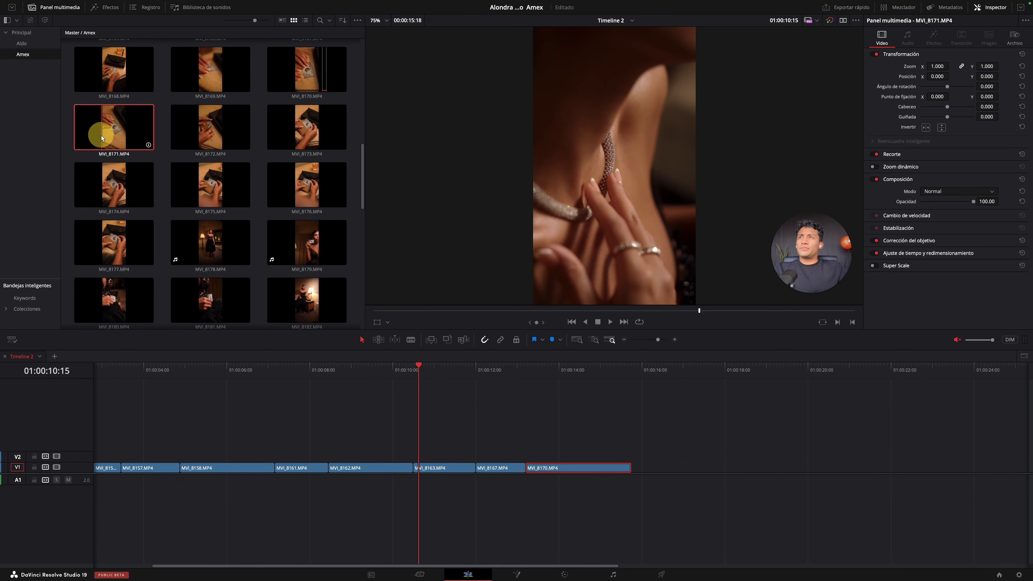
left_click_drag(411, 309, 820, 316)
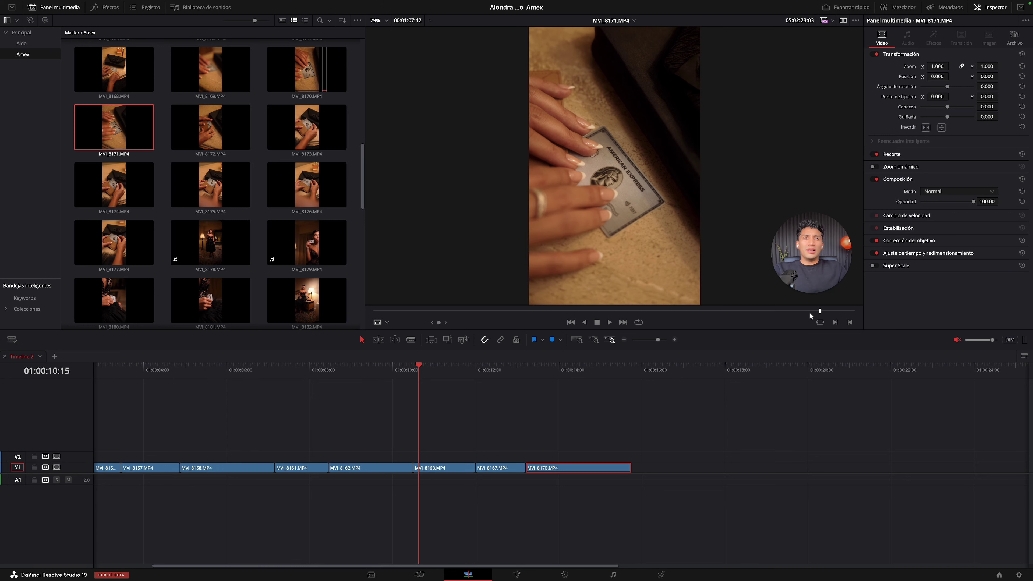
left_click(205, 146)
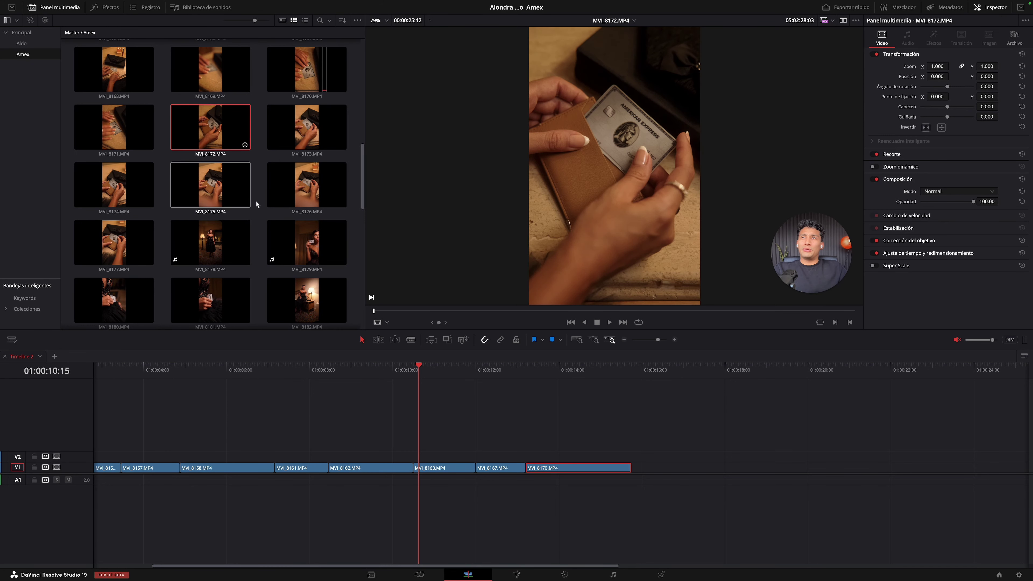
left_click_drag(382, 314, 621, 324)
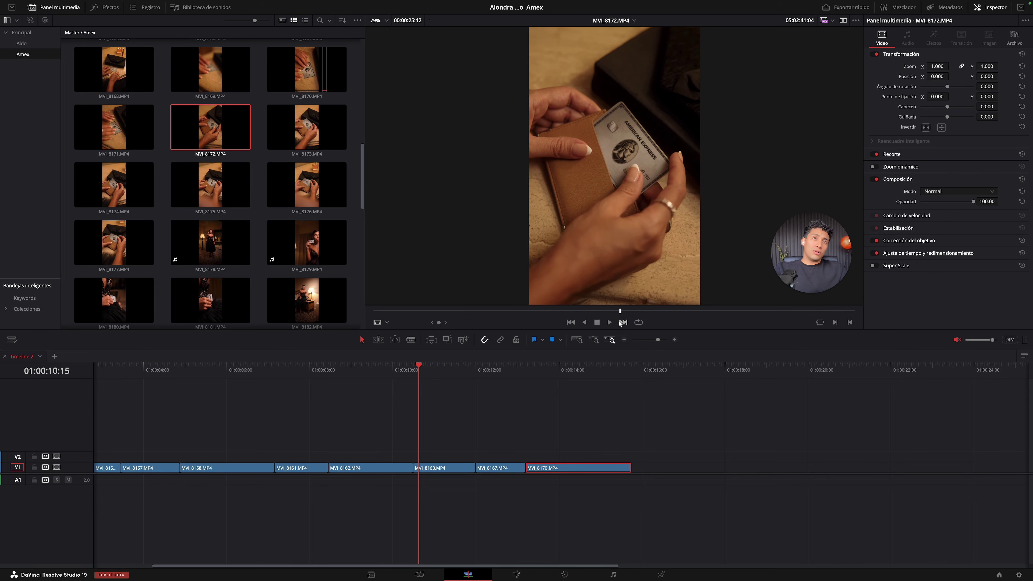
Step: Mark about 1.6 seconds of the card sliding into the wallet in MVI_8172.MP4 and place it on V1 directly after MVI_8170.MP4
left_click_drag(717, 311, 677, 311)
key("i")
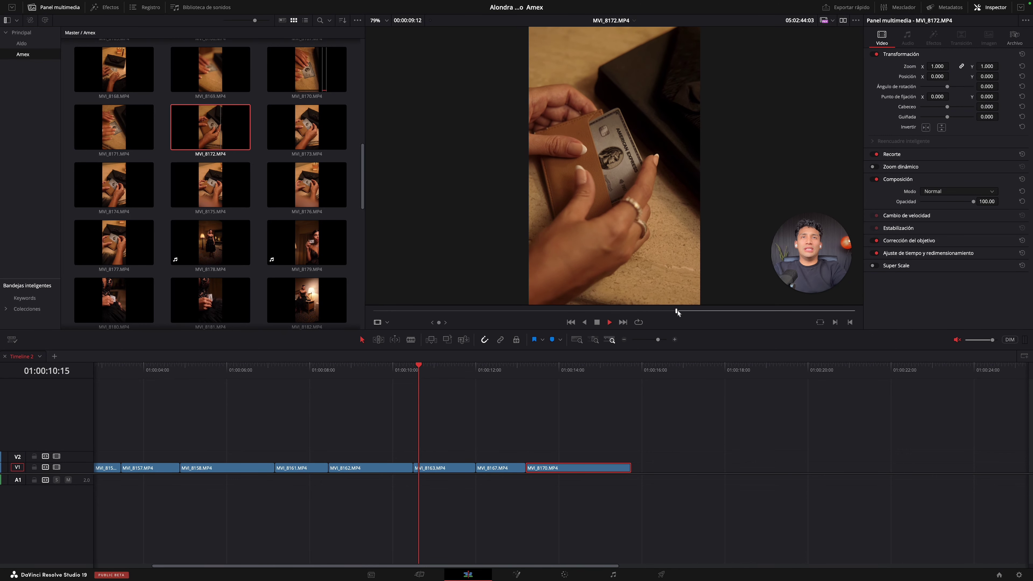
key("space")
key("o")
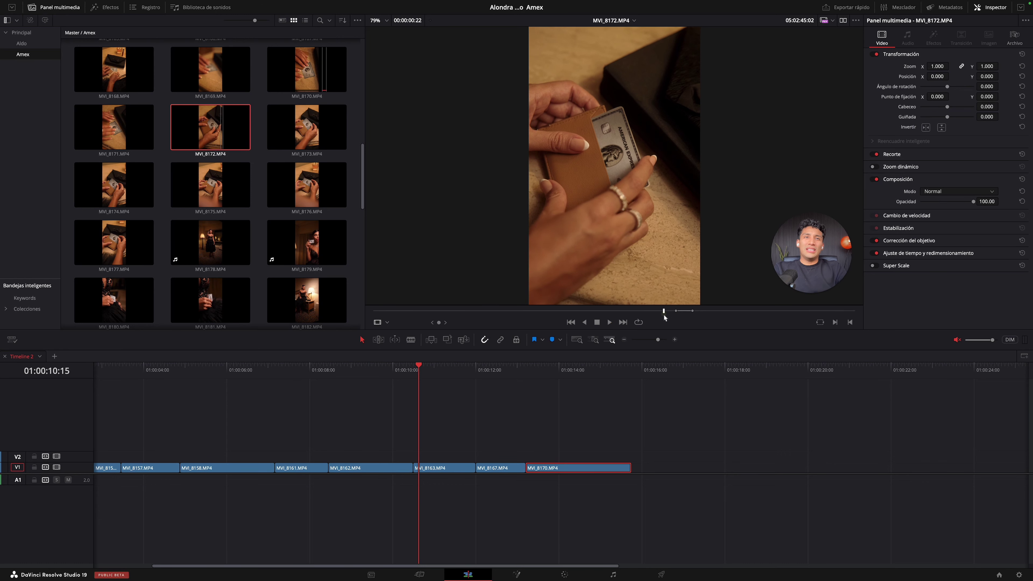
left_click(665, 317)
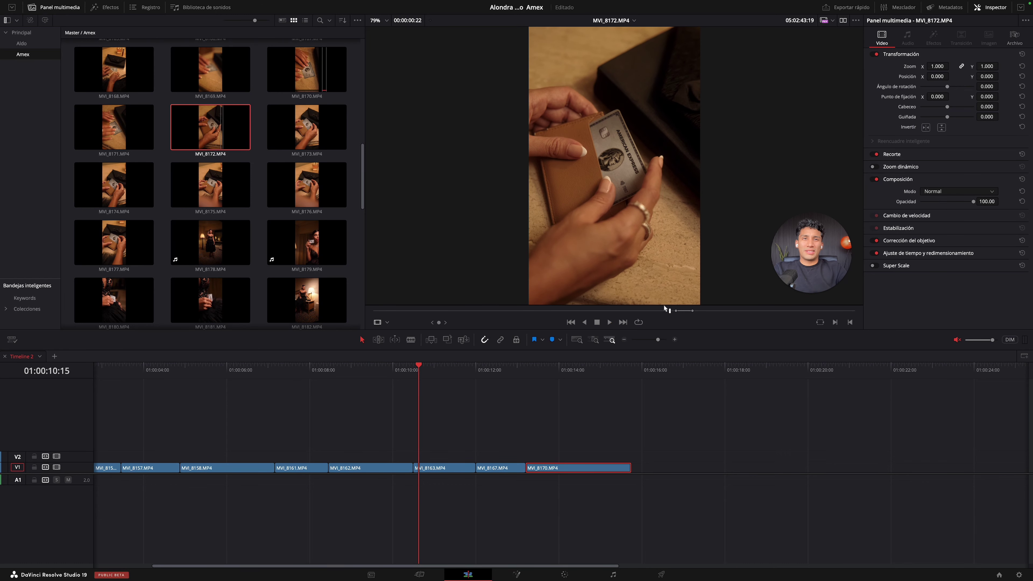
left_click(665, 311)
key("space")
key("space")
left_click_drag(603, 276, 648, 471)
left_click_drag(580, 468, 572, 468)
Step: Scrub through MVI_8173.MP4 and MVI_8174.MP4 to find where the card starts sliding into the wallet
left_click(308, 128)
left_click_drag(382, 304, 781, 313)
left_click(122, 185)
left_click_drag(431, 314, 642, 335)
Step: Mark 19 frames of the card sliding into the wallet in MVI_8174.MP4 and place them on V1 directly after MVI_8172.MP4
key("space")
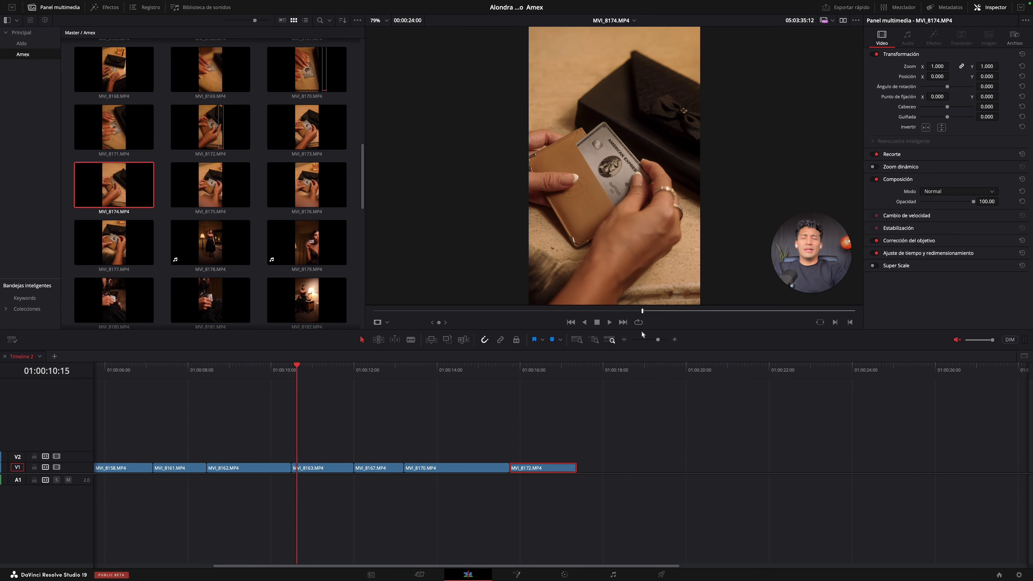
key("space")
key("o")
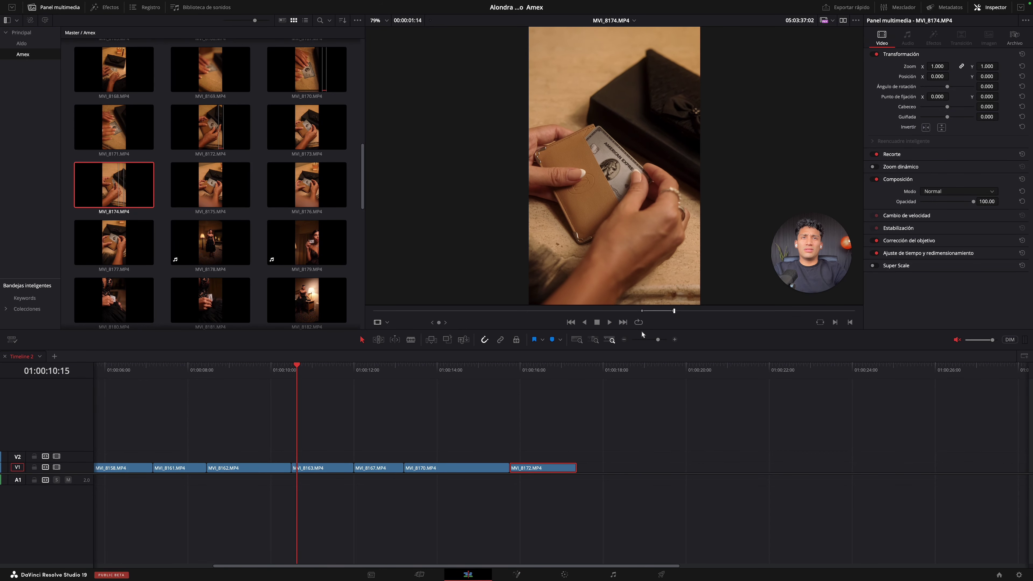
left_click(633, 311)
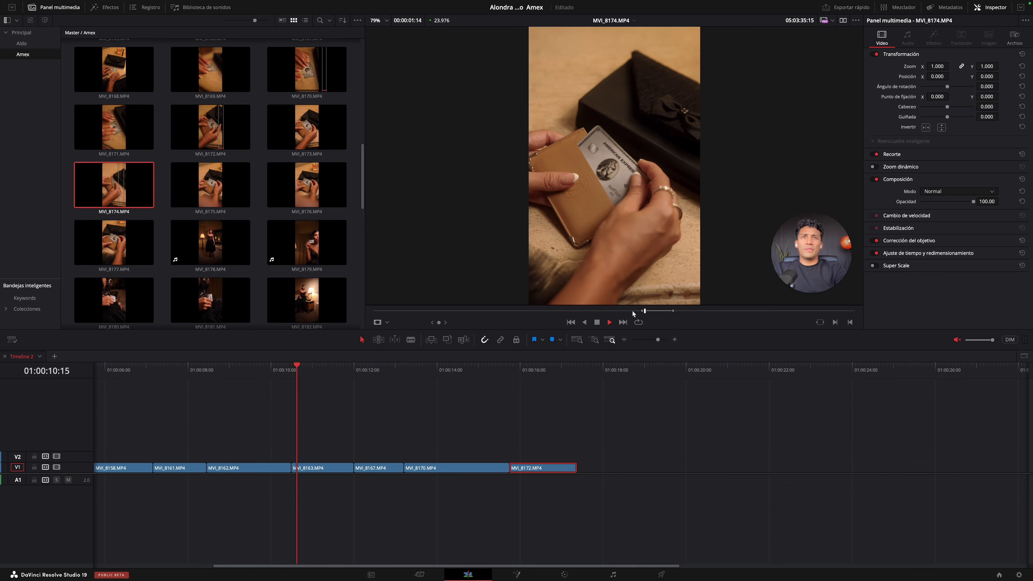
key("space")
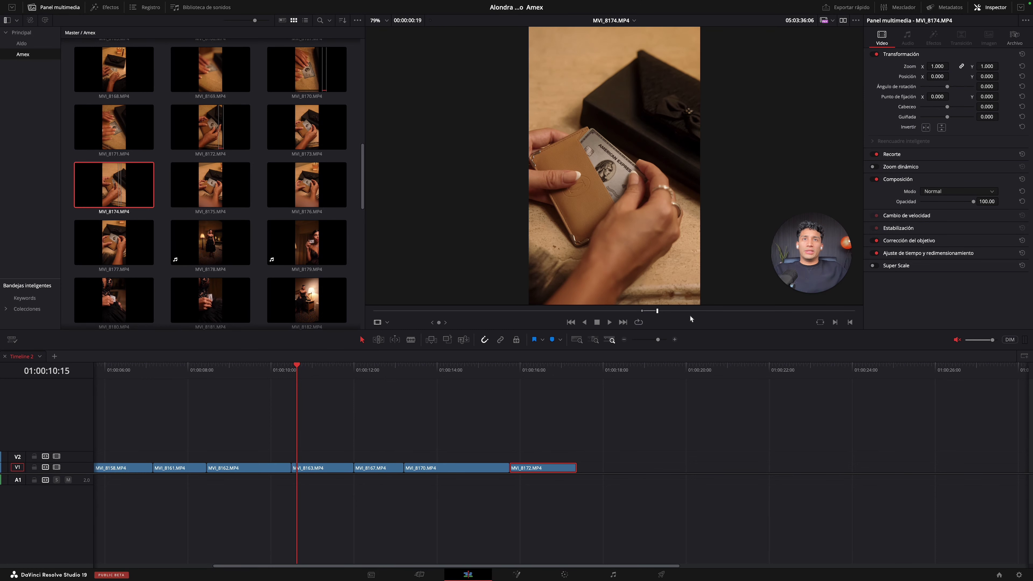
left_click_drag(672, 311, 779, 310)
left_click_drag(606, 386, 588, 487)
scroll(651, 424, "right", 5)
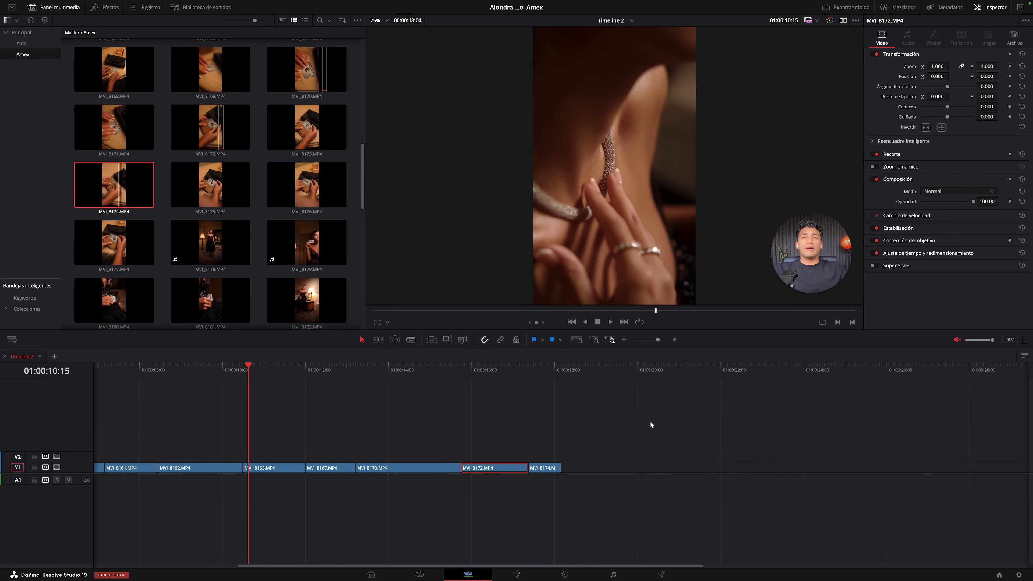
Step: Mark about 2.2 seconds of the card and wallet shot in MVI_8175.MP4 and place it on V1 directly after MVI_8174.MP4
left_click(192, 184)
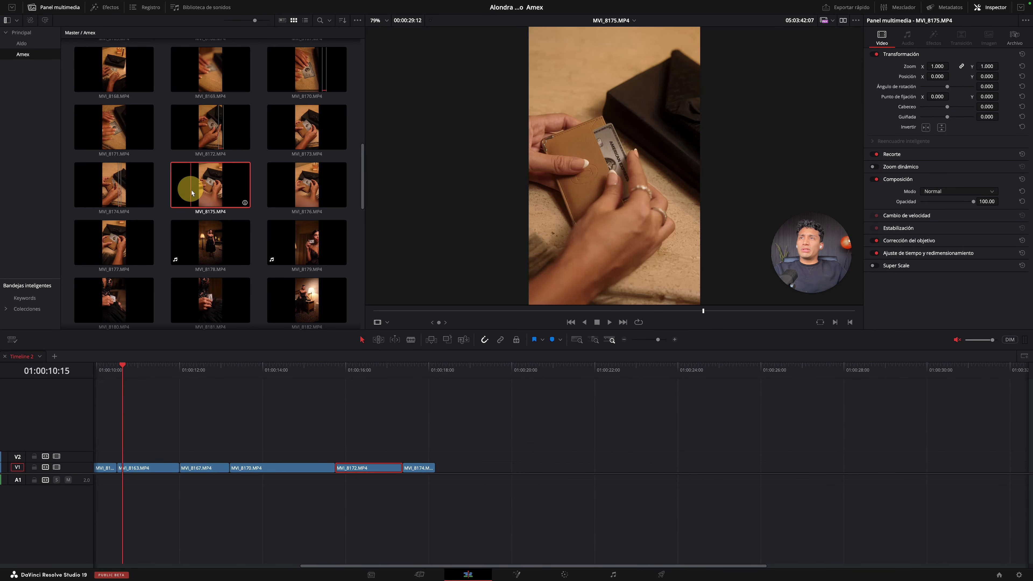
left_click(456, 313)
left_click_drag(630, 323, 598, 311)
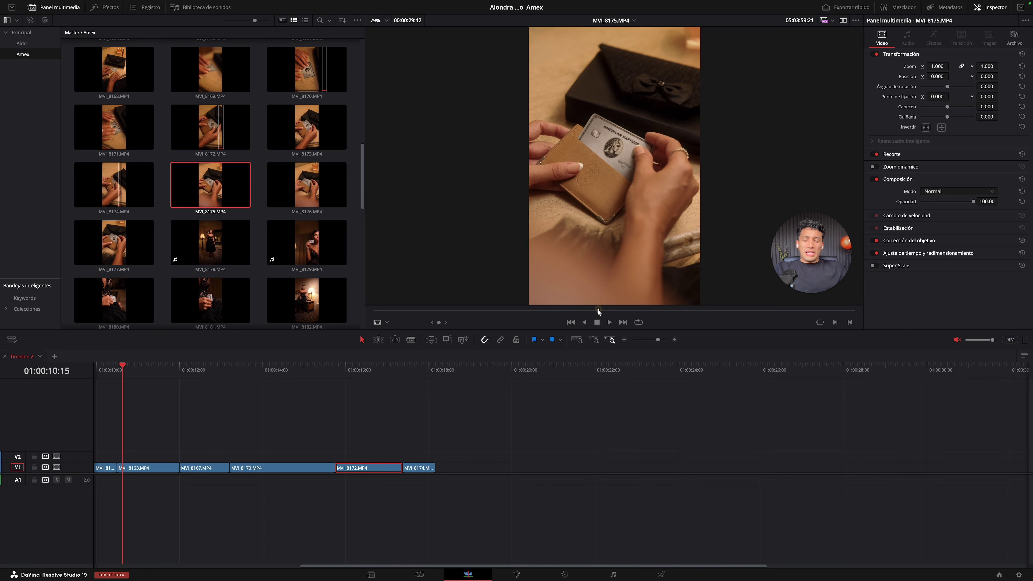
key("space")
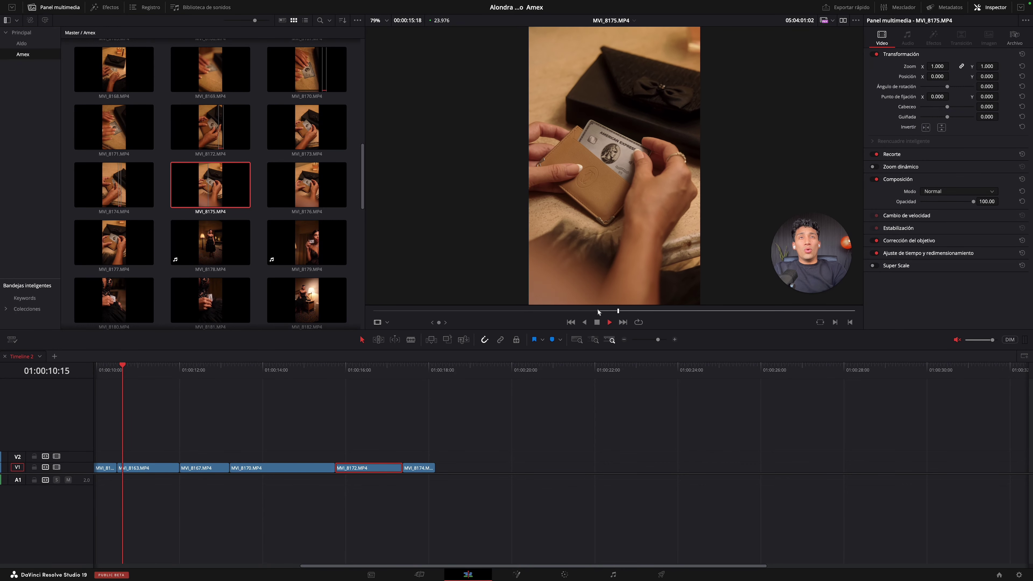
key("o")
key("space")
left_click_drag(589, 285, 437, 484)
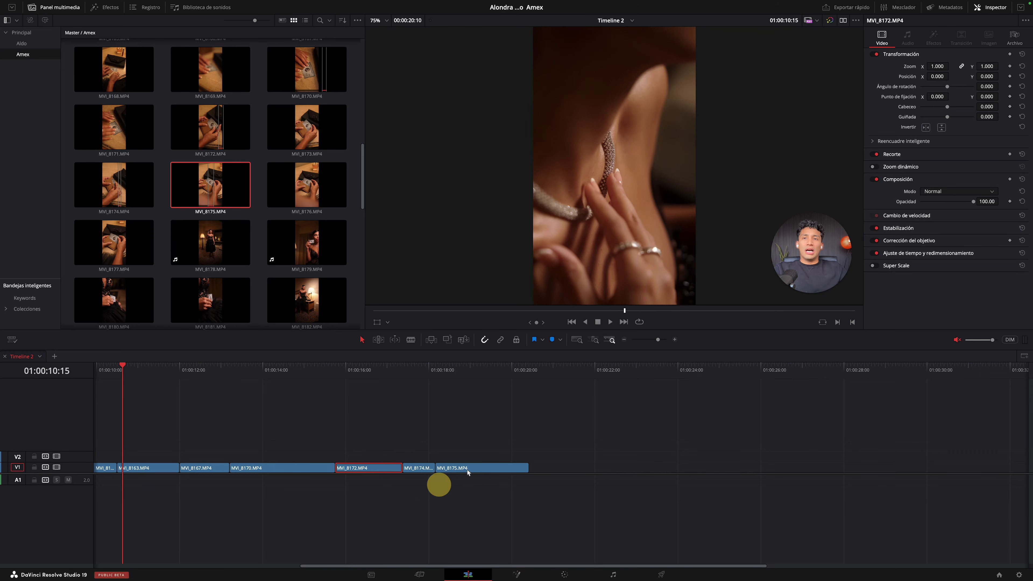
scroll(423, 419, "right", 2)
left_click(393, 387)
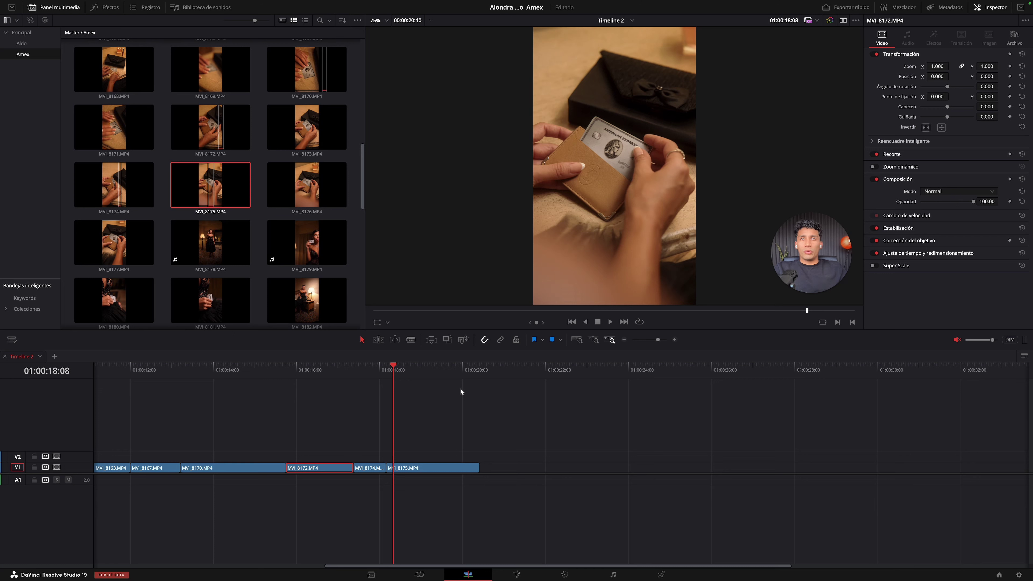
Step: Mark 2 seconds 2 frames of the card sliding into the wallet in MVI_8176.MP4 and place it on V1 directly after MVI_8175.MP4
double_click(324, 205)
left_click_drag(405, 312, 645, 324)
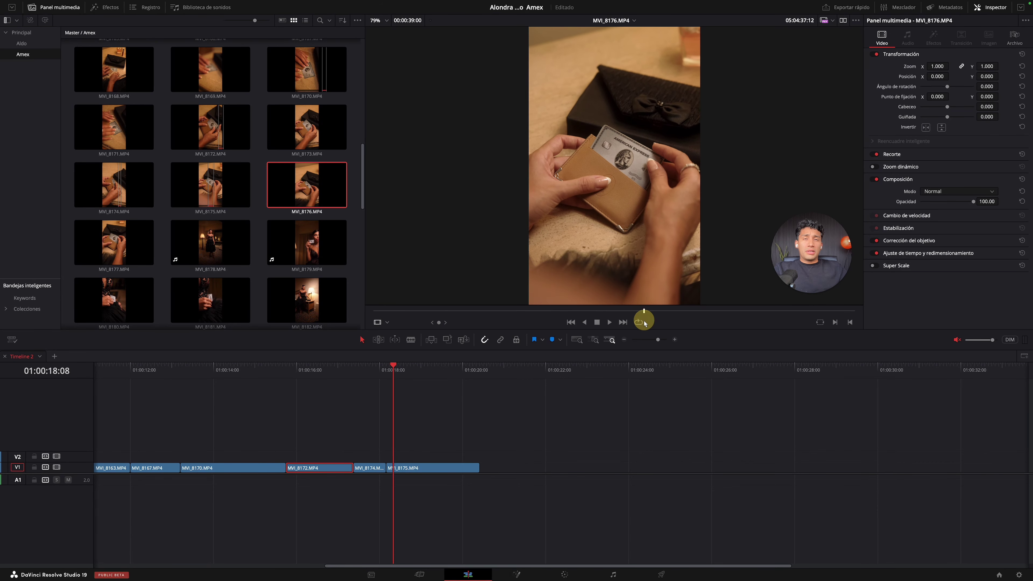
key("i")
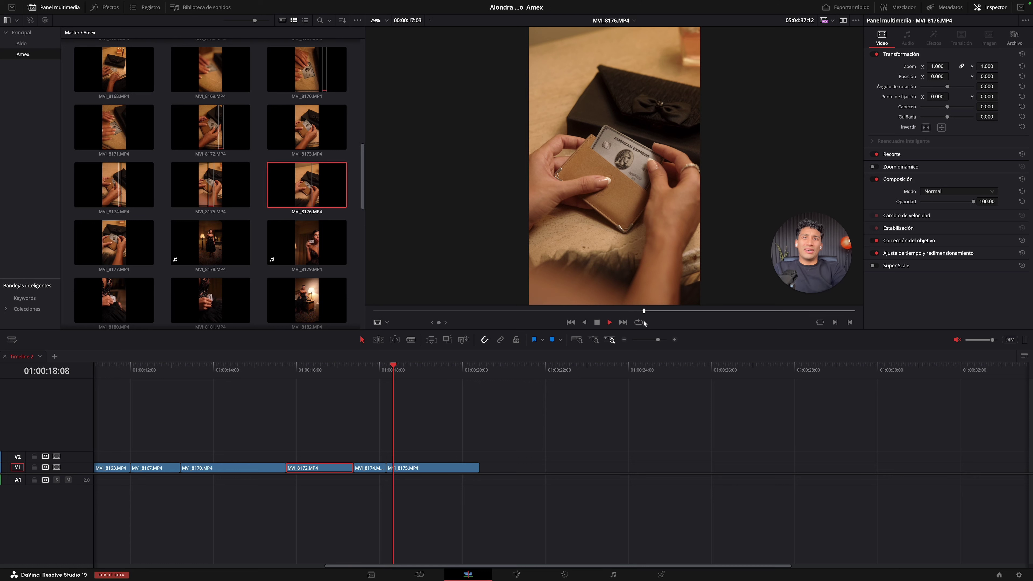
key("space")
key("o")
key("space")
scroll(642, 178, "down", 3)
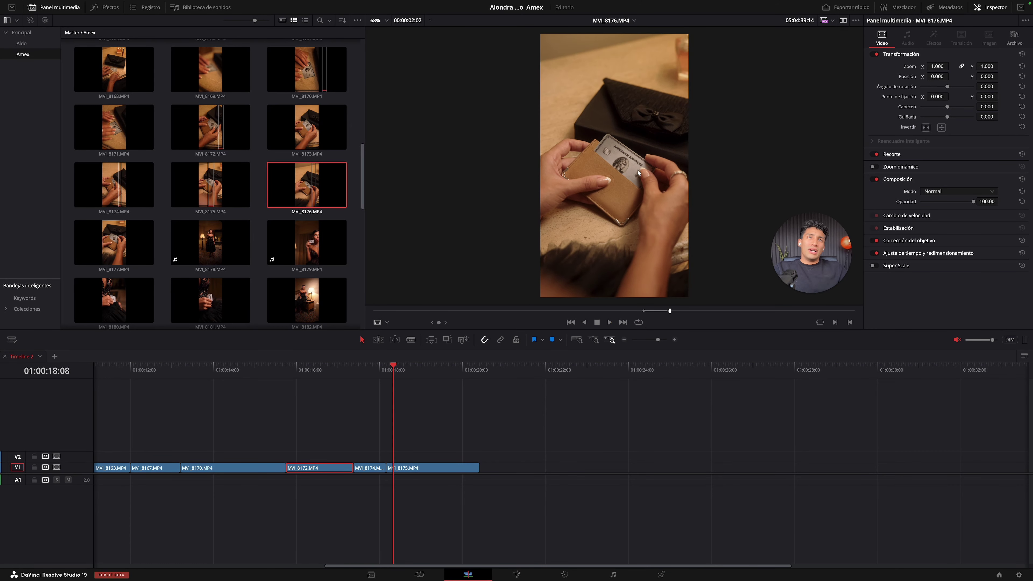
scroll(632, 171, "up", 2)
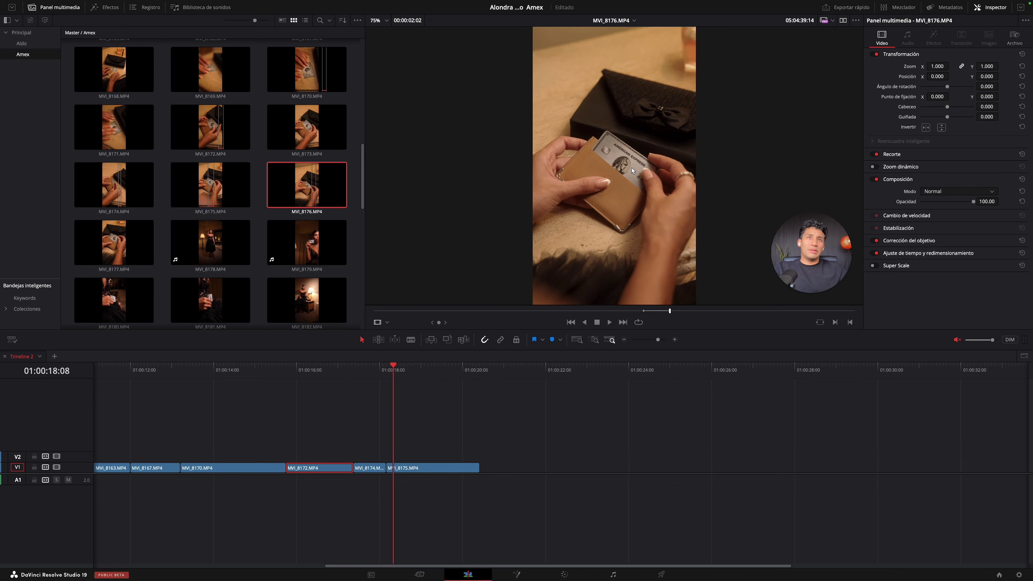
left_click_drag(637, 260, 482, 479)
Step: Play back the newly placed MVI_8176.MP4 section on the timeline to check it
left_click(502, 371)
scroll(658, 411, "left", 2)
scroll(657, 411, "right", 5)
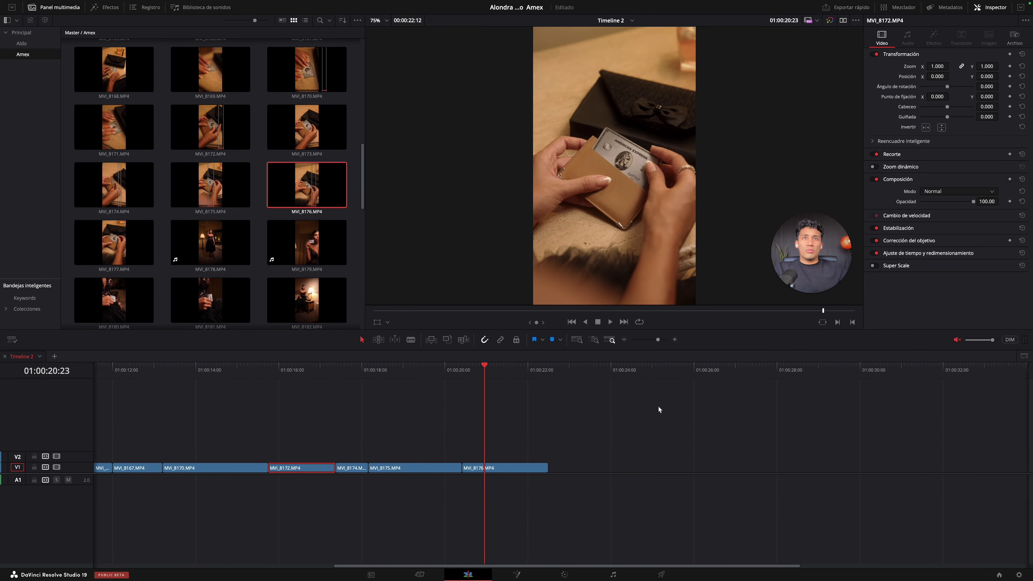
key("space")
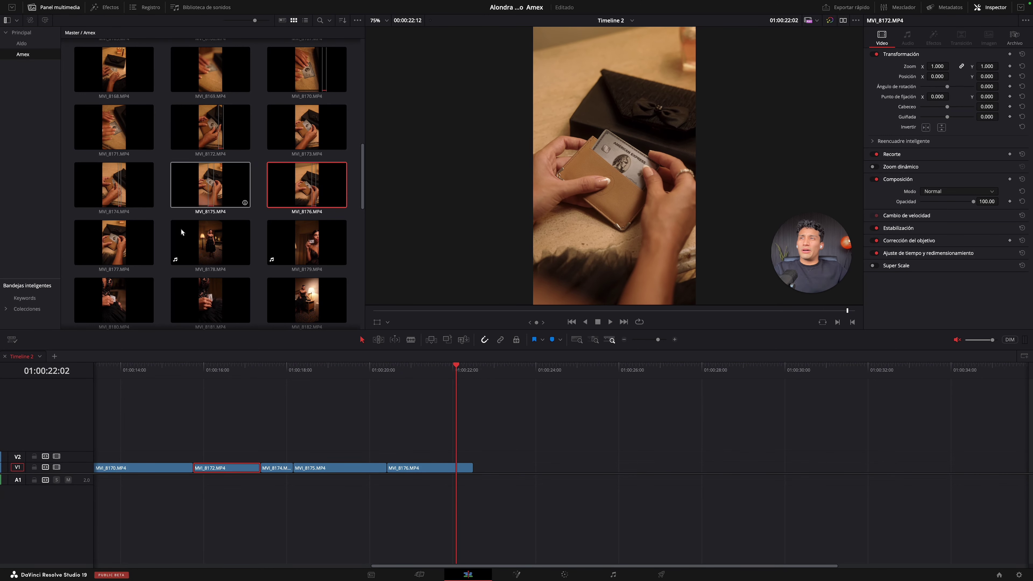
Step: Open the clip MVI_8177.MP4 and skim through its wallet and card footage
left_click(118, 242)
left_click(403, 311)
left_click_drag(410, 313, 746, 311)
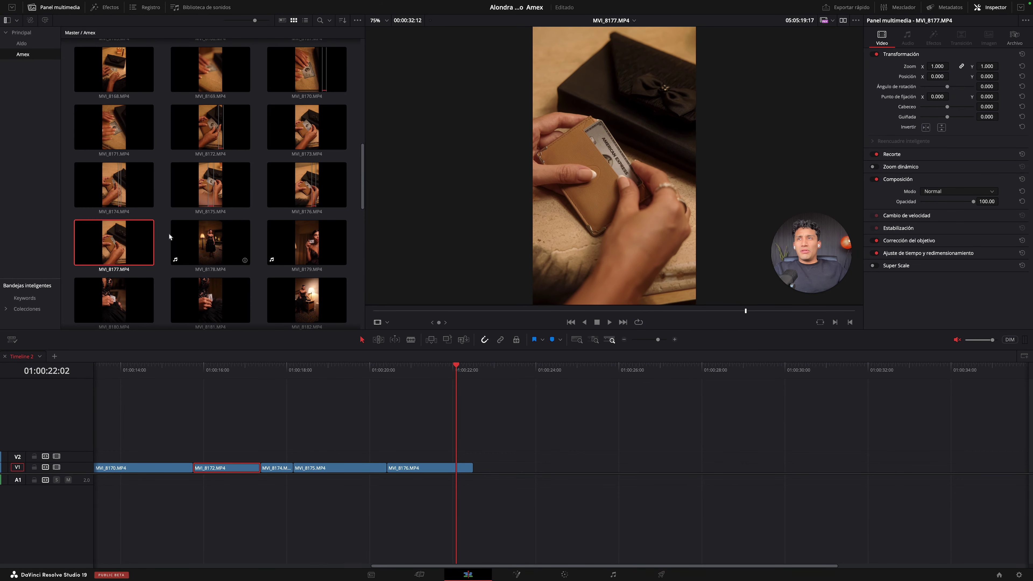
Step: Browse the remaining clips in the Amex bin and open MVI_8178.MP4 for viewing
scroll(201, 239, "down", 3)
scroll(200, 239, "down", 3)
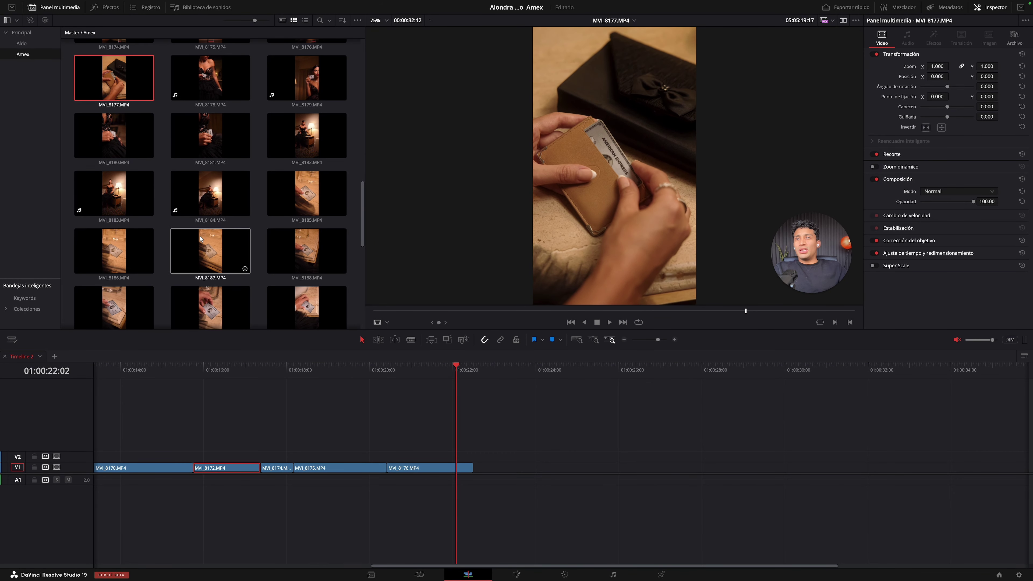
scroll(200, 239, "down", 3)
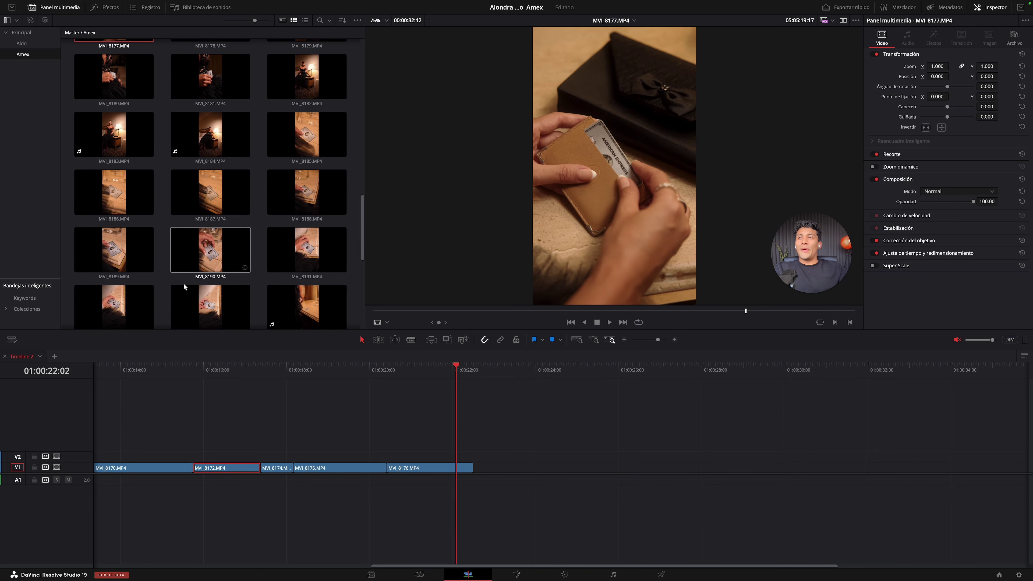
scroll(173, 293, "down", 1)
left_click(210, 223)
left_click(114, 165)
scroll(236, 171, "up", 4)
scroll(237, 174, "up", 2)
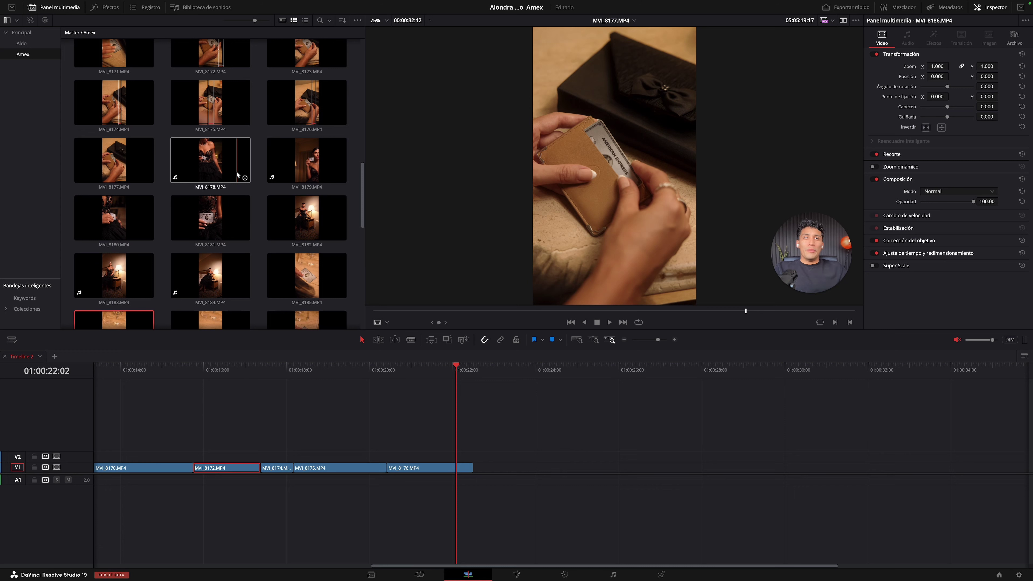
left_click(235, 175)
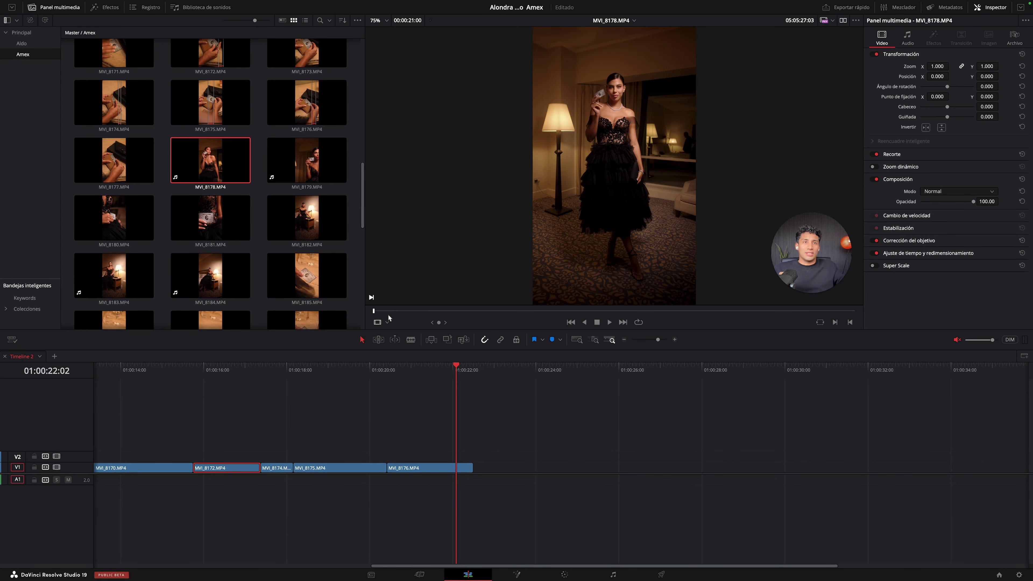
left_click(809, 293)
left_click_drag(855, 275, 788, 272)
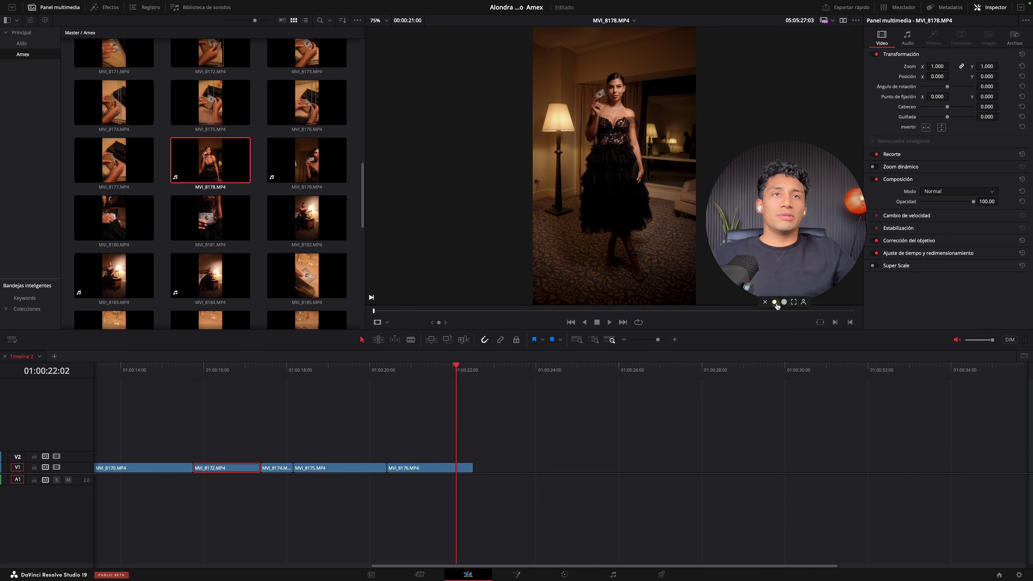
left_click(774, 302)
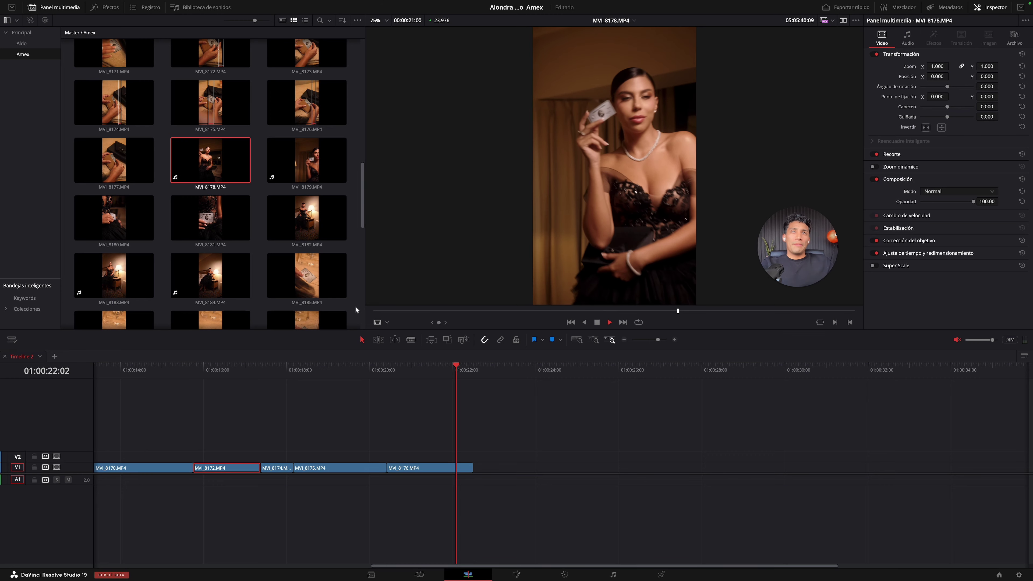
Step: Play MVI_8178.MP4 from its beginning to find the best moment of the woman posing with the card
key("space")
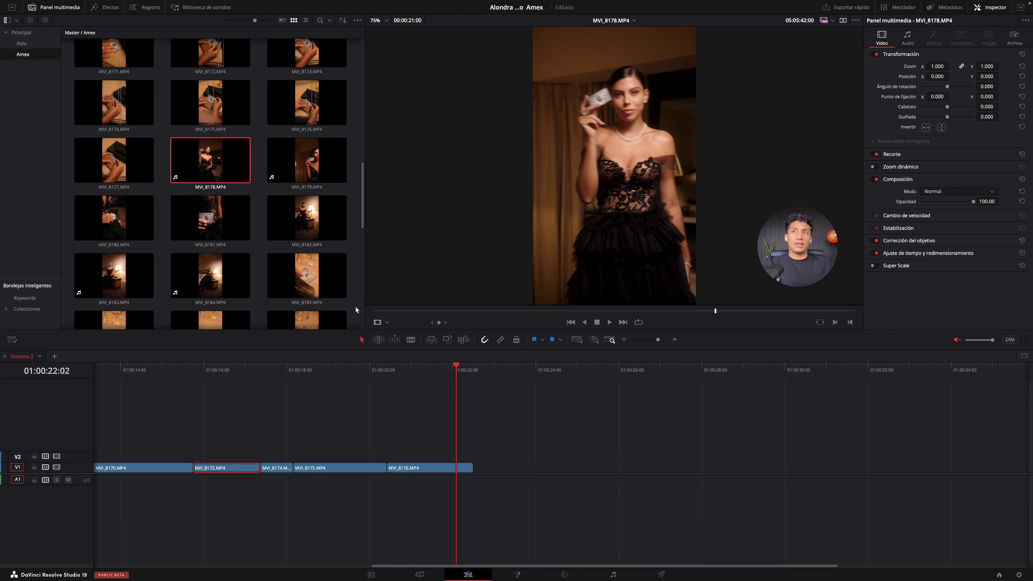
left_click_drag(386, 311, 357, 308)
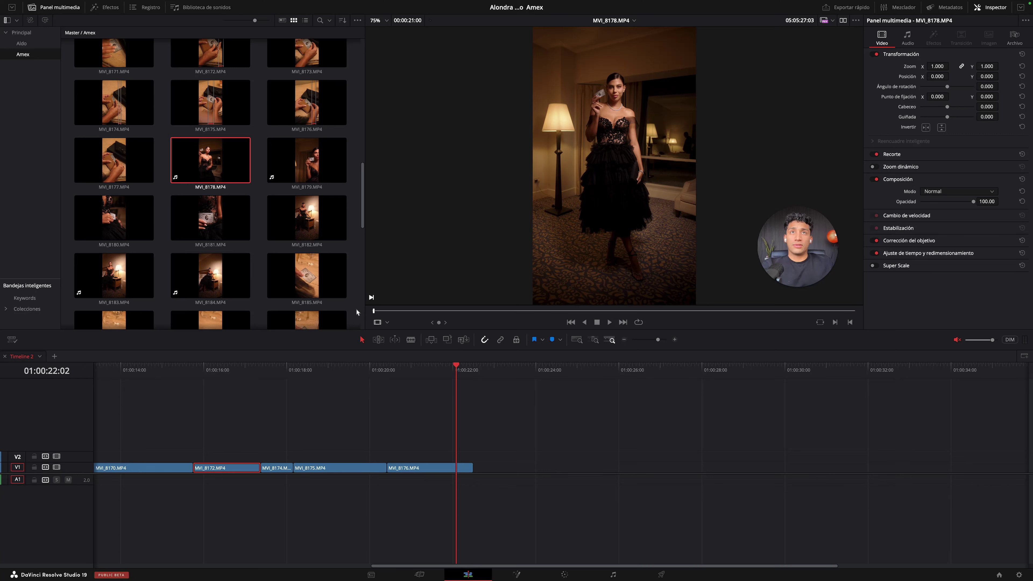
key("space")
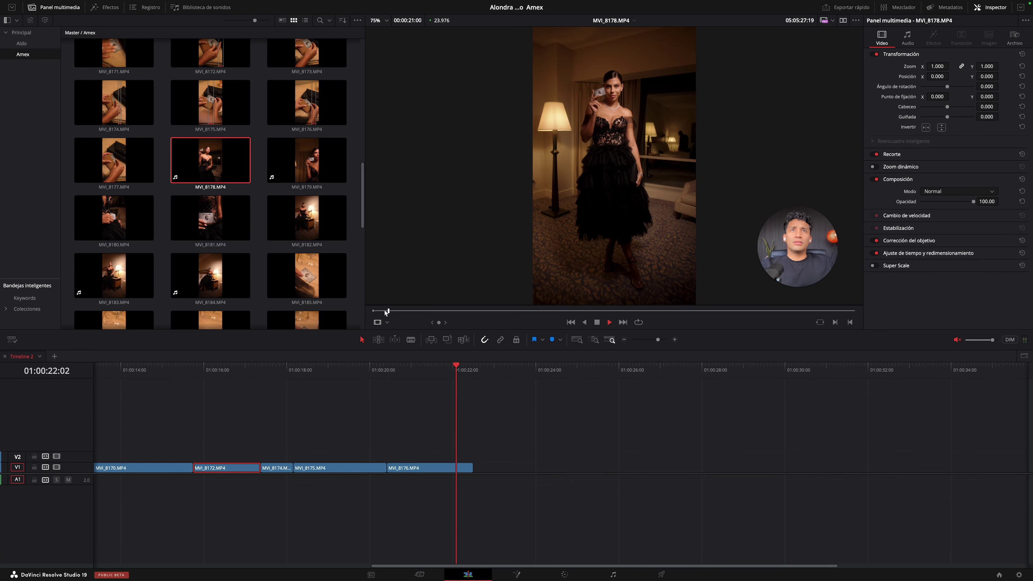
key("space")
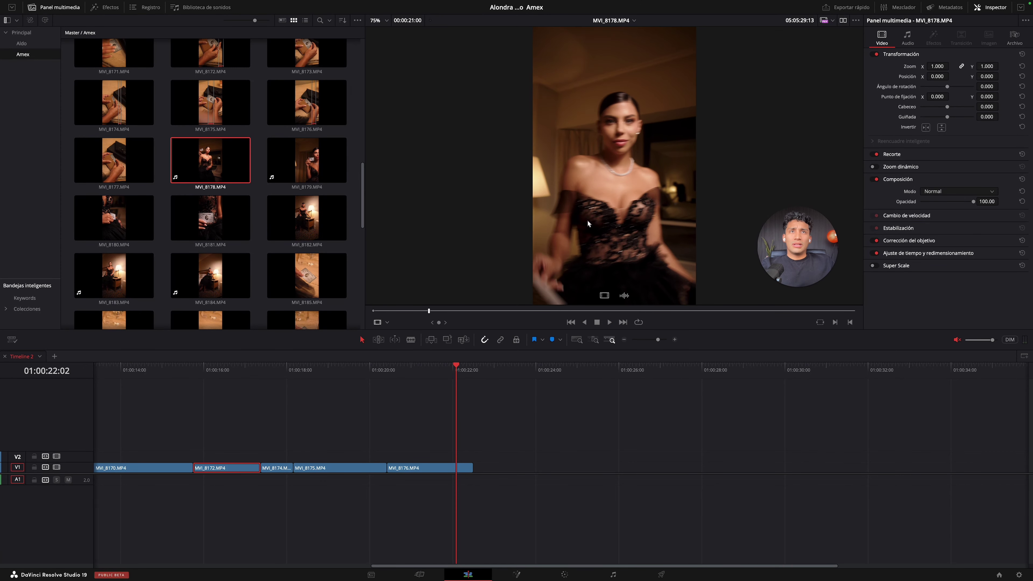
key("space")
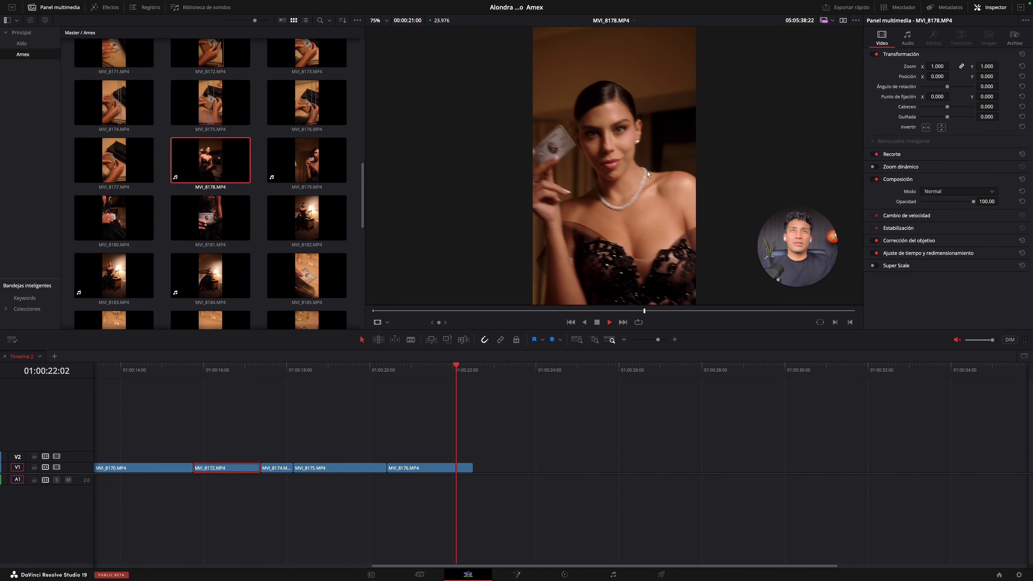
Step: Mark 18 frames of the close-up with the card beside the face in MVI_8178.MP4 and place them on V1 directly after MVI_8176.MP4
key("space")
left_click(638, 312)
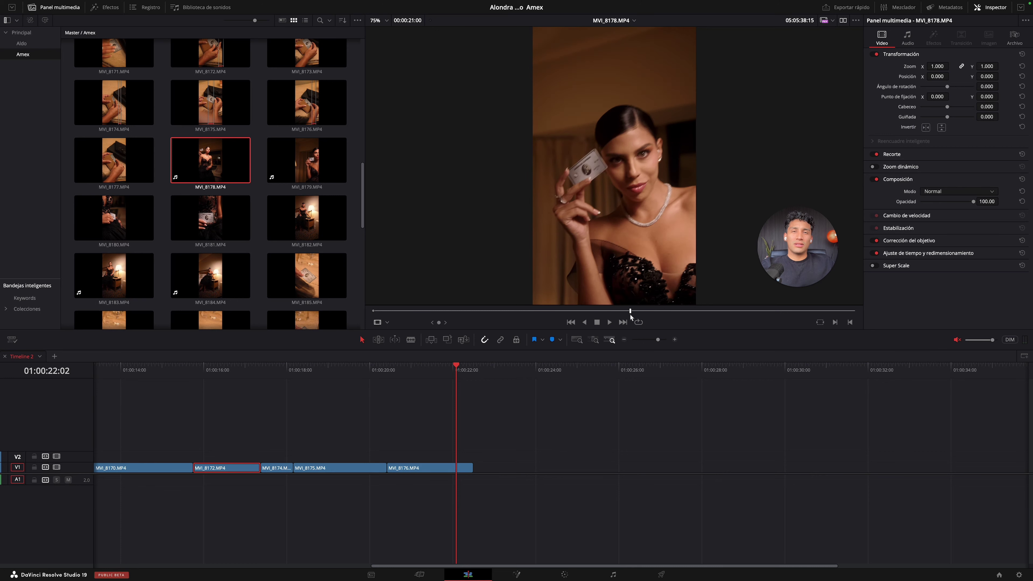
left_click(627, 313)
key("i")
key("space")
key("space")
key("o")
left_click_drag(624, 300, 481, 467)
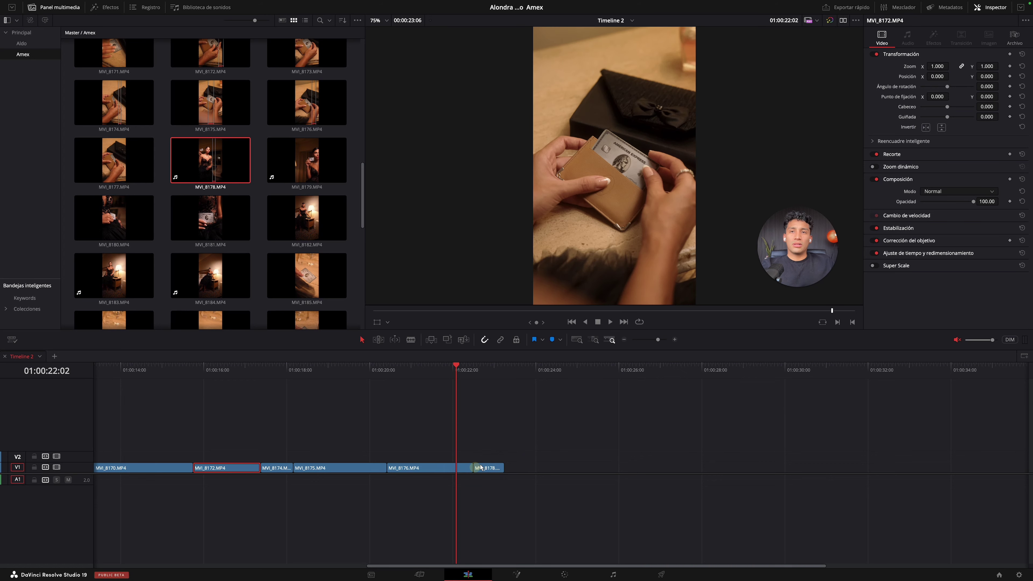
Step: Review the rest of MVI_8178.MP4 past the marked section for another usable moment
left_click(248, 169)
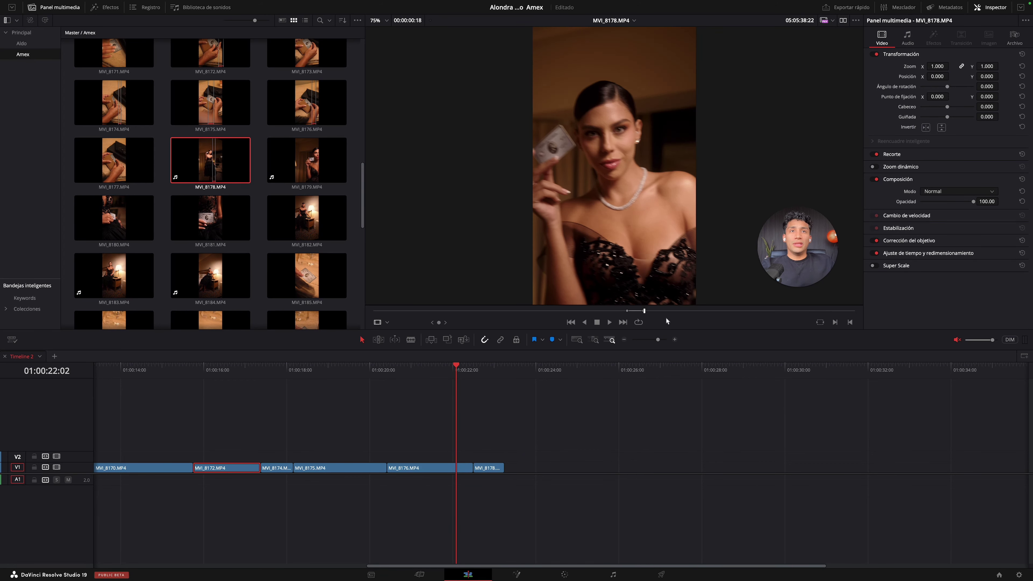
key("space")
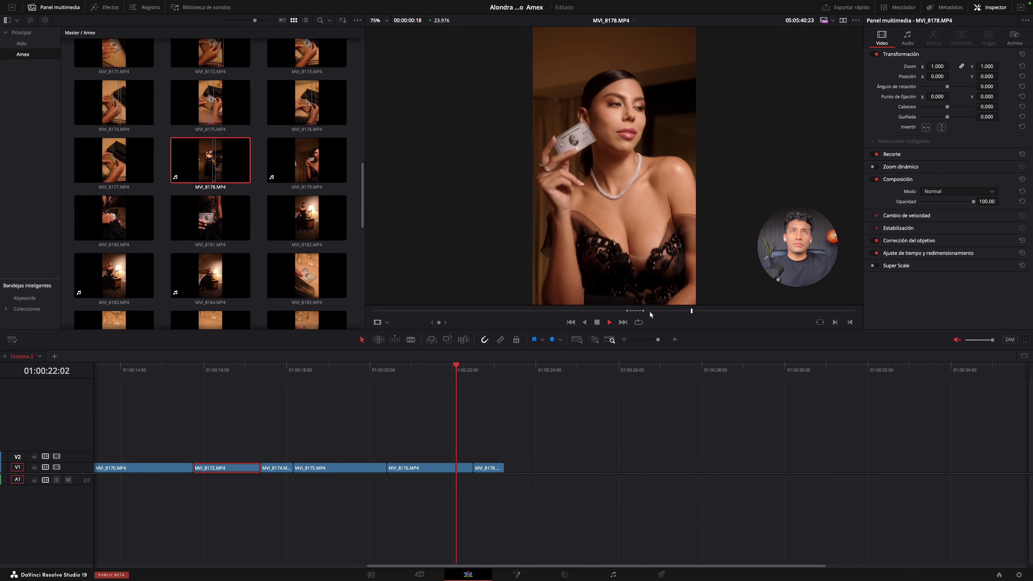
left_click(688, 310)
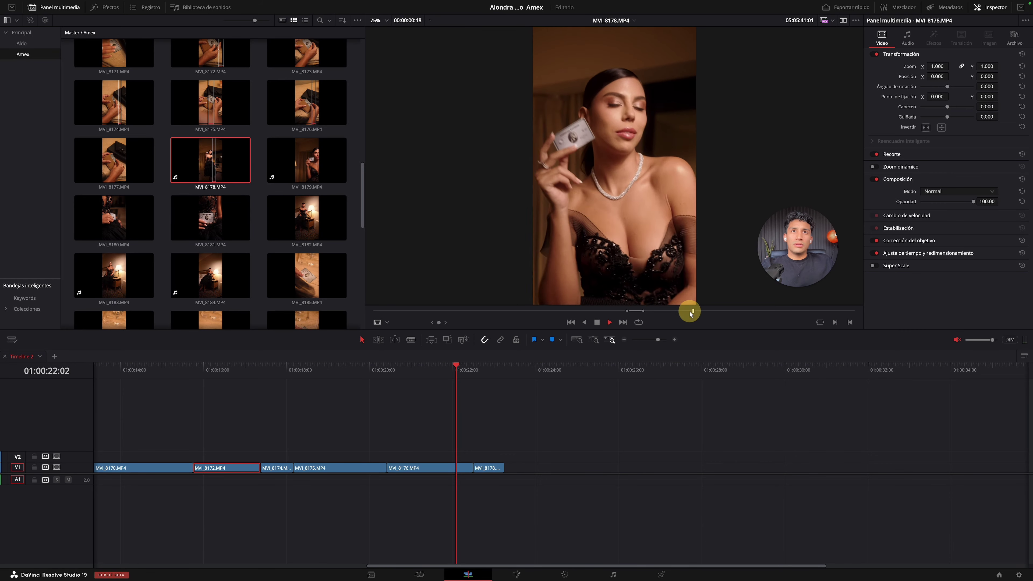
left_click(673, 309)
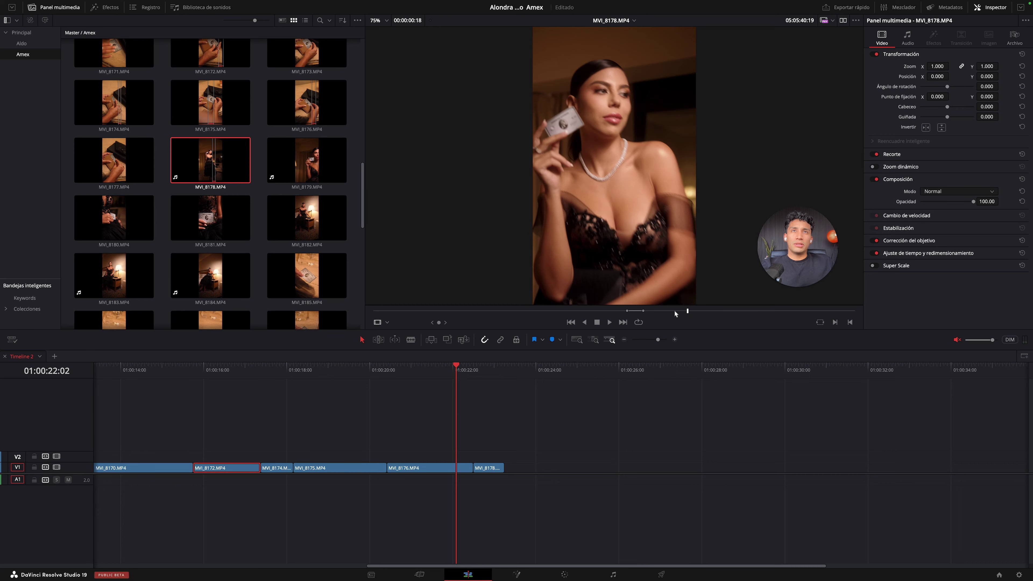
key("space")
left_click(698, 310)
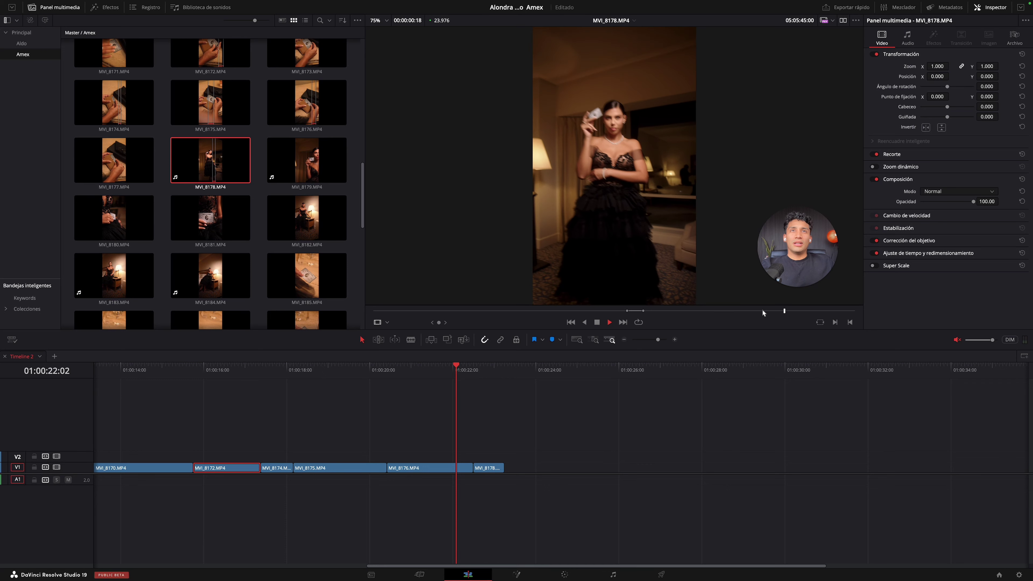
key("space")
Step: Mark 17 frames of the woman turning with the card in MVI_8179.MP4 and place them on V1 directly after MVI_8178.MP4
left_click(319, 165)
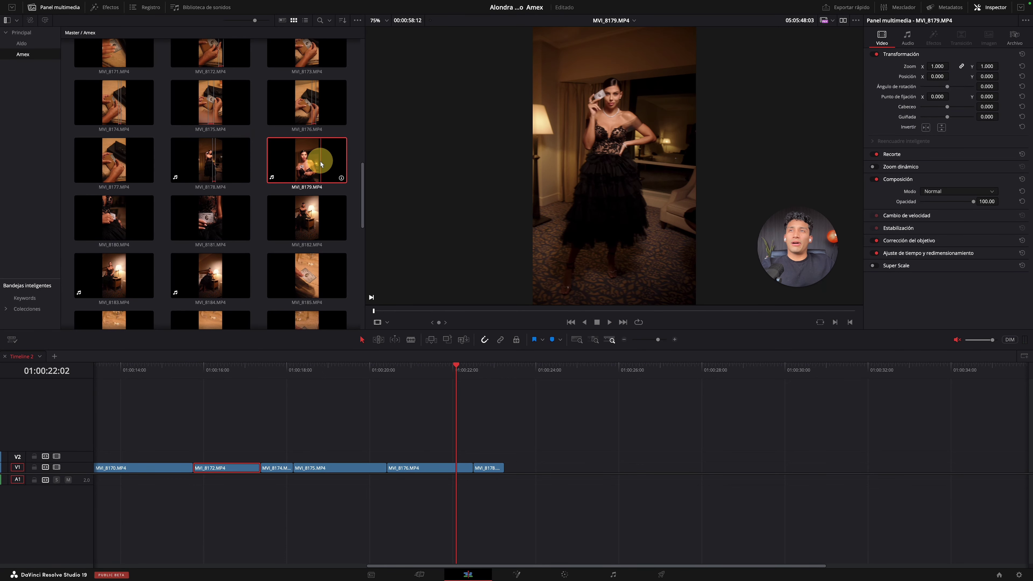
key("space")
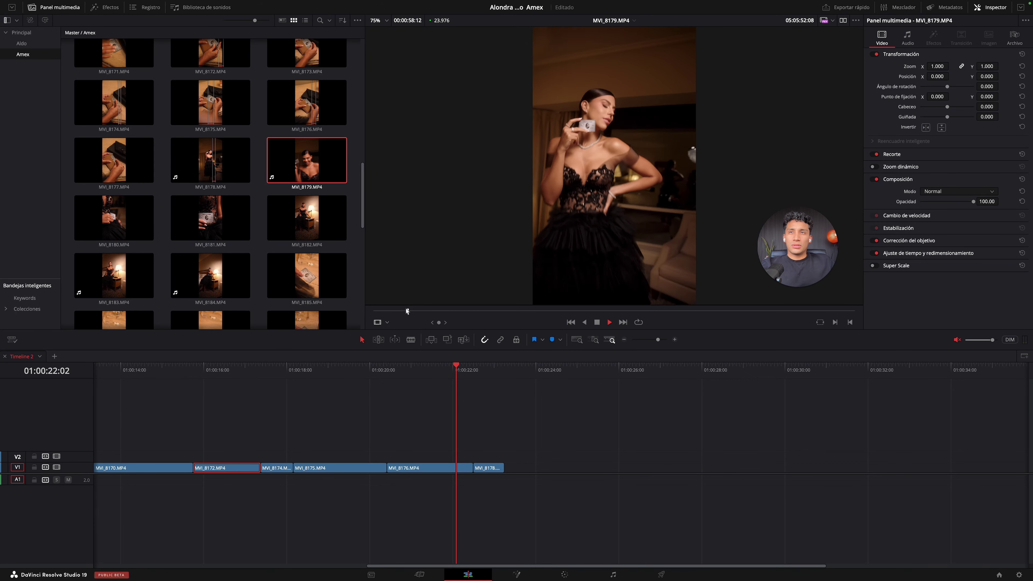
left_click(389, 311)
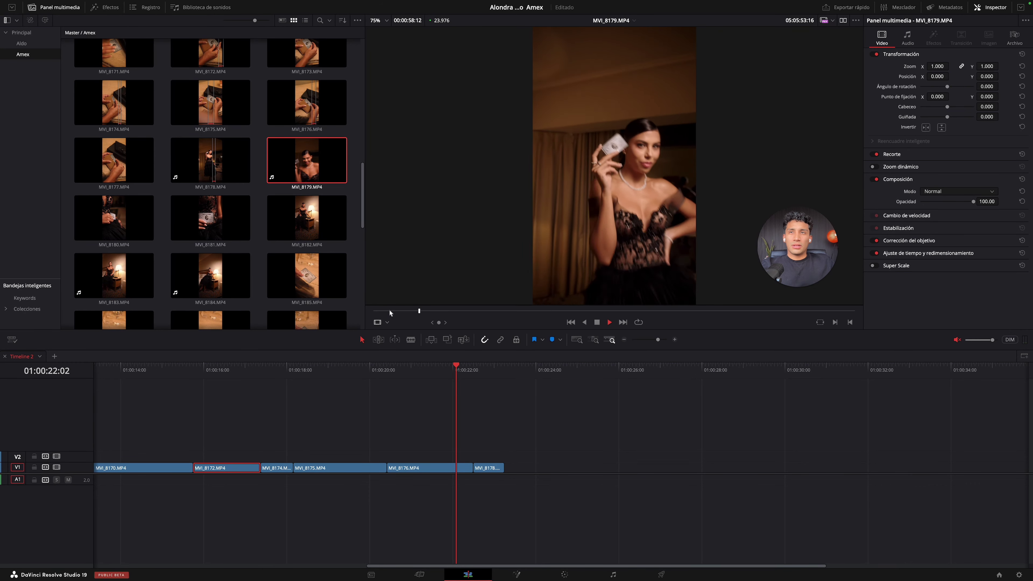
left_click(411, 311)
left_click(411, 312)
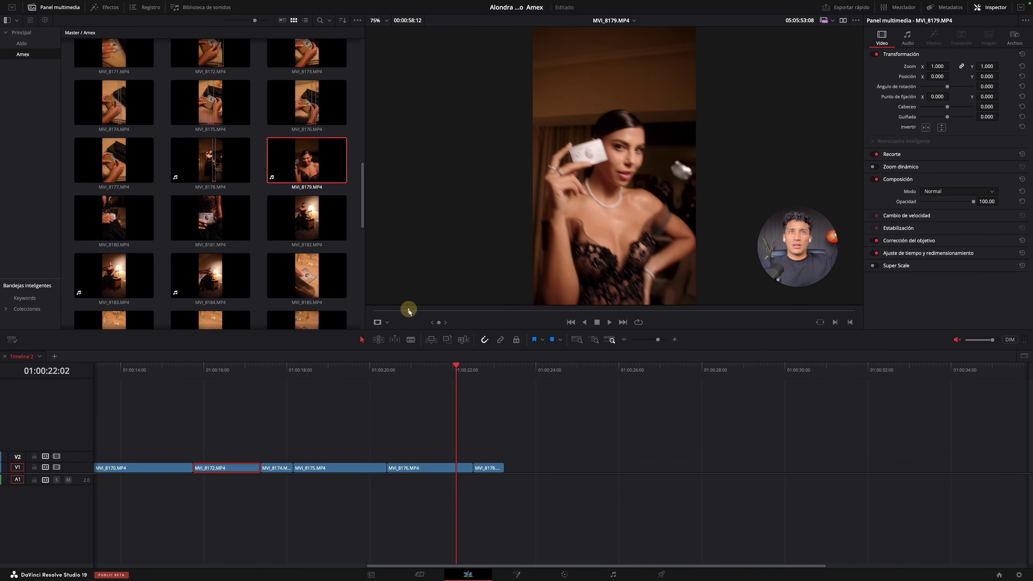
left_click(410, 312)
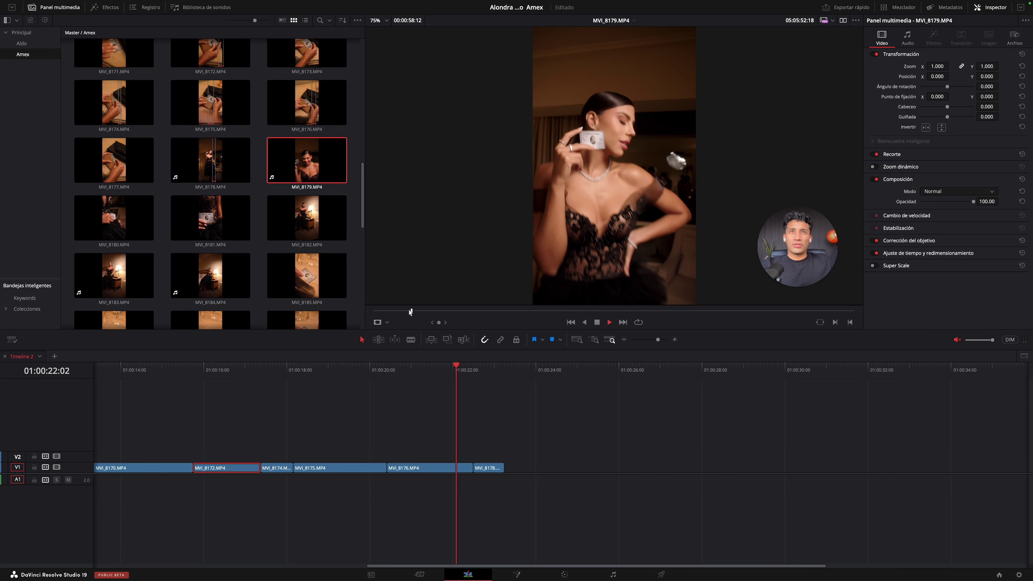
left_click(409, 311)
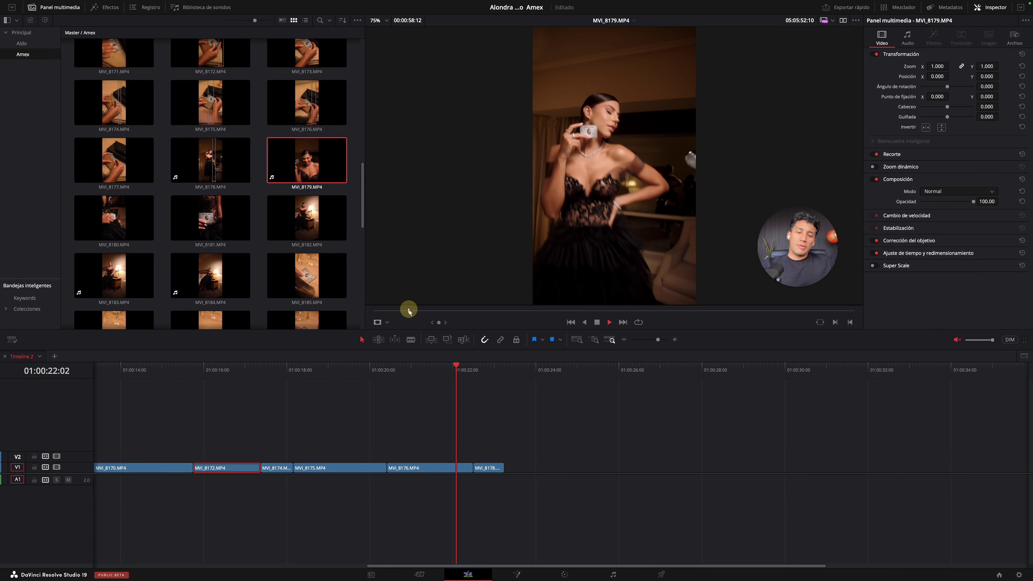
left_click(410, 311)
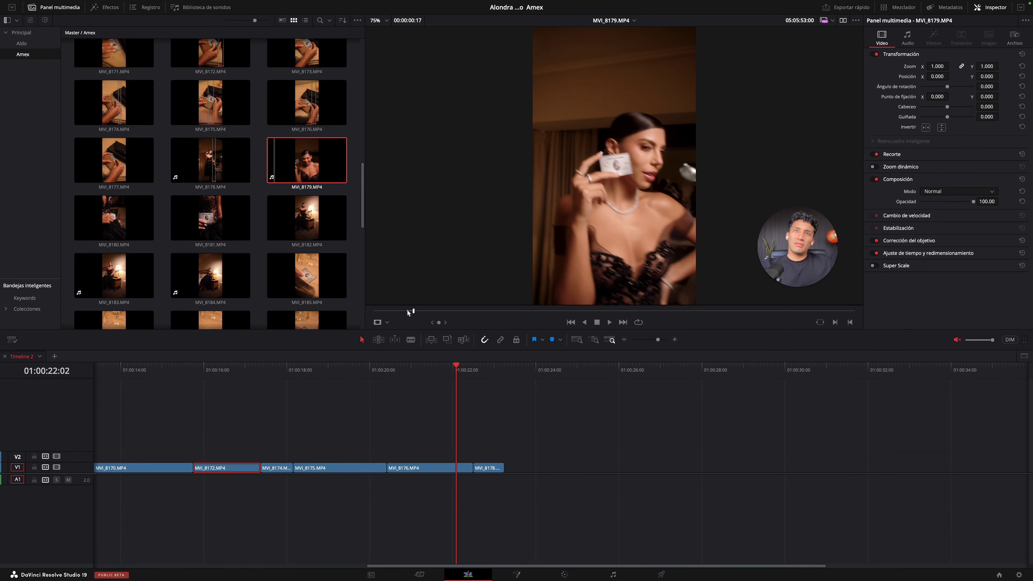
left_click_drag(604, 296, 505, 470)
Step: Pick a blurred camera-pan section of about 6 frames from MVI_8179.MP4 and place it on V2 beyond the last V1 clip
double_click(332, 185)
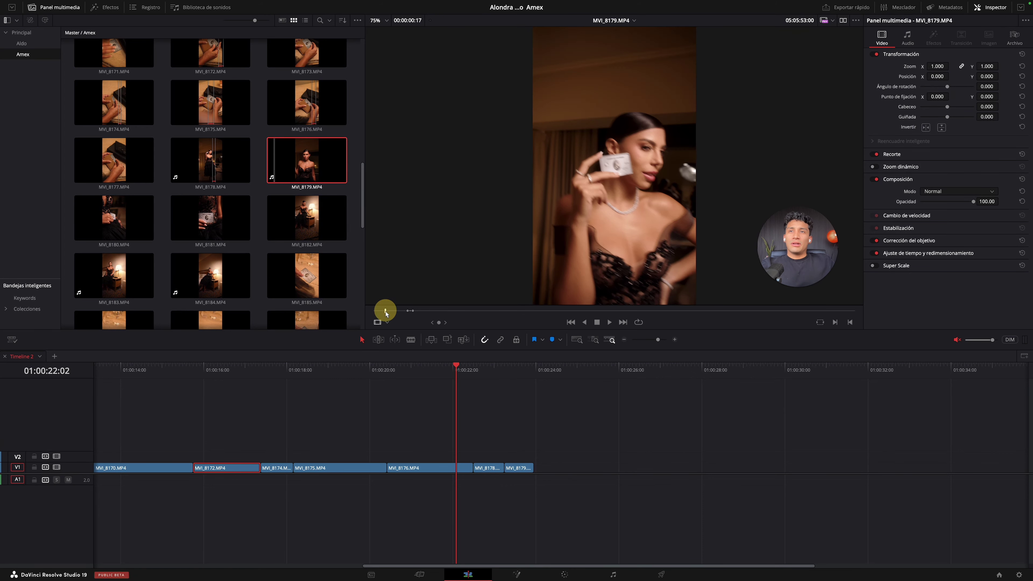
left_click(385, 311)
key("space")
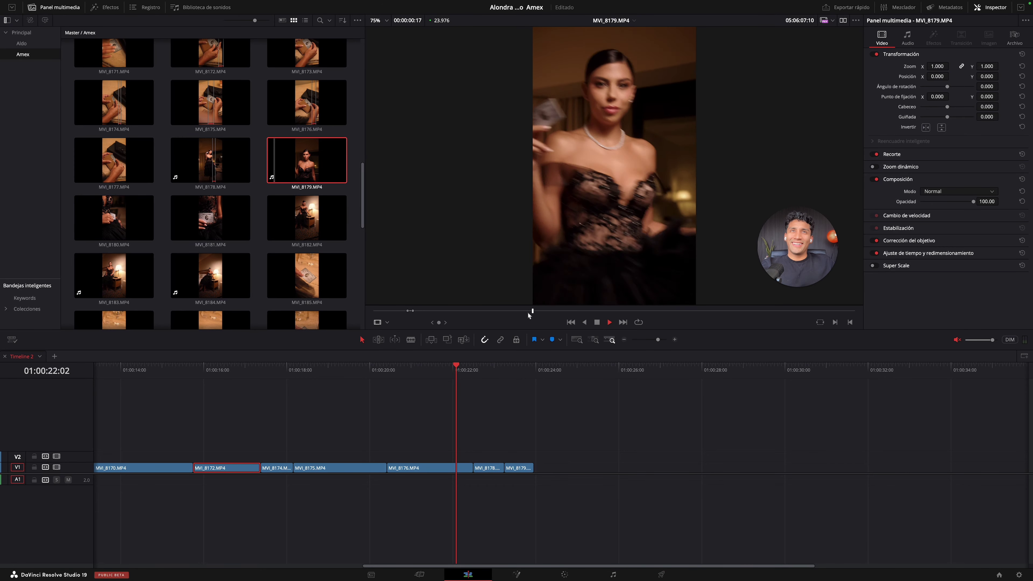
key("space")
left_click_drag(545, 313, 542, 312)
left_click_drag(608, 301, 551, 457)
Step: Trim the V2 pan clip's start to 01:00:24:09 and move the clip on V2 to begin where the last V1 clip ends
left_click(546, 368)
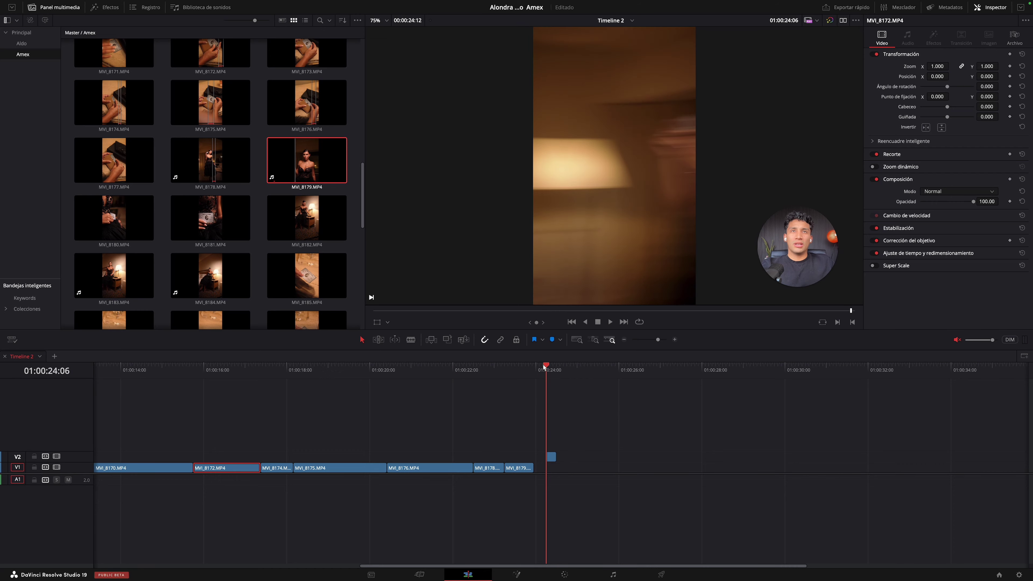
left_click(674, 340)
left_click(674, 340)
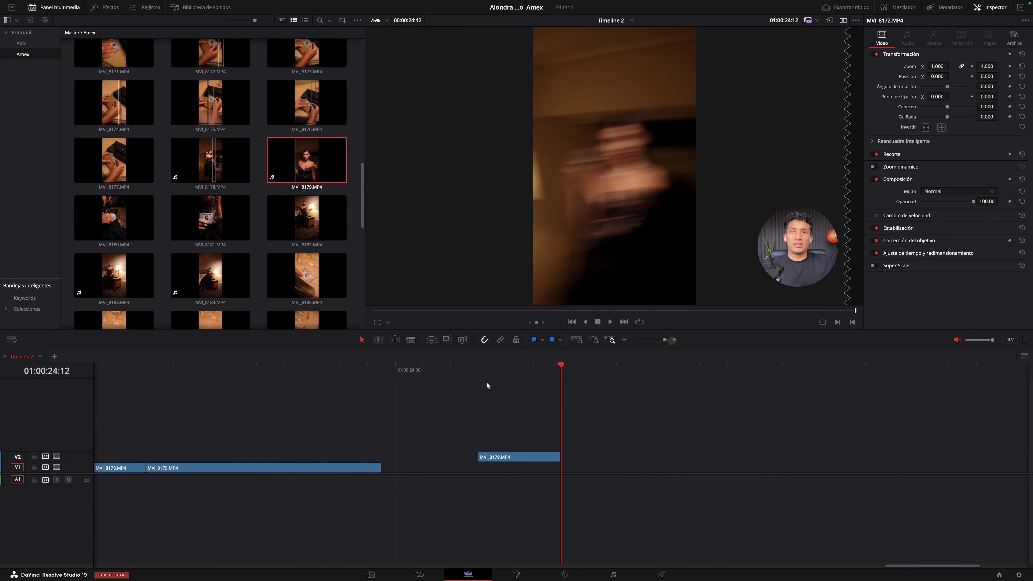
left_click(488, 371)
key("Right")
key("Right")
key("Right")
key("Right")
key("Right")
key("Right")
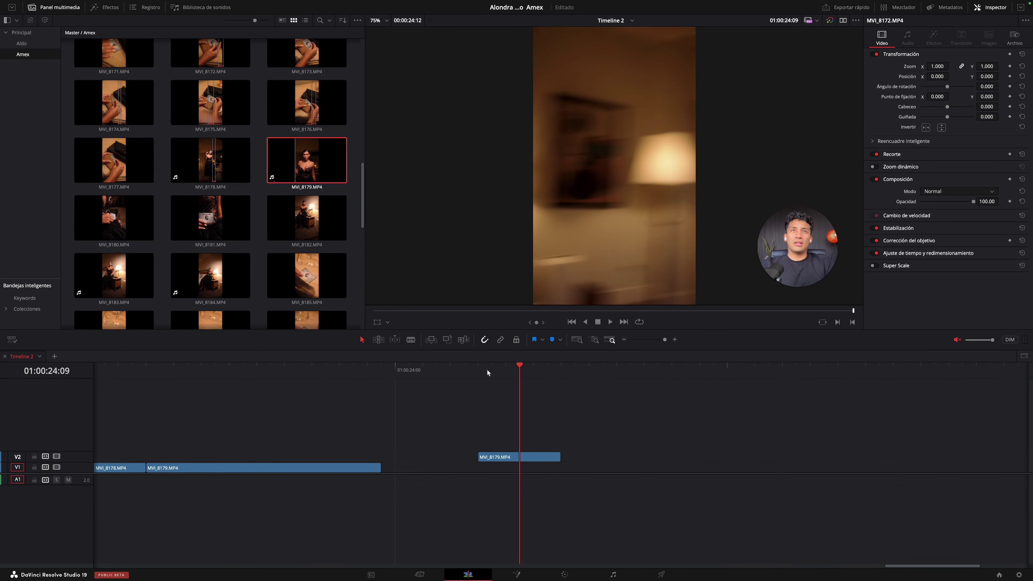
key("Left")
key("Left")
key("Left")
key("Left")
key("Left")
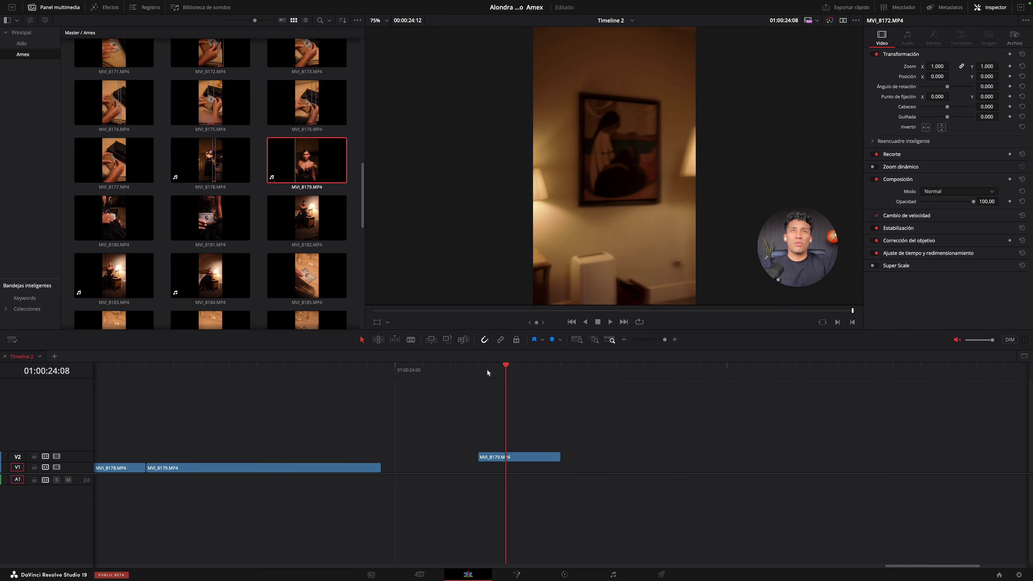
key("Right")
left_click_drag(528, 456, 398, 460)
Step: Play back the cut from the V1 MVI_8179.MP4 clip into the V2 pan clip several times to check the transition
left_click(316, 371)
key("space")
left_click(320, 370)
key("space")
left_click(321, 370)
key("space")
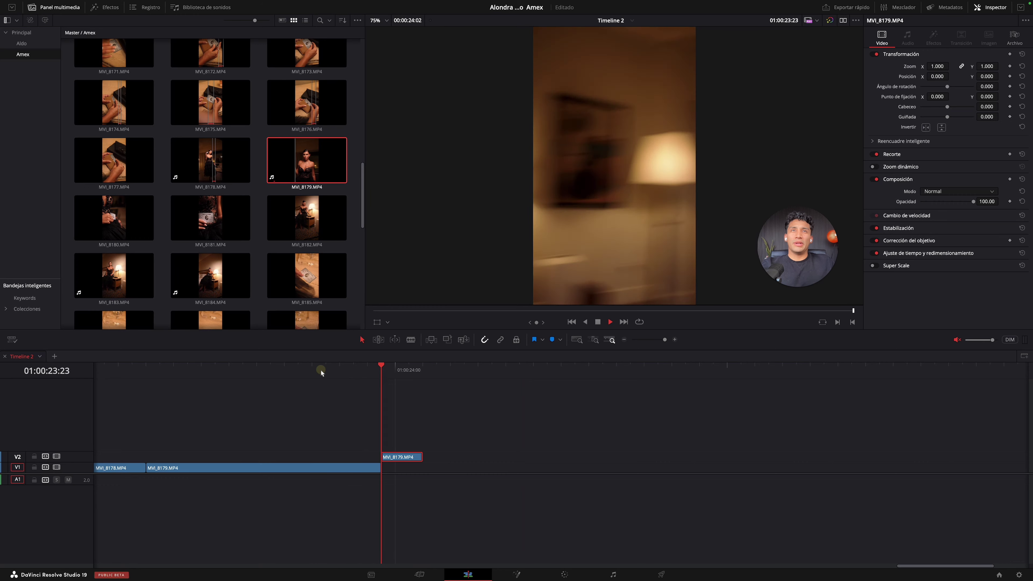
left_click(321, 370)
key("space")
left_click(320, 370)
key("space")
left_click(321, 371)
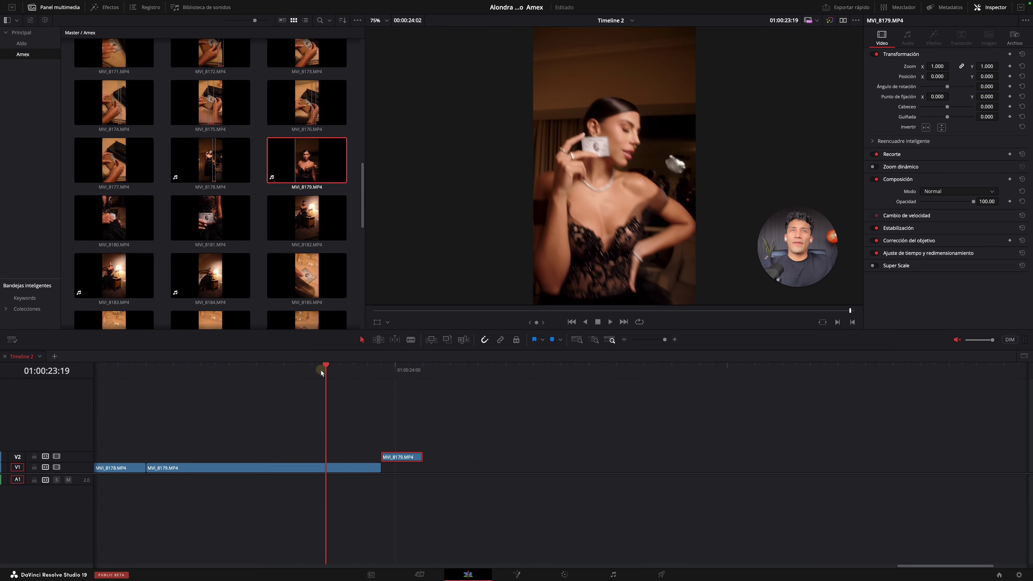
key("space")
left_click(397, 364)
left_click(379, 379)
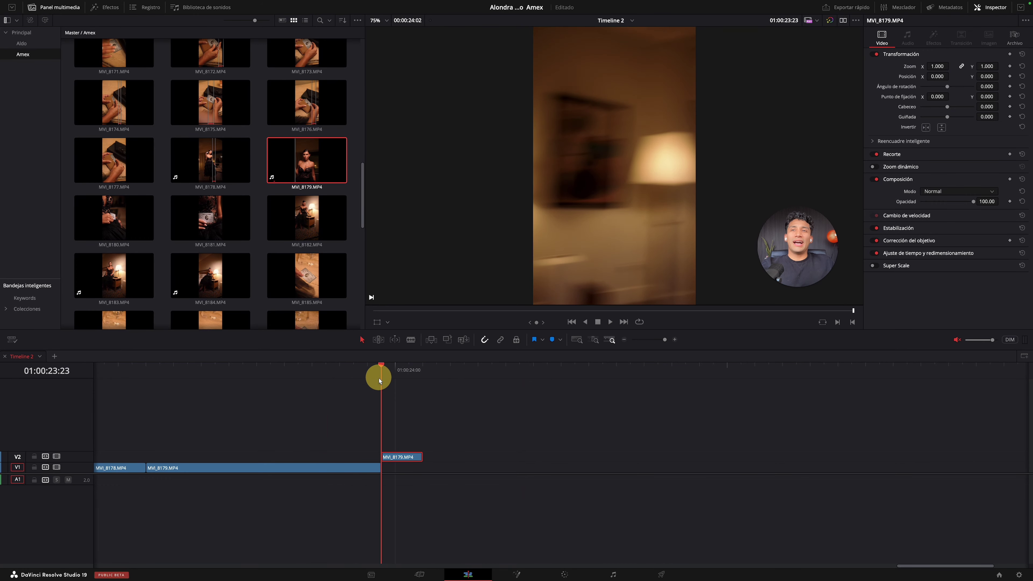
Step: Mark a 22-frame section of MVI_8179.MP4 where the woman holds the card over her eye
double_click(292, 170)
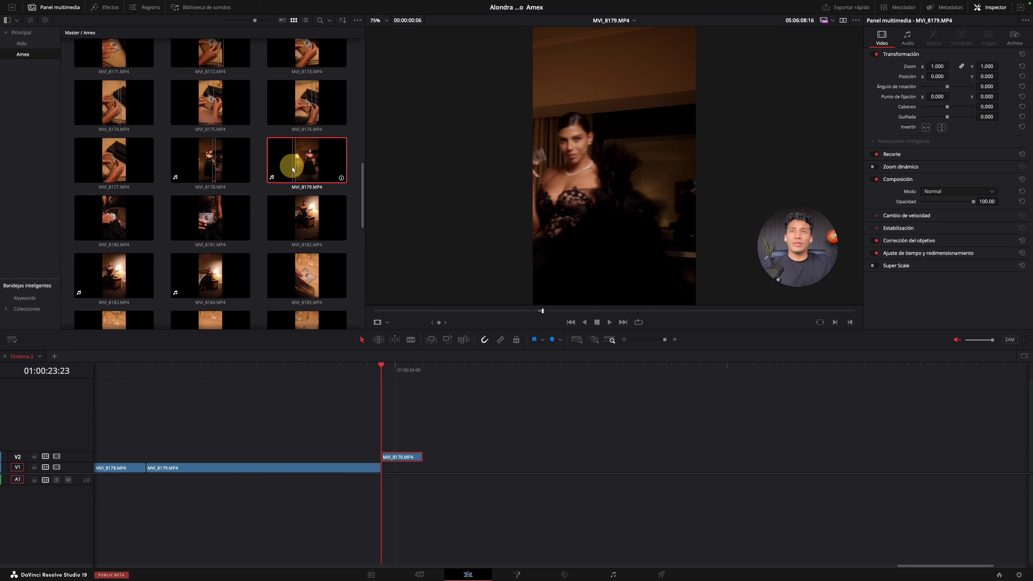
key("space")
left_click(495, 310)
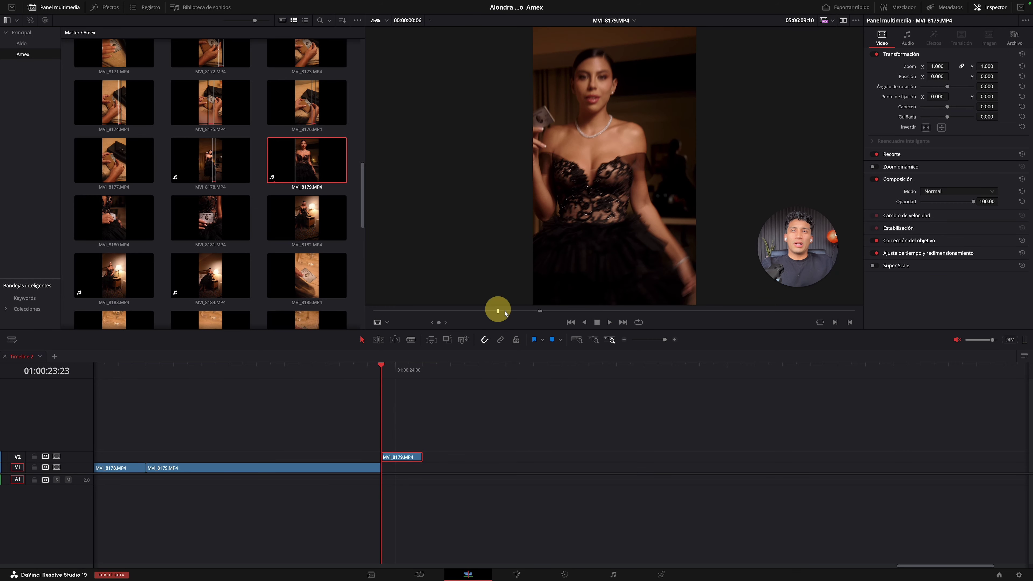
left_click(471, 310)
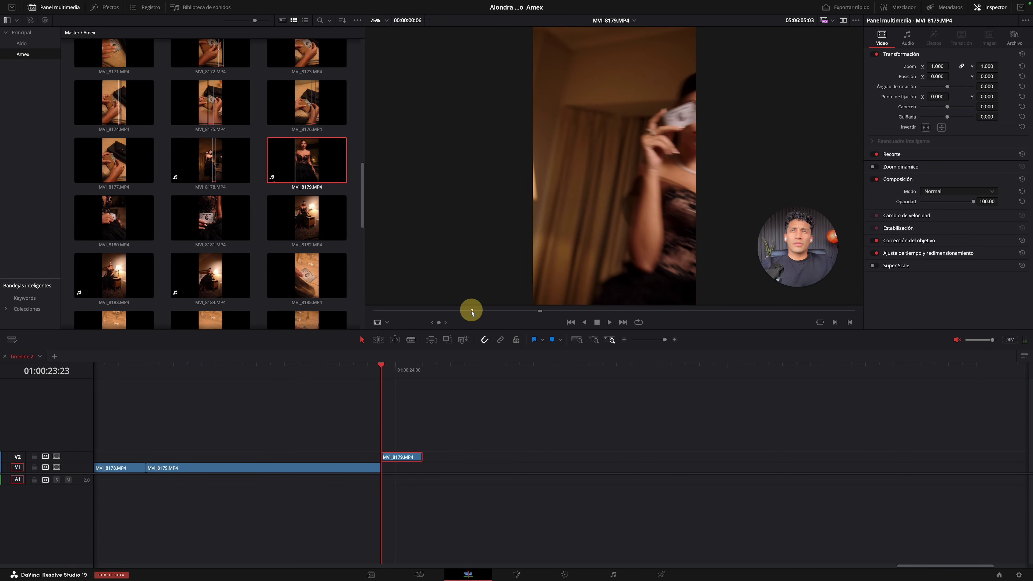
left_click(460, 311)
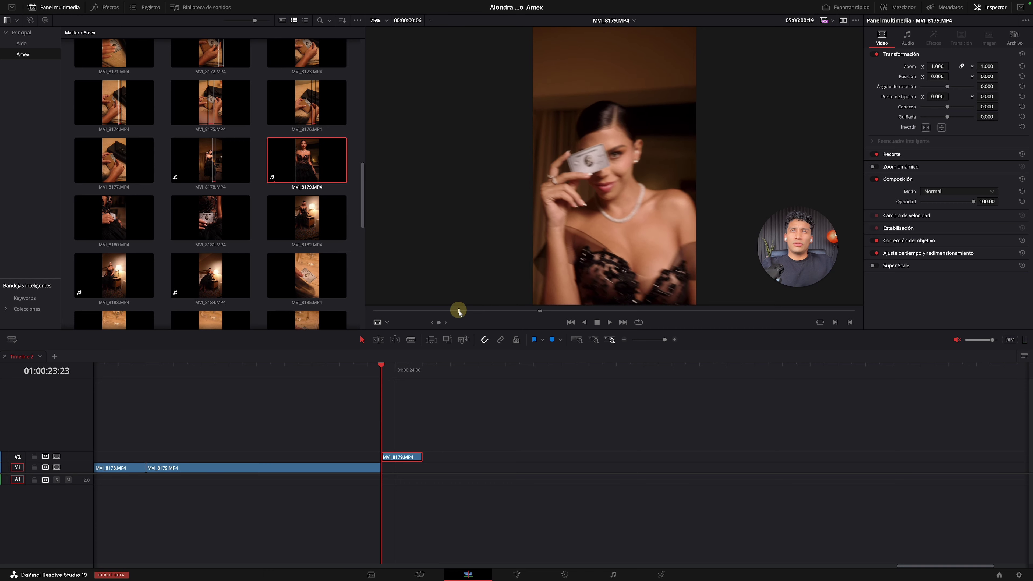
key("space")
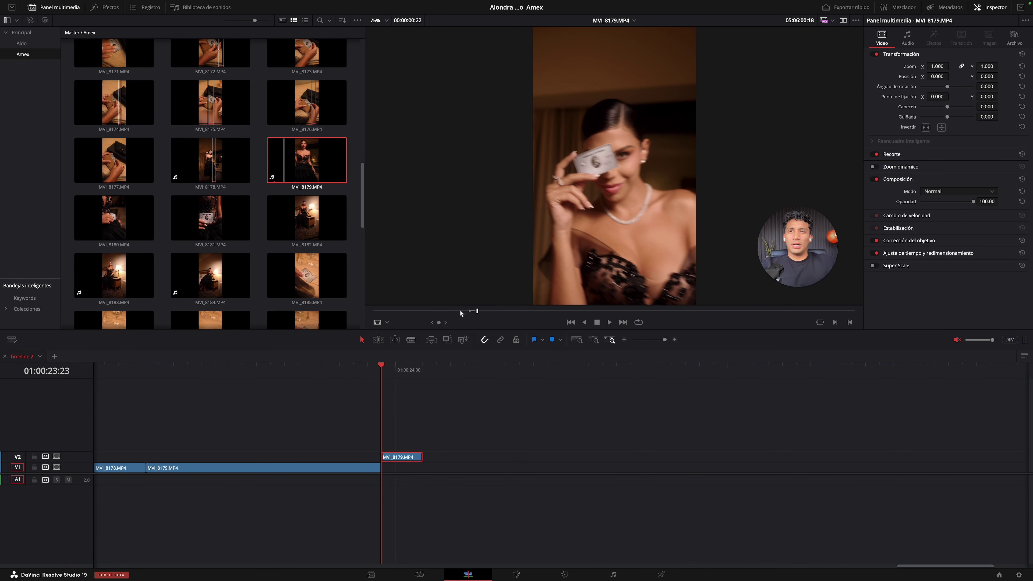
Step: Move the short pan clip from V2 down to V1 and place the marked 22-frame MVI_8179.MP4 section on V2 directly after it
left_click_drag(519, 355, 388, 462)
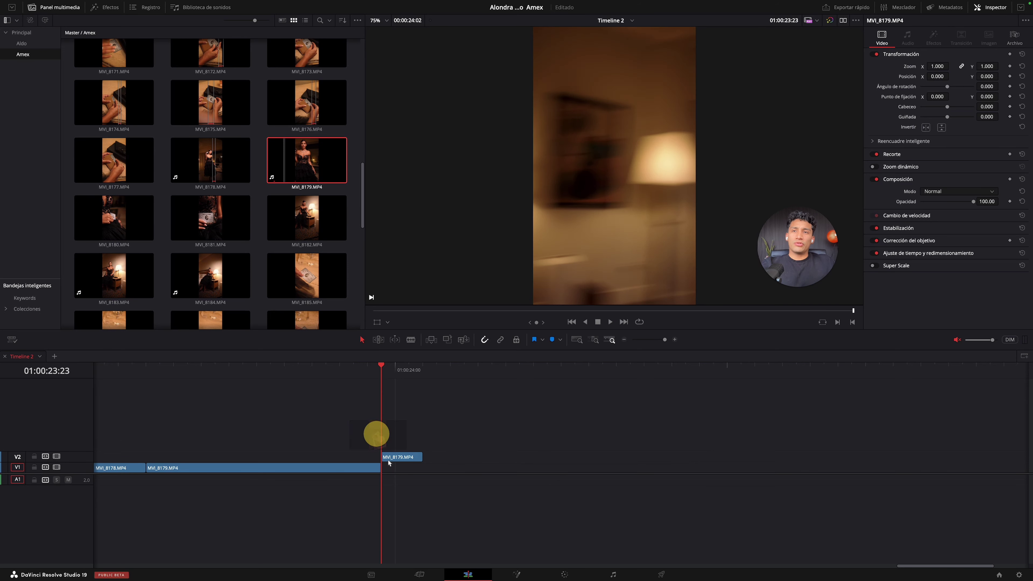
key("q")
left_click_drag(600, 300, 492, 456)
Step: Play back the MVI_8179.MP4 clips on V1 through the pan into the new V2 clip several times to check the transition
left_click(271, 370)
key("space")
left_click(270, 370)
key("space")
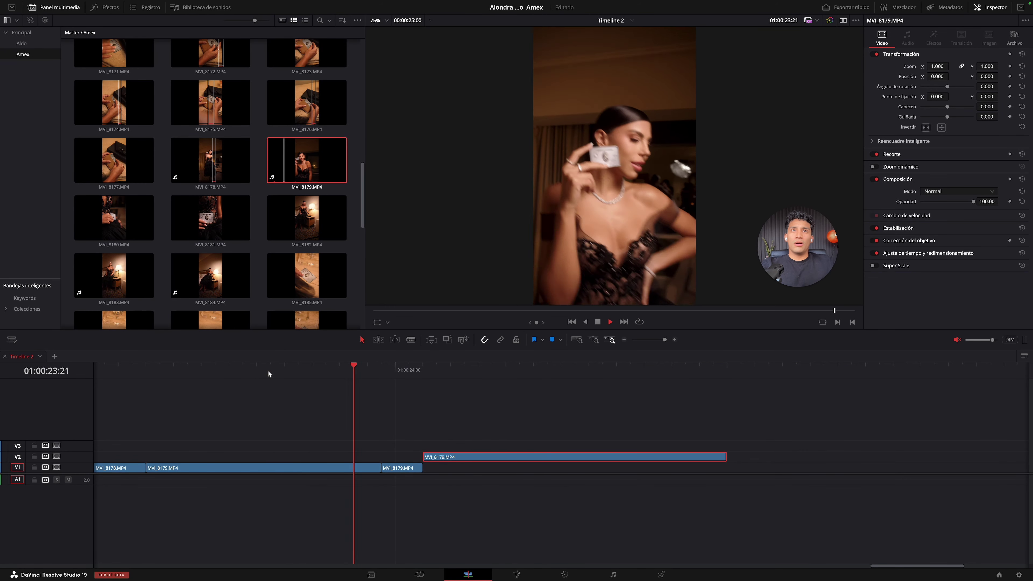
left_click(266, 370)
key("space")
scroll(283, 377, "left", 5)
left_click(240, 370)
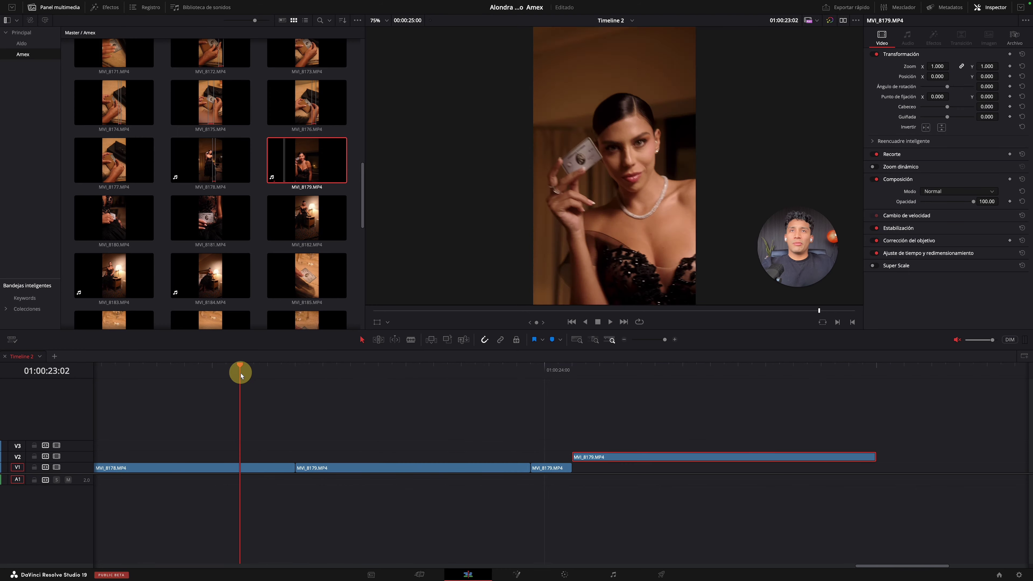
Step: Try to move MVI_8157.MP4 from V1 onto V2 directly after the last MVI_8179.MP4 clip
left_click(624, 340)
scroll(417, 406, "left", 3)
scroll(169, 445, "down", 3)
left_click(156, 469)
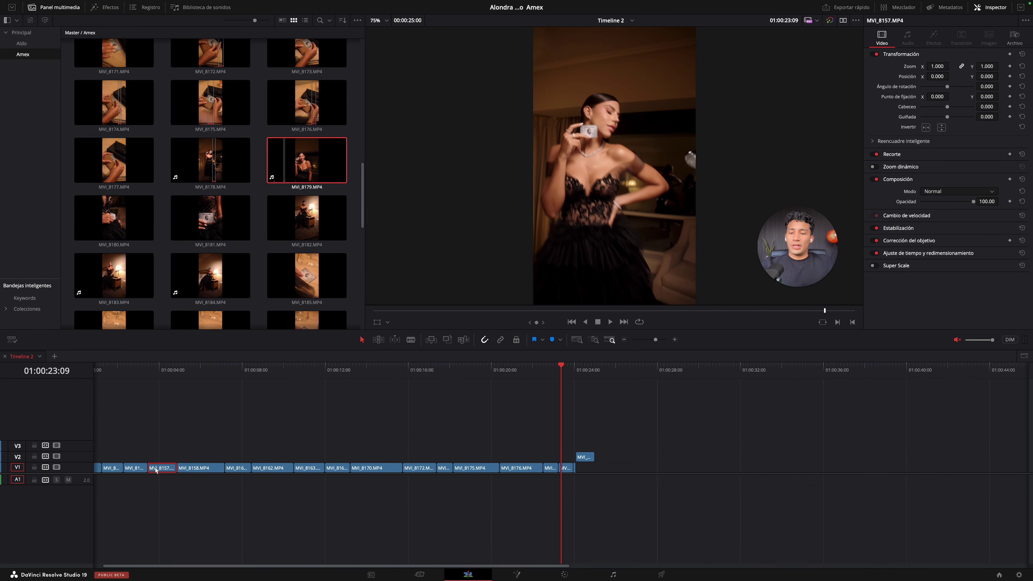
left_click_drag(157, 470, 606, 461)
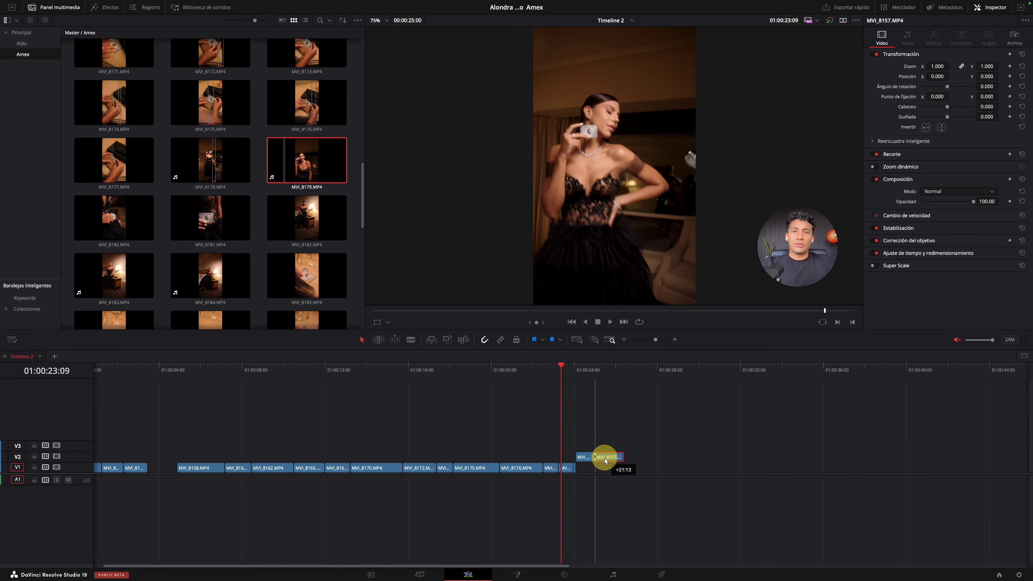
left_click(605, 371)
left_click(579, 376)
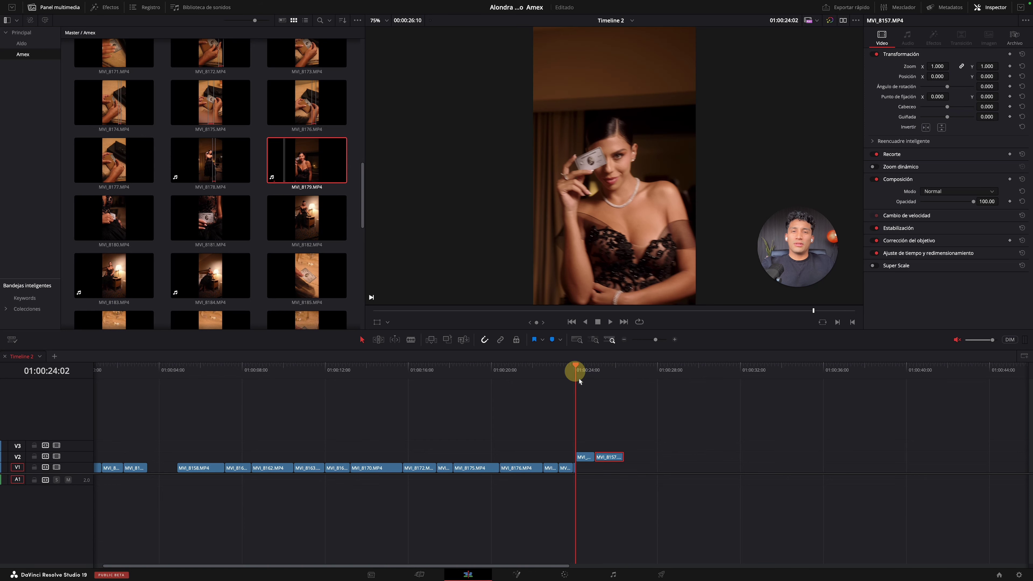
Step: Try placing MVI_8152.MP4 on V2 ahead of the MVI_8179.MP4 clips, shift those clips to start after it, and play back the sequence
left_click(124, 368)
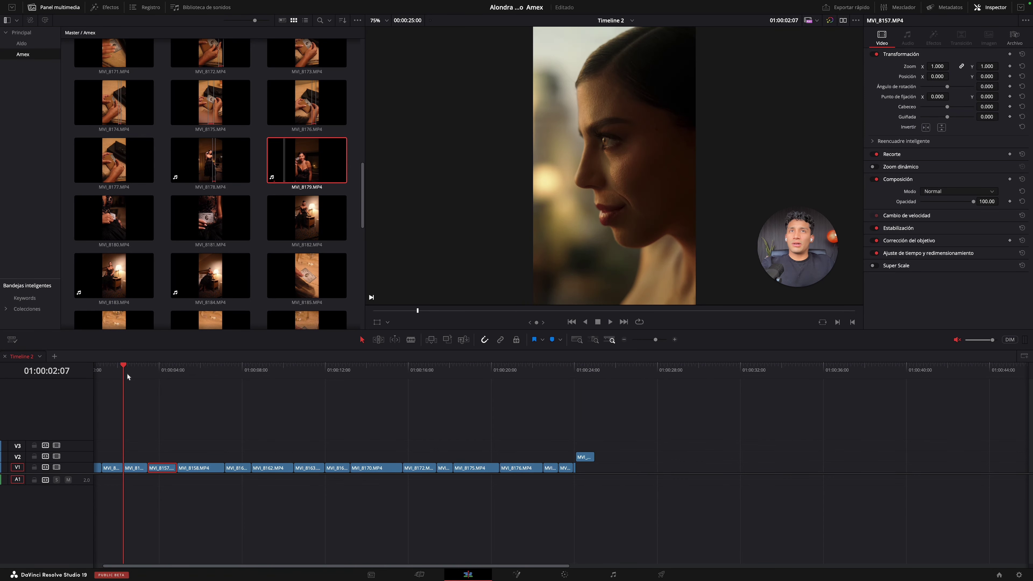
left_click_drag(133, 473, 560, 456)
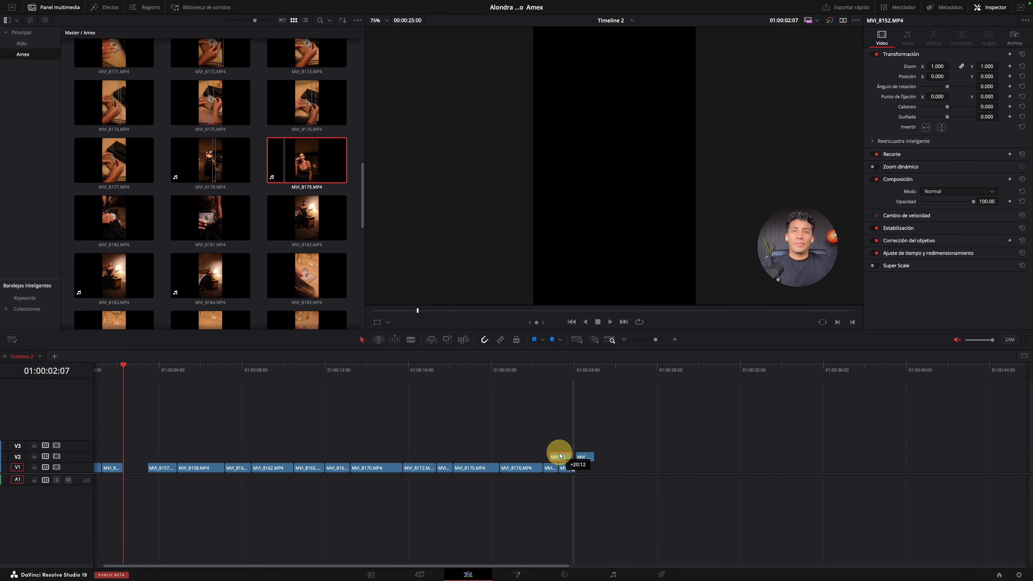
left_click(571, 376)
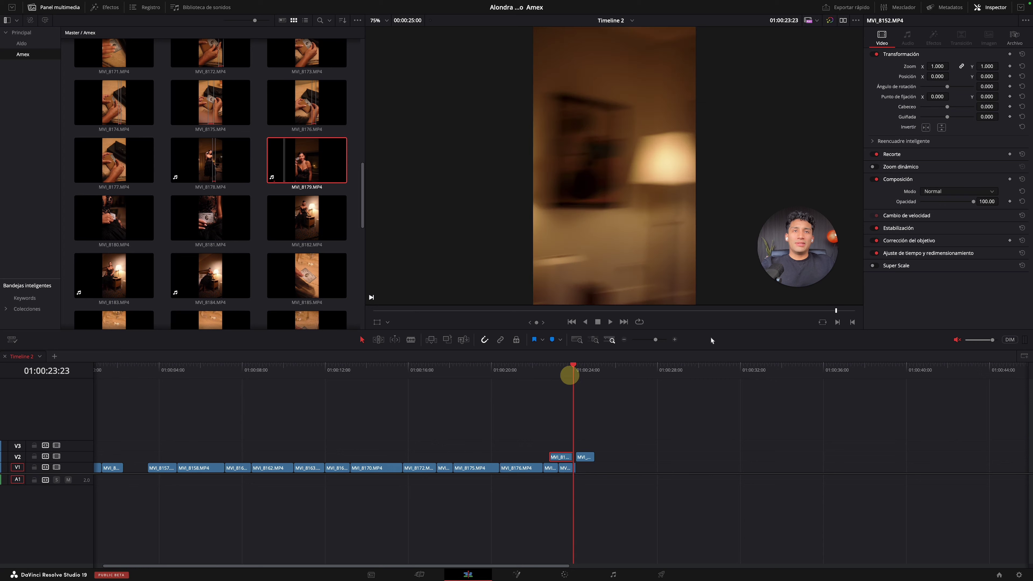
left_click(674, 340)
left_click_drag(653, 519, 576, 456)
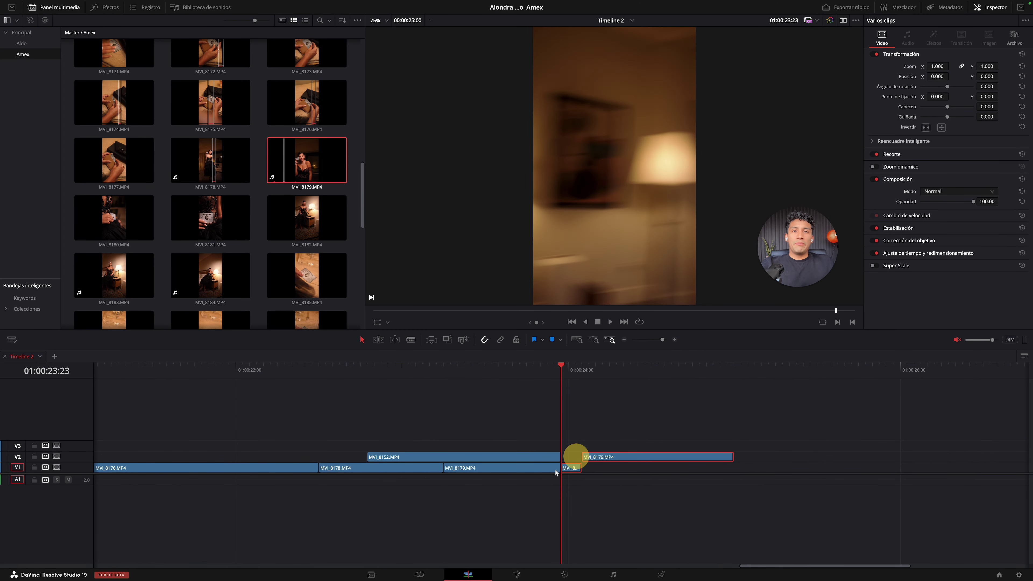
left_click_drag(521, 473, 641, 469)
left_click(369, 377)
key("space")
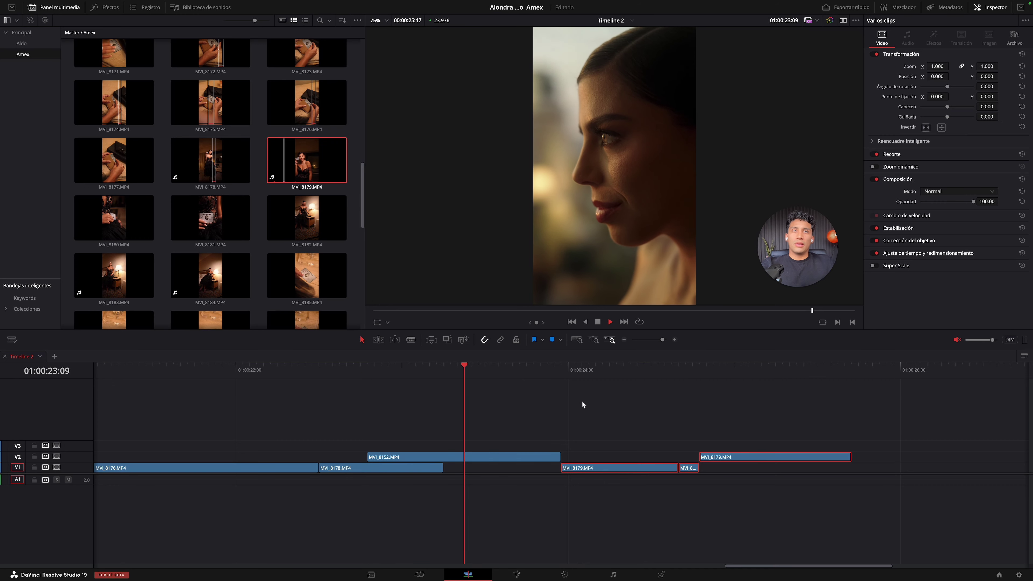
left_click(546, 372)
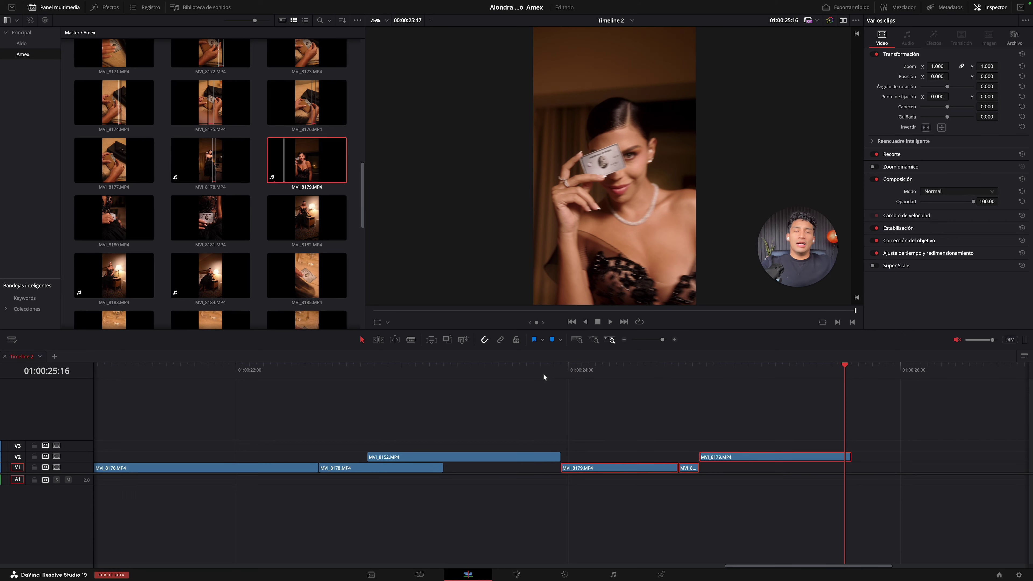
Step: Undo the MVI_8152.MP4 placement and the shift of the MVI_8179.MP4 clips
key("ctrl+z")
key("ctrl+z")
key("ctrl+z")
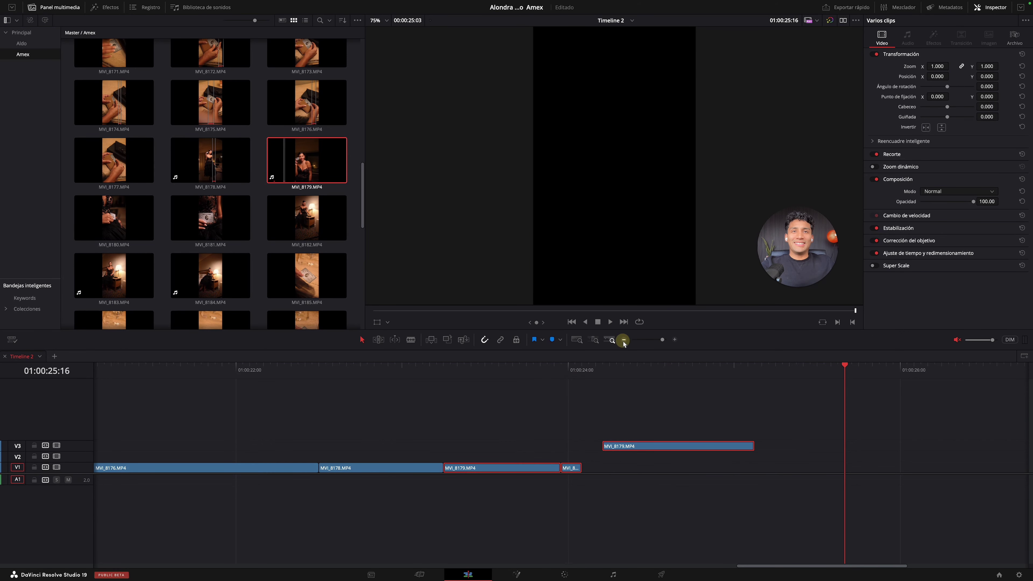
Step: Move the last MVI_8179.MP4 clip from V3 down to V1, directly after the short pan clip
left_click(625, 339)
left_click(397, 373)
left_click_drag(470, 445, 461, 473)
Step: Play back the V1 cut from the turning shot through the short pan into the last MVI_8179.MP4 clip
left_click(441, 448)
key("space")
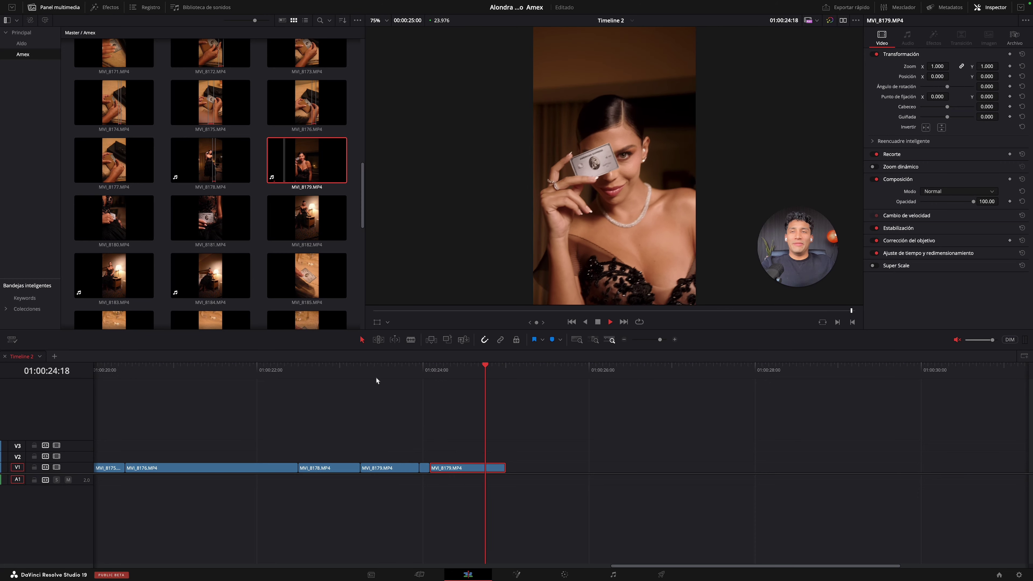
mouse_move(408, 376)
left_mouse_down()
mouse_move(380, 372)
mouse_move(402, 373)
left_mouse_up()
key("space")
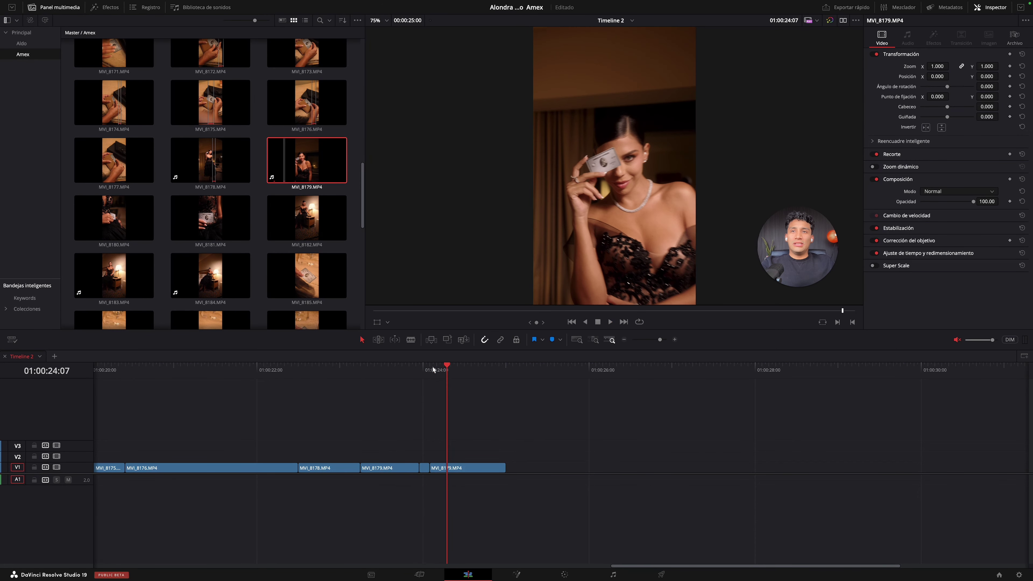
left_click(421, 375)
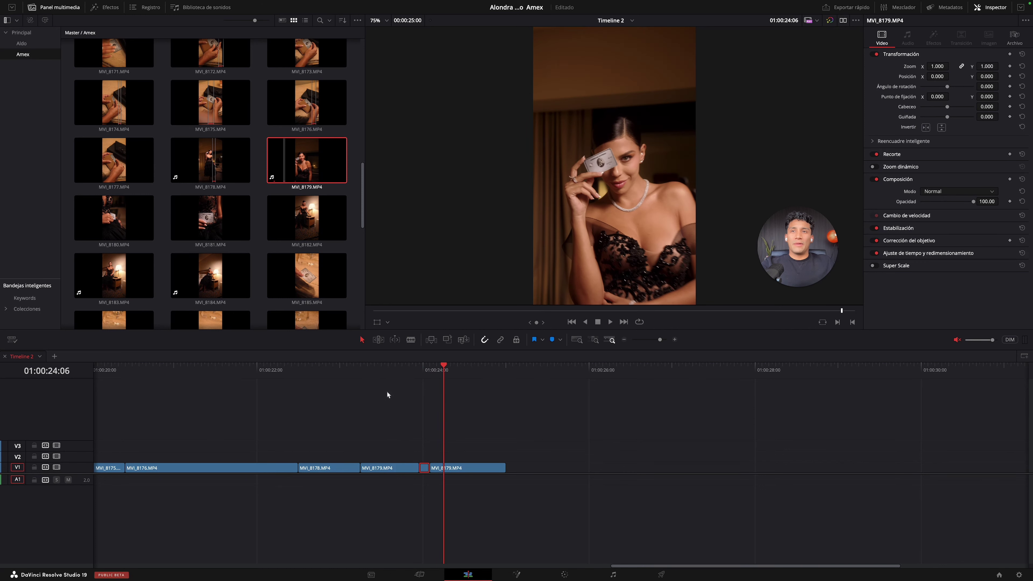
left_click(396, 374)
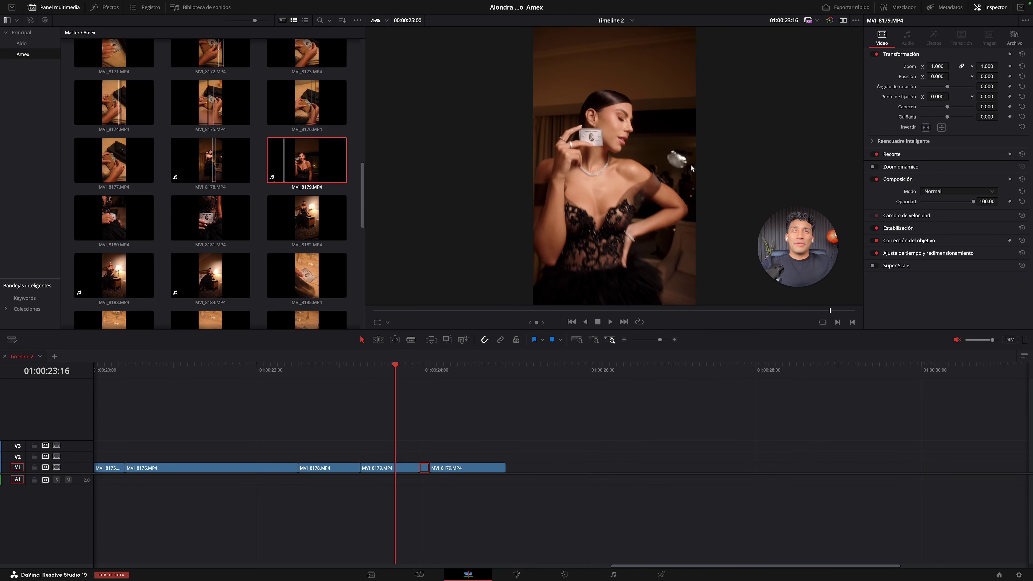
Step: Mark a 15-frame section of MVI_8179.MP4 where the camera pans off the woman and place it on V1 after the last clip
double_click(296, 163)
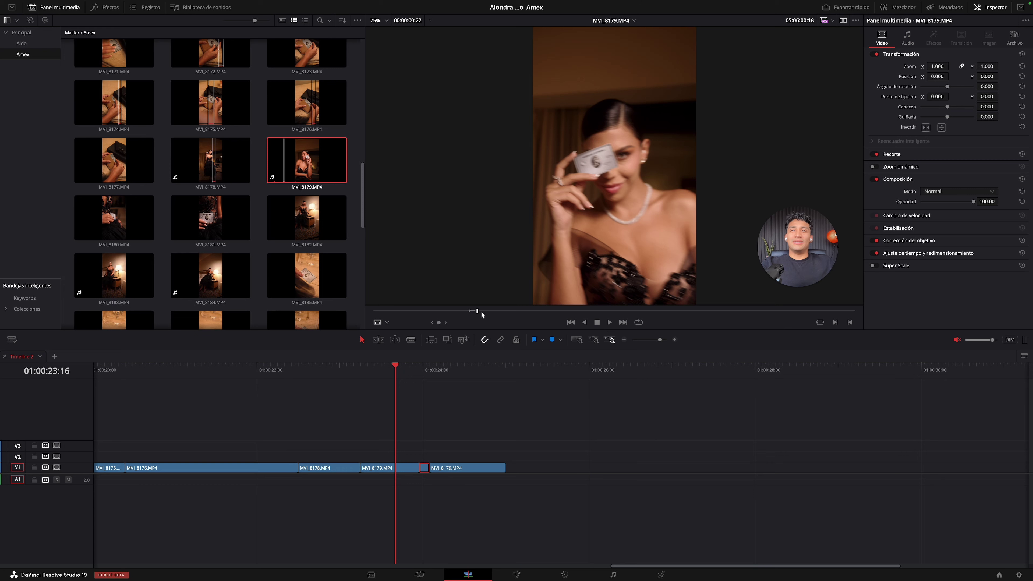
left_click_drag(479, 312, 485, 316)
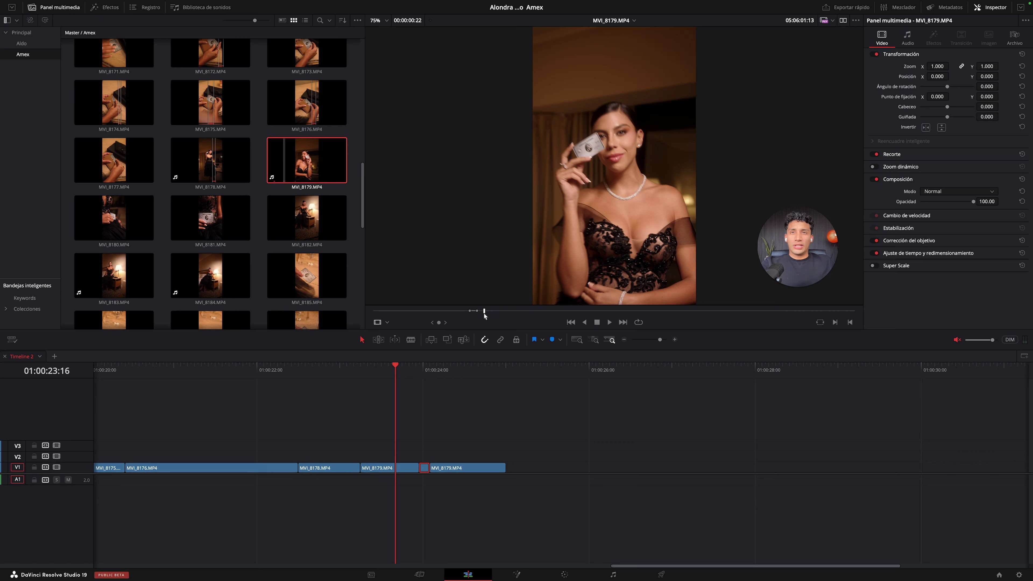
left_click_drag(489, 314, 488, 317)
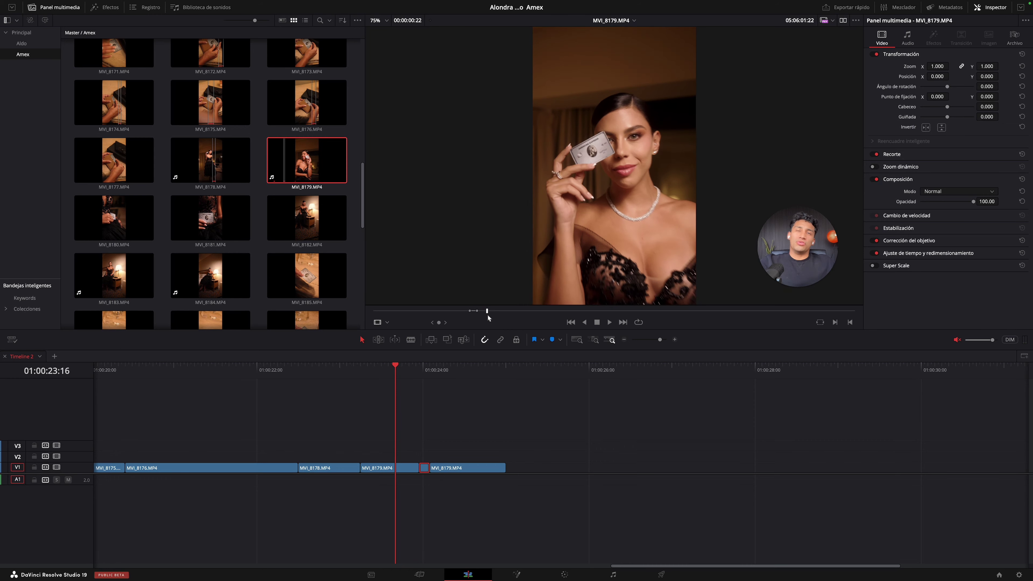
key("space")
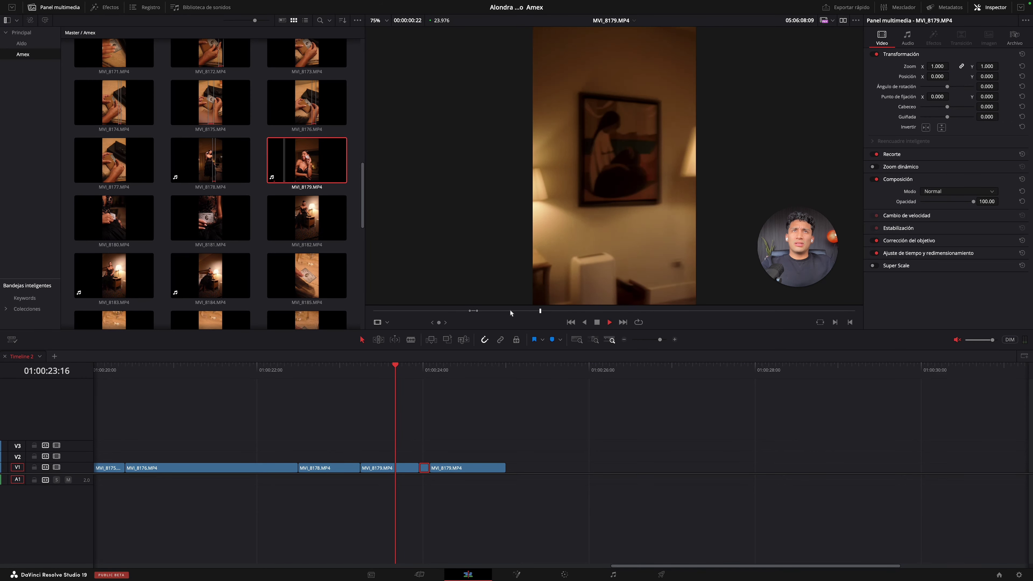
left_click(536, 310)
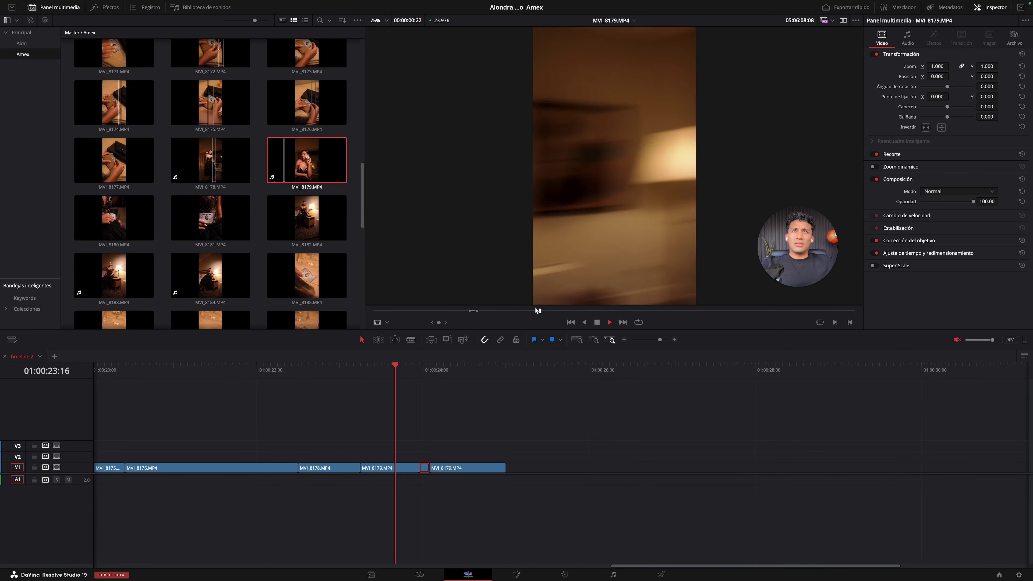
key("space")
left_click(535, 310)
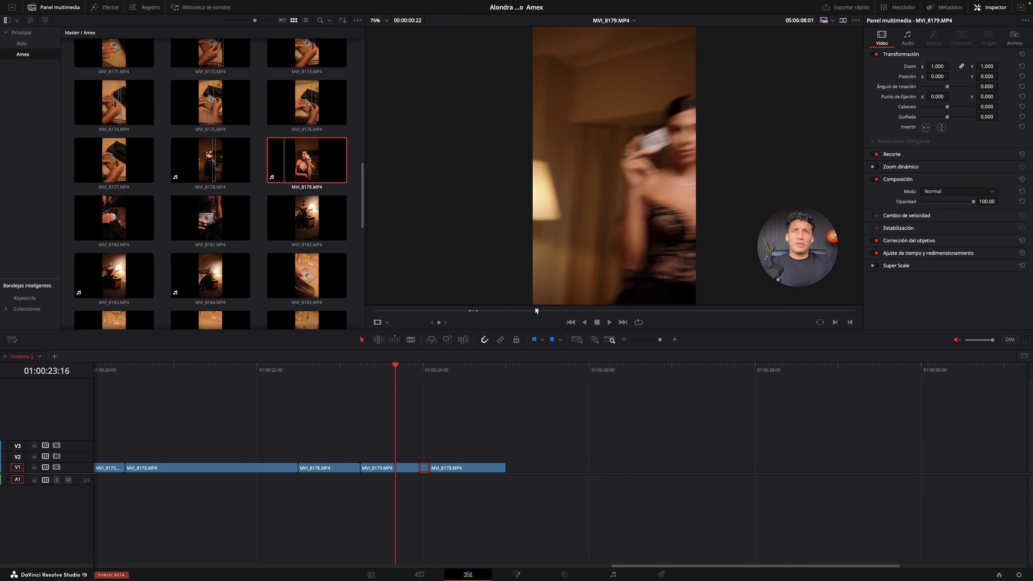
key("space")
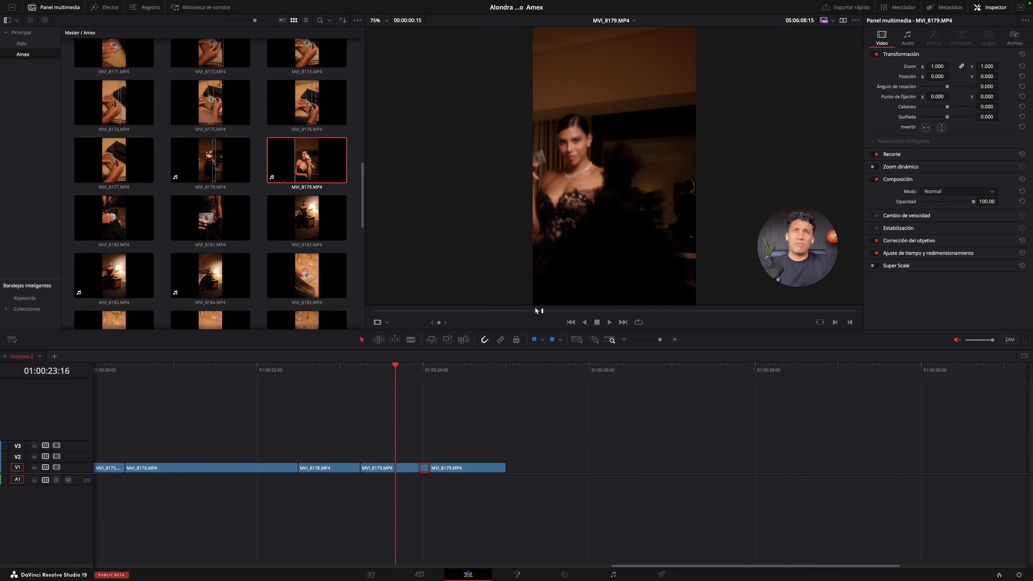
left_click_drag(604, 295, 503, 464)
Step: Find the blurred pan frame in the last V1 MVI_8179.MP4 clip and trim the clip's end to 01:00:25:07
left_click(507, 364)
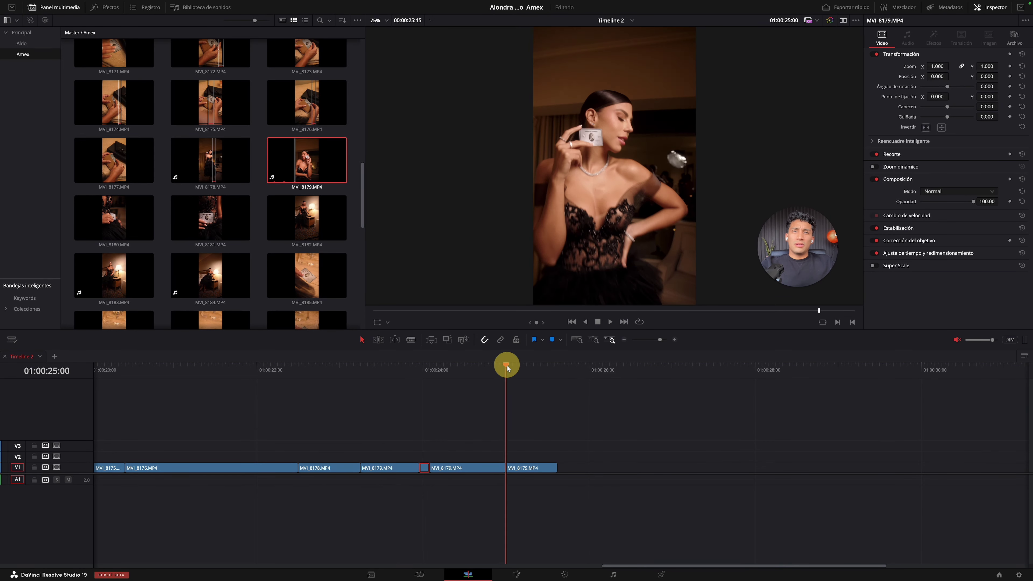
key("space")
left_click(505, 366)
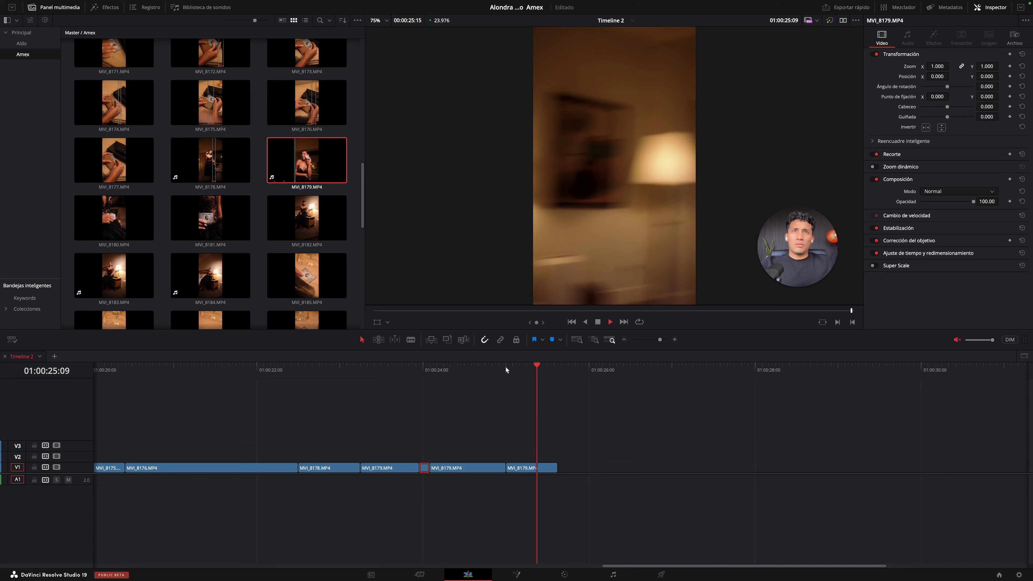
key("space")
left_click(676, 340)
left_click(447, 375)
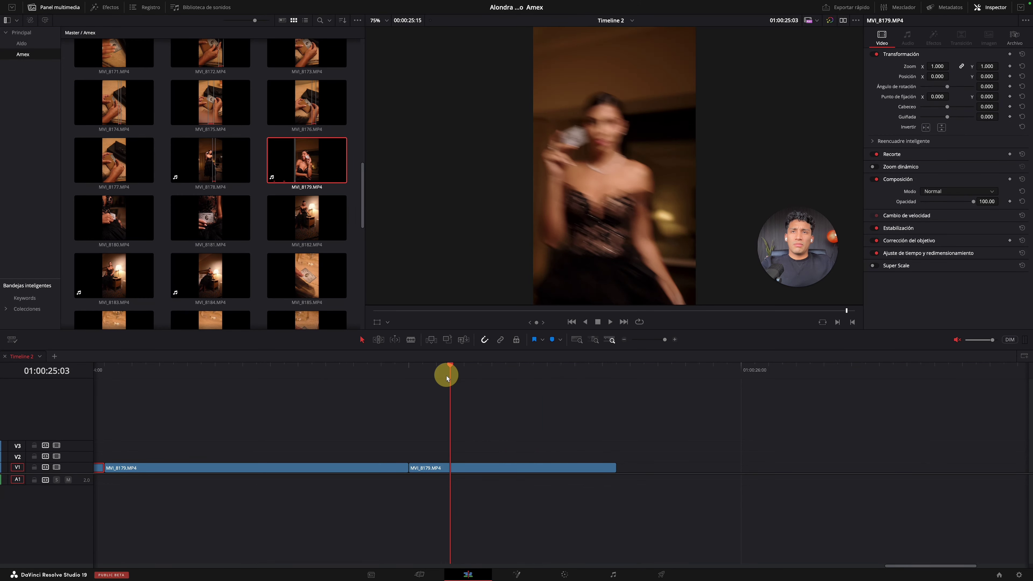
key("space")
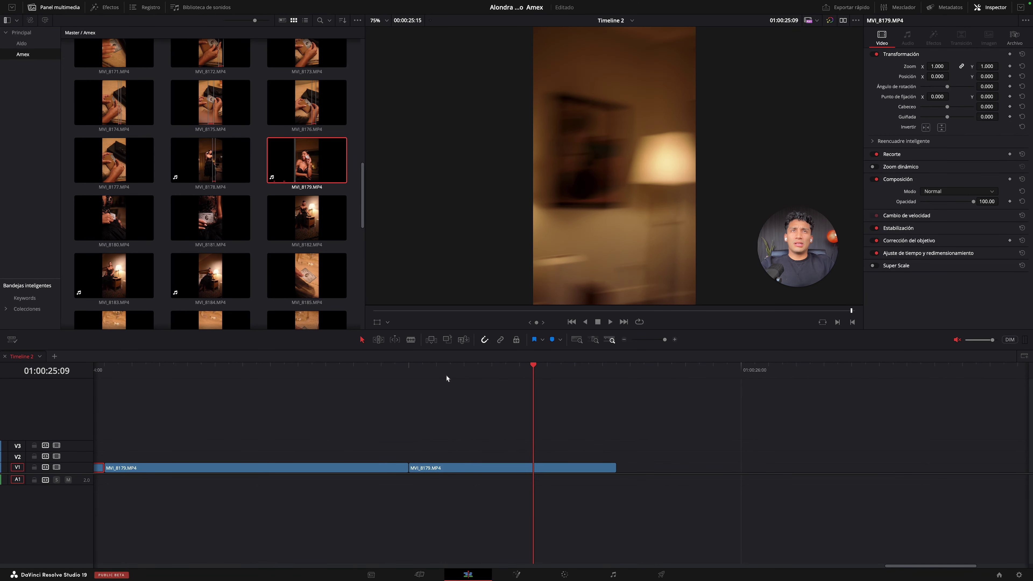
key("Left")
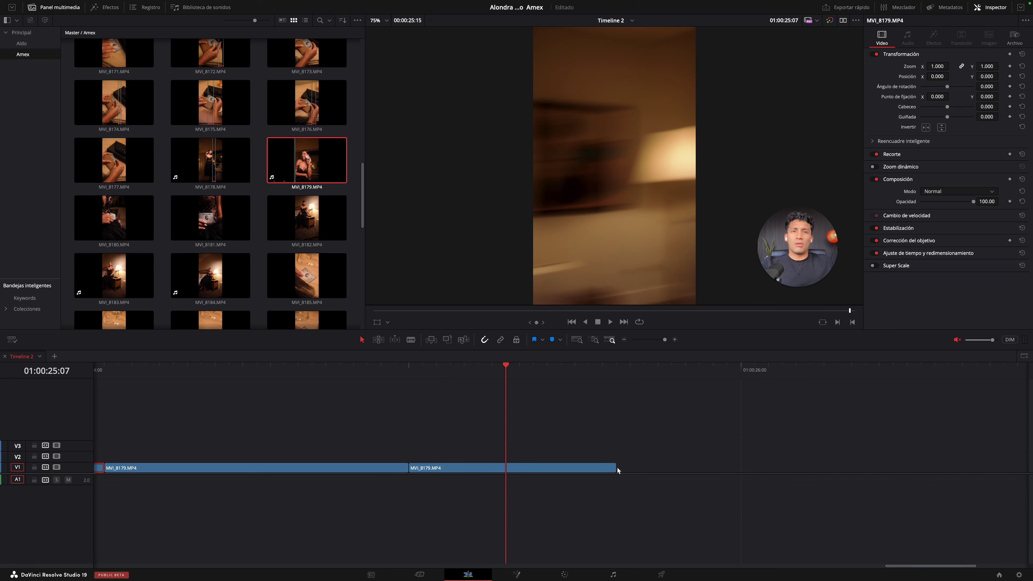
left_click_drag(615, 468, 505, 467)
Step: Play back the end of the V1 sequence twice to check the cut into the trimmed pan clip
left_click(307, 369)
key("space")
left_click(308, 369)
key("space")
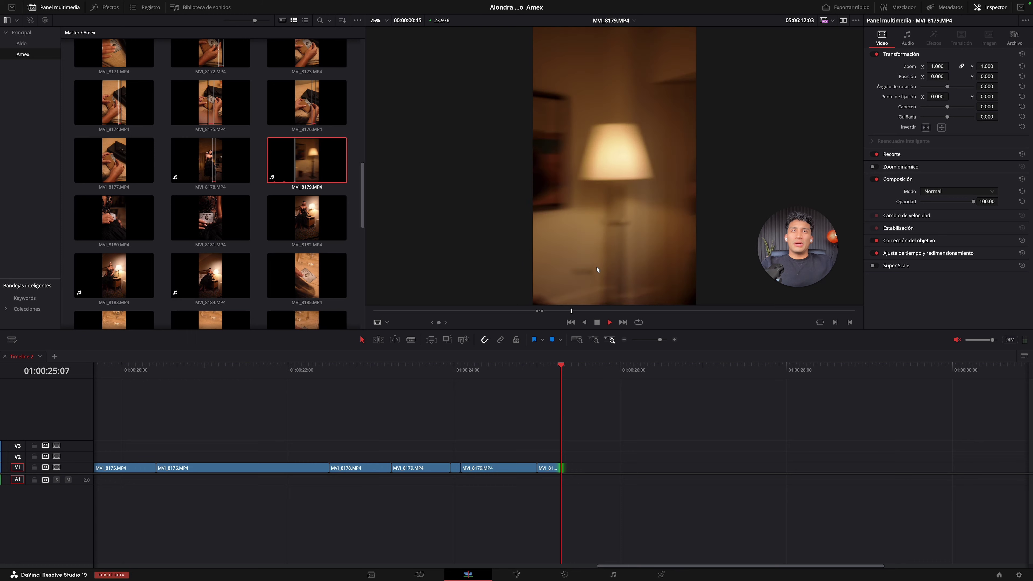
Step: Mark an 18-frame section of MVI_8179.MP4 from the blurred pan across the woman and place it on V1 after the last clip
key("space")
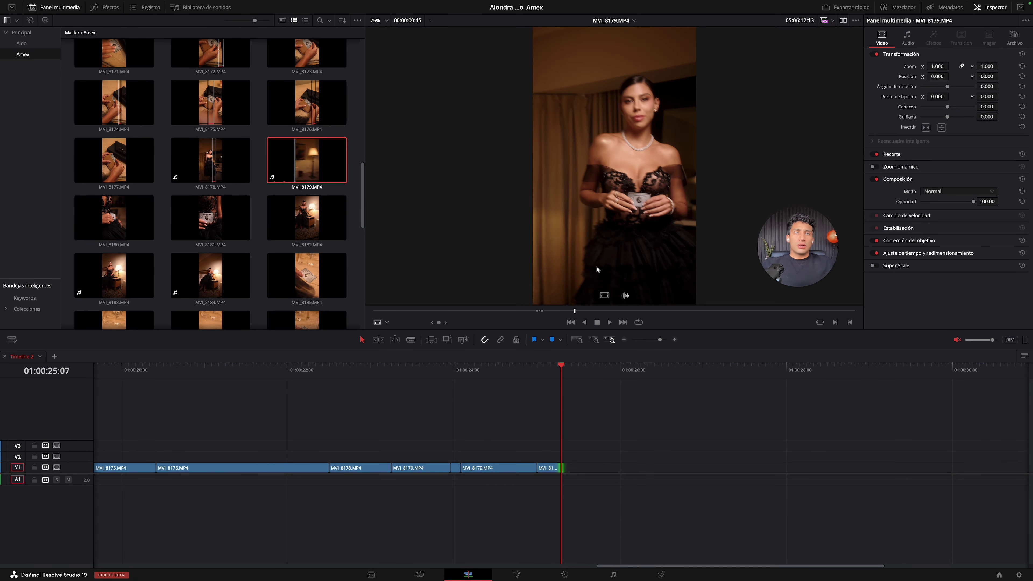
left_click(795, 287)
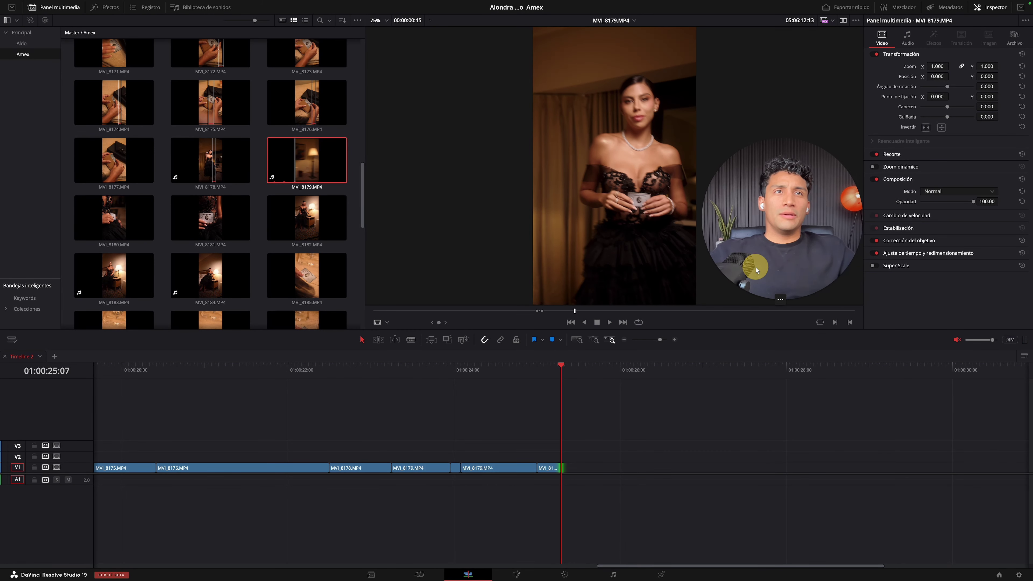
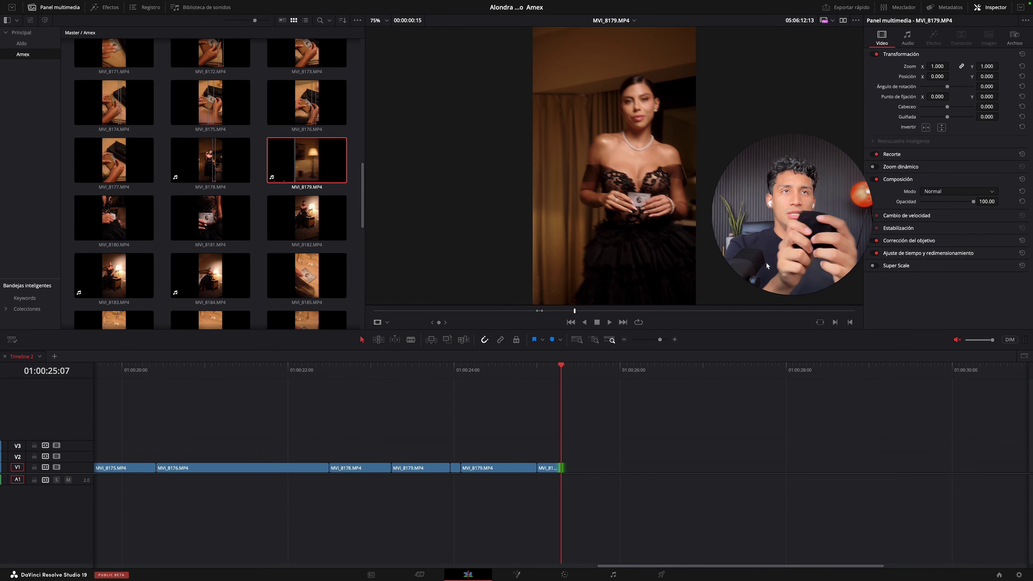
key("space")
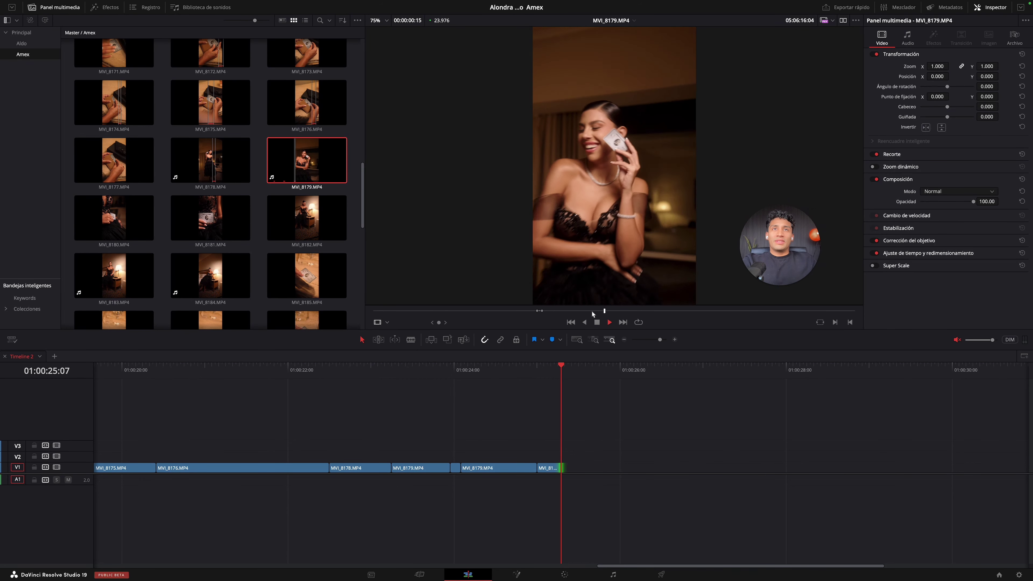
left_click(590, 311)
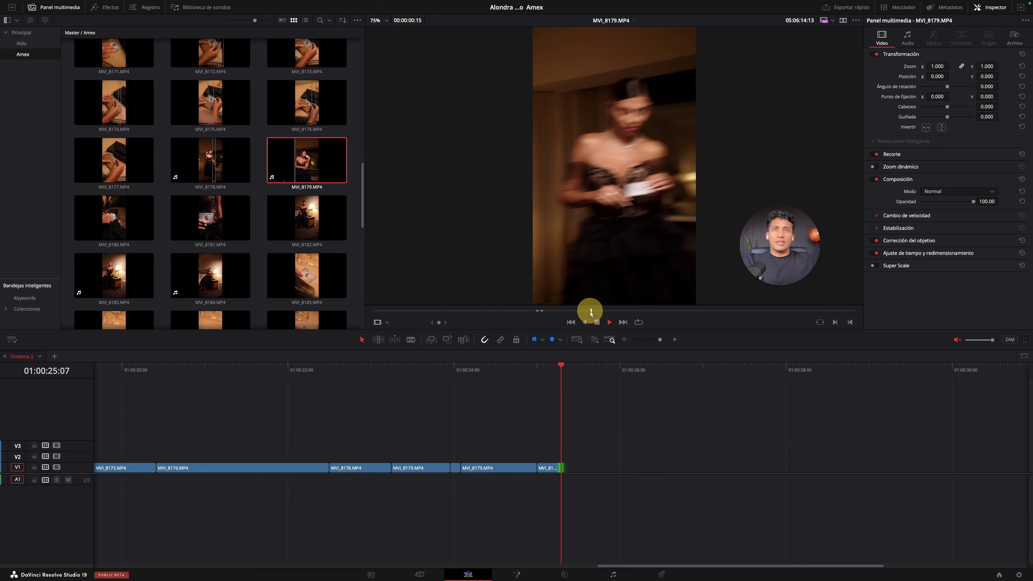
key("space")
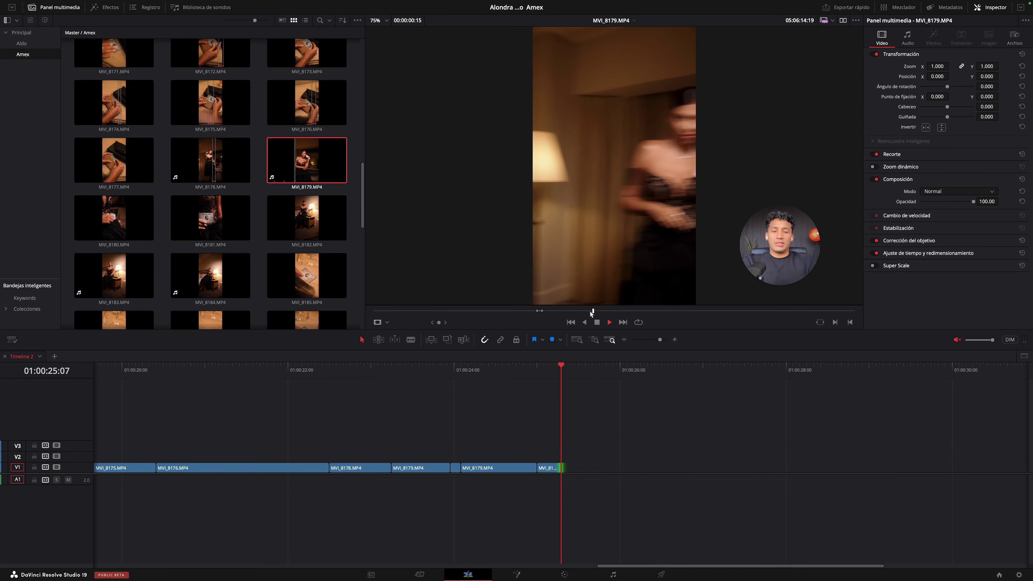
key("i")
key("o")
key("space")
left_click_drag(604, 295, 565, 476)
Step: Review the rest of MVI_8179.MP4 for further usable moments of the woman with the card
left_click(312, 168)
mouse_move(608, 311)
left_mouse_down()
mouse_move(627, 311)
mouse_move(607, 314)
left_mouse_up()
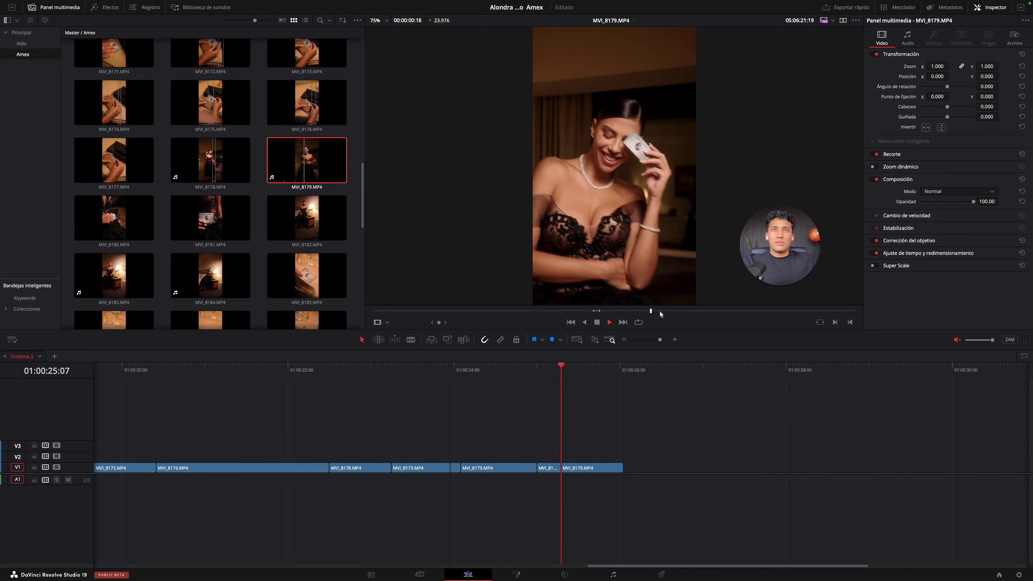
left_click_drag(659, 311, 654, 311)
key("space")
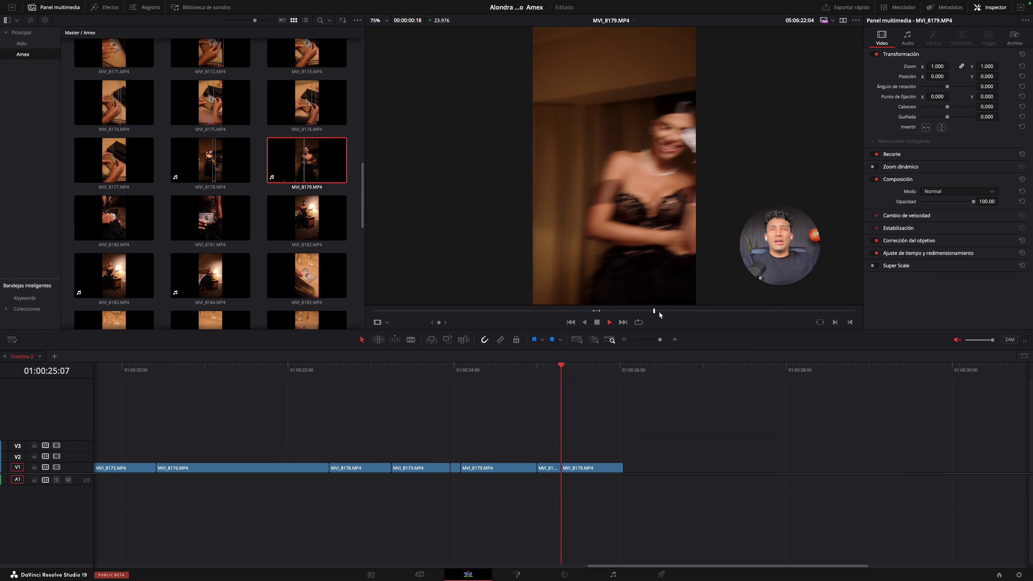
key("space")
key("space")
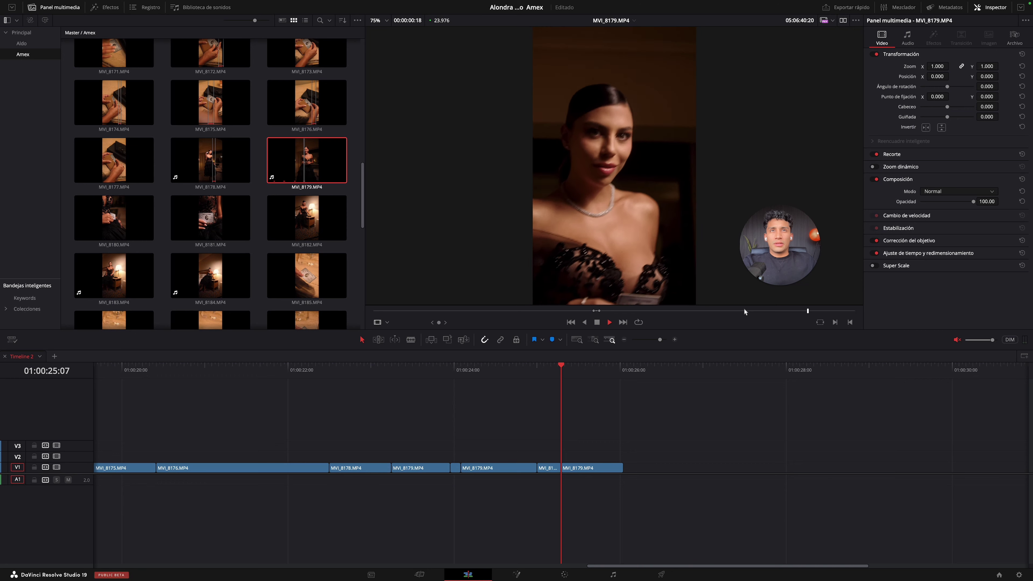
Step: Skim through MVI_8180.MP4 from start to end to compare the close-ups of the card against the black dress
left_click(112, 228)
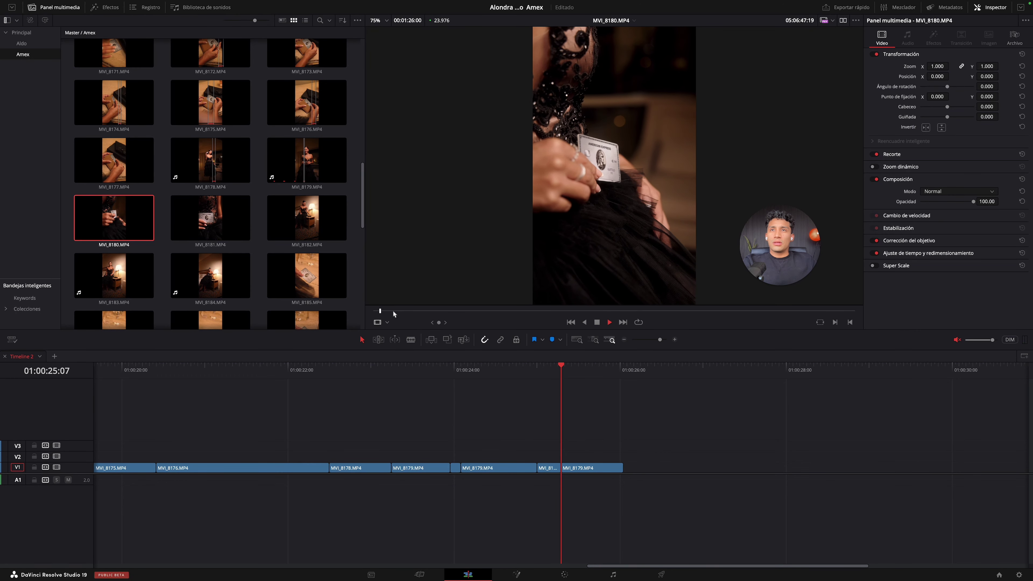
left_click_drag(393, 312, 463, 311)
left_click(383, 312)
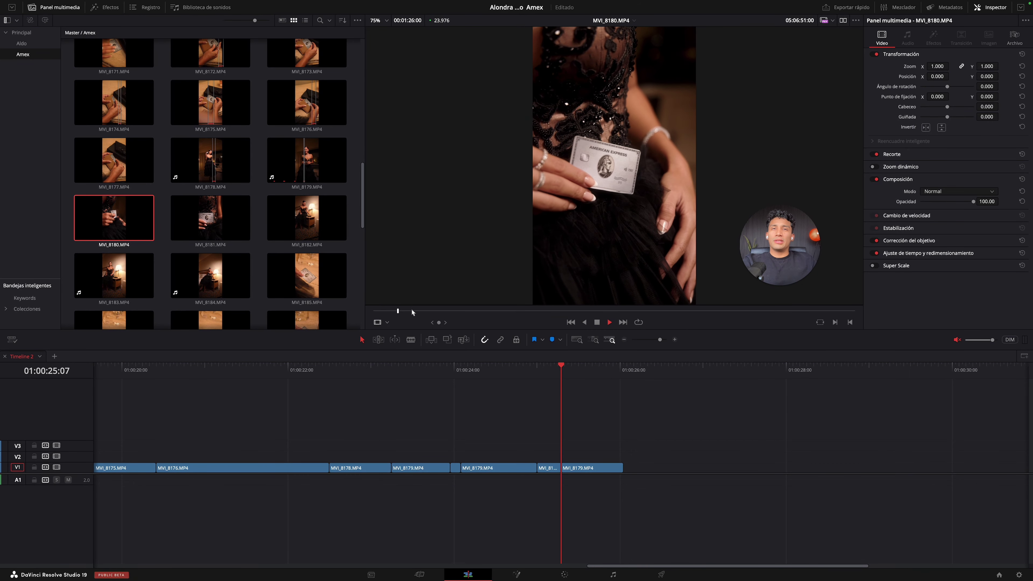
left_click(428, 311)
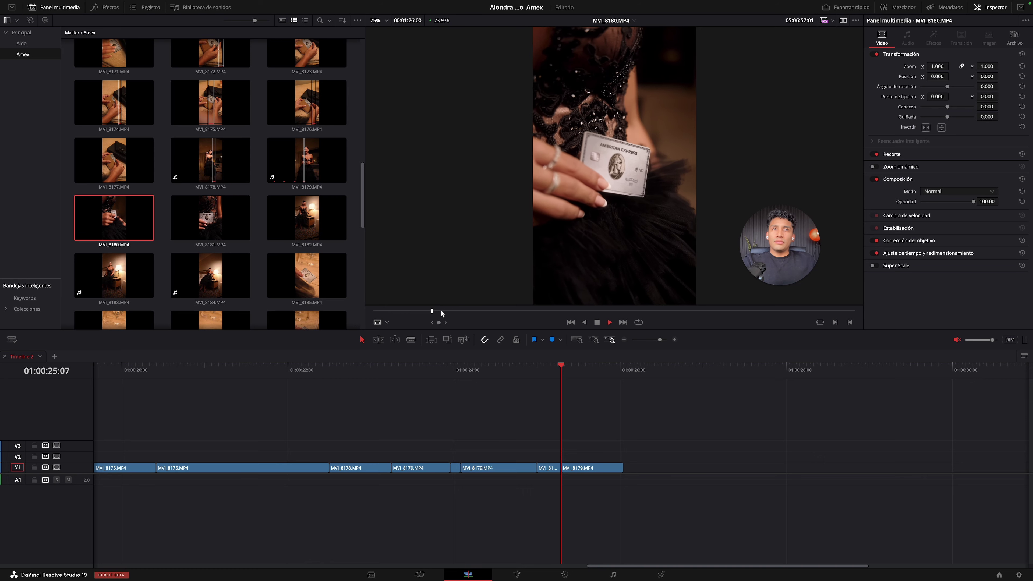
left_click_drag(449, 312, 451, 313)
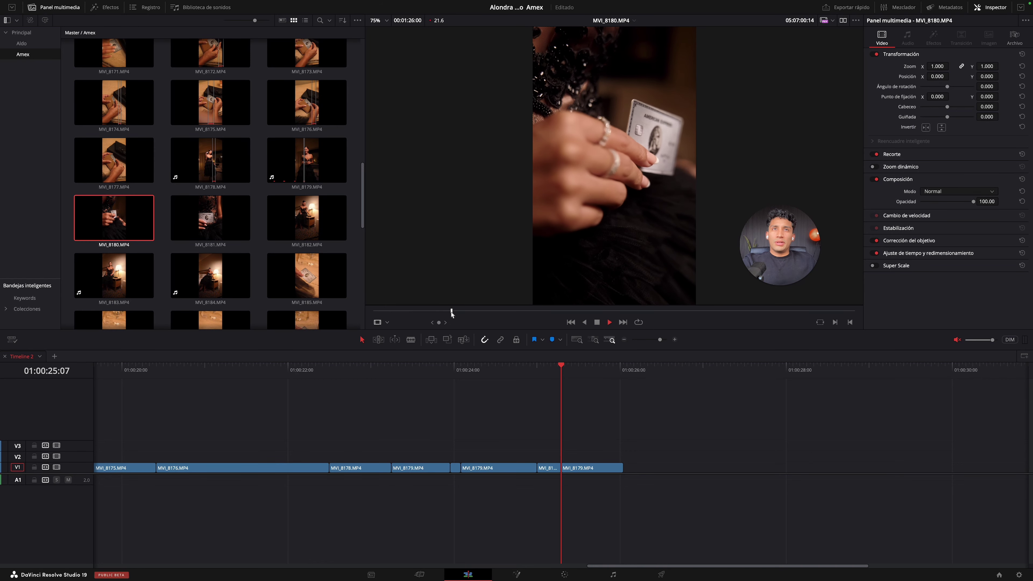
left_click(472, 312)
left_click(489, 310)
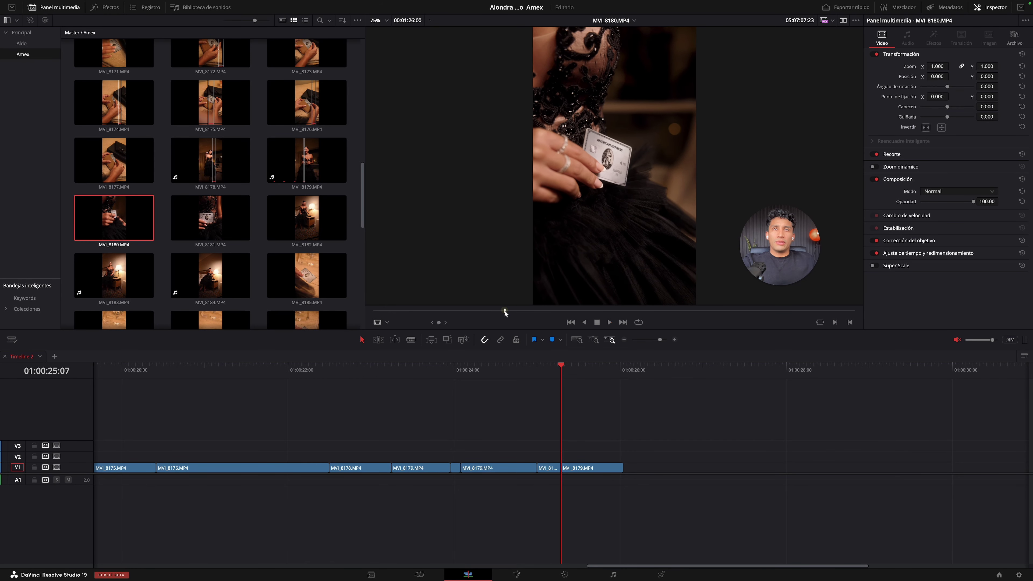
left_click(505, 311)
left_click(525, 311)
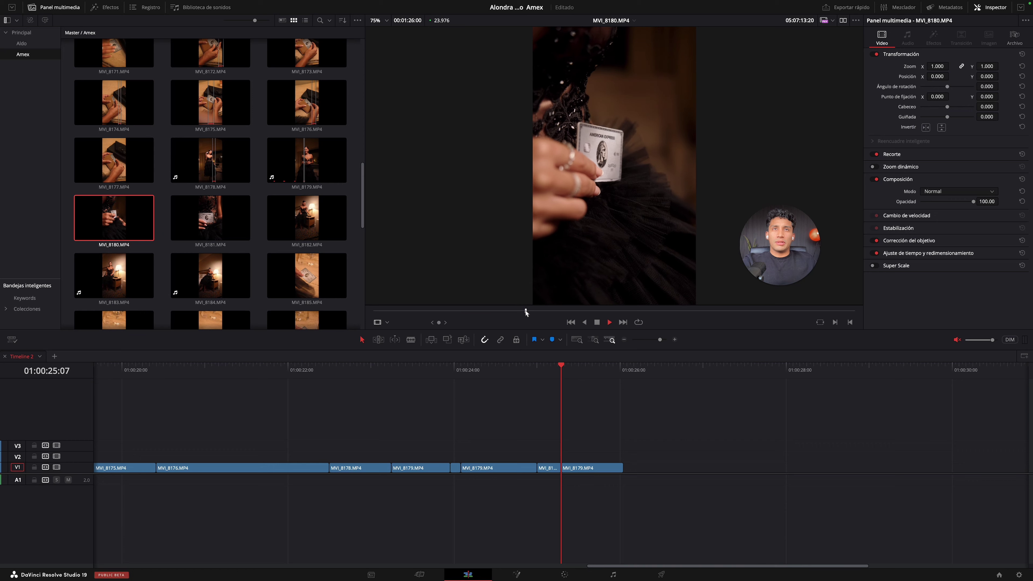
left_click(548, 312)
left_click(700, 312)
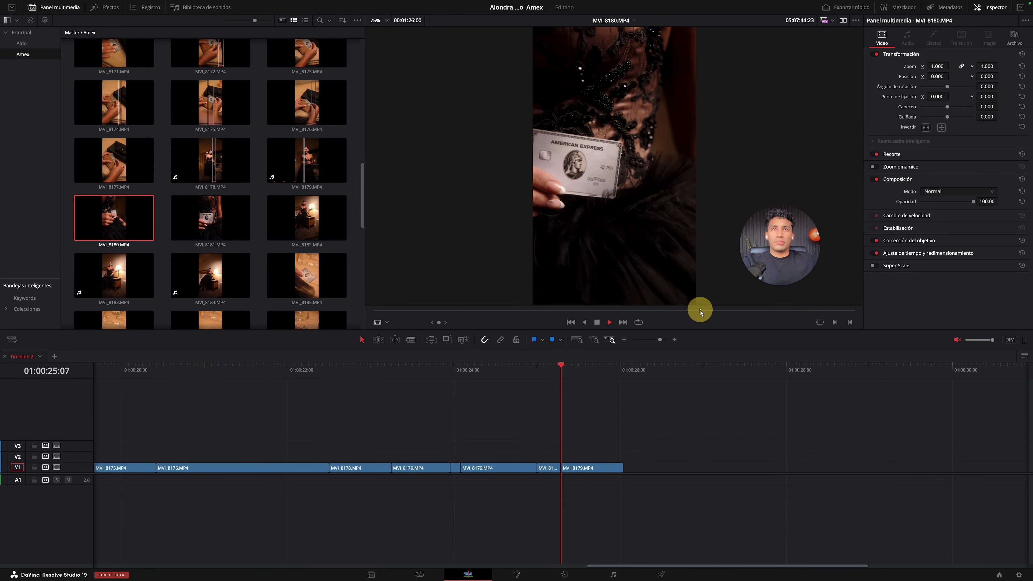
left_click(734, 312)
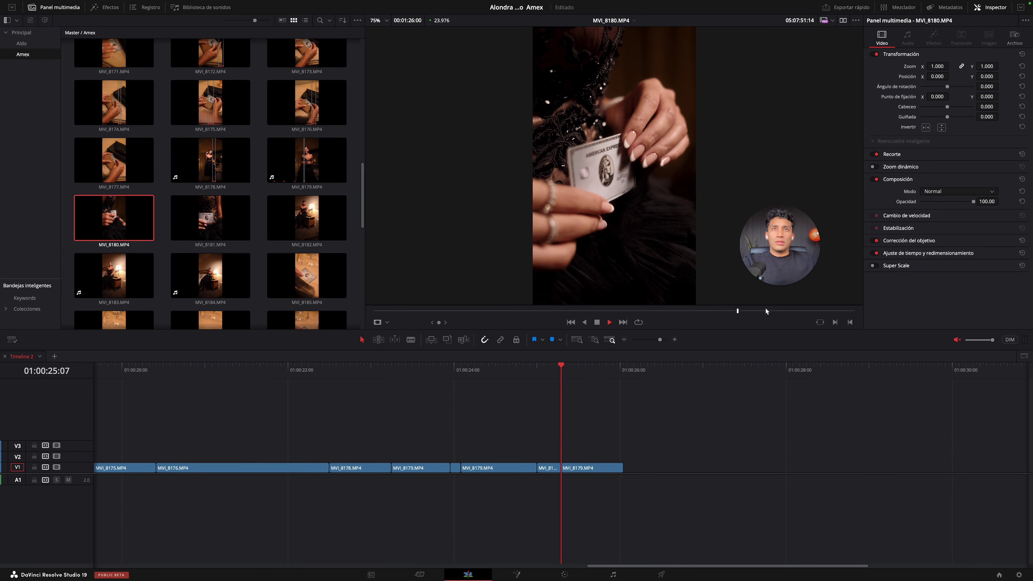
left_click(765, 312)
left_click(798, 312)
left_click(761, 312)
left_click(749, 312)
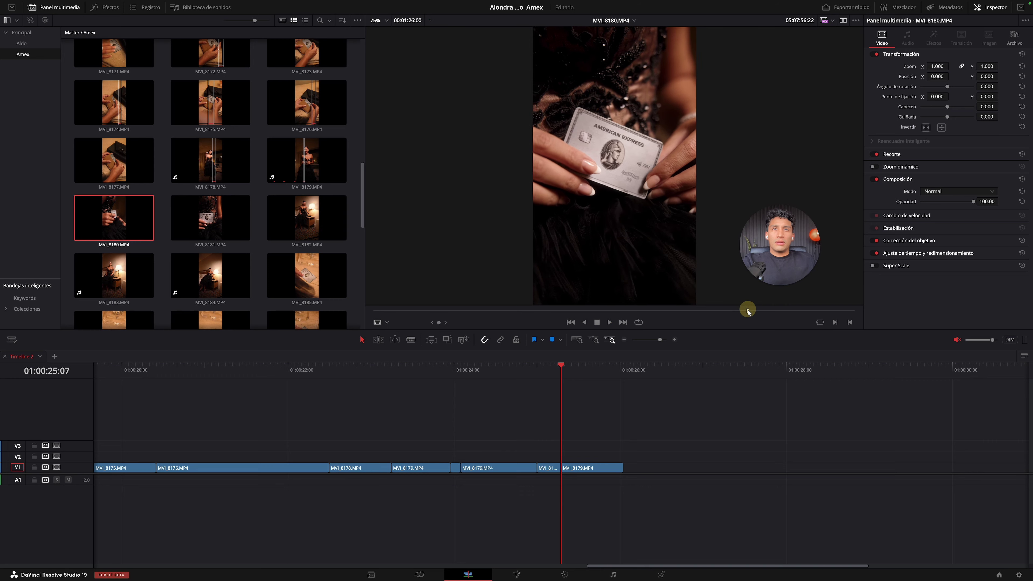
Step: Mark a 21-frame section of MVI_8180.MP4 with the card held in both hands and place it on V1 after the last clip
key("space")
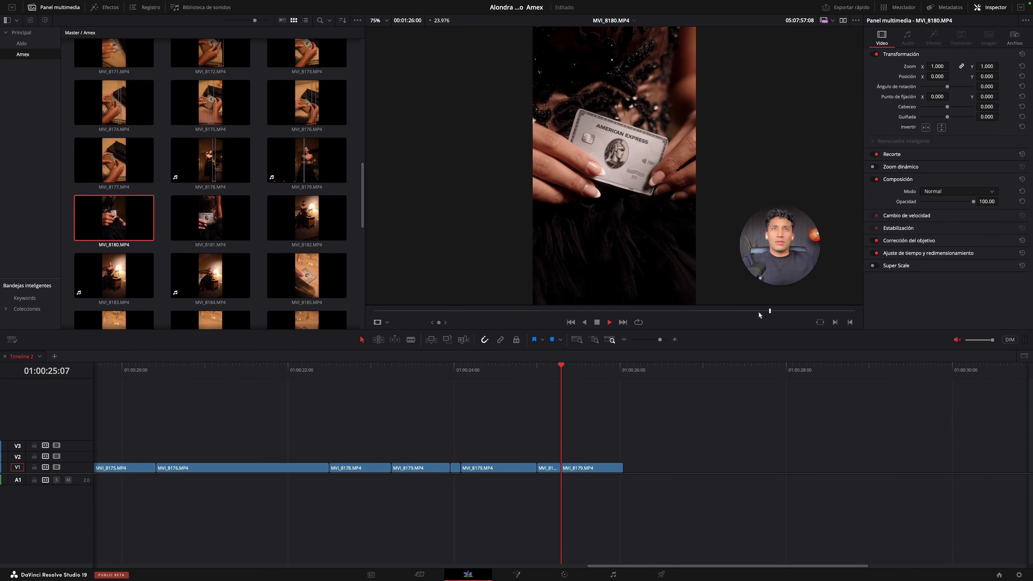
left_click(763, 311)
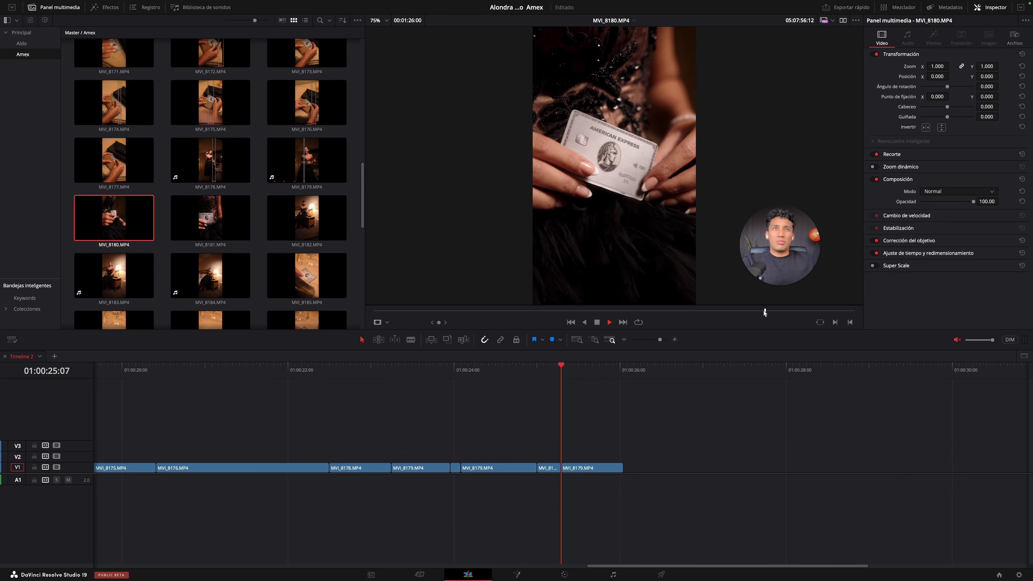
key("i")
key("o")
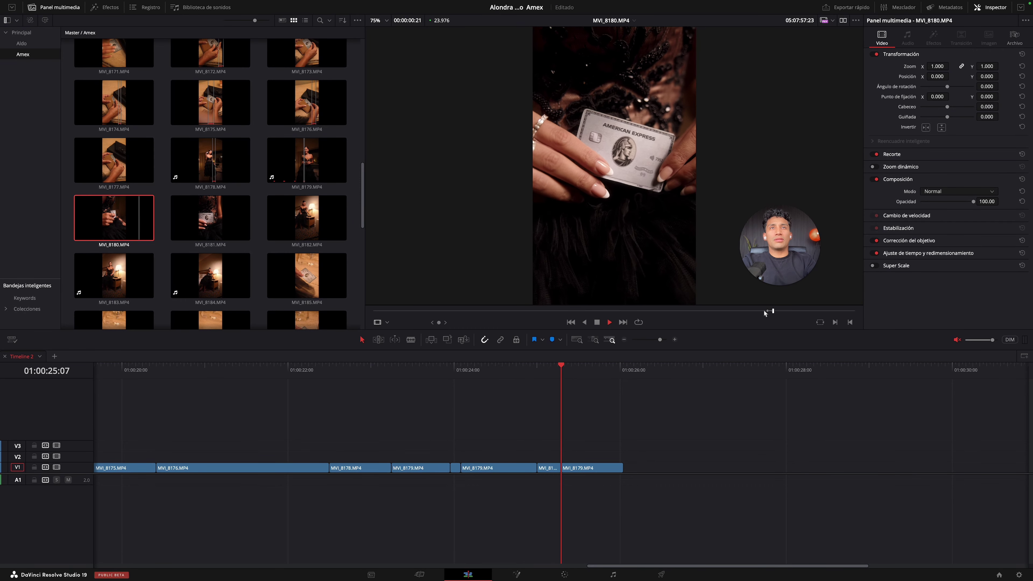
left_click_drag(664, 307, 617, 462)
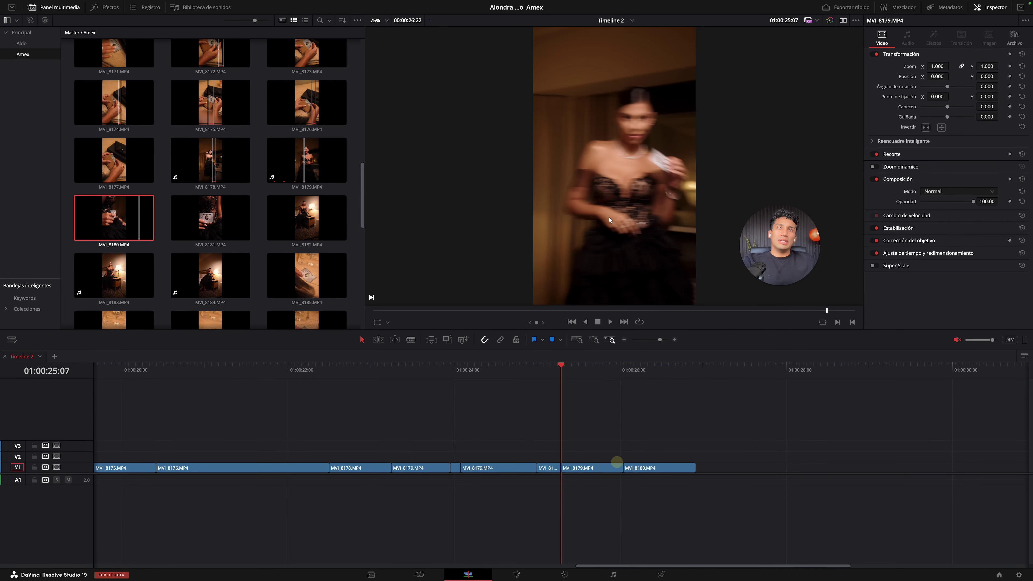
Step: Mark a slightly earlier section of MVI_8180.MP4, around 05:07:55, and add it at the end of V1
double_click(91, 236)
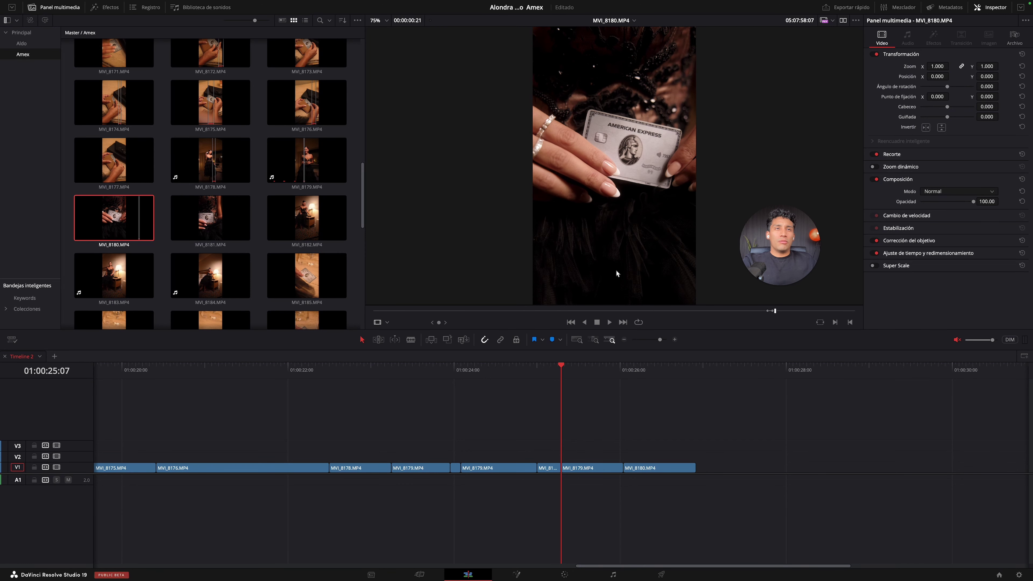
left_click(751, 310)
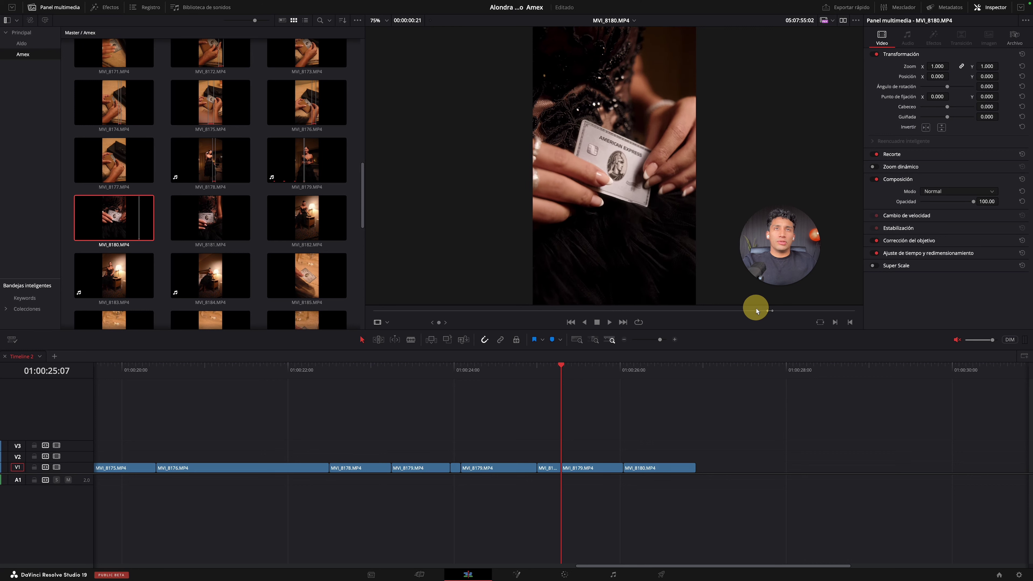
key("space")
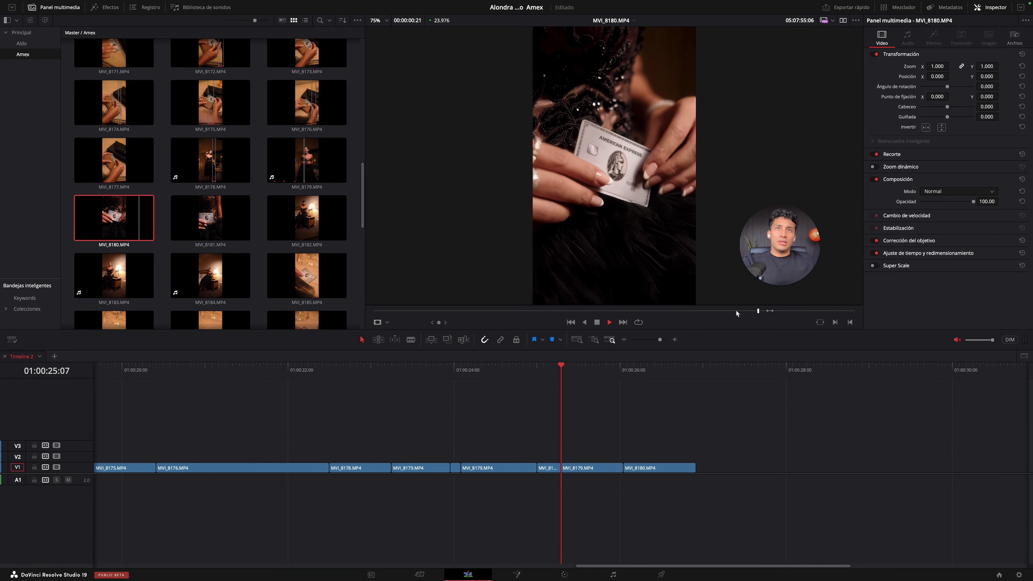
left_click(751, 309)
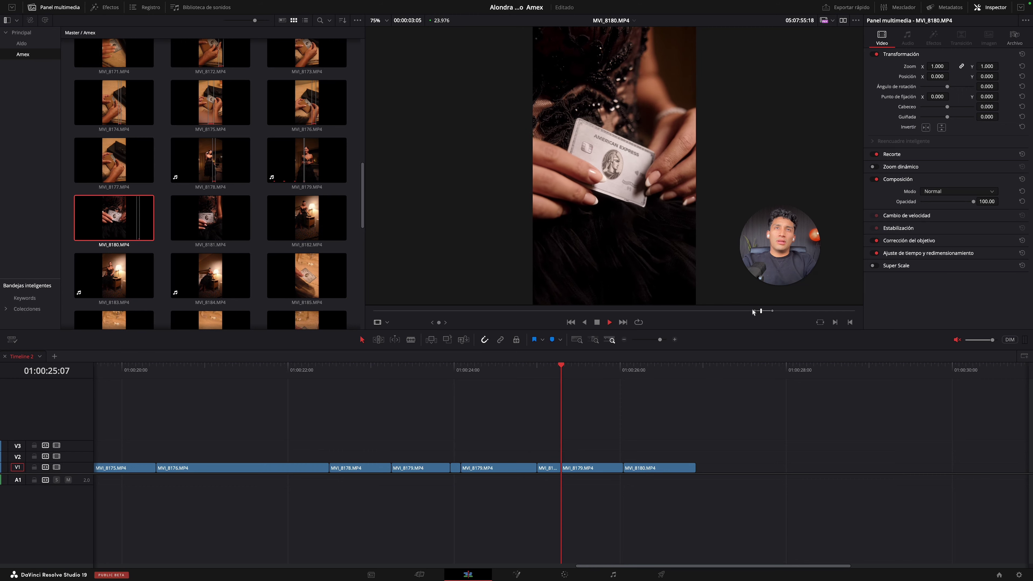
left_click_drag(618, 282, 690, 482)
Step: Mark a section of 1 second 5 frames early in MVI_8181.MP4 and place it on V1 after the last MVI_8180.MP4 clip
double_click(131, 218)
left_click_drag(537, 311, 423, 308)
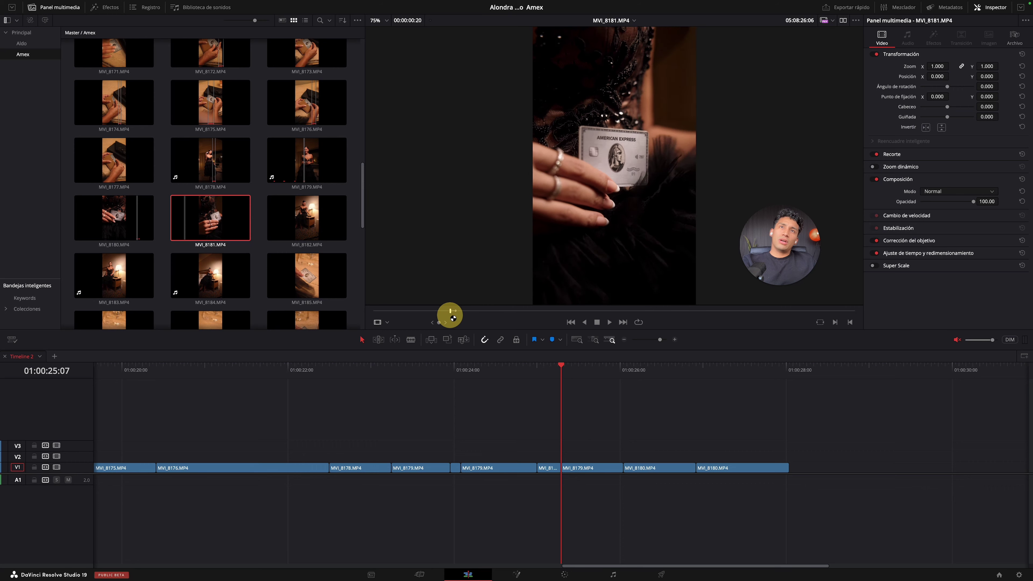
left_click_drag(469, 311, 755, 325)
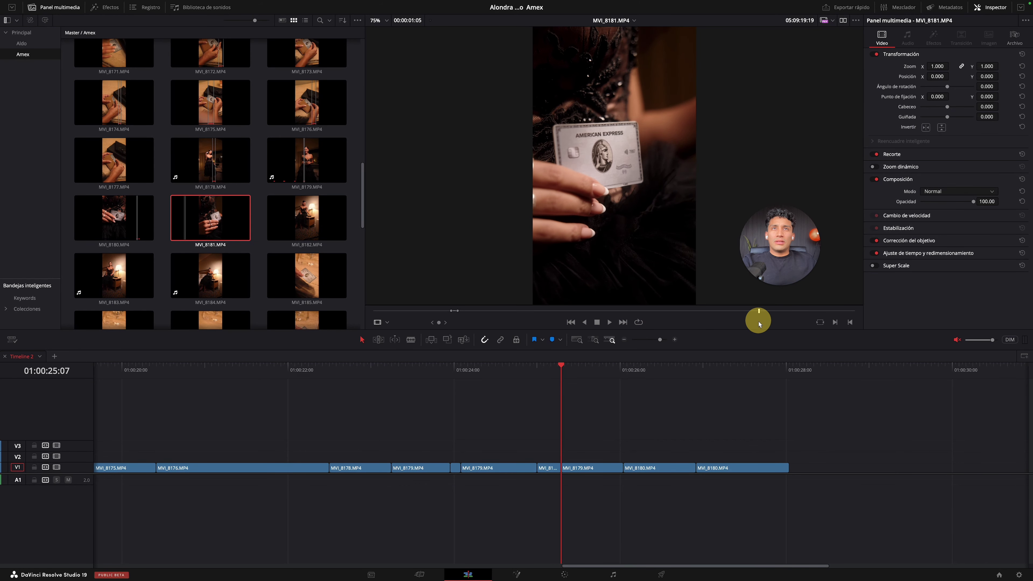
left_click_drag(755, 325, 793, 468)
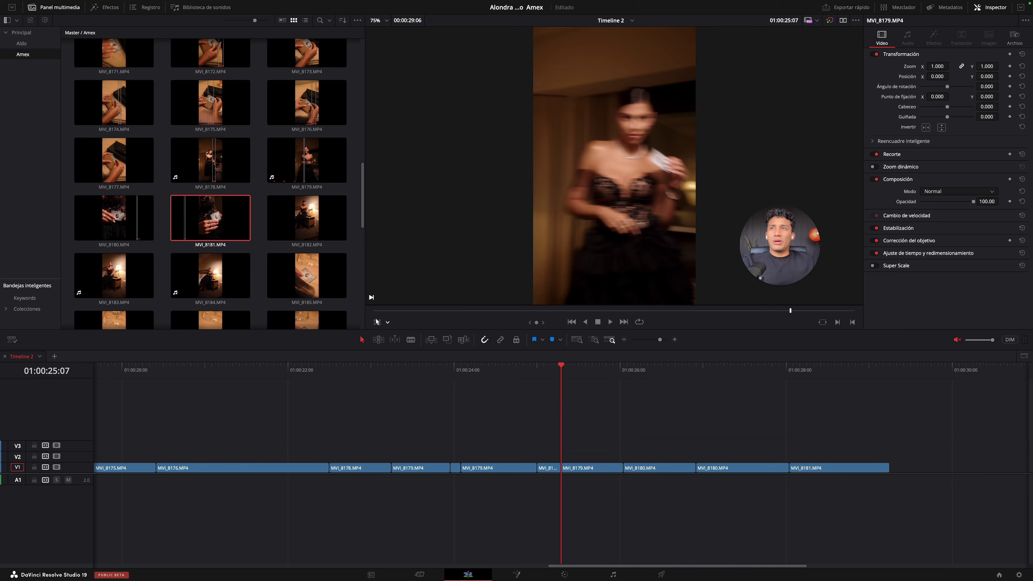
Step: Mark a section of 1 second 14 frames ending around 05:09:20 in MVI_8181.MP4 and append it to V1
double_click(222, 227)
left_click_drag(735, 310, 764, 310)
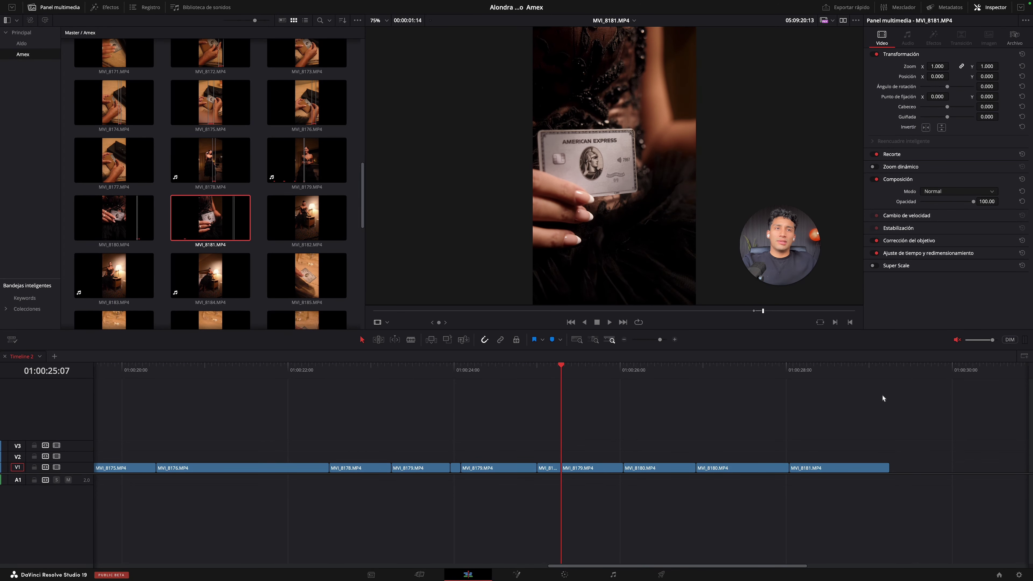
scroll(881, 394, "right", 3)
left_click_drag(629, 305, 830, 468)
scroll(919, 462, "right", 10)
Step: Mark a 23-frame section near the end of MVI_8181.MP4, around 05:09:32, and place it on V1 after the last clip
double_click(196, 211)
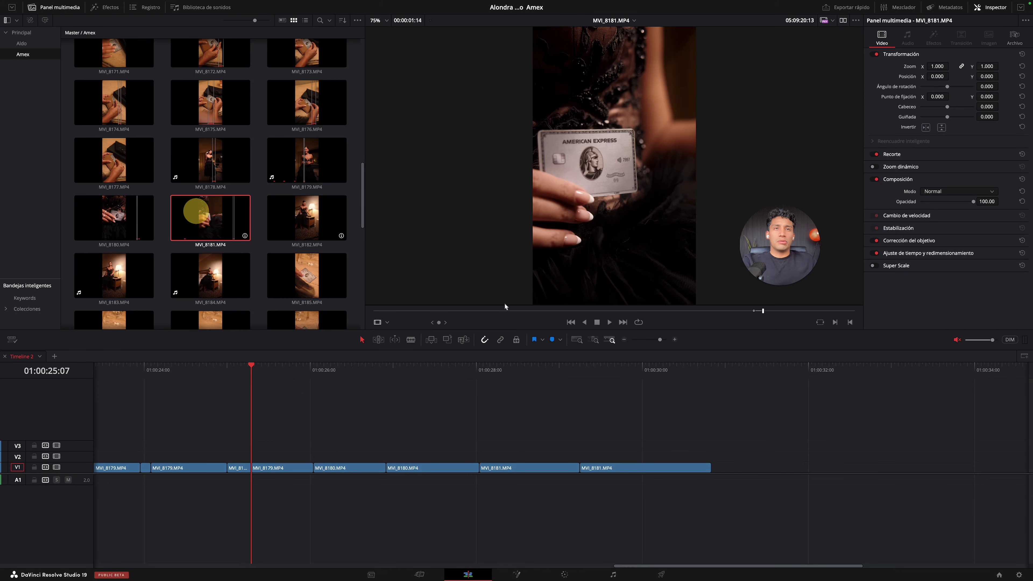
left_click_drag(786, 311, 822, 312)
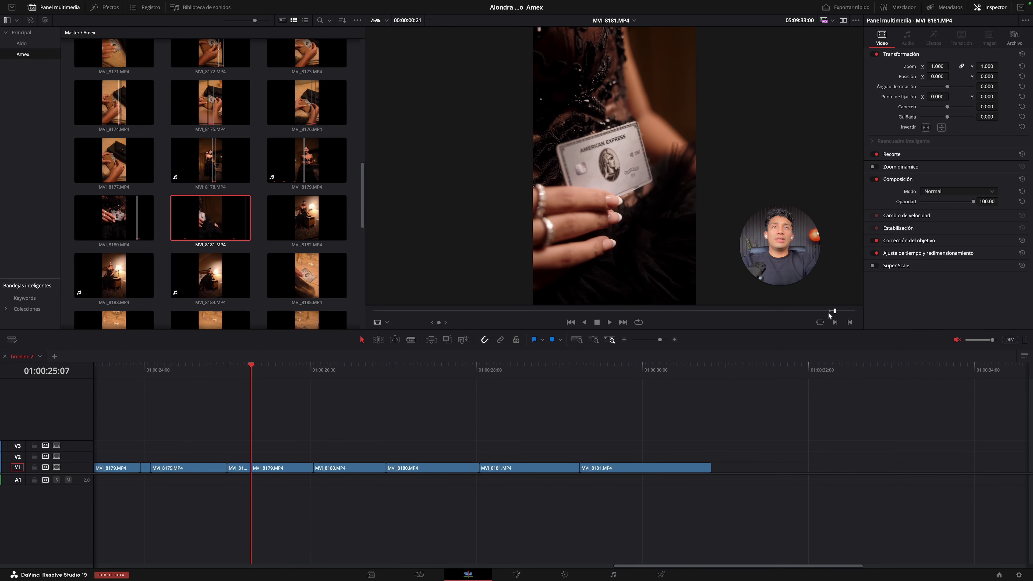
key("space")
left_click_drag(829, 314, 827, 322)
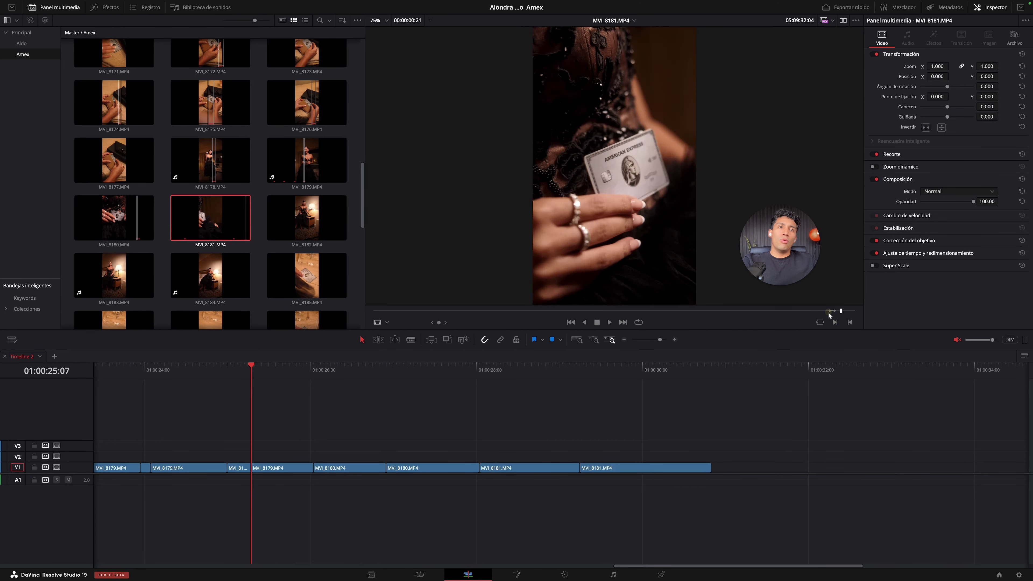
left_click(828, 315)
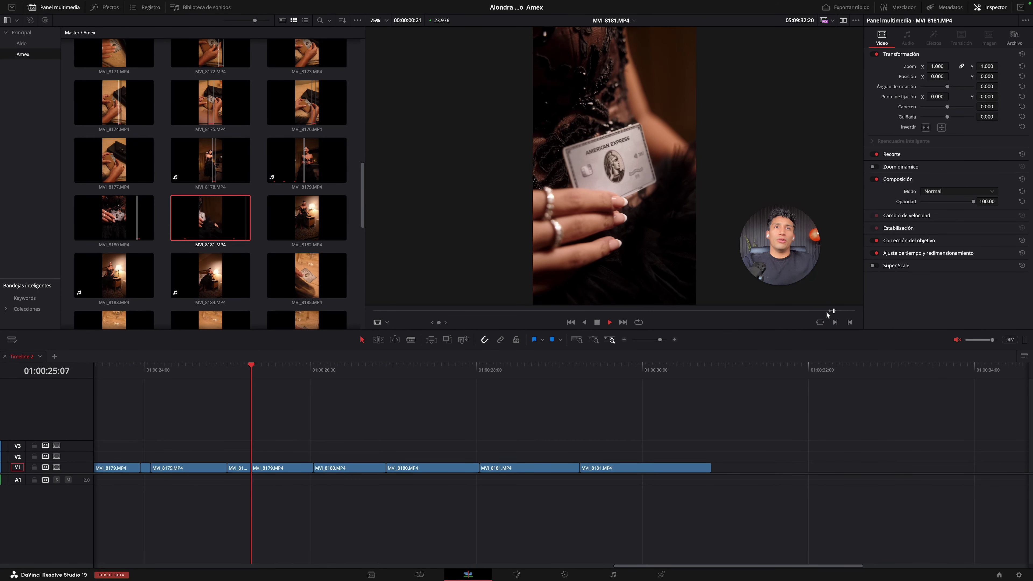
left_click(828, 315)
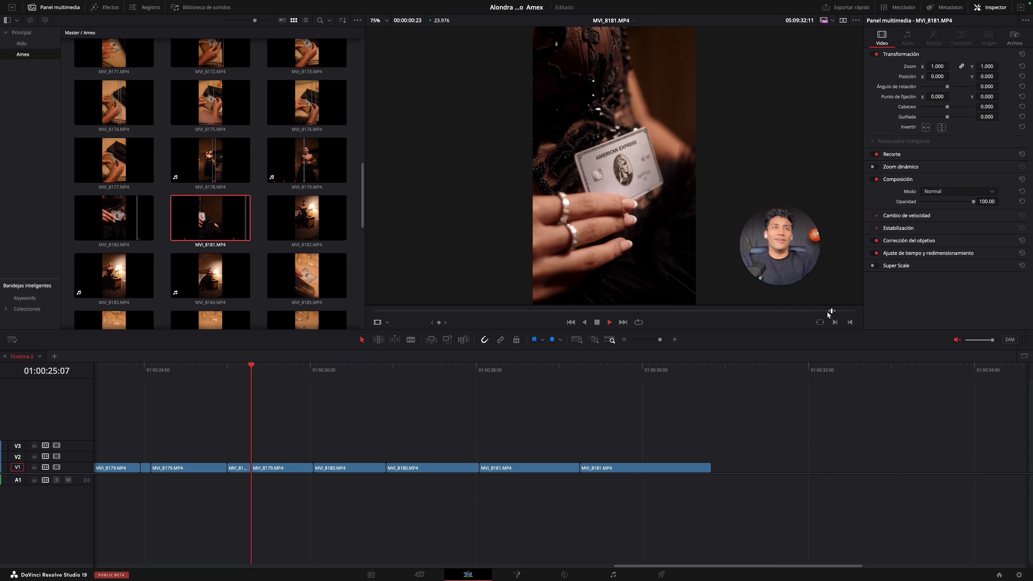
left_click_drag(548, 193, 709, 473)
left_click(624, 340)
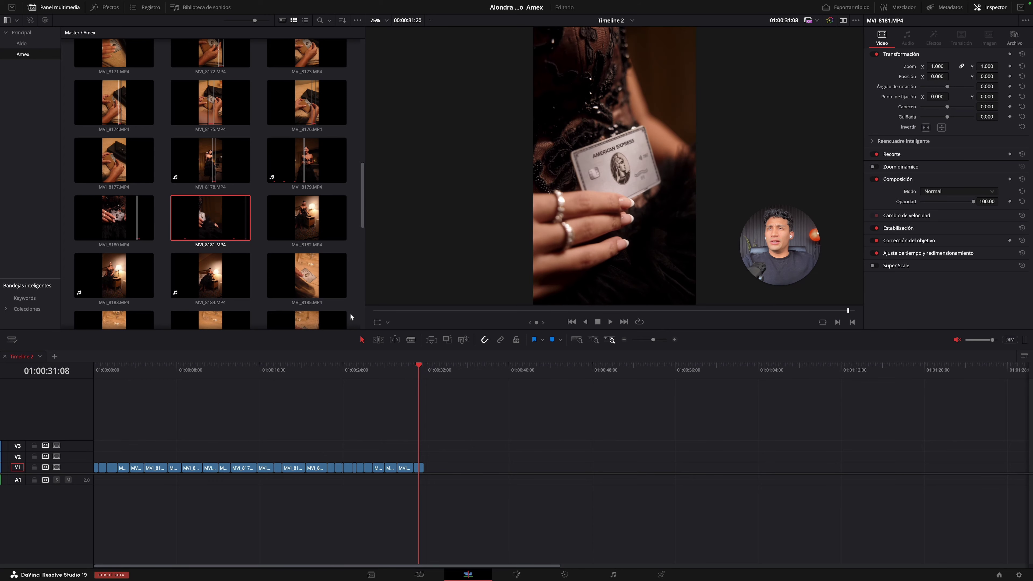
Step: Skim through MVI_8182.MP4 to look for a usable moment
scroll(282, 229, "down", 3)
double_click(311, 98)
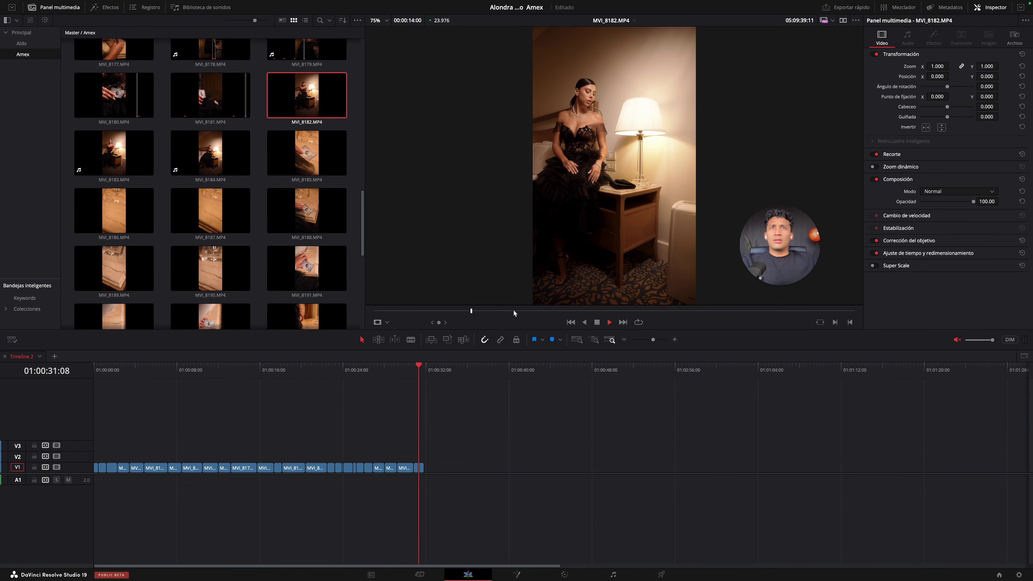
left_click(515, 311)
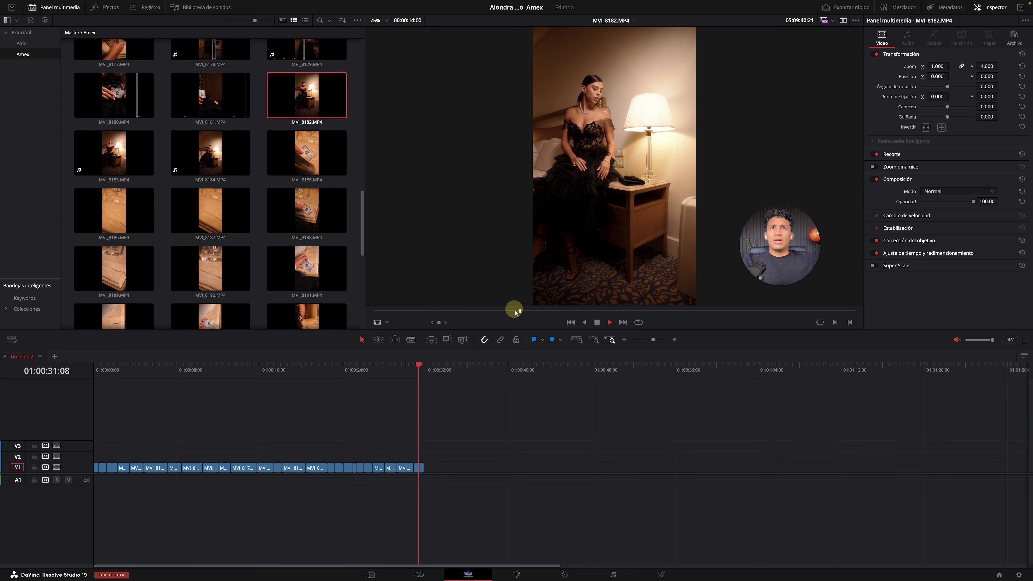
left_click(590, 311)
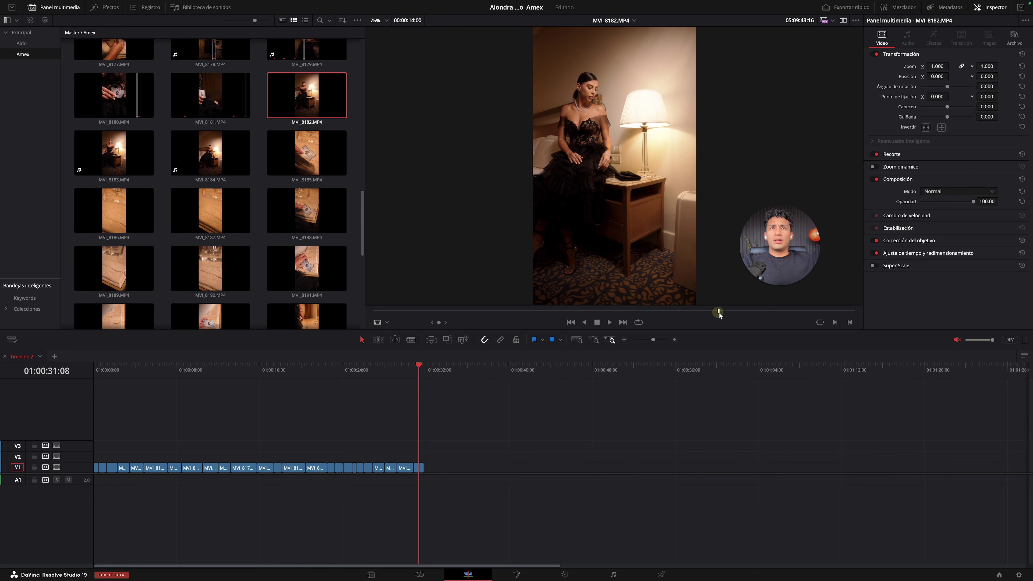
left_click(775, 311)
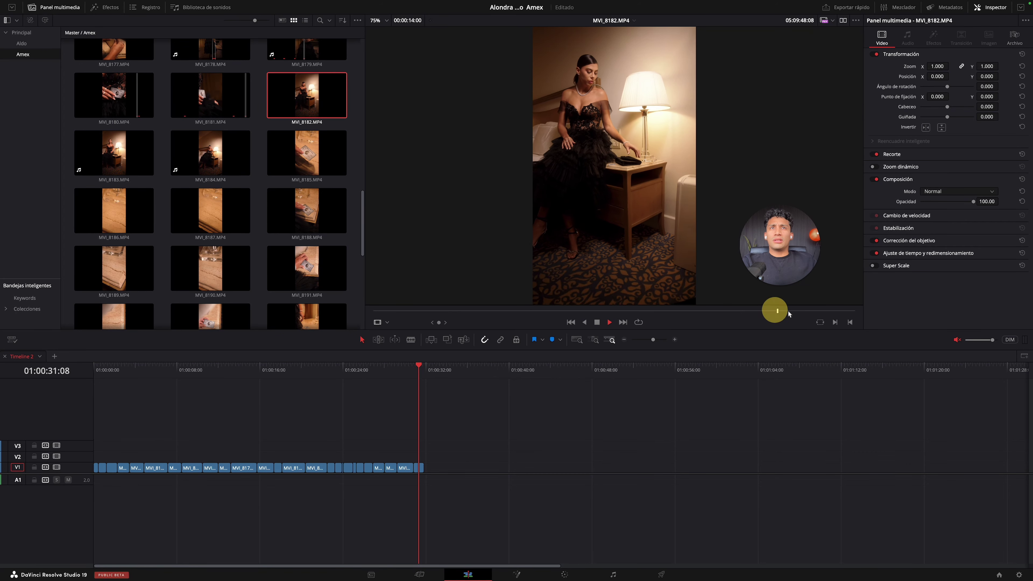
Step: Mark a section of 1 second 11 frames ending around 05:09:55 in MVI_8183.MP4 and append it to V1
left_click(85, 157)
key("space")
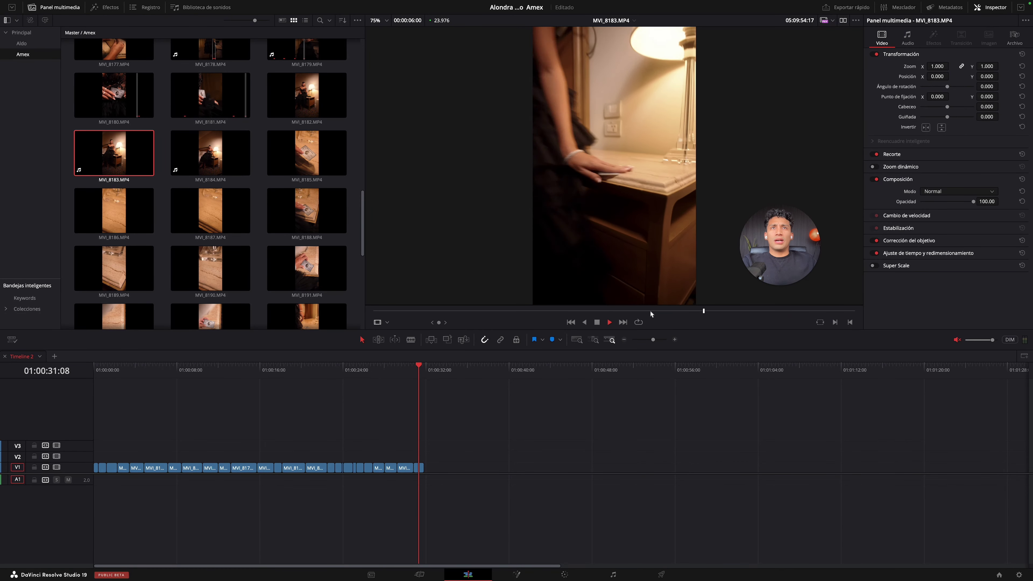
left_click_drag(629, 310, 592, 310)
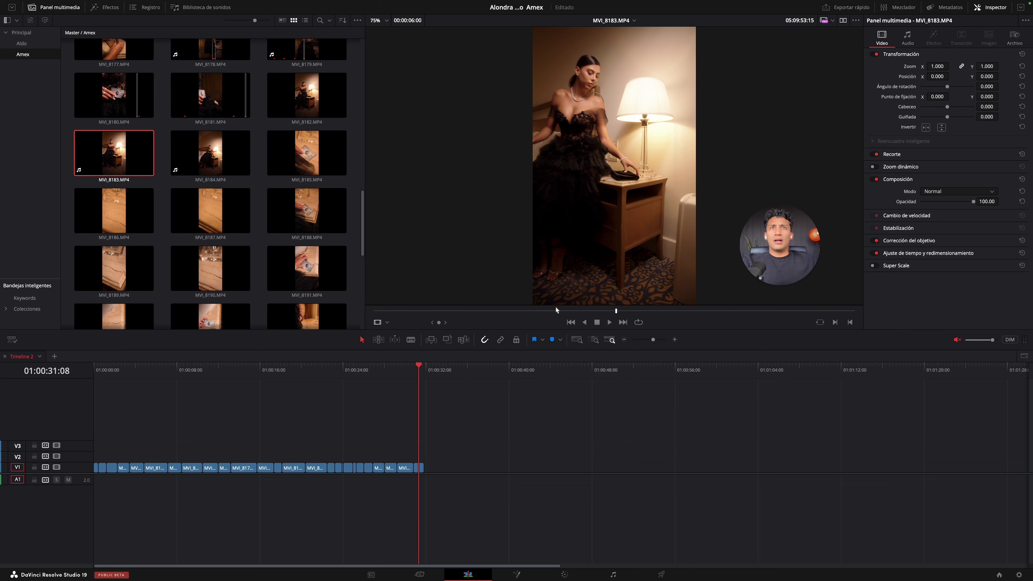
key("i")
key("o")
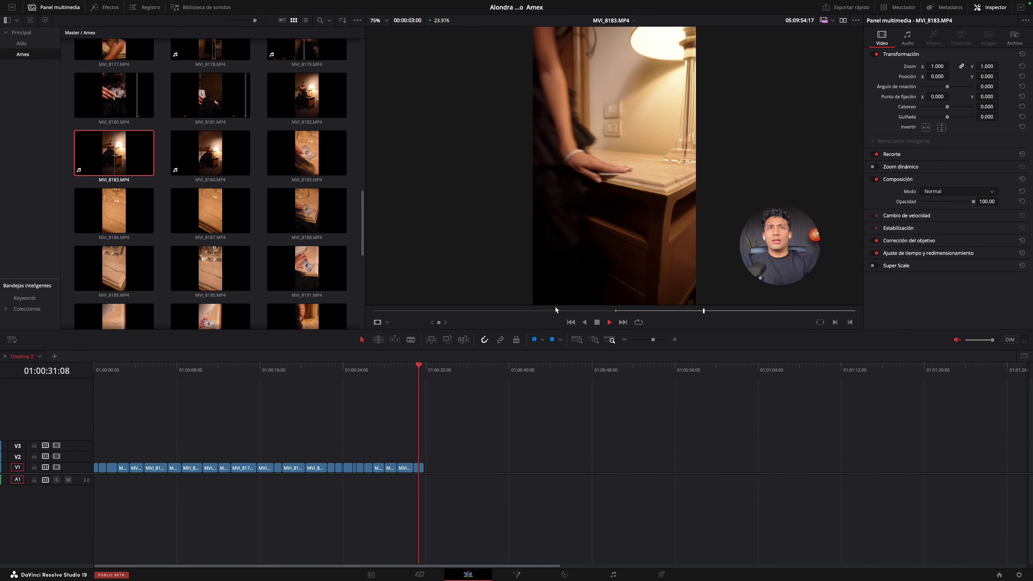
key("space")
key("o")
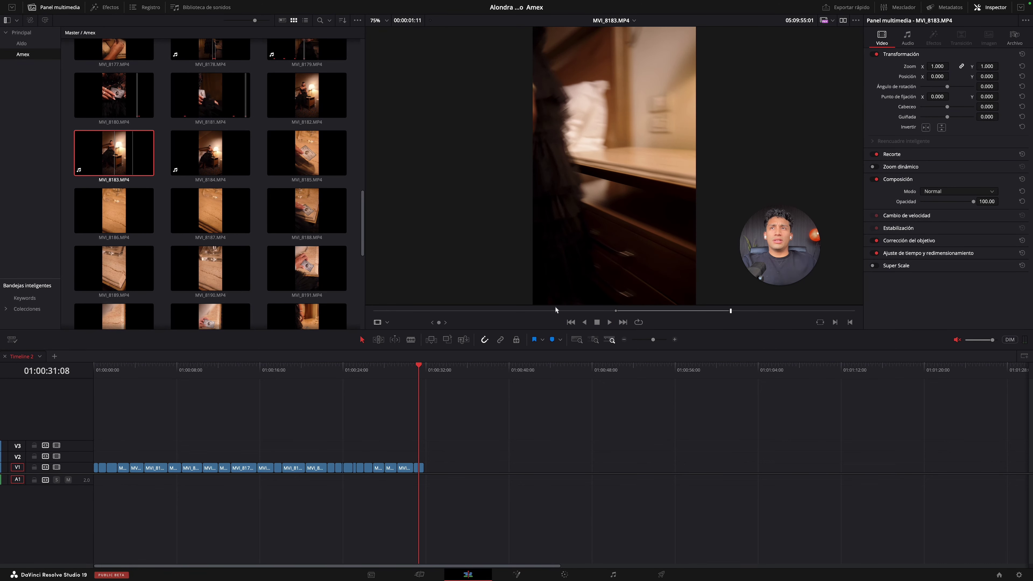
left_click_drag(588, 284, 430, 474)
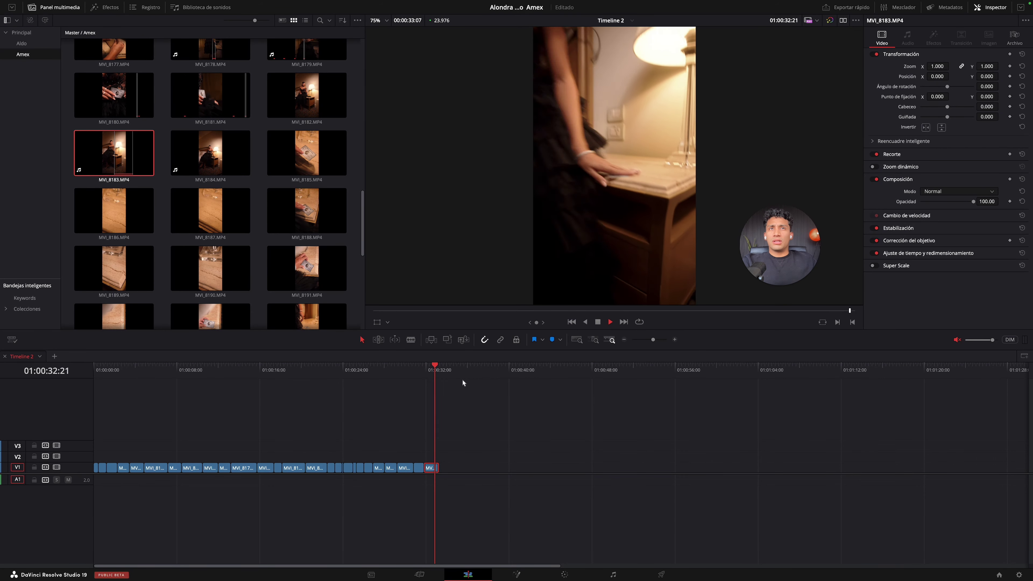
Step: Mark a section of MVI_8184.MP4 starting at 05:10:00:06 and place it on V1 after the MVI_8183.MP4 clip
scroll(461, 379, "right", 2)
left_click(210, 153)
key("space")
key("space")
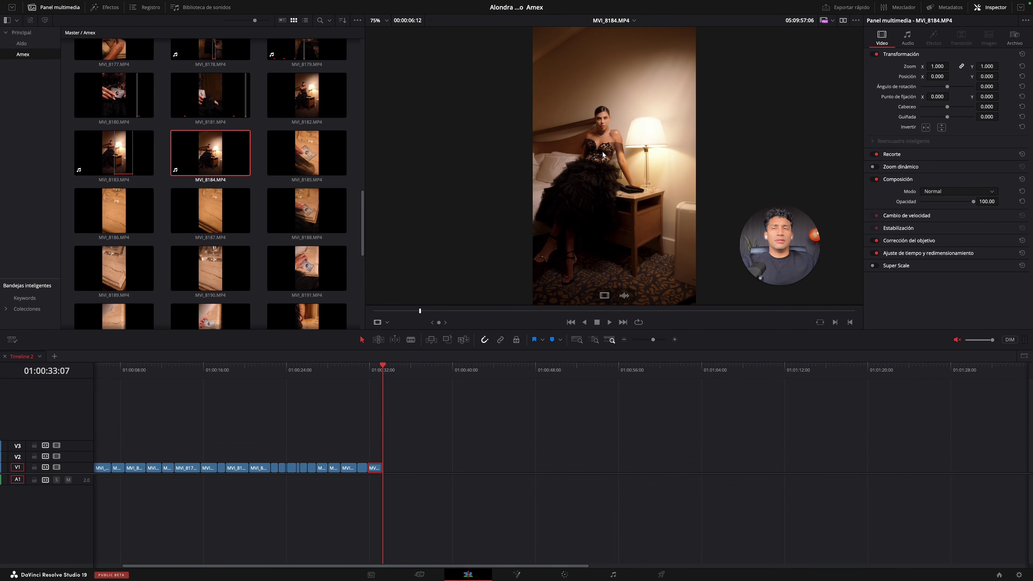
left_click_drag(423, 310, 644, 326)
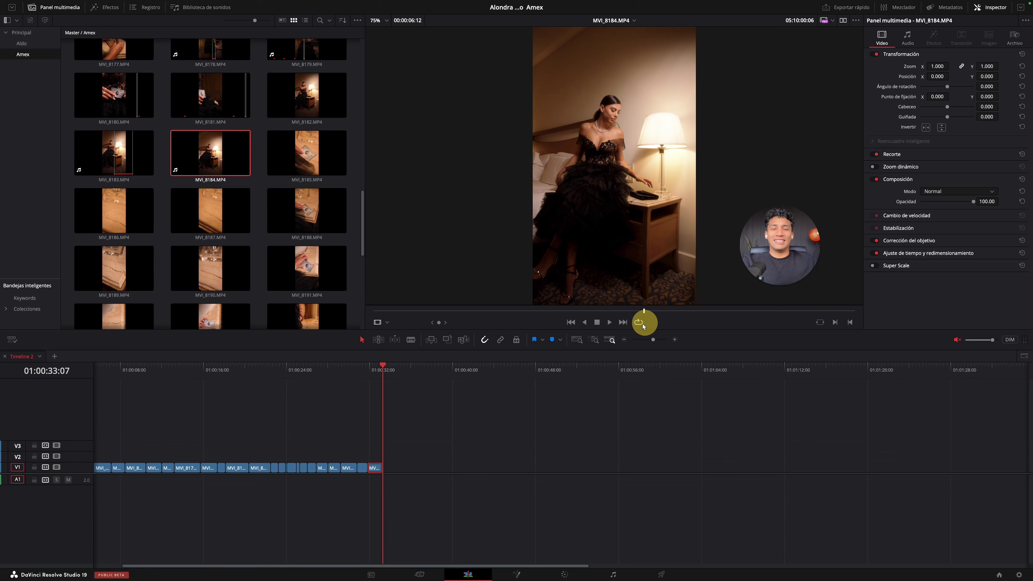
key("i")
left_click(772, 311)
key("o")
left_click_drag(604, 295, 383, 484)
Step: Compare the opening frames of the MVI_8183.MP4 and MVI_8184.MP4 clips on the timeline
left_click_drag(372, 369, 370, 372)
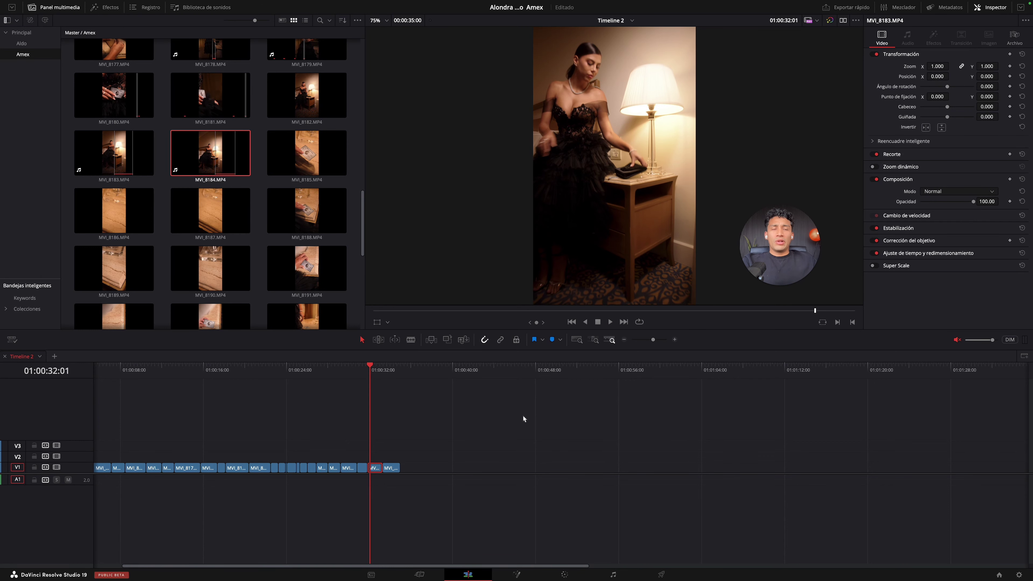
left_click(675, 341)
scroll(714, 411, "right", 2)
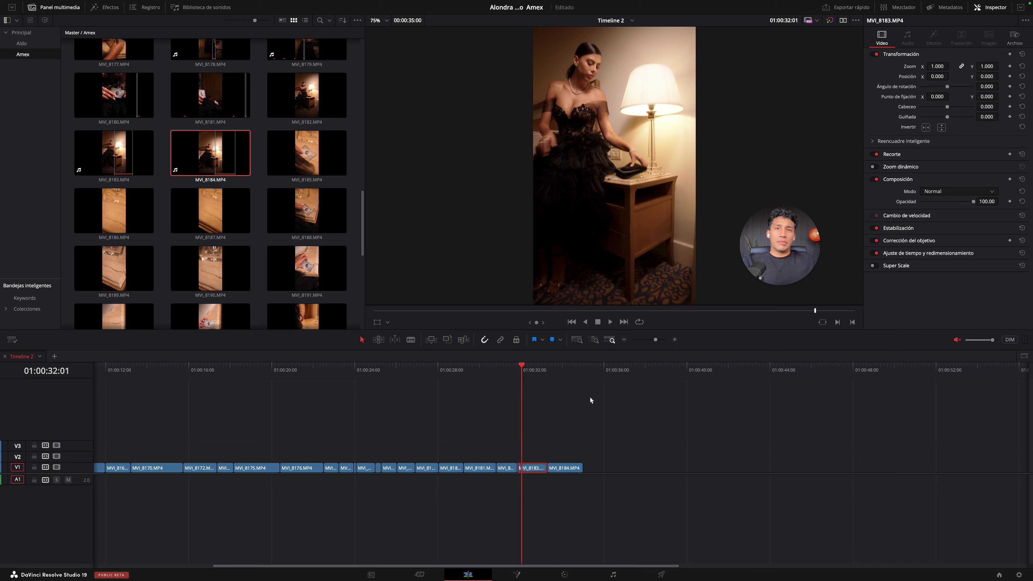
scroll(590, 398, "right", 4)
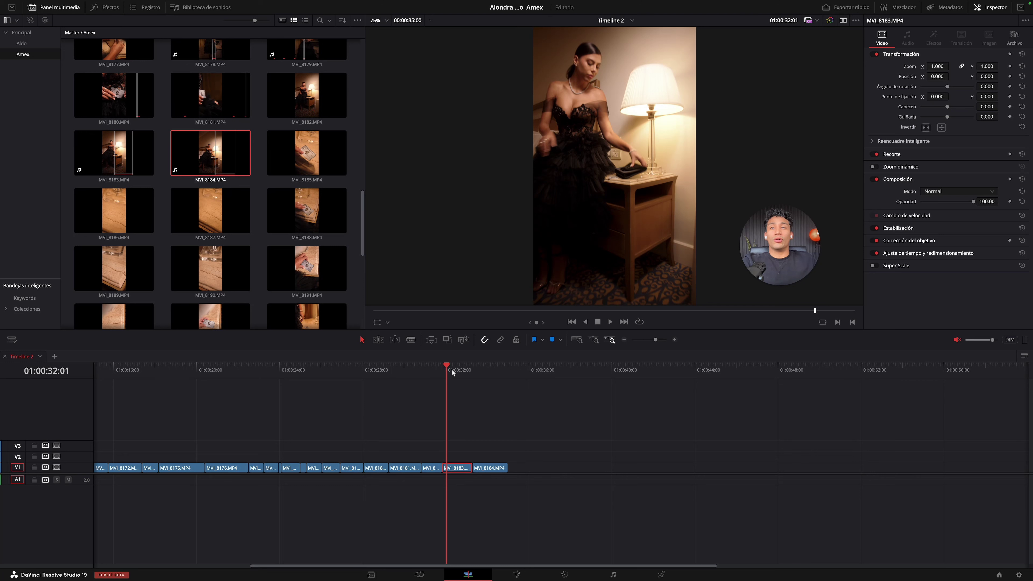
left_click(472, 371)
left_click(472, 376)
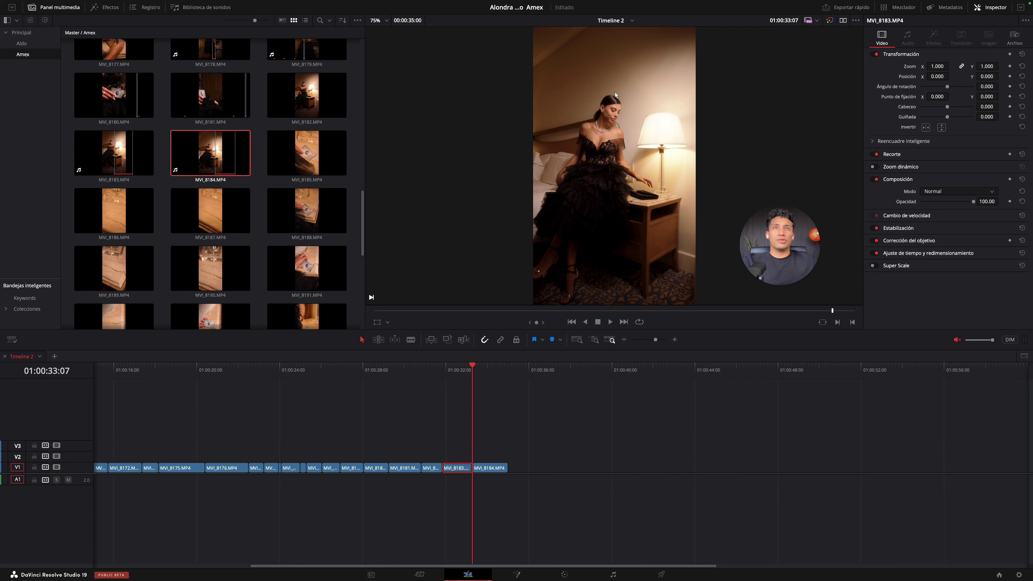
left_click(442, 375)
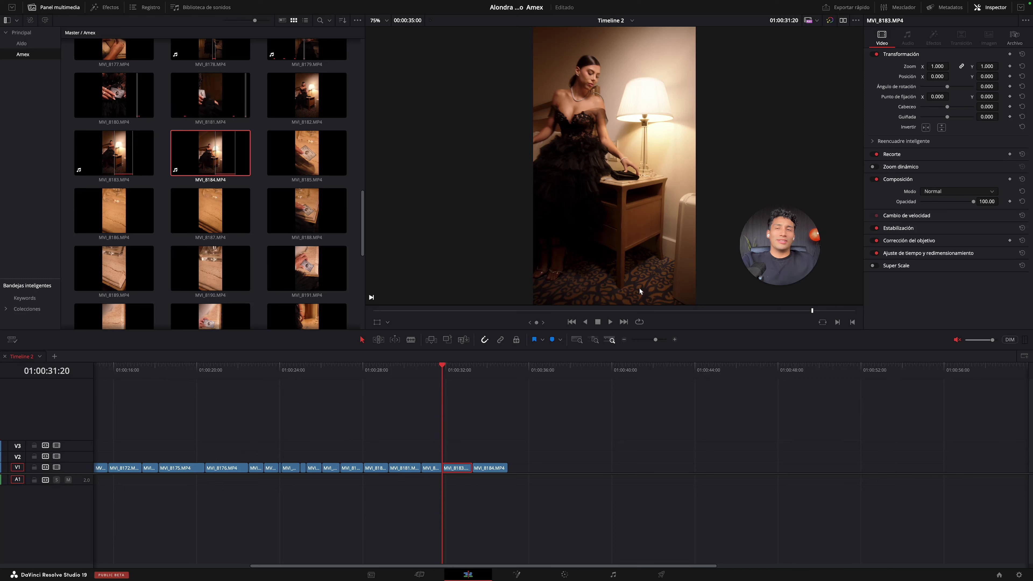
Step: Delete the MVI_8183.MP4 clip from V1 and move the MVI_8184.MP4 clip back against the last MVI_8181.MP4 clip, checking playback
key("BackSpace")
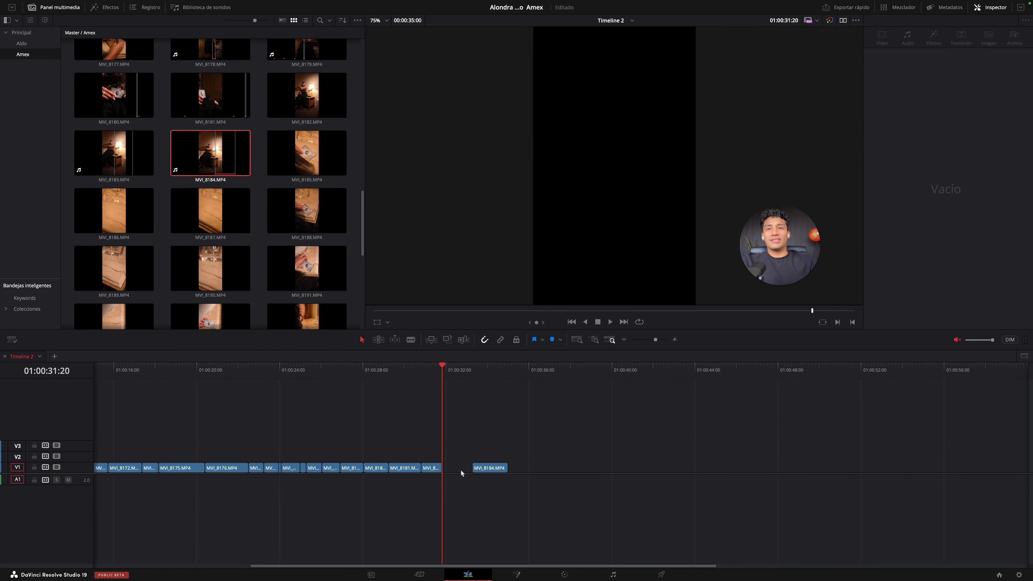
left_click_drag(481, 470, 450, 471)
key("space")
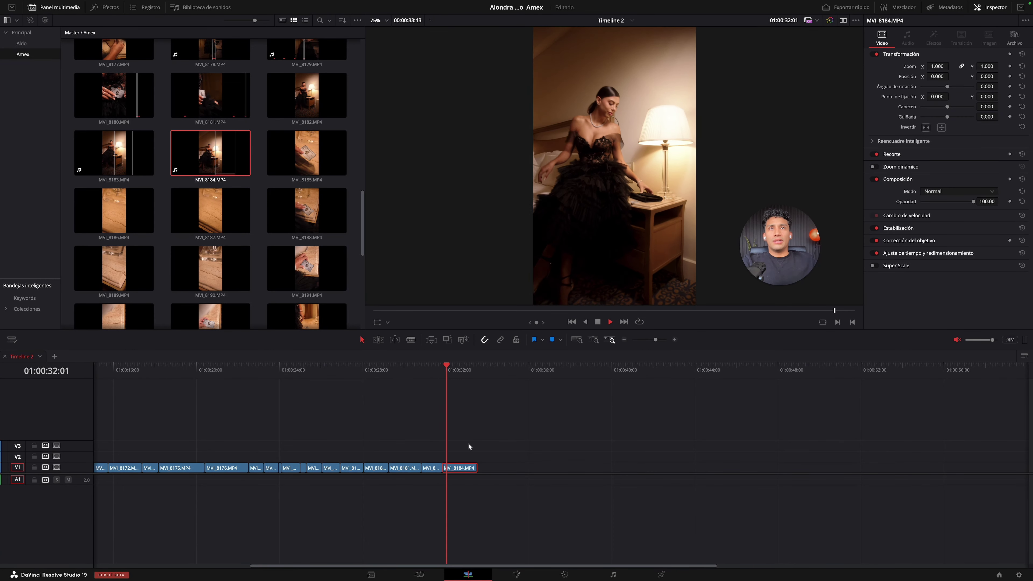
left_click(445, 374)
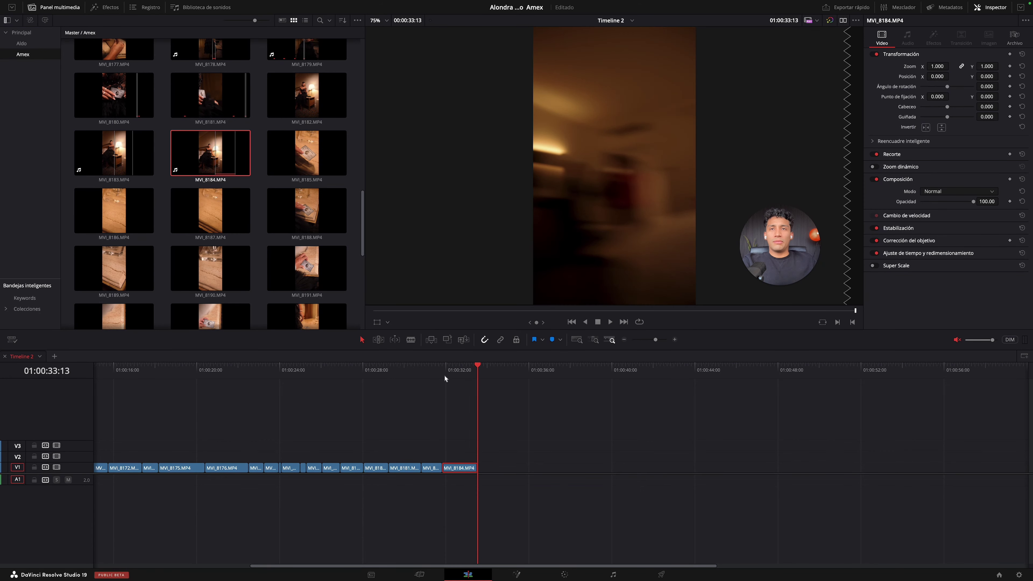
left_click(454, 373)
Step: Review MVI_8185.MP4, MVI_8186.MP4, MVI_8191.MP4 and MVI_8192.MP4 for usable moments of the card on the marble table
double_click(307, 153)
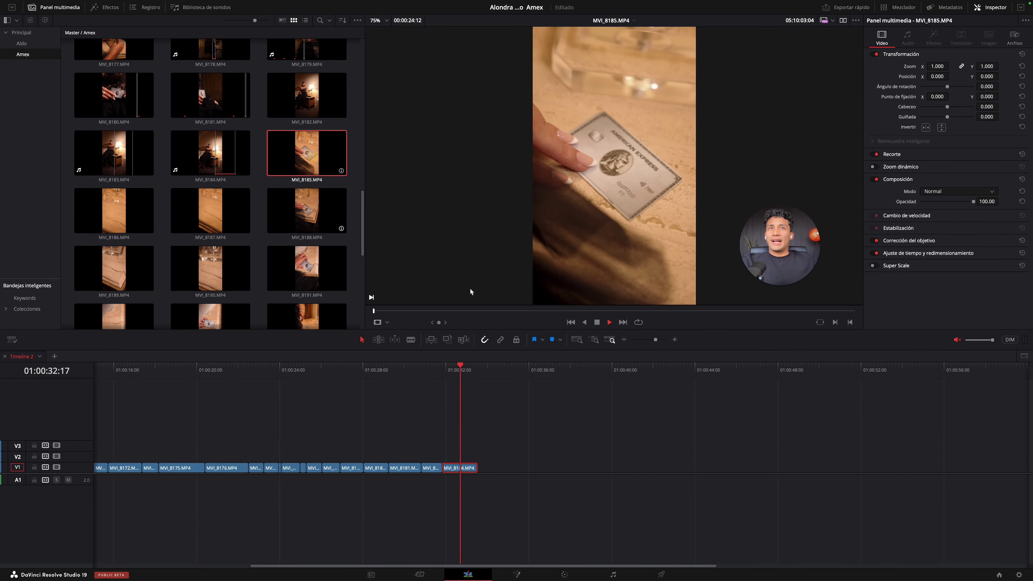
left_click(575, 308)
left_click(796, 310)
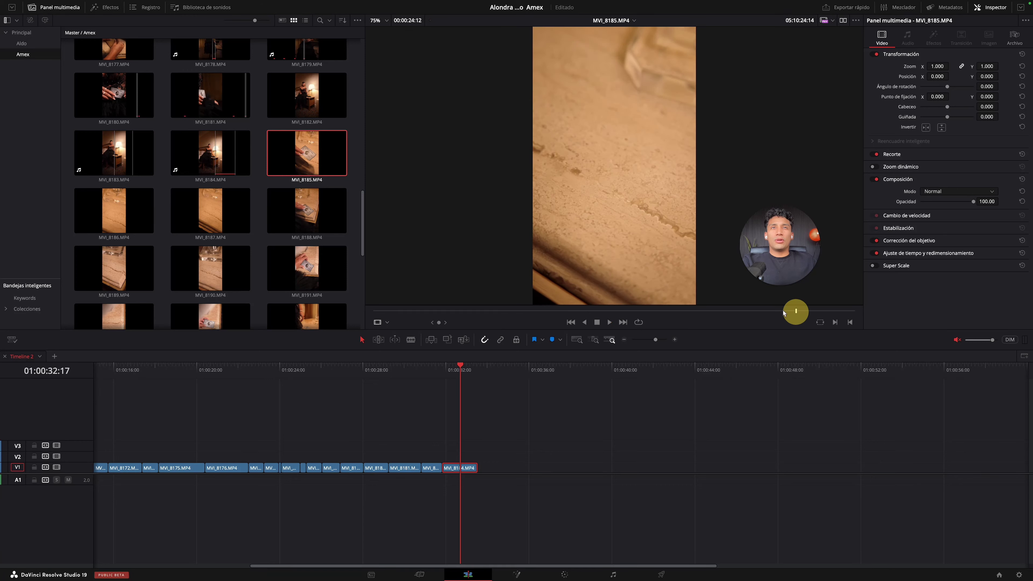
scroll(214, 234, "down", 1)
scroll(215, 234, "down", 1)
double_click(103, 139)
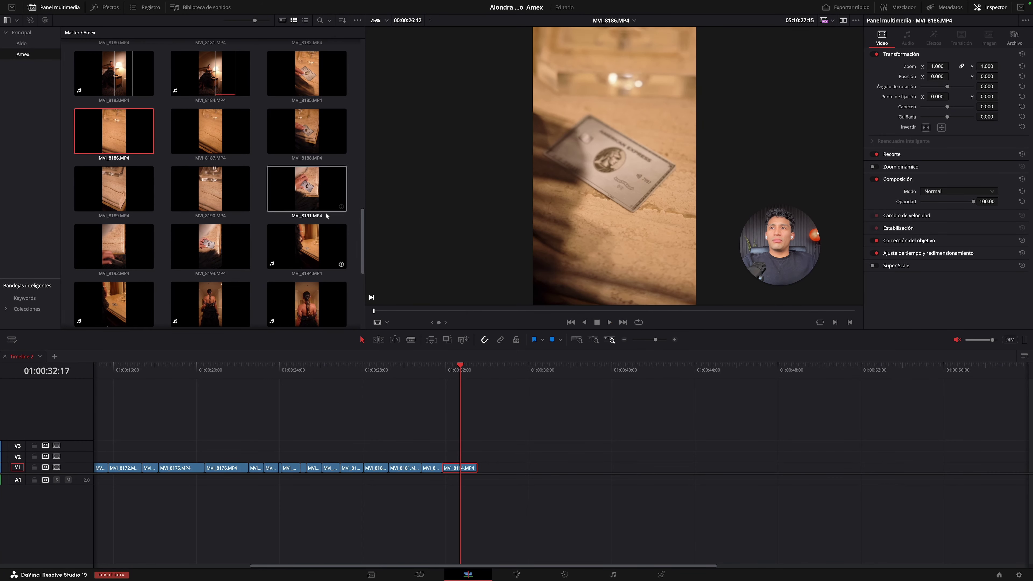
double_click(294, 187)
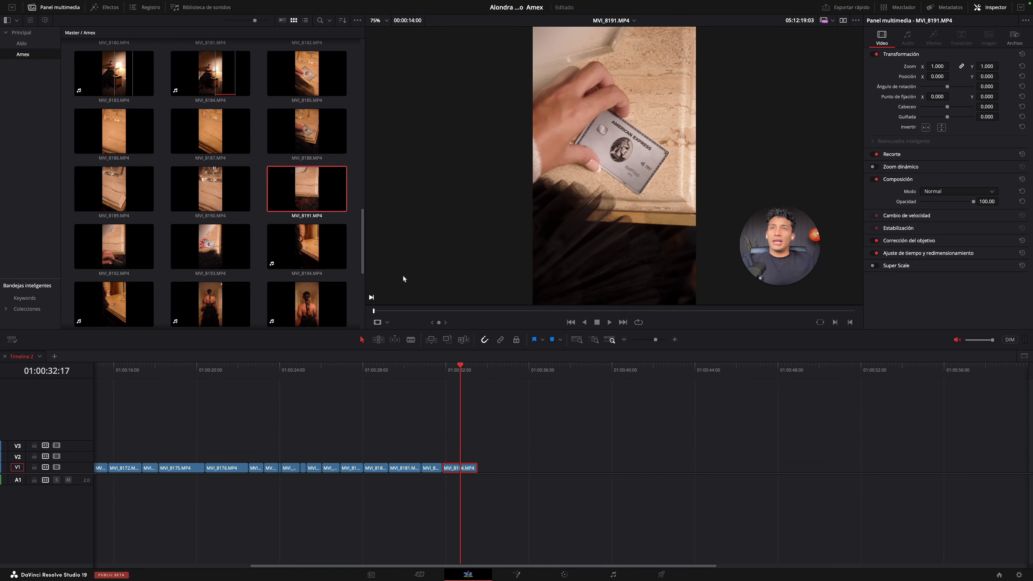
left_click_drag(408, 311, 837, 294)
double_click(92, 238)
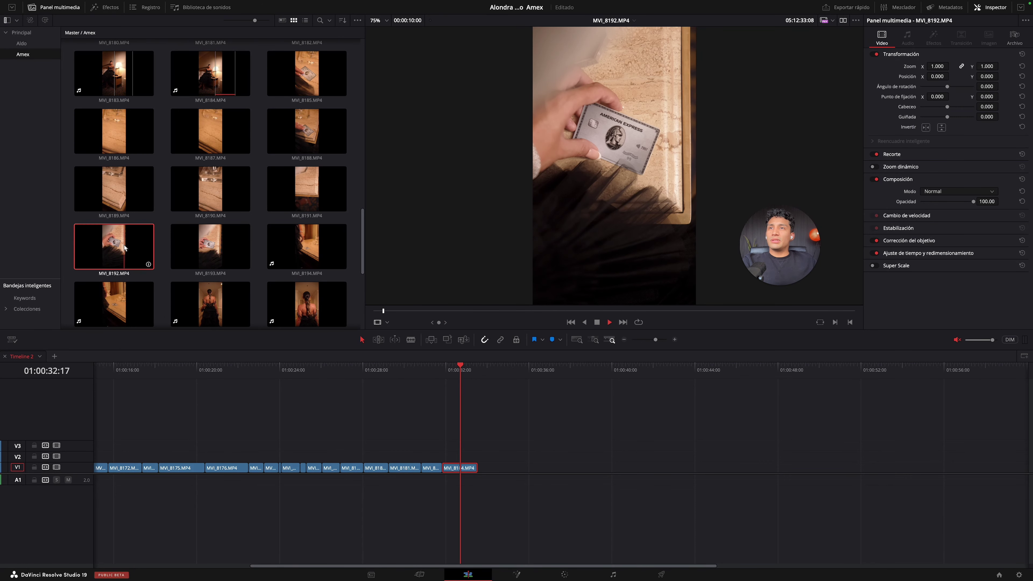
key("space")
left_click_drag(694, 315, 765, 312)
Step: Review MVI_8193.MP4 and mark a 20-frame section of the hand holding the card, starting at about 05:12:55:10
left_click(211, 247)
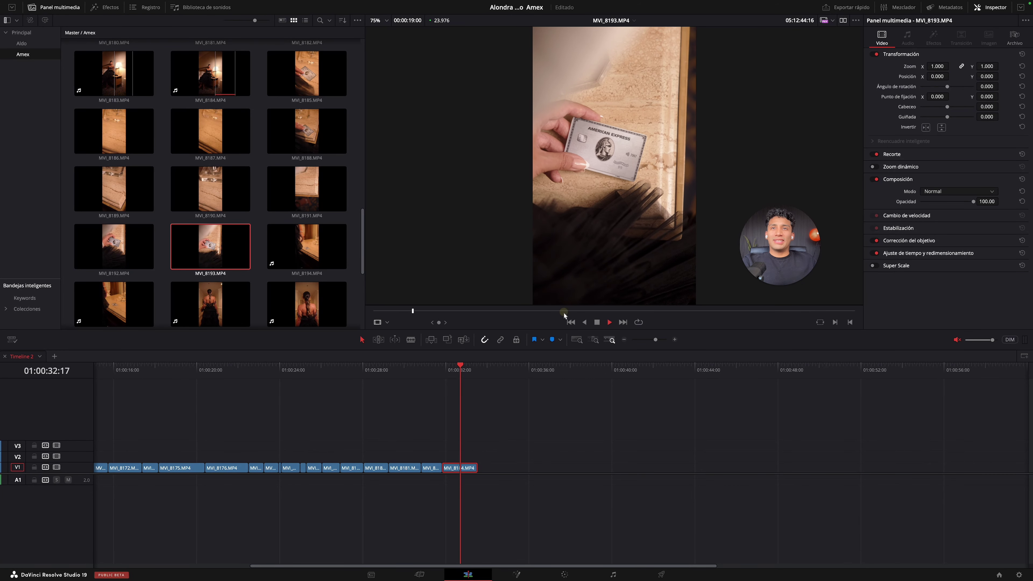
left_click(685, 313)
left_click(745, 316)
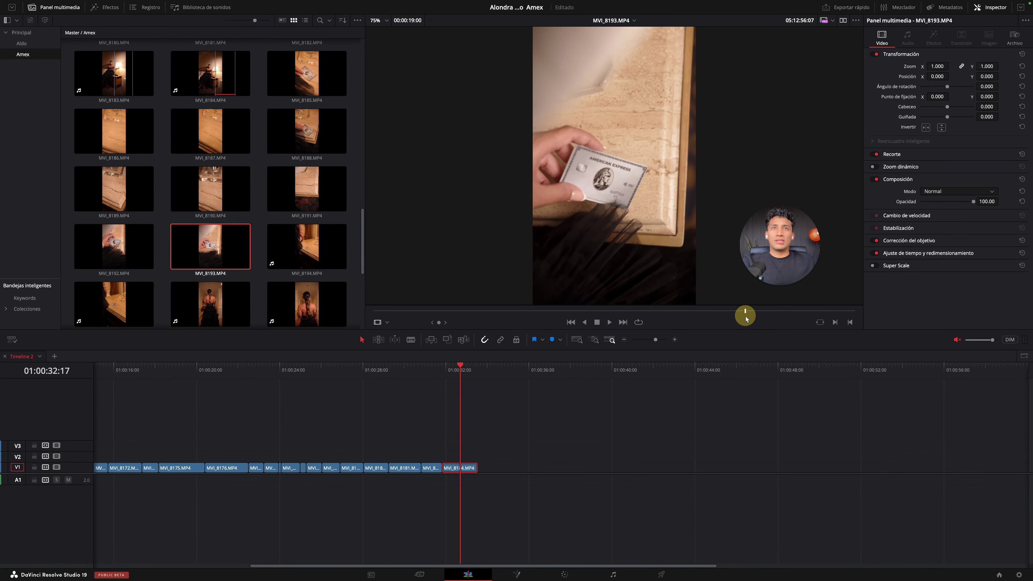
left_click_drag(720, 308, 678, 309)
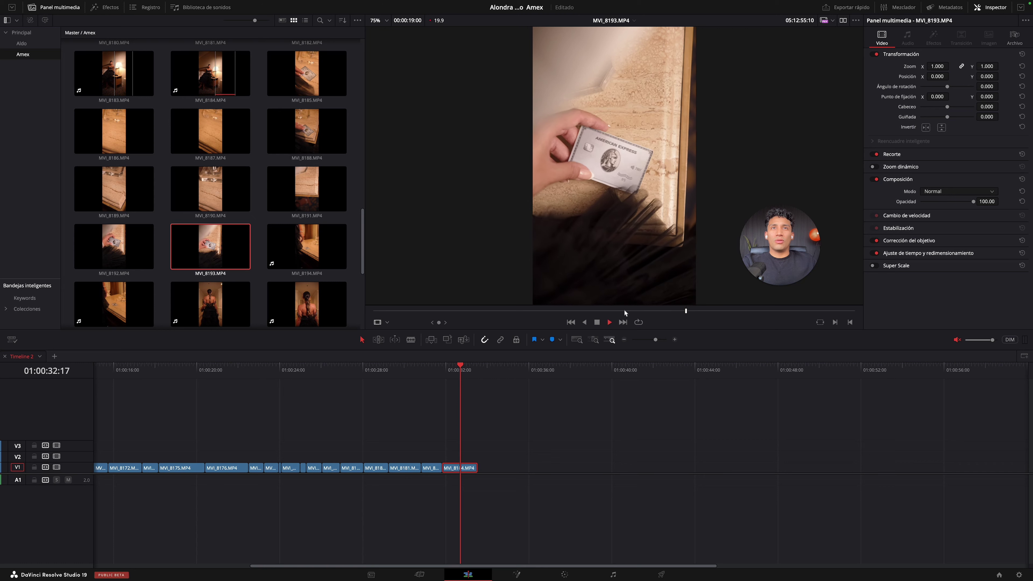
left_click(614, 311)
key("i")
key("i")
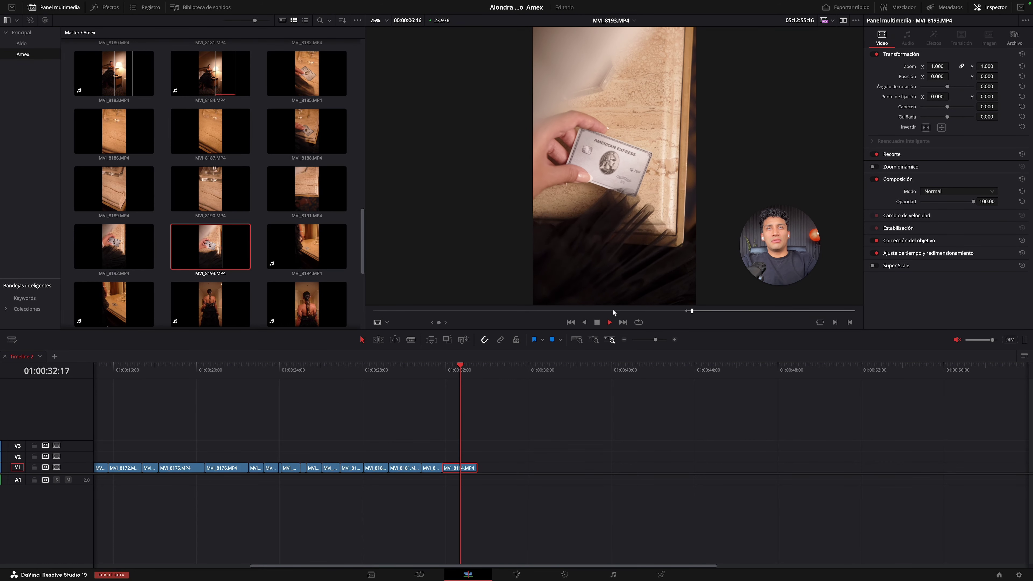
key("o")
left_click(762, 311)
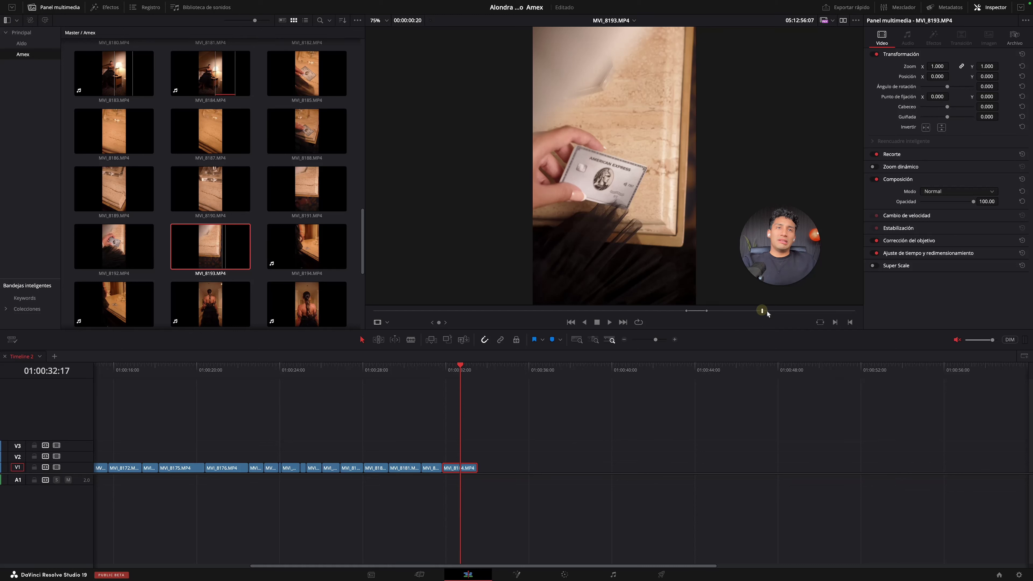
left_click(782, 311)
Step: Check MVI_8190.MP4 for an alternative card shot, and place the marked MVI_8193.MP4 section on V2 over the MVI_8184.MP4 clip
left_click(209, 183)
left_click(432, 311)
left_click_drag(432, 311, 757, 311)
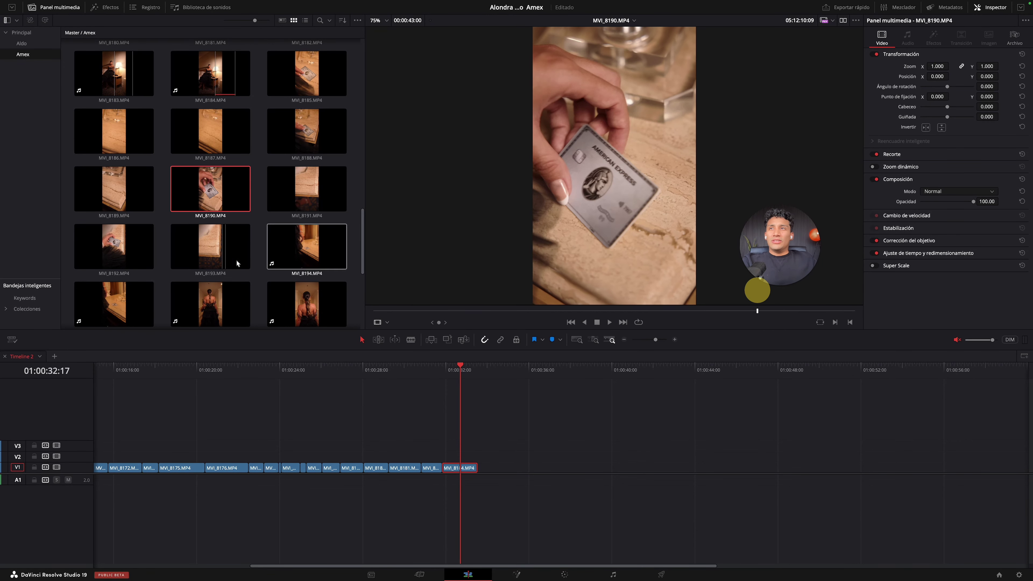
left_click(191, 256)
left_click_drag(604, 299, 480, 457)
Step: Shift the MVI_8193.MP4 clip earlier on V2 over the MVI_8184.MP4 clip and play back the cut between them
left_click(480, 377)
key("space")
left_click(451, 369)
left_click(674, 339)
left_click(675, 339)
left_click(470, 366)
left_click_drag(598, 456, 527, 456)
left_click(440, 368)
key("space")
left_click(437, 368)
Step: Readjust the start of the MVI_8193.MP4 clip on V2 and replay the cut from the lamp shot
left_click_drag(506, 453, 553, 461)
left_click(457, 368)
left_click(460, 375)
left_click(460, 375)
key("space")
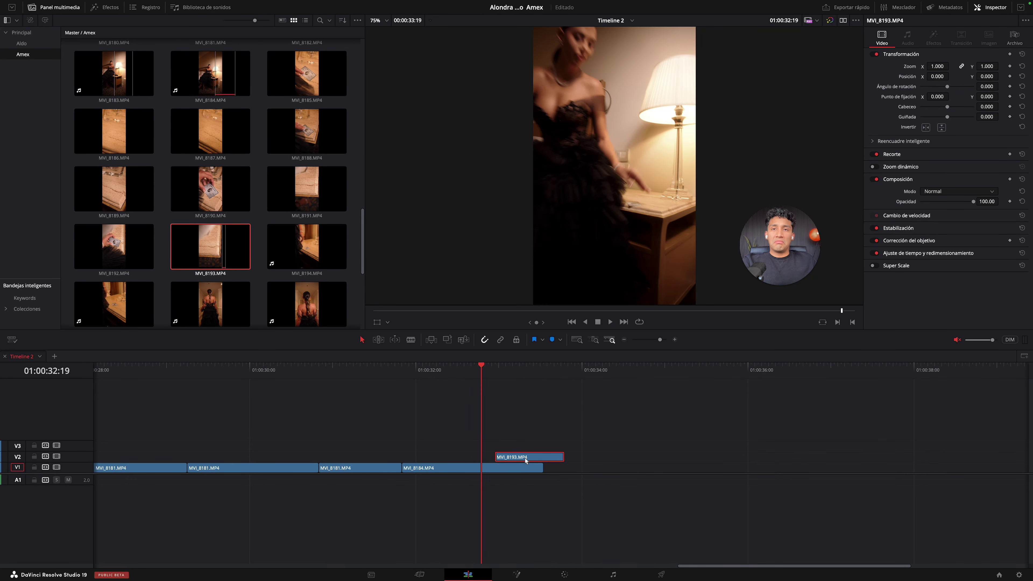
Step: Split the MVI_8184.MP4 clip at about 01:00:33:00 and move its second part on V1 to follow the MVI_8193.MP4 clip, checking playback
left_click_drag(542, 468, 603, 472)
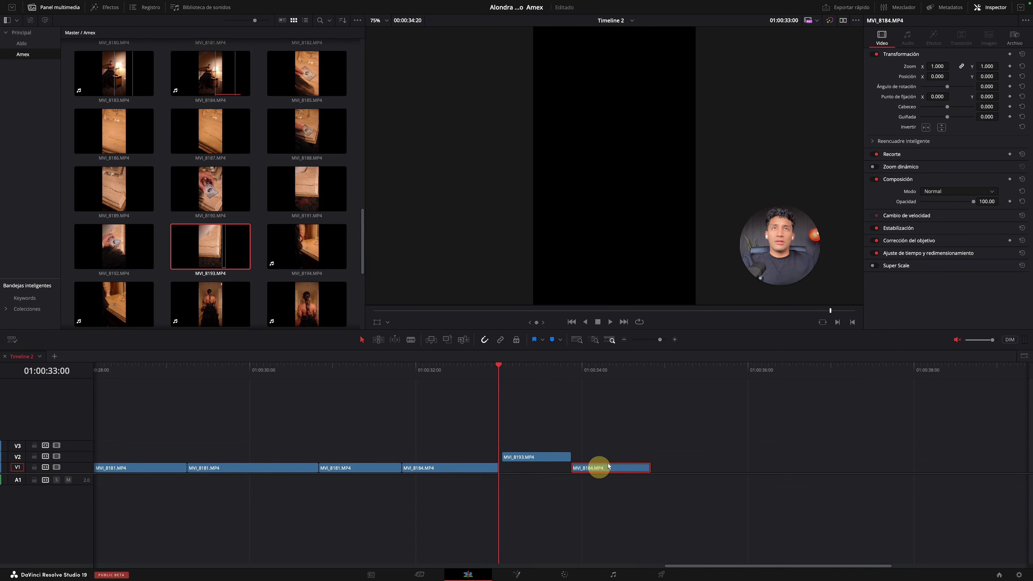
key("space")
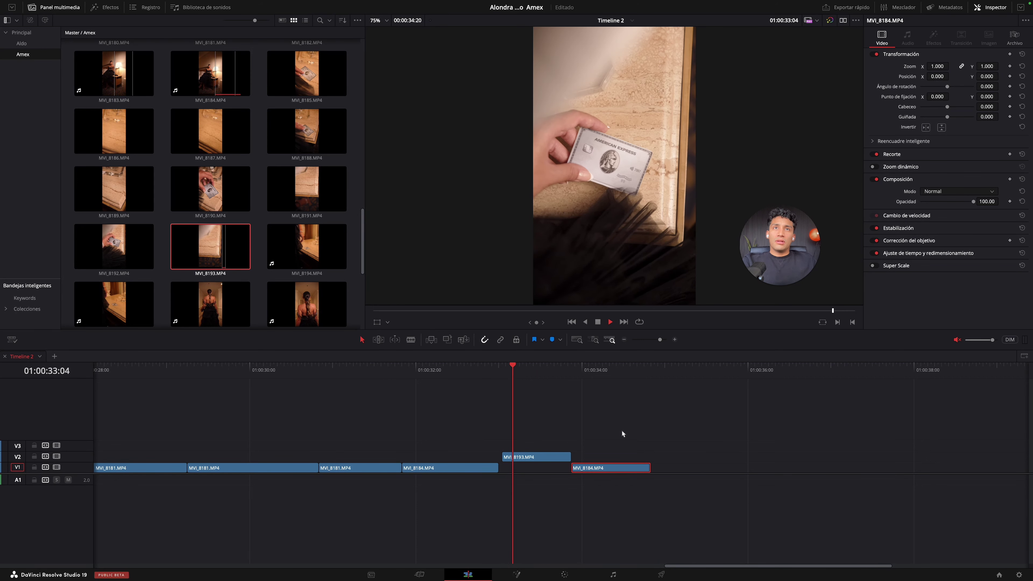
left_click(468, 366)
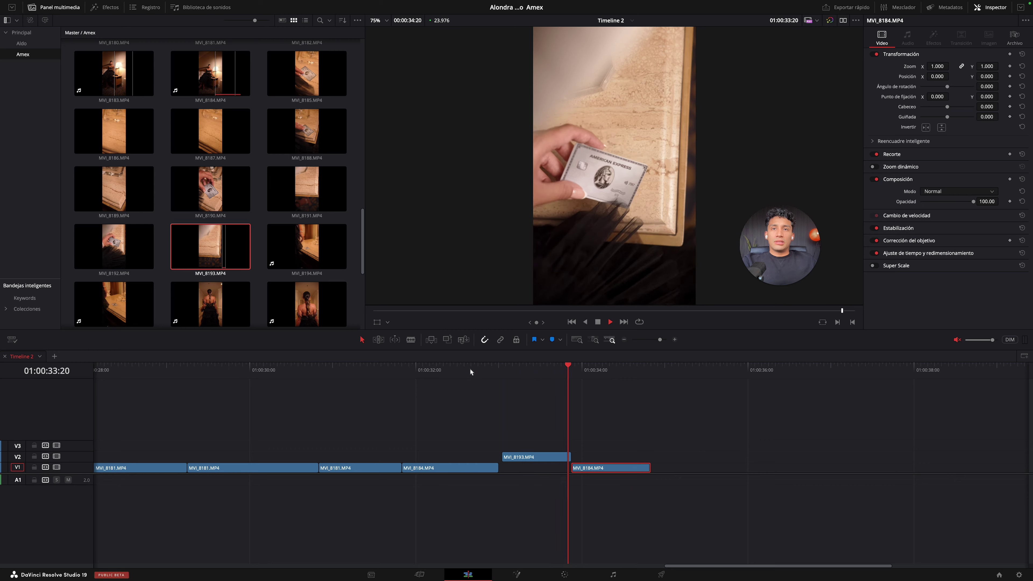
left_click(471, 369)
left_click_drag(538, 426, 594, 463)
left_click(624, 340)
Step: Review MVI_8194.MP4 and find the moment in MVI_8195.MP4 where the hand reaches the card on the table
scroll(228, 203, "down", 3)
left_click(303, 152)
left_click_drag(386, 311, 793, 295)
left_click(82, 197)
key("space")
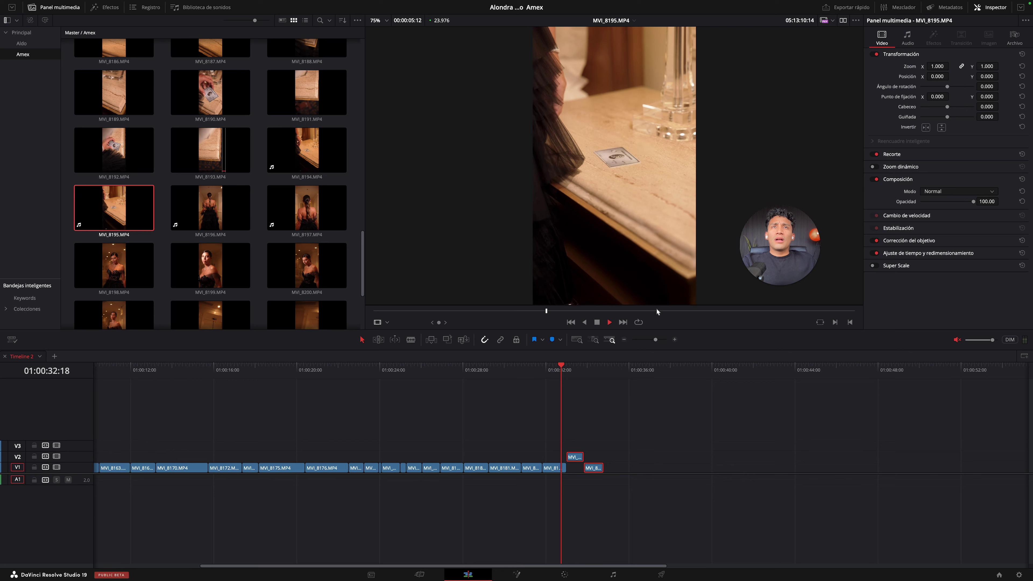
mouse_move(657, 311)
left_mouse_down()
mouse_move(736, 308)
mouse_move(667, 311)
left_mouse_up()
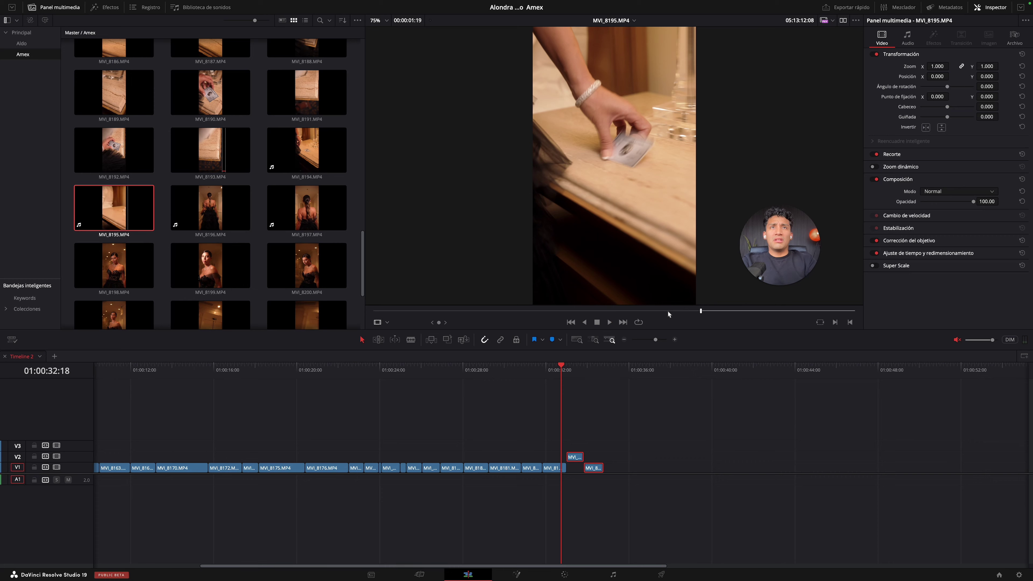
Step: Mark a 20-frame section of MVI_8195.MP4 at about 05:13:12 and place it on V1 after the last MVI_8184.MP4 clip
key("i")
key("Left")
key("Left")
key("Left")
key("i")
key("space")
key("o")
key("space")
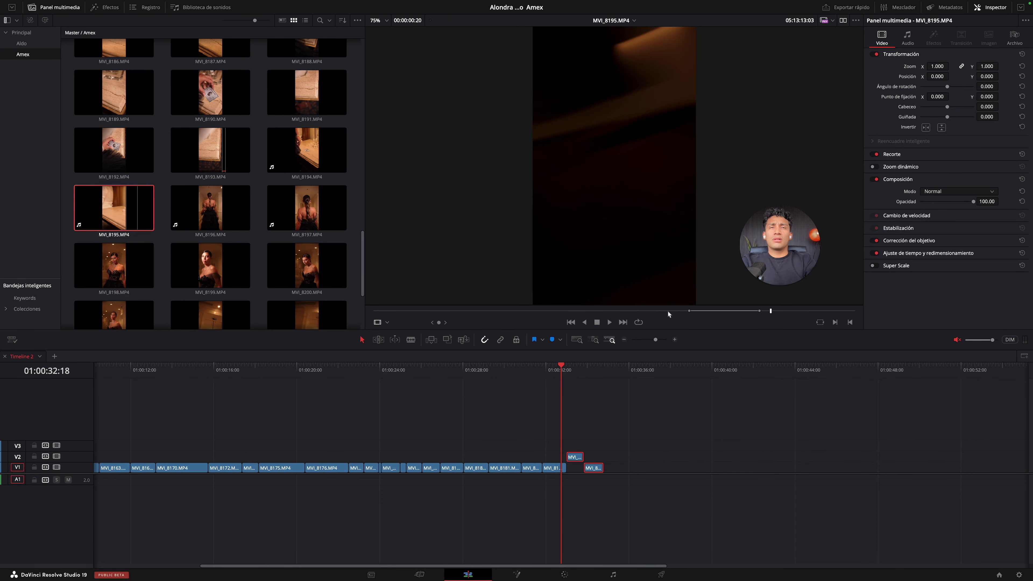
left_click_drag(605, 296, 608, 472)
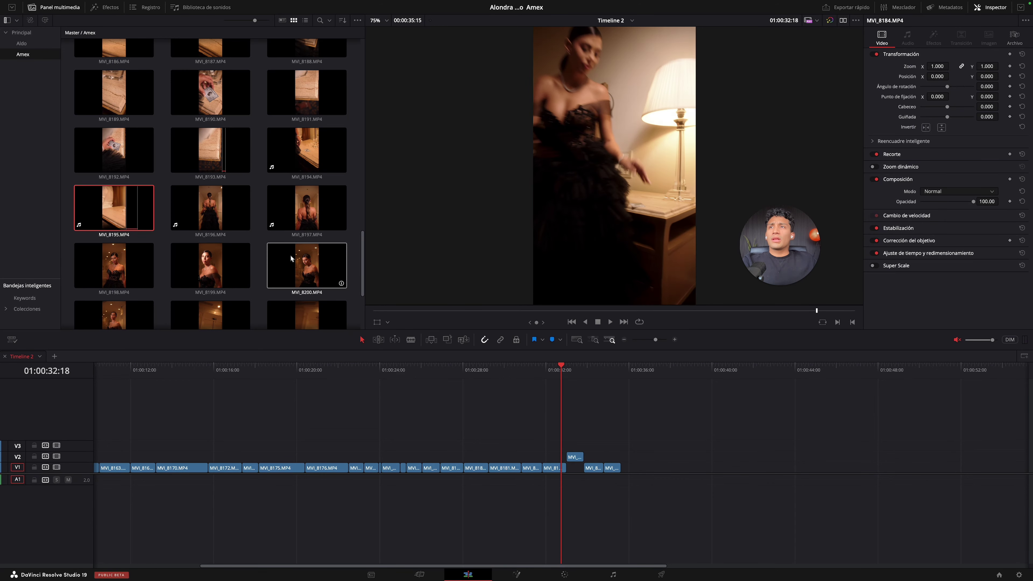
Step: Mark a 10-frame section of MVI_8196.MP4 at about 05:13:22 and place it on V1 after the MVI_8195.MP4 clip
left_click(196, 203)
scroll(196, 205, "down", 3)
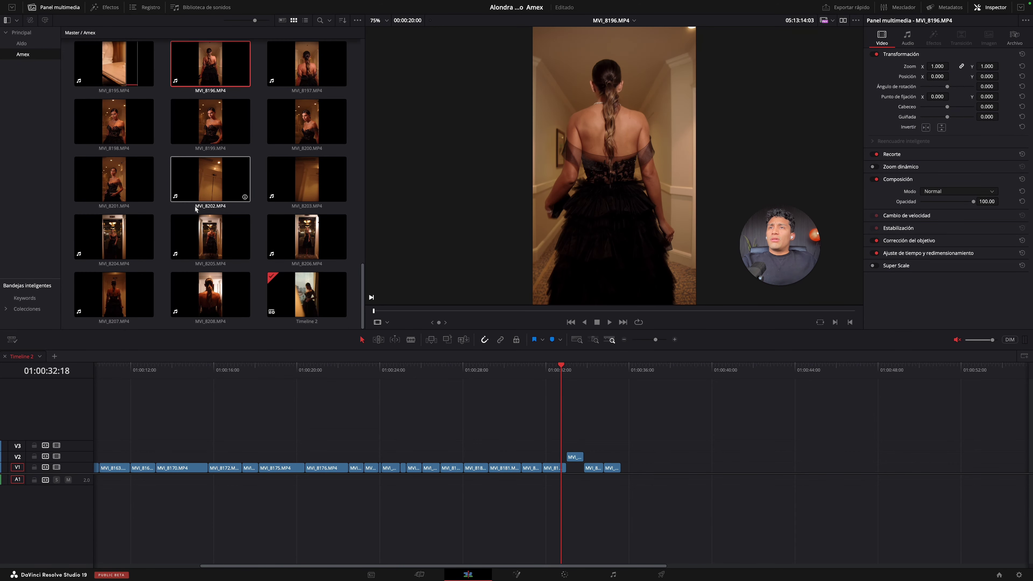
key("space")
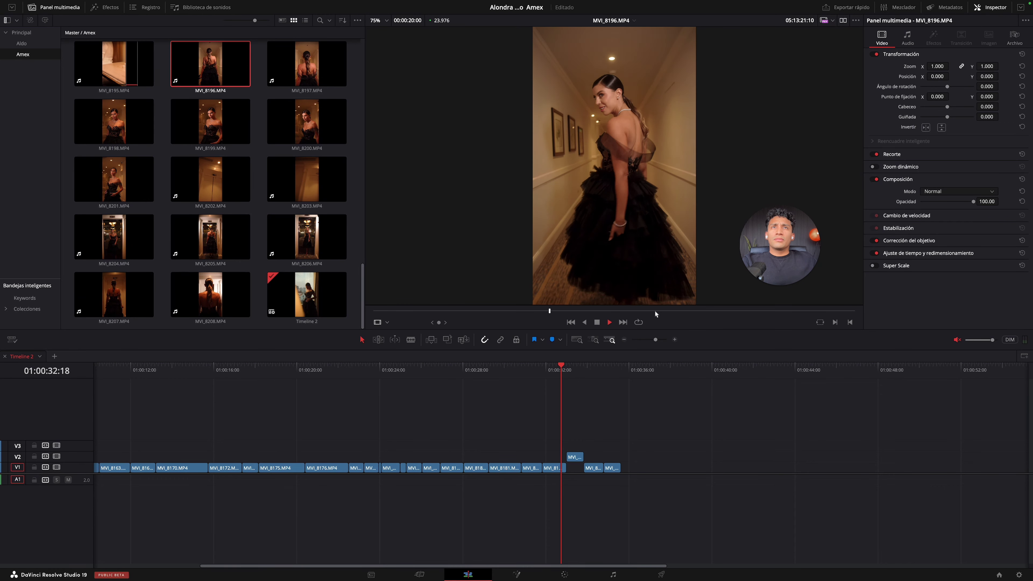
left_click(549, 312)
left_click_drag(550, 313, 567, 312)
key("i")
key("space")
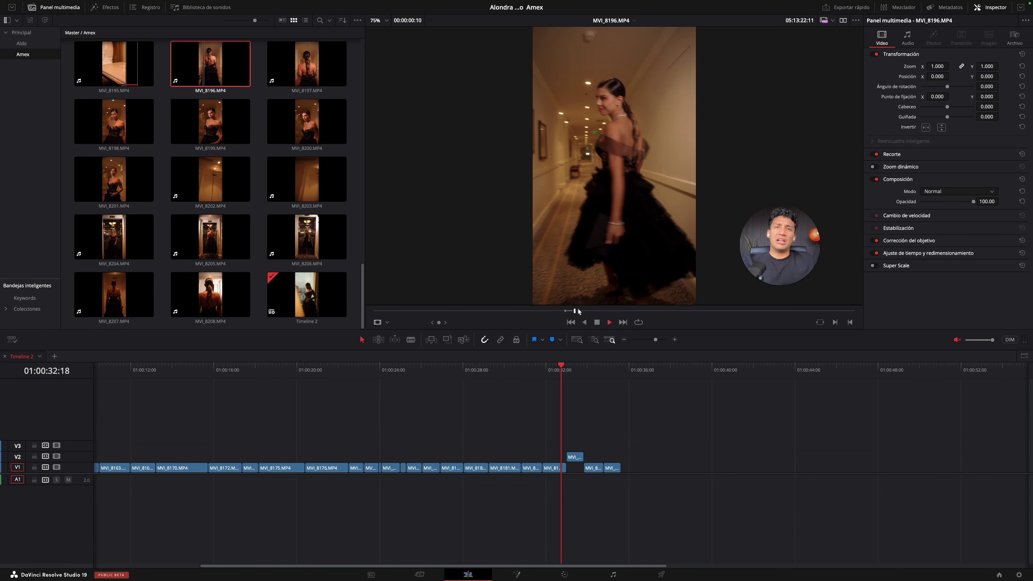
left_click(604, 310)
left_click(605, 291)
left_click_drag(604, 299, 623, 466)
Step: Mark a second section of MVI_8196.MP4 from about 05:13:23, place it at the end of V1 and play it back
left_click(209, 92)
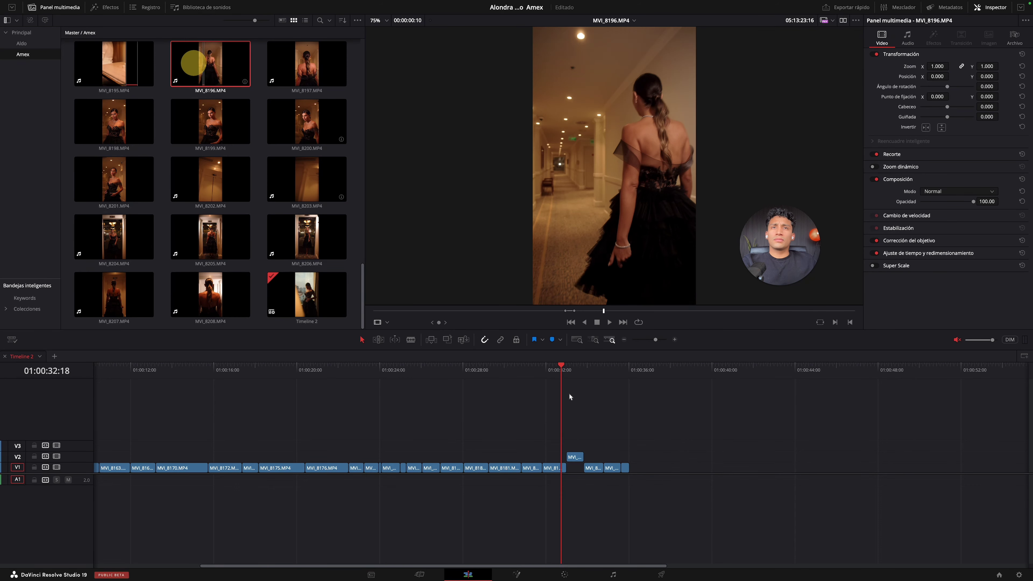
mouse_move(588, 312)
left_mouse_down()
mouse_move(625, 310)
mouse_move(588, 313)
left_mouse_up()
key("space")
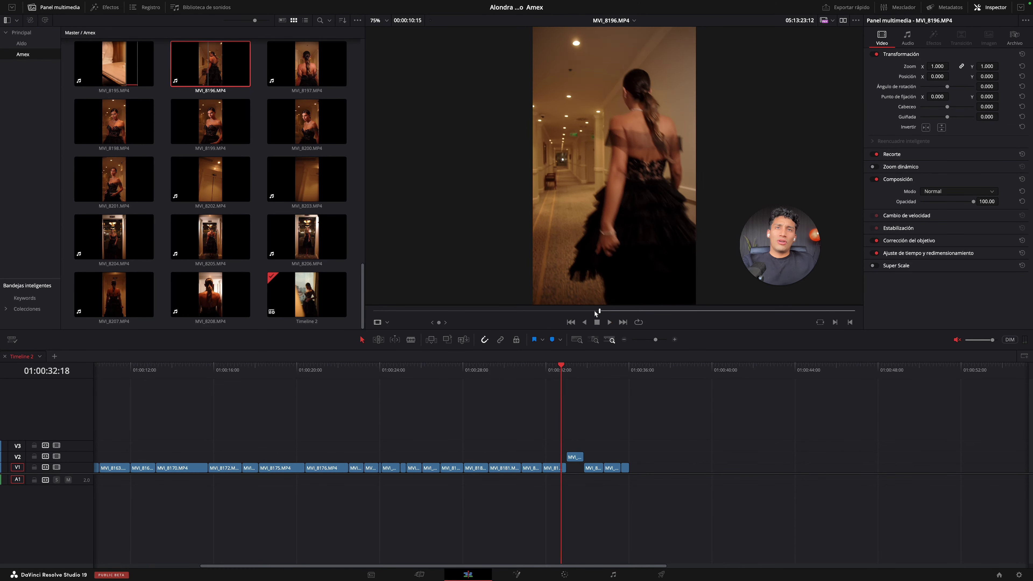
left_click_drag(600, 297, 634, 468)
key("space")
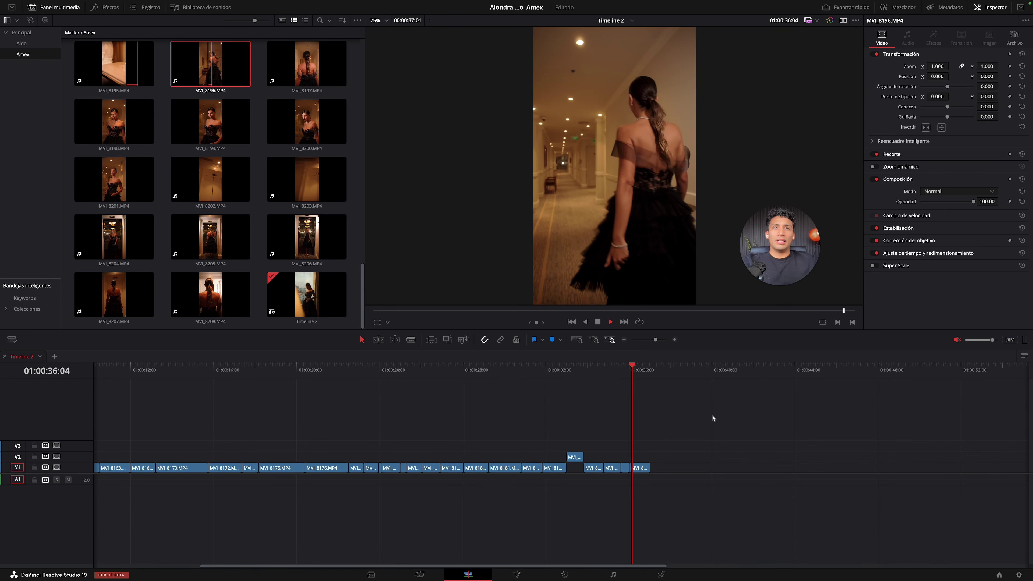
Step: Mark a 22-frame section of MVI_8197.MP4 starting at 05:13:35:16 and place it on V1 after the last MVI_8196.MP4 clip
left_click(295, 65)
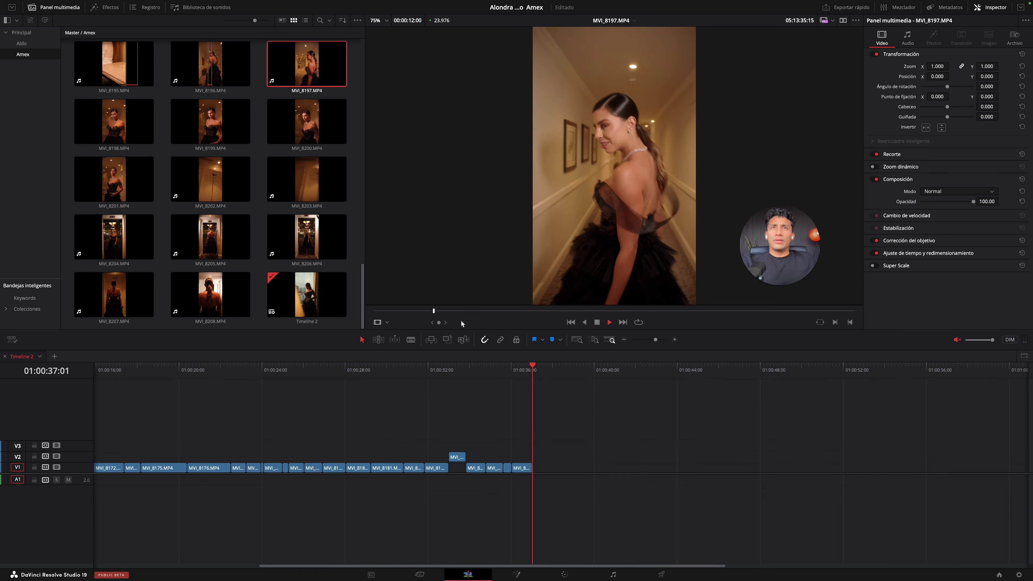
left_click(434, 311)
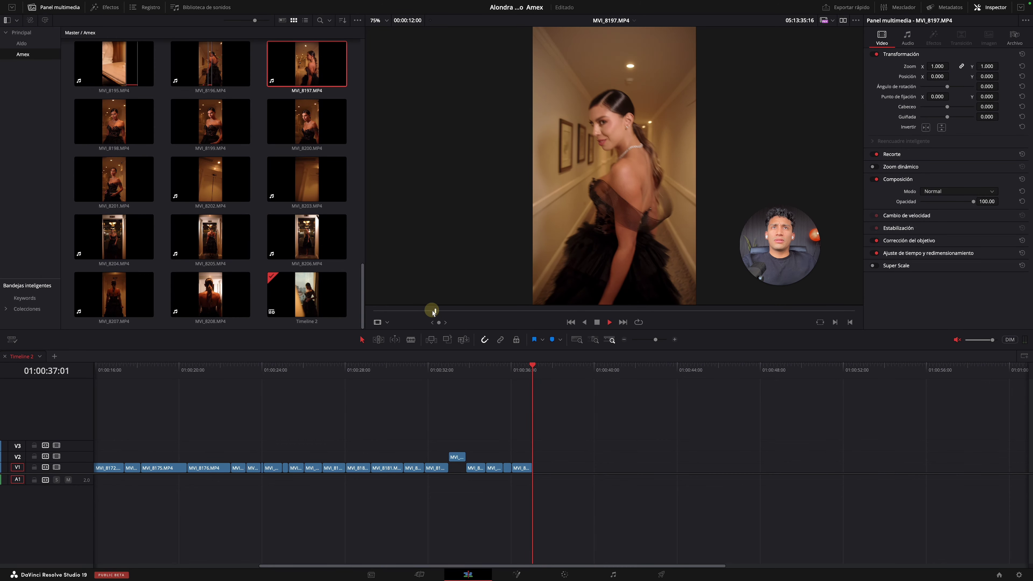
left_click(433, 311)
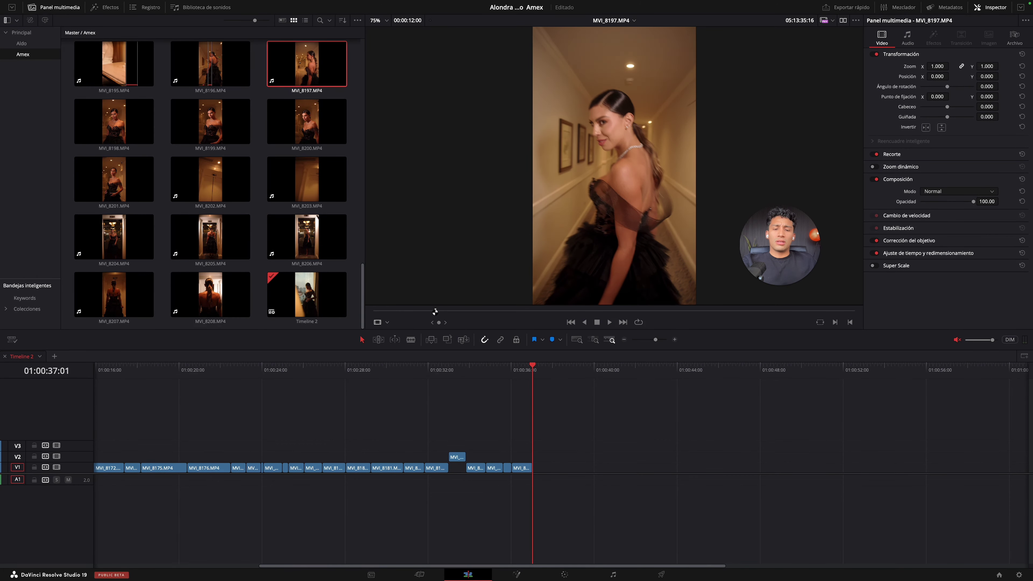
key("i")
key("space")
key("o")
left_click_drag(591, 390, 537, 468)
Step: Mark a second section of MVI_8197.MP4, 00:00:01:04 long from about 05:13:38:03, and place it near the end of V1
left_click(281, 74)
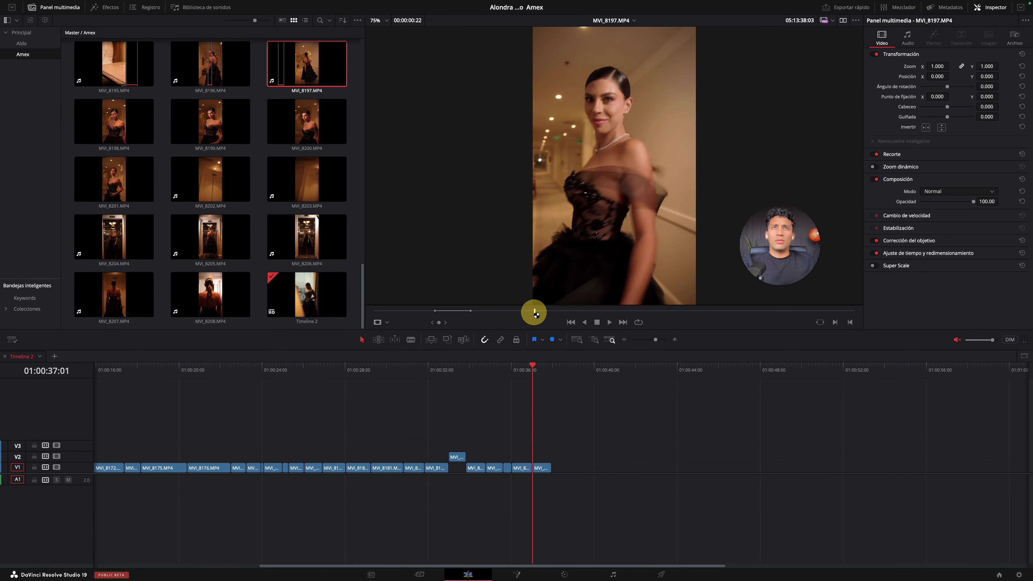
key("i")
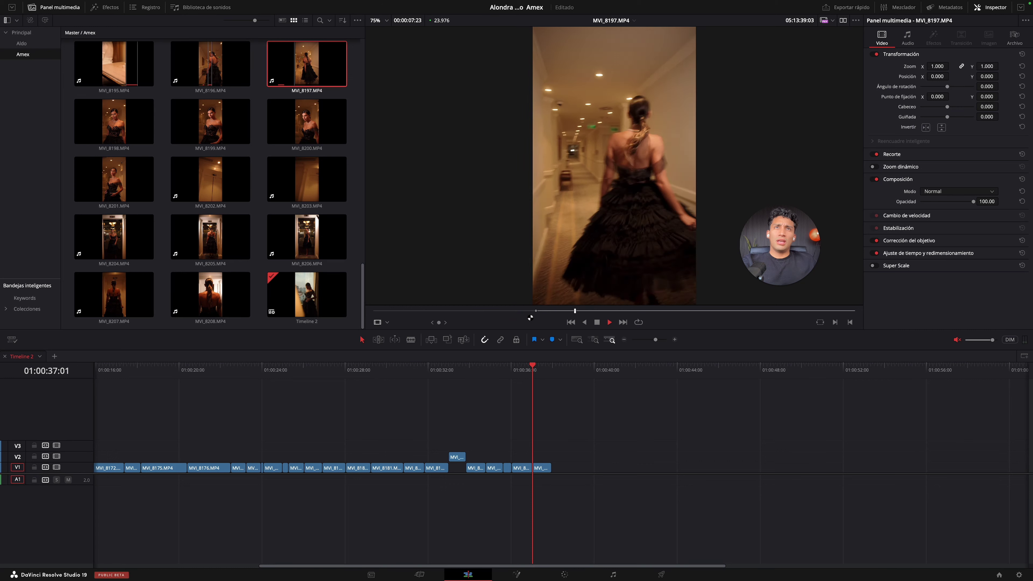
key("space")
key("o")
key("space")
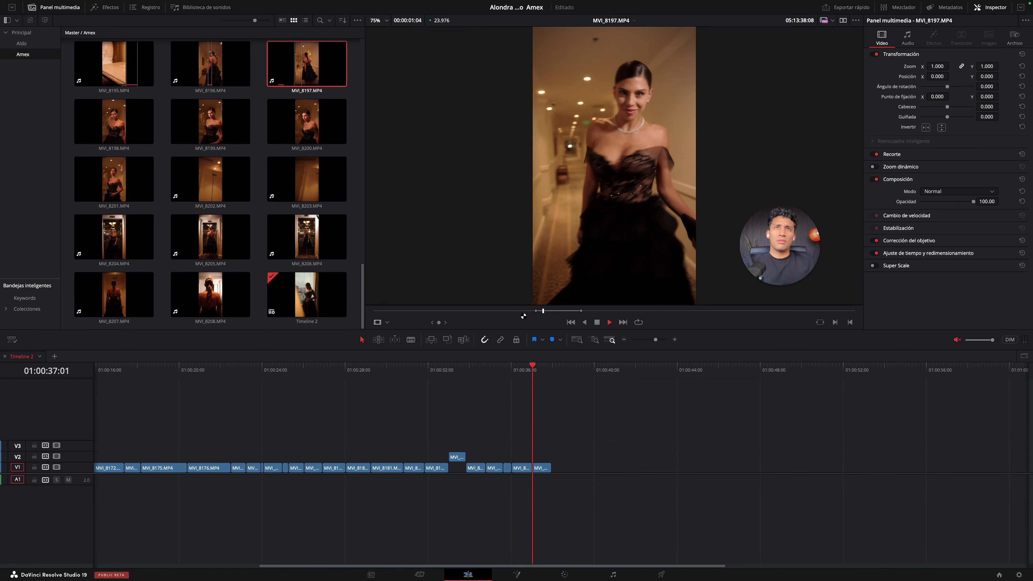
left_click_drag(595, 298, 560, 468)
Step: Watch the rest of MVI_8197.MP4, sample MVI_8198.MP4, and close the gap between the two MVI_8197.MP4 clips on V1
left_click(305, 76)
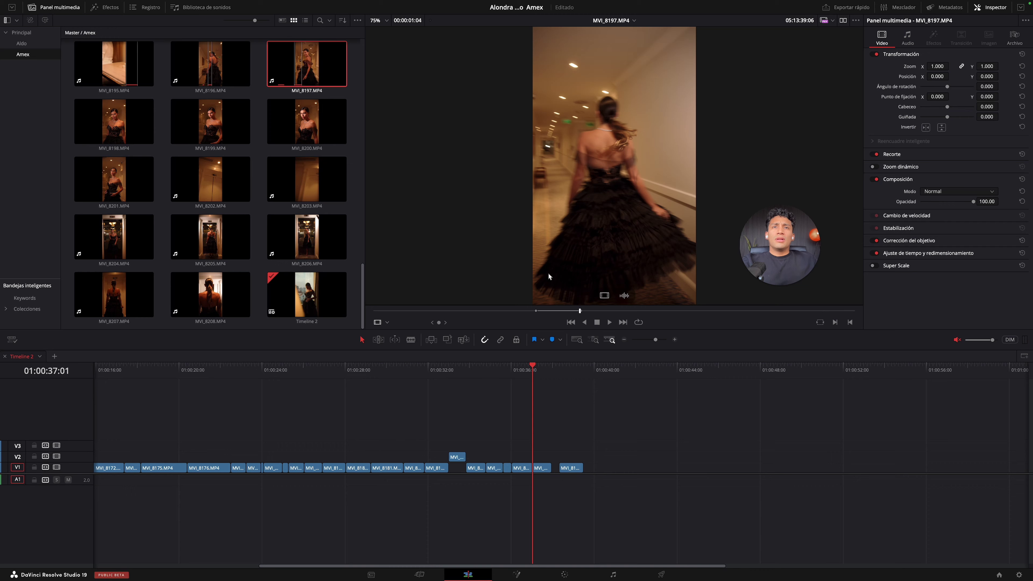
key("space")
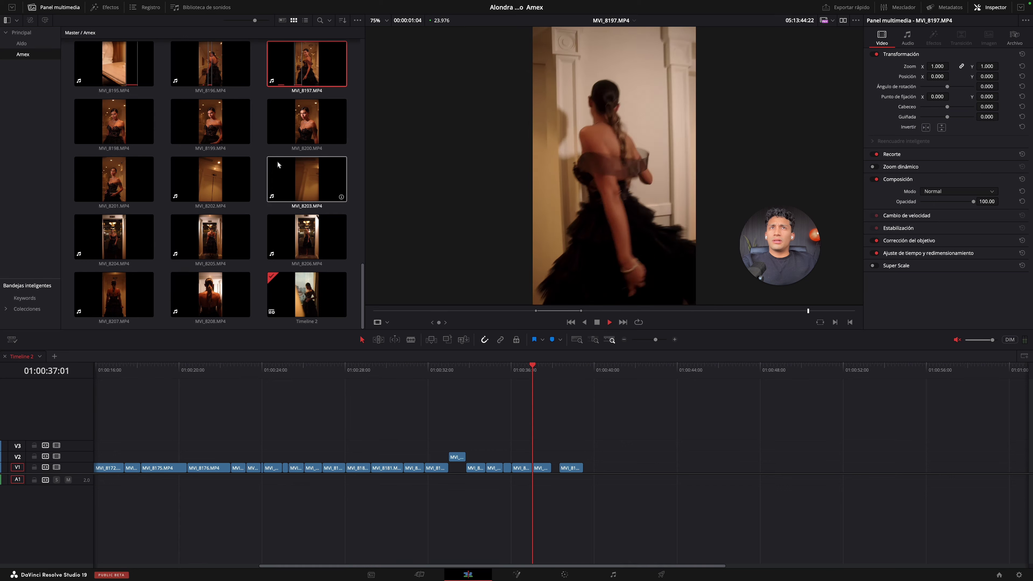
left_click(134, 129)
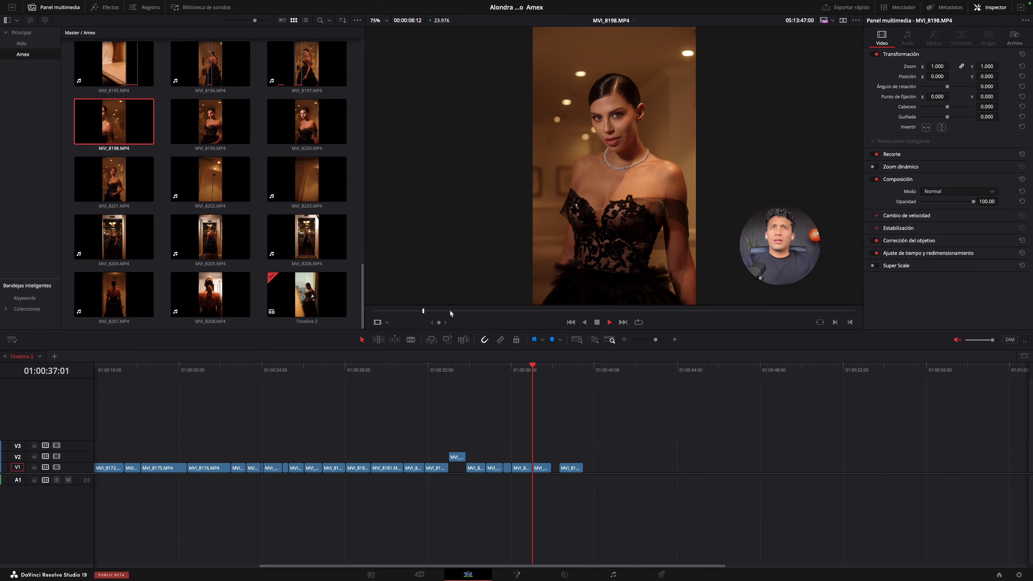
left_click_drag(568, 467, 560, 467)
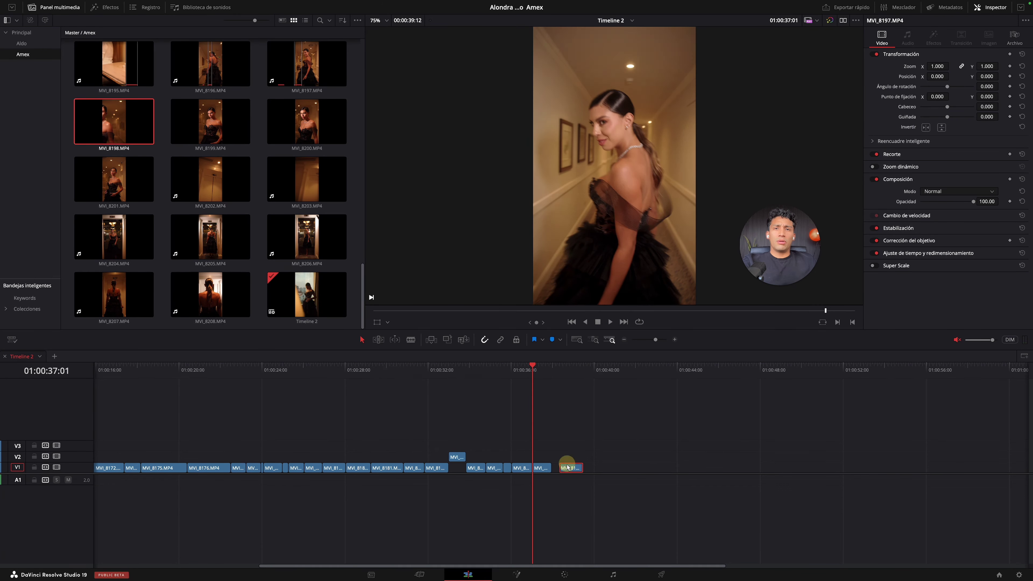
Step: Mark a 21-frame section near the start of MVI_8198.MP4 and scan through the rest of the clip
left_click(92, 111)
left_click_drag(478, 311, 390, 312)
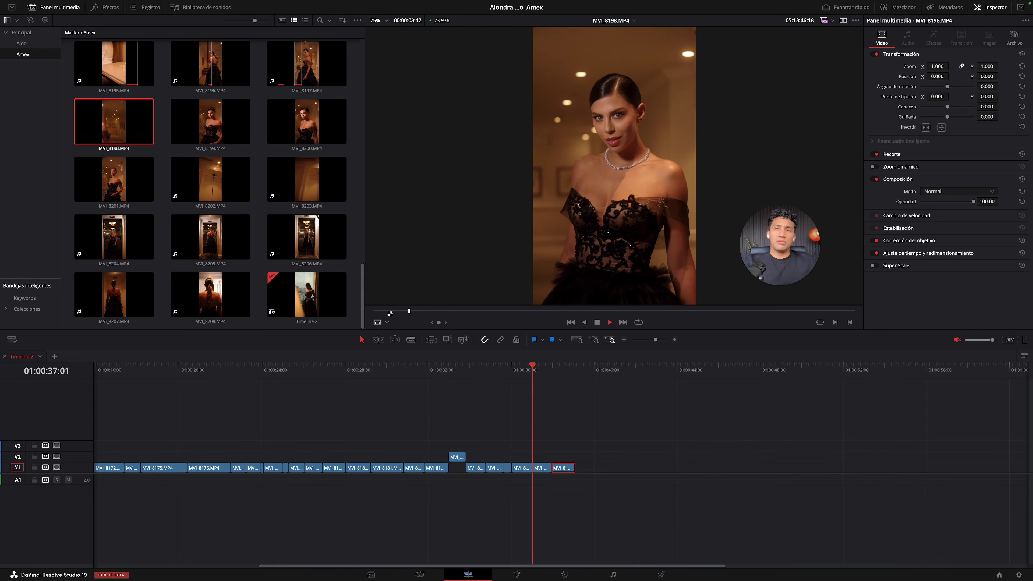
key("i")
key("o")
left_click_drag(557, 312, 807, 311)
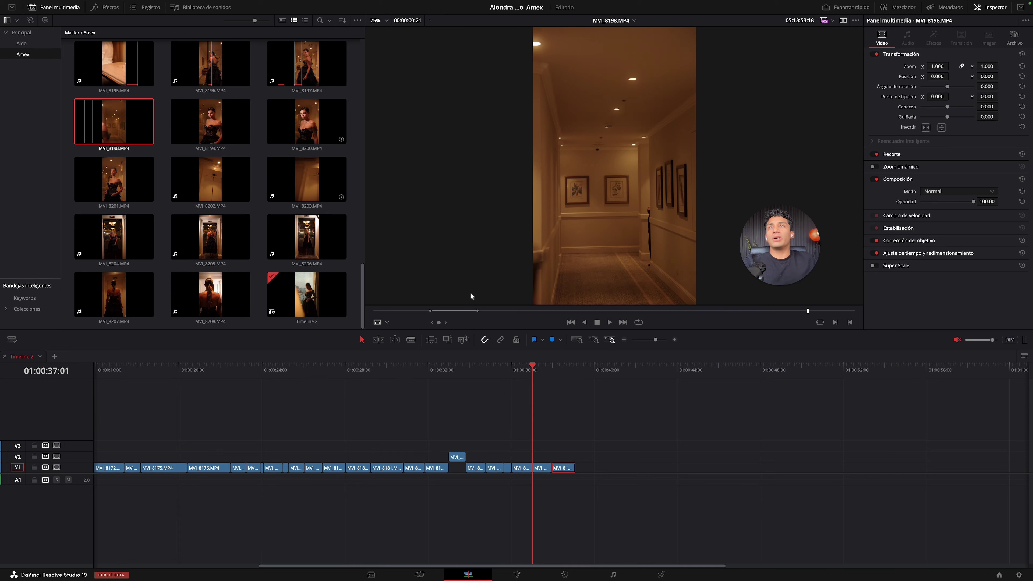
Step: Review MVI_8199.MP4 for a usable moment of the woman's portrait
left_click(226, 119)
double_click(226, 119)
left_click_drag(404, 312, 728, 312)
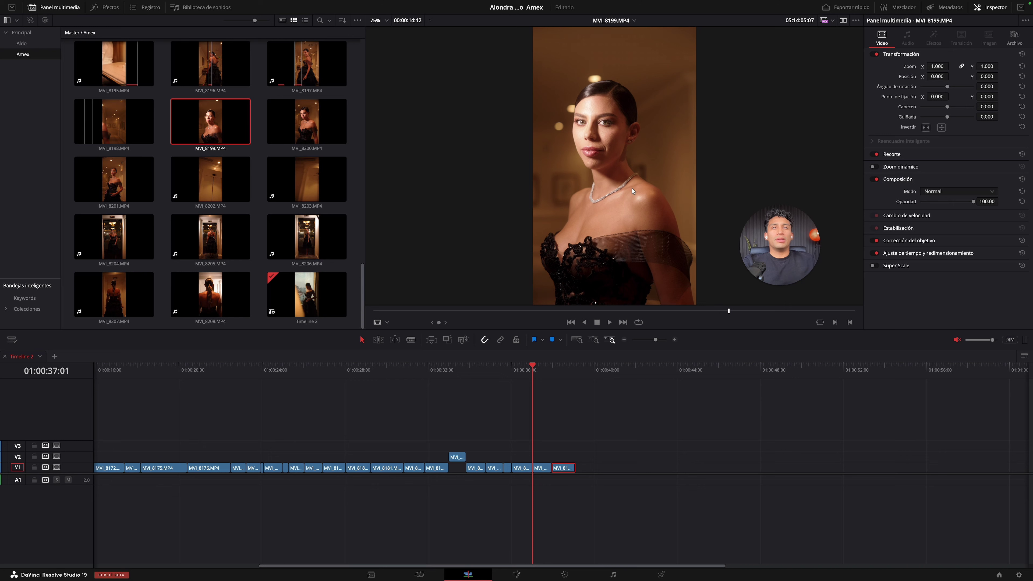
key("Right")
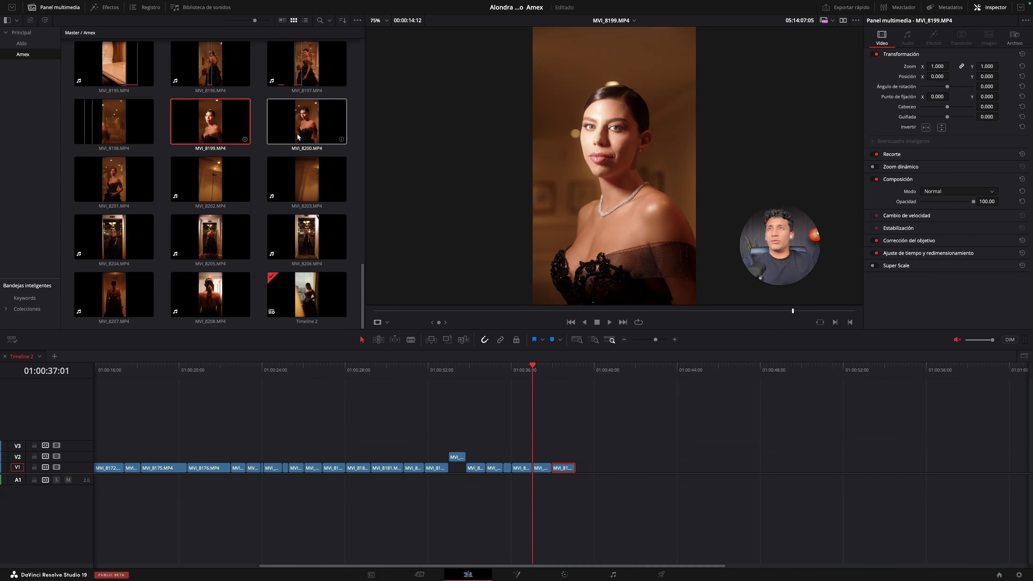
Step: Mark a section of MVI_8200.MP4, place it on V1 after the last MVI_8197.MP4 clip and check the join
left_click_drag(401, 311, 816, 316)
key("space")
key("o")
left_click_drag(643, 296, 578, 476)
left_click(577, 375)
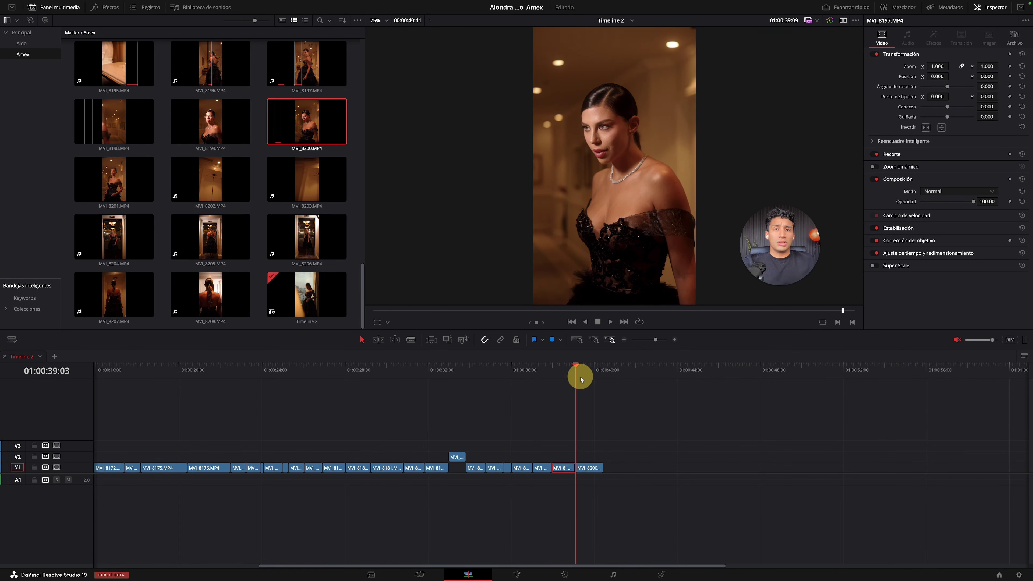
Step: Mark a section of MVI_8201.MP4 and place it on V1 right after the MVI_8200.MP4 clip
double_click(131, 200)
left_click_drag(397, 312, 694, 309)
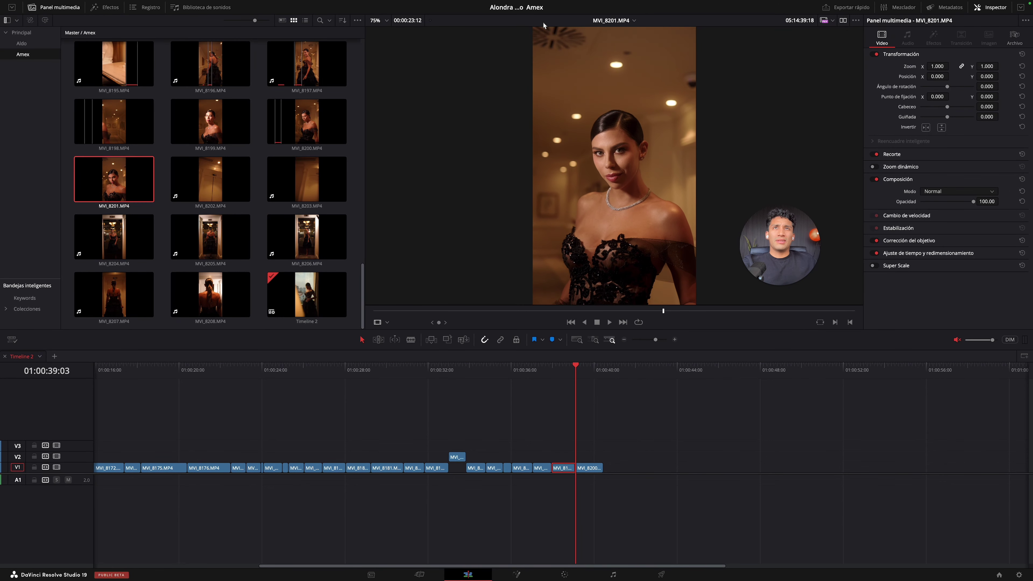
scroll(708, 277, "down", 1)
key("space")
left_click_drag(640, 289, 603, 470)
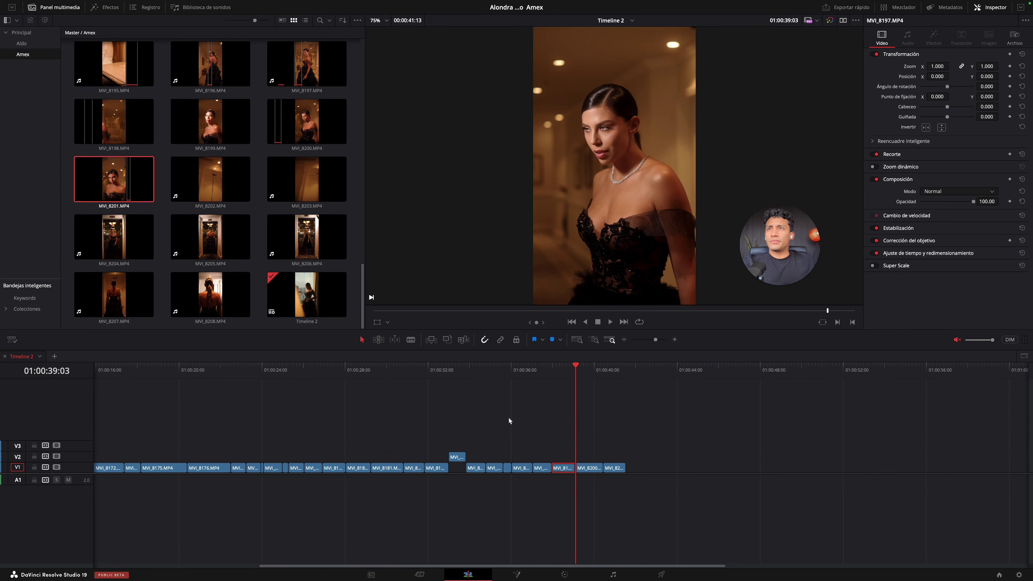
Step: Mark a short blurred pan in MVI_8202.MP4, place it on V1 after the MVI_8201.MP4 clip and shorten it by 6 frames
left_click(180, 178)
left_click(412, 311)
left_click_drag(413, 311, 456, 309)
key("space")
left_click(442, 311)
left_click(443, 310)
left_click(443, 310)
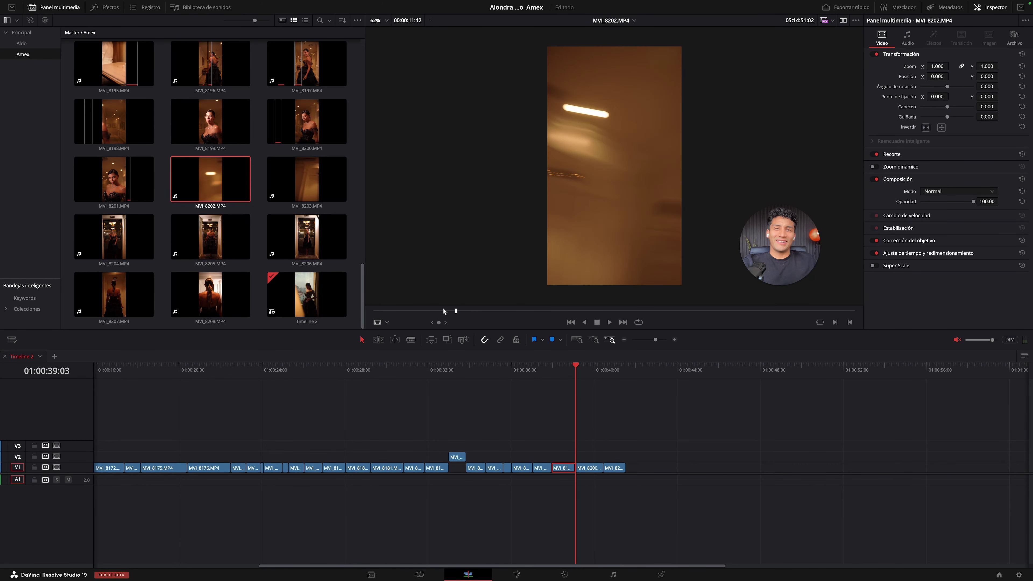
left_click(462, 314)
left_click(464, 311)
left_click_drag(452, 311, 829, 317)
left_click_drag(605, 295, 629, 468)
left_click(626, 373)
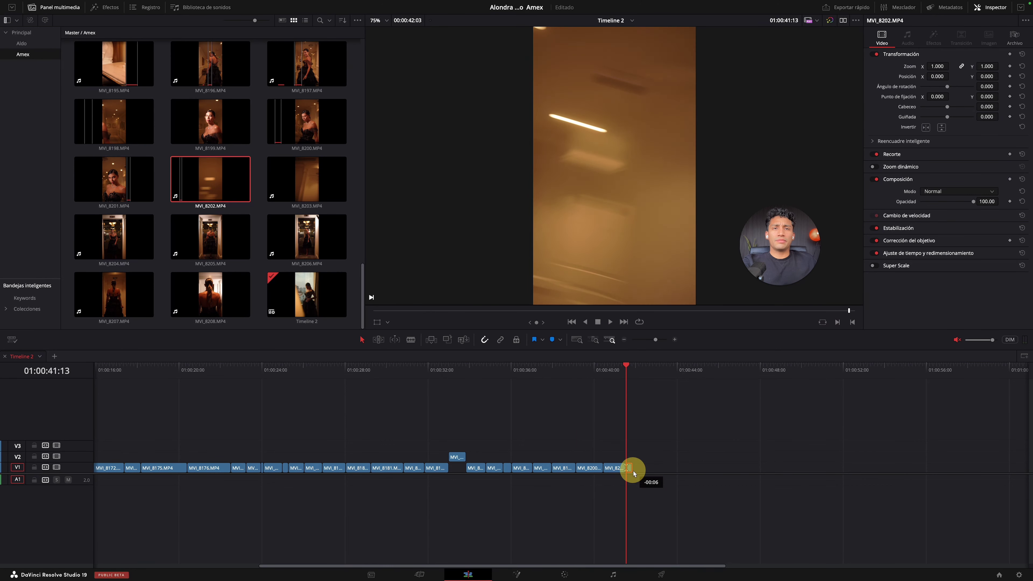
Step: Mark a short blurred section of MVI_8203.MP4 and place it on V2 just beyond the last V1 clip
key("f")
left_click(522, 308)
left_click_drag(522, 308, 544, 308)
key("i")
key("o")
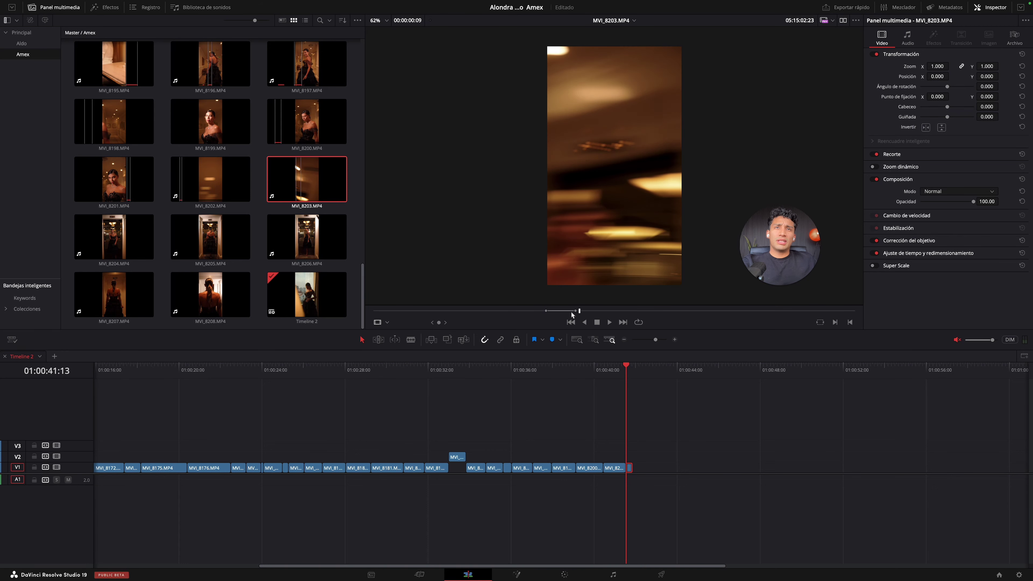
left_click(622, 311)
left_click(714, 311)
left_click(781, 311)
left_click_drag(605, 295, 642, 455)
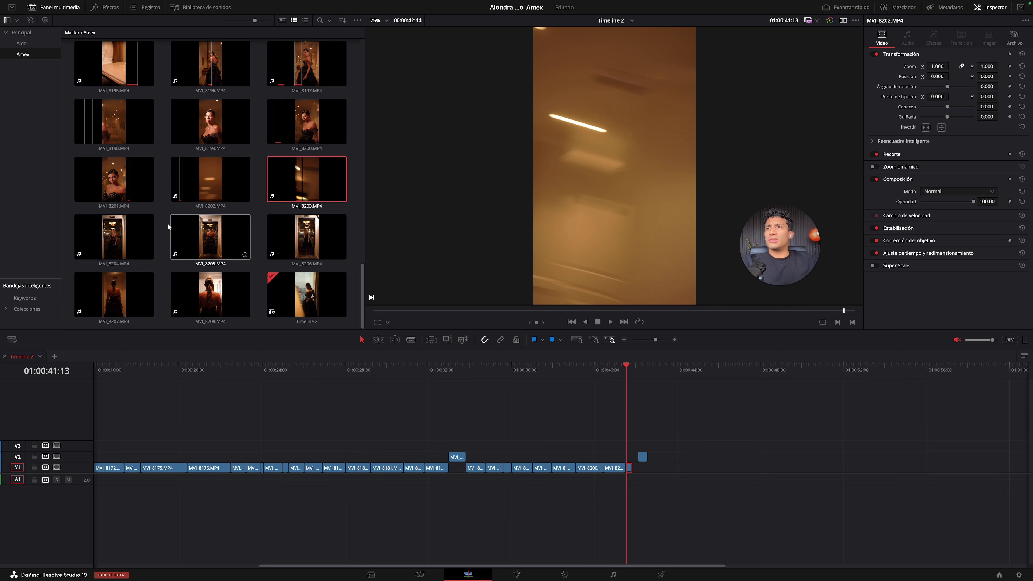
Step: Mark the woman's turn with the card in MVI_8208.MP4, place it at the end of V1, and move the MVI_8203.MP4 clip down to V1
left_click(105, 224)
left_click(116, 288)
left_click(199, 306)
key("space")
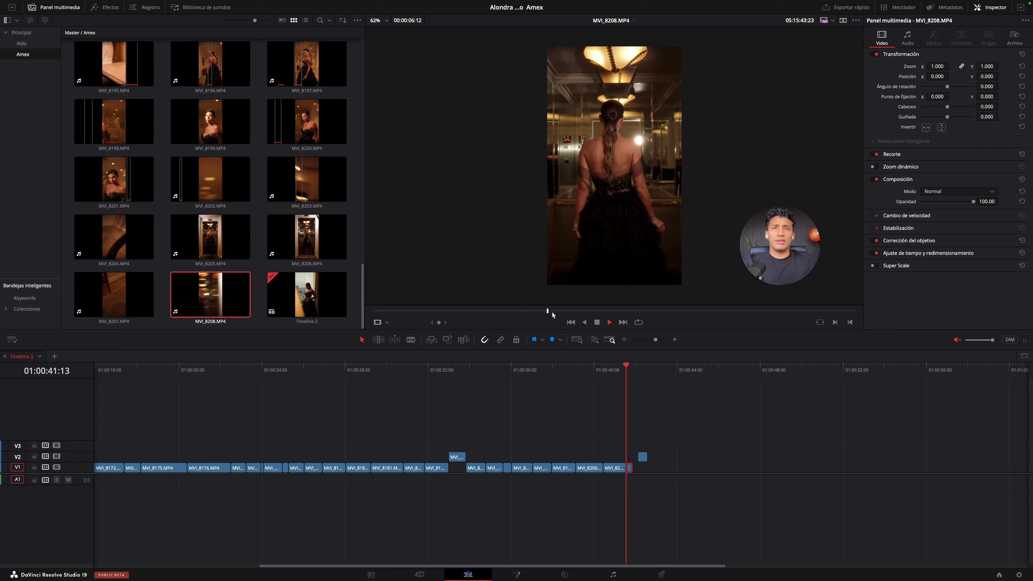
key("i")
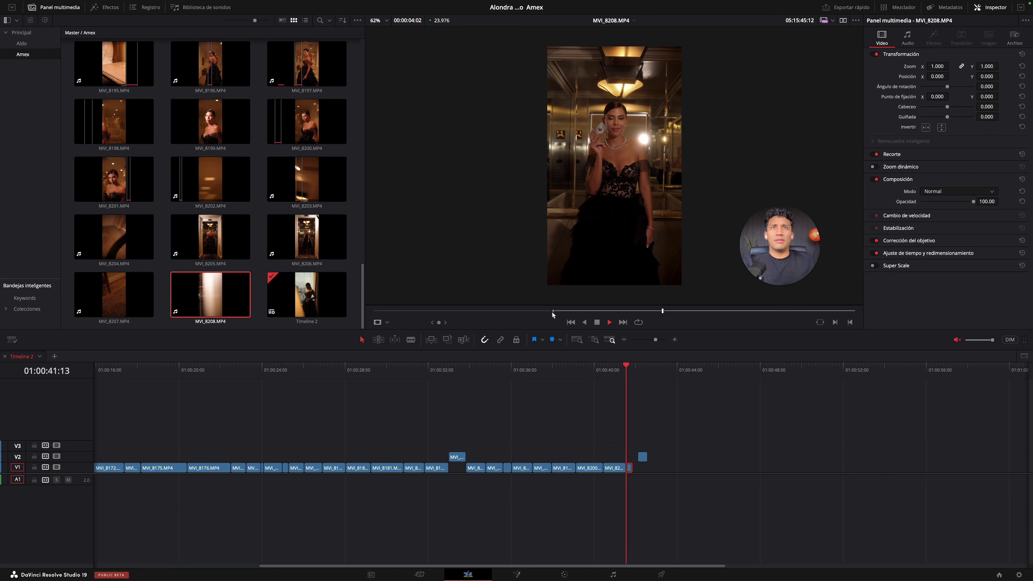
key("o")
key("space")
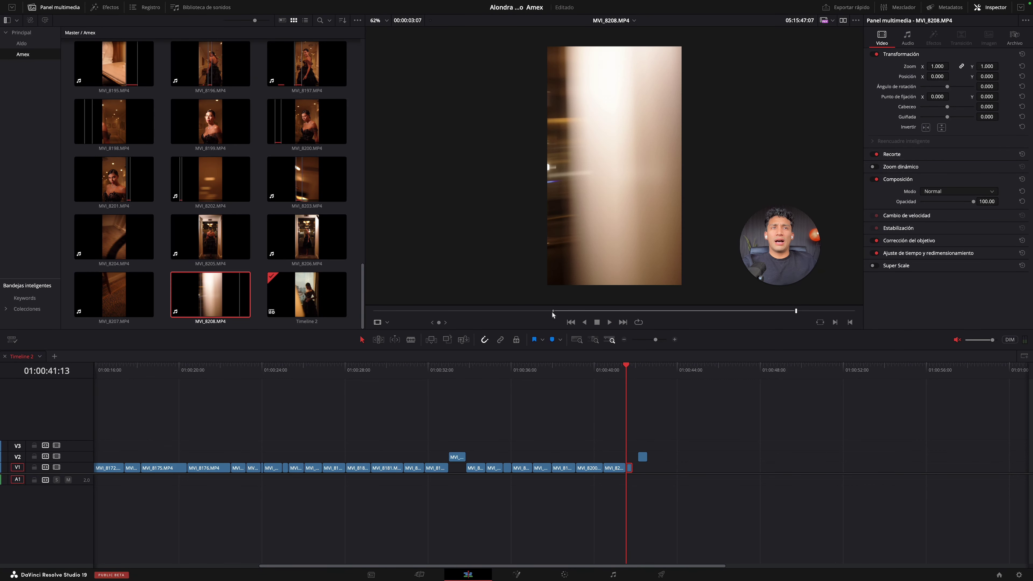
left_click_drag(554, 311, 564, 311)
key("space")
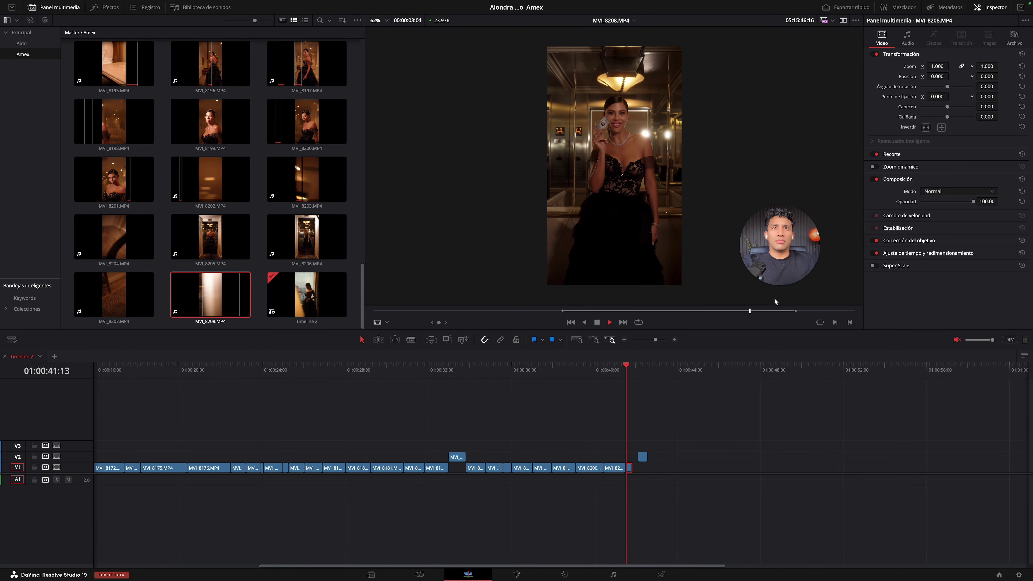
key("o")
key("space")
left_click_drag(625, 260, 639, 467)
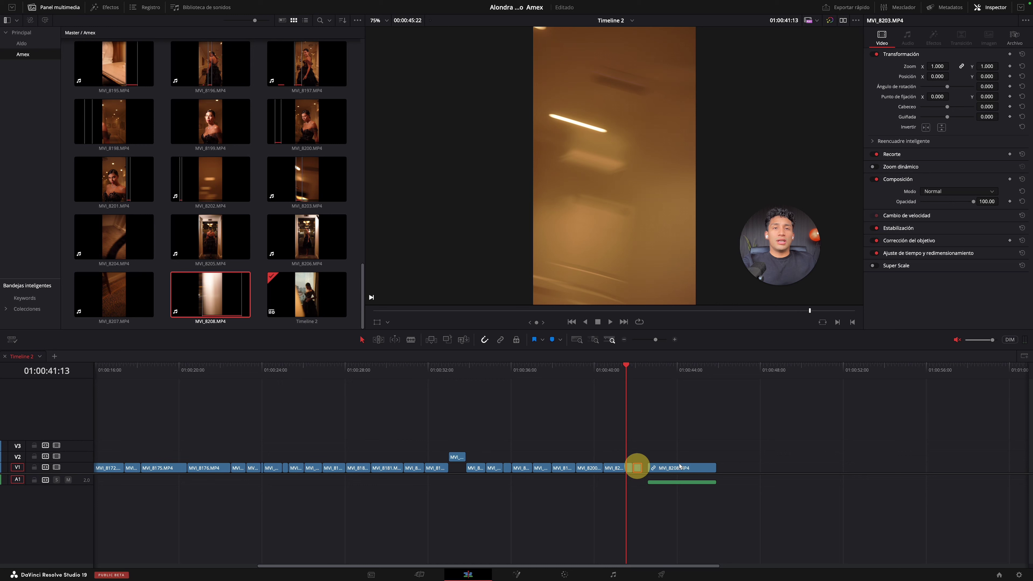
Step: Close the gap before the MVI_8208.MP4 clip and move the MVI_8193.MP4 clip from V2 down into its gap on V1
left_click(683, 467)
left_click_drag(667, 468, 661, 468)
left_click_drag(457, 456, 456, 468)
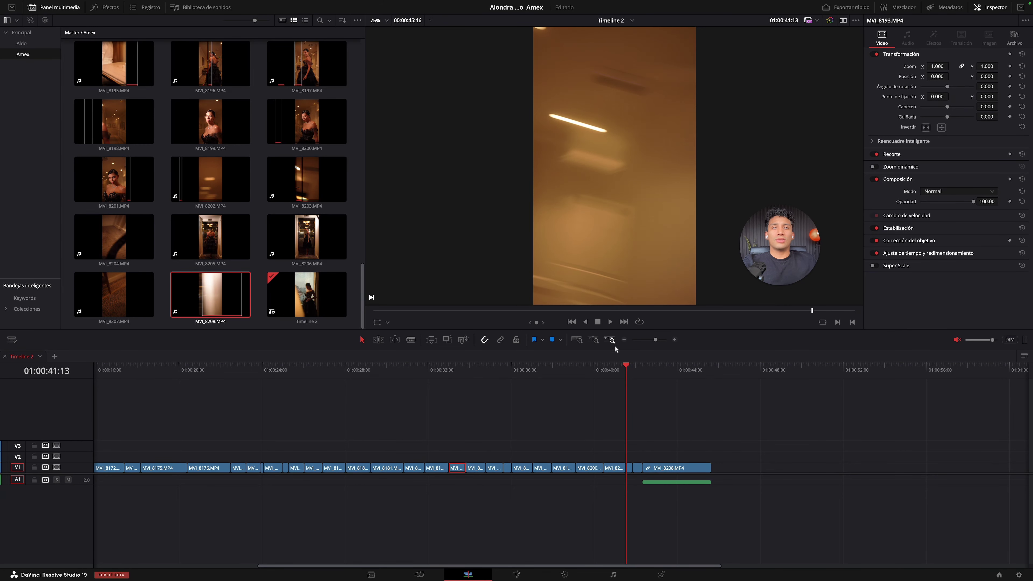
Step: Show the whole timeline from its start and delete the MVI_8208.MP4 audio from A1, keeping its video
left_click(624, 339)
key("Home")
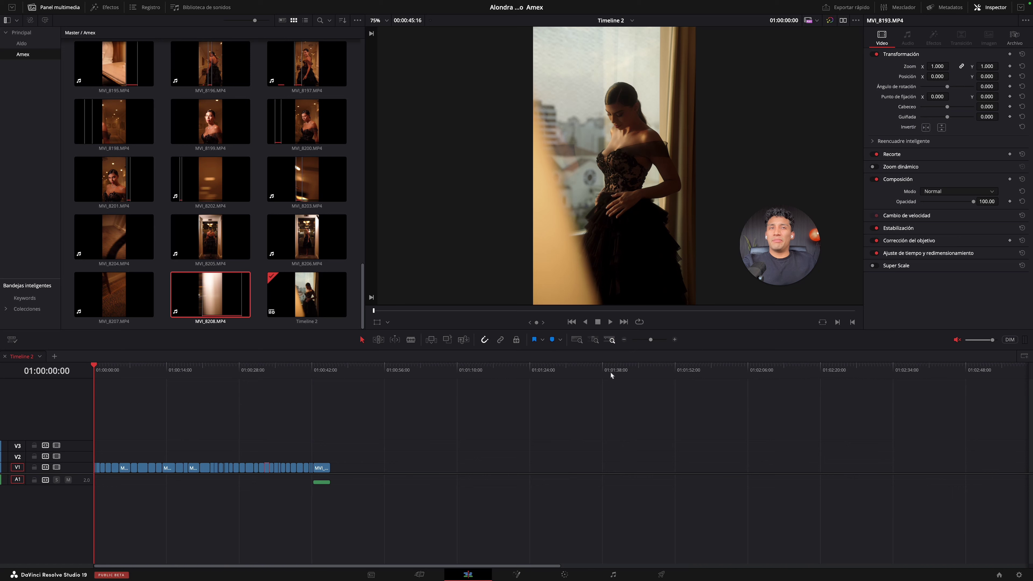
left_click(674, 340)
left_click(674, 340)
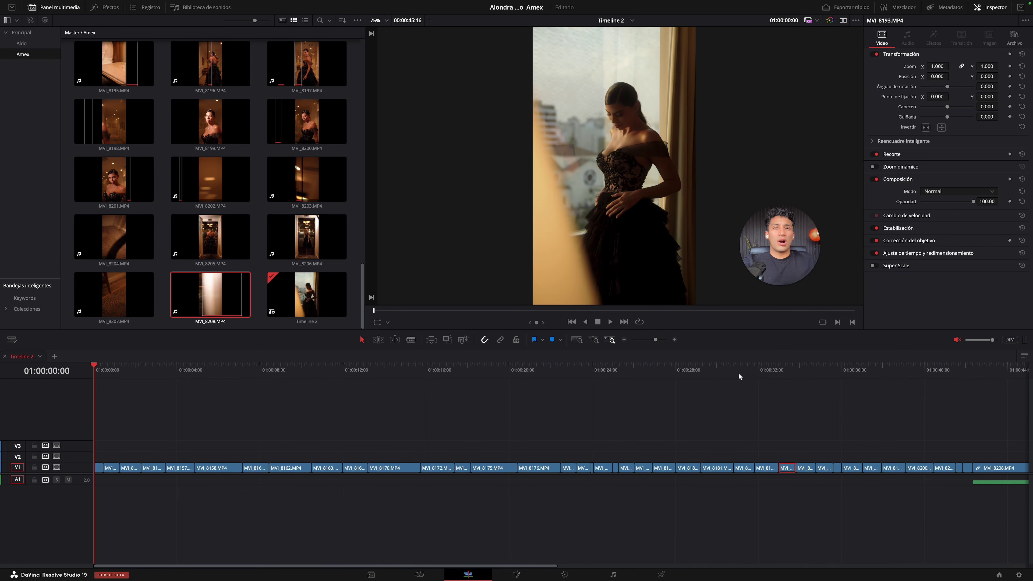
left_click_drag(658, 343, 655, 344)
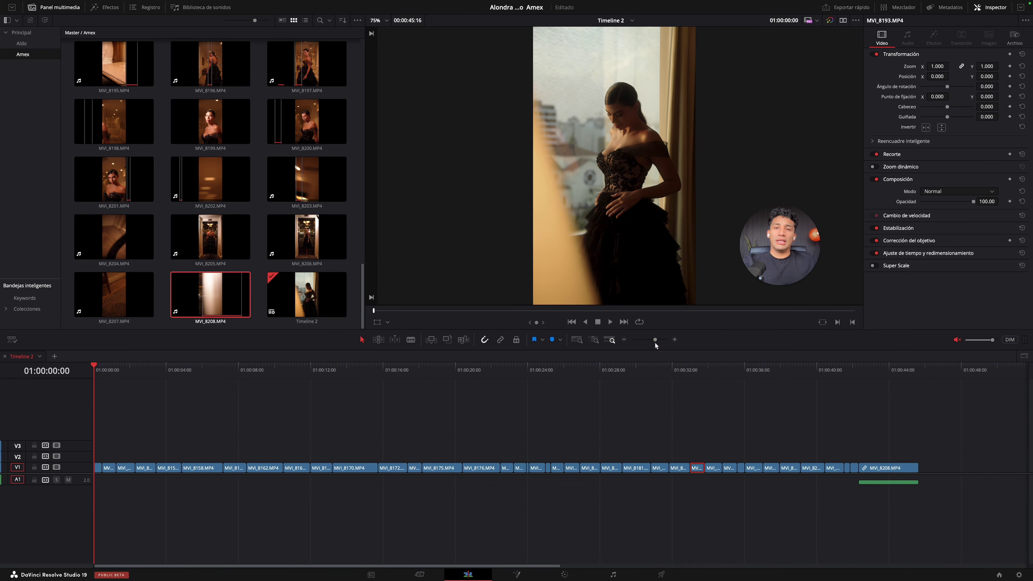
left_click(614, 436)
left_click(898, 488)
key("Delete")
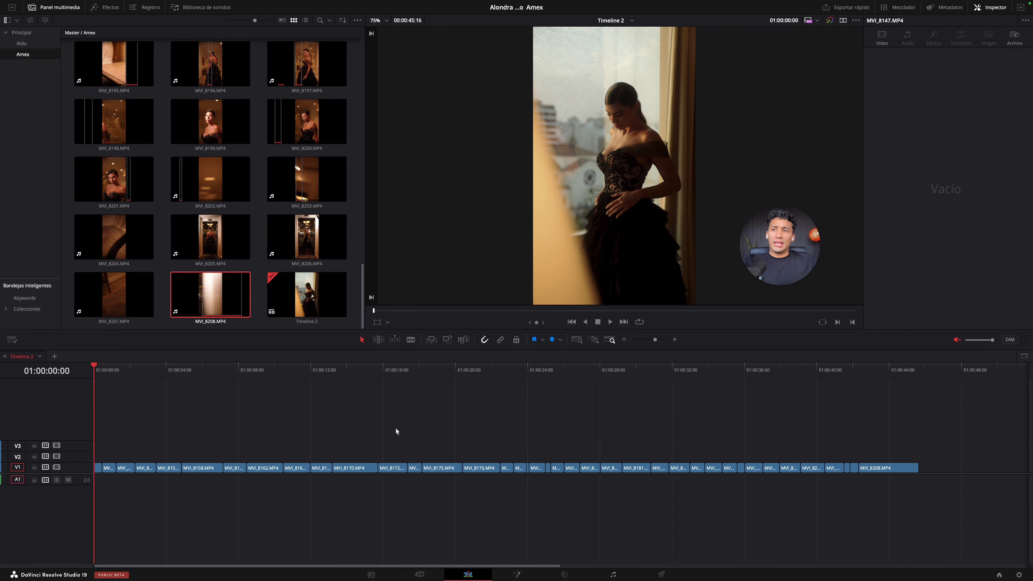
Step: Play the assembled timeline from the start to review the sequence of clips
left_click(176, 469)
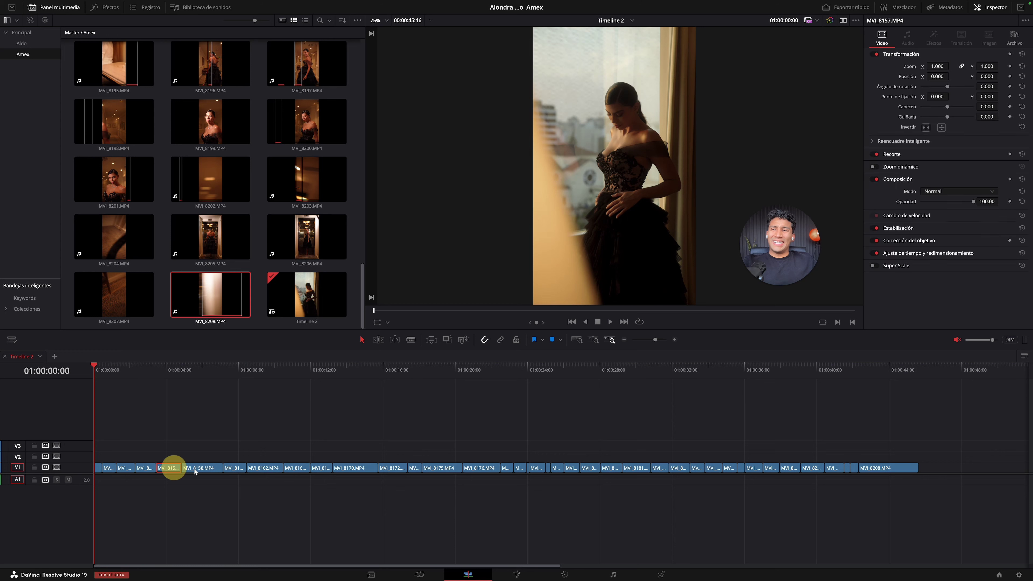
left_click(322, 469)
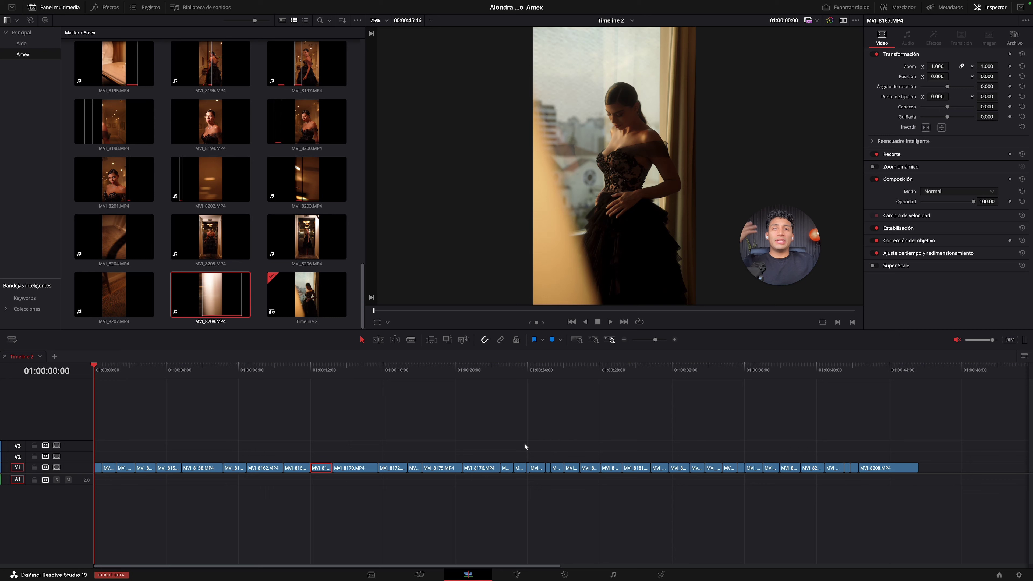
left_click(467, 410)
key("space")
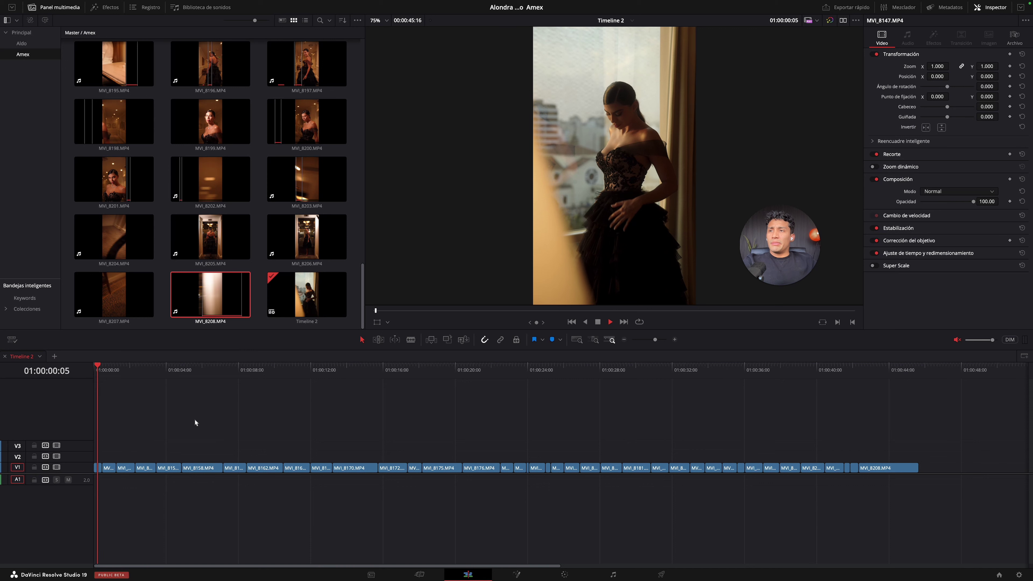
key("Home")
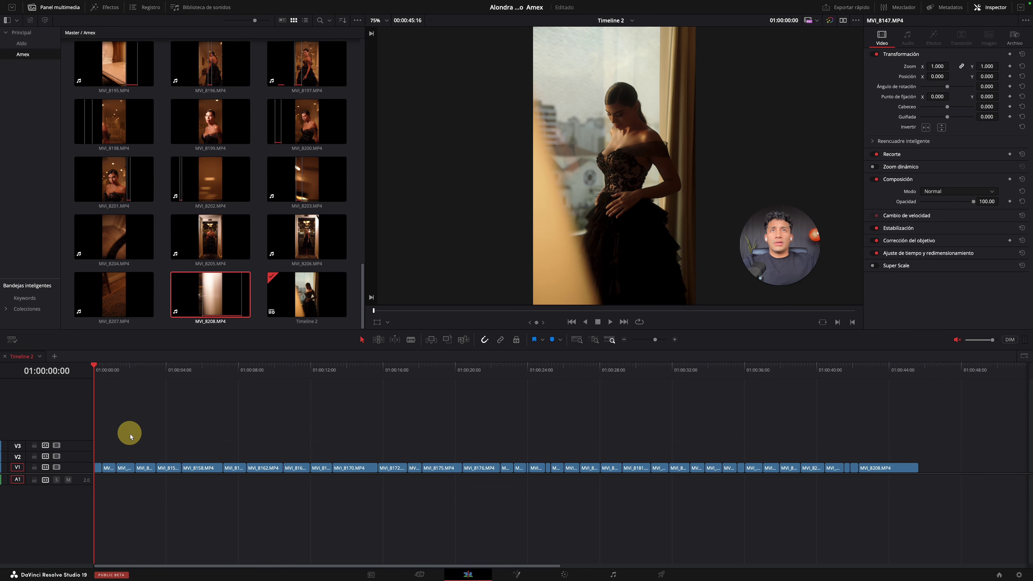
Step: Replay the opening clips and move the MVI_8152.MP4 clip up from V1 to V2
key("space")
left_click(102, 373)
mouse_move(81, 380)
left_mouse_down()
mouse_move(97, 373)
mouse_move(87, 392)
left_mouse_up()
key("space")
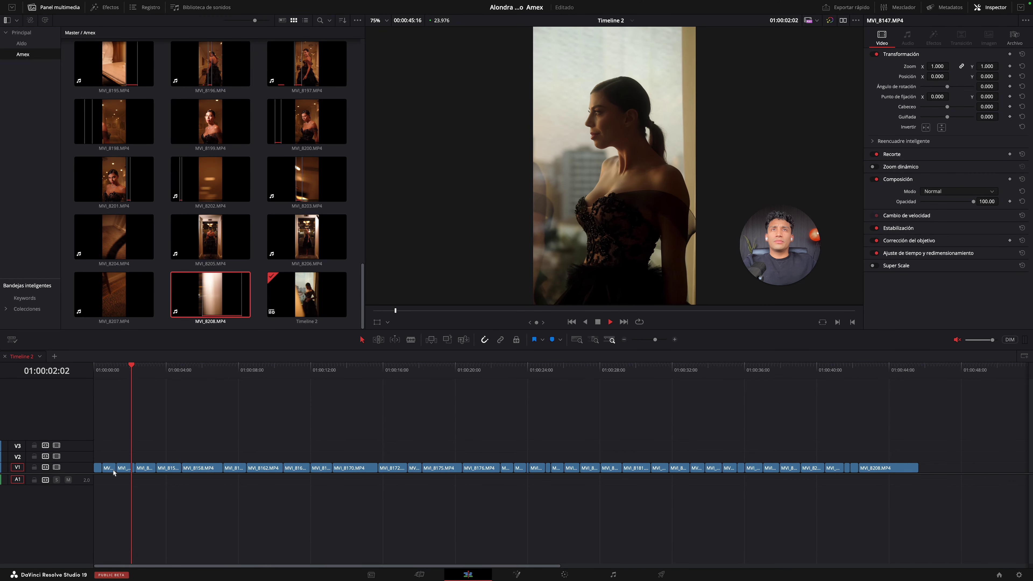
key("space")
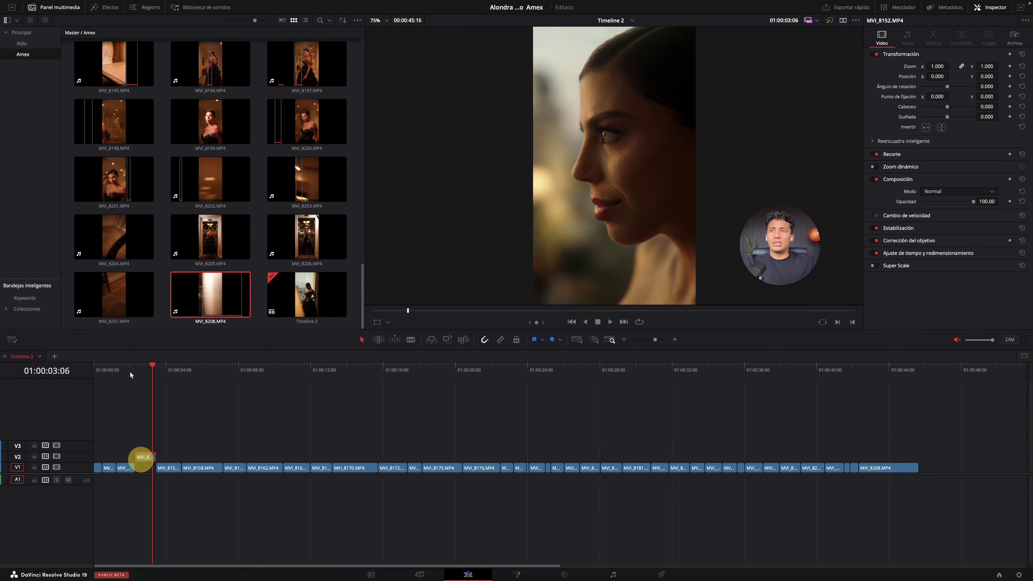
Step: Review the sequence from the start, raising MVI_8158.MP4, MVI_8161.MP4 and the two clips between MVI_8162.MP4 and MVI_8170.MP4 to V2
left_click_drag(109, 370, 83, 377)
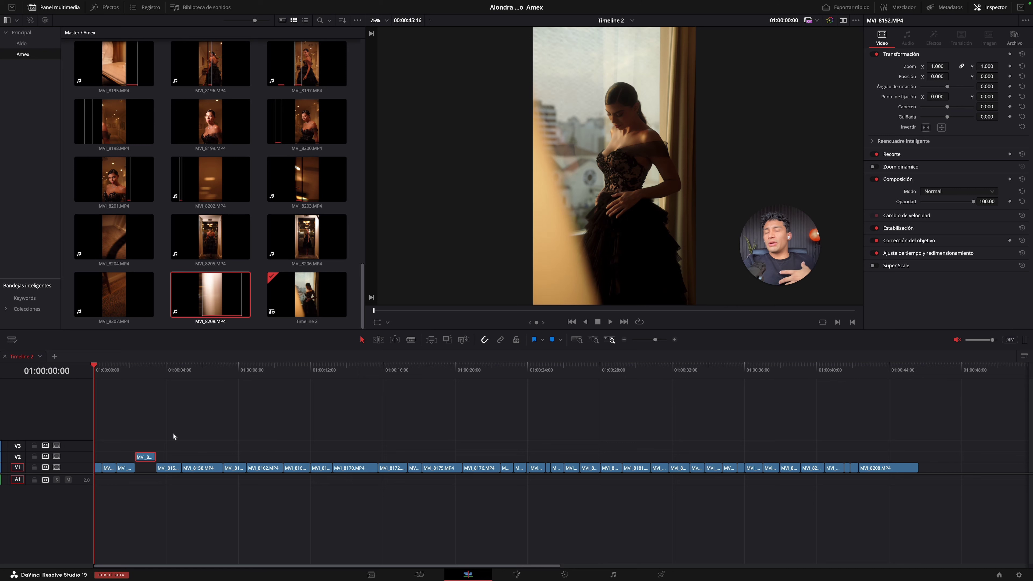
key("space")
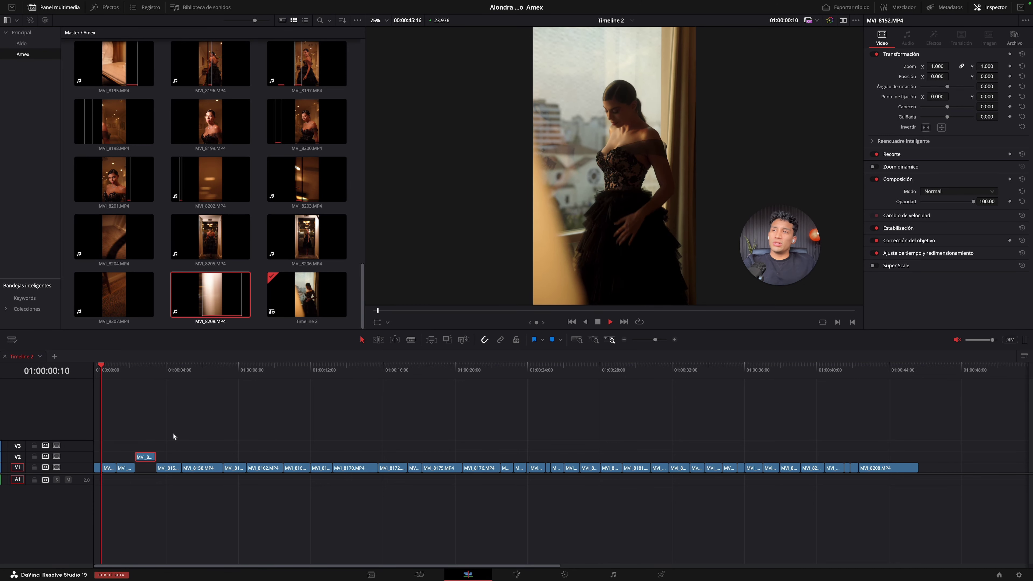
key("space")
left_click(125, 382)
key("space")
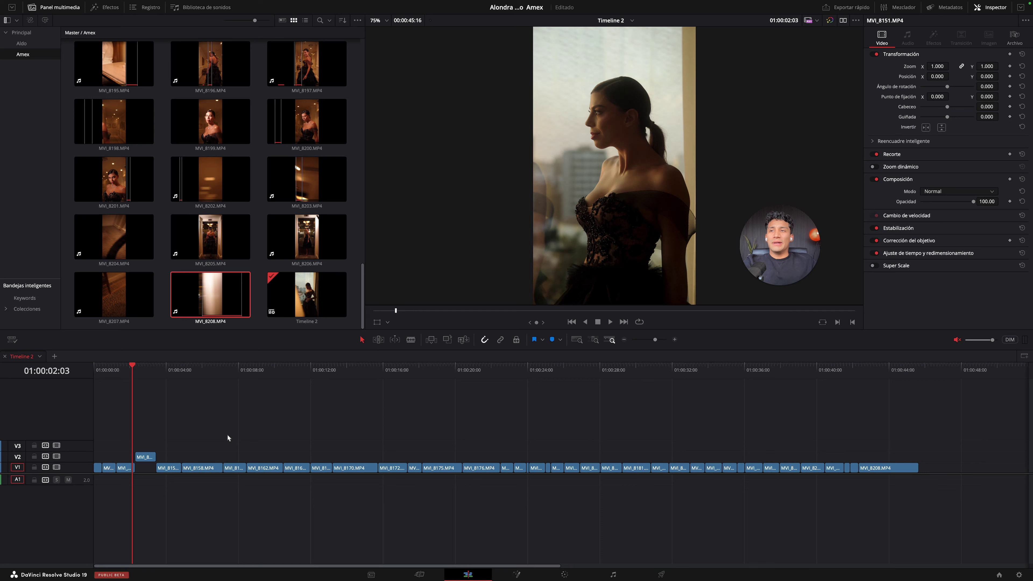
key("space")
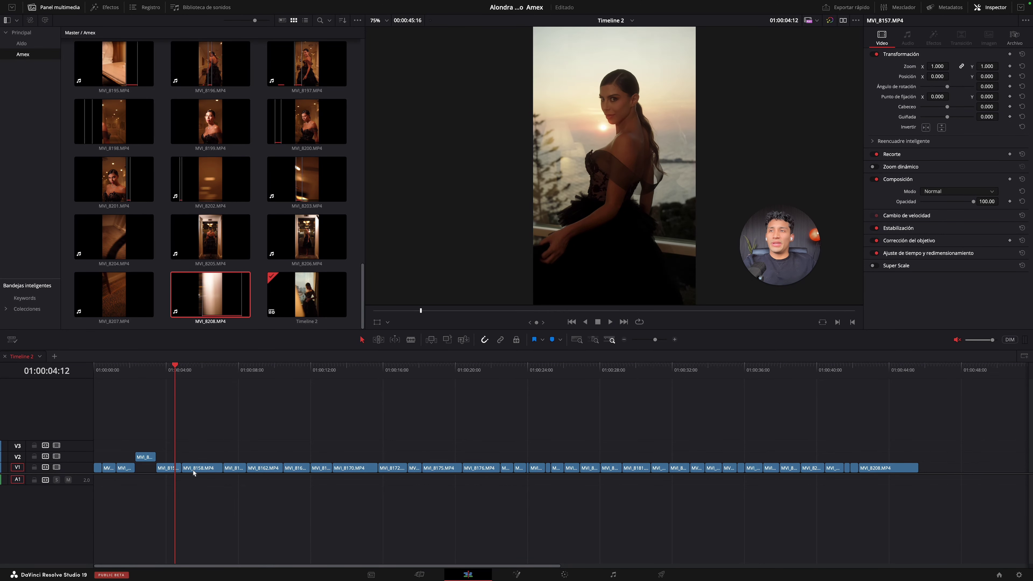
left_click_drag(198, 469, 209, 457)
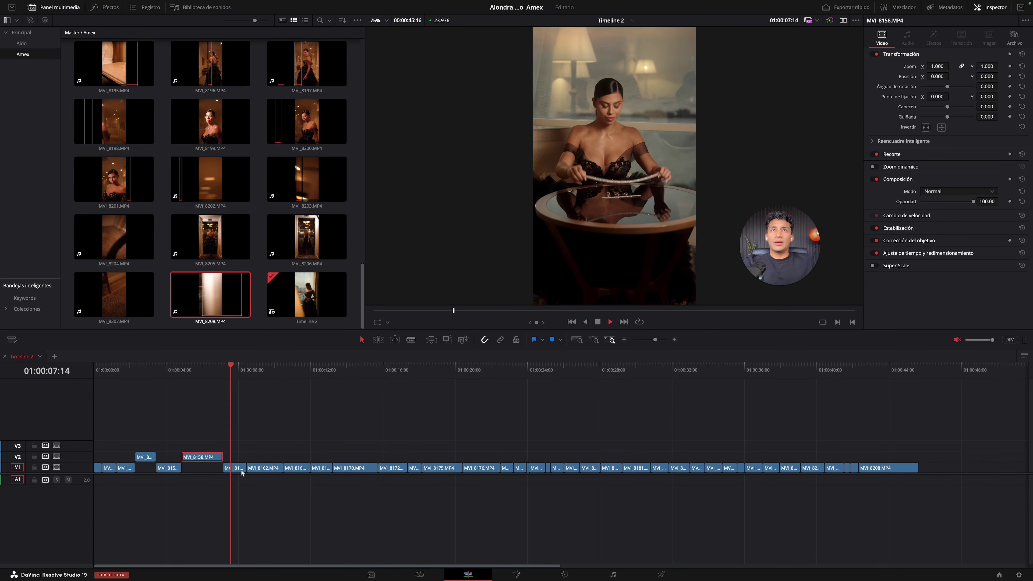
left_click_drag(243, 469, 235, 457)
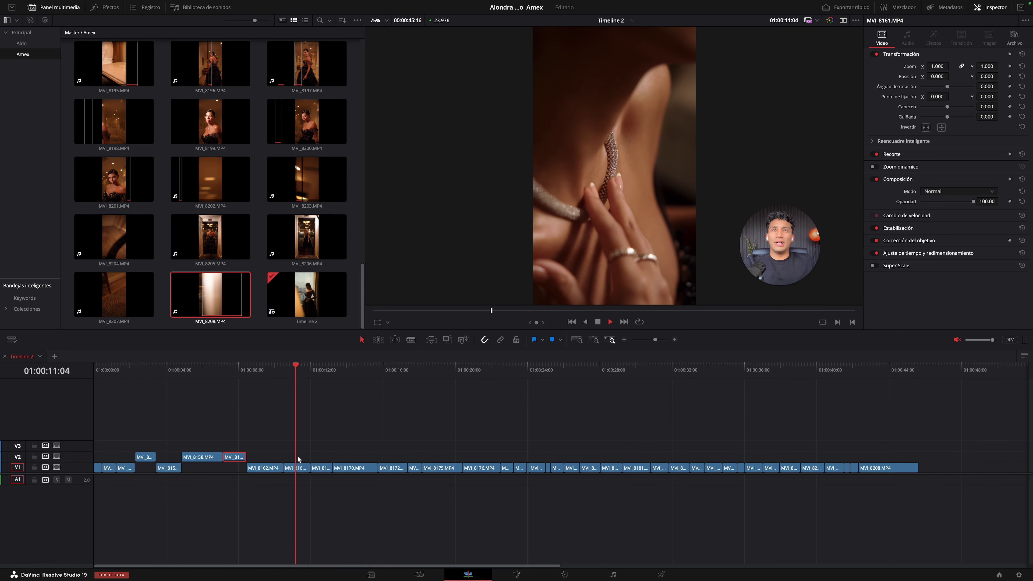
left_click_drag(298, 469, 320, 459)
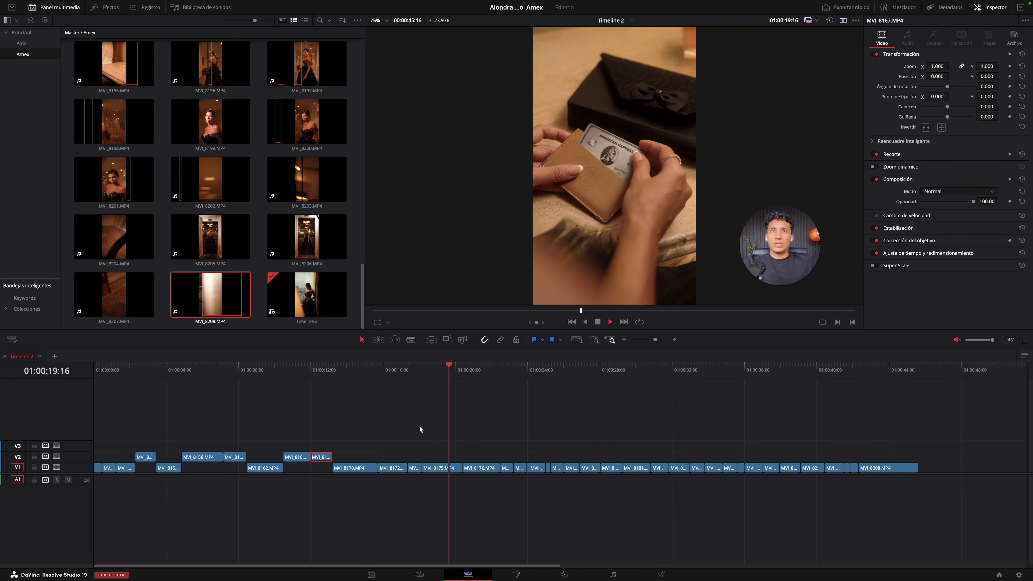
Step: Trim the start of the MVI_8175.MP4 wallet clip and move it up to V2
left_click(422, 371)
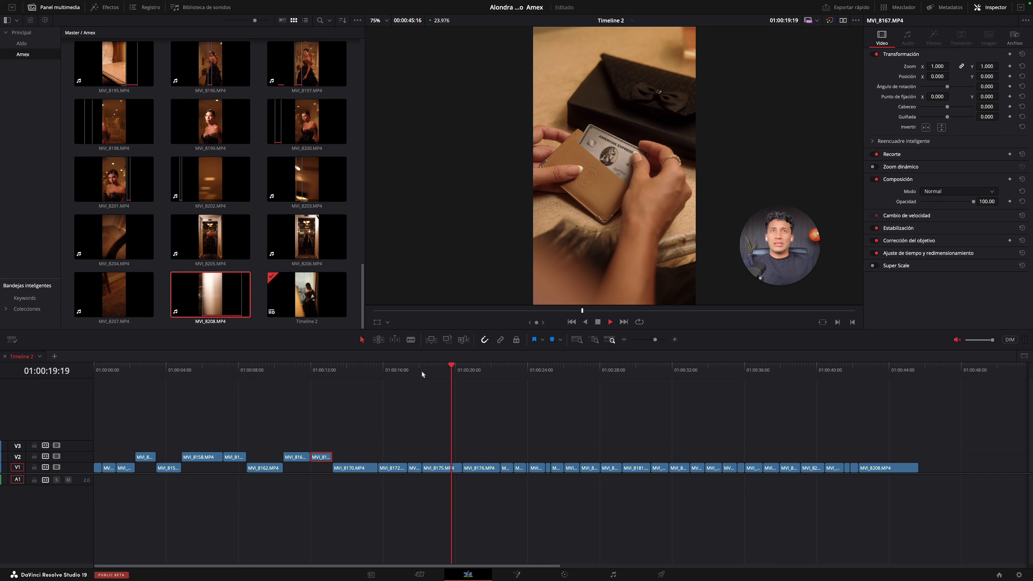
left_click(421, 369)
left_click(432, 471)
left_click_drag(425, 471, 445, 456)
key("space")
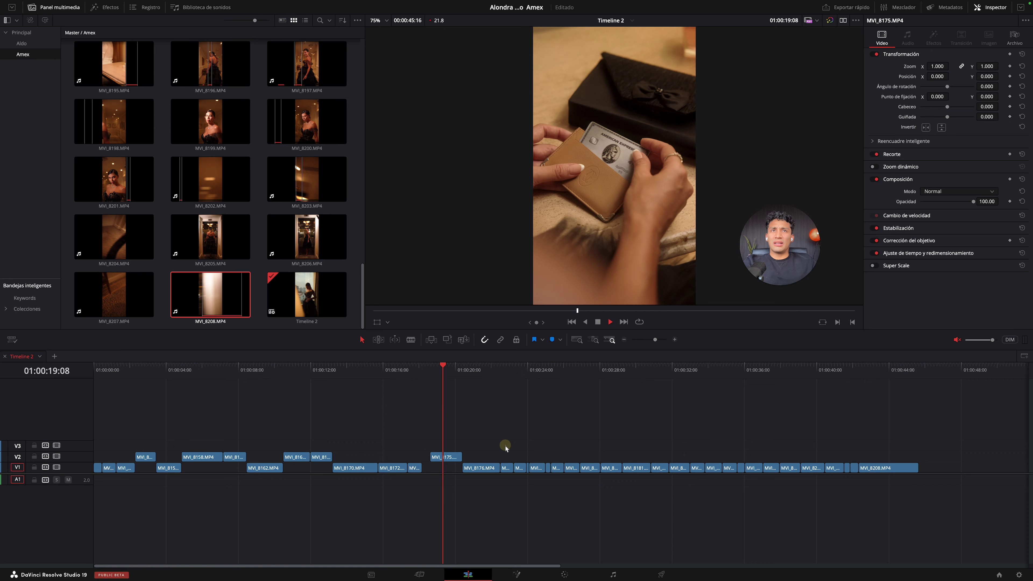
left_click(506, 446)
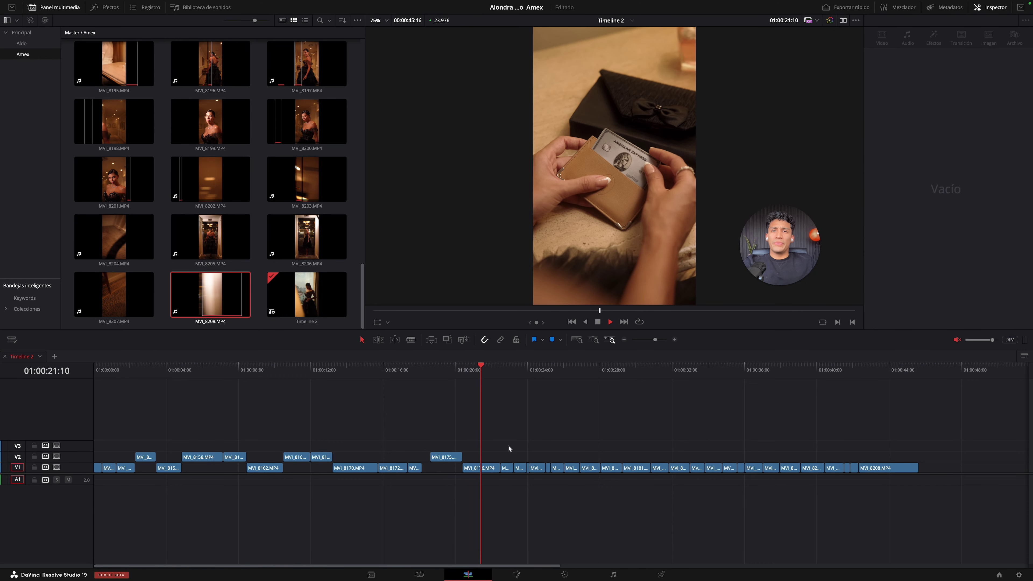
Step: Review the cuts around the end of MVI_8176.MP4 and move the MVI_8178.MP4 clip up to V2
key("space")
left_click(450, 369)
left_click(480, 366)
mouse_move(491, 369)
left_mouse_down()
mouse_move(503, 367)
mouse_move(489, 369)
left_mouse_up()
key("space")
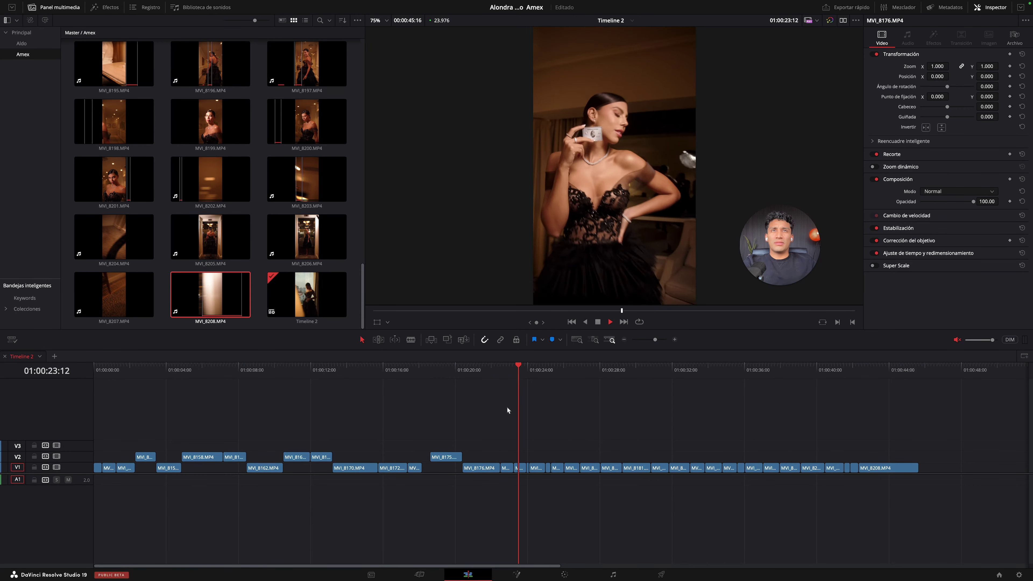
left_click(498, 371)
left_click(501, 374)
key("space")
left_click_drag(507, 468, 506, 458)
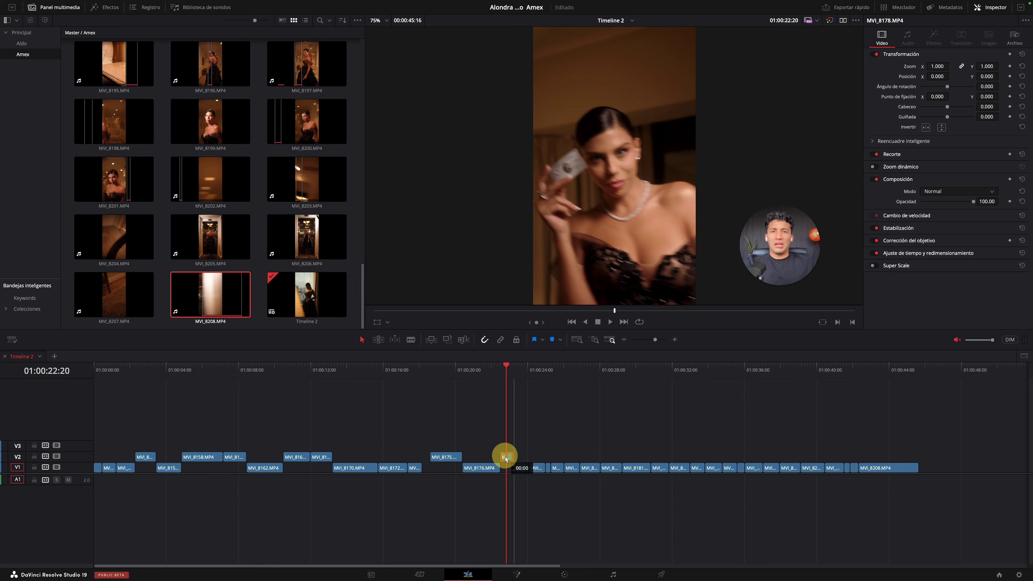
key("space")
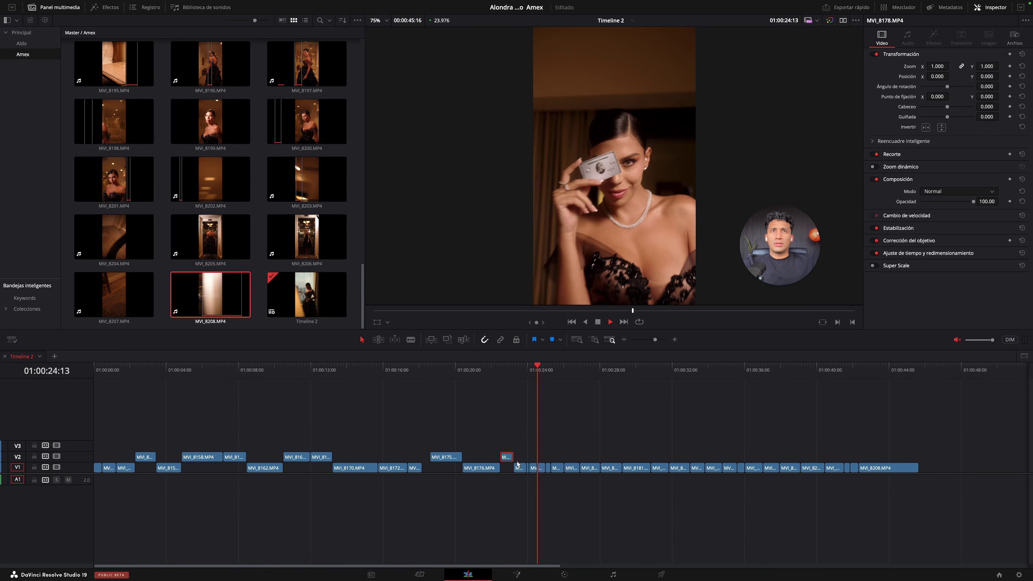
Step: Move the two adjacent clips at about 01:00:24:00, with the card held over one eye, up from V1 to V2
left_click(531, 467)
key("space")
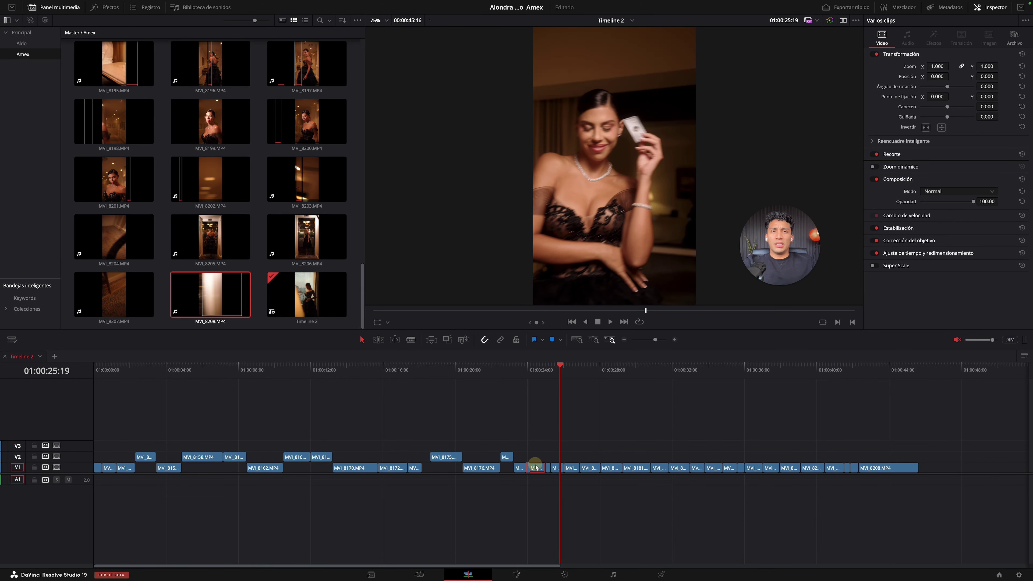
left_click(516, 365)
left_click_drag(513, 365, 518, 365)
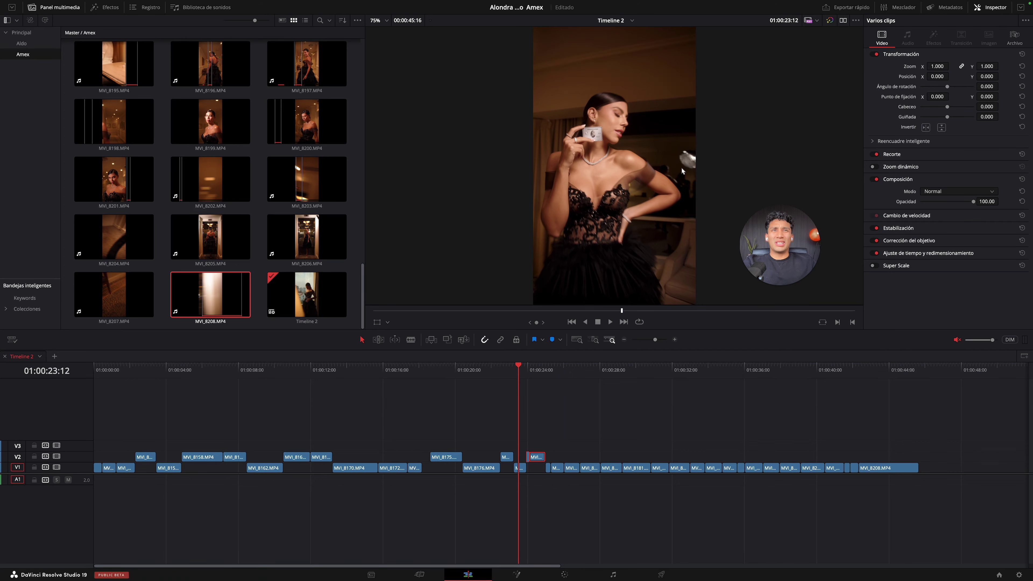
Step: Review the cuts between 01:00:23:12 and 01:00:26:00, replaying the short card-pose clips, and play on through the American Express card close-up
left_click(561, 417)
key("space")
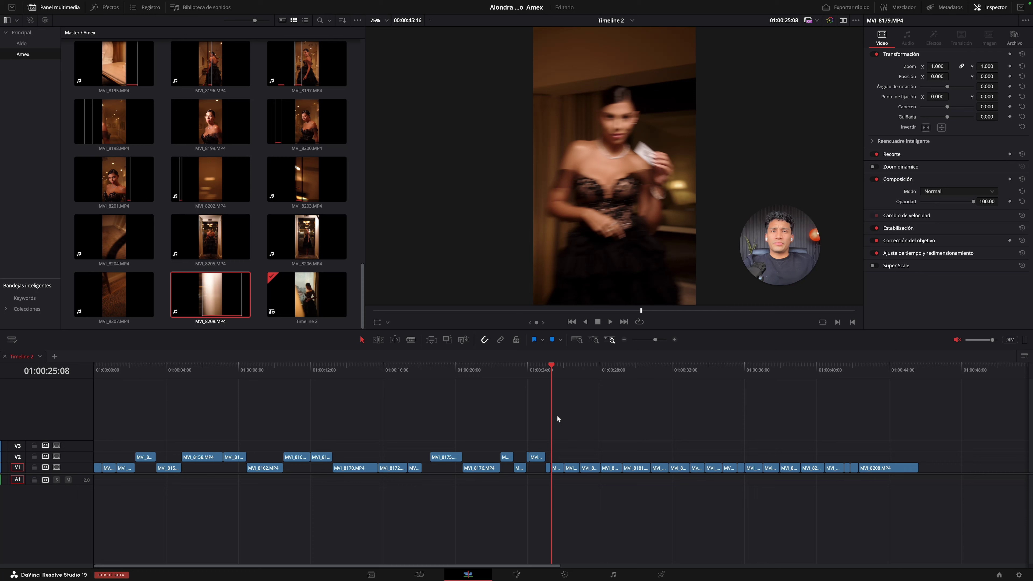
left_click_drag(561, 371, 545, 374)
left_click(544, 374)
left_click(544, 374)
left_click(543, 375)
left_click(543, 374)
left_click(539, 376)
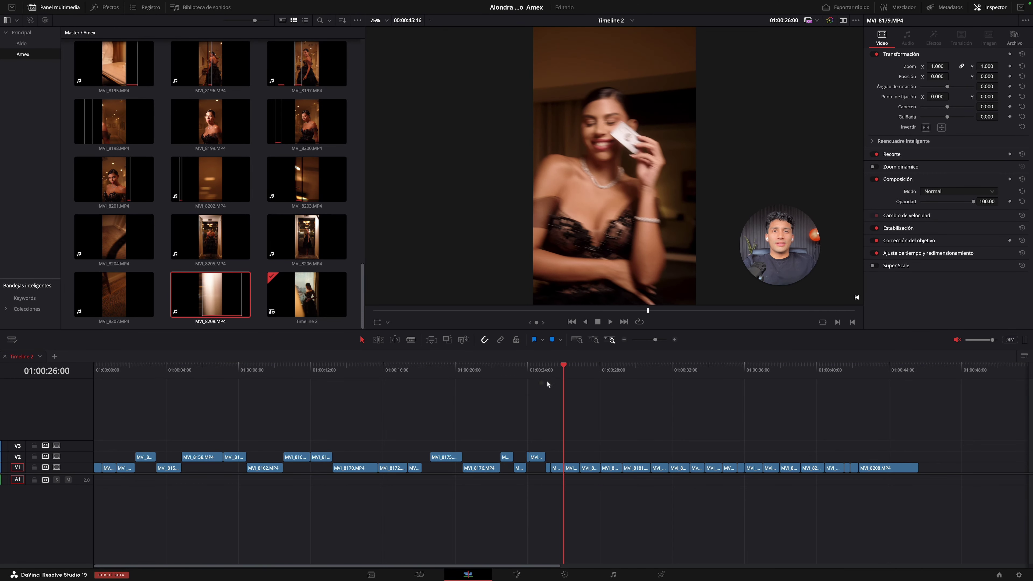
left_click(550, 373)
left_click(550, 372)
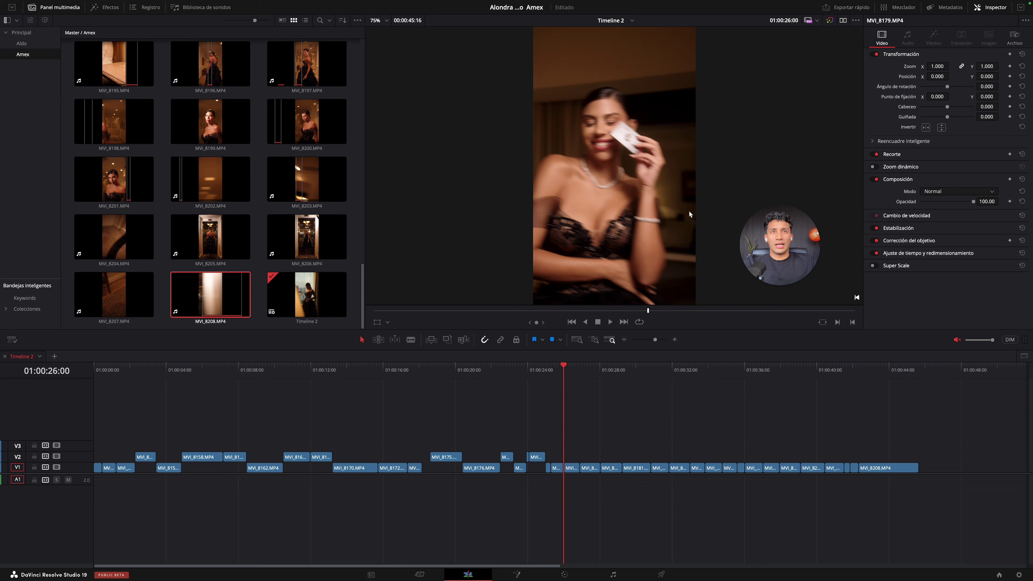
left_click(544, 367)
key("space")
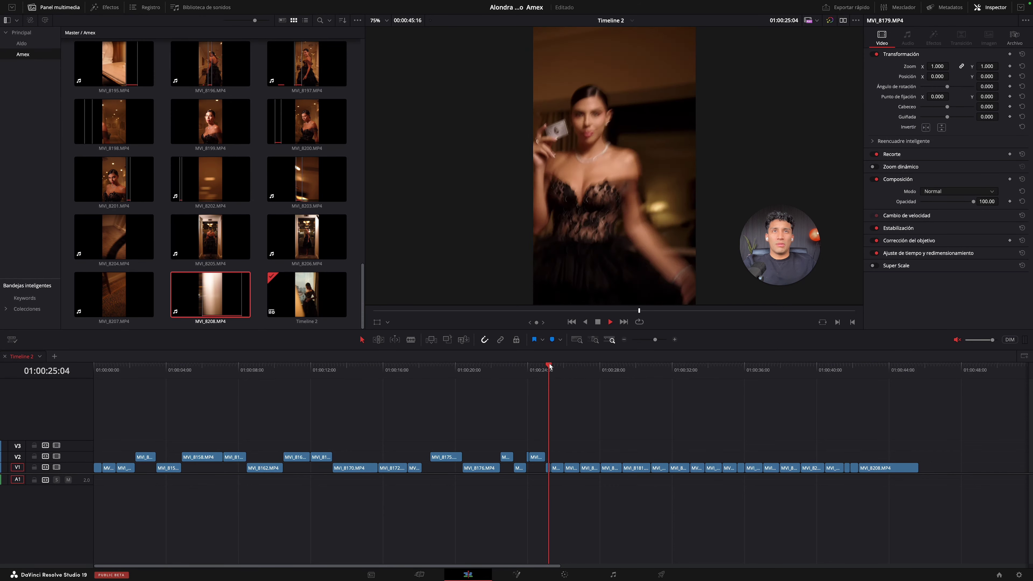
left_click(552, 365)
left_click(536, 367)
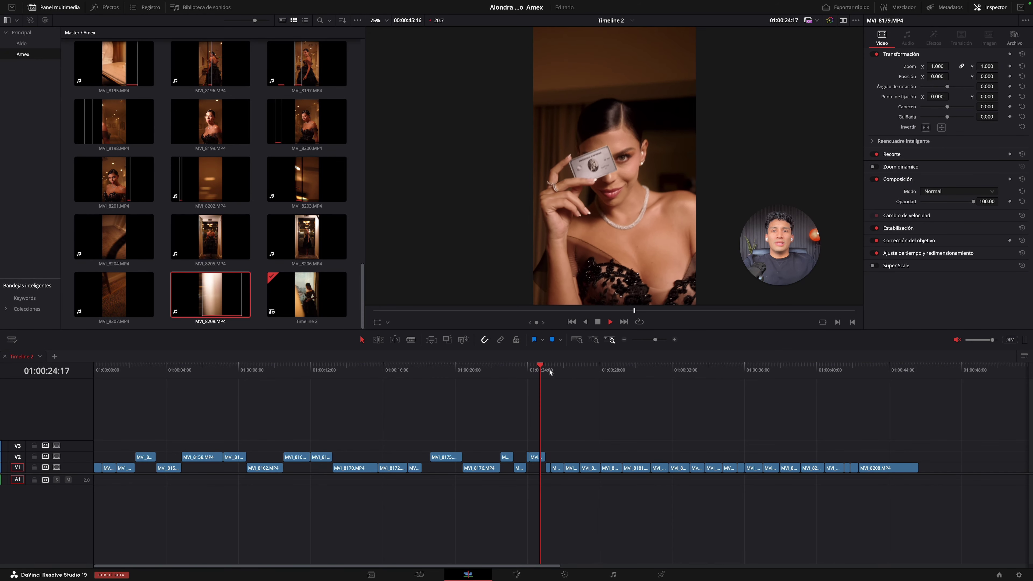
left_click(573, 371)
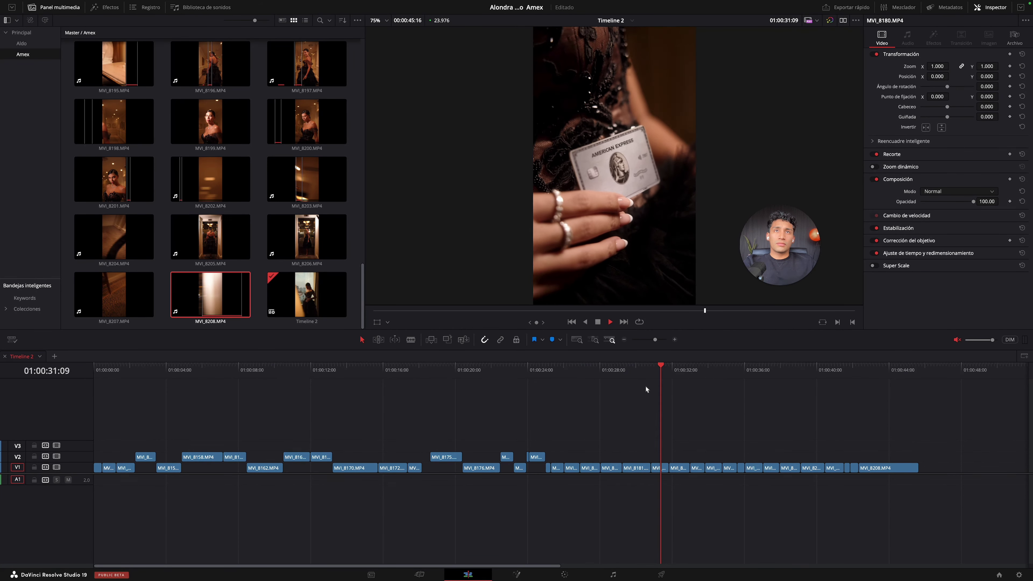
Step: Play back the American Express card close-ups between about 01:00:25 and 01:00:28 on the timeline to check how they cut together
left_click(649, 373)
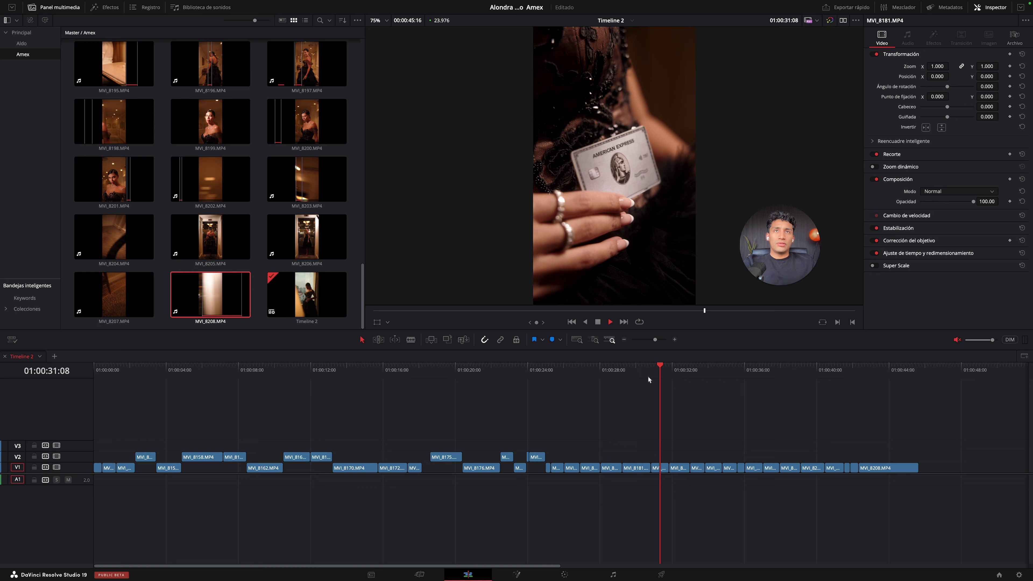
left_click_drag(665, 467, 664, 468)
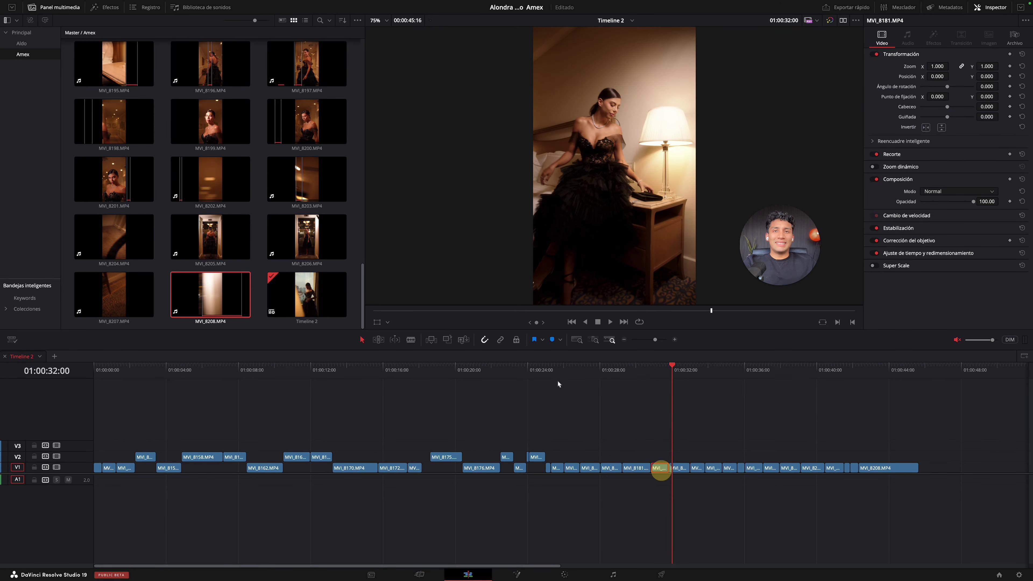
left_click(549, 373)
key("space")
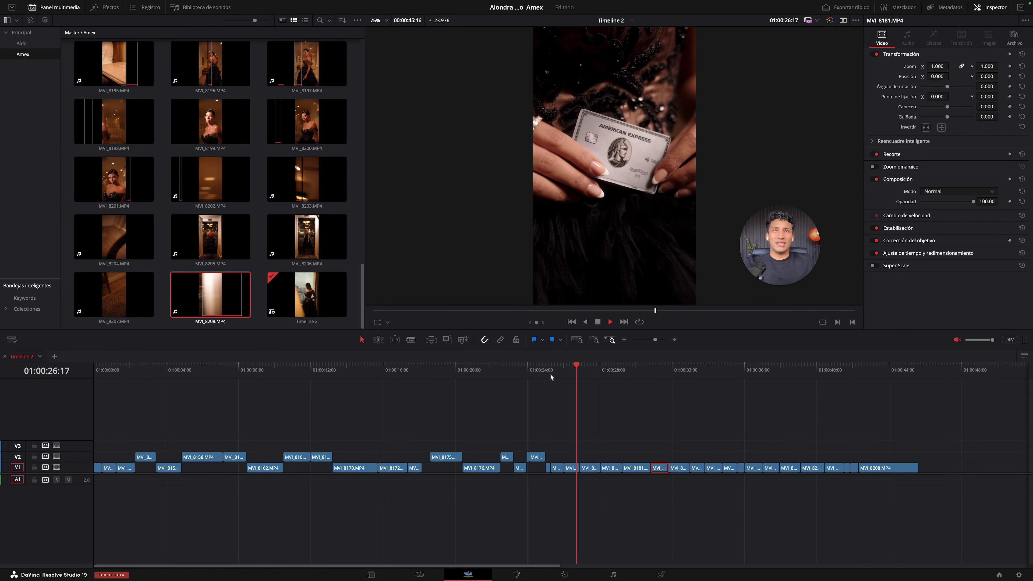
key("space")
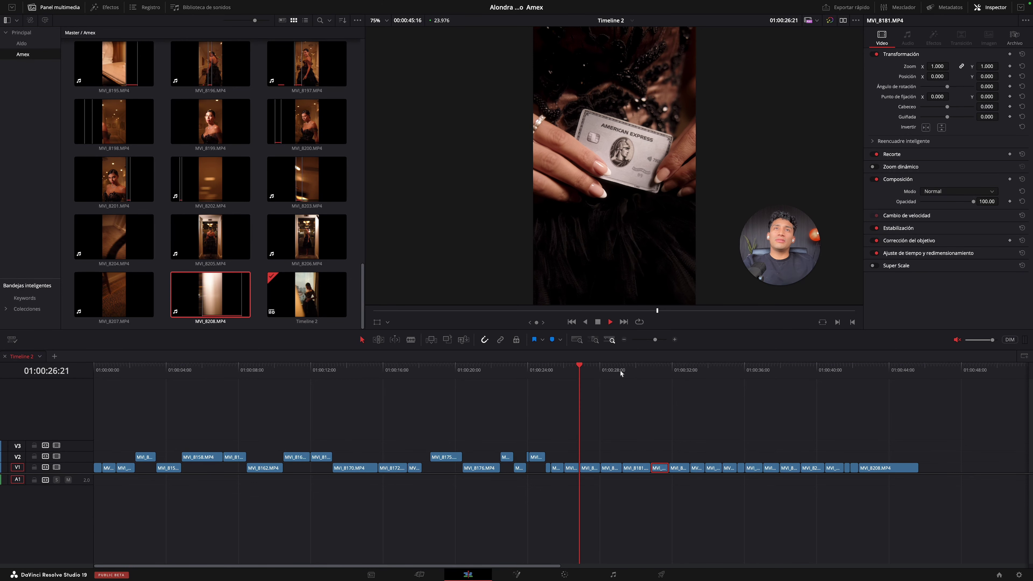
key("space")
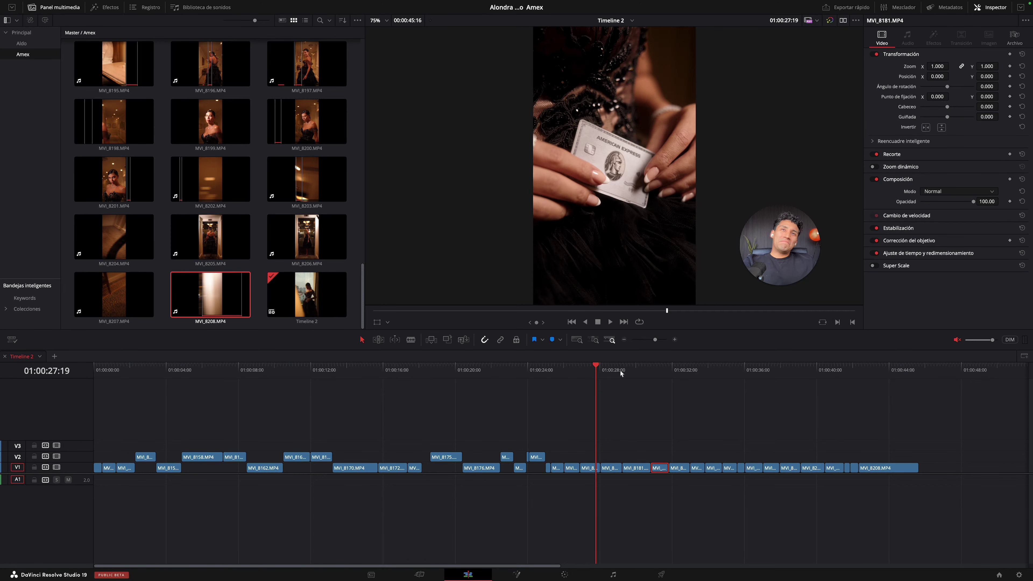
left_click(585, 372)
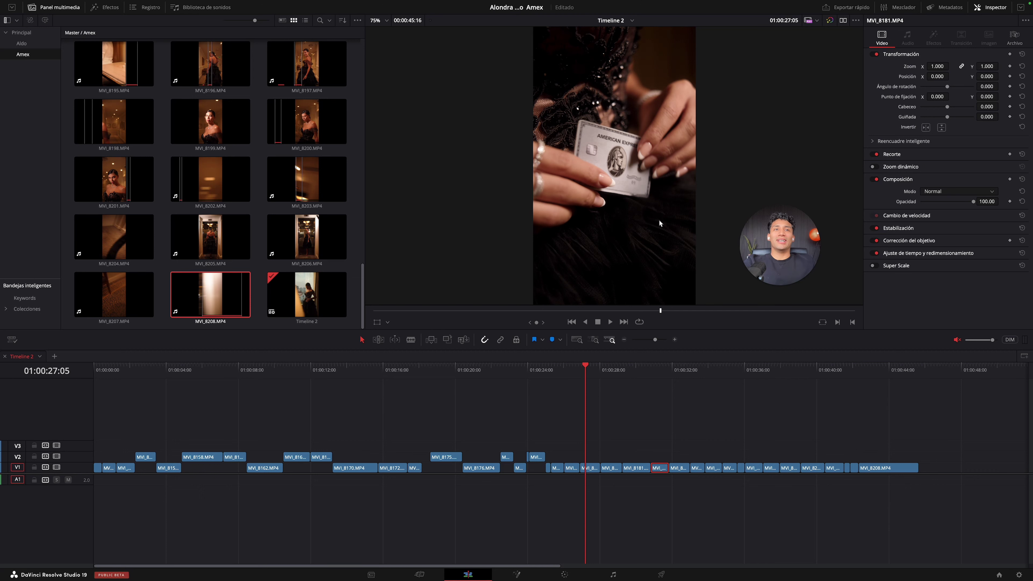
key("space")
mouse_move(588, 365)
left_mouse_down()
mouse_move(617, 364)
mouse_move(606, 367)
left_mouse_up()
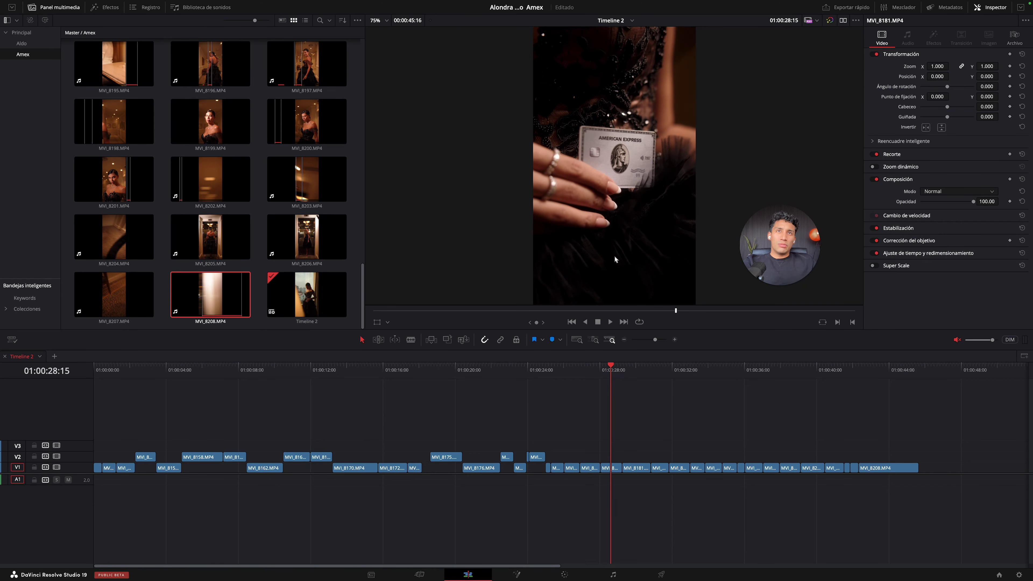
Step: Review the cuts between the consecutive card close-ups from about 01:00:28 to 01:00:31
key("space")
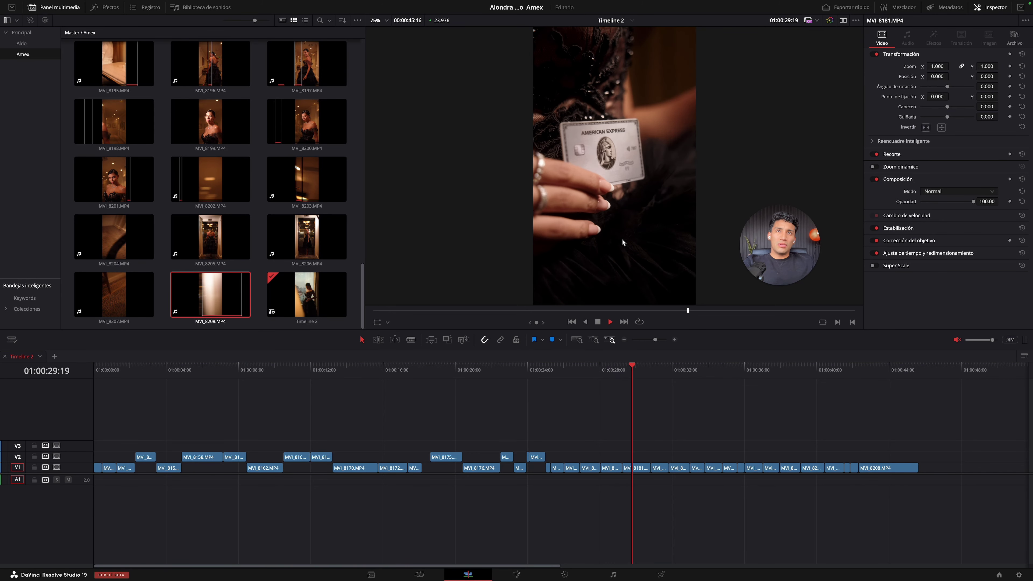
left_click(620, 371)
key("space")
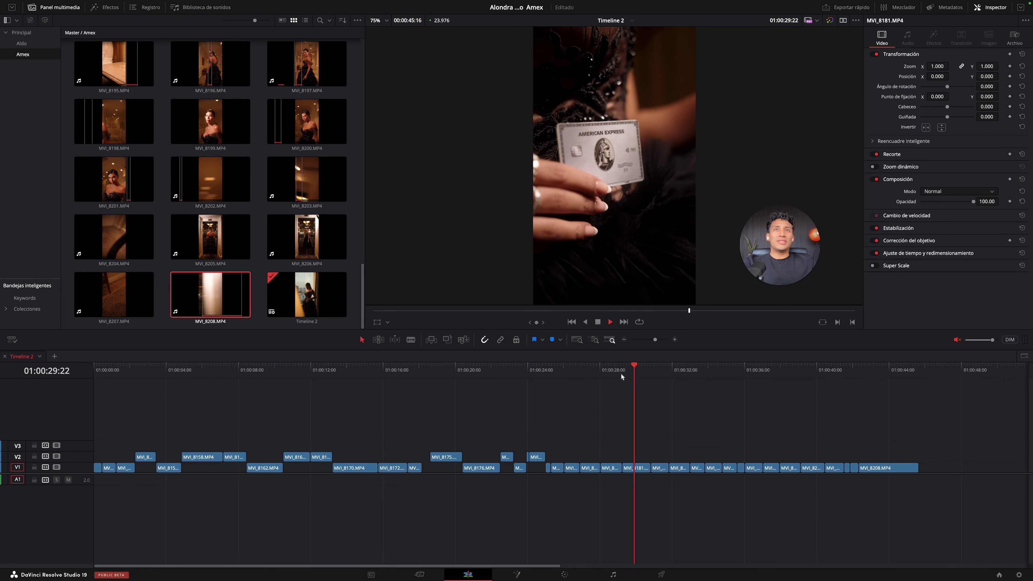
left_click(621, 371)
key("space")
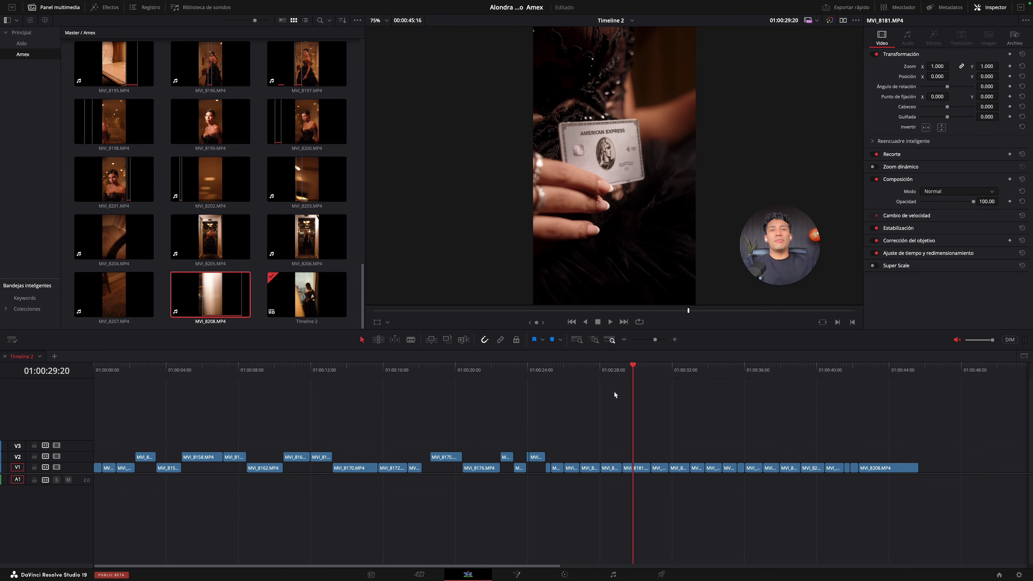
left_click(620, 368)
key("space")
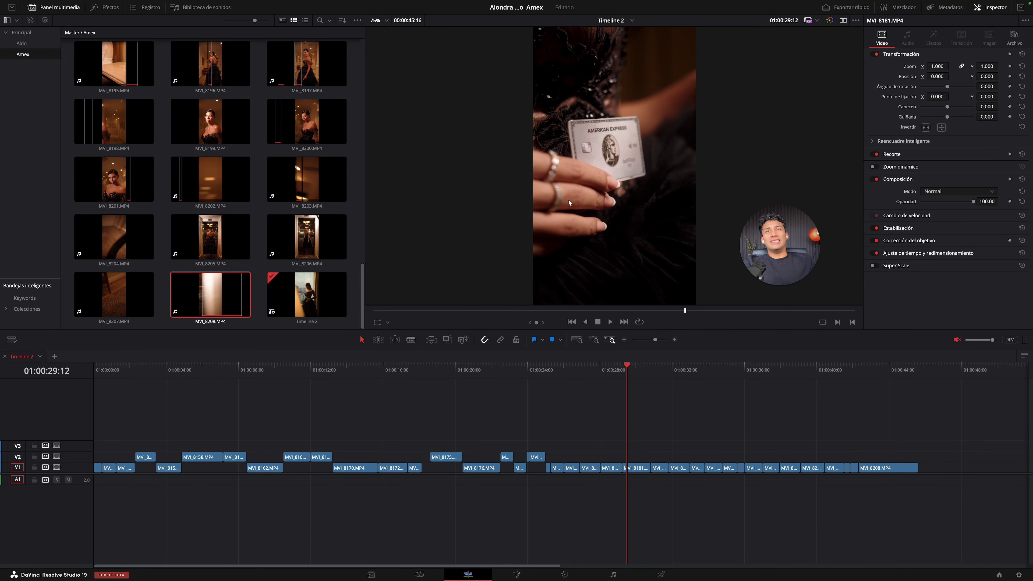
left_click(603, 372)
key("space")
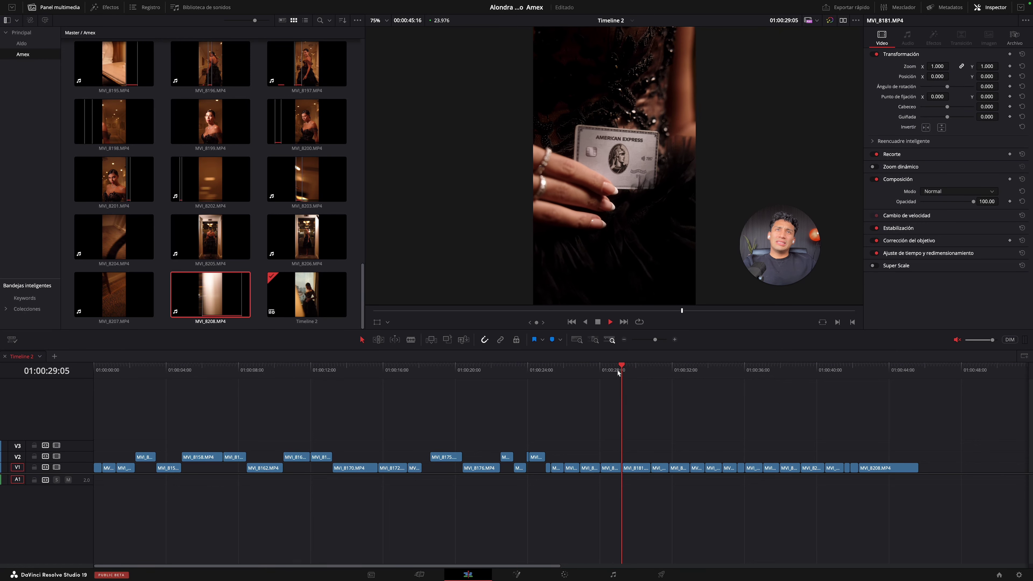
left_click(630, 368)
key("space")
left_click(656, 369)
key("space")
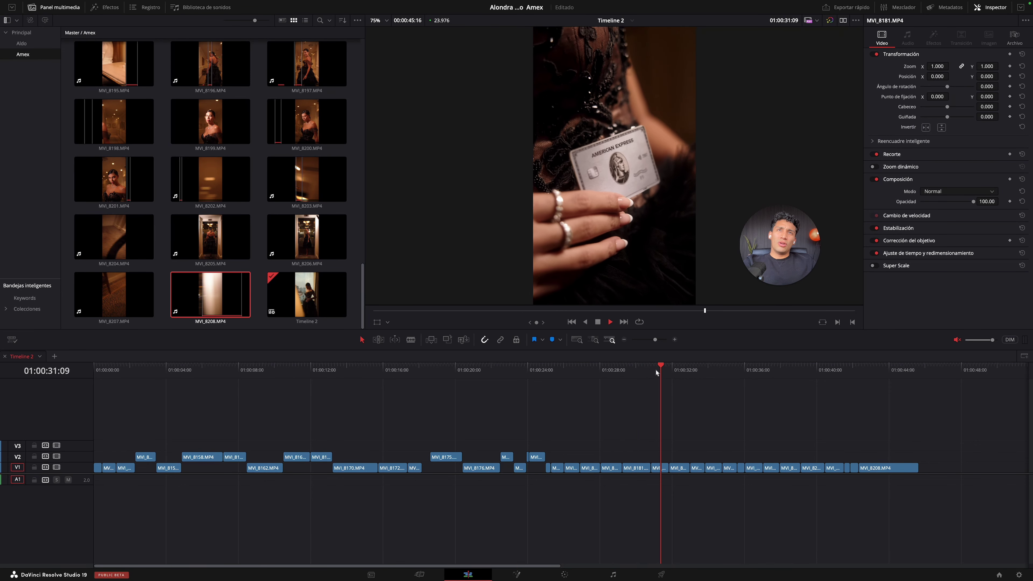
Step: Move the short MVI_8181 card close-up at about 01:00:31 from track V1 up to track V2
left_click(655, 369)
left_click(650, 370)
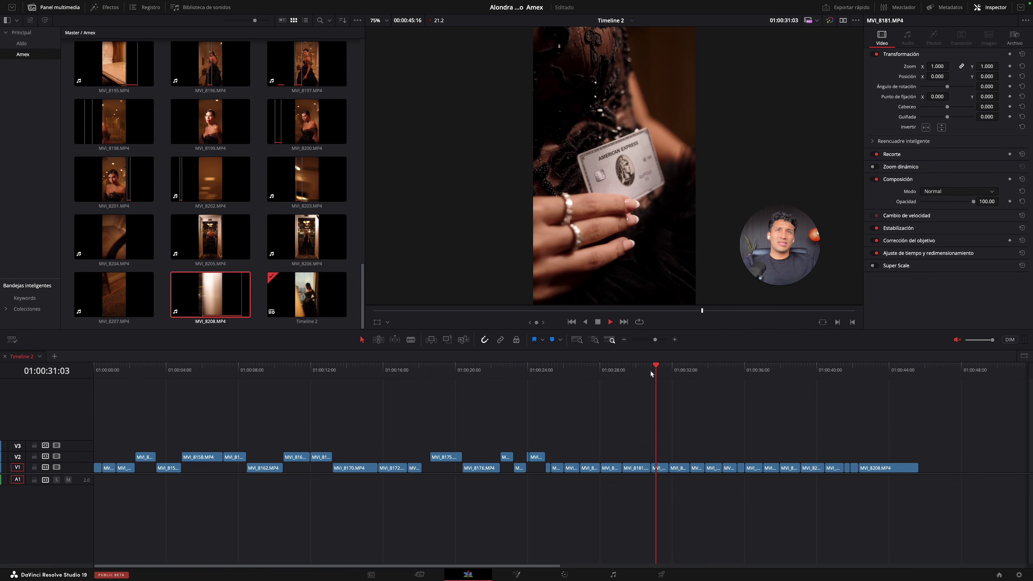
left_click(650, 370)
key("space")
left_click(650, 370)
key("space")
key("space")
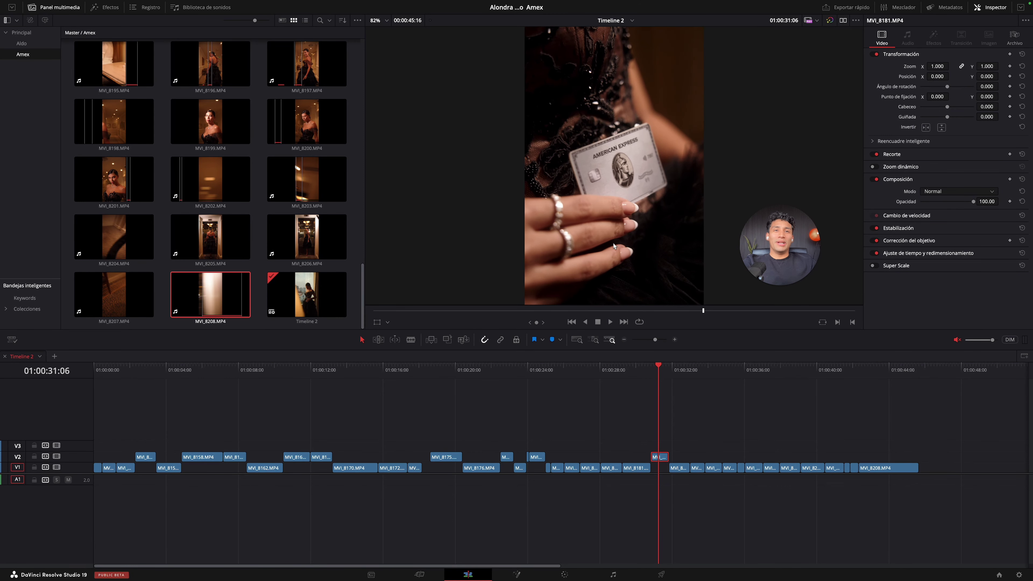
scroll(617, 273, "down", 2)
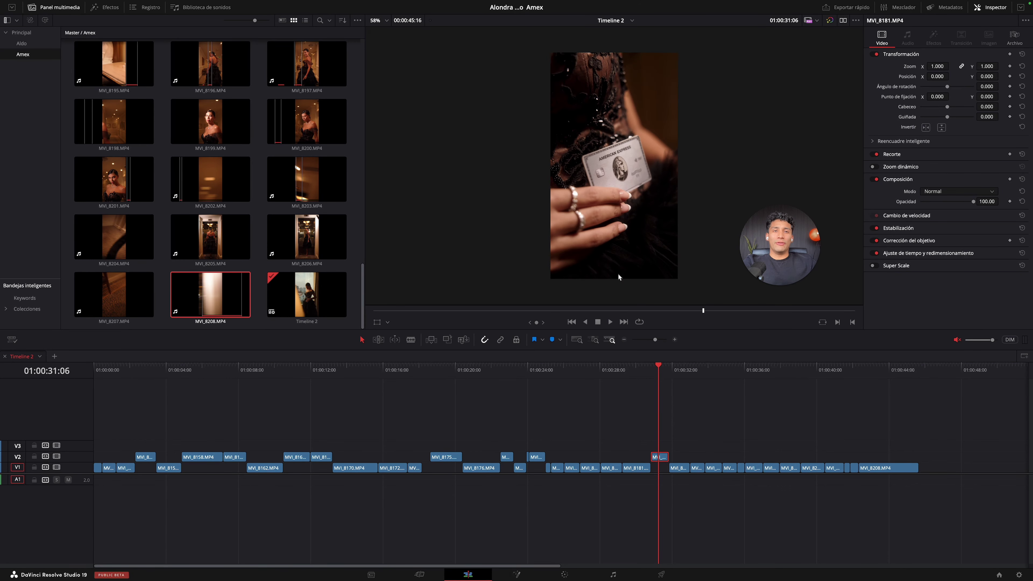
scroll(618, 269, "up", 2)
scroll(618, 267, "down", 3)
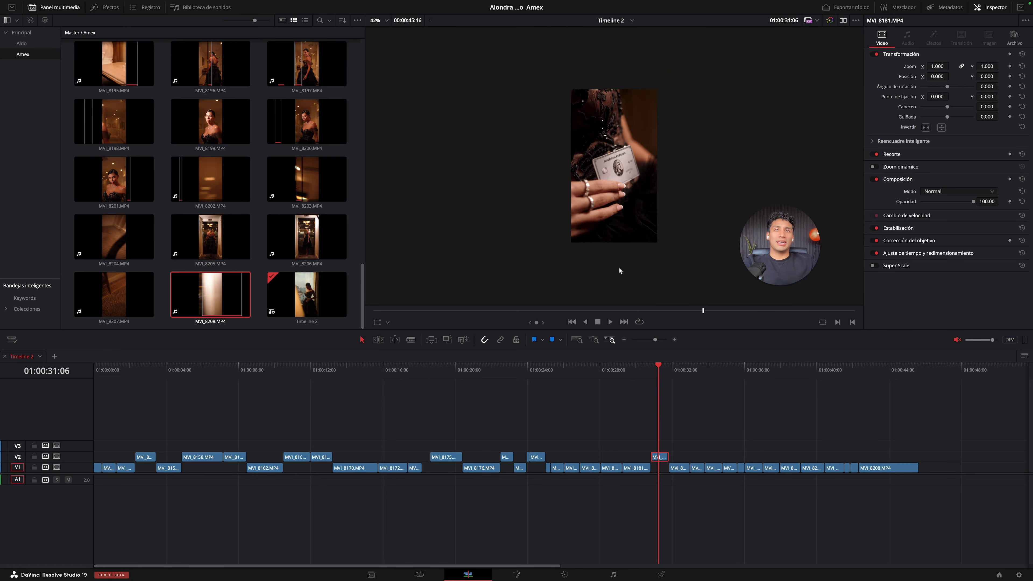
scroll(618, 267, "up", 3)
key("slash")
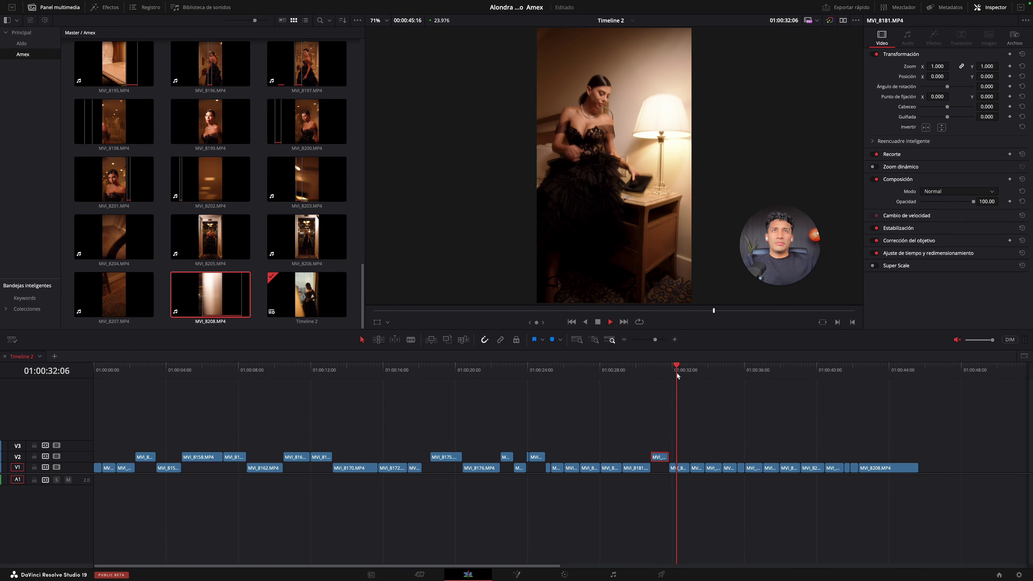
Step: Play back the bedside and card shots from about 01:00:32 to 01:00:35 to judge their pacing
left_click_drag(679, 375, 676, 377)
key("space")
scroll(748, 391, "right", 5)
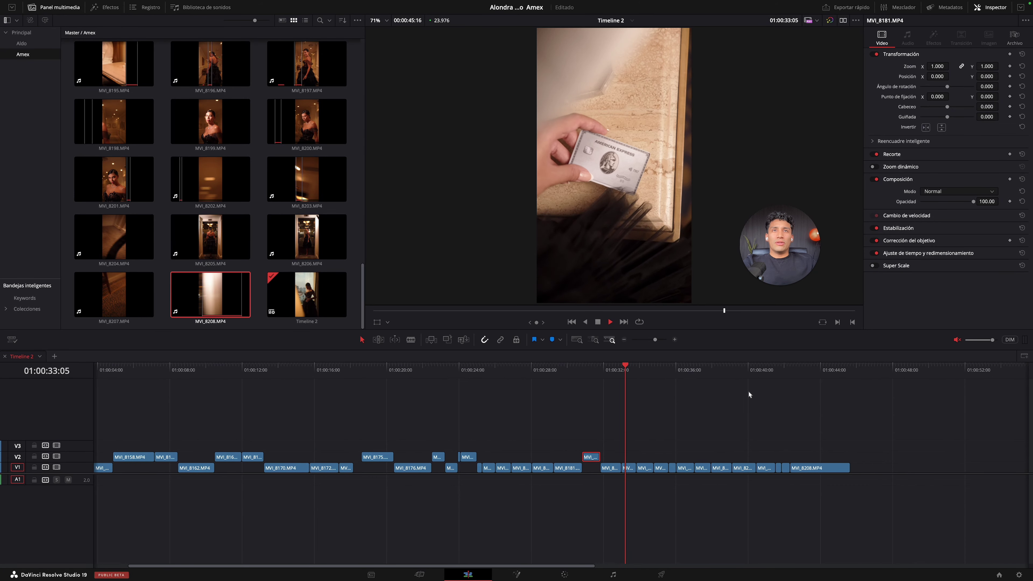
scroll(436, 373, "left", 2)
left_click_drag(447, 373, 440, 375)
key("space")
scroll(468, 394, "left", 4)
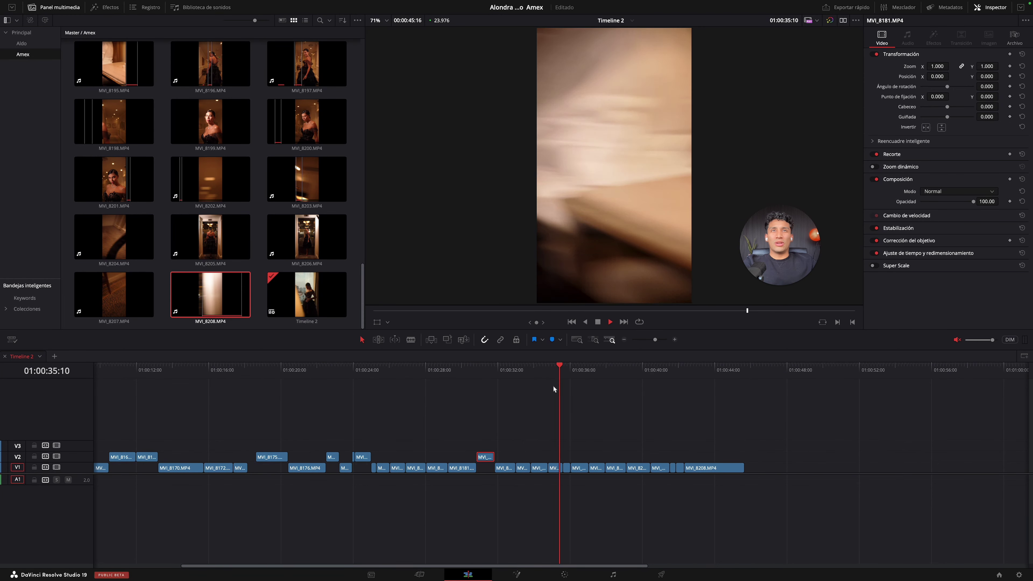
left_click(538, 369)
left_click(535, 368)
left_click(530, 369)
left_click(523, 370)
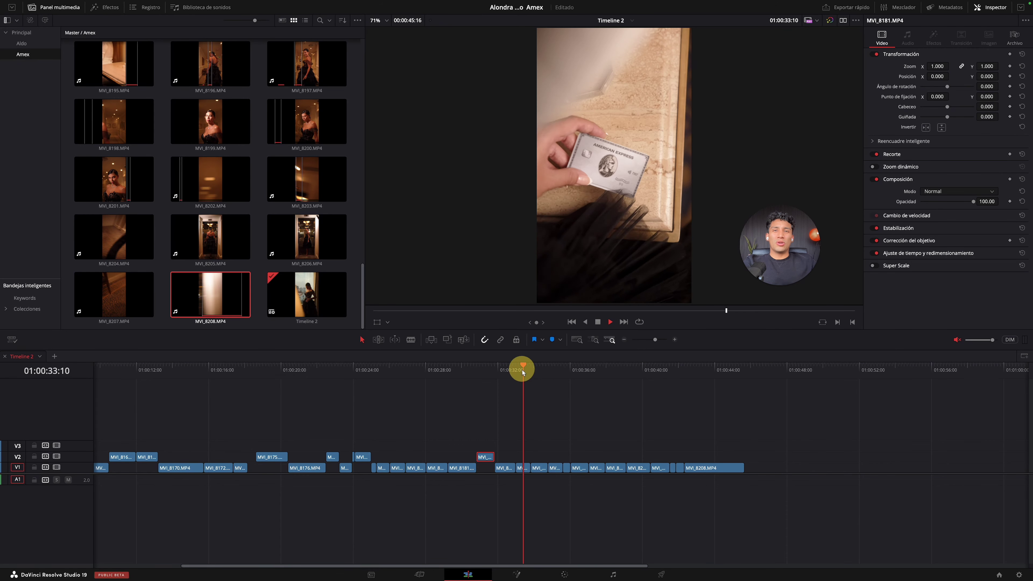
left_click(516, 372)
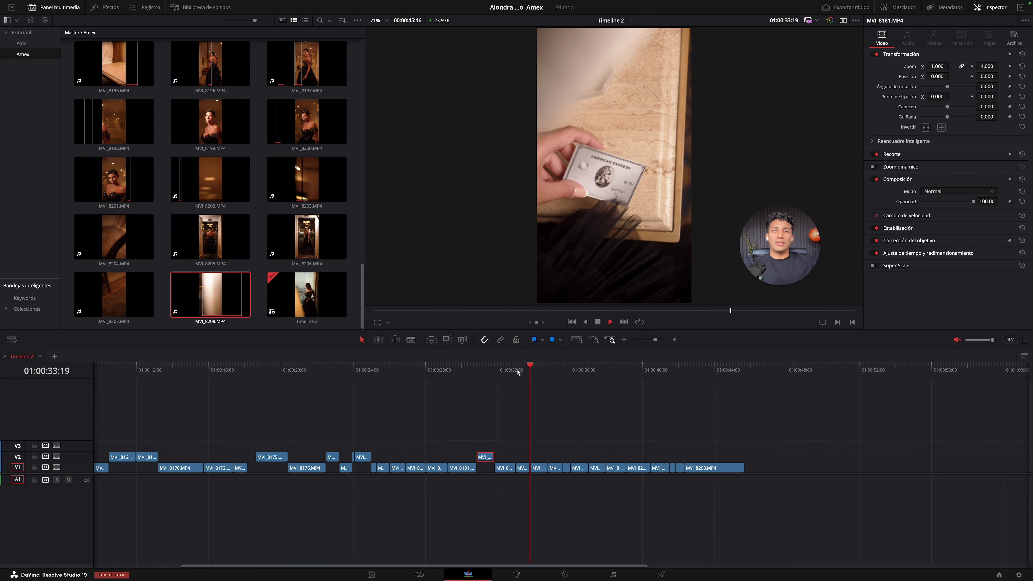
Step: Trim the V1 clip starting at about 01:00:33:20 to end at 01:00:34:08, and move it up to track V2
left_click(528, 371)
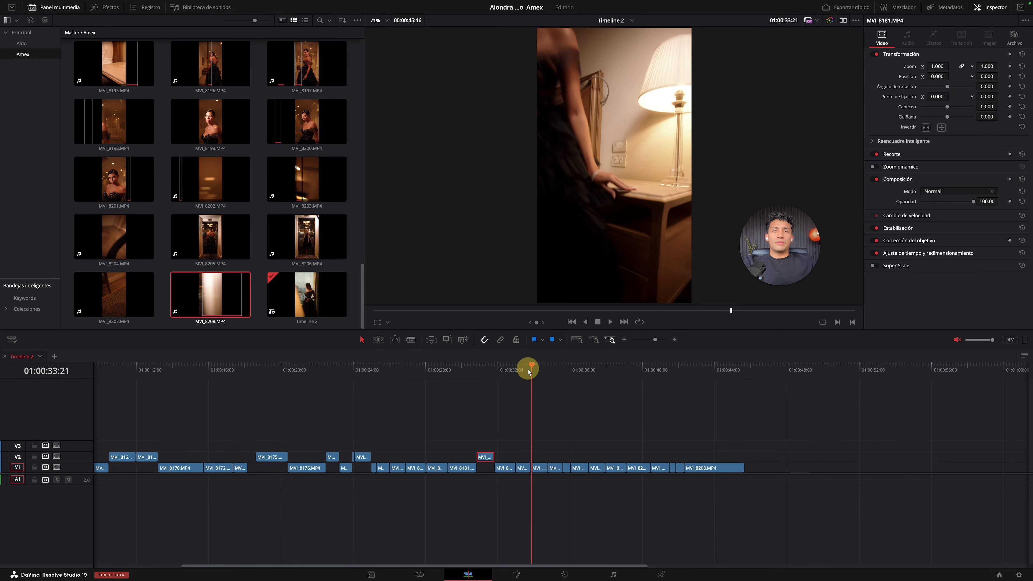
key("space")
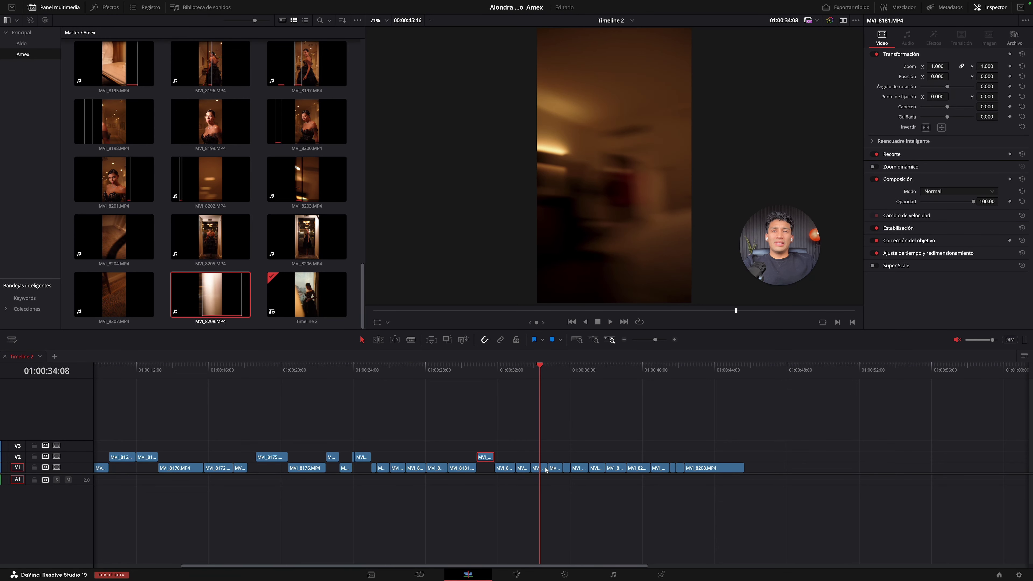
left_click_drag(543, 470, 537, 457)
Step: Move the MVI_8195 clip at about 01:00:35 from track V1 up to track V2
left_click(528, 370)
key("space")
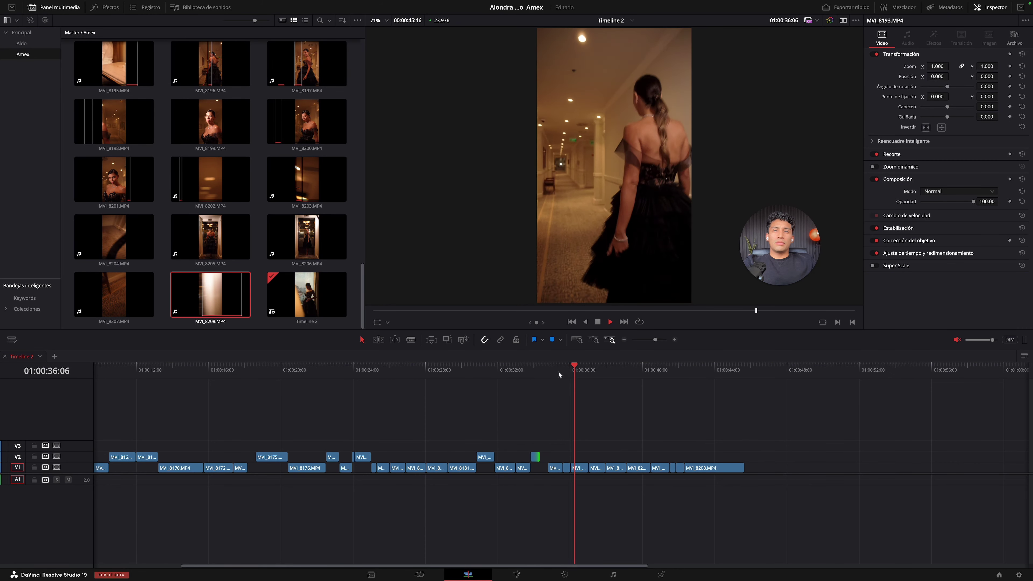
left_click(547, 372)
left_click_drag(556, 468, 554, 456)
Step: Review the hallway and elevator shots from about 01:00:34 to the final clip on the timeline
left_click(565, 370)
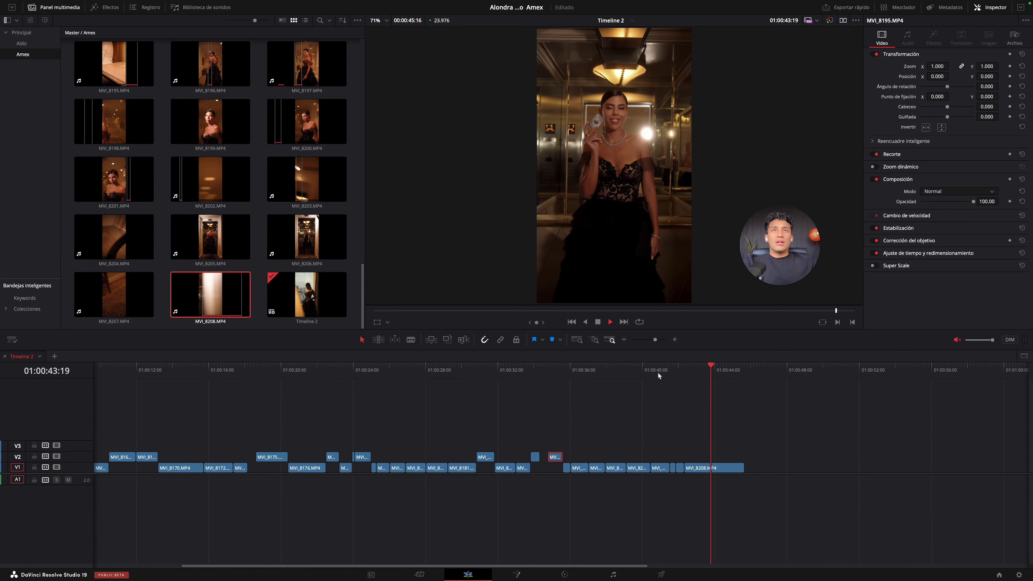
left_click(675, 370)
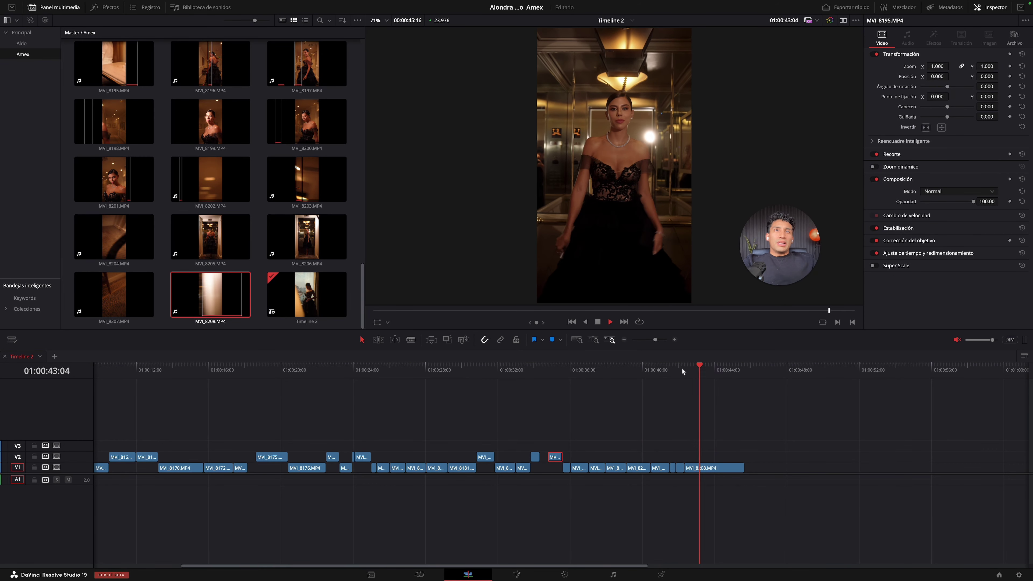
left_click(676, 370)
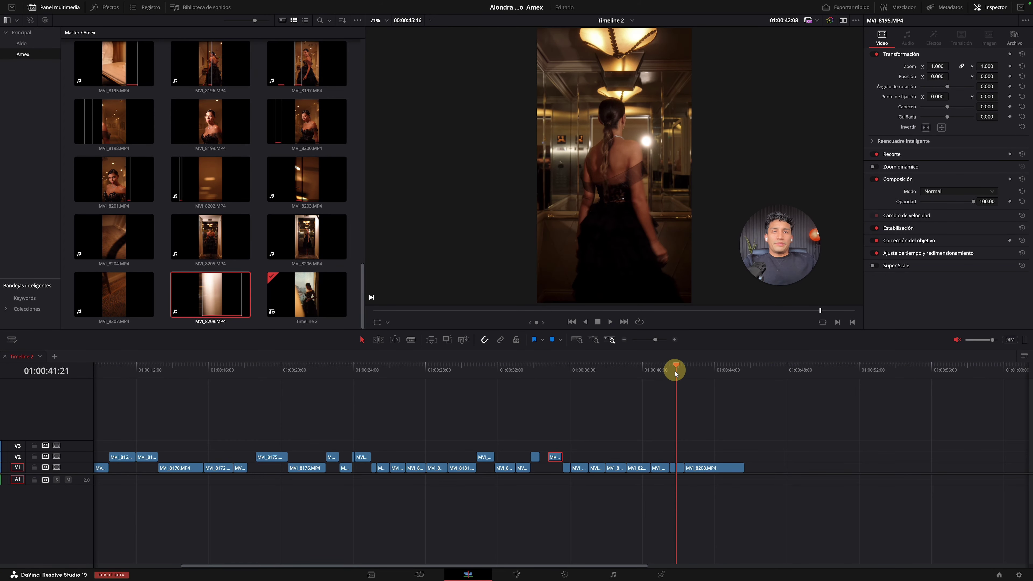
left_click(564, 371)
left_click(543, 372)
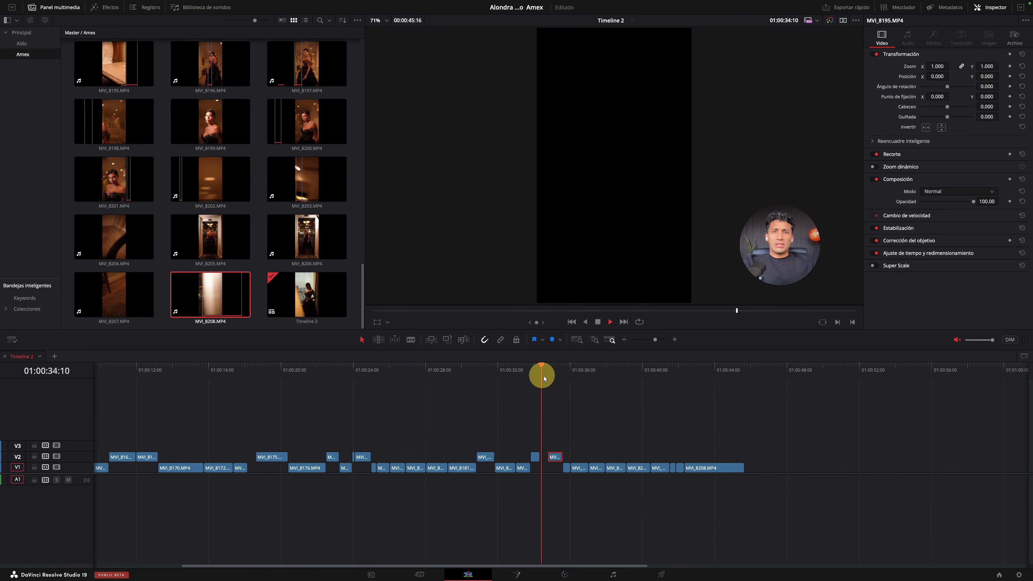
key("space")
left_click(566, 372)
key("space")
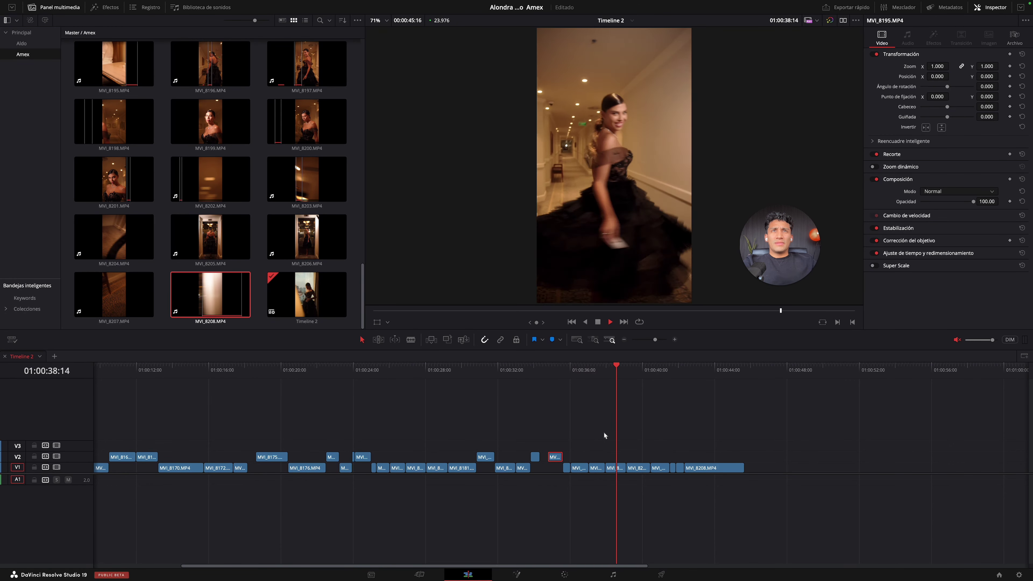
Step: Move the MVI_8197 clip at about 01:00:38 and the MVI_8201 clip at about 01:00:41 up to track V2
key("space")
left_click_drag(614, 469, 615, 457)
key("space")
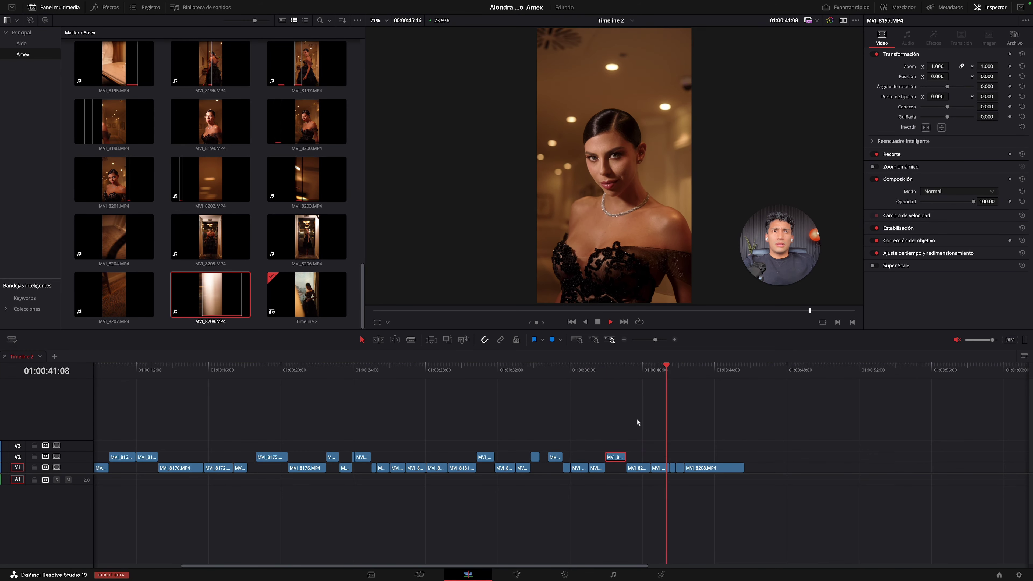
left_click_drag(661, 468, 660, 457)
left_click(648, 375)
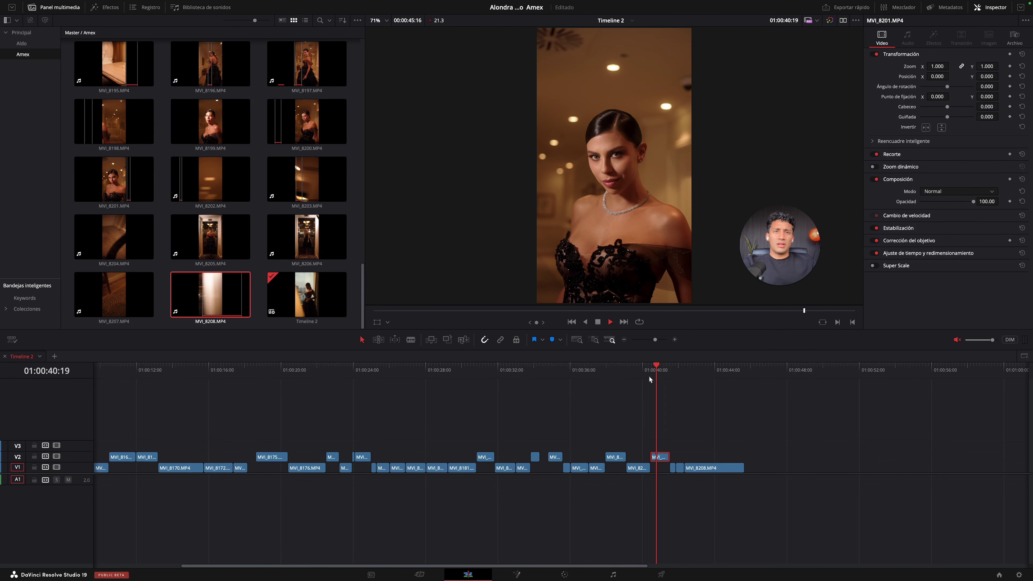
left_click(585, 369)
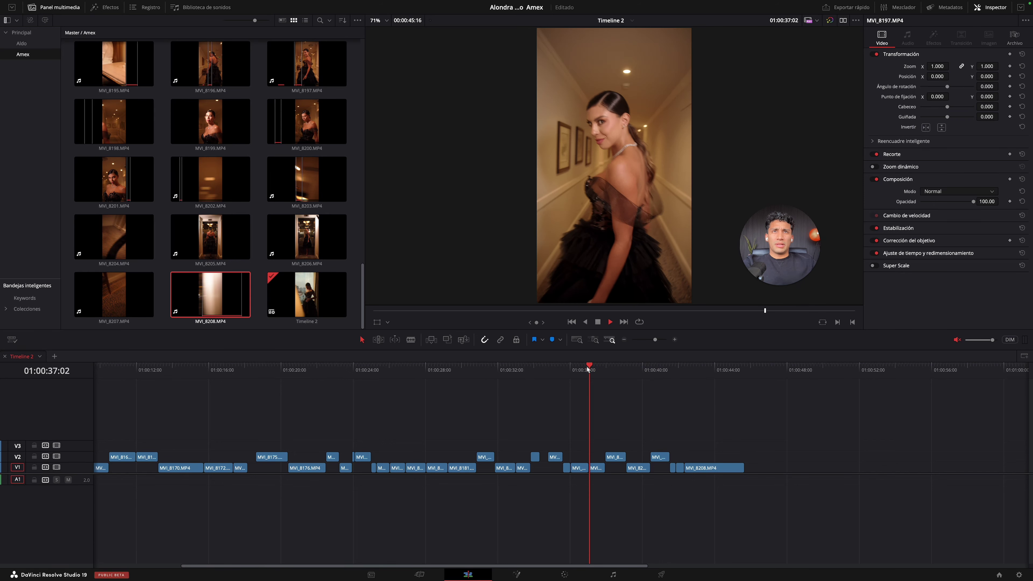
left_click_drag(586, 370, 650, 371)
key("space")
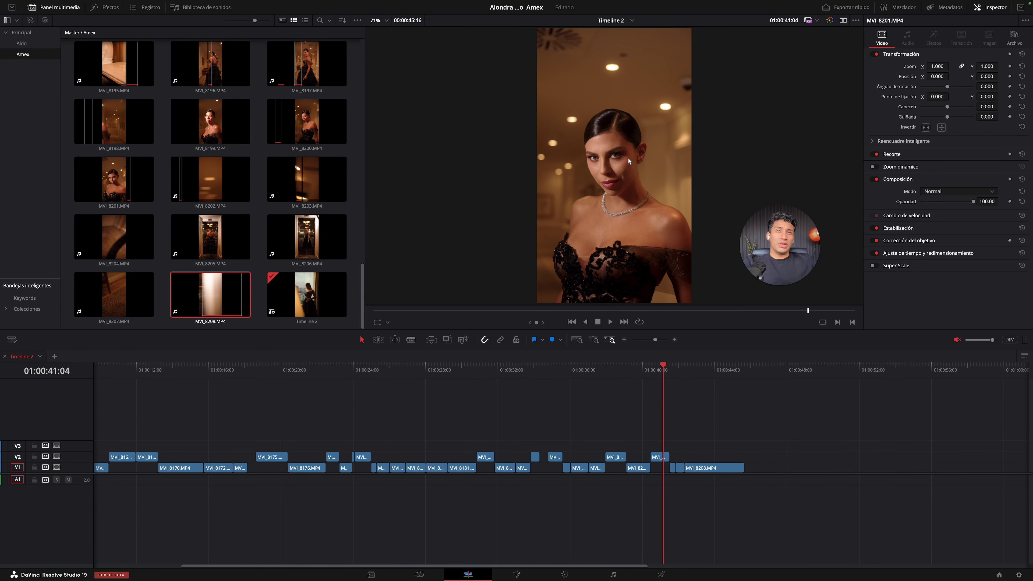
scroll(639, 250, "up", 1)
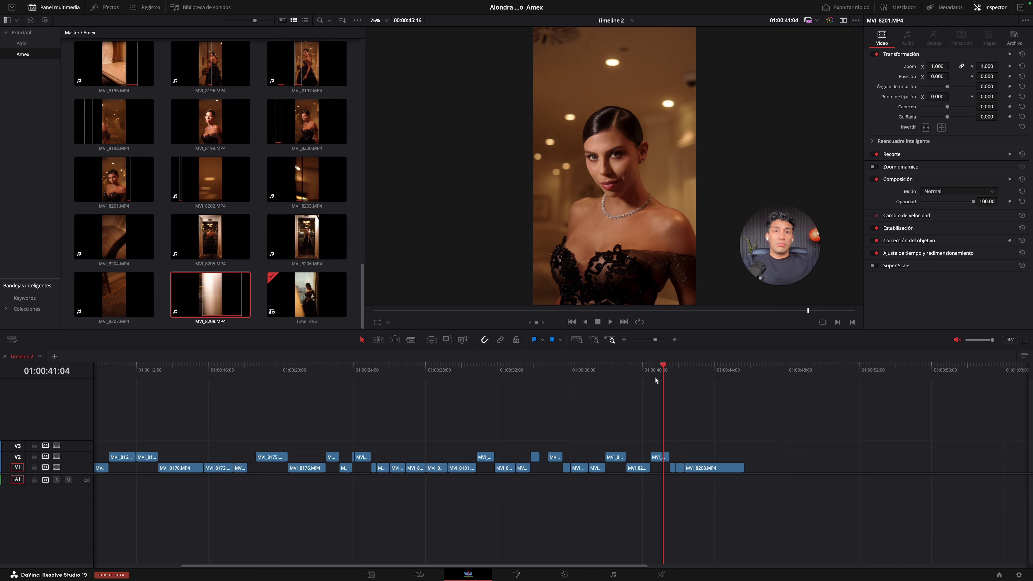
Step: Review the hallway portrait shot MVI_8200 at about 01:00:39:13 on the timeline
left_click(637, 376)
key("space")
left_click(634, 377)
key("space")
left_click(634, 377)
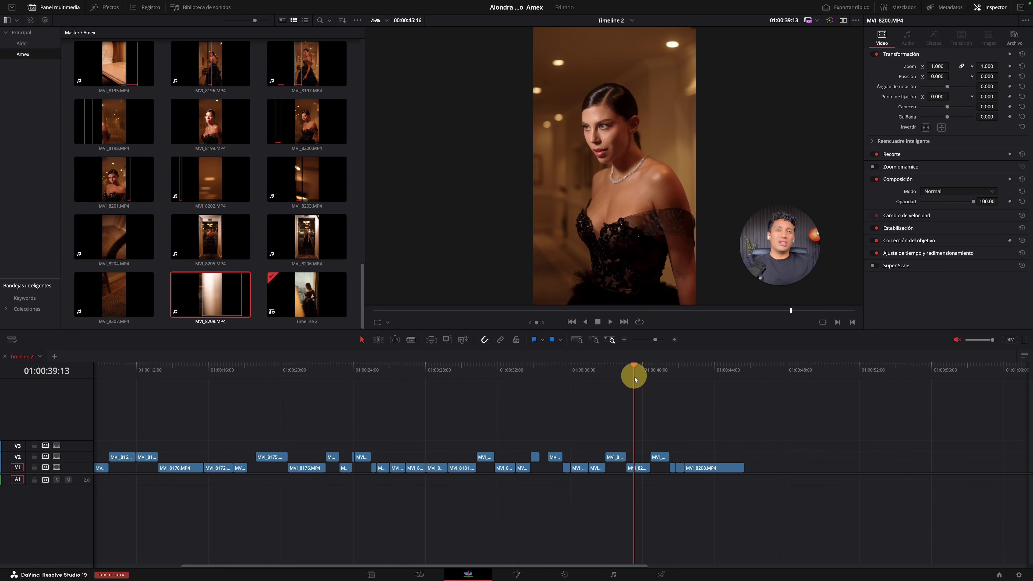
Step: Move the short clip at about 01:00:35:20 and the MVI_8197 clip at about 01:00:37 from track V1 up to V2
left_click(567, 374)
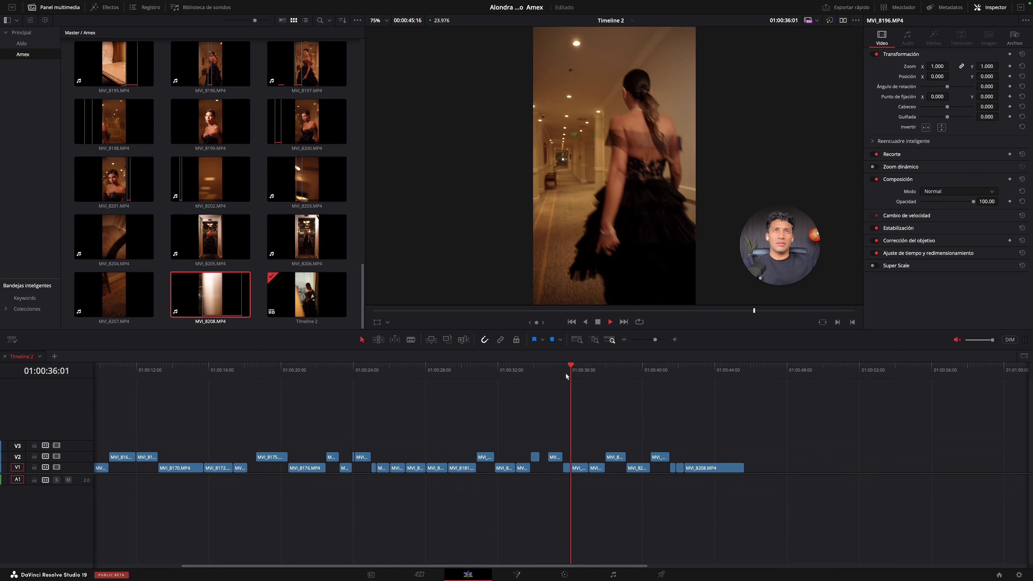
left_click(566, 375)
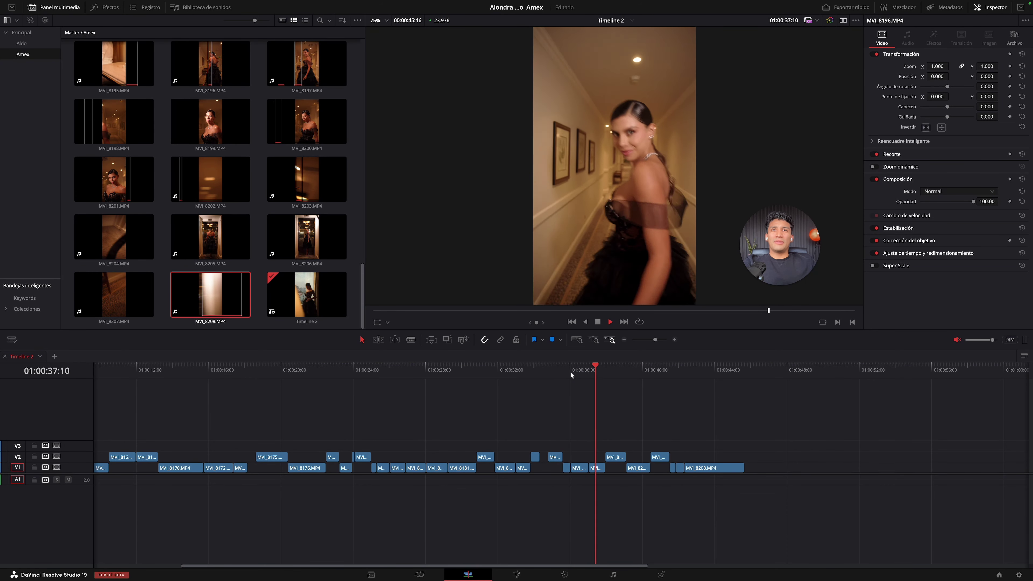
left_click(556, 380)
key("space")
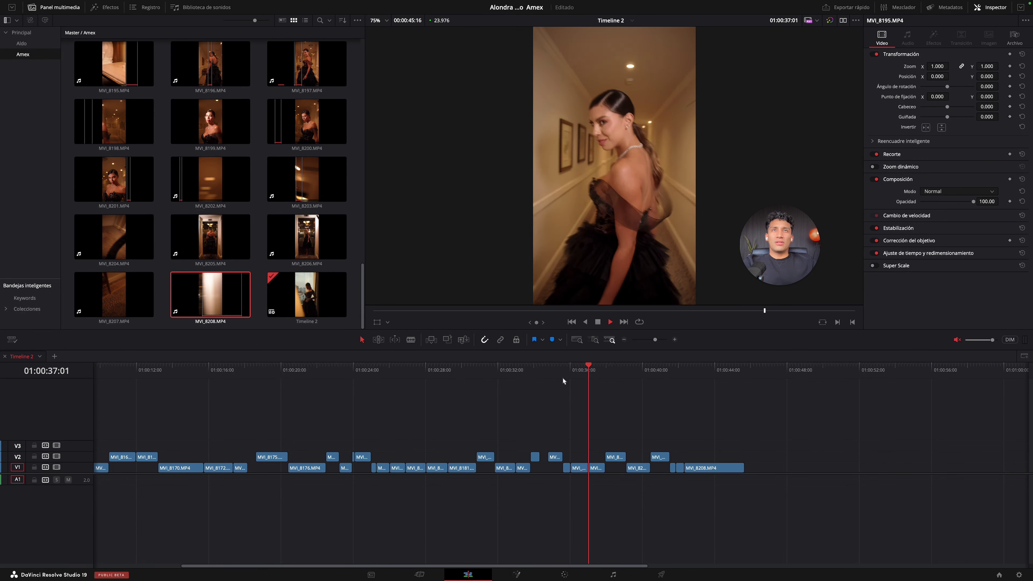
left_click(562, 377)
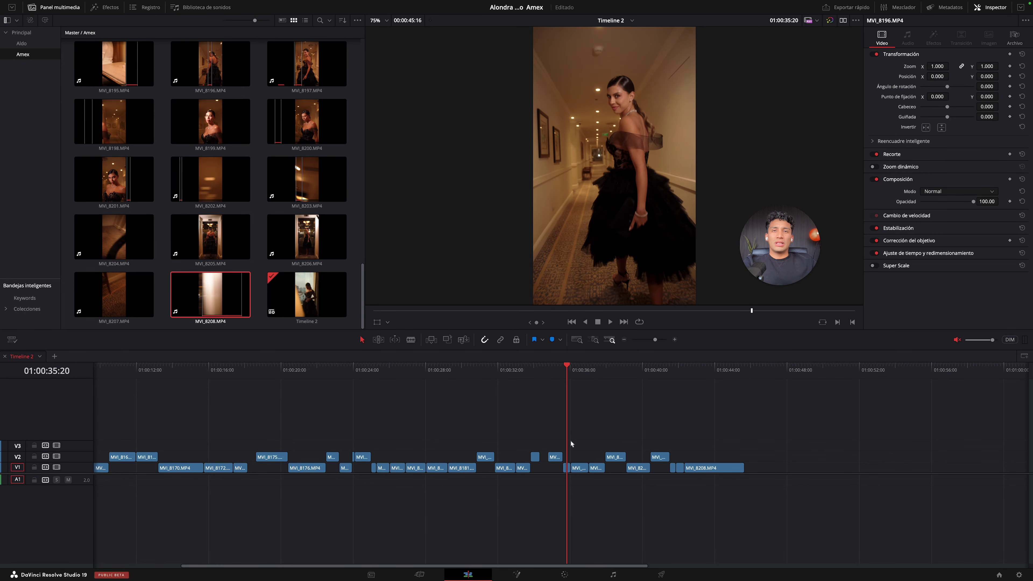
left_click_drag(568, 468, 597, 457)
key("space")
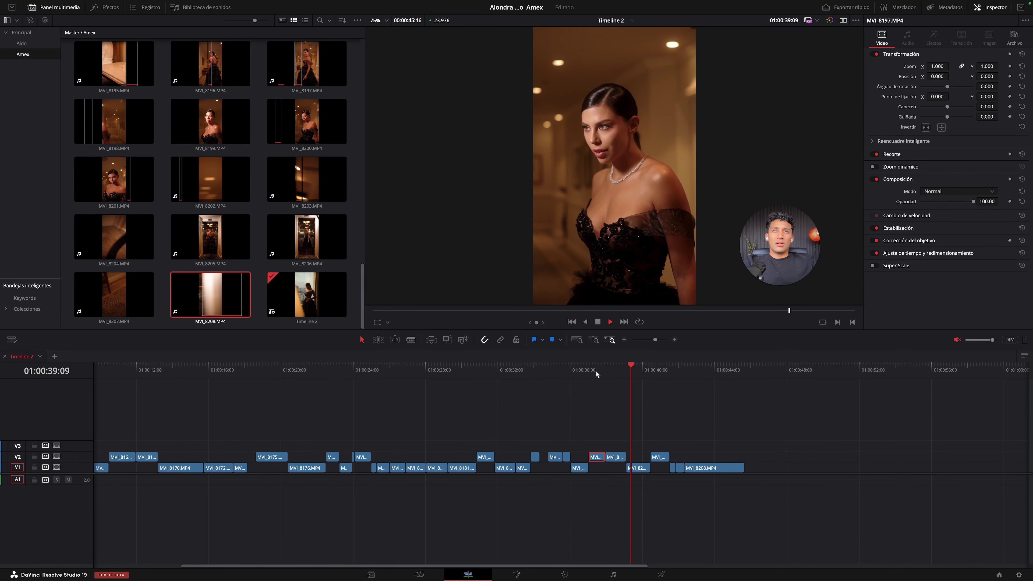
left_click(605, 370)
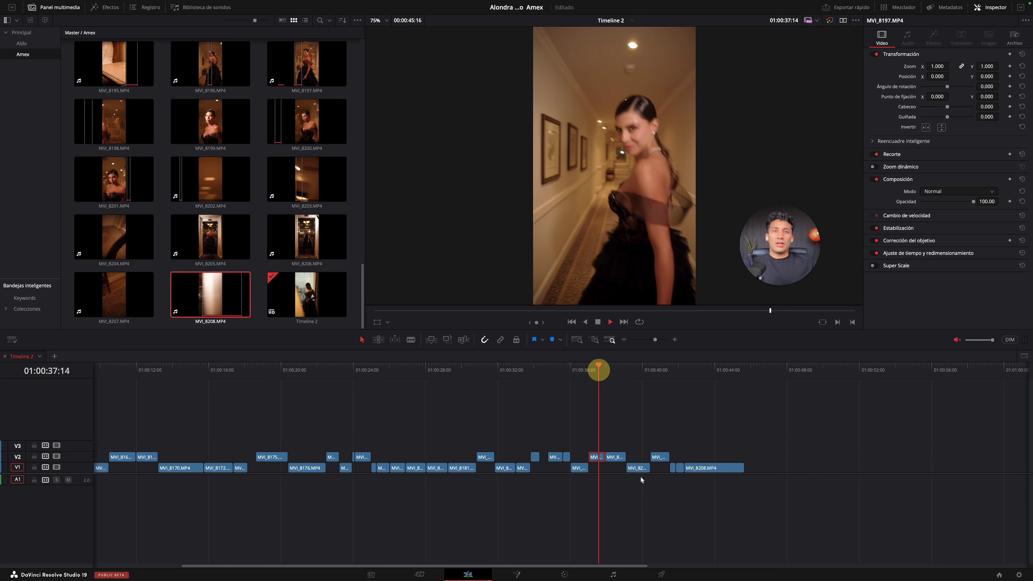
Step: Move the MVI_8202 clip at about 01:00:41:14 and the MVI_8203 clip at about 01:00:42 up to track V2
left_click(653, 377)
key("space")
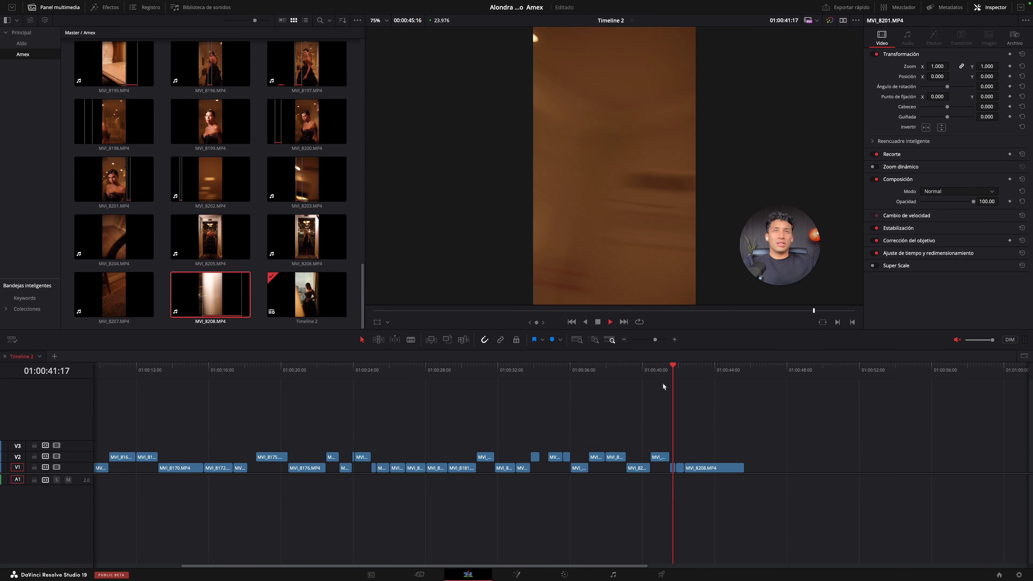
left_click(666, 369)
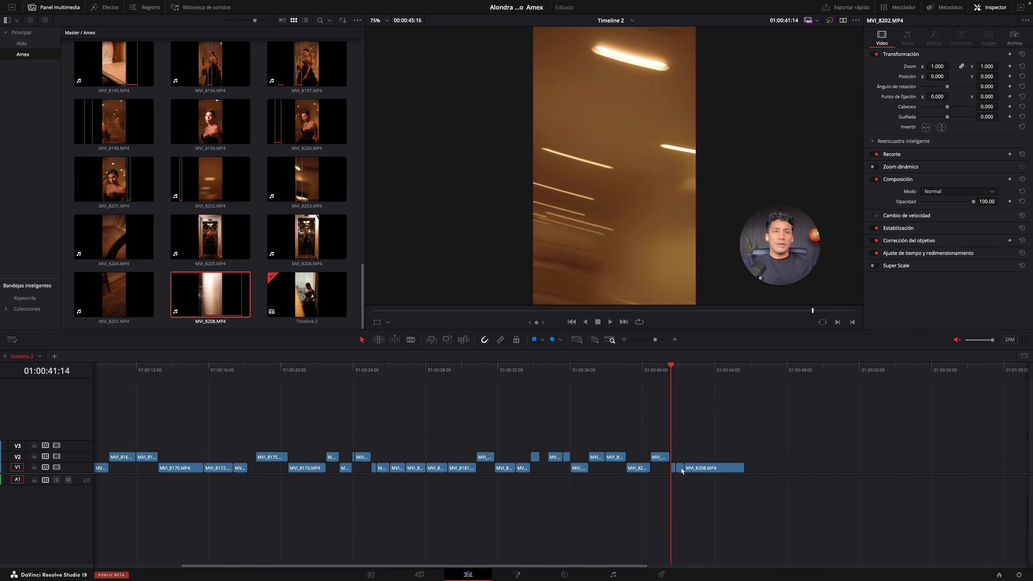
left_click(683, 467)
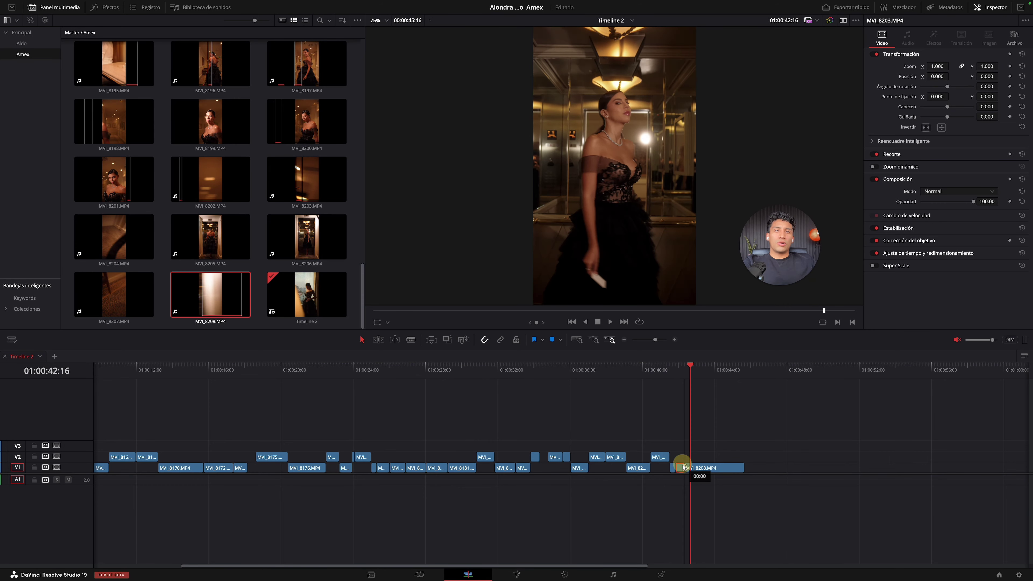
left_click(682, 364)
key("space")
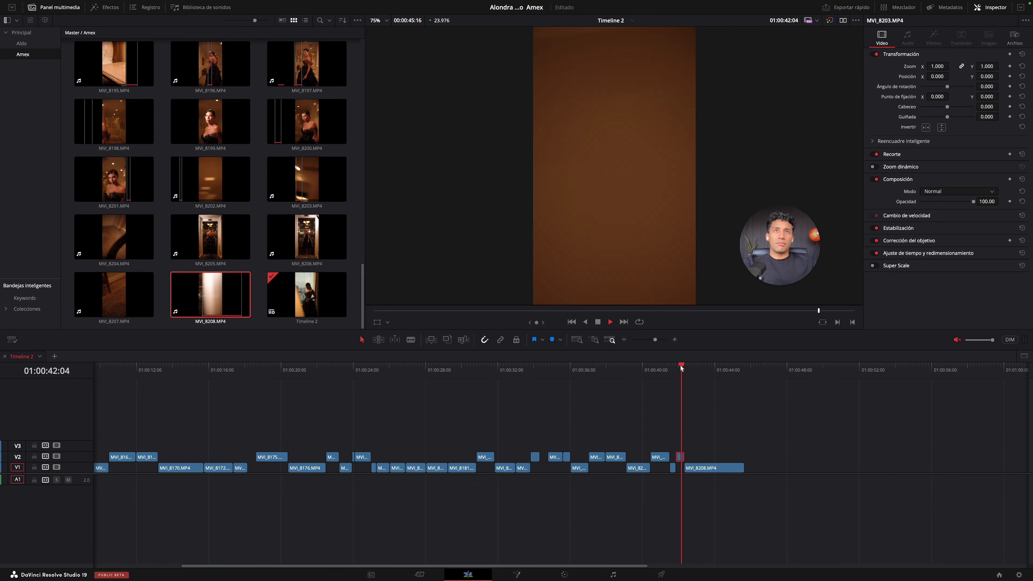
left_click_drag(673, 467, 673, 457)
Step: Play the closing elevator shot and trim the end of the MVI_8208 clip by five frames
left_click(682, 372)
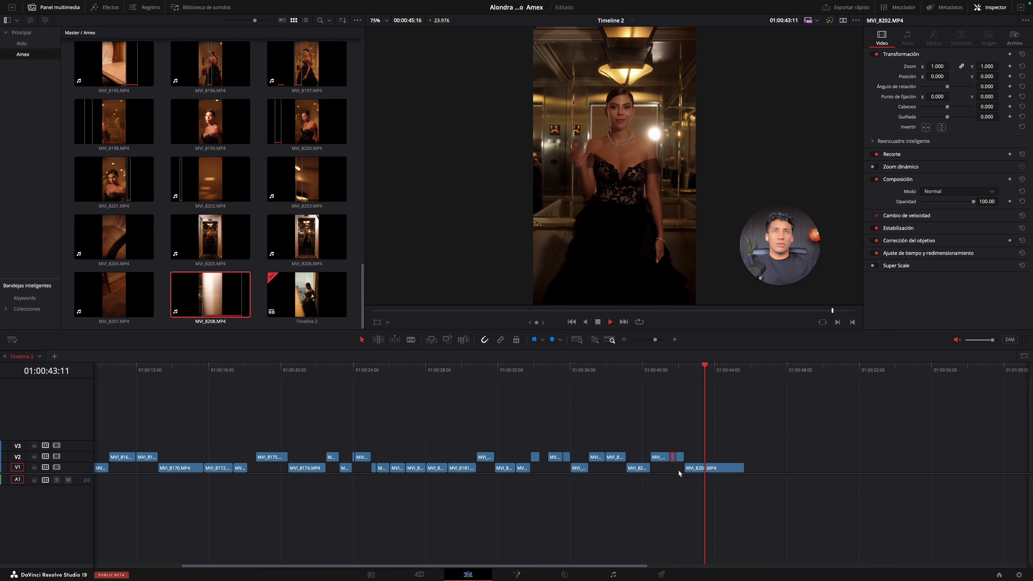
key("space")
left_click(740, 468)
Step: Shift the clips left on V1 past the end of the sequence, and bring the chosen V2 clips down to V1 ahead of them
left_click(624, 340)
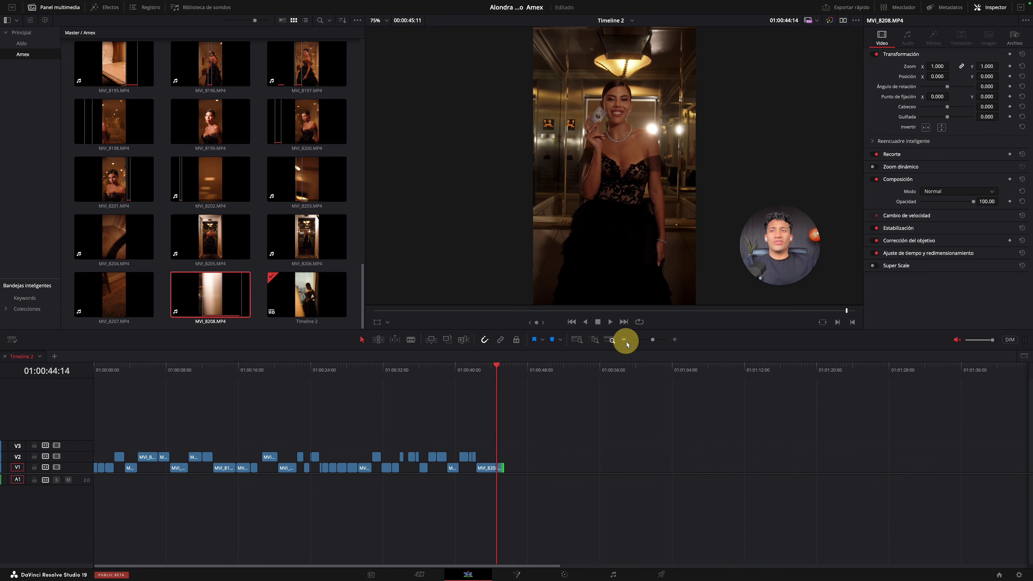
left_click(99, 369)
left_click_drag(652, 339, 645, 355)
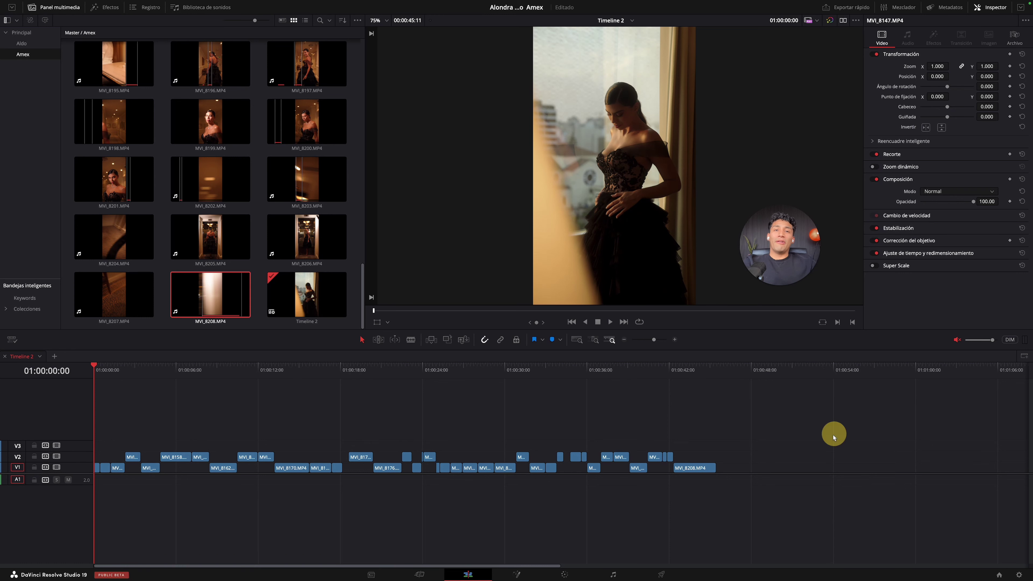
left_click_drag(792, 436, 133, 463)
left_click_drag(714, 498, 825, 464)
left_click_drag(777, 437, 93, 474)
Step: Delete the gaps between the chosen clips on V1 from the timeline start to about 01:00:12
left_click(123, 468)
key("Delete")
key("Delete")
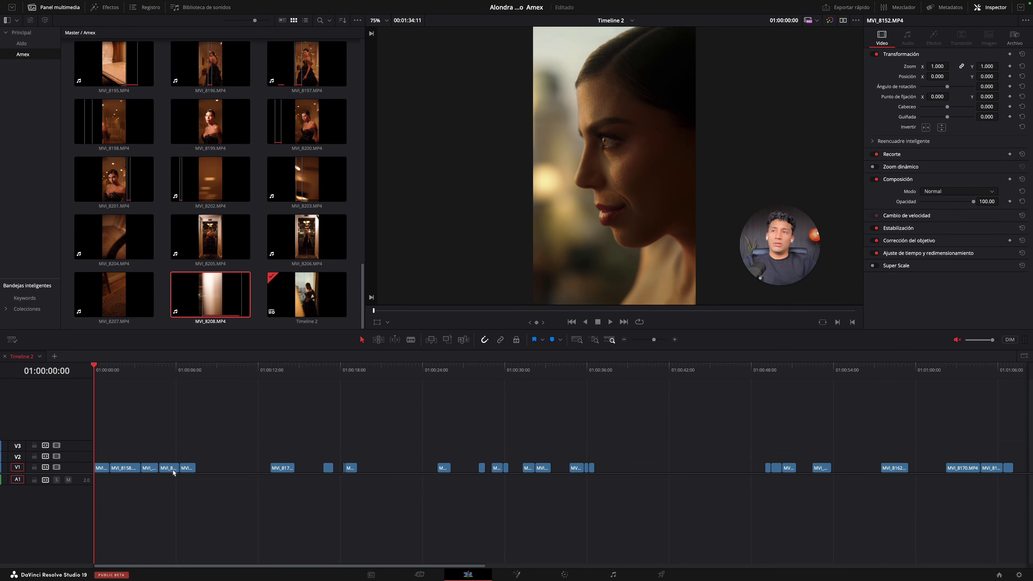
left_click(222, 468)
key("Delete")
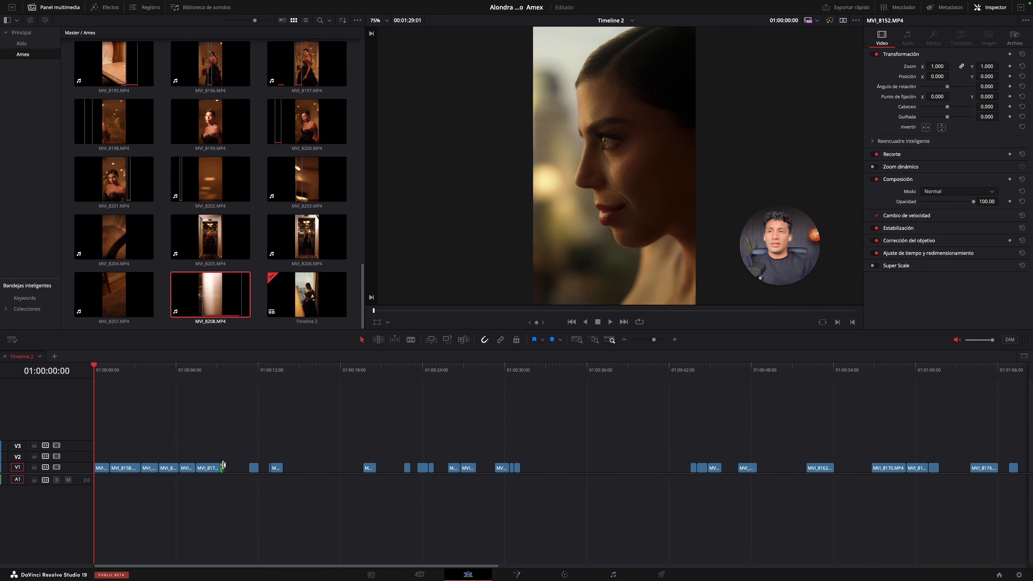
key("Delete")
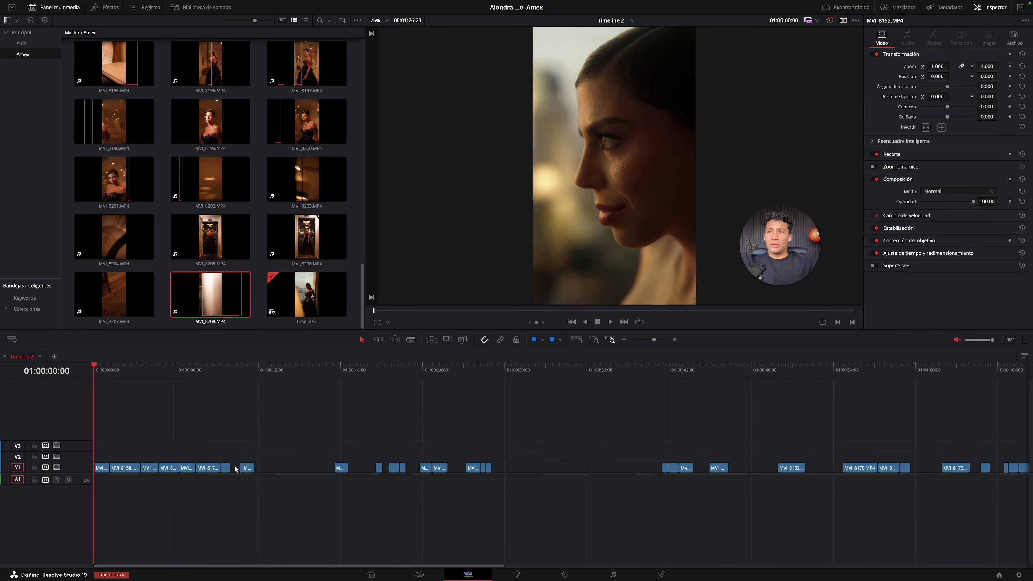
left_click(236, 467)
key("Delete")
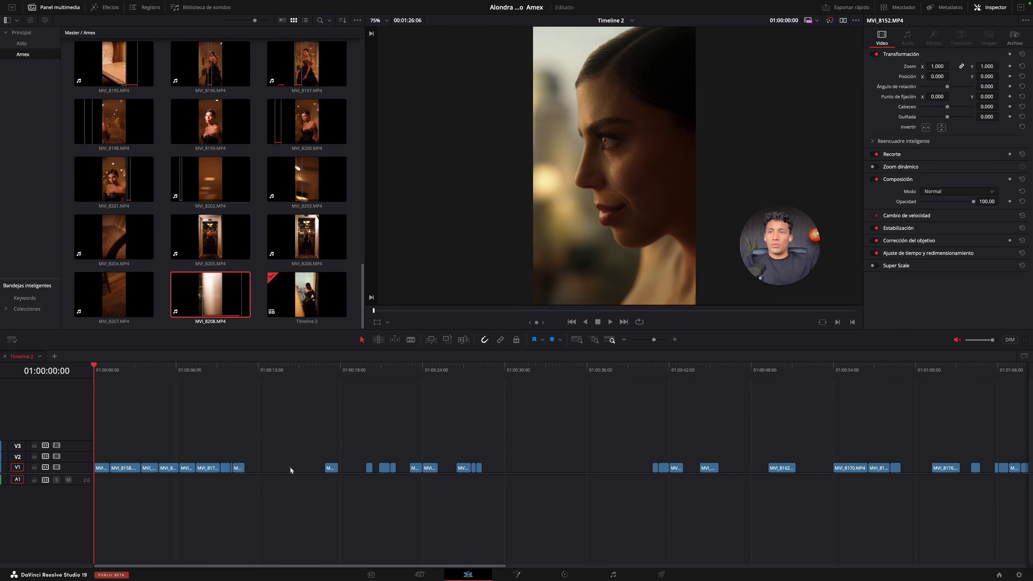
key("Delete")
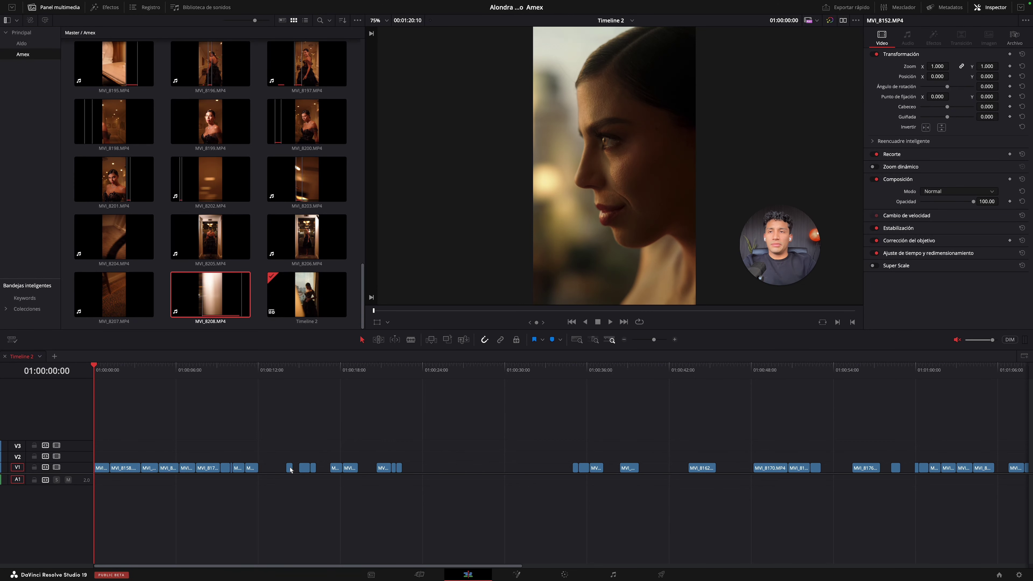
Step: Play through the chosen clips on V1 from the start to about 01:00:19, skipping the gap at 01:00:12
key("Home")
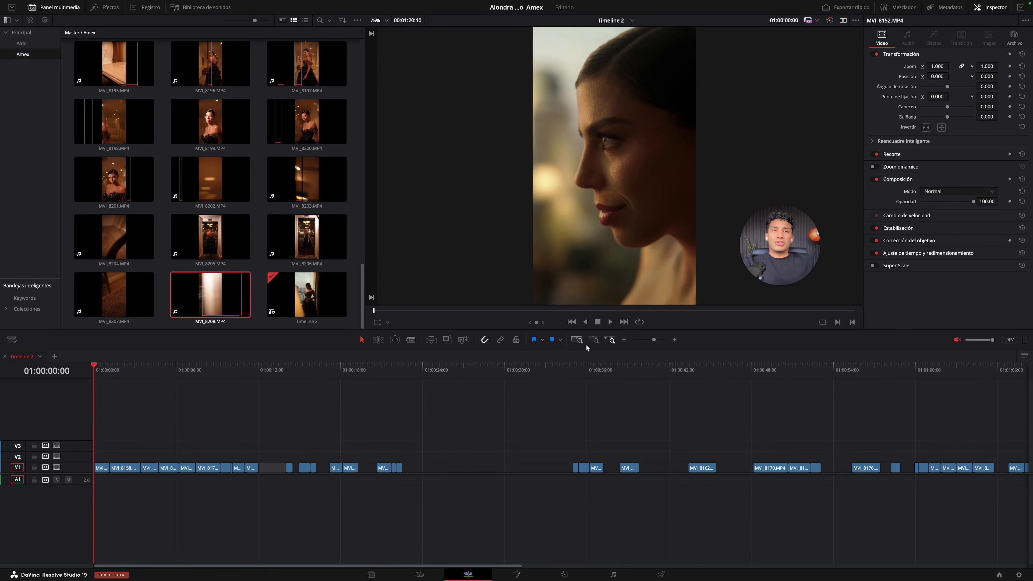
left_click(675, 340)
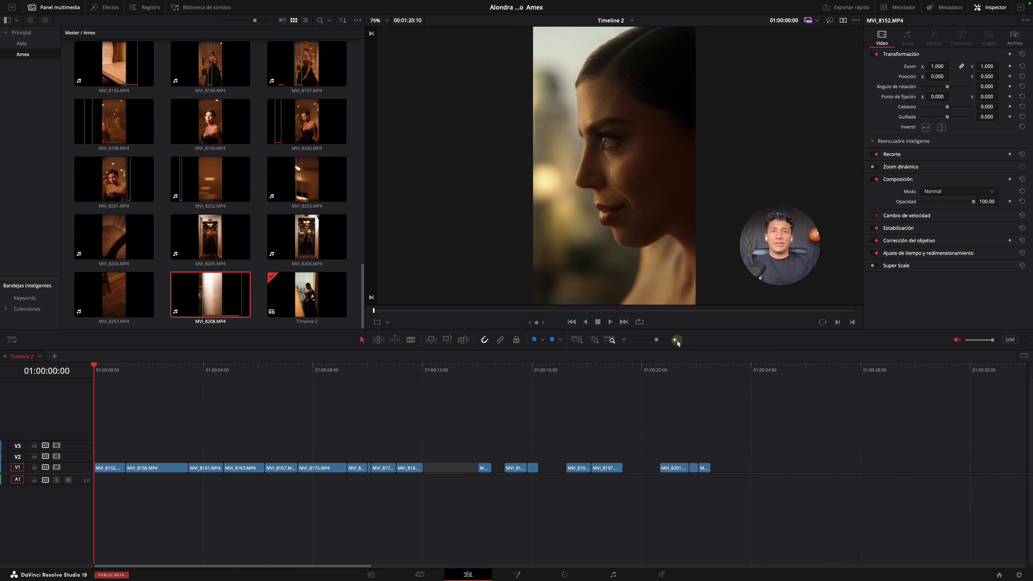
left_click(656, 340)
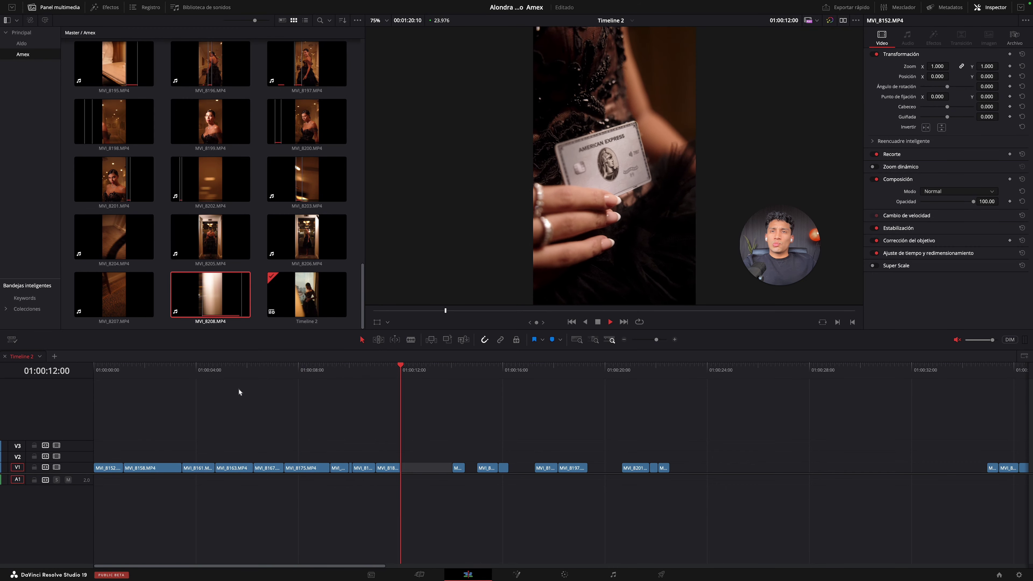
left_click(451, 372)
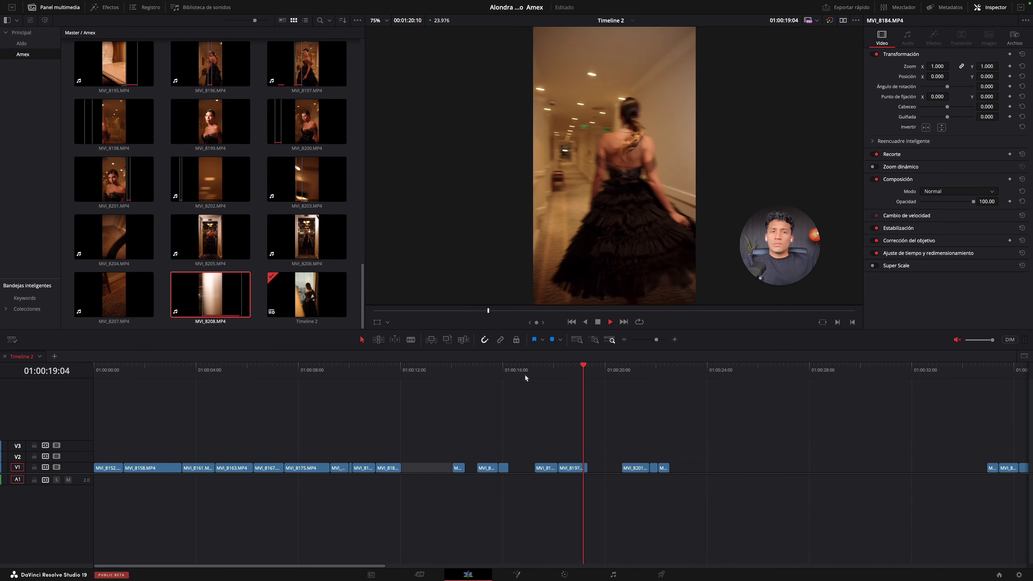
key("space")
key("Home")
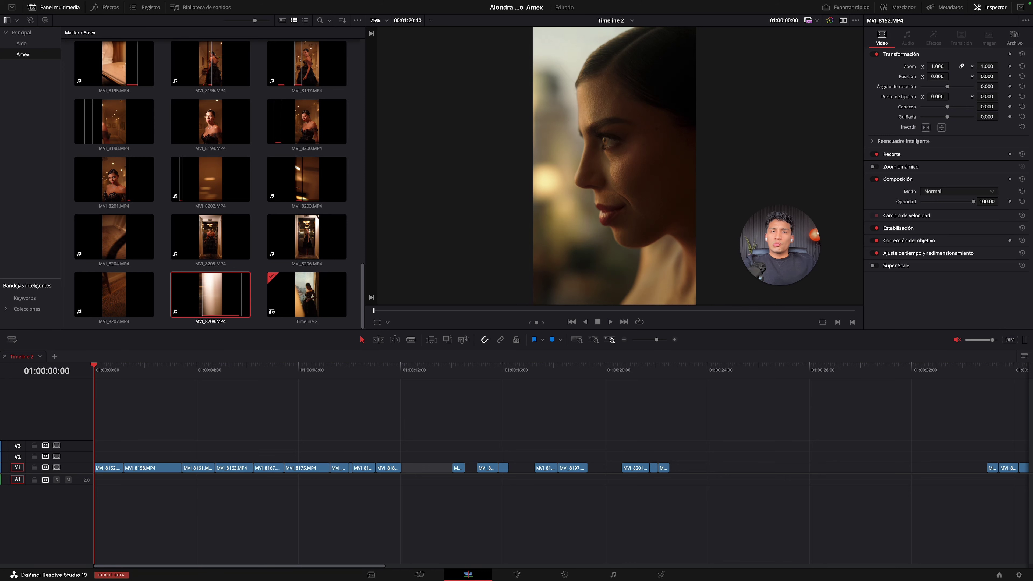
Step: Close the remaining gaps inside both clip groups on V1, and select the group of unchosen clips starting at about 01:00:36
key("ctrl+minus")
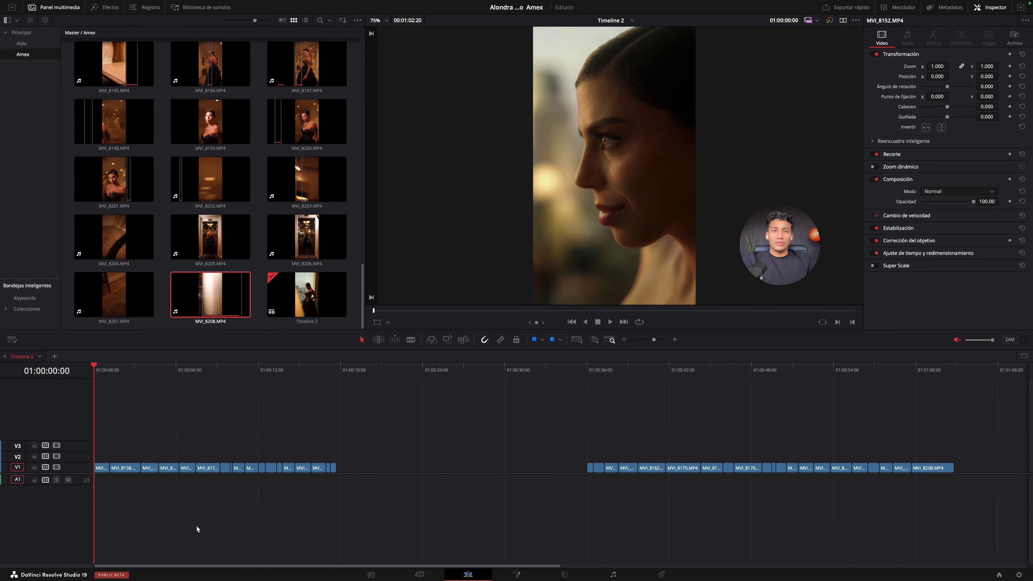
left_click_drag(361, 510, 2, 450)
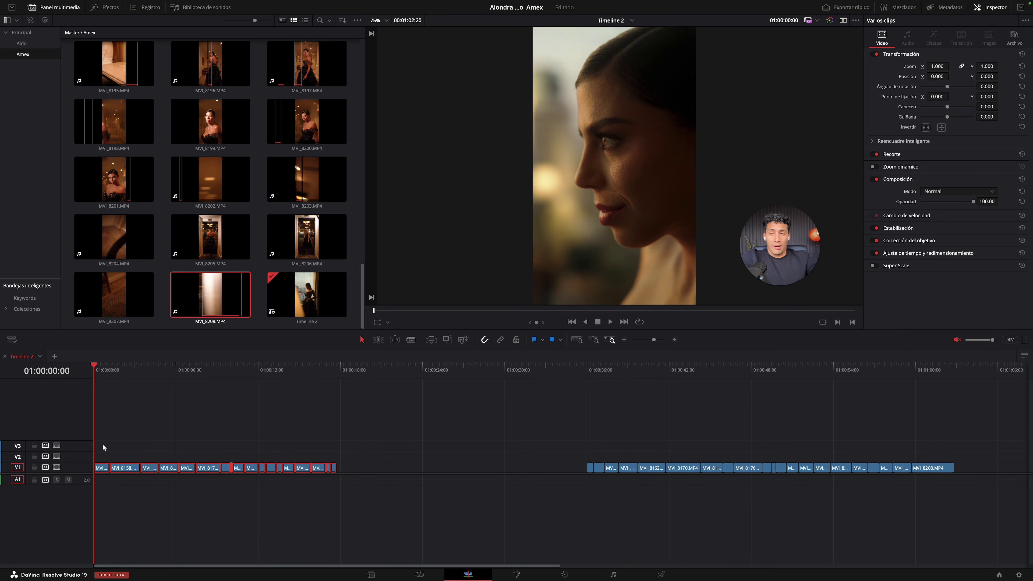
left_click_drag(436, 439, 1017, 472)
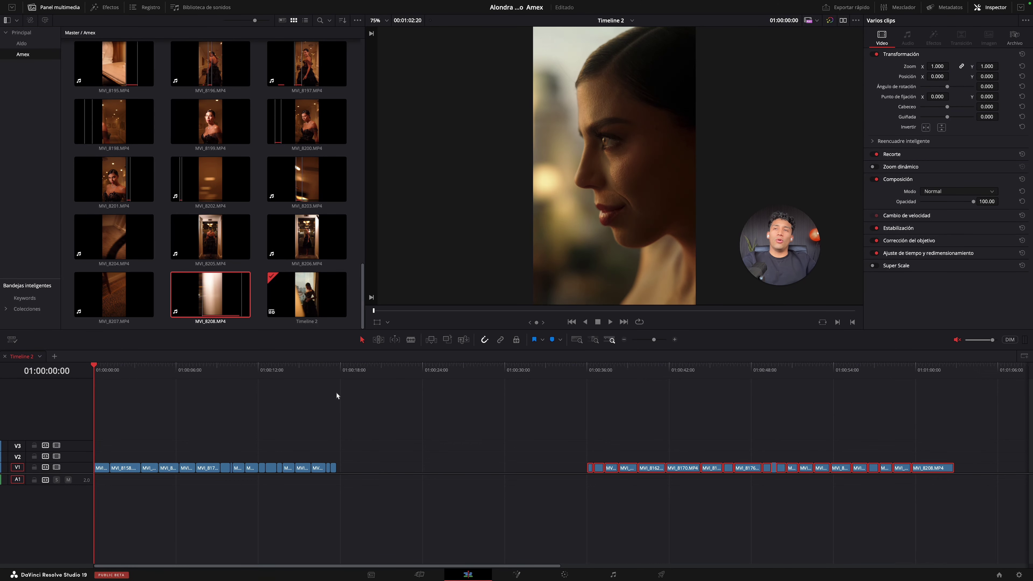
Step: Play the chosen clips from the start and trim the beginning of MVI_8158 on V1 to about 01:00:02:09
left_click(675, 340)
left_click(675, 340)
left_click(658, 341)
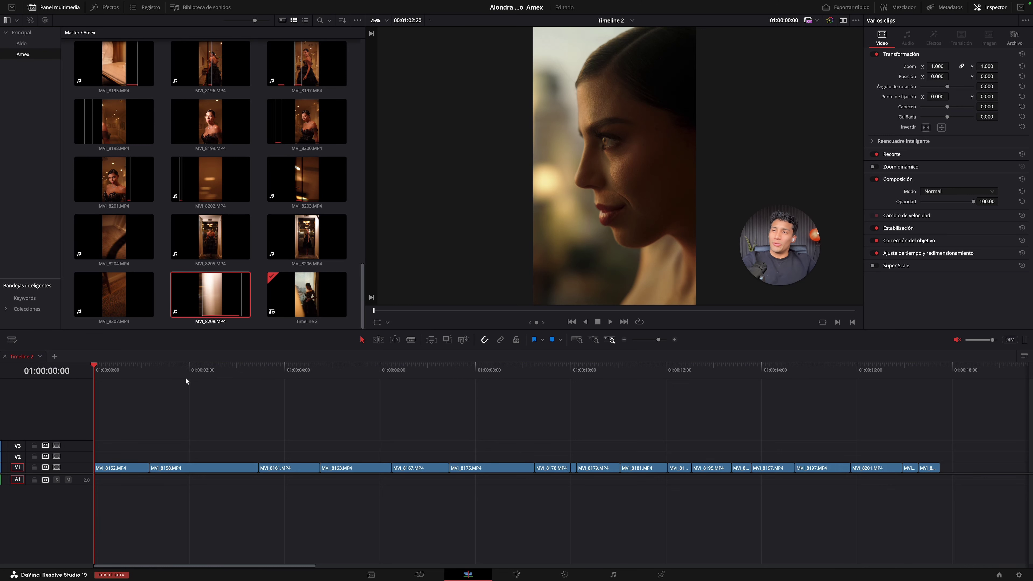
left_click_drag(187, 381, 68, 394)
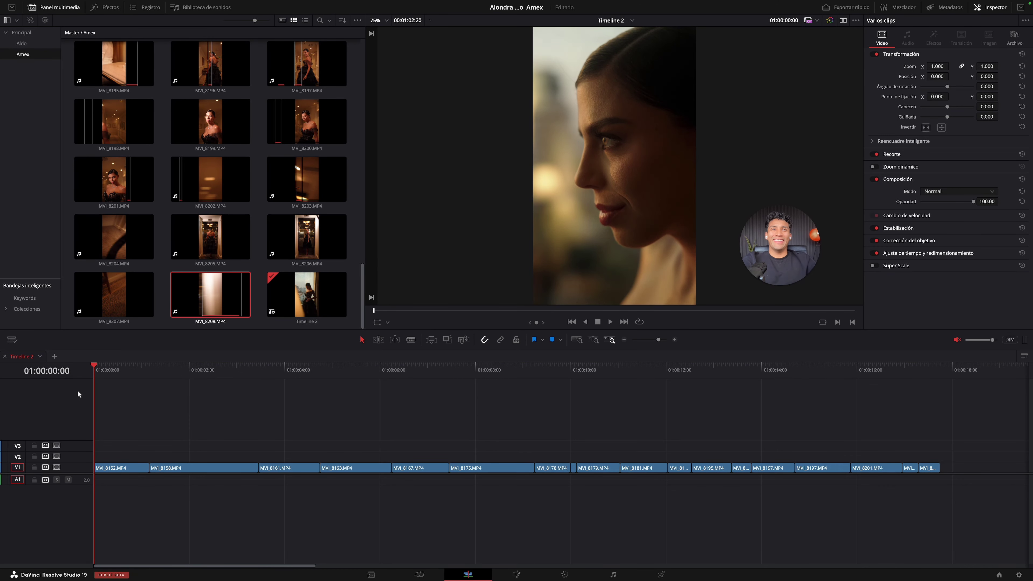
key("space")
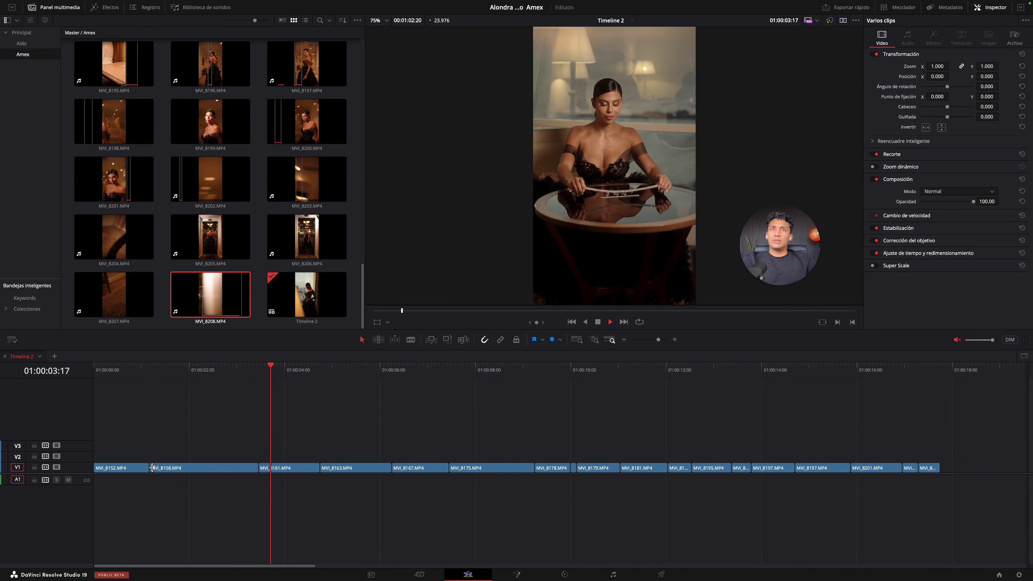
key("space")
left_click_drag(149, 468, 209, 463)
Step: Place MVI_8158 at the timeline start on V2, ending at about 01:00:00:20, with MVI_8152 directly after it on V1
left_click(225, 467)
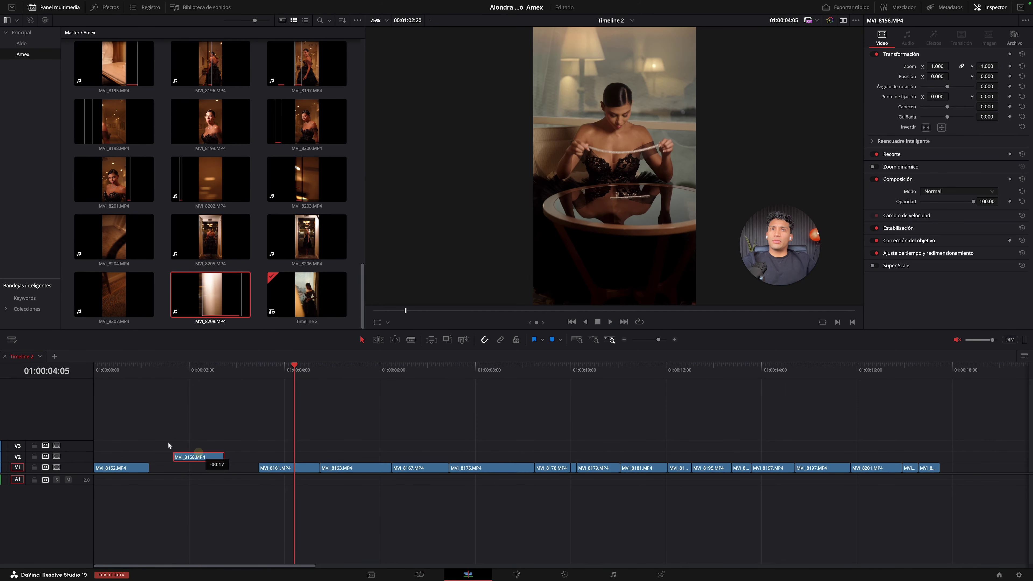
mouse_move(119, 468)
left_mouse_down()
mouse_move(160, 468)
mouse_move(133, 456)
left_mouse_up()
key("Home")
key("space")
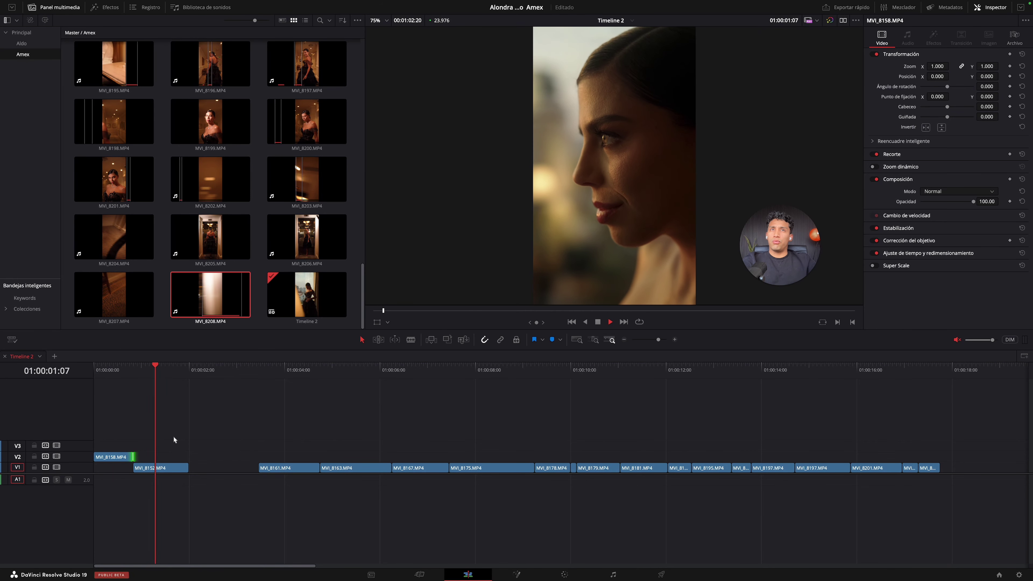
left_click(116, 370)
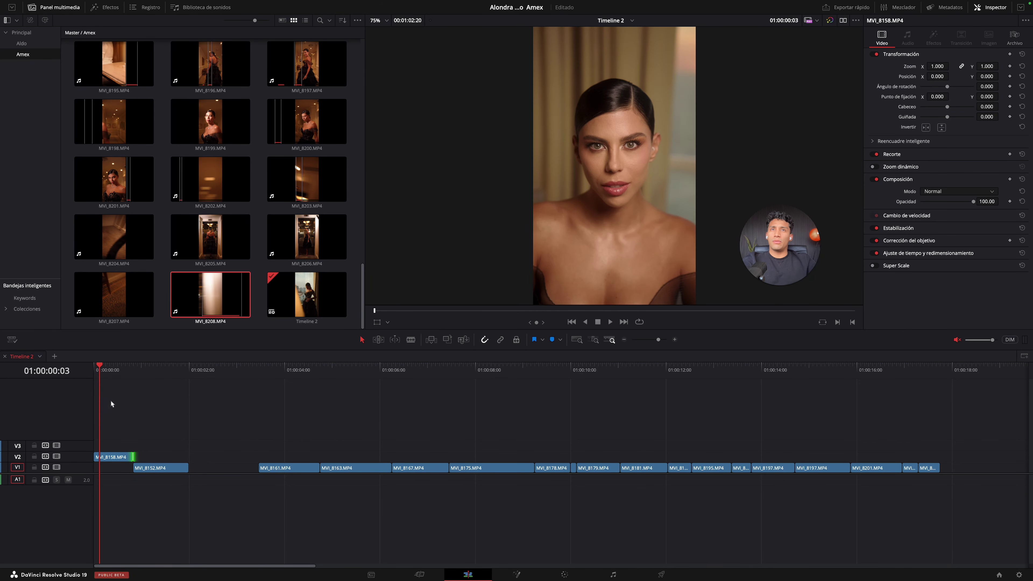
key("space")
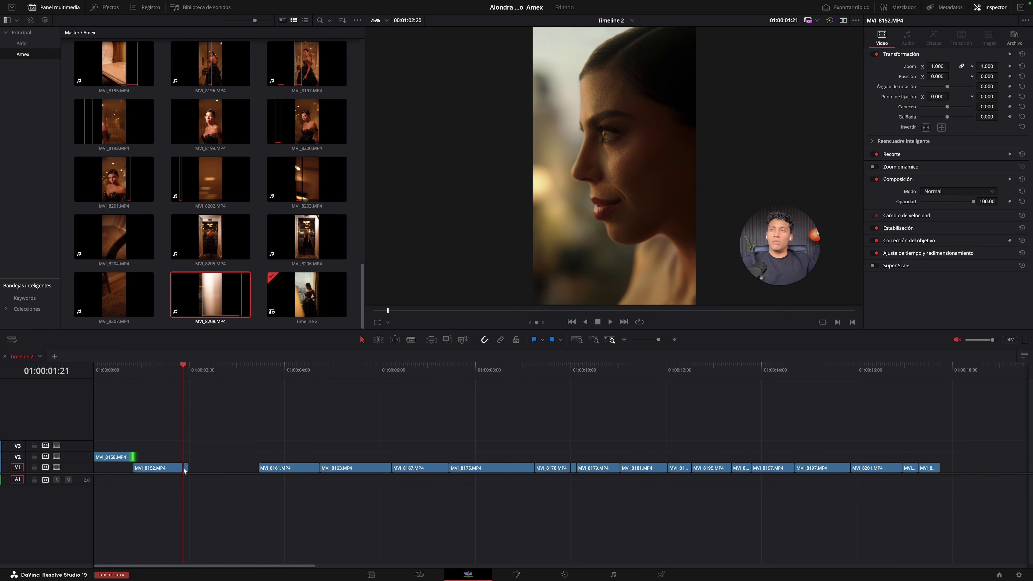
Step: Trim the end of MVI_8152 to 01:00:01:21 and bring the opening MVI_8158 clip down to track V1
left_click(186, 468)
key("Delete")
left_click_drag(108, 456, 105, 468)
Step: Play MVI_8161 on V1 and extend its beginning back to about 01:00:03:02
left_click(257, 381)
key("space")
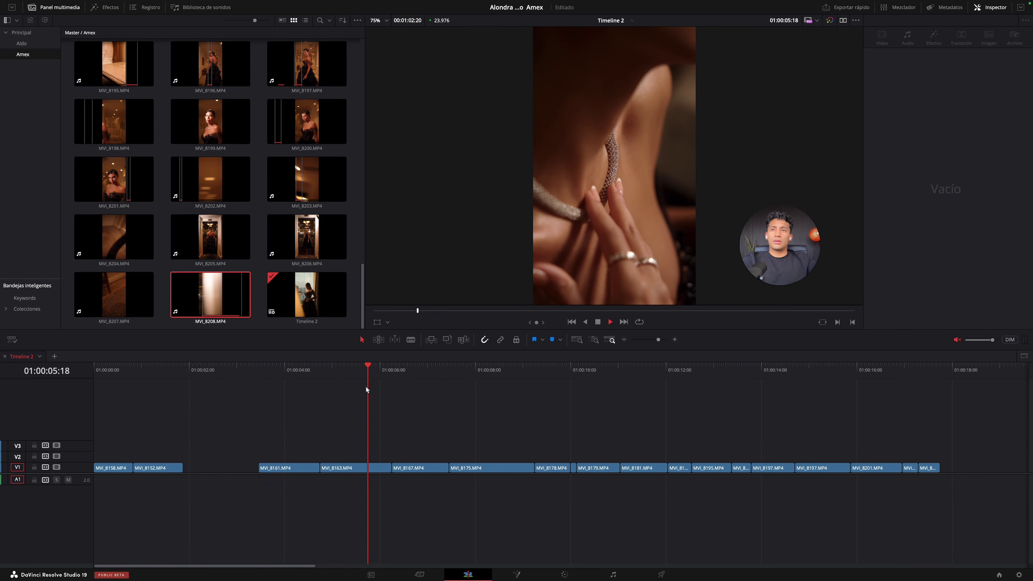
left_click(281, 384)
left_click(271, 376)
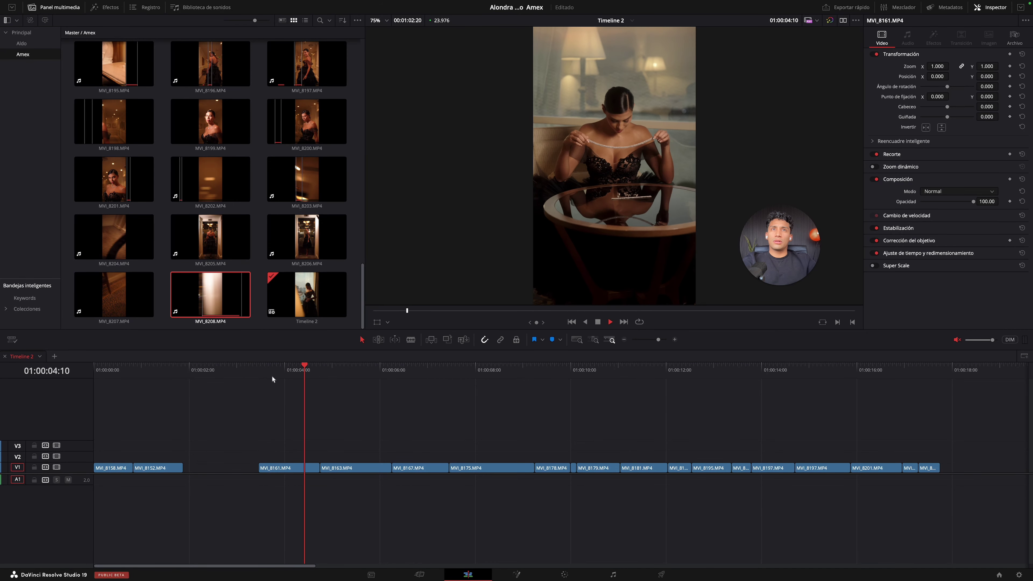
left_click(270, 376)
key("space")
left_click(269, 375)
left_click_drag(265, 473, 242, 468)
left_click(242, 374)
key("space")
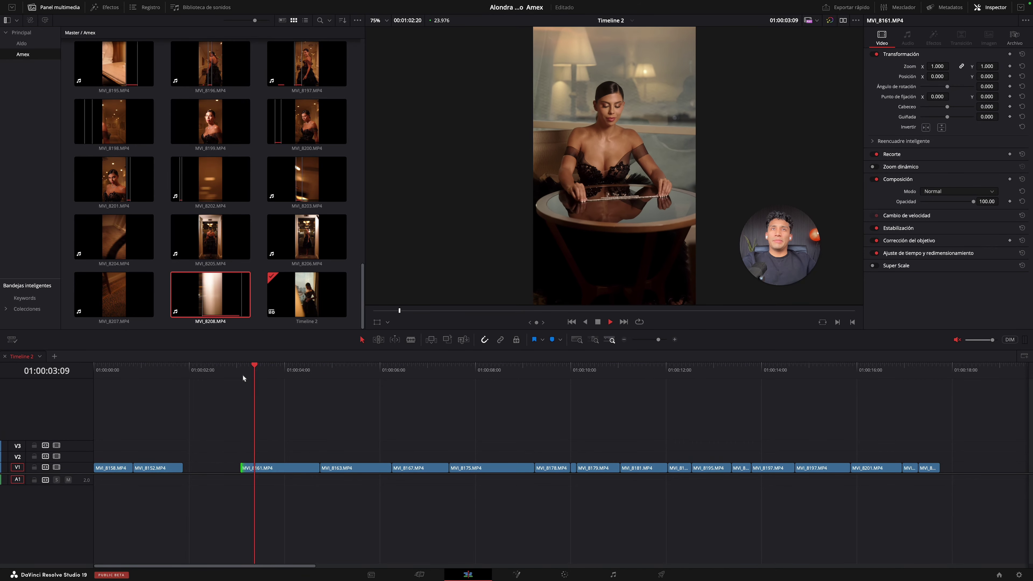
Step: Replay MVI_8161 from its new beginning into MVI_8163 to judge the shot
left_click(239, 373)
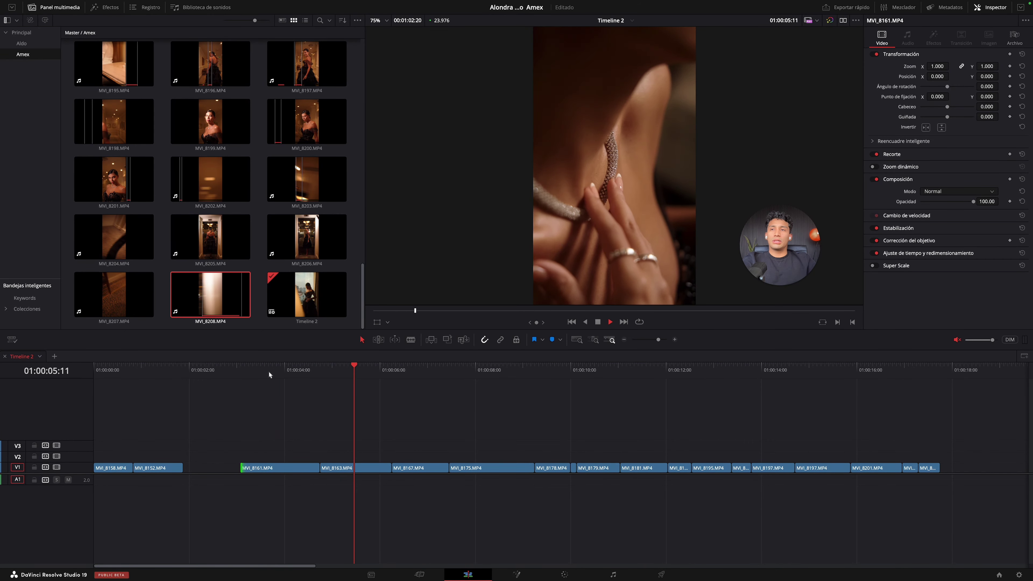
left_click(268, 370)
left_click(250, 373)
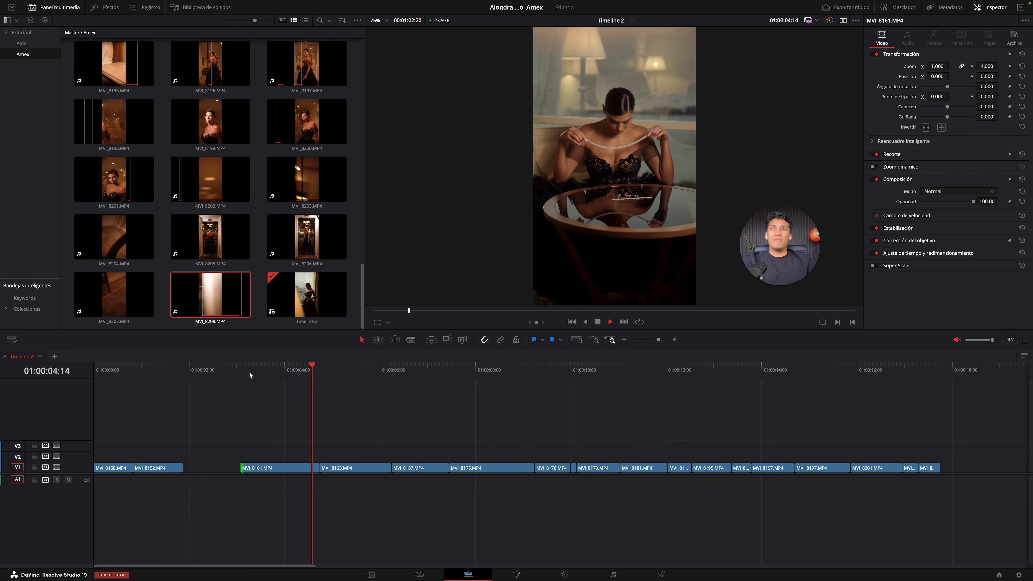
left_click(249, 373)
key("space")
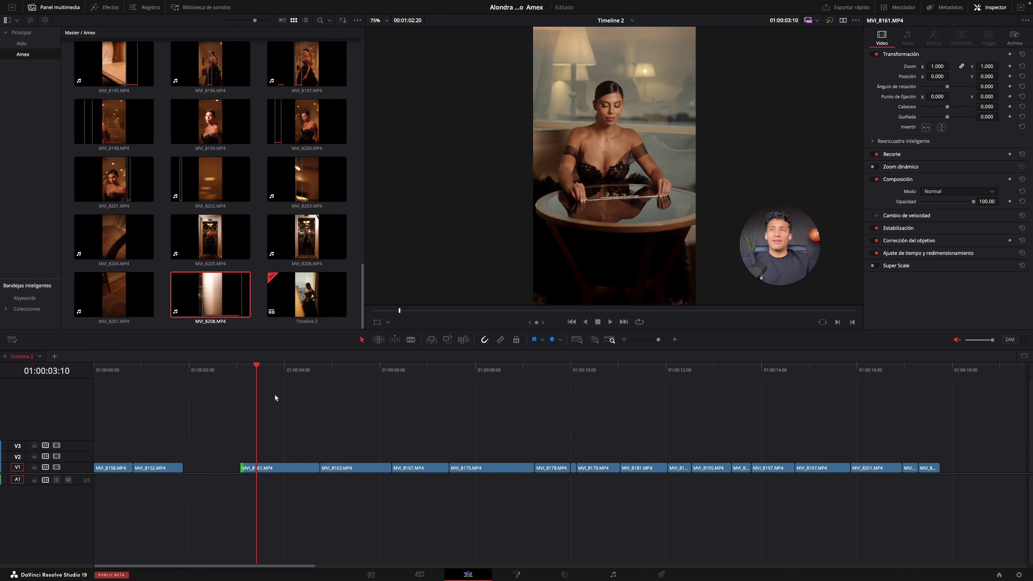
Step: Park MVI_8161 on V2 at about 01:00:18 and place MVI_8163 directly after MVI_8152 on V1
left_click_drag(268, 469, 987, 455)
left_click_drag(346, 468, 217, 485)
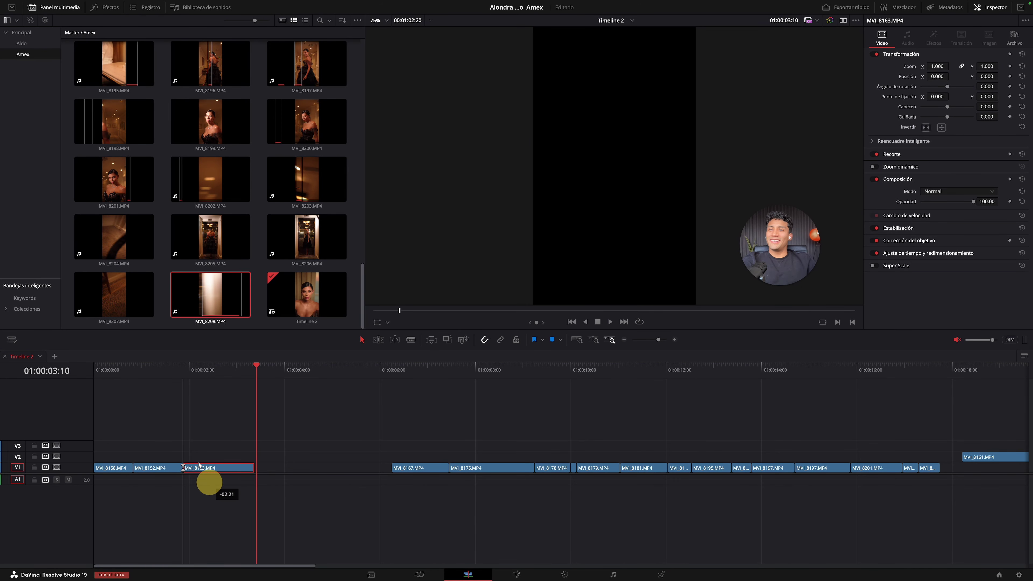
Step: Trim the end of MVI_8163 to about 01:00:02:15 and place MVI_8167 directly after it on V1
key("space")
left_click(149, 376)
left_click_drag(258, 467, 220, 467)
left_click_drag(411, 468, 254, 471)
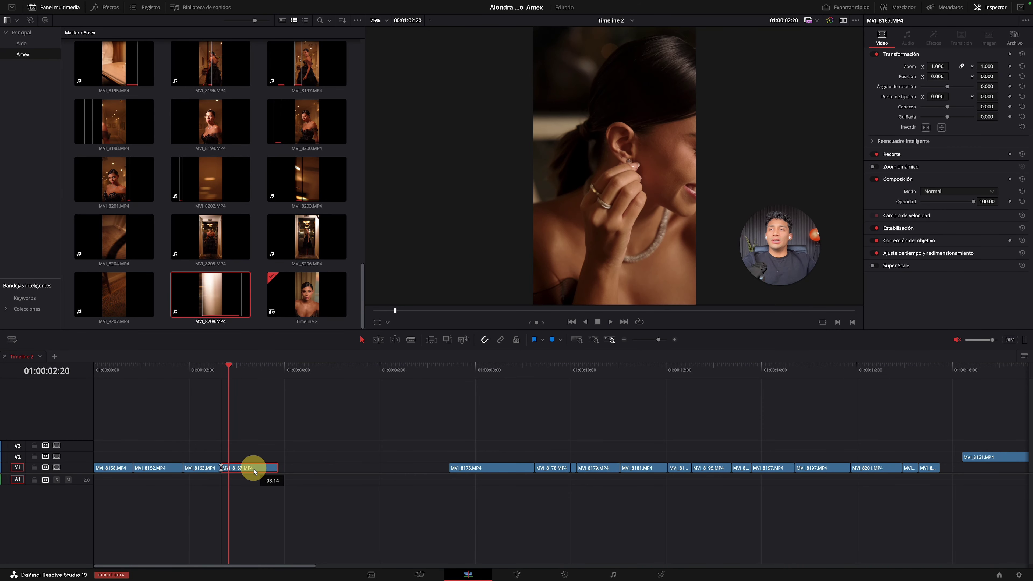
Step: Replay the MVI_8163 section and move MVI_8167 on V1 away from it, starting at about 01:00:03:14
left_click(194, 376)
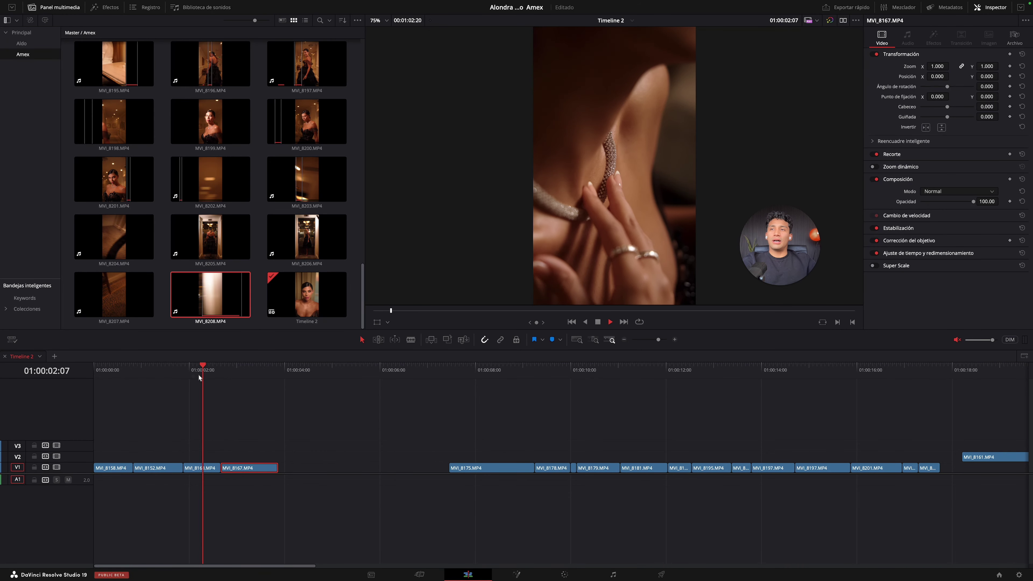
left_click(182, 374)
key("Home")
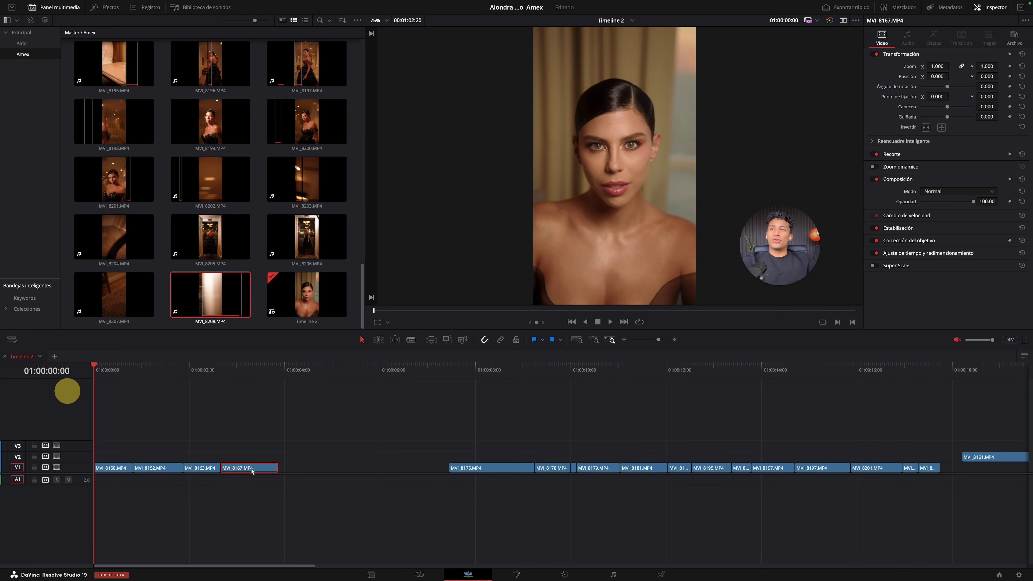
left_click_drag(249, 469, 288, 468)
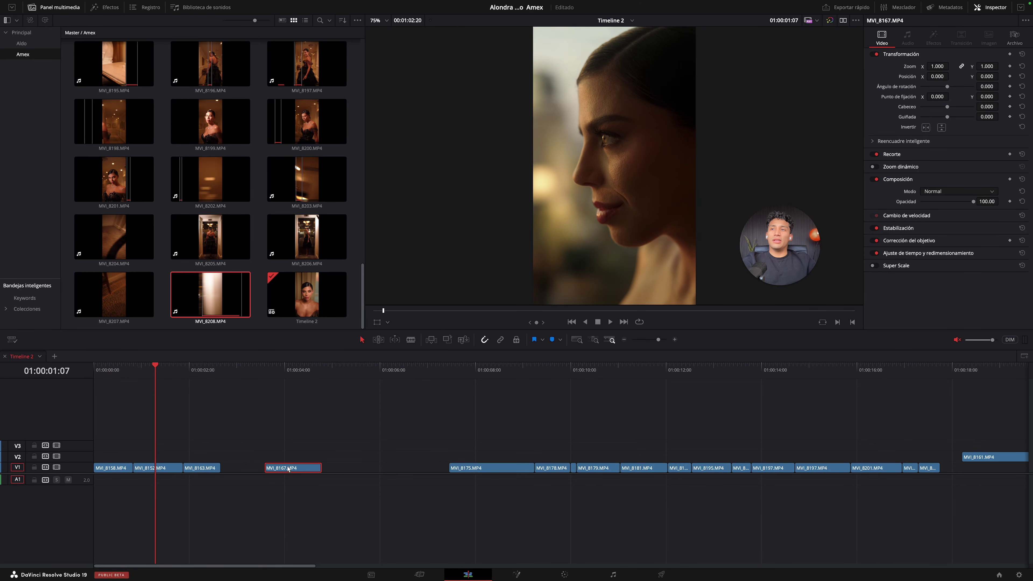
Step: Compare the necklace shot MVI_8163 with the earring shot MVI_8167 to decide their order
left_click(184, 373)
left_click(288, 374)
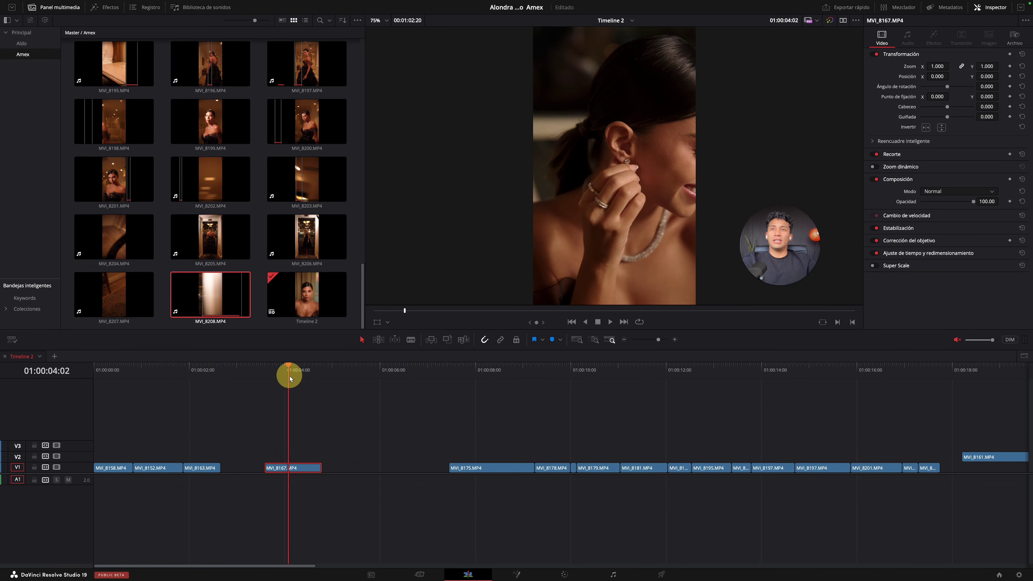
left_click(192, 373)
key("space")
left_click(317, 373)
left_click(203, 373)
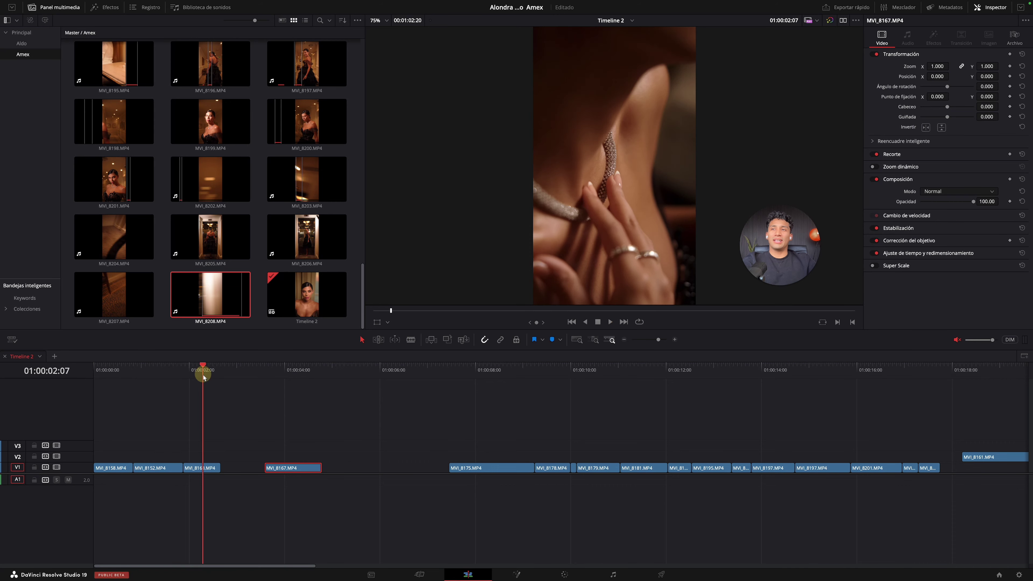
Step: Skim the remaining clips on V1 from MVI_8175 onward and replay the opening sequence from the start
left_click(462, 380)
left_click(469, 376)
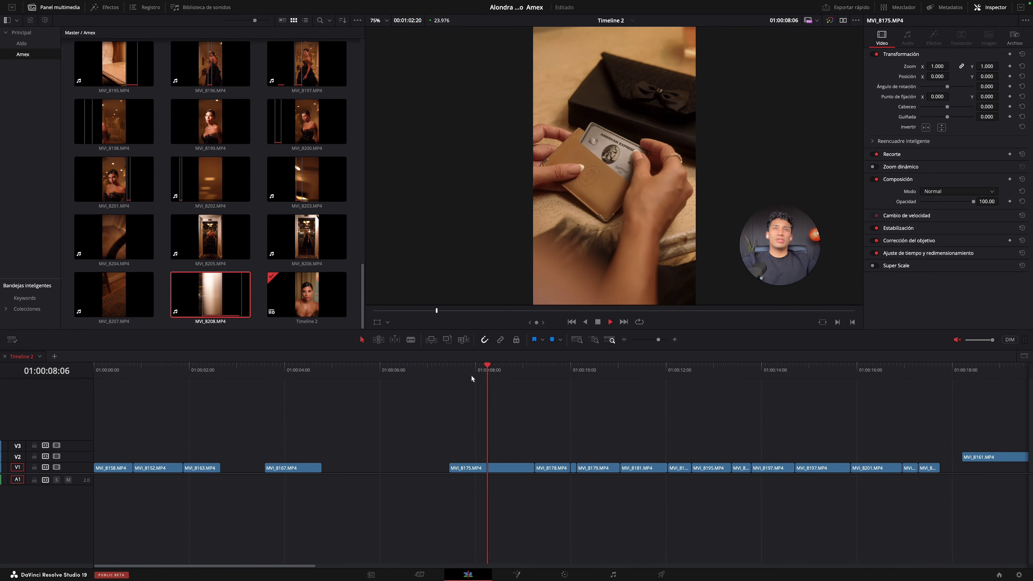
left_click(549, 374)
key("space")
left_click(647, 374)
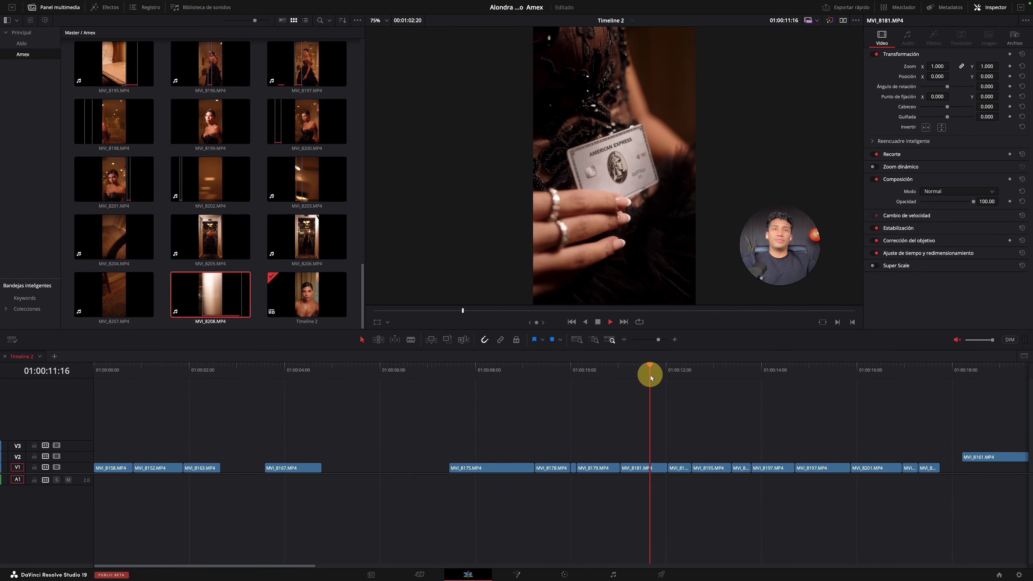
left_click(729, 372)
left_click(796, 370)
left_click(838, 371)
left_click_drag(903, 365, 5, 381)
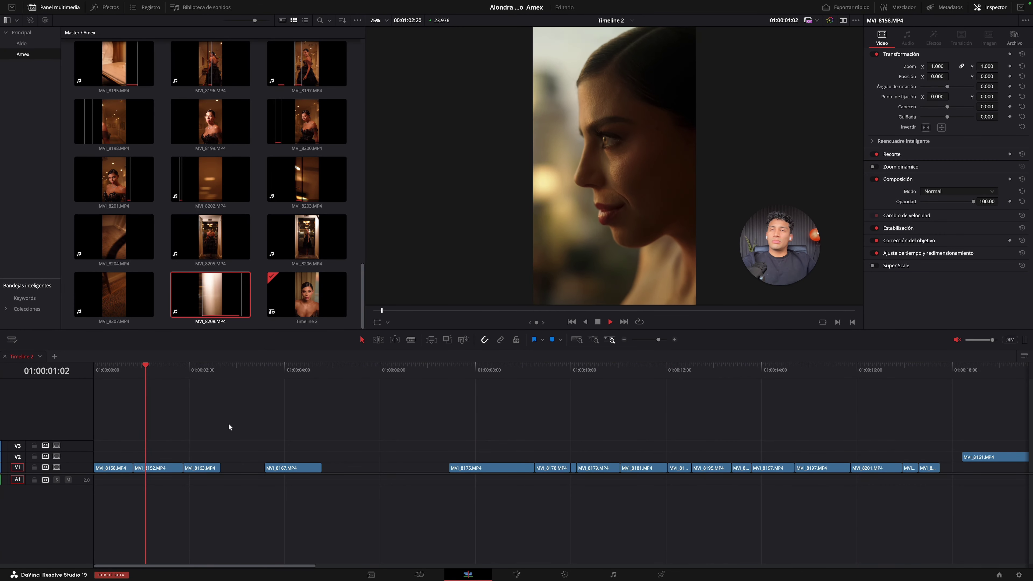
key("space")
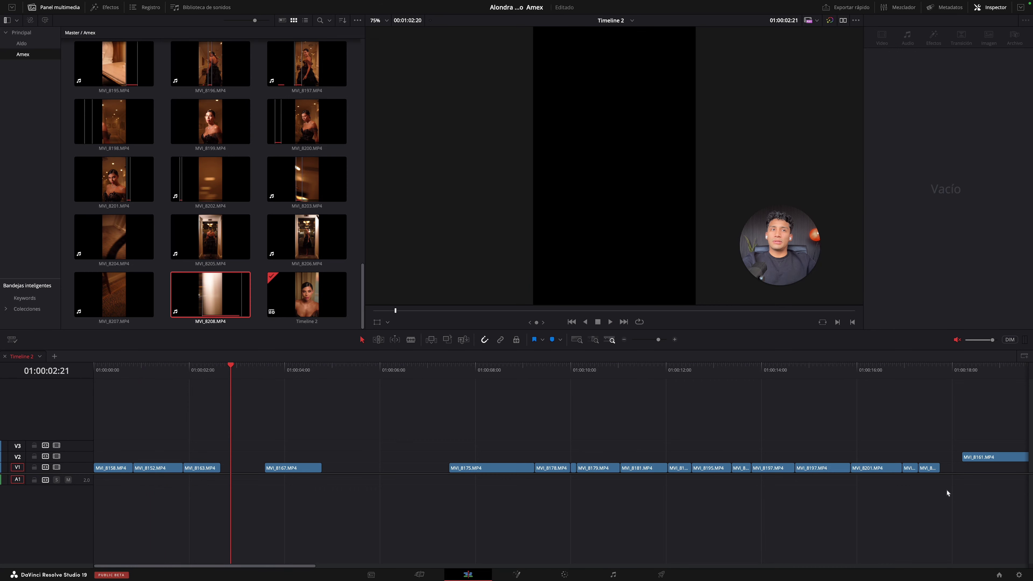
Step: Bring MVI_8161 back from the timeline's end and arrange MVI_8167, MVI_8161 and MVI_8163 directly after MVI_8152 on V1
left_click_drag(994, 463, 251, 453)
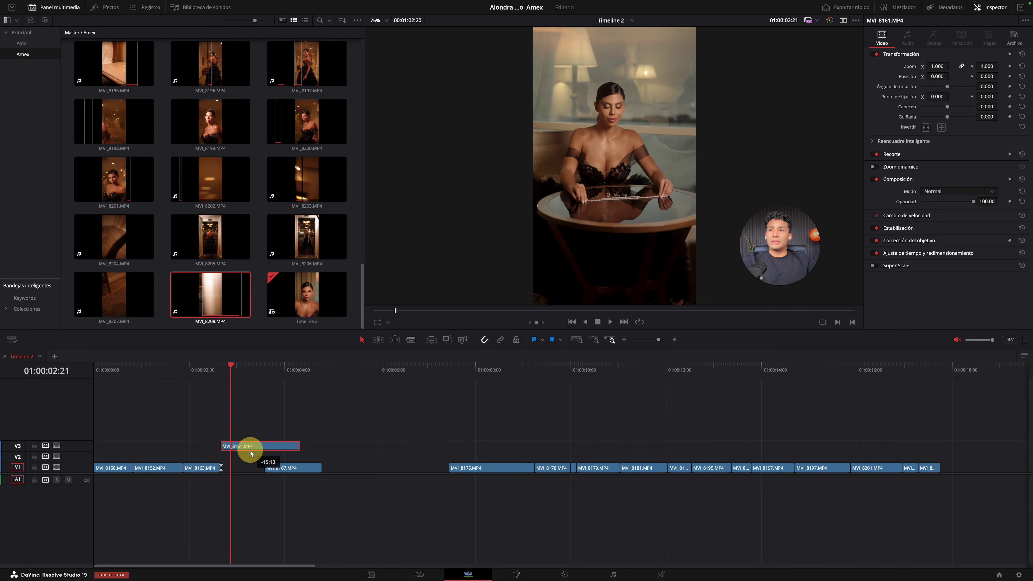
left_click(167, 375)
left_click_drag(296, 470, 236, 461)
left_click_drag(298, 445, 300, 471)
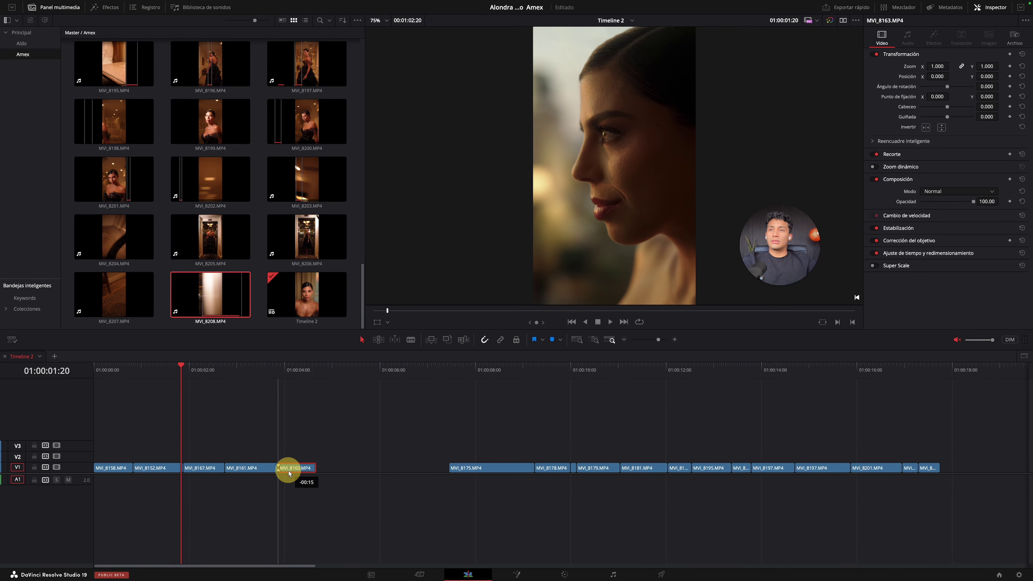
Step: Trim the end of MVI_8161 to about 01:00:03:14 and close the gap with MVI_8163 on V1
key("space")
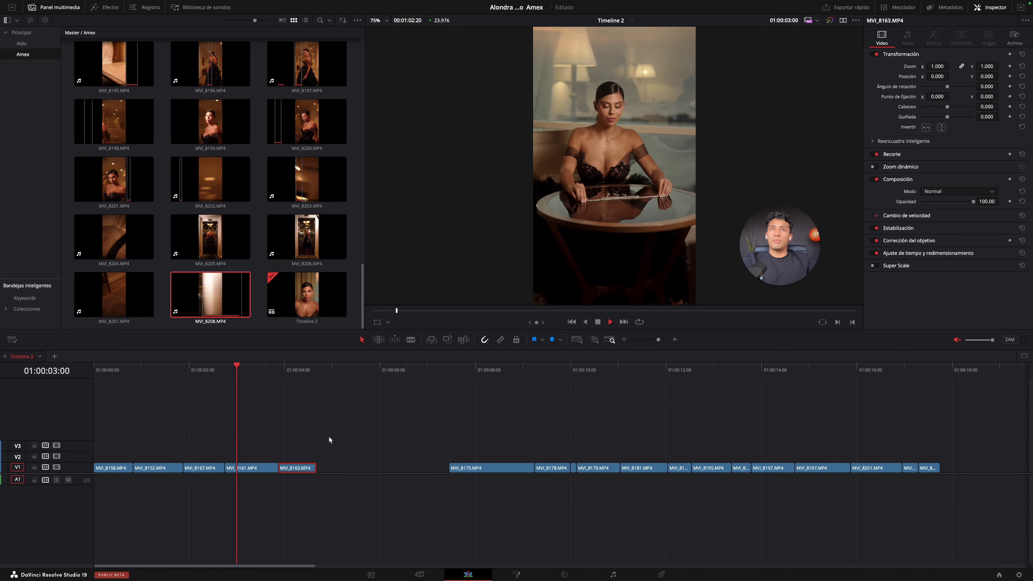
left_click(221, 363)
left_click_drag(282, 469, 270, 469)
left_click(235, 375)
key("space")
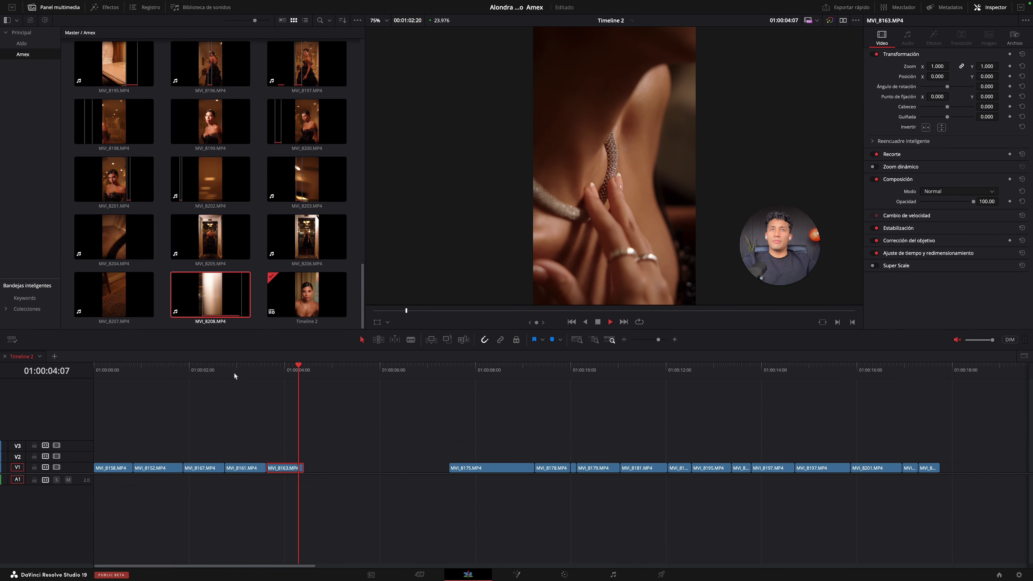
Step: Replay the sequence from the start and extend the end of MVI_8163 on V1 slightly
key("Home")
left_click(307, 468)
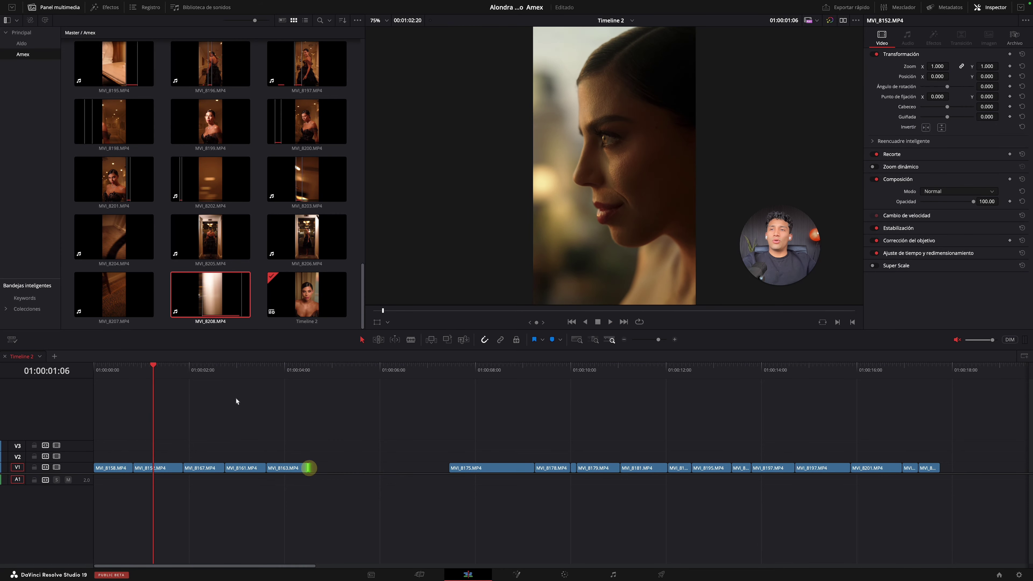
left_click(207, 377)
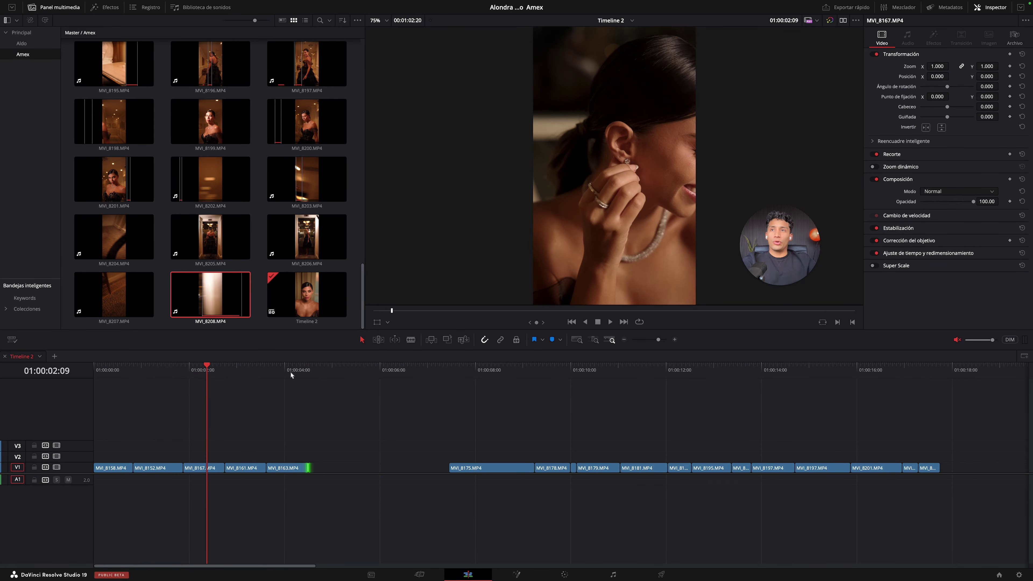
Step: Compare the framing of MVI_8167 and MVI_8163 by alternating between the two shots
left_click(208, 368)
left_click(282, 368)
left_click(202, 369)
left_click(287, 369)
left_click(207, 370)
left_click(300, 375)
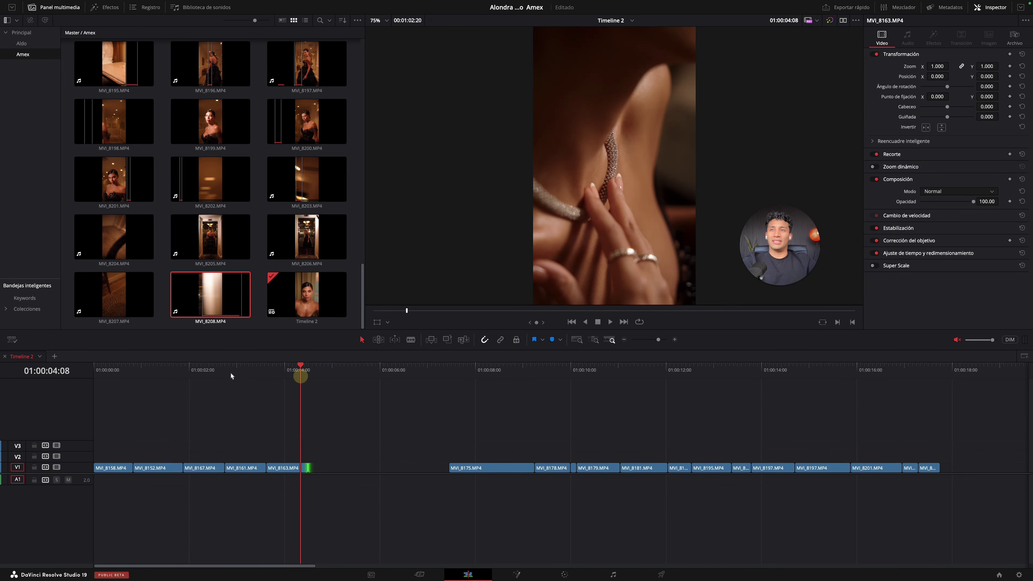
left_click(306, 369)
left_click(212, 369)
left_click(297, 369)
left_click(200, 369)
Step: Play the edit from the start, trim the end of MVI_8161 to about 01:00:03:11 and place MVI_8163 directly after it
left_click_drag(287, 368, 16, 370)
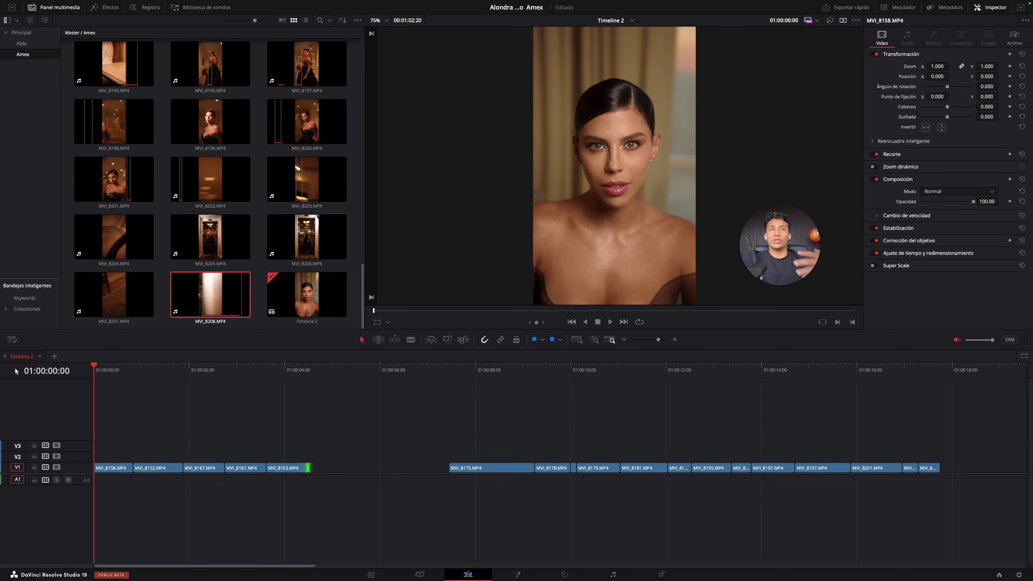
key("space")
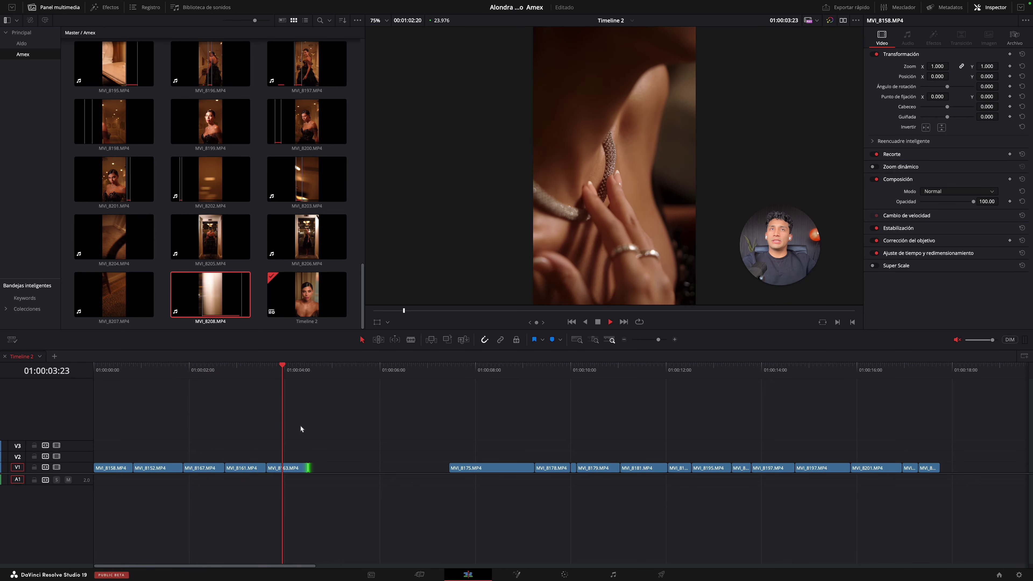
left_click(218, 369)
left_click(275, 468)
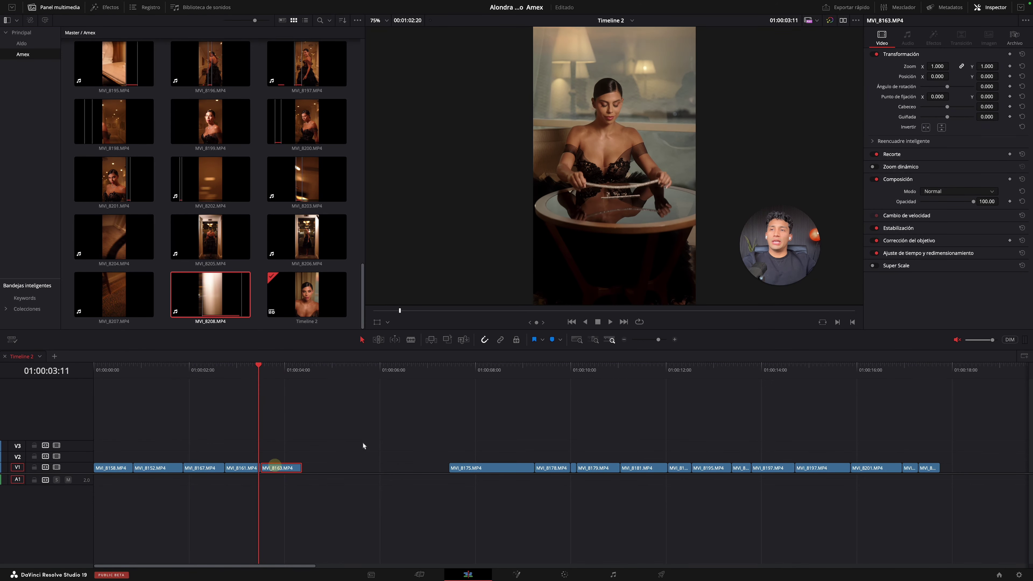
Step: Review the remaining clips on V1 from MVI_8175 onward, replaying the passage from MVI_8178 into MVI_8179
left_click(457, 375)
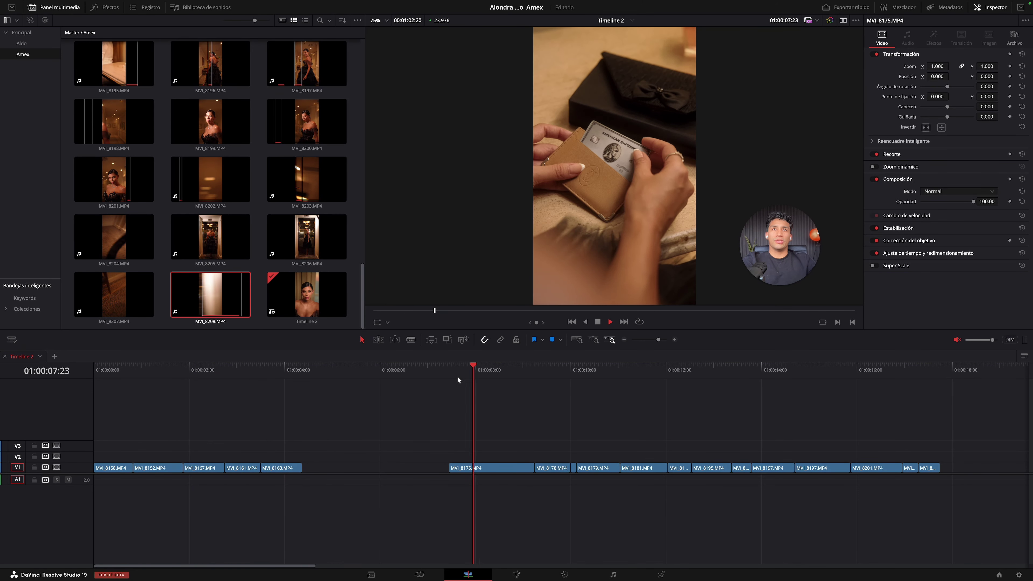
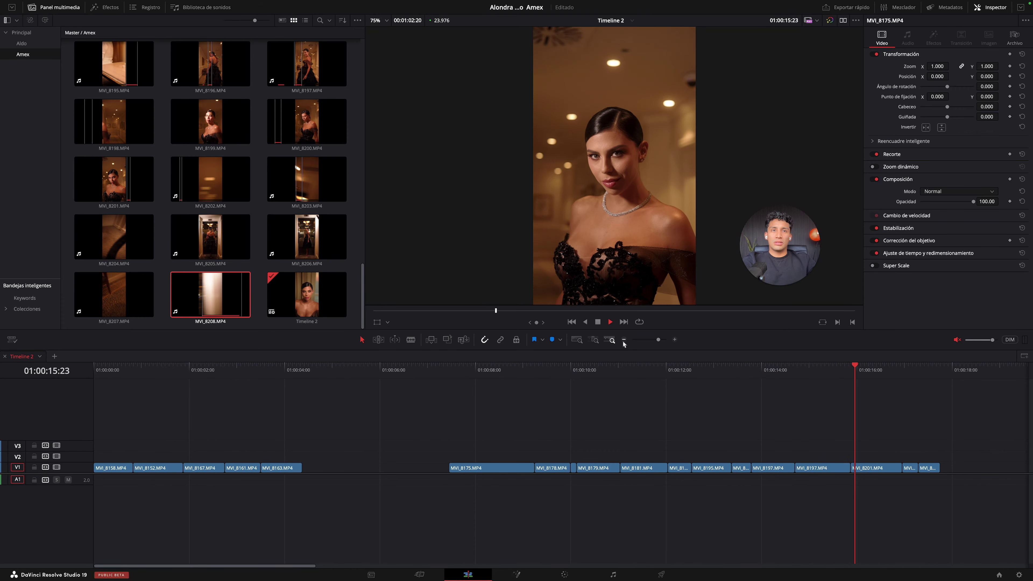
left_click(506, 368)
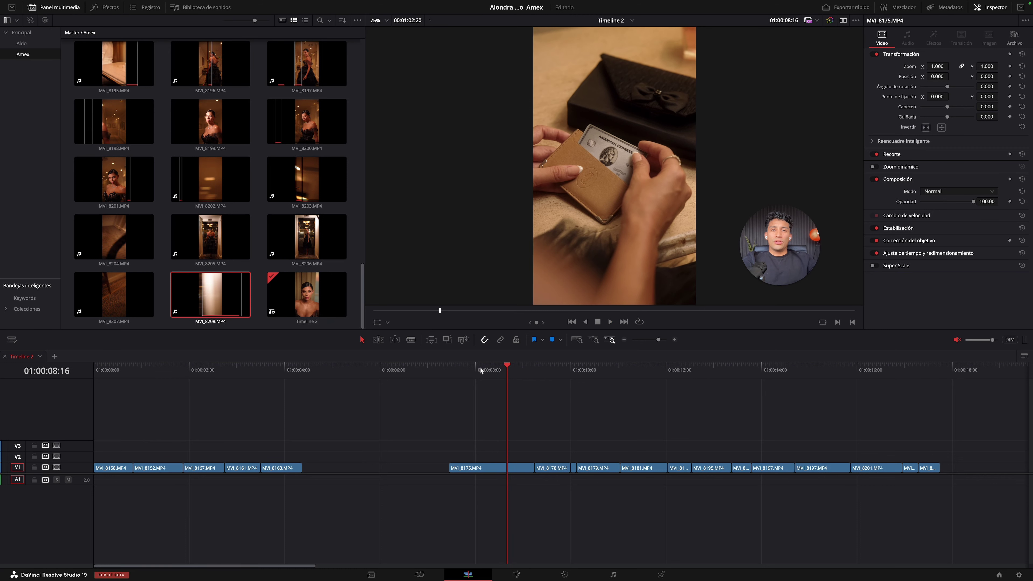
mouse_move(534, 371)
left_mouse_down()
mouse_move(549, 372)
mouse_move(539, 371)
left_mouse_up()
left_click_drag(249, 386, 312, 390)
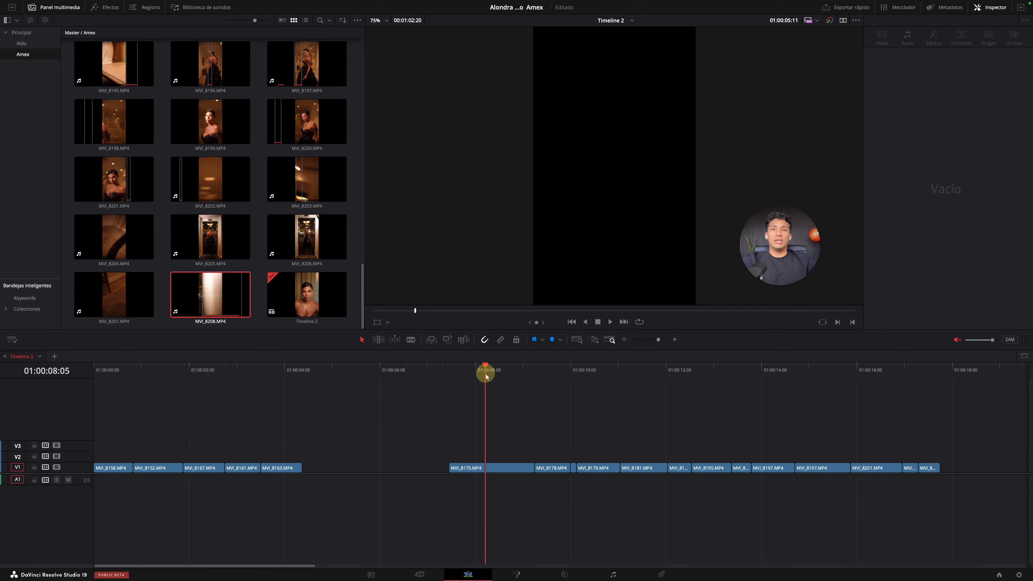
key("space")
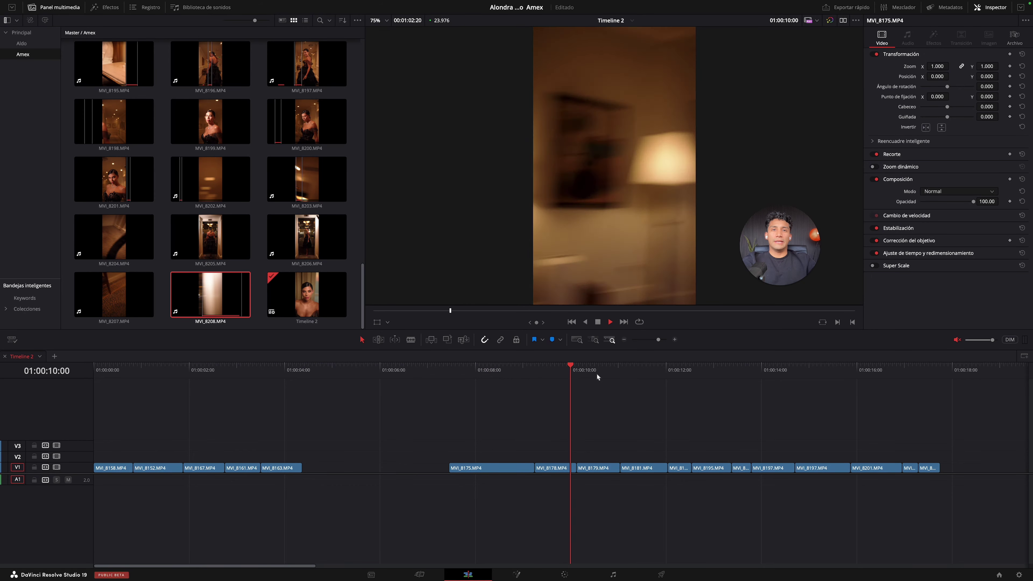
left_click(568, 376)
left_click(554, 376)
left_click(541, 376)
left_click(567, 373)
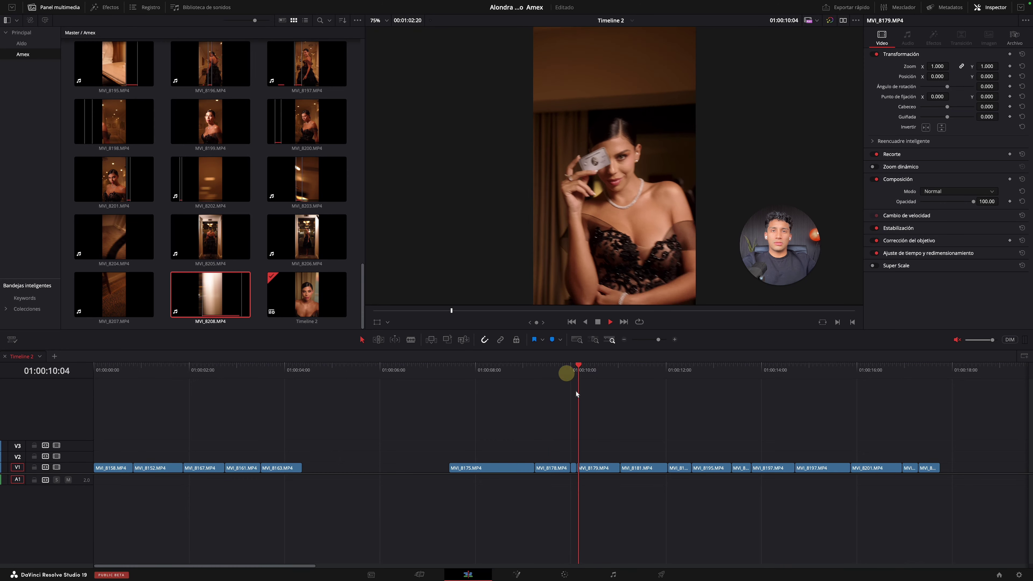
Step: Move MVI_8179 and the short clip before it to V3, starting at about 01:00:06:06, and play them
key("space")
left_click_drag(596, 469, 421, 454)
key("space")
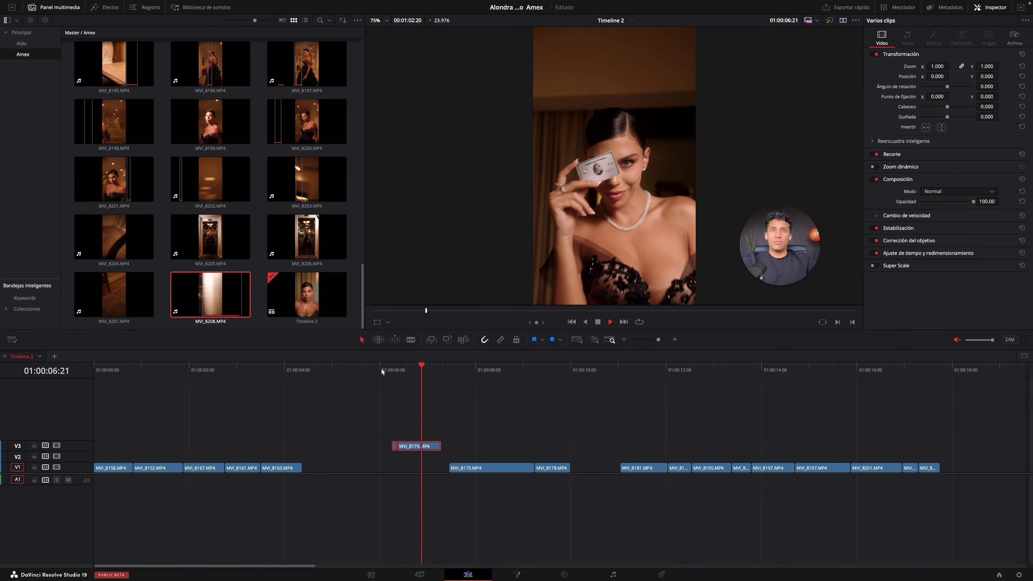
Step: Check MVI_8181 and move it to V3 directly after MVI_8179
left_click(512, 421)
key("space")
left_click_drag(634, 369, 662, 369)
left_click_drag(649, 470, 471, 446)
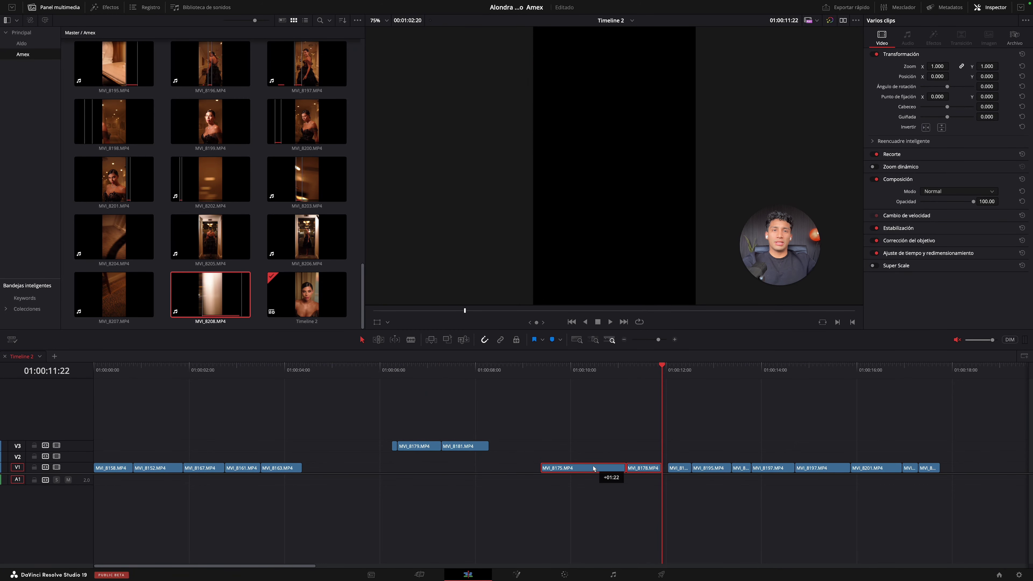
Step: Close the gap after MVI_8178 by shifting MVI_8175 and MVI_8178, and move MVI_8195 with the short clip before it to V3 at about 01:00:18:21
left_click_drag(594, 468, 597, 468)
key("space")
left_click(734, 424)
left_click(670, 363)
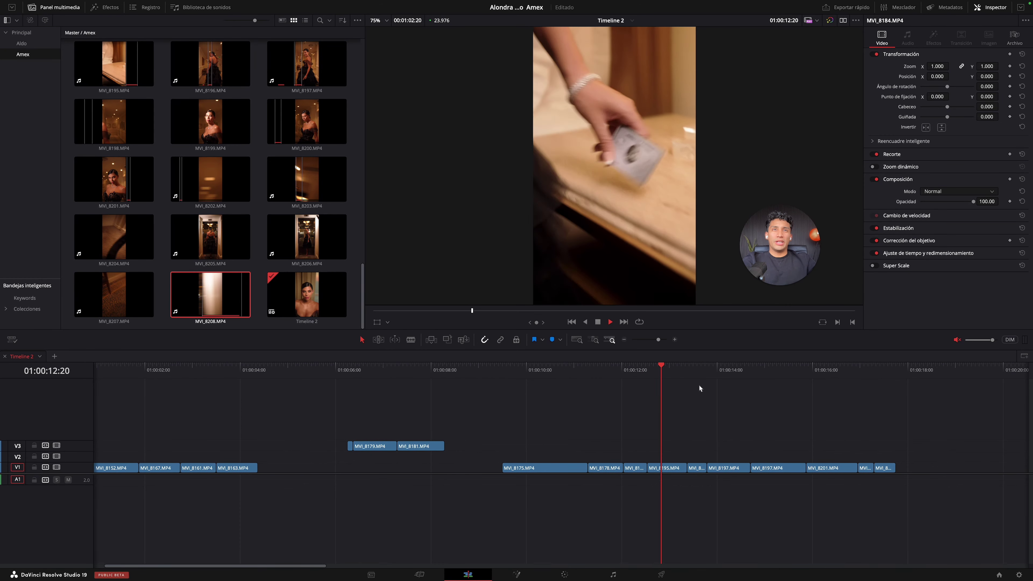
left_click_drag(658, 446, 964, 445)
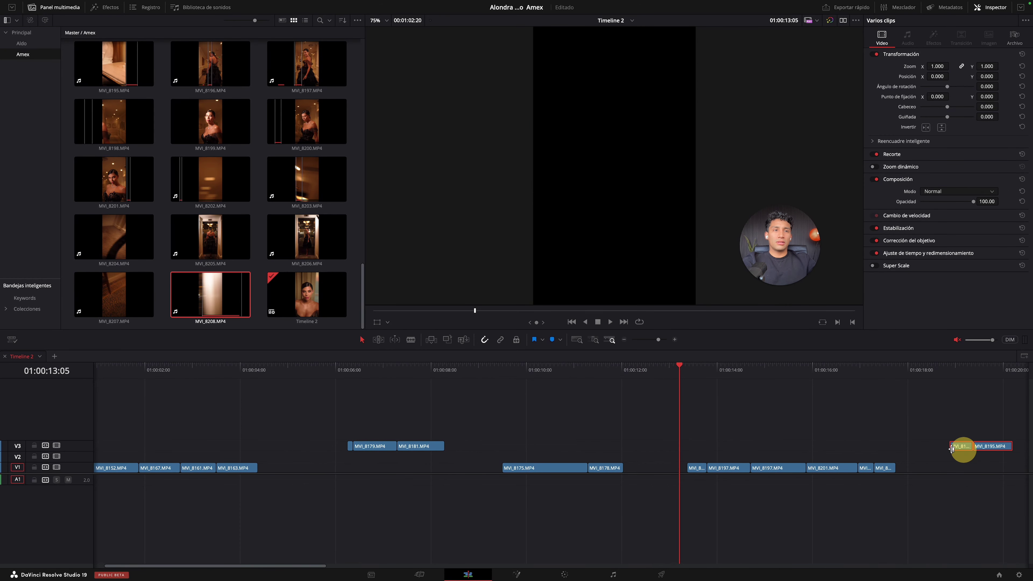
Step: Replay the V3 passage from about 01:00:06:06 through MVI_8179 into MVI_8181 to check how it flows
scroll(820, 439, "left", 2)
key("space")
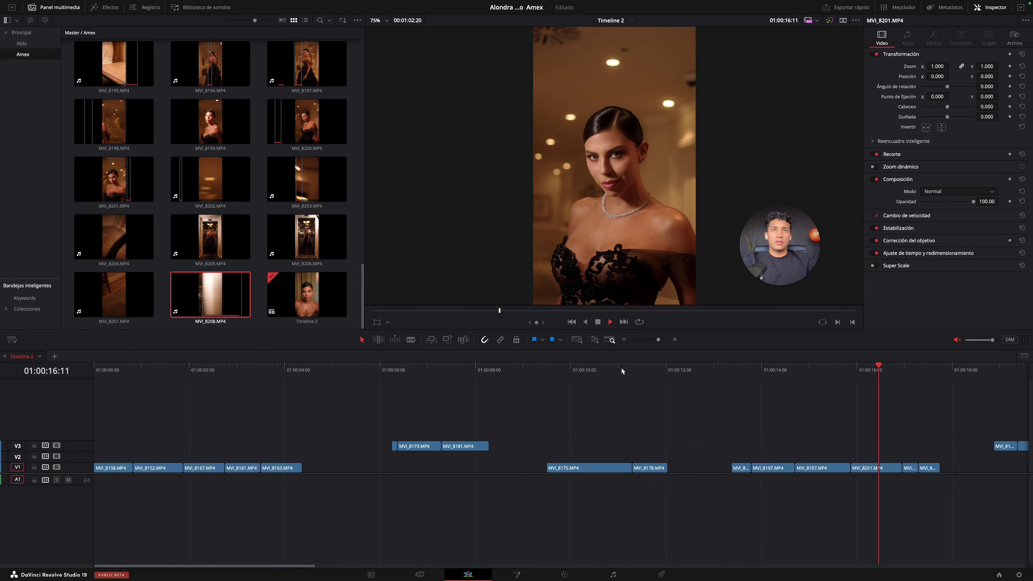
left_click(571, 380)
left_click(393, 378)
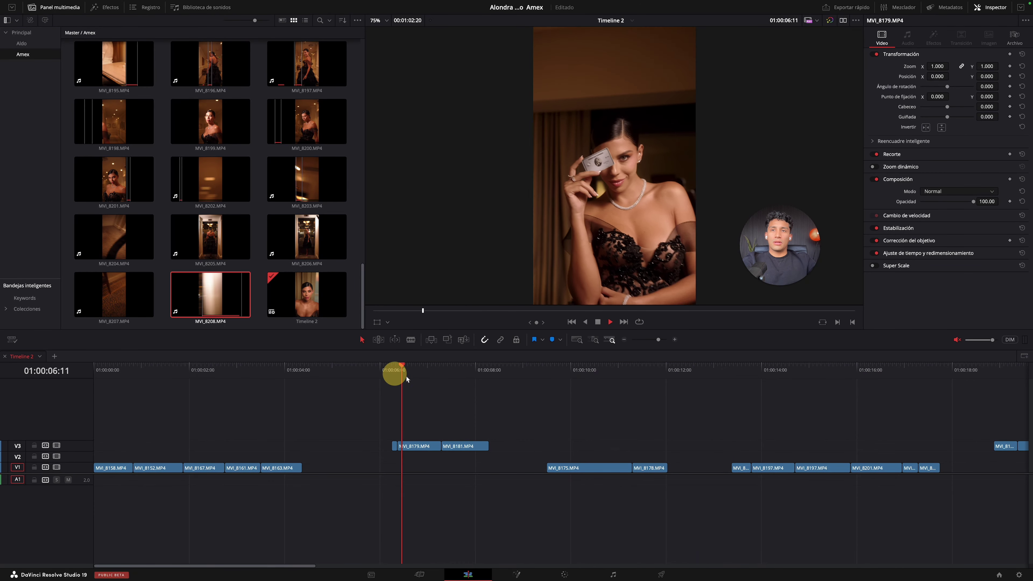
left_click(393, 372)
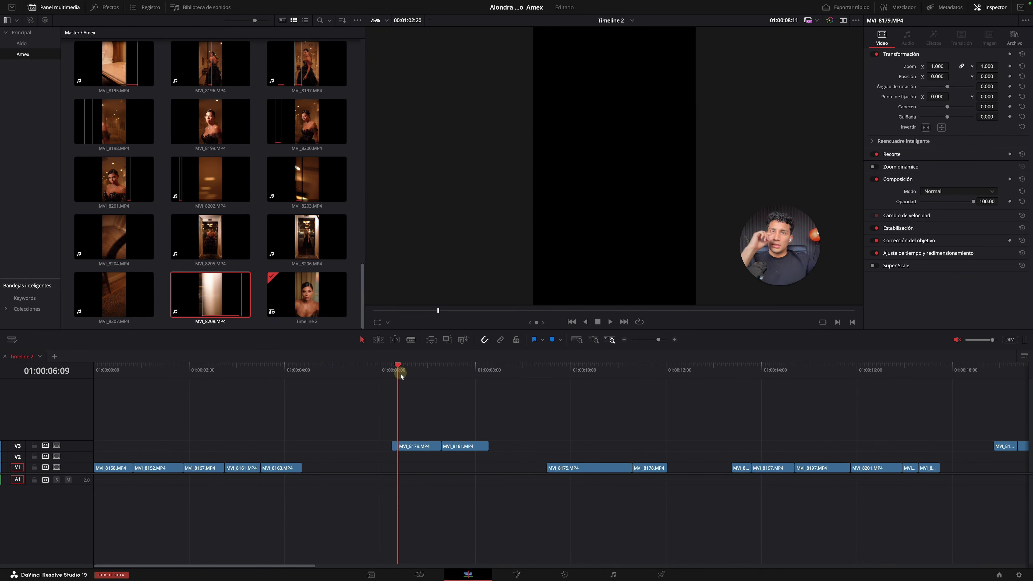
left_click(391, 373)
left_click(390, 372)
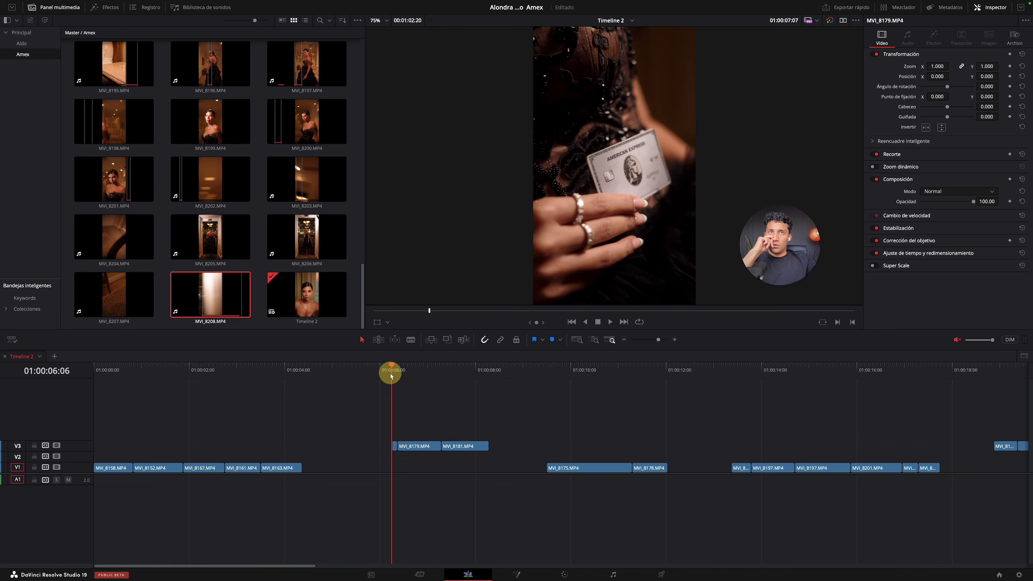
left_click(390, 373)
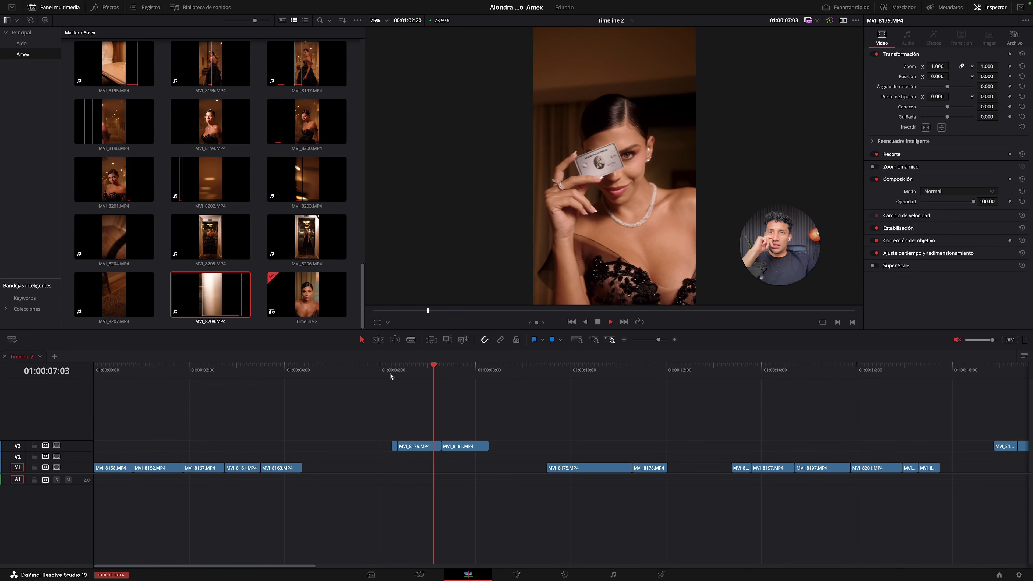
key("space")
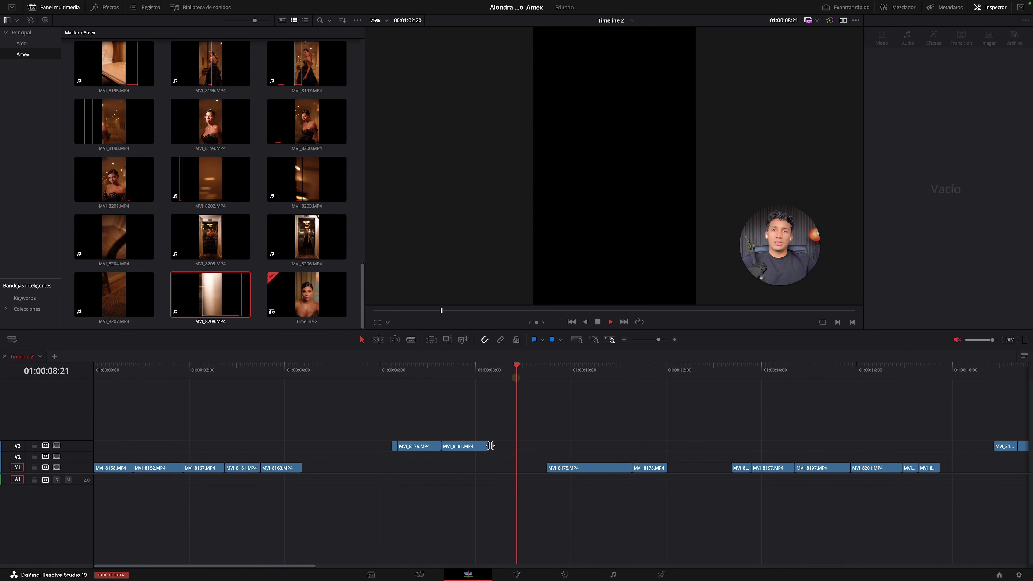
Step: Extend the end of MVI_8181 on V3 as far as its footage allows and check the V1 clips around MVI_8197 and MVI_8178
left_click_drag(491, 446, 508, 445)
left_click(668, 374)
mouse_move(684, 374)
left_mouse_down()
mouse_move(776, 369)
mouse_move(702, 373)
left_mouse_up()
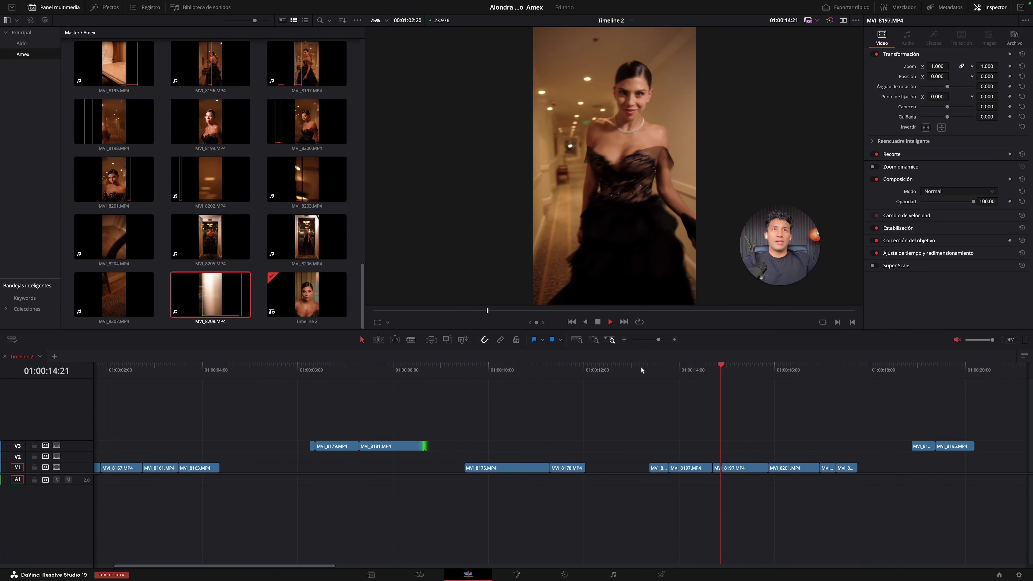
left_click(643, 364)
key("space")
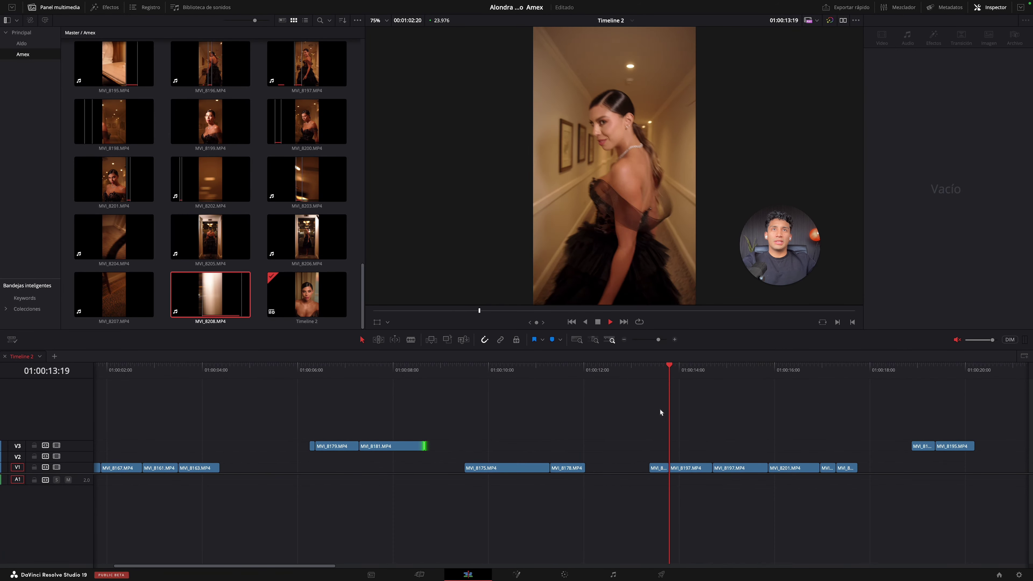
left_click(552, 373)
left_click(550, 374)
left_click(548, 372)
key("space")
Step: Look through the unused clips from about 01:00:36:00 and move MVI_8162 to V3 directly after MVI_8181
left_click(624, 340)
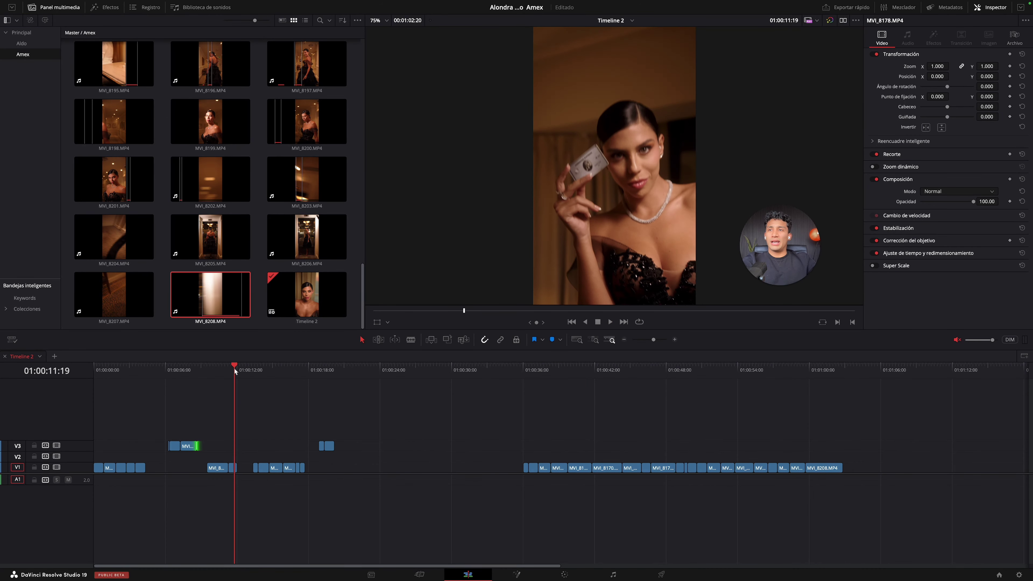
left_click(223, 372)
left_click_drag(216, 372, 176, 370)
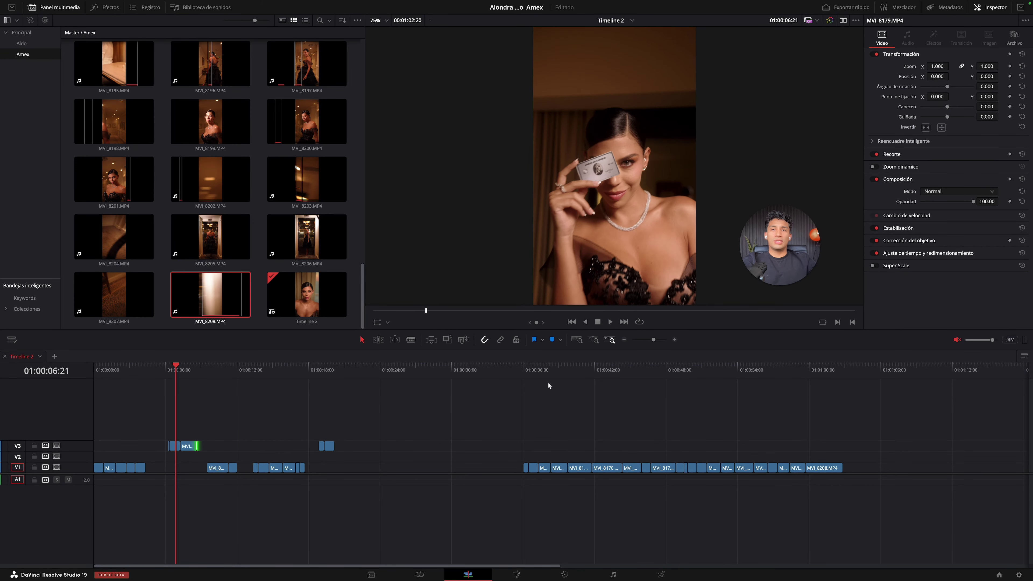
left_click(531, 384)
key("space")
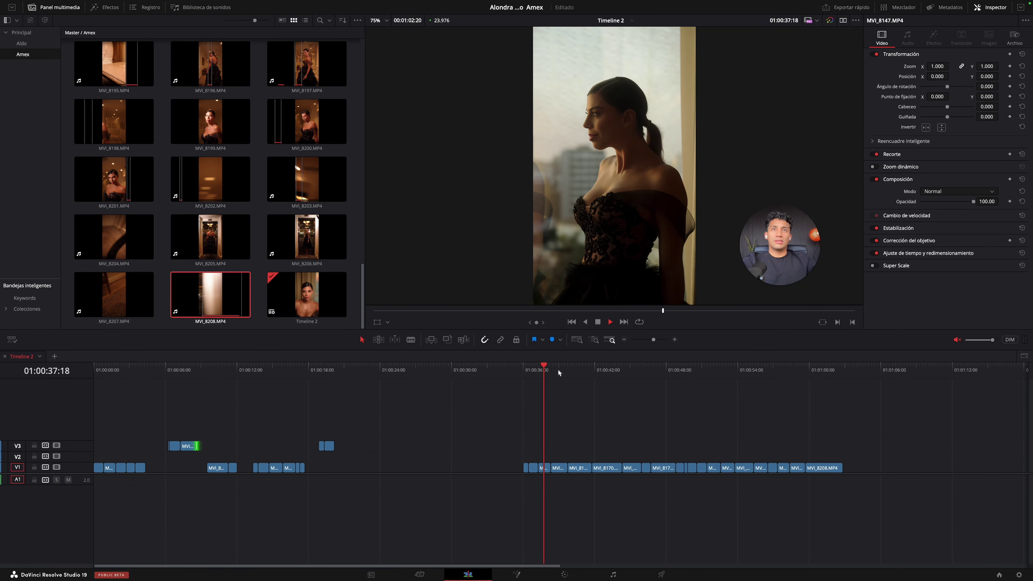
left_click_drag(584, 371, 623, 374)
left_click(591, 371)
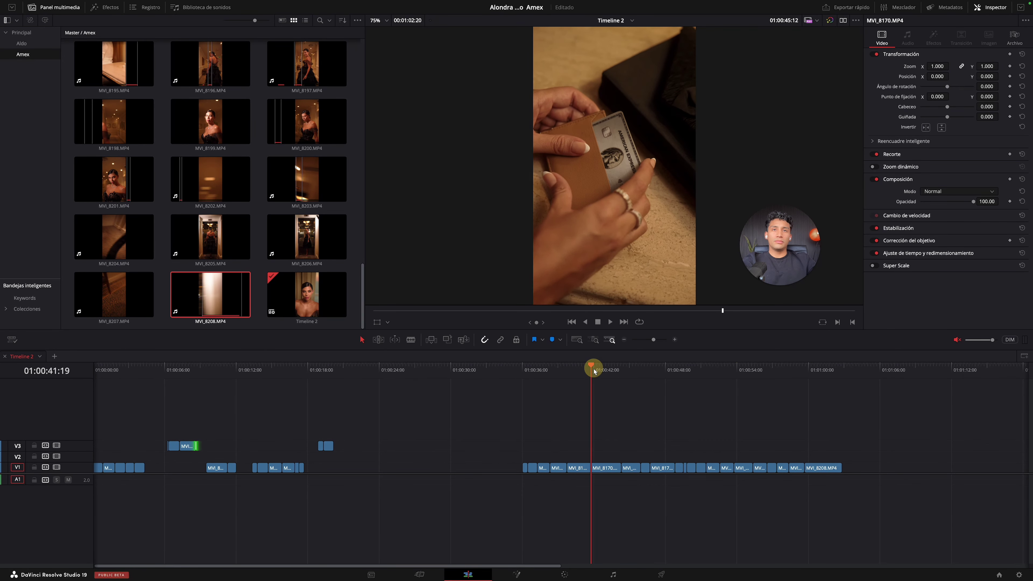
left_click(581, 371)
left_click_drag(576, 465, 211, 446)
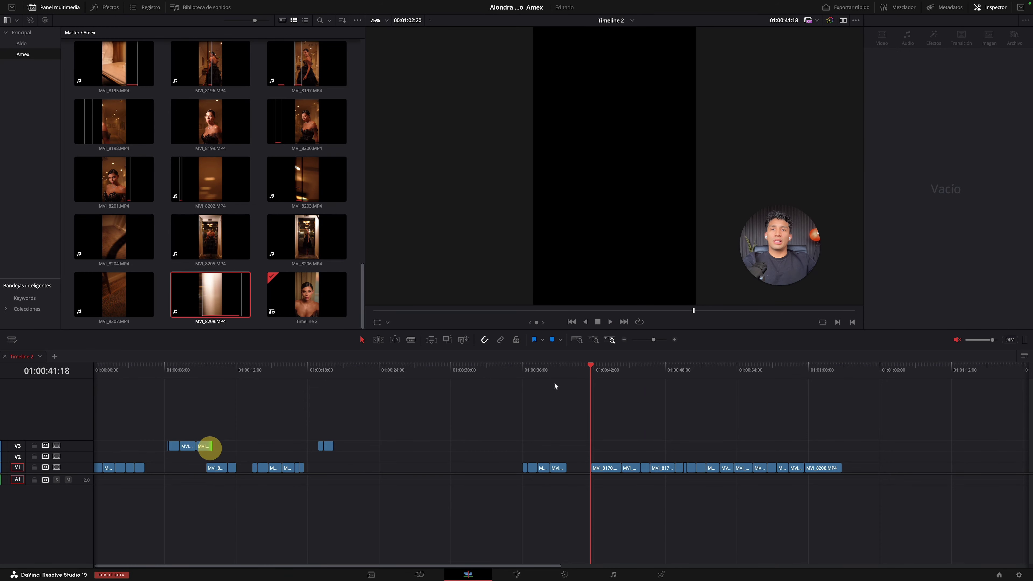
Step: Review the unused clips from MVI_8170 onward and move the first MVI_8179 shot after MVI_8176 to V1 beneath MVI_8181, at about 01:00:07:07
left_click(606, 369)
key("space")
left_click(635, 368)
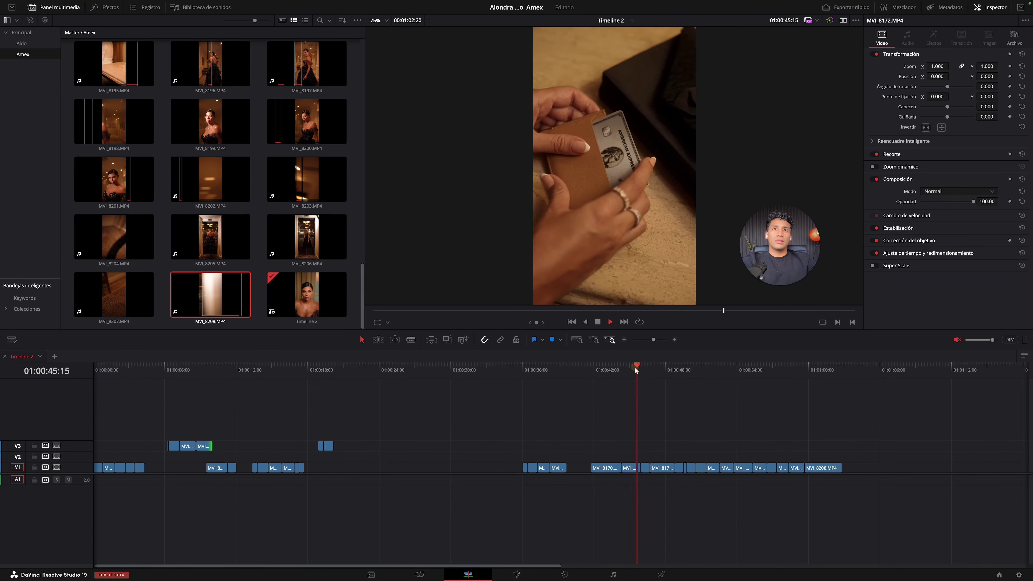
left_click(680, 369)
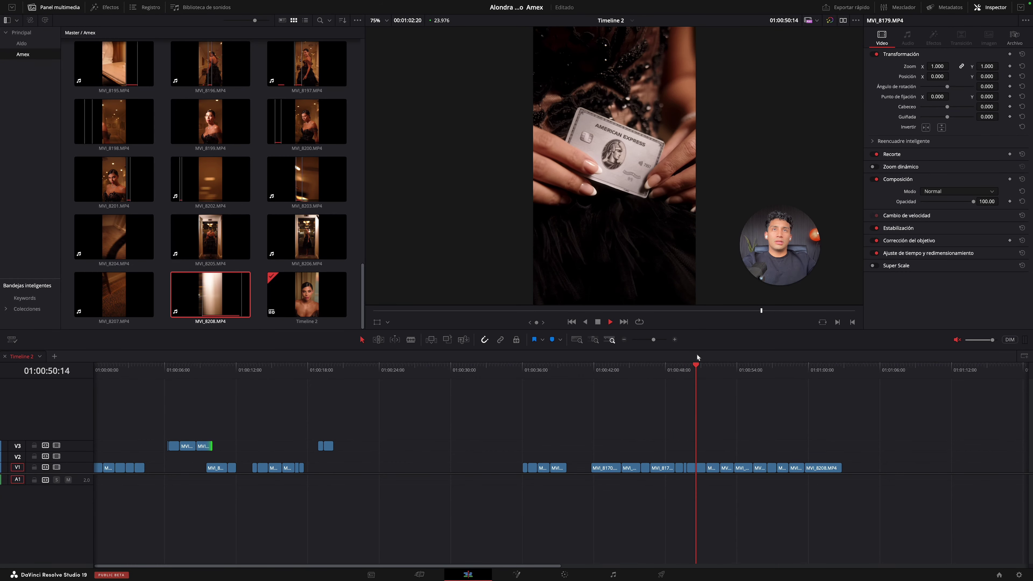
left_click(674, 340)
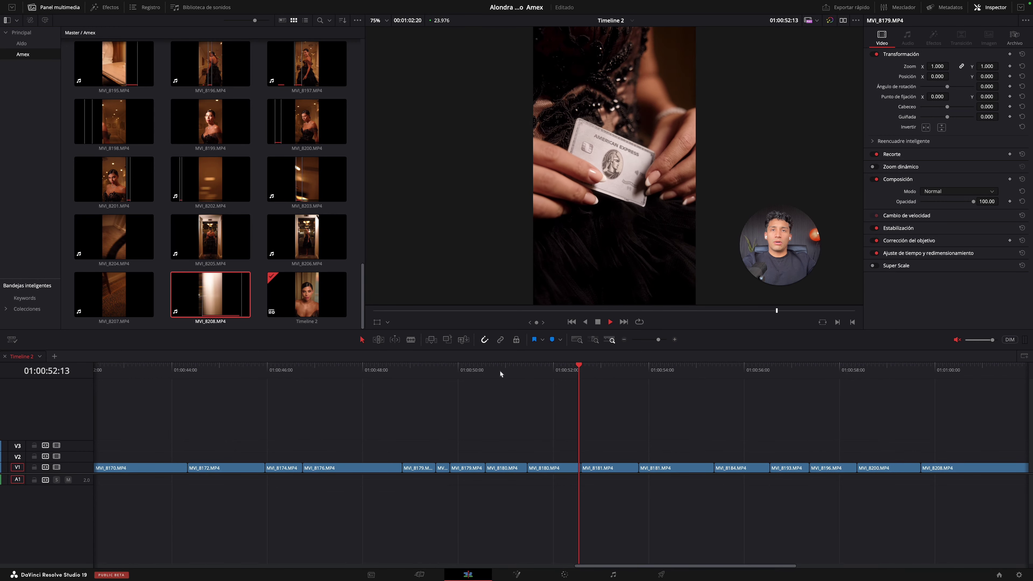
left_click(481, 373)
left_click(430, 374)
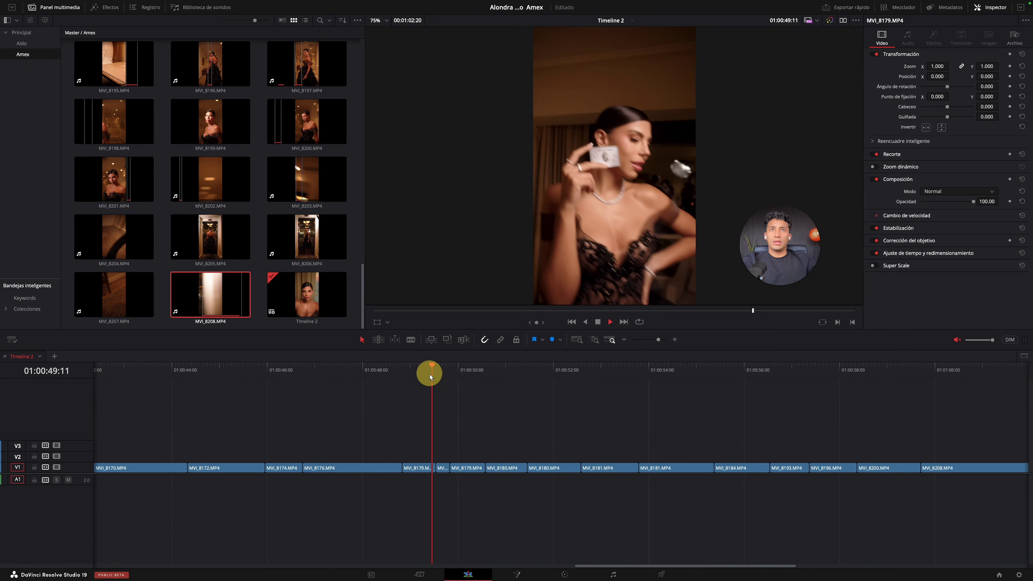
left_click(414, 373)
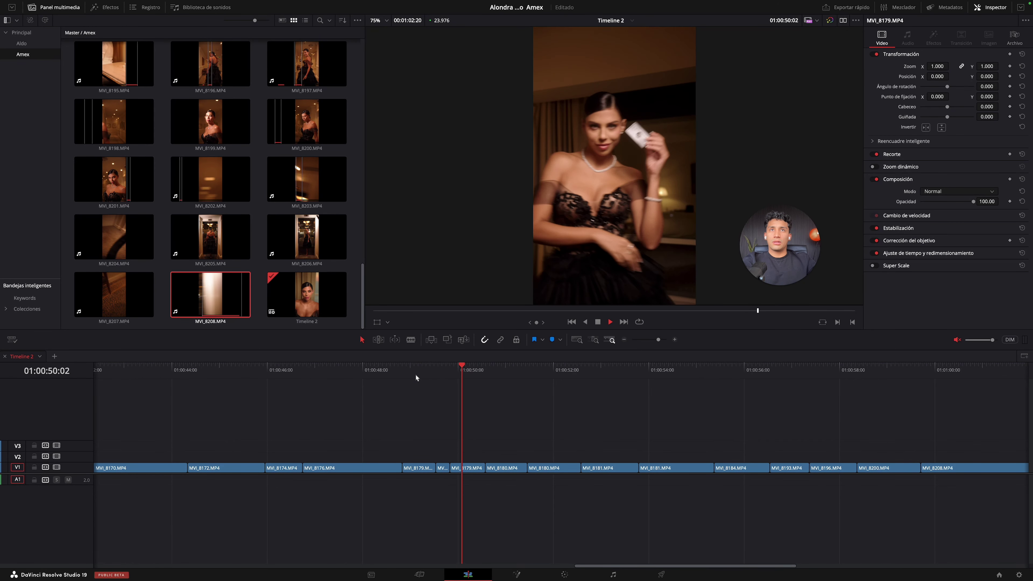
left_click(421, 372)
left_click(390, 372)
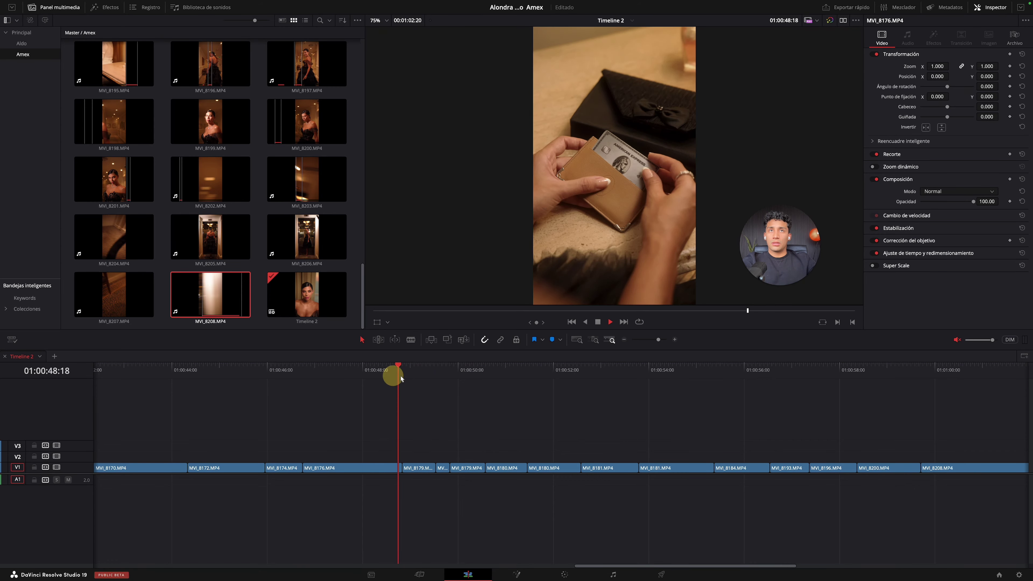
left_click(388, 373)
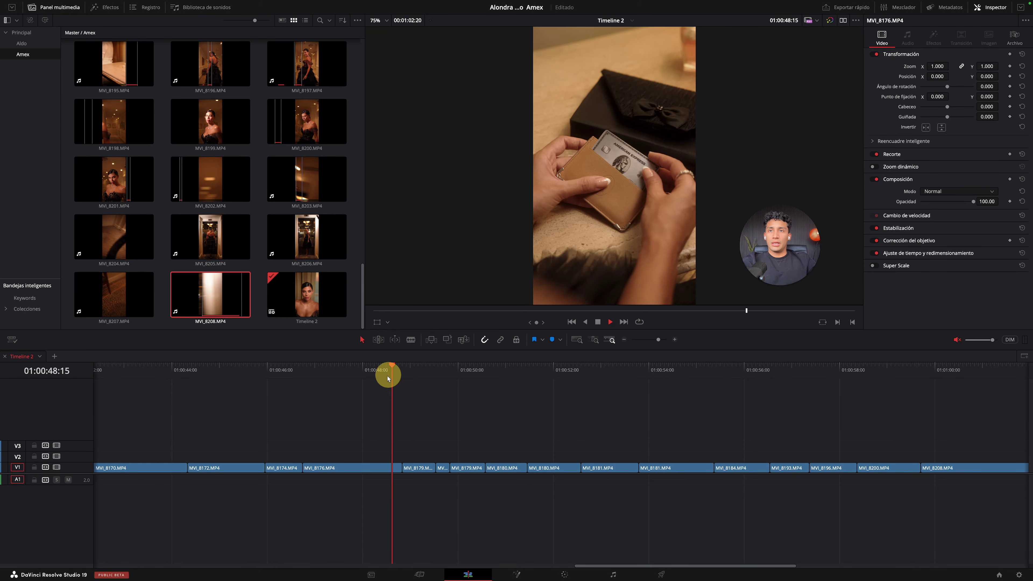
mouse_move(426, 467)
left_mouse_down()
mouse_move(60, 447)
mouse_move(180, 444)
mouse_move(439, 469)
left_mouse_up()
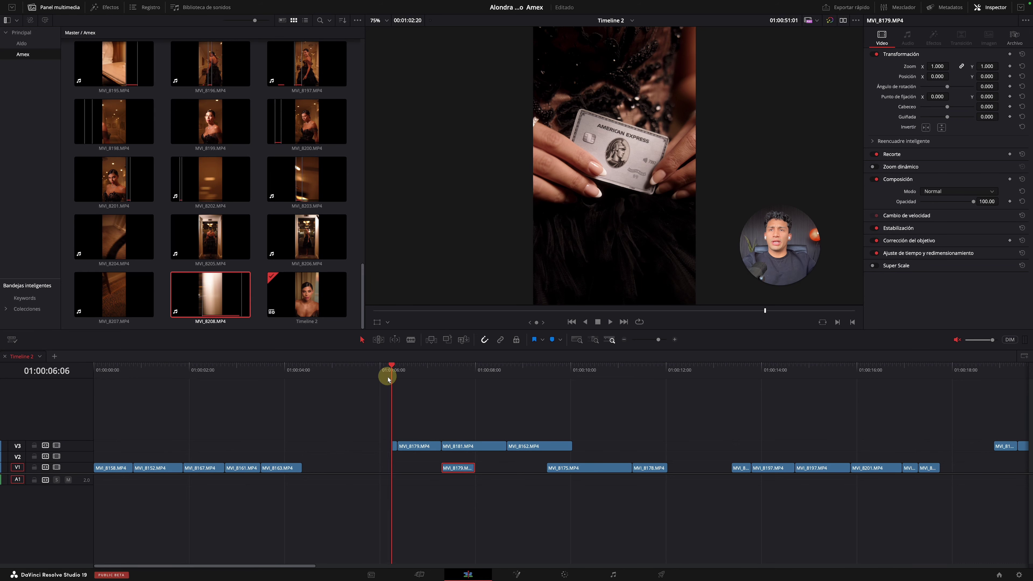
Step: Replay the V3 passage, shift MVI_8181 to start at 01:00:07:03 and trim its end to about 01:00:08:00
key("space")
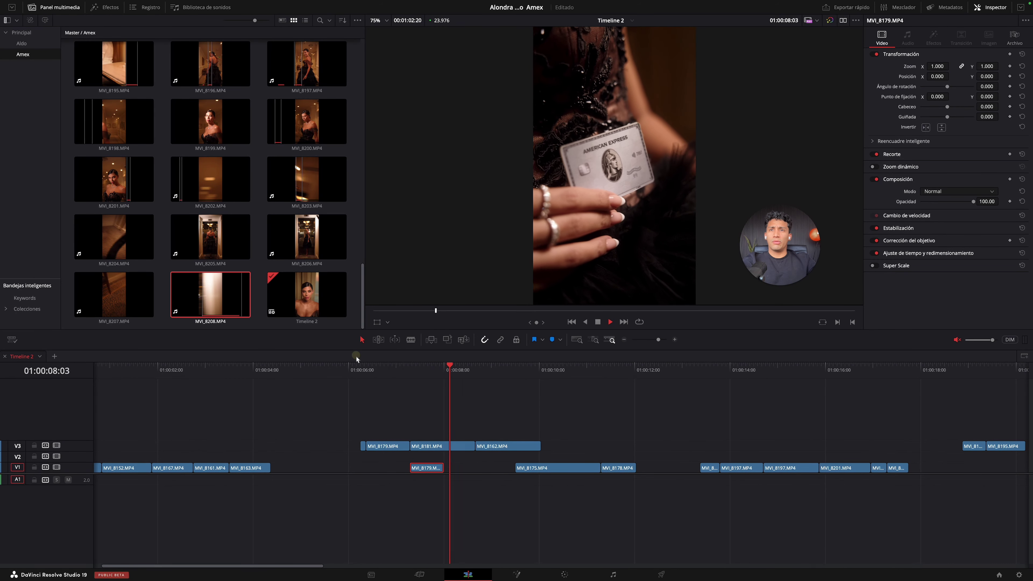
left_click(357, 365)
left_click(425, 444)
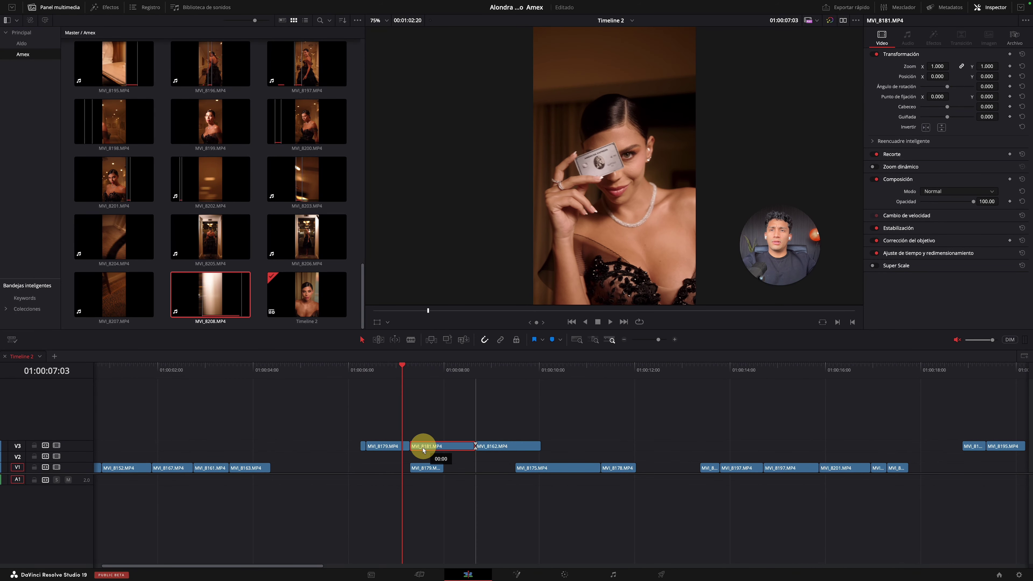
left_click_drag(474, 446, 443, 446)
Step: Move MVI_8162 to V4 after MVI_8178, and place the MVI_8179 shot from V1 on V2 directly after MVI_8181 with its end extended
left_click_drag(506, 446, 666, 435)
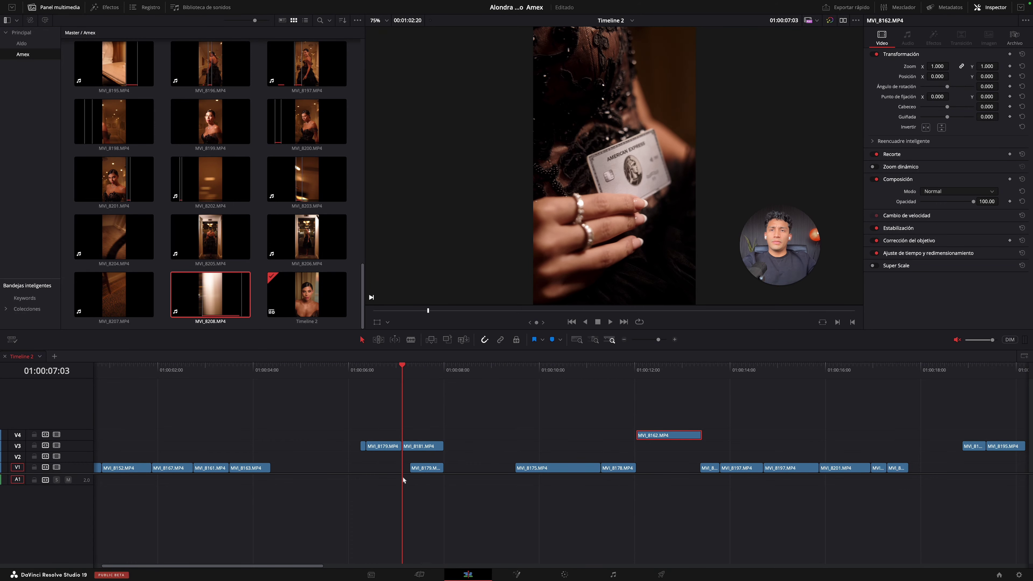
key("space")
left_click_drag(475, 457, 492, 457)
left_click(422, 369)
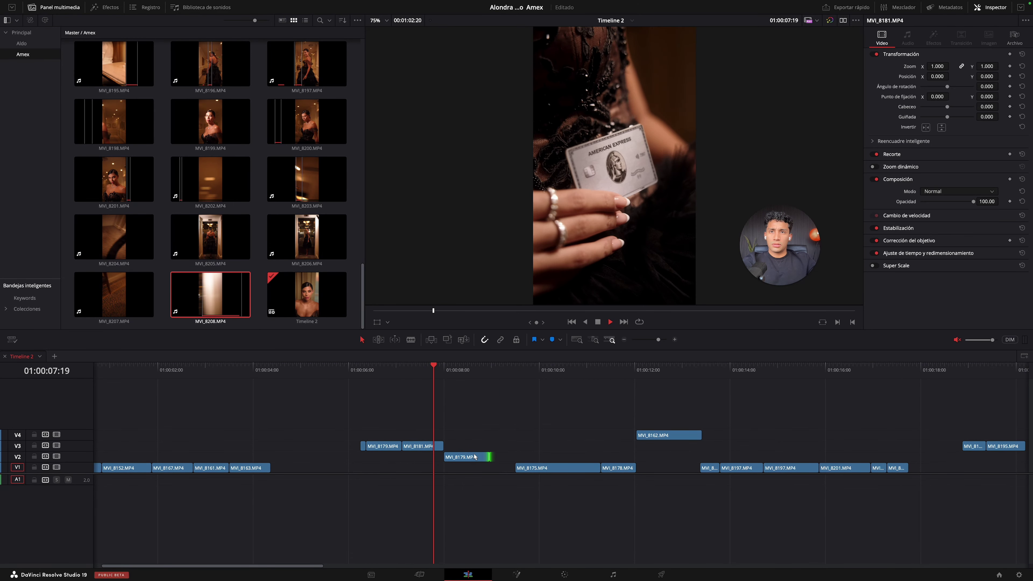
Step: Try a zoom of 1.210 and an X position of 115 on MVI_8179 on V2, replay it and reset its transform
left_click(470, 457)
key("space")
mouse_move(937, 76)
left_mouse_down()
mouse_move(962, 76)
mouse_move(940, 62)
mouse_move(955, 76)
left_mouse_up()
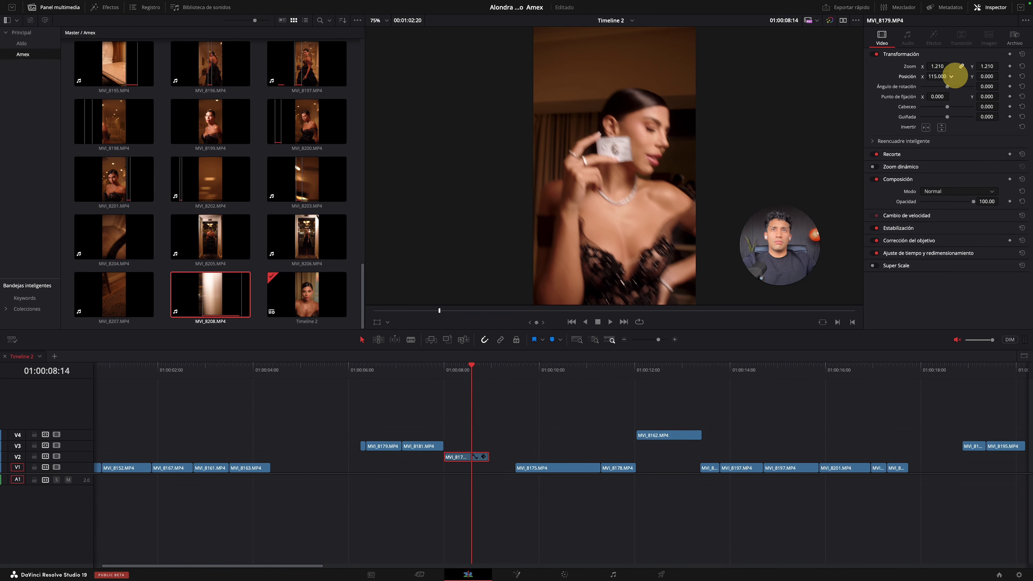
key("space")
left_click(445, 370)
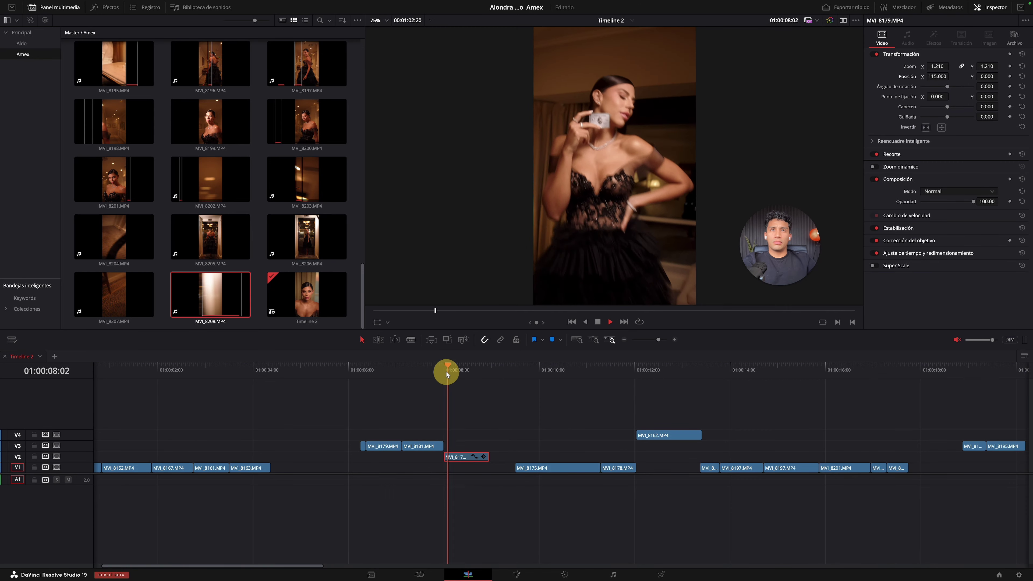
left_click(440, 370)
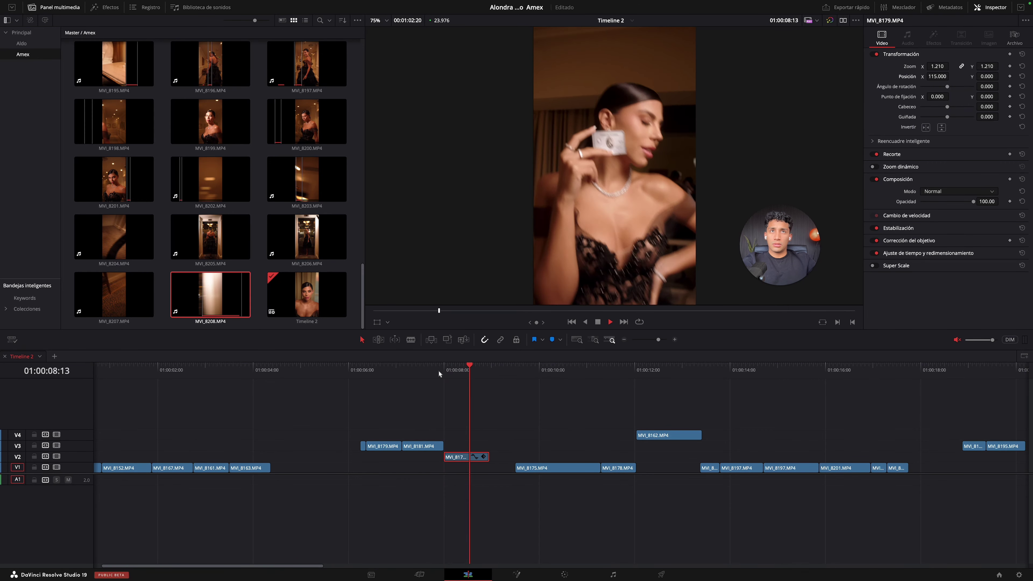
left_click(428, 370)
key("space")
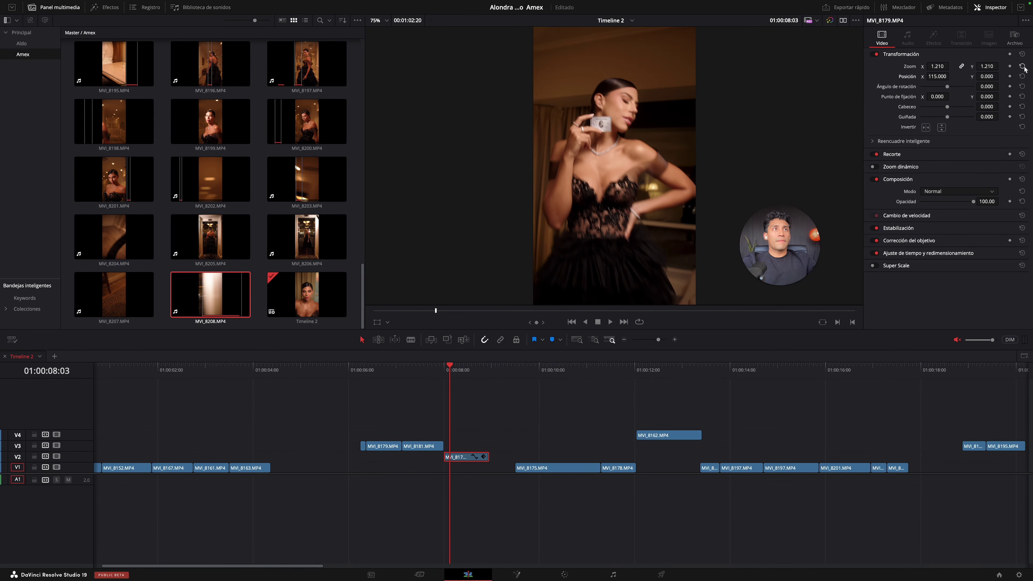
left_click(1022, 54)
Step: Check MVI_8175 through MVI_8162 and replay the passage from about 01:00:06:00 into MVI_8181
key("space")
left_click(537, 372)
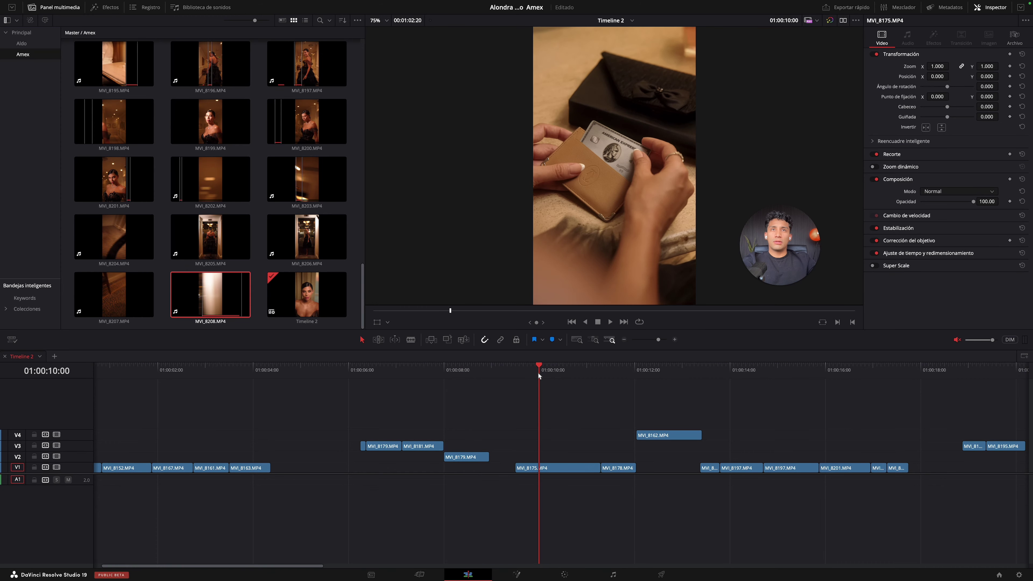
left_click(600, 373)
key("space")
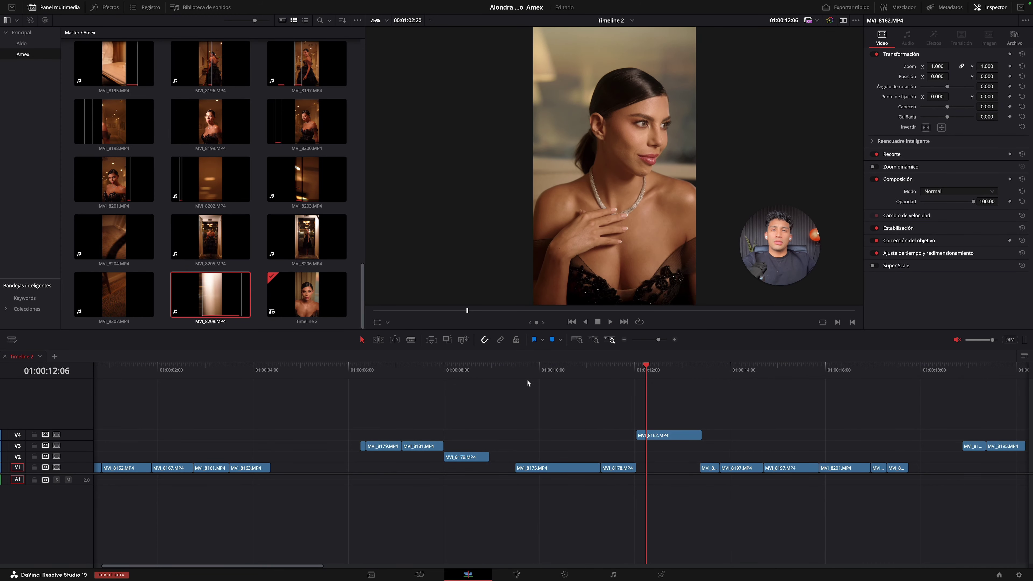
key("space")
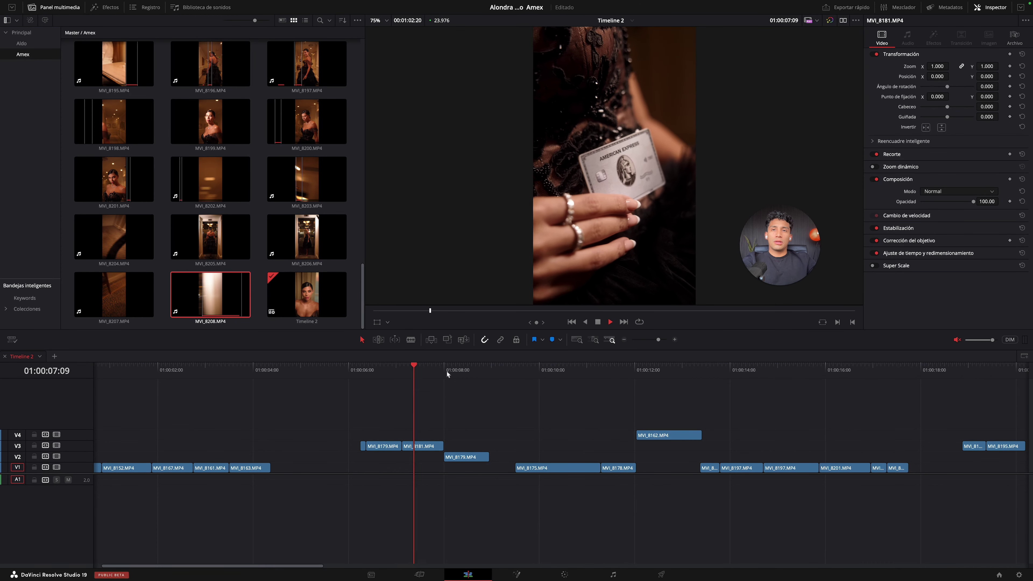
left_click(348, 370)
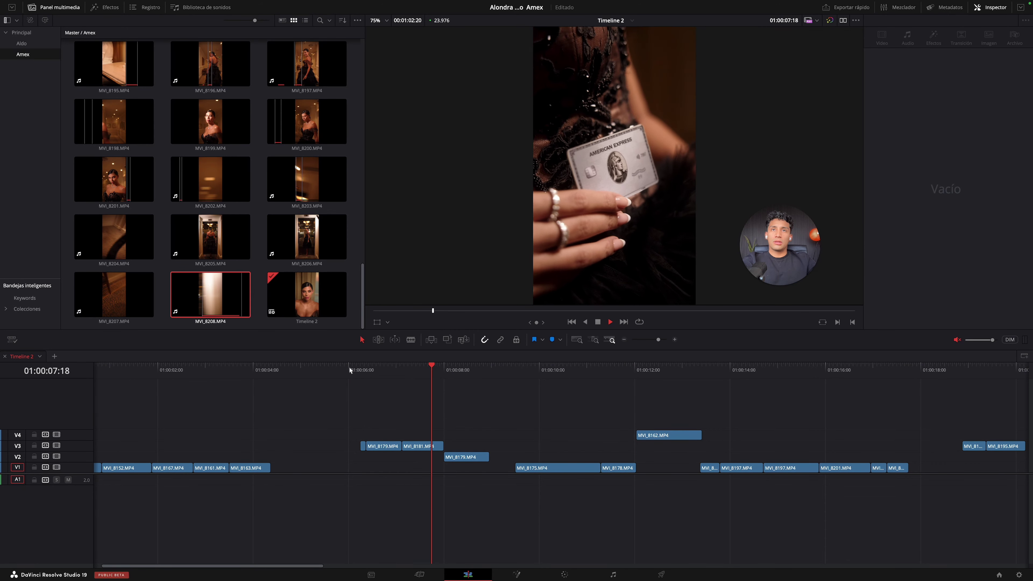
Step: Replay the passage from about 01:00:06:00 through MVI_8179 on V2 and the shots up to the second MVI_8197
left_click(357, 370)
left_click(357, 370)
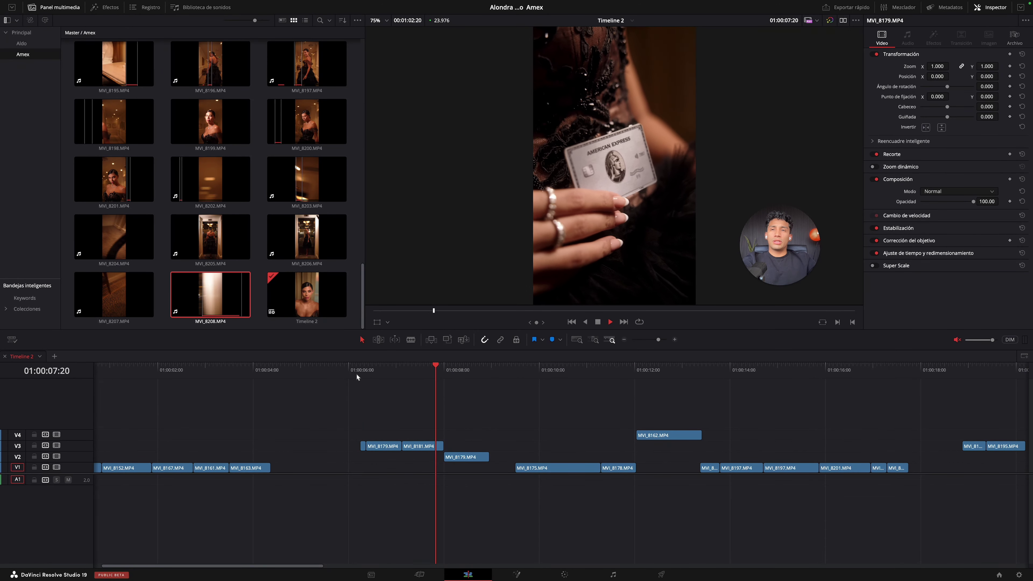
left_click(434, 373)
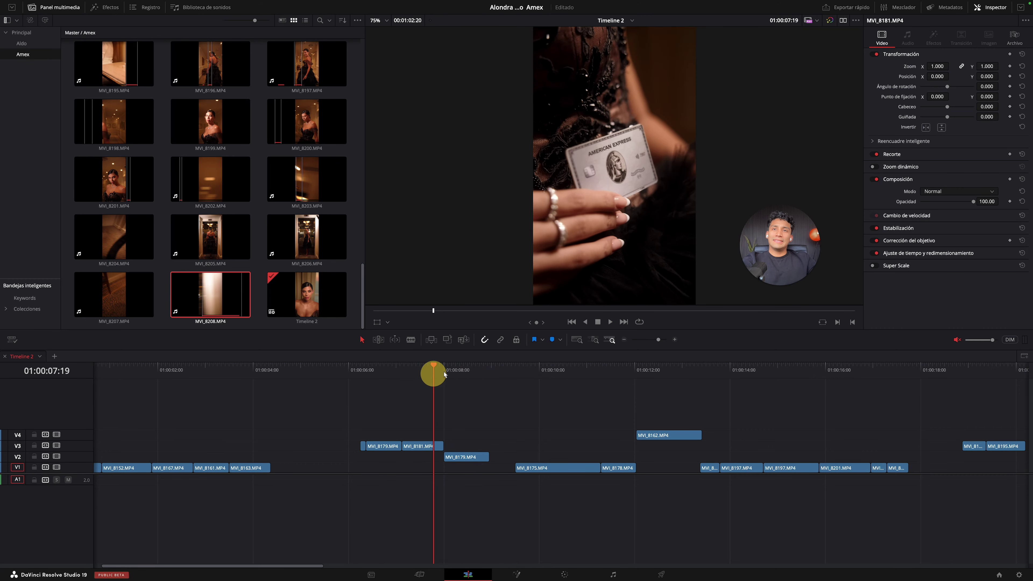
left_click(445, 372)
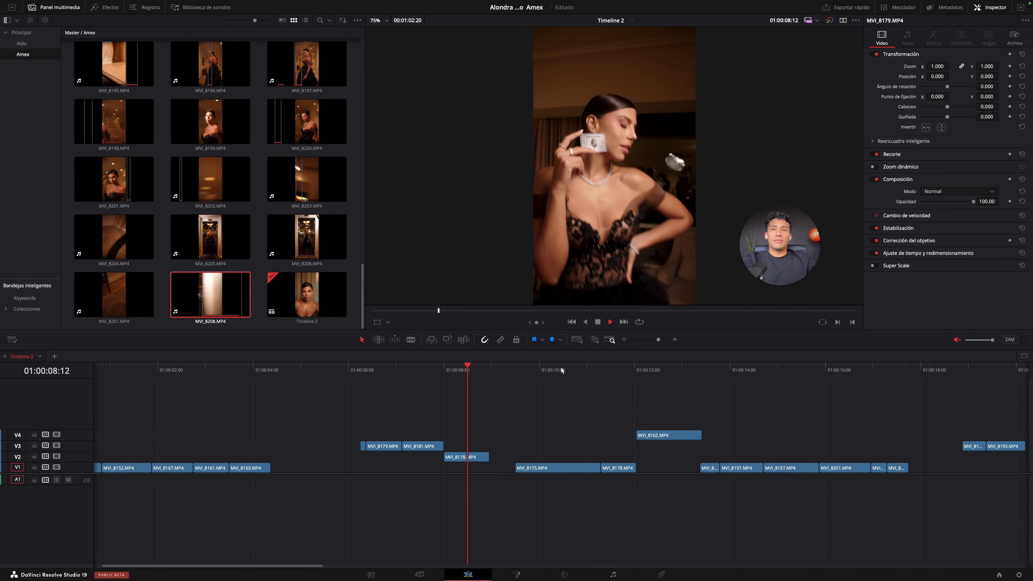
left_click(601, 369)
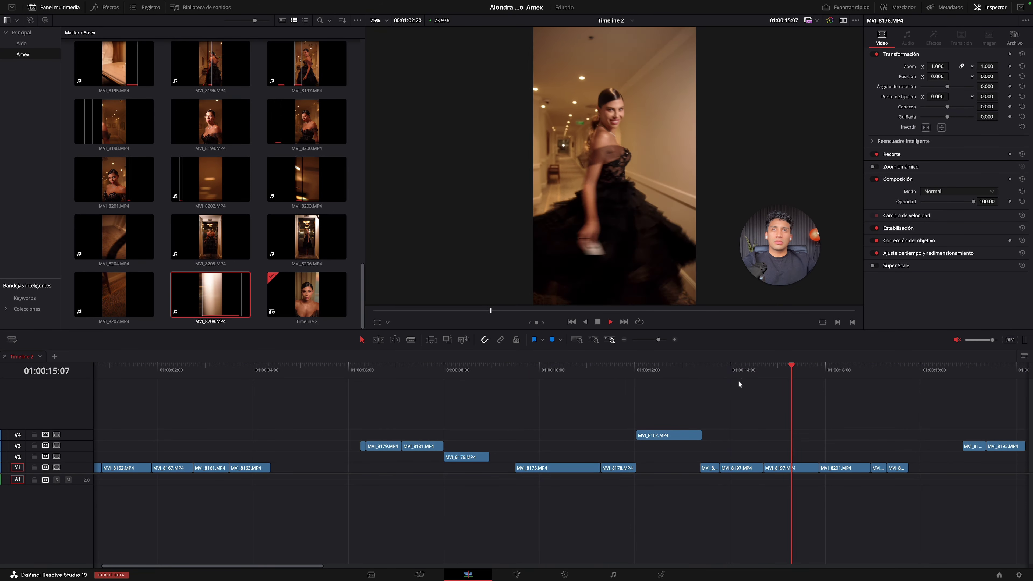
Step: Move MVI_8179 from V2 to V4 at about 01:00:15:12, place the second MVI_8197 on V3 directly after MVI_8181, and replay the cut
left_click(765, 369)
left_click_drag(787, 468, 820, 436)
key("Home")
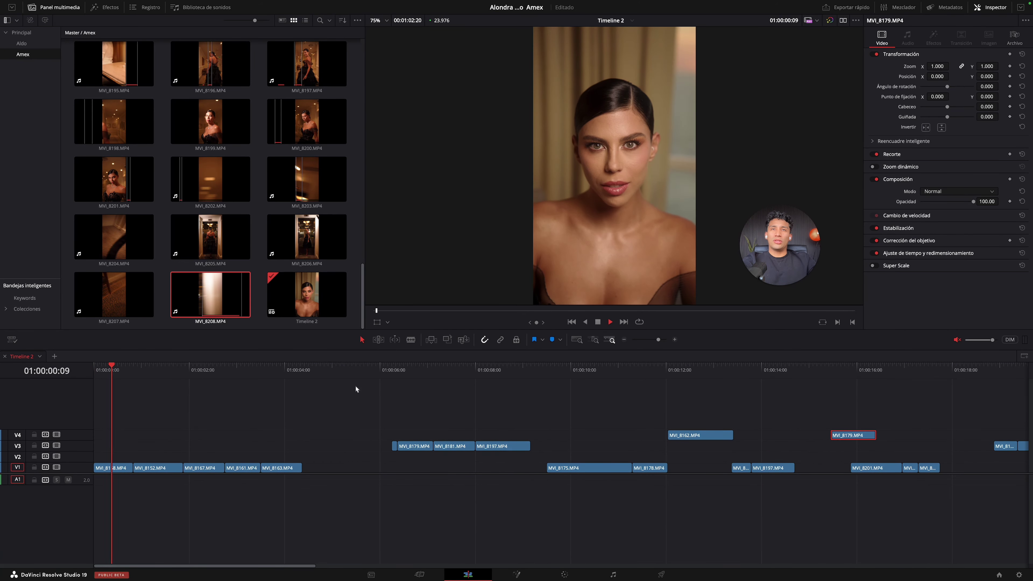
left_click(381, 364)
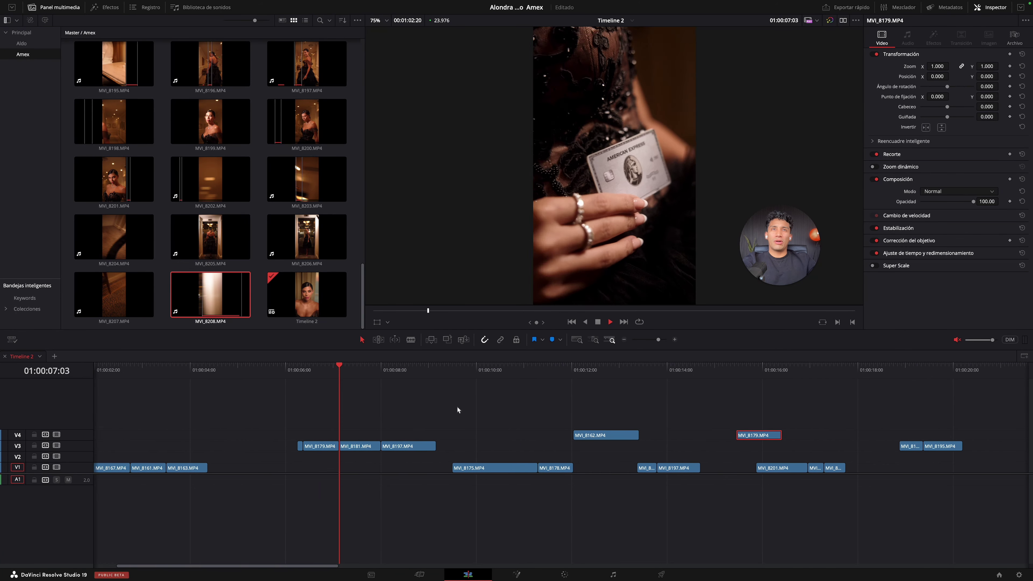
left_click(286, 367)
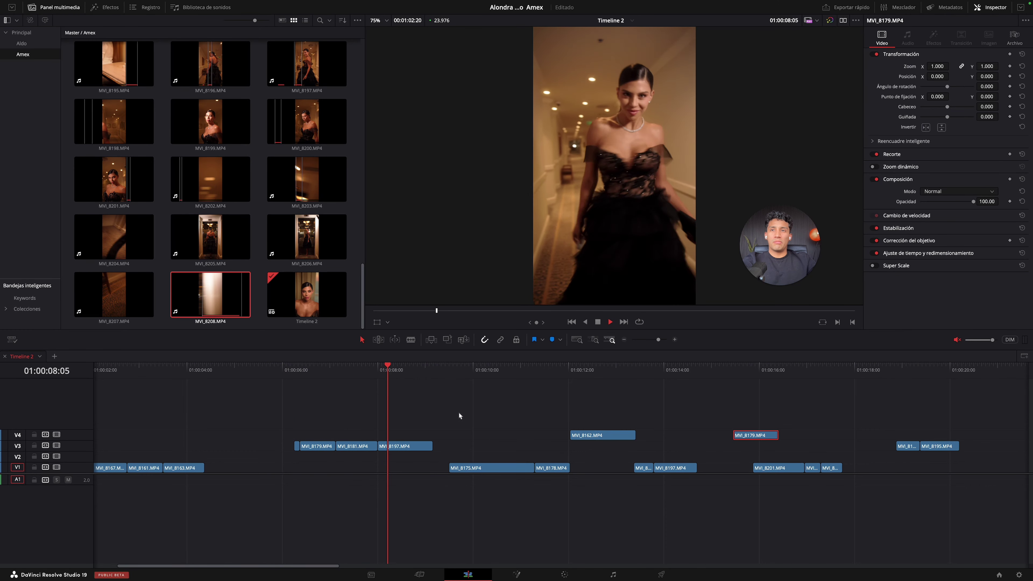
Step: Shift MVI_8197 on V3 to about 01:00:09:03 and move MVI_8175 on V1 to about 01:00:08:07, checking it after MVI_8181
left_click(459, 370)
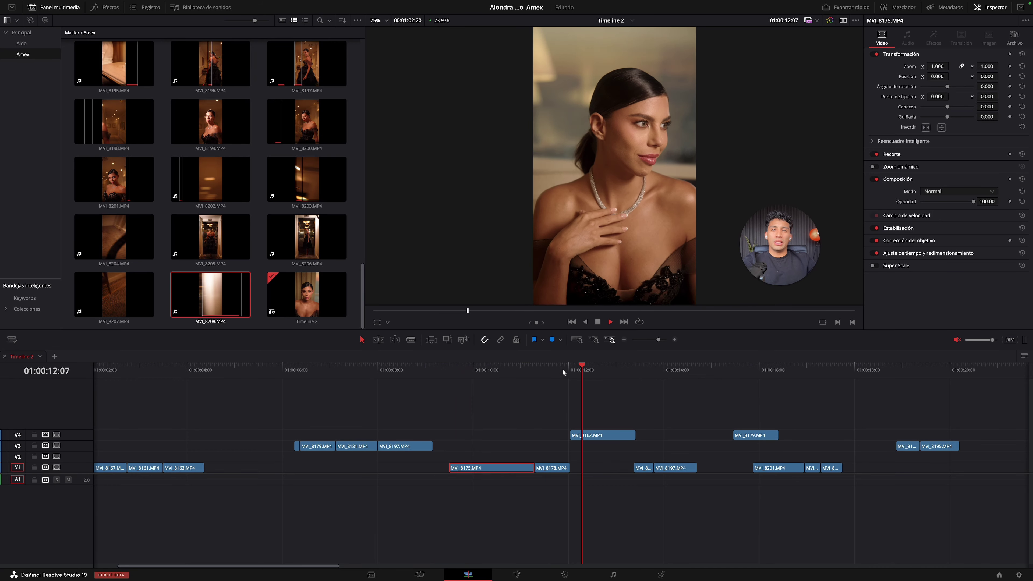
left_click(323, 381)
left_click(341, 365)
left_click_drag(458, 465, 469, 445)
key("space")
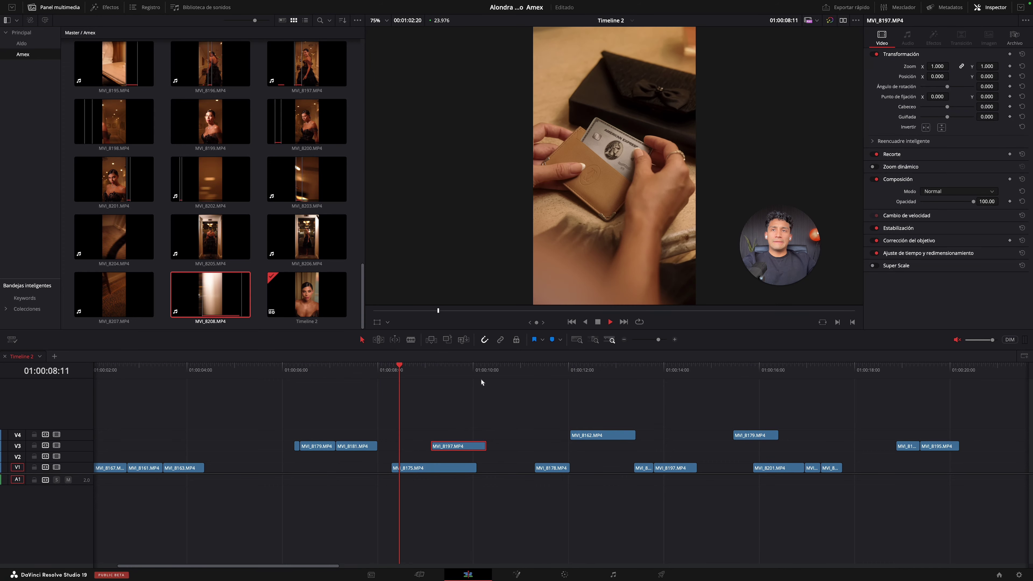
Step: Review MVI_8178, place it on V2 directly after MVI_8181 at 01:00:08:00, and replay the transition
left_click(557, 368)
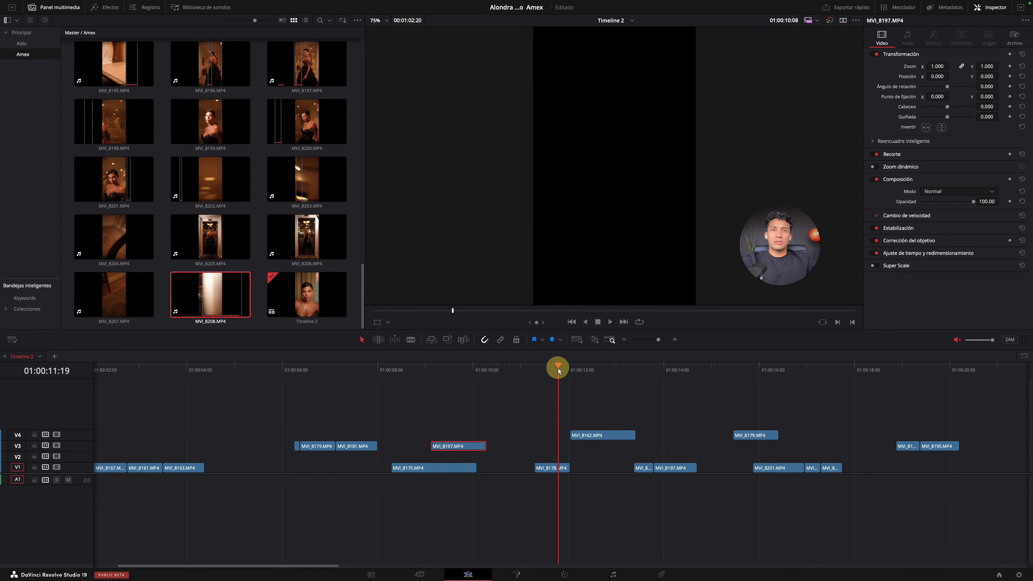
left_click(537, 369)
key("space")
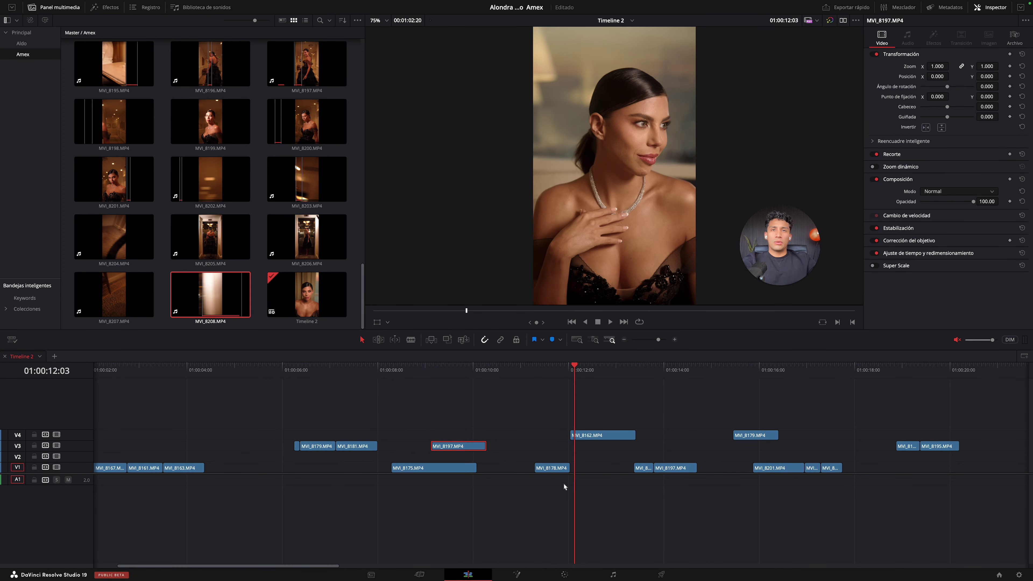
left_click_drag(411, 458, 389, 459)
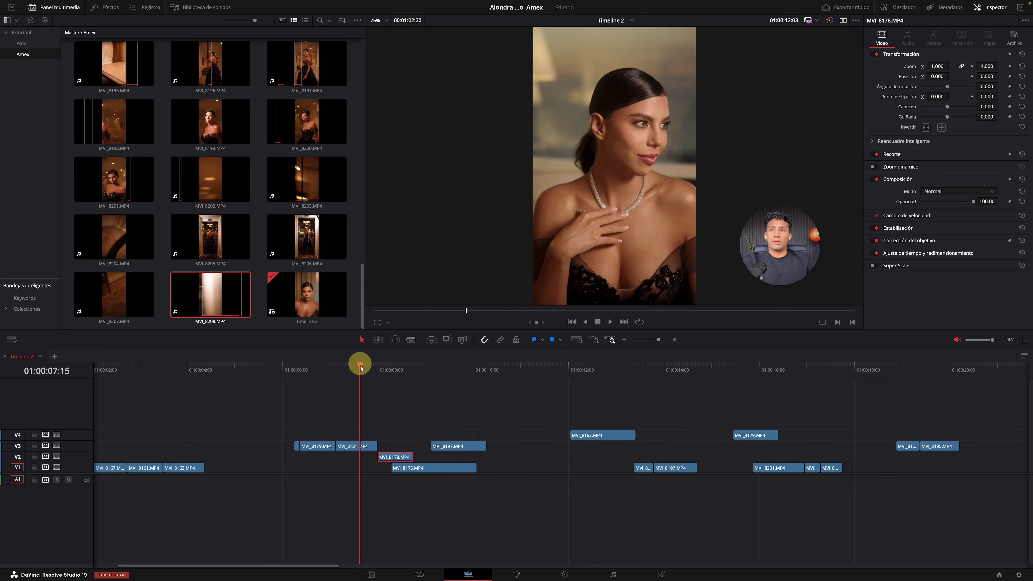
key("space")
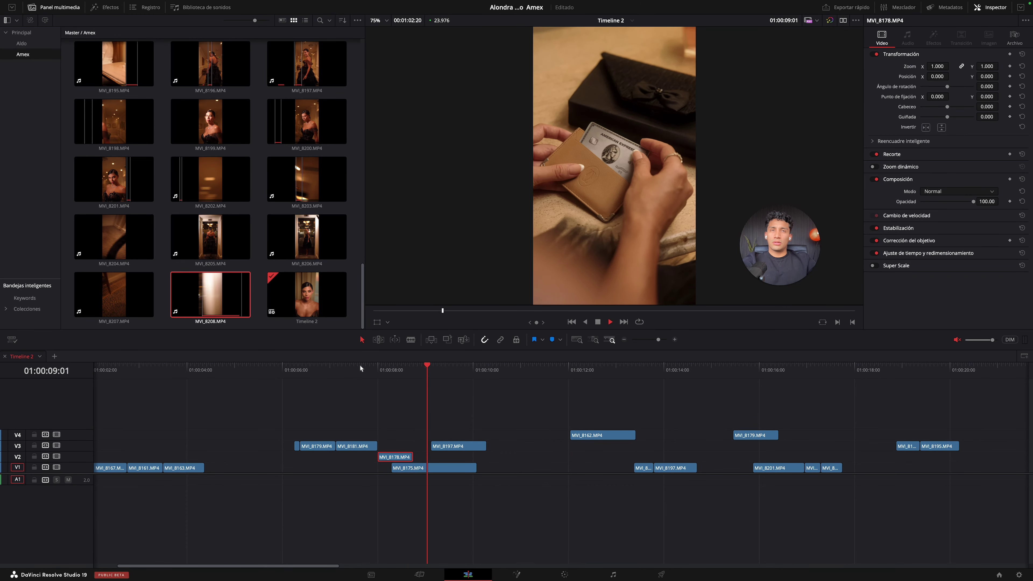
Step: Trim MVI_8175 to run from the end of MVI_8178 to about 01:00:09:15 and place MVI_8197 directly after it on V1
key("space")
left_click(368, 365)
left_click(443, 469)
left_click_drag(444, 472, 477, 466)
key("space")
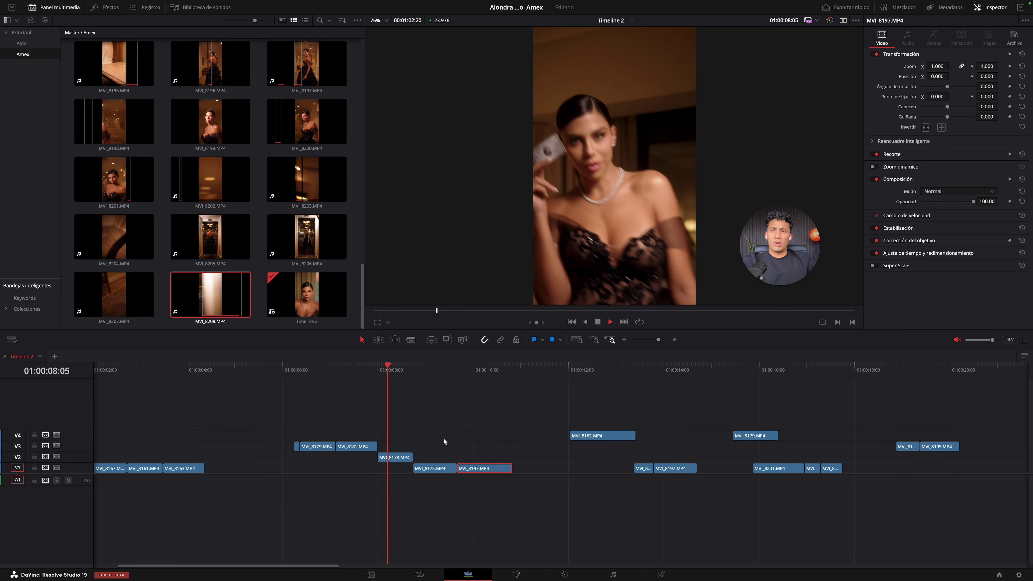
Step: Bring the V2 and V3 clips from before MVI_8179 through MVI_8178 down to V1 and play the joined passage
key("space")
left_click_drag(381, 413, 277, 464)
left_click_drag(385, 458, 362, 467)
key("space")
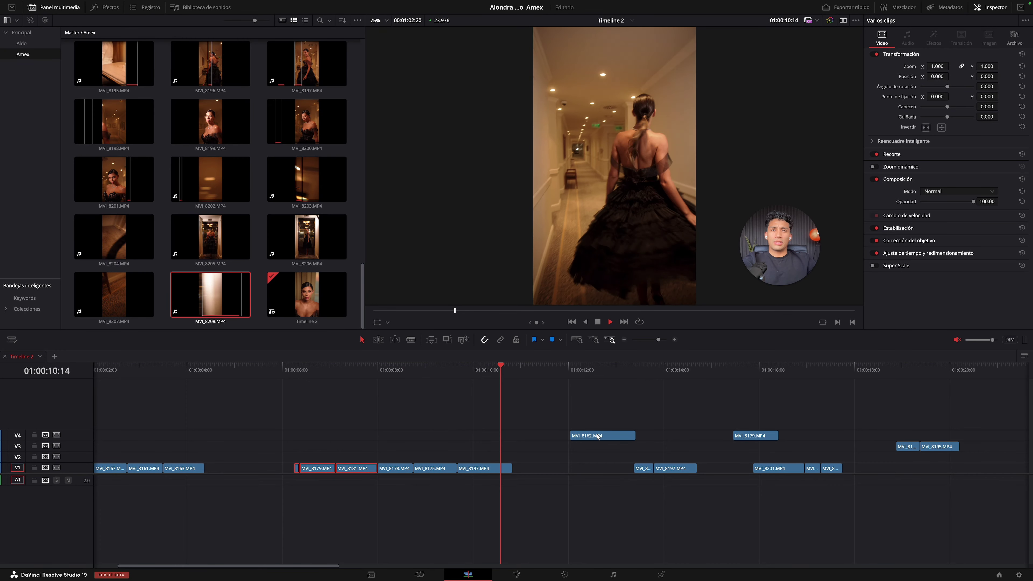
Step: Check the candidate shots between about 01:00:12:00 and 01:00:15:12, replaying the V1 shots that follow MVI_8162
left_click(586, 364)
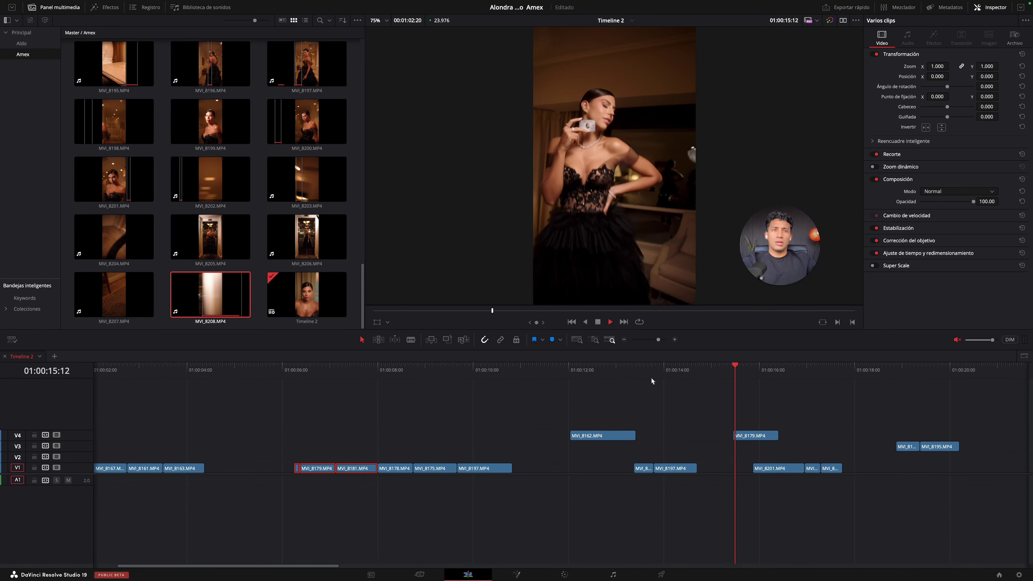
left_click(643, 370)
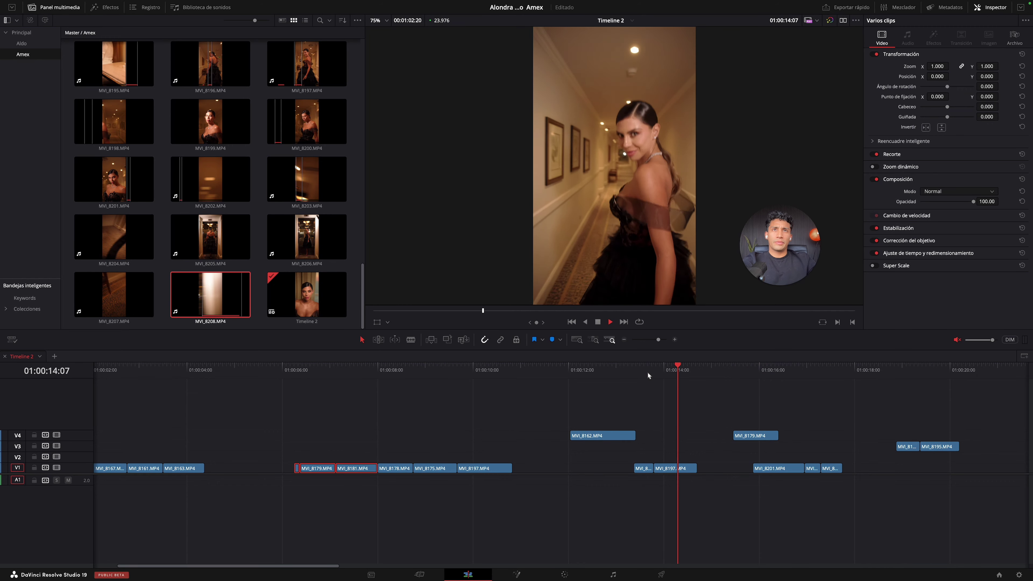
left_click(631, 374)
left_click(630, 373)
key("space")
Step: Place the remaining MVI_8197 on V1 directly after the other MVI_8197, shift MVI_8162 on V4 to about 01:00:12:15, and replay the passage
left_click_drag(594, 435, 552, 437)
left_click(630, 369)
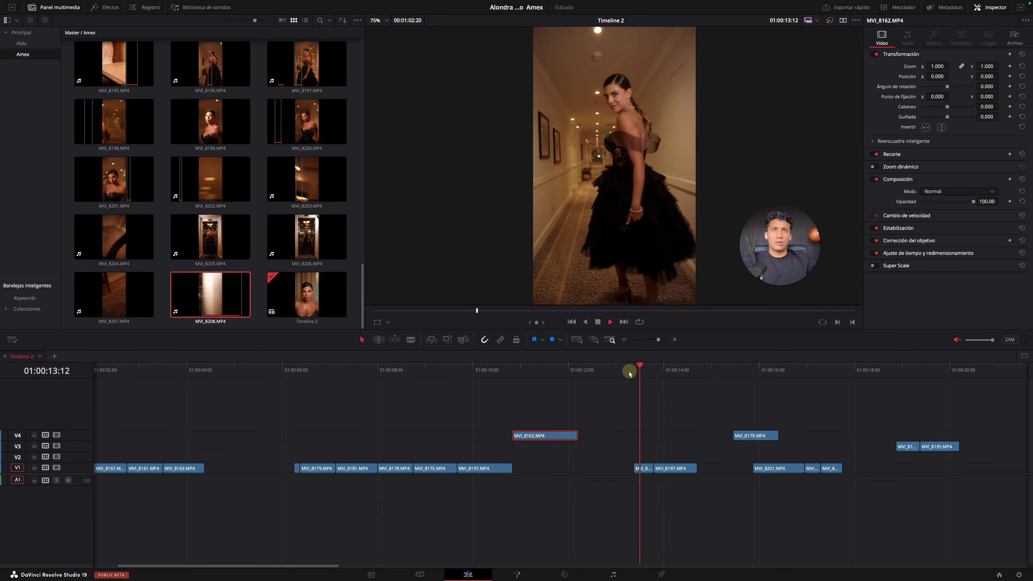
key("space")
left_click_drag(653, 472, 620, 437)
left_click(486, 370)
key("space")
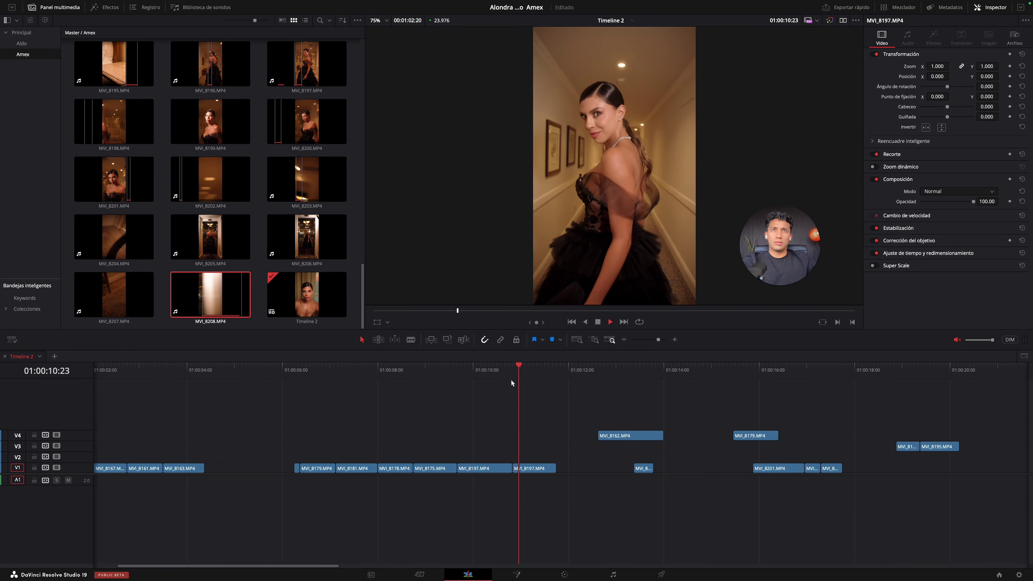
left_click(353, 370)
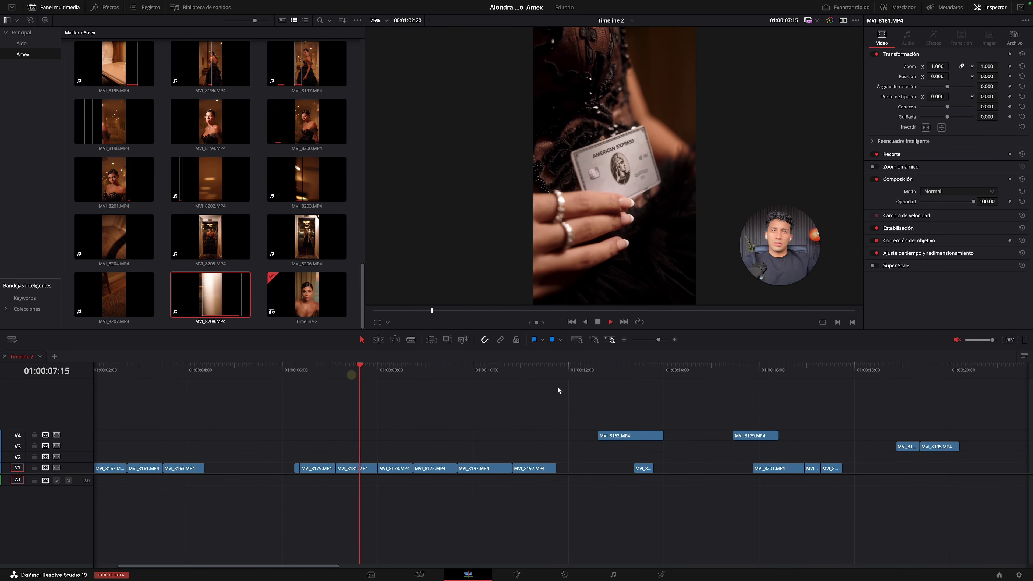
Step: Play MVI_8179 on V4, trim it shorter and place it on V1 directly after the second MVI_8197
left_click(739, 372)
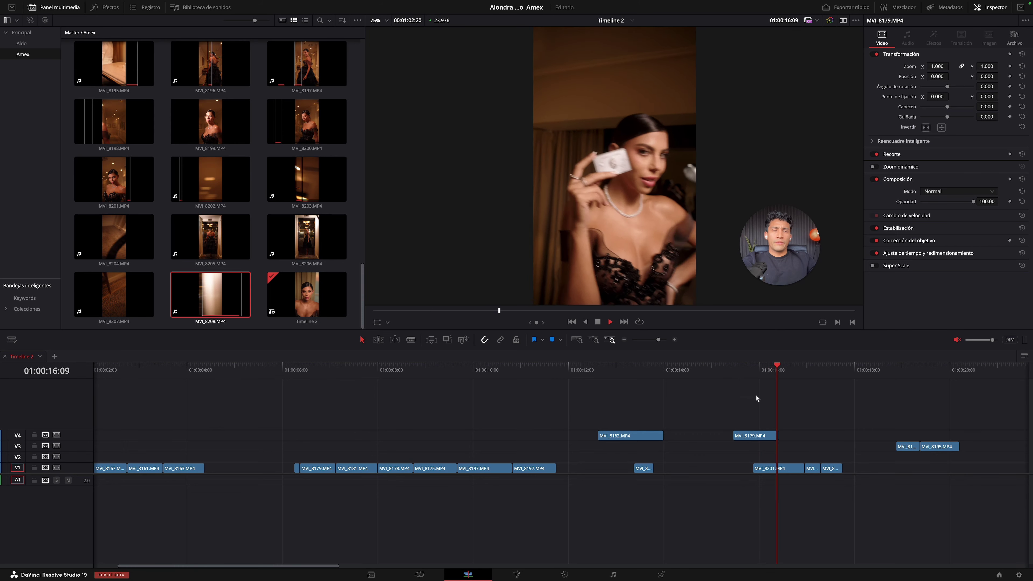
left_click_drag(754, 434, 741, 434)
left_click(720, 371)
key("space")
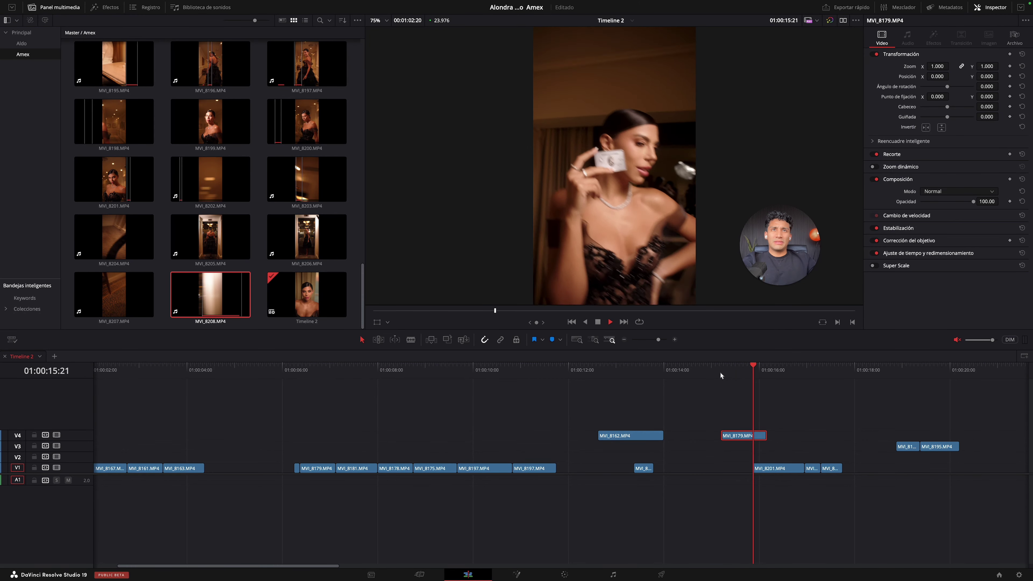
key("space")
left_click_drag(764, 435, 574, 472)
Step: Move MVI_8162 on V4 to start at about 01:00:14:18 and check MVI_8201 on V1
left_click(604, 377)
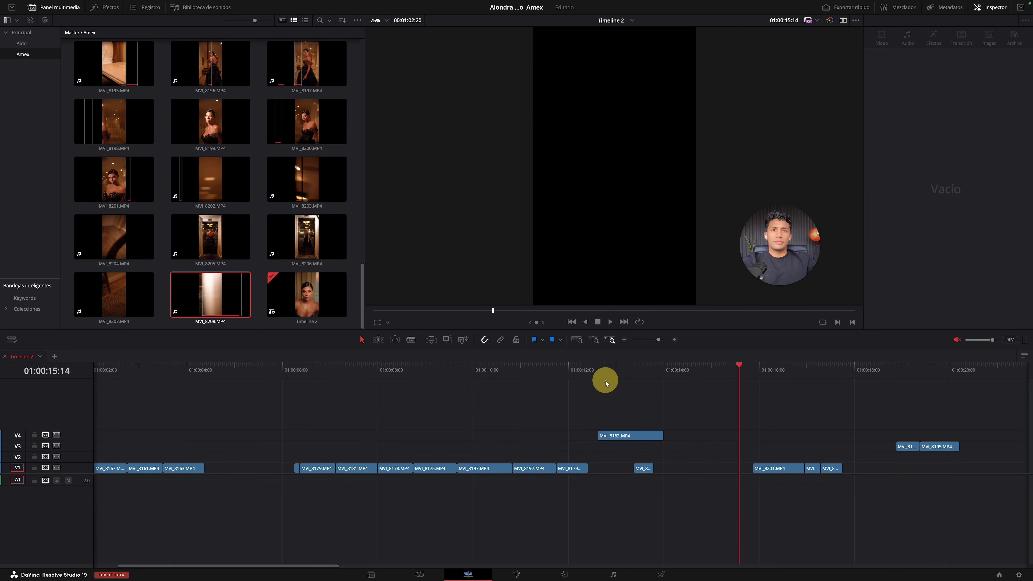
key("space")
left_click_drag(645, 434, 794, 434)
left_click(641, 370)
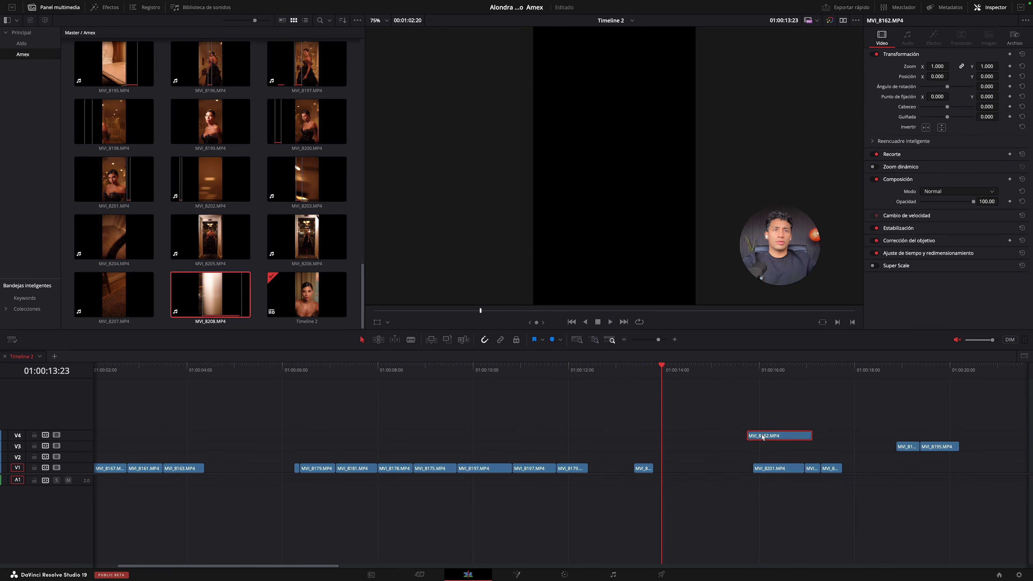
left_click(767, 371)
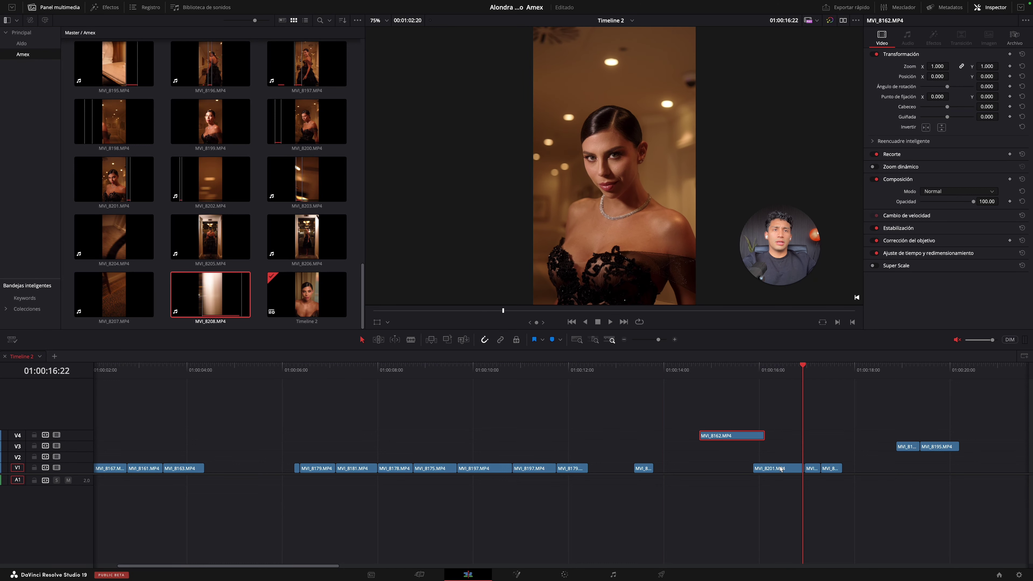
Step: Place MVI_8201 on V2 directly after the last MVI_8179, followed by the short clip from the end of the V1 group
left_click_drag(781, 469, 601, 452)
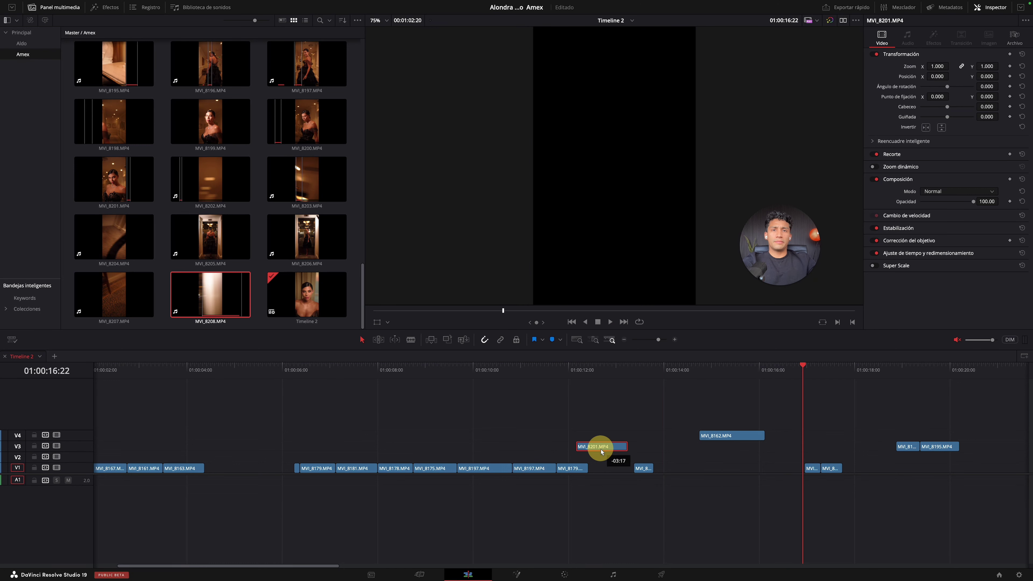
left_click(805, 369)
left_click_drag(832, 468, 663, 467)
Step: Play the remaining V3 shots from about 01:00:19:00 to the end of MVI_8195
left_click(899, 369)
key("space")
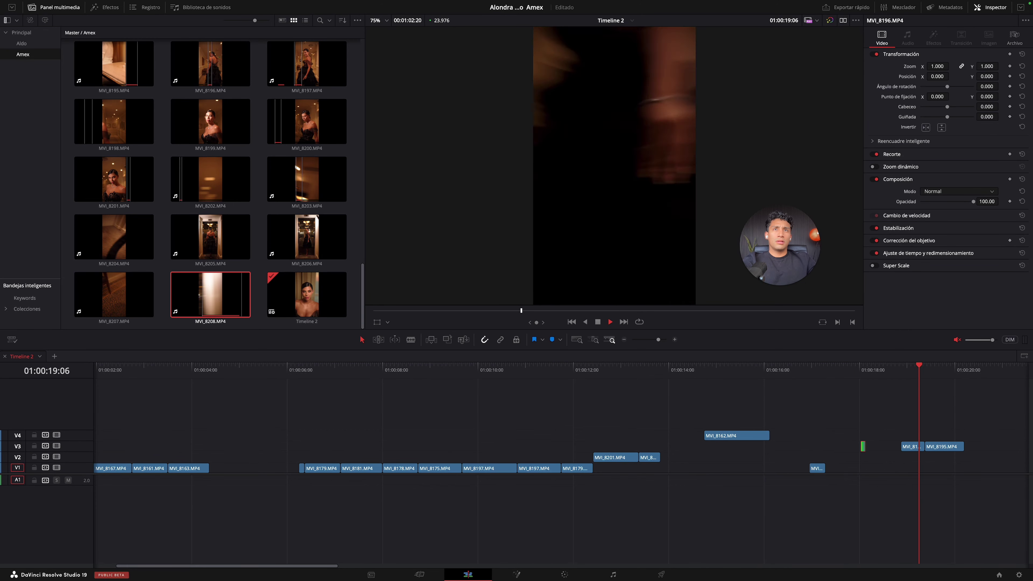
scroll(924, 435, "right", 5)
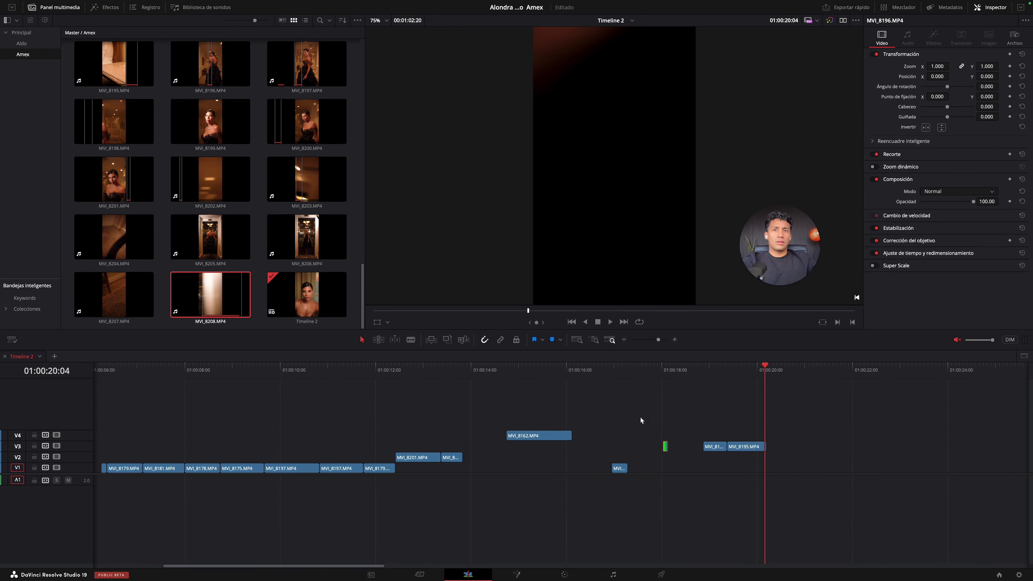
left_click(537, 382)
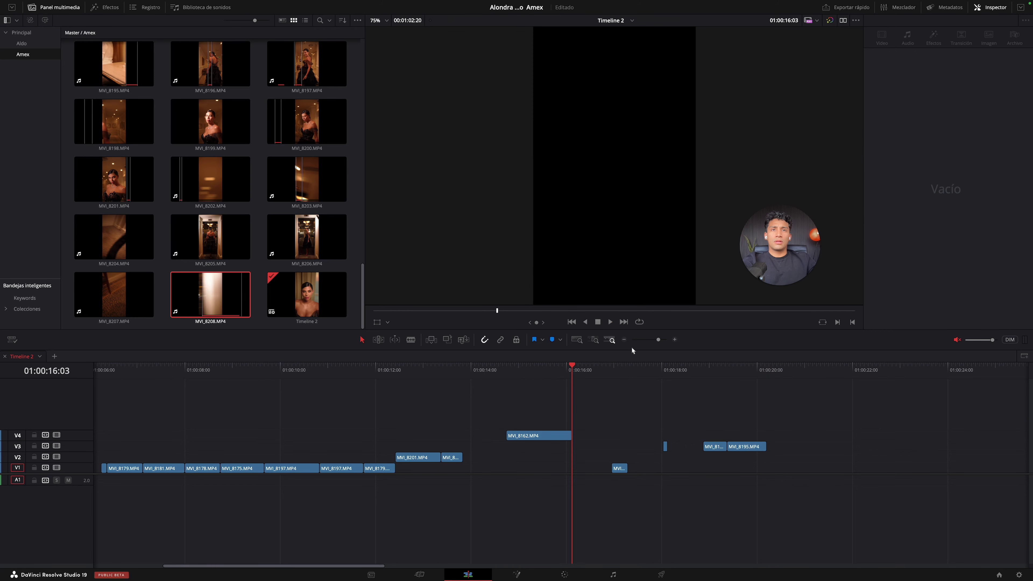
Step: Bring MVI_8208 from the end of the timeline to V2 at about 01:00:16:03
left_click(626, 340)
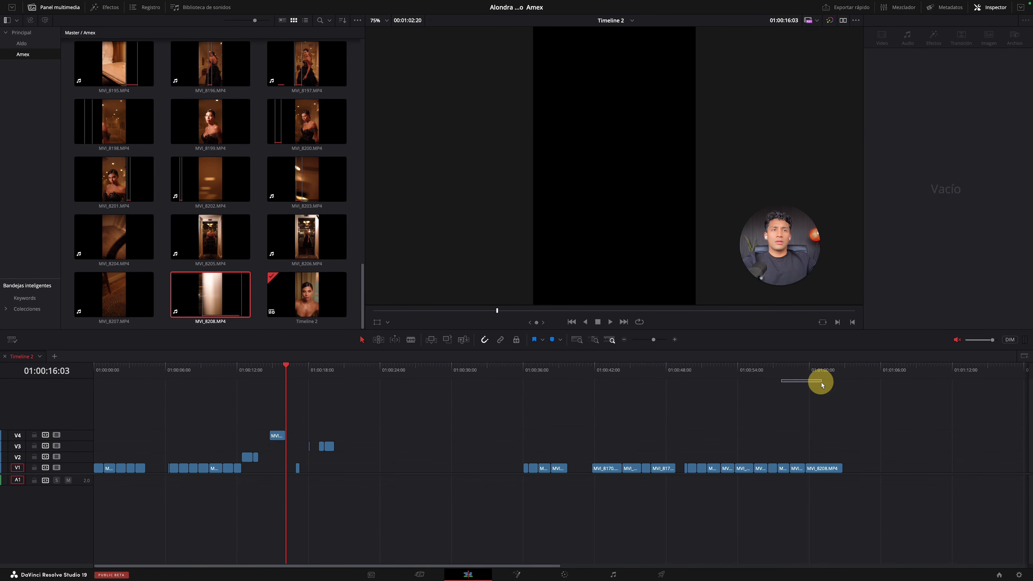
left_click(820, 382)
left_click_drag(820, 469, 294, 460)
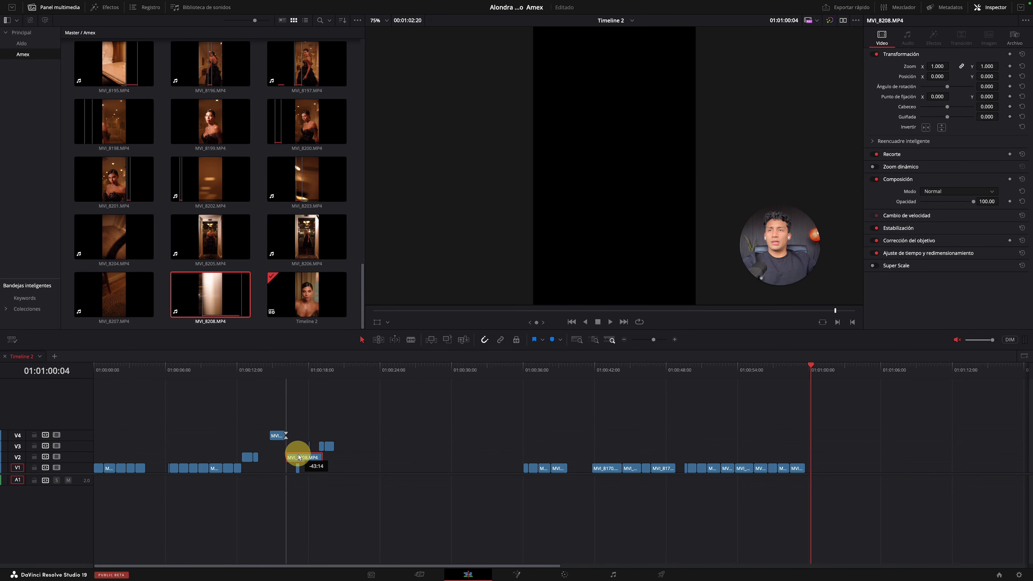
left_click(253, 375)
left_click(674, 340)
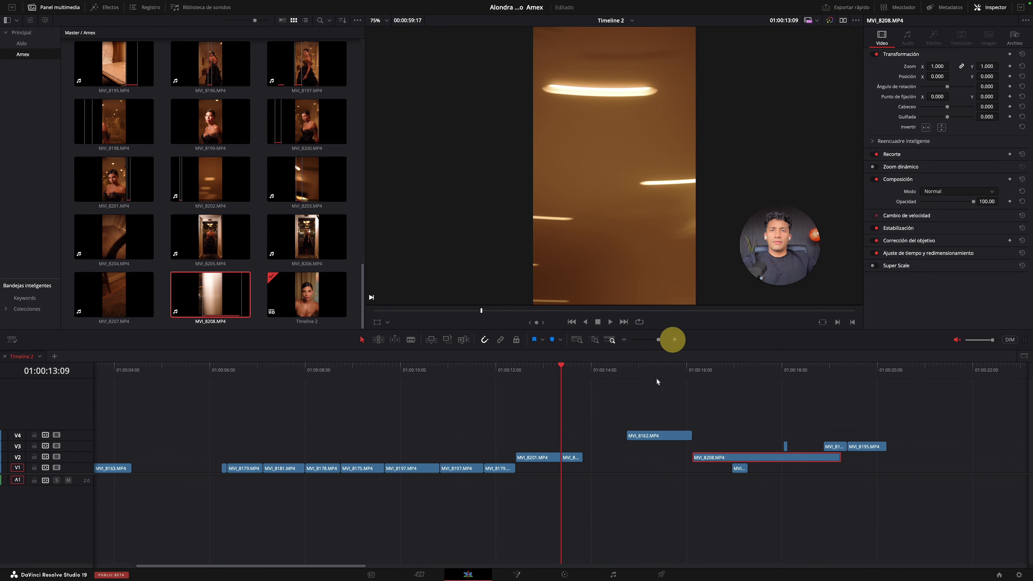
Step: Move the leftover clips past about 01:00:20:00 and join MVI_8201, the short clip, MVI_8162 and MVI_8208 on V1 after MVI_8179
left_click_drag(644, 441, 603, 448)
left_click_drag(706, 458, 634, 459)
left_click_drag(835, 437, 1004, 433)
left_click_drag(748, 468, 953, 470)
left_click_drag(705, 438, 534, 467)
Step: Play the edit from the timeline start, skipping the gap to about 01:00:06:00, and watch through into MVI_8208
left_click(155, 365)
key("Home")
key("space")
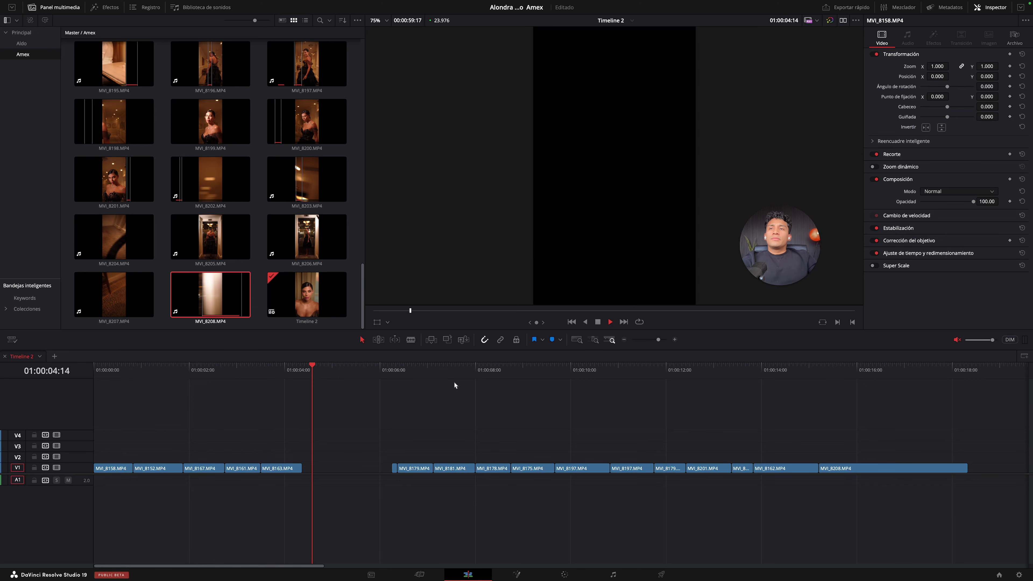
left_click(392, 370)
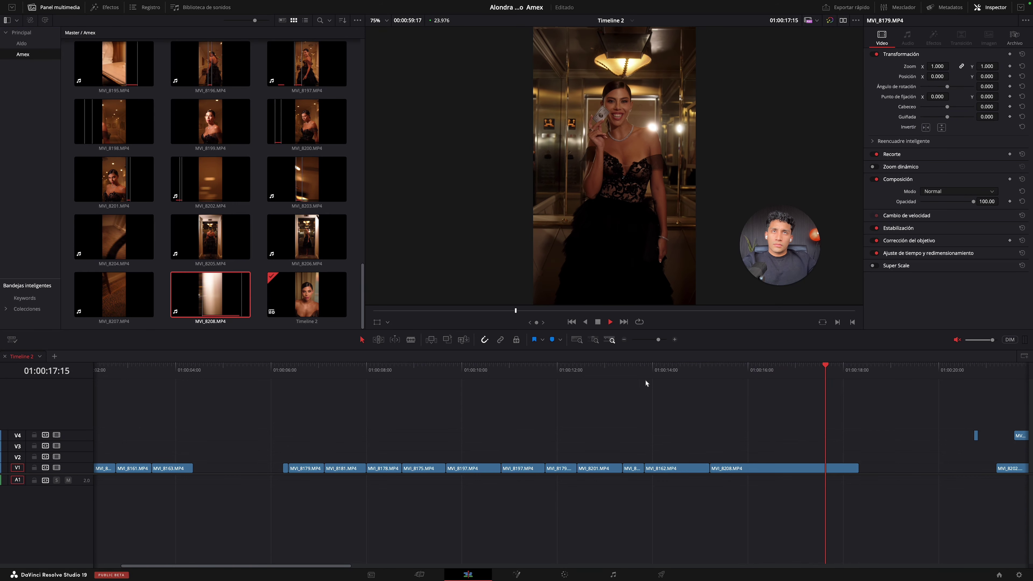
Step: Replay from the last MVI_8179 area and lift MVI_8162 from V1 to V5 at about 01:00:18:00
left_click(555, 368)
left_click_drag(669, 467, 857, 426)
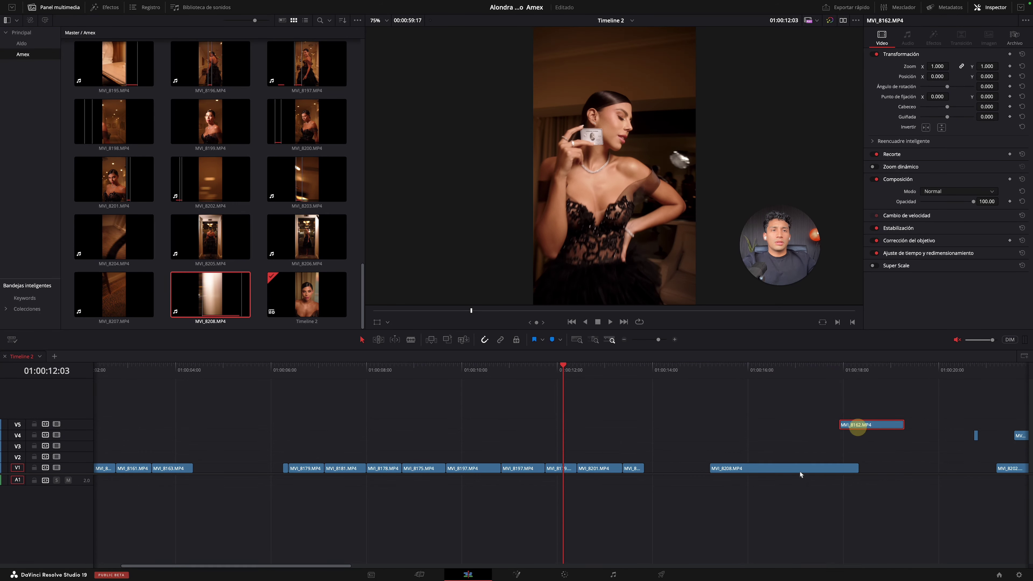
Step: Close the gap before MVI_8208 on V1 and trim its start, with the short MVI_8203 lifted to V2
left_click_drag(801, 468, 732, 467)
key("space")
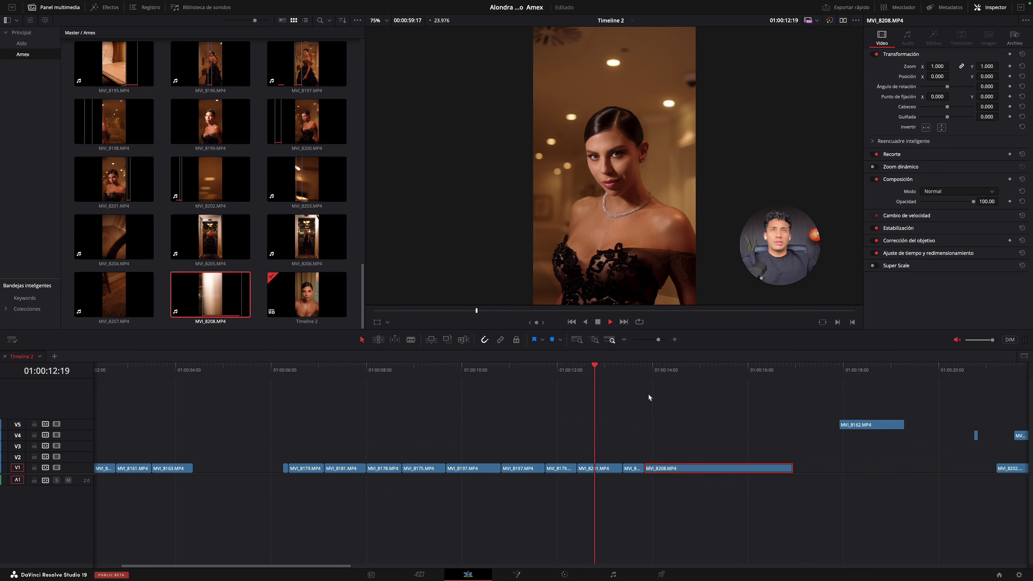
left_click(647, 366)
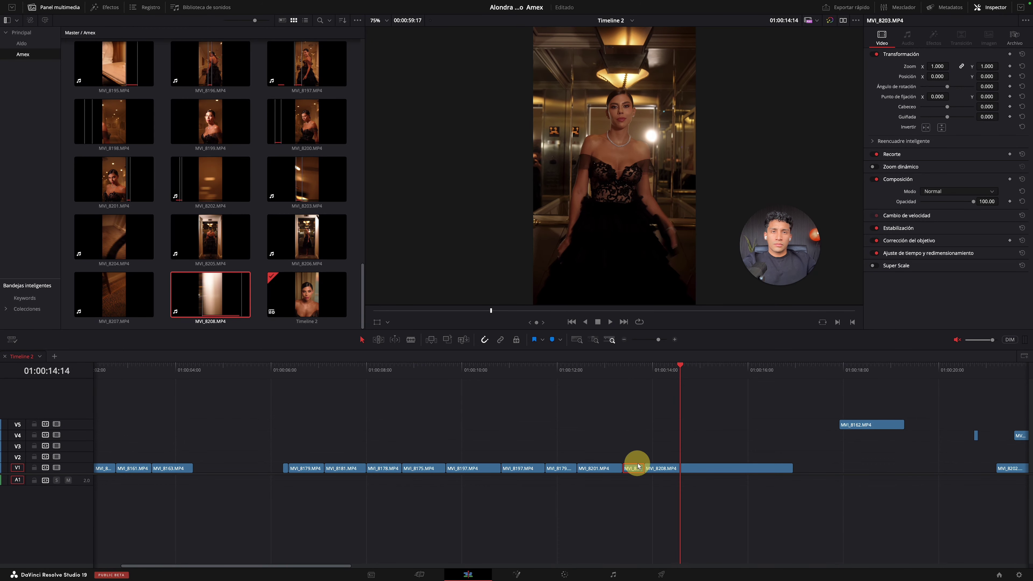
left_click_drag(642, 470, 659, 469)
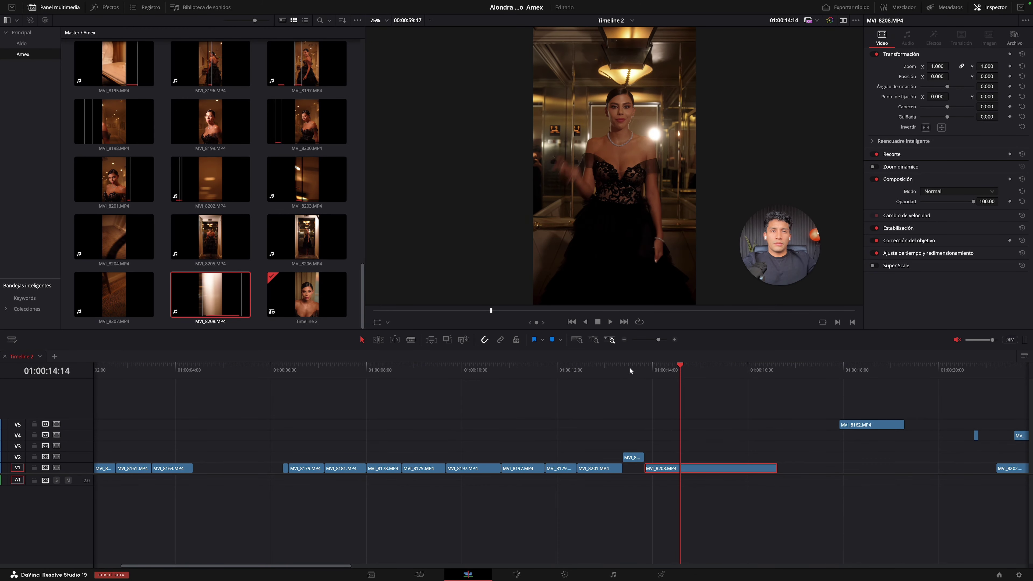
Step: Replay the transition from MVI_8201 through MVI_8203 to the end of MVI_8208
key("space")
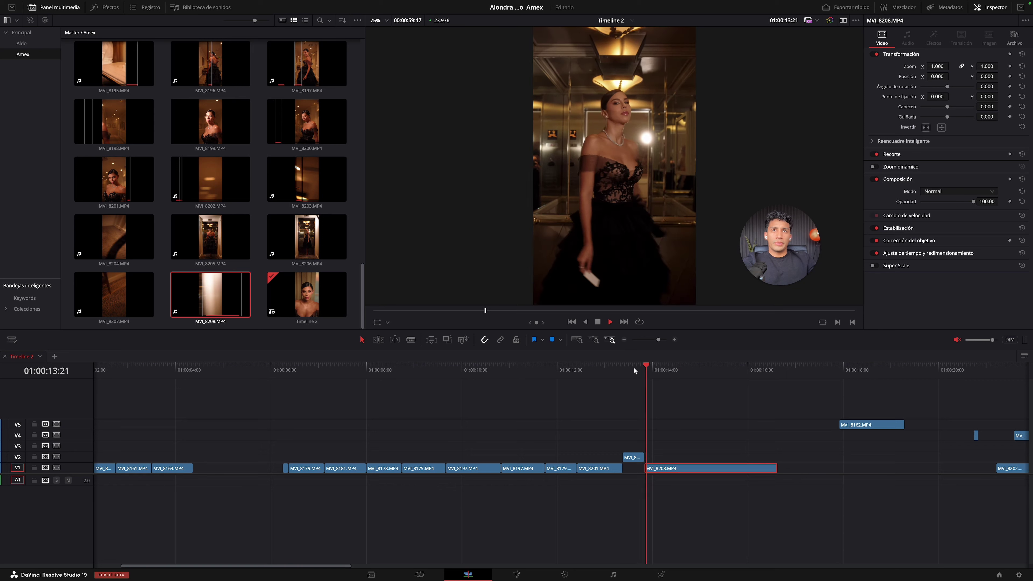
left_click(595, 373)
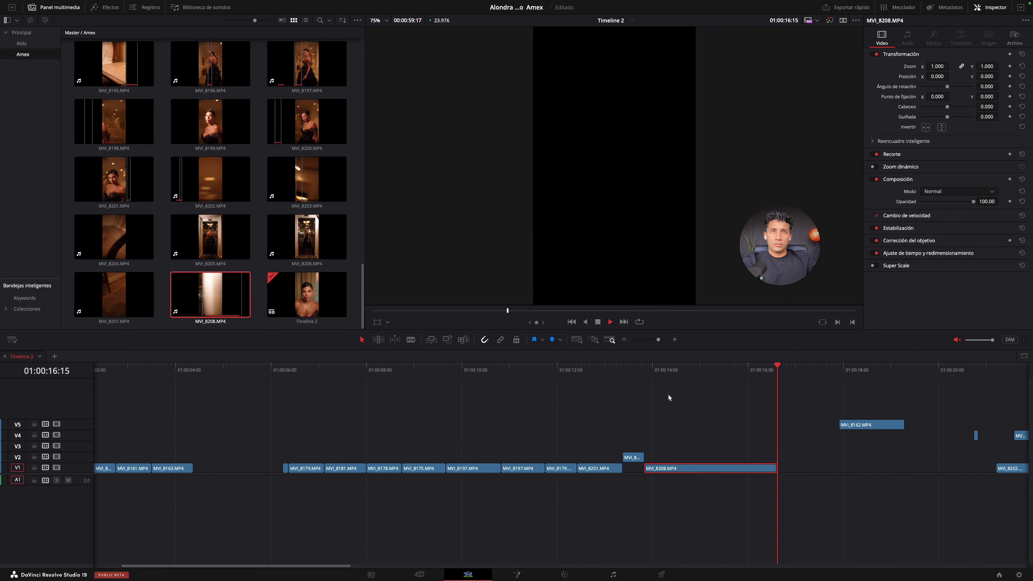
left_click(284, 378)
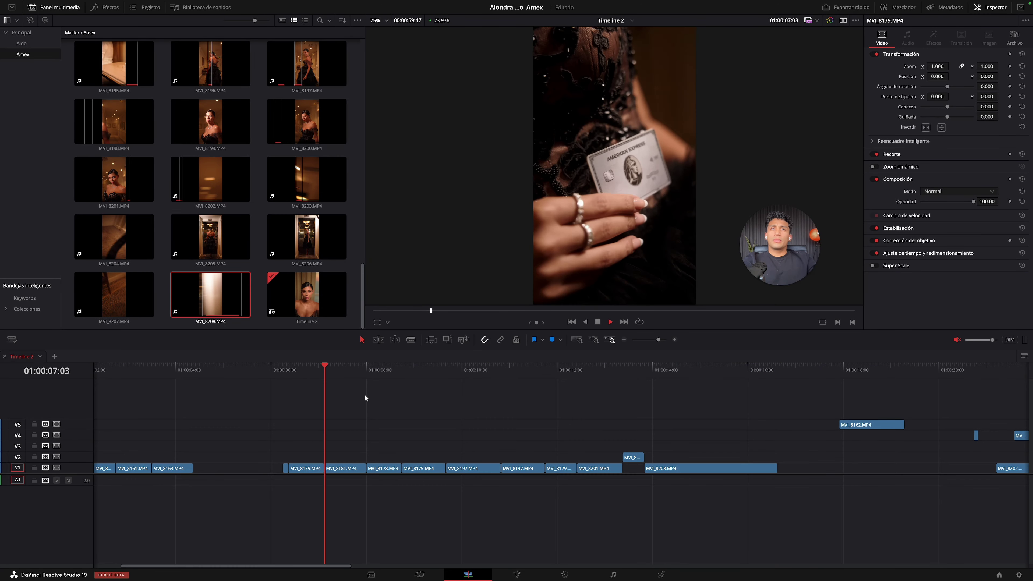
Step: Shorten the first MVI_8179 after the gap and shift all following clips through MVI_8208 earlier to meet it
left_click(275, 372)
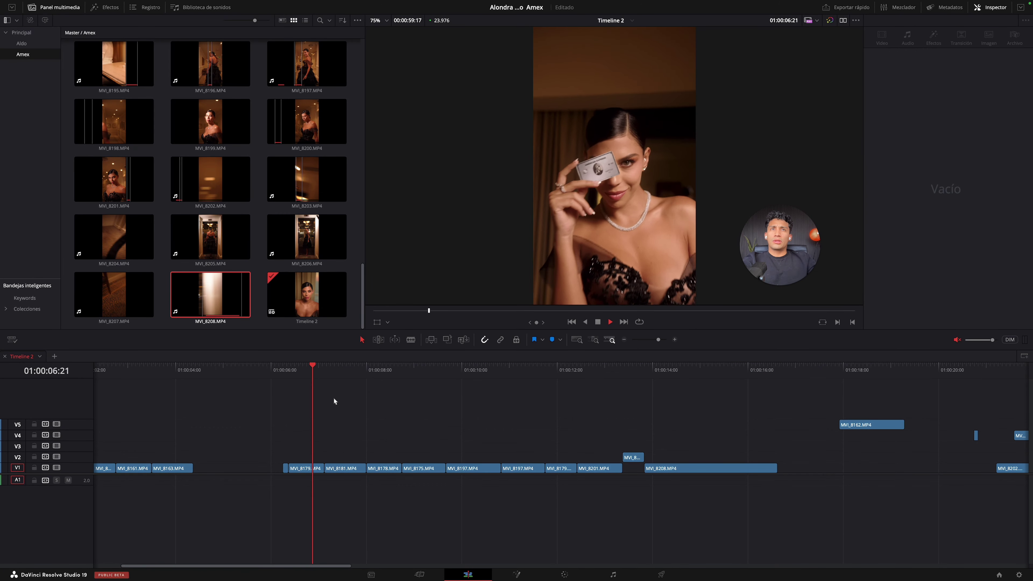
left_click_drag(348, 434, 772, 491)
left_click_drag(698, 473, 696, 472)
left_click(526, 434)
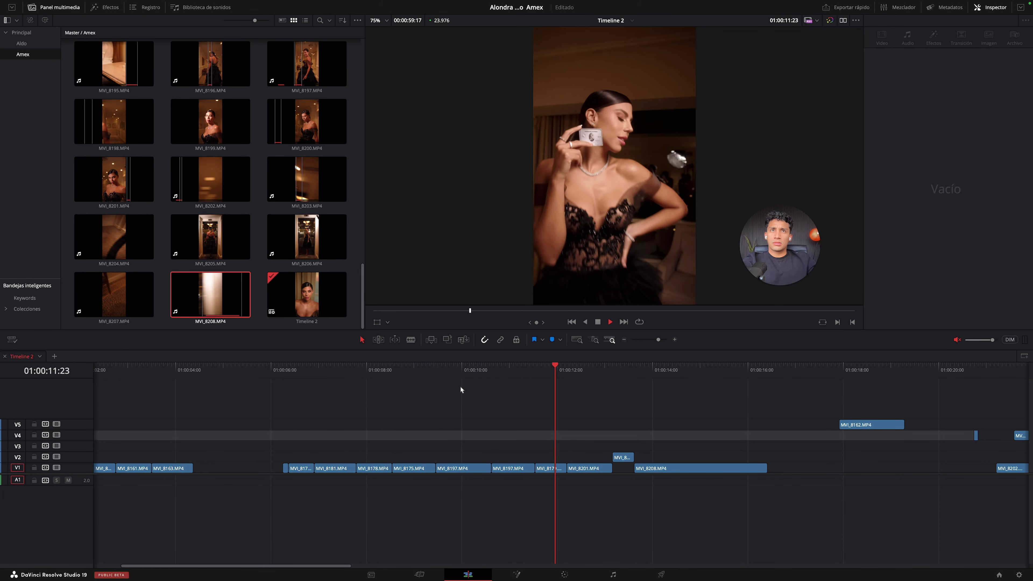
Step: Shift MVI_8201, MVI_8203 and MVI_8208 3 frames later and extend the second MVI_8179 to fill the space
left_click_drag(552, 369, 563, 369)
left_click(676, 470)
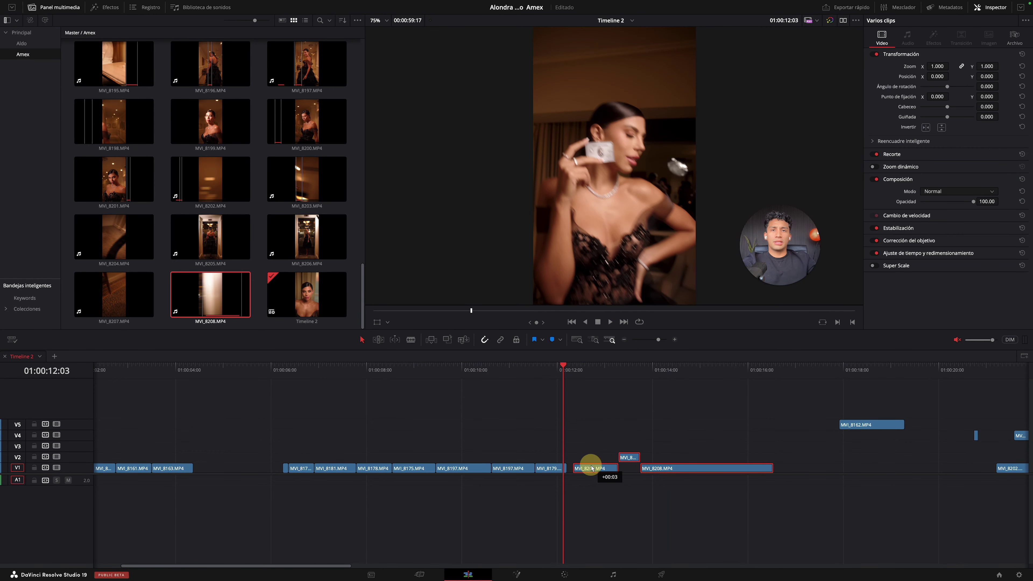
left_click(564, 468)
key("space")
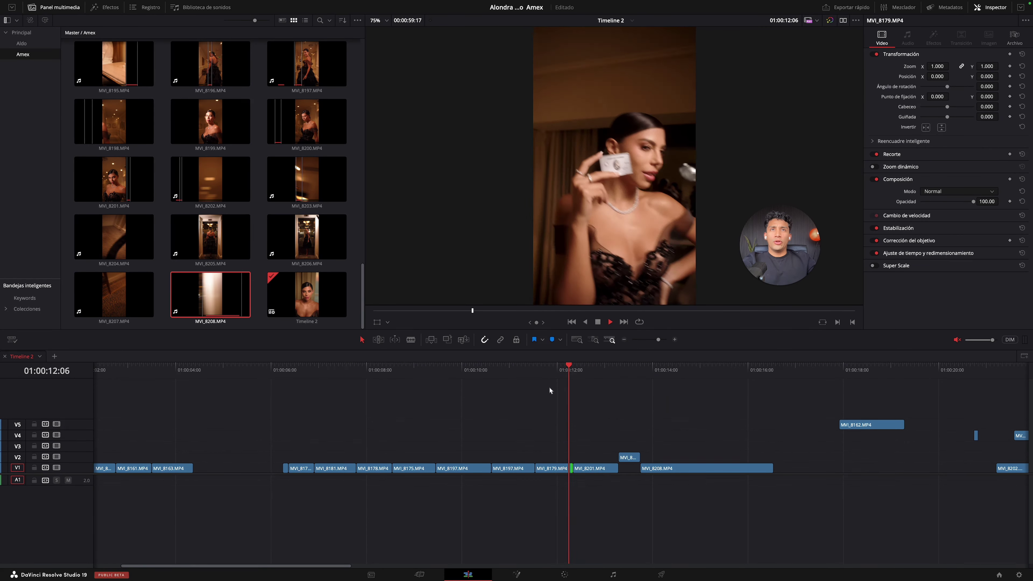
left_click(554, 365)
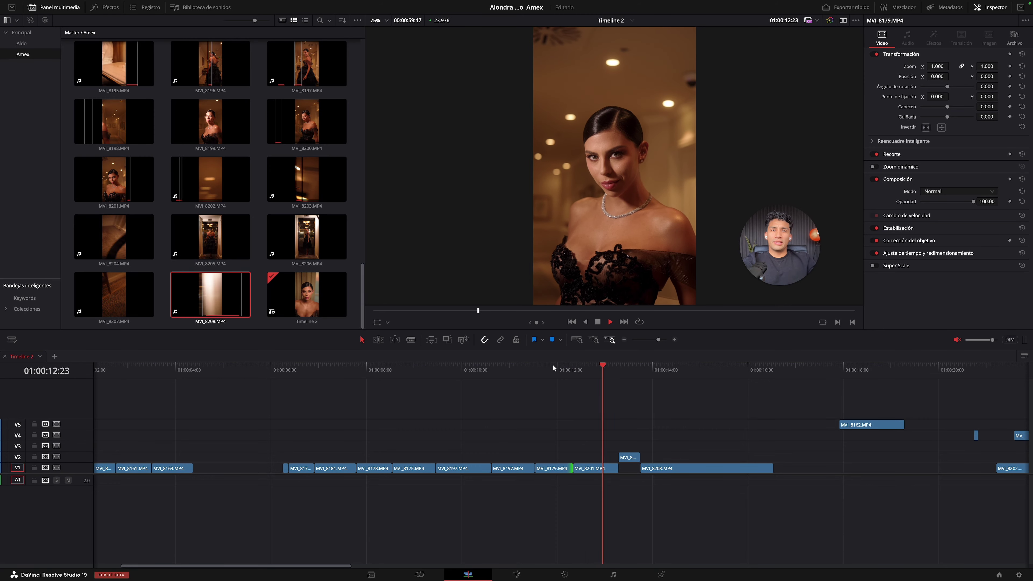
Step: Push MVI_8201, MVI_8203 and MVI_8208 slightly further and extend the end of the second MVI_8179 again
left_click(553, 366)
key("space")
left_click_drag(594, 431, 732, 494)
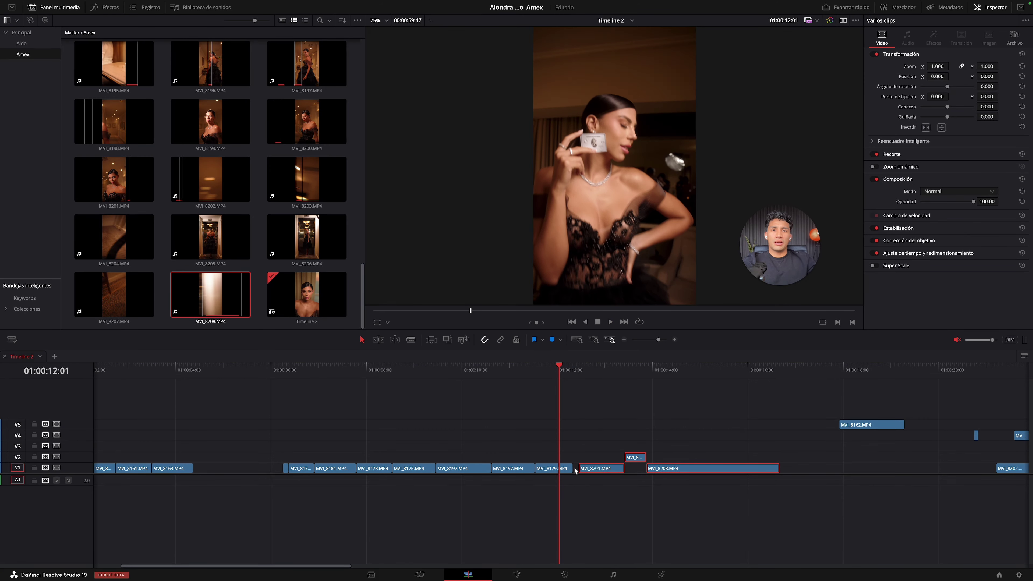
left_click(576, 469)
key("space")
Step: Review the leftover clips from about 01:00:20:18 to 01:00:22:13 and return to the opening shots of the timeline
left_click(974, 367)
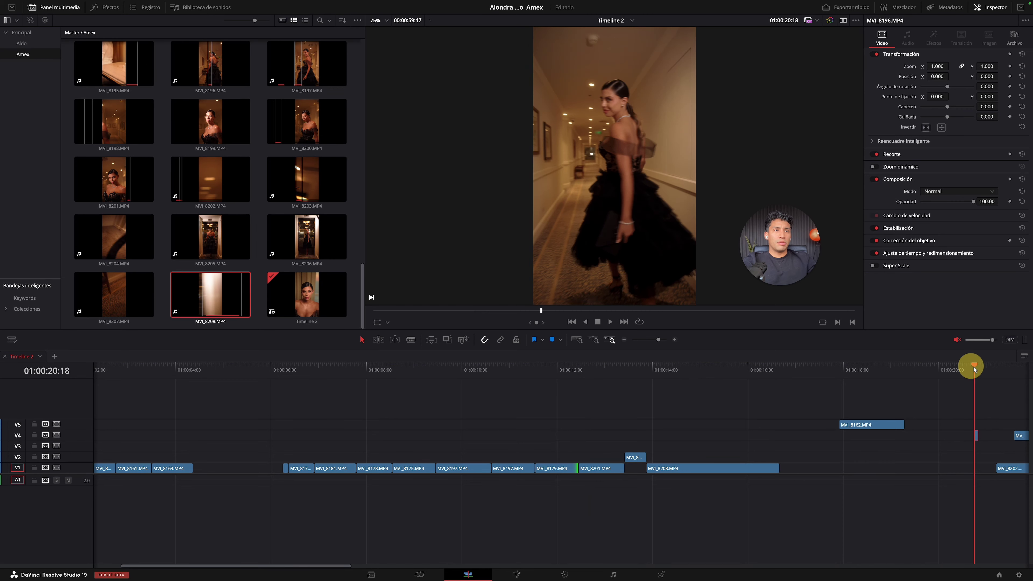
key("space")
scroll(970, 366, "right", 8)
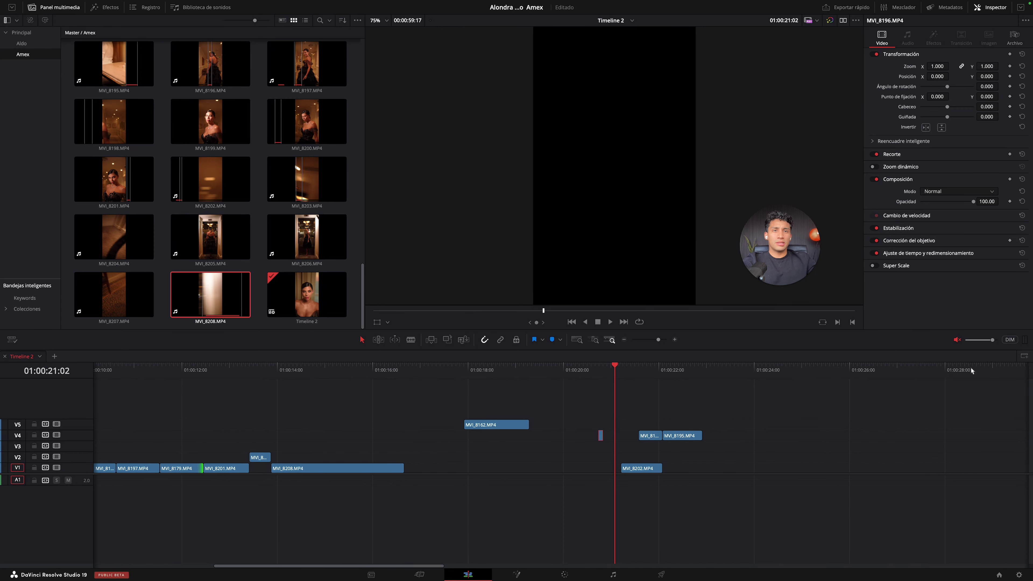
scroll(970, 366, "right", 2)
key("space")
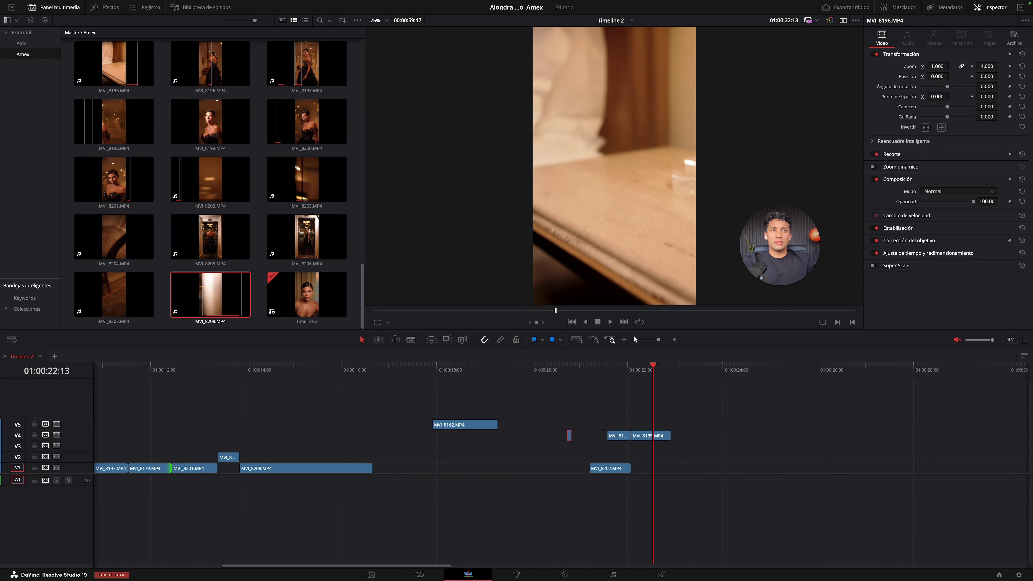
left_click(624, 340)
left_click_drag(623, 373, 7, 385)
key("space")
left_click(675, 340)
key("space")
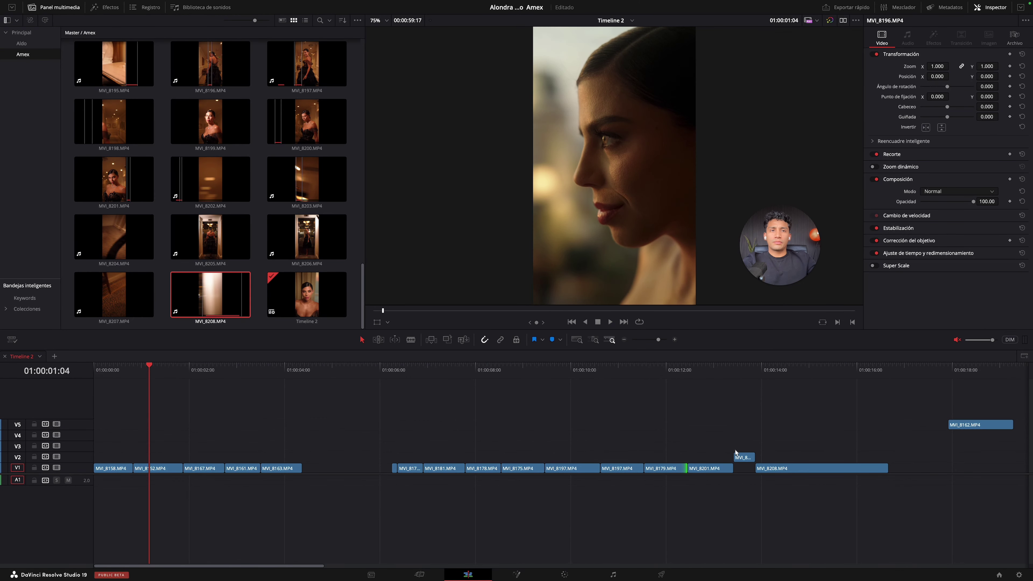
Step: Return MVI_8203 to V1 and shift the whole block through MVI_8208 earlier to start at about 01:00:05:01
left_click_drag(746, 467, 746, 467)
left_click_drag(812, 433, 356, 475)
Step: Play the shifted block through MVI_8208 and replay it from about 01:00:05:01
key("space")
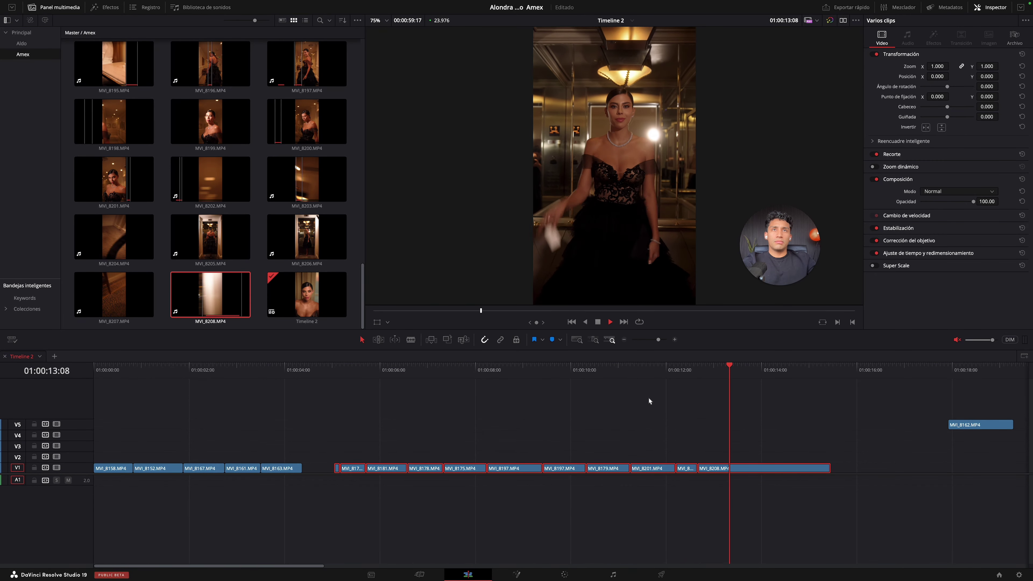
left_click(330, 365)
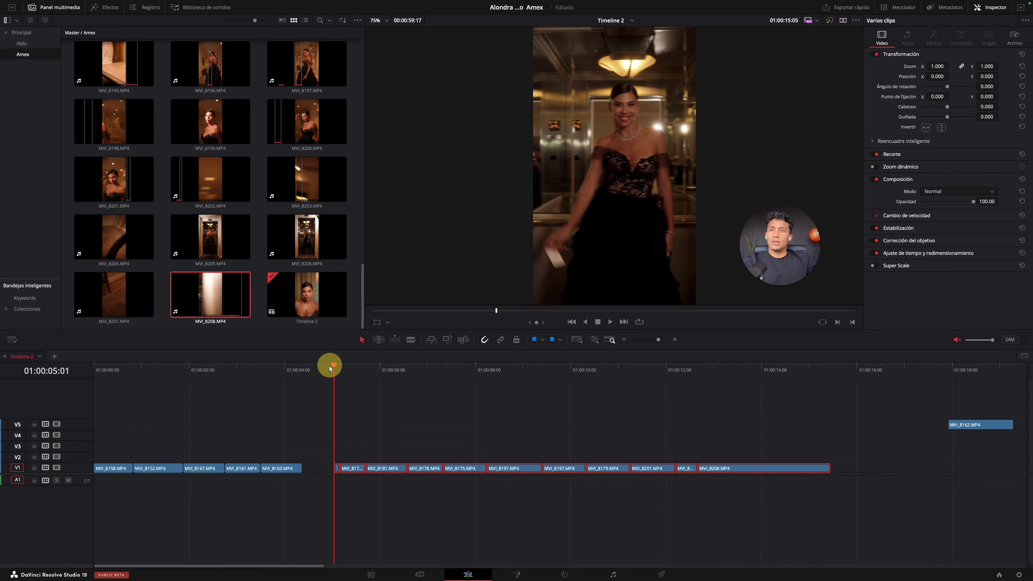
left_click(430, 414)
key("space")
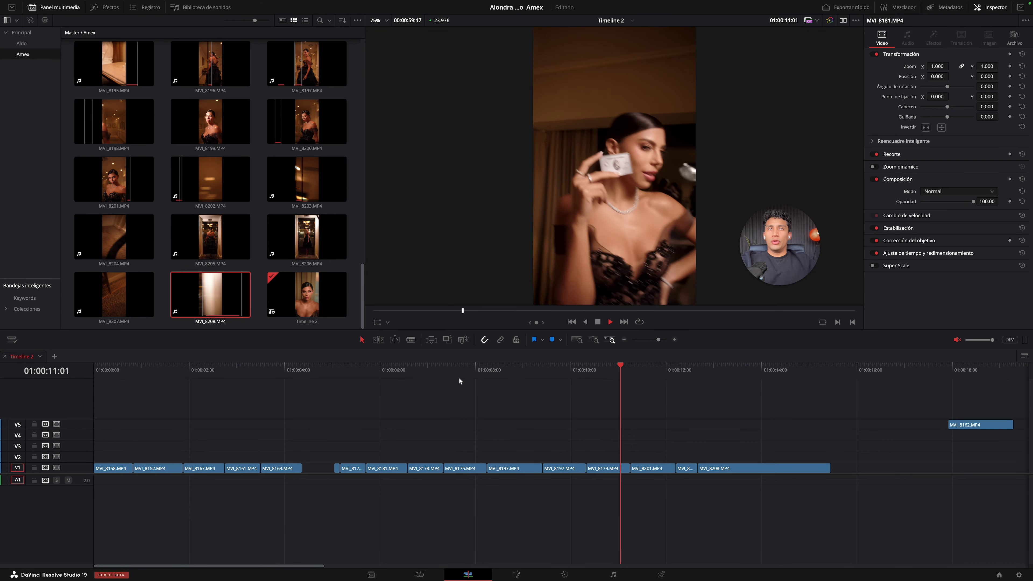
Step: Move the second MVI_8179 out to about 01:00:17:05 on V1 and close the gap with MVI_8201, MVI_8203 and MVI_8208
left_click_drag(609, 372, 561, 374)
left_click_drag(614, 473, 935, 472)
left_click_drag(850, 439, 600, 481)
left_click_drag(652, 469, 609, 475)
Step: Replay the cut from the second MVI_8197 into MVI_8201, and the whole block from about 01:00:05:00
key("space")
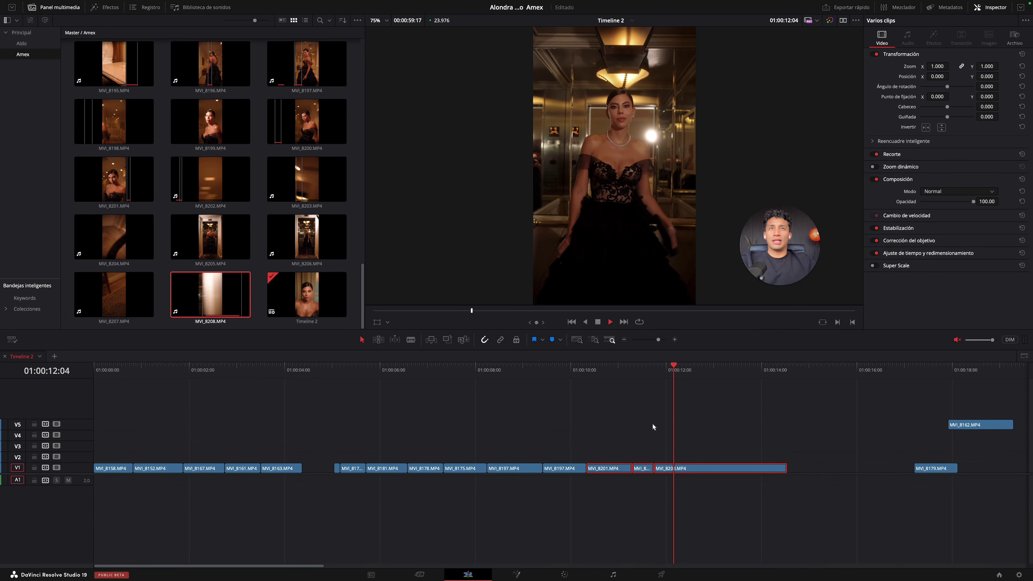
left_click(554, 373)
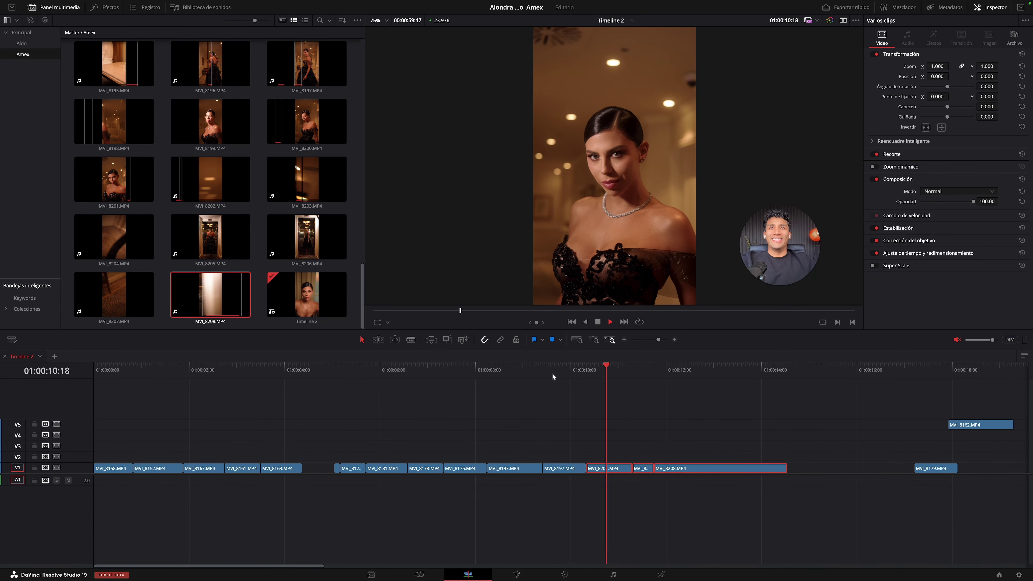
left_click(335, 378)
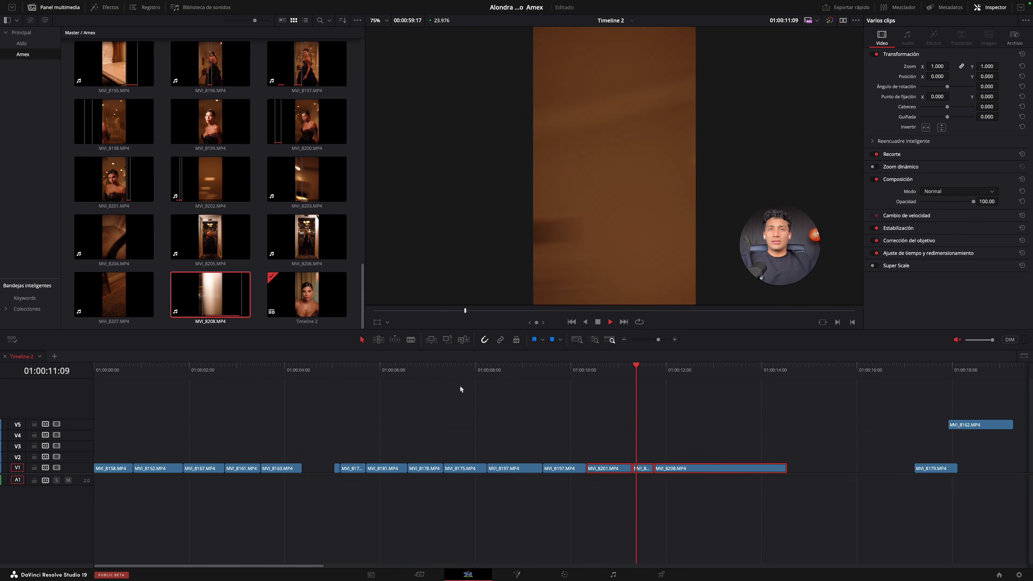
Step: Place MVI_8201 ahead of the second MVI_8197 on V1 and fit that MVI_8197 up against MVI_8203
left_click(509, 369)
left_click(609, 438)
left_click_drag(607, 467, 571, 467)
key("space")
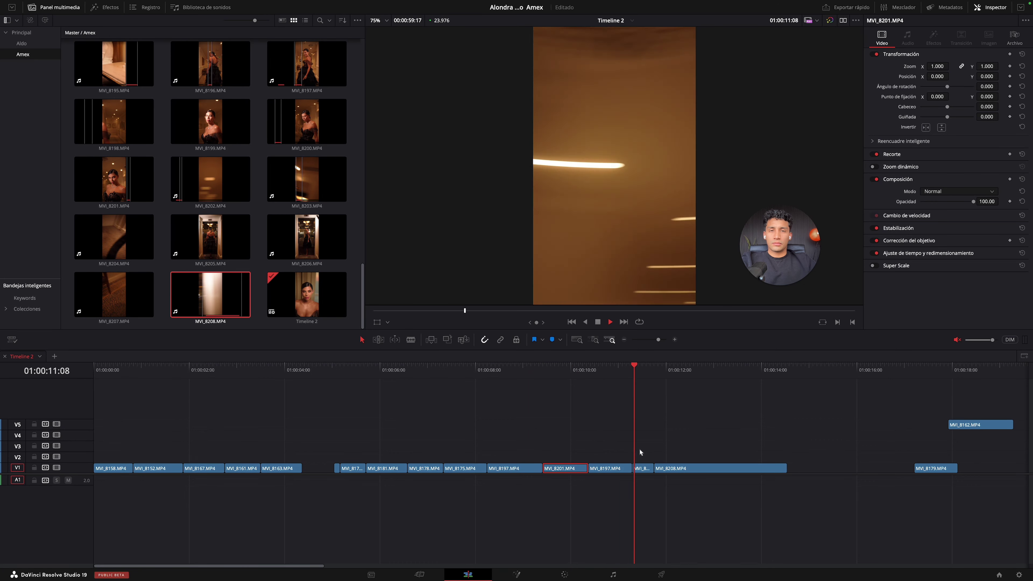
left_click(377, 374)
key("space")
mouse_move(610, 467)
left_mouse_down()
mouse_move(519, 461)
mouse_move(604, 455)
mouse_move(606, 468)
left_mouse_up()
Step: Play the reordered block and recheck the cuts between MVI_8197, MVI_8201, the second MVI_8197 and MVI_8208
key("space")
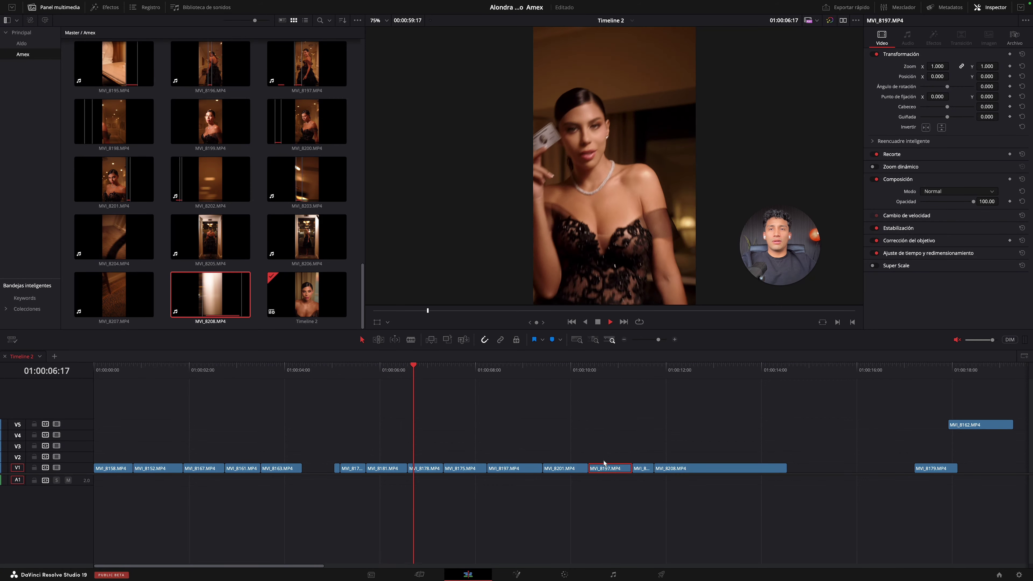
left_click(598, 456)
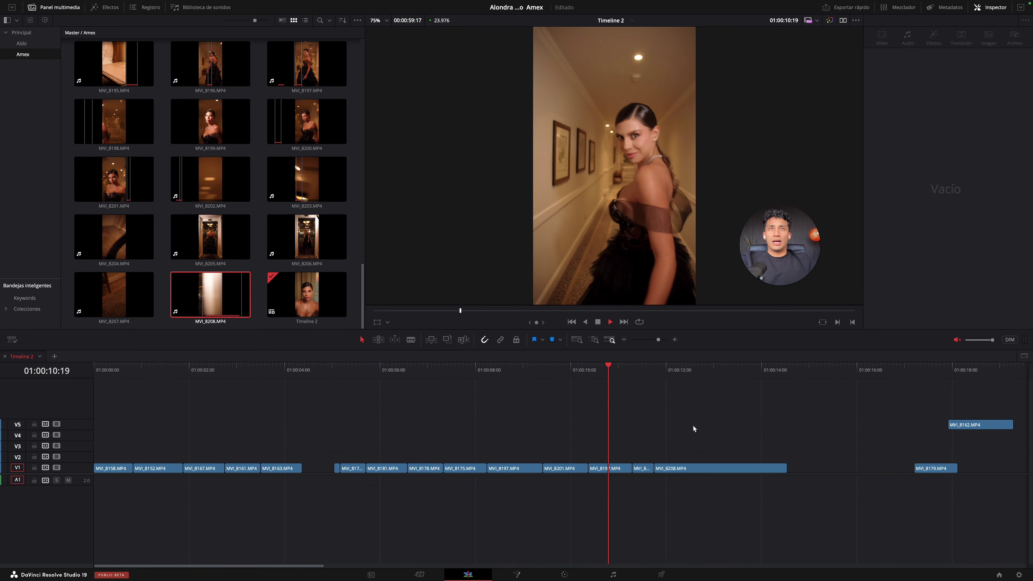
left_click(575, 373)
left_click(572, 373)
left_click(523, 372)
key("space")
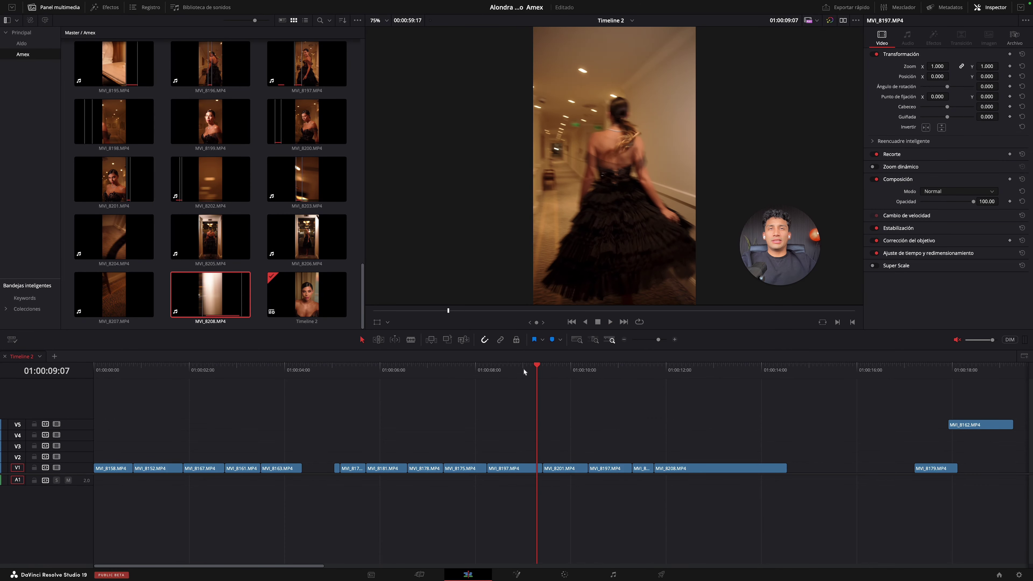
key("space")
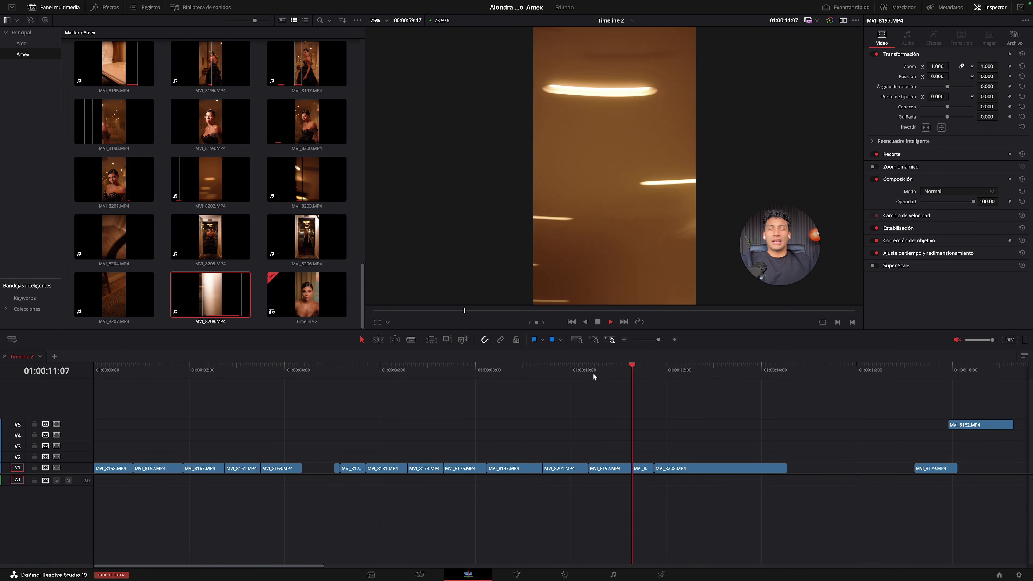
left_click(592, 372)
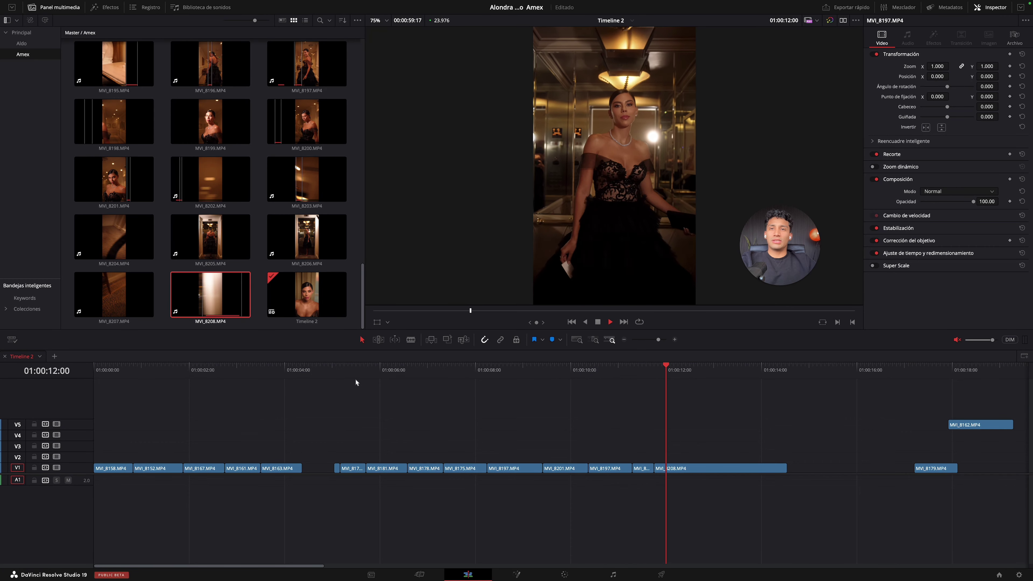
Step: Swap the two MVI_8197 clips around MVI_8201 and set the shorter one back on V1 after MVI_8175
left_click_drag(614, 468, 560, 472)
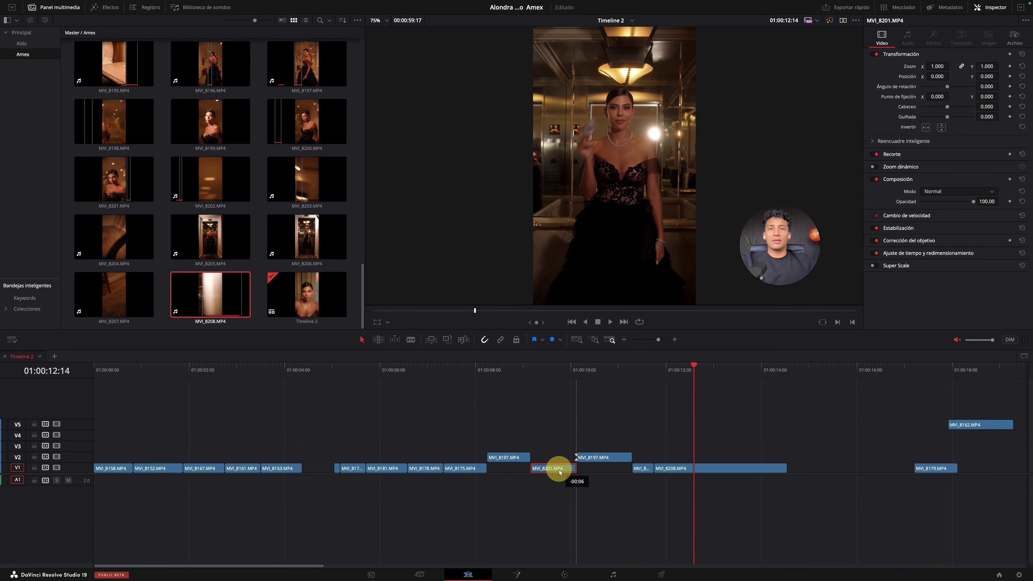
left_click(506, 375)
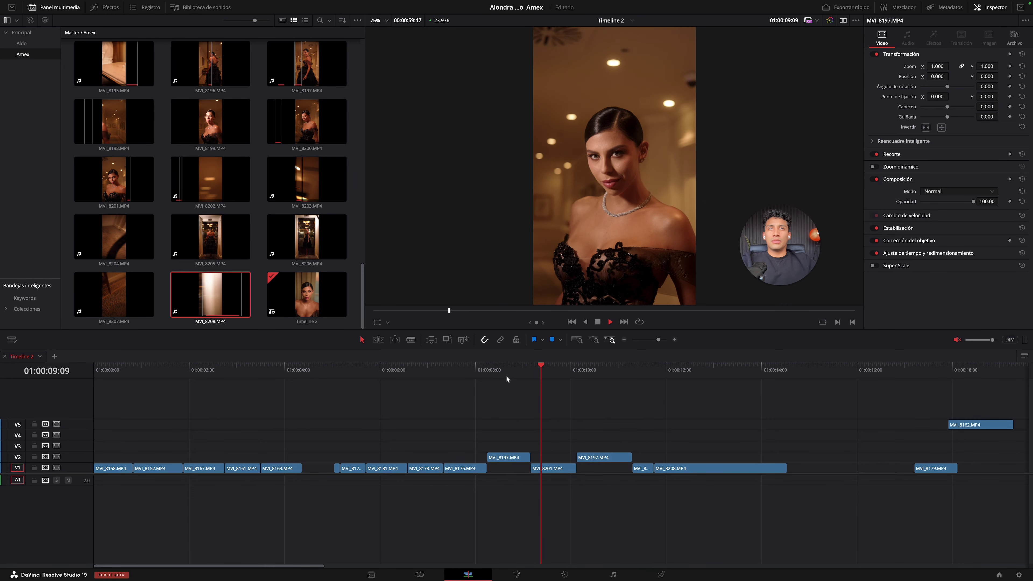
left_click(496, 376)
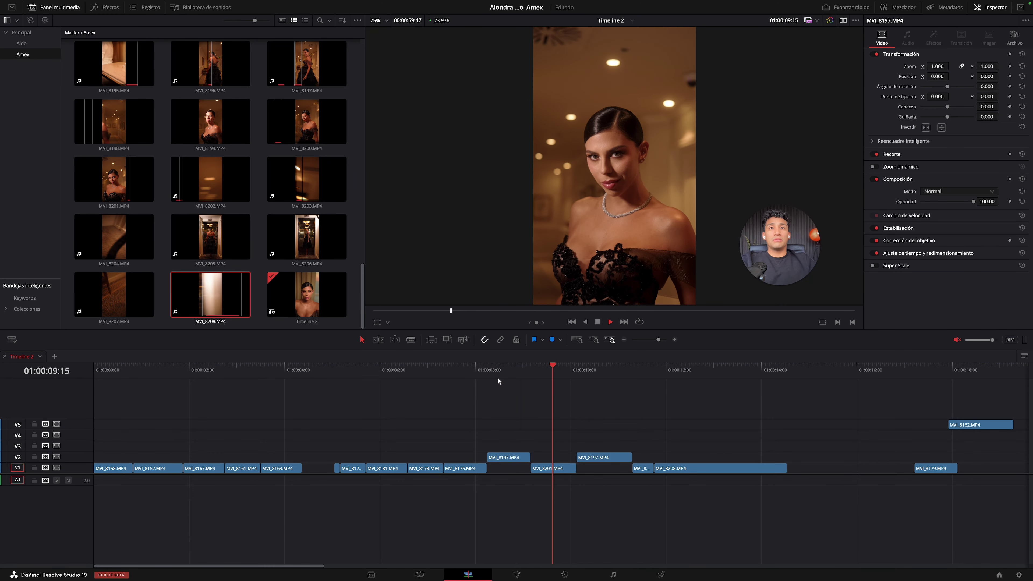
left_click_drag(507, 457, 506, 468)
Step: Replay the new order into MVI_8208 and examine the leftover clips around 01:00:22:00
left_click(462, 371)
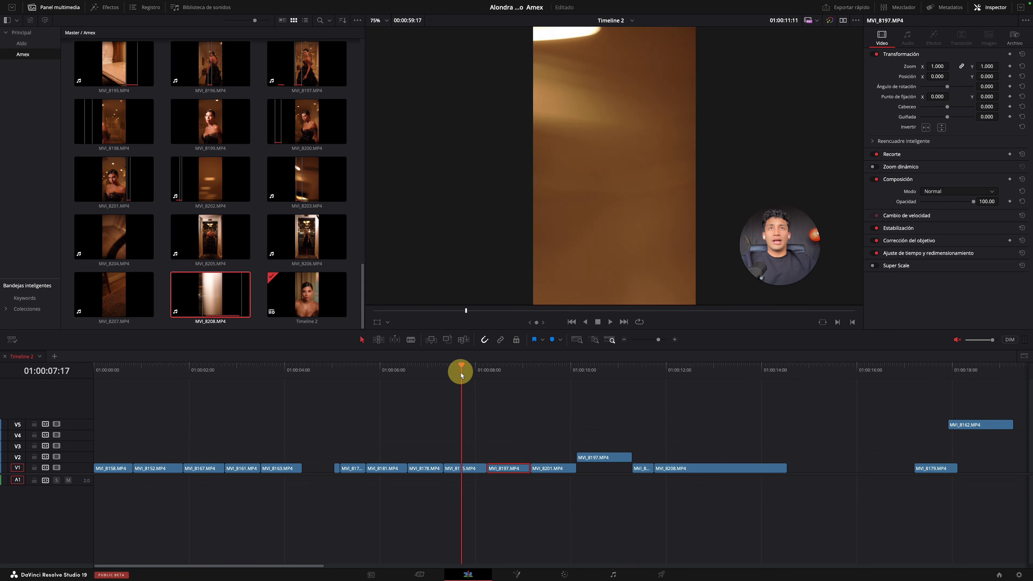
left_click(422, 369)
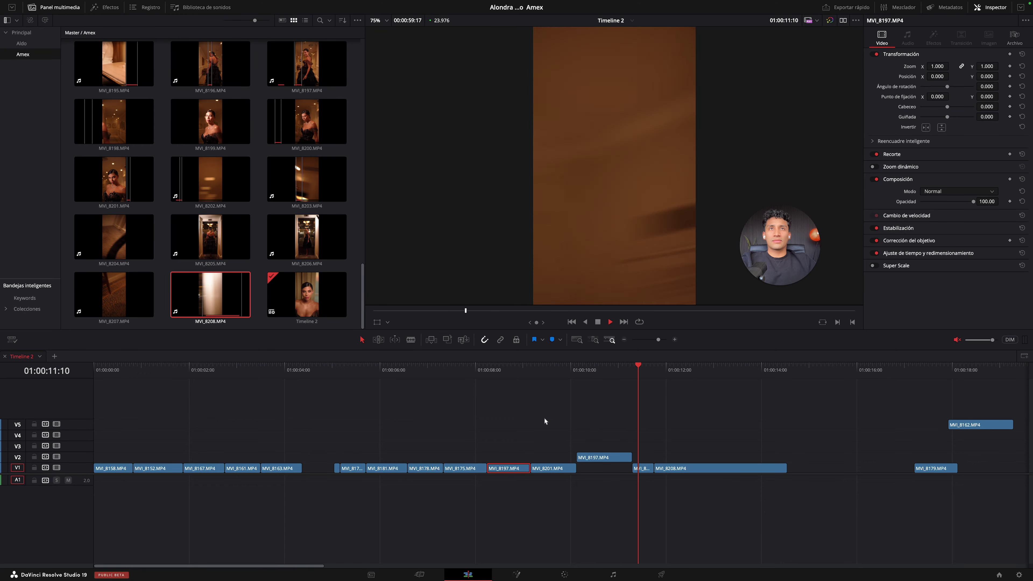
left_click_drag(534, 376, 677, 368)
left_click(624, 339)
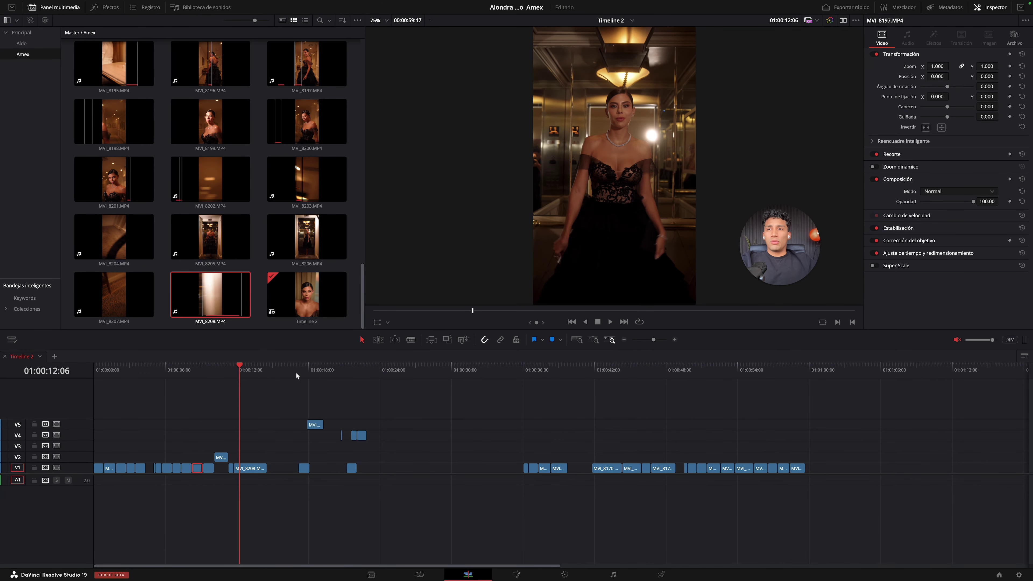
key("space")
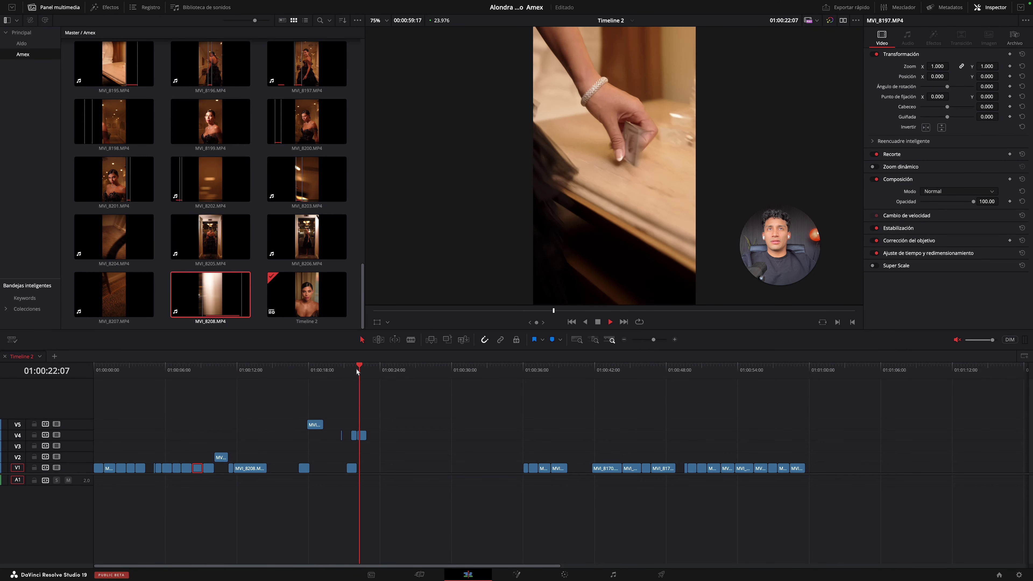
Step: Review the unused clips between 01:00:37:00 and 01:00:55:00 and move MVI_8180 and MVI_8181 side by side onto V3 above MVI_8208
left_click(523, 373)
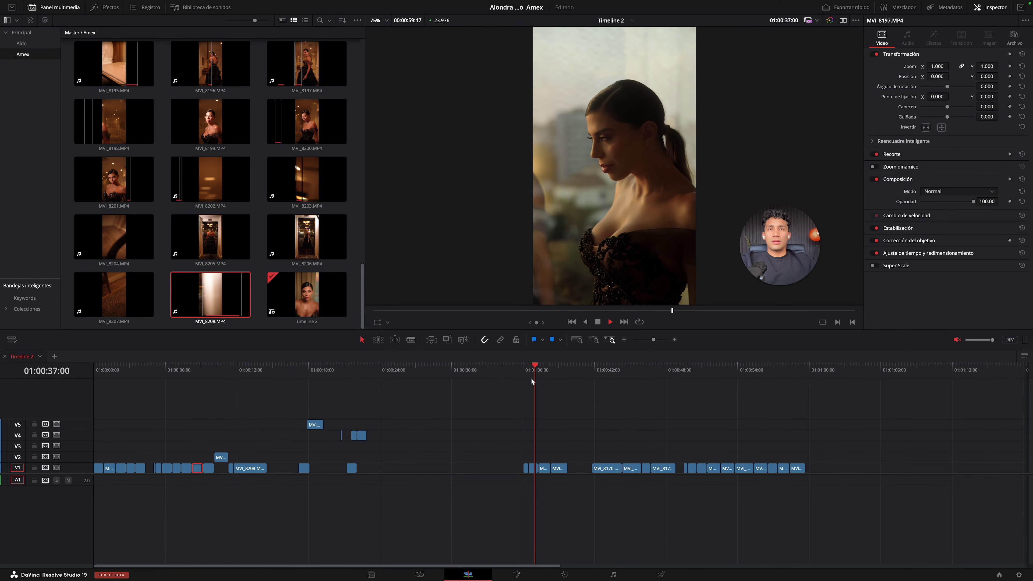
left_click(710, 370)
left_click(755, 371)
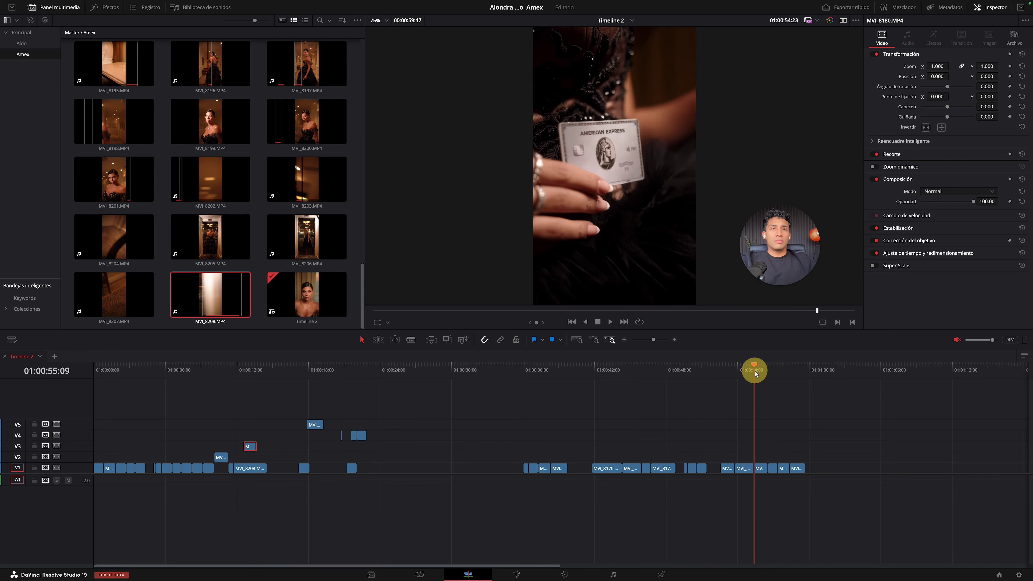
left_click(777, 368)
left_click(731, 371)
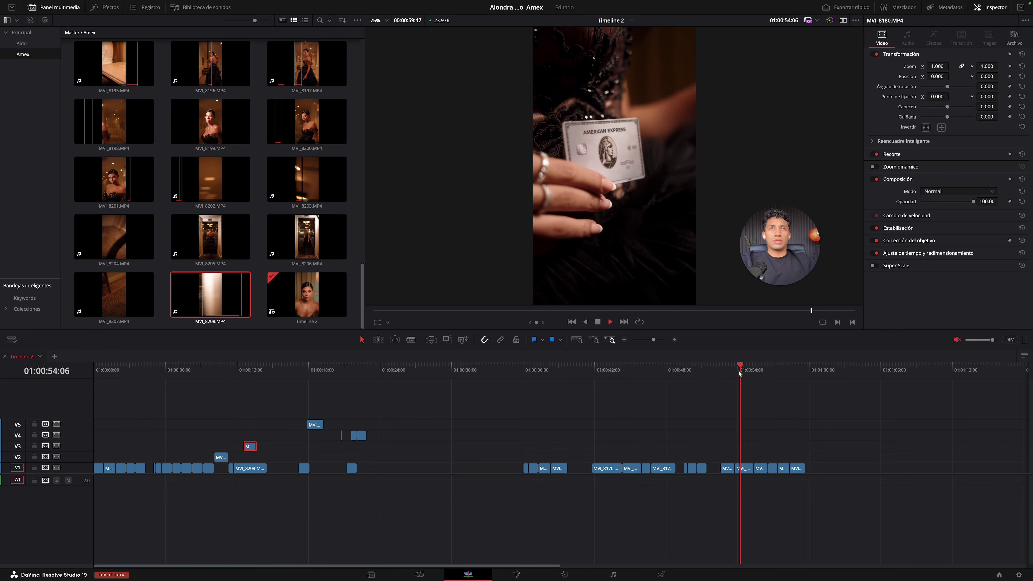
left_click_drag(752, 468, 267, 447)
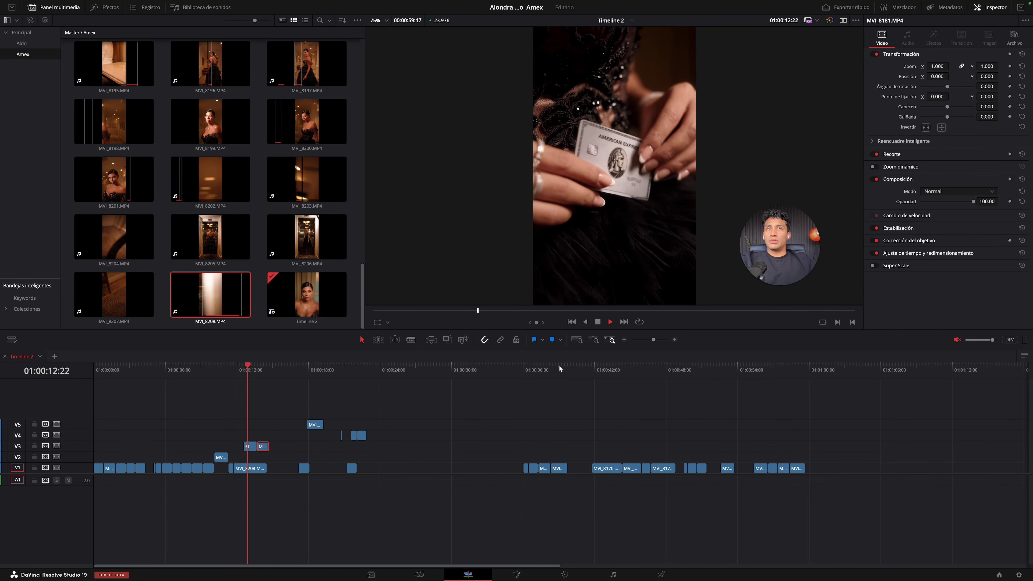
Step: Shift the clips from MVI_8201 through MVI_8208 later to open a gap and place MVI_8181 in it, on V2 after the first MVI_8197
left_click(673, 341)
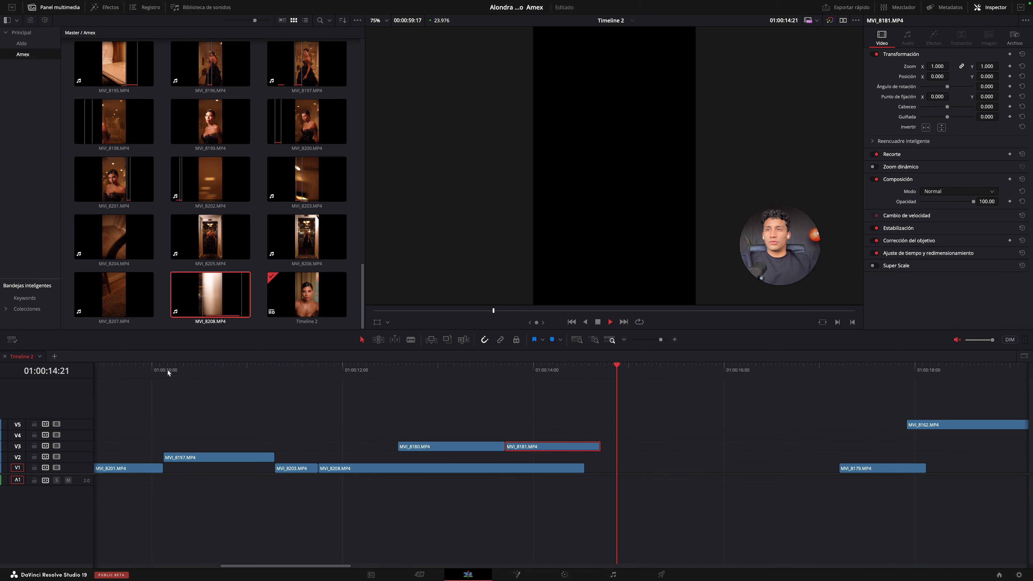
left_click(152, 370)
left_click(291, 375)
key("space")
left_click(232, 376)
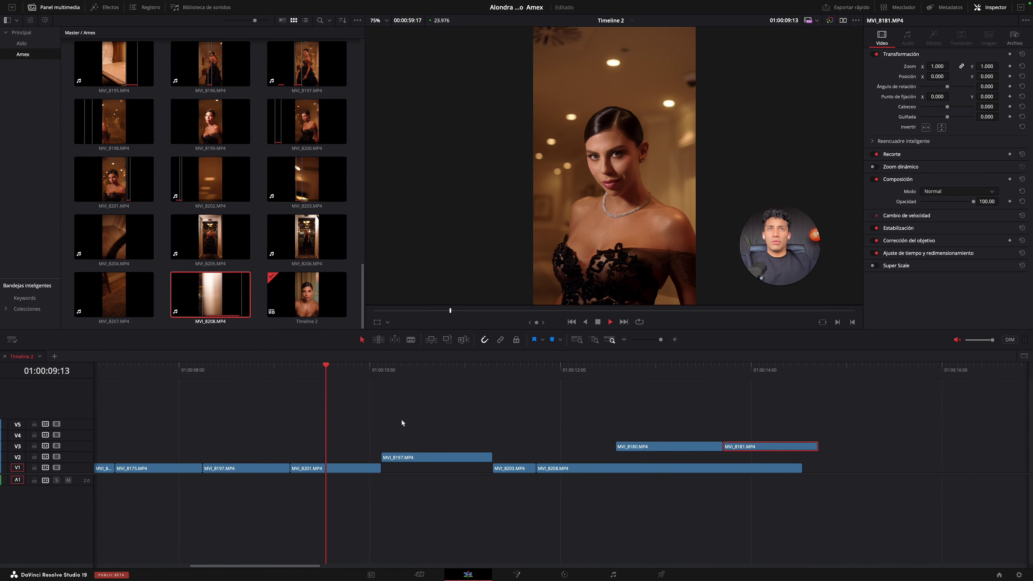
left_click_drag(335, 439, 678, 473)
left_click_drag(753, 446, 324, 461)
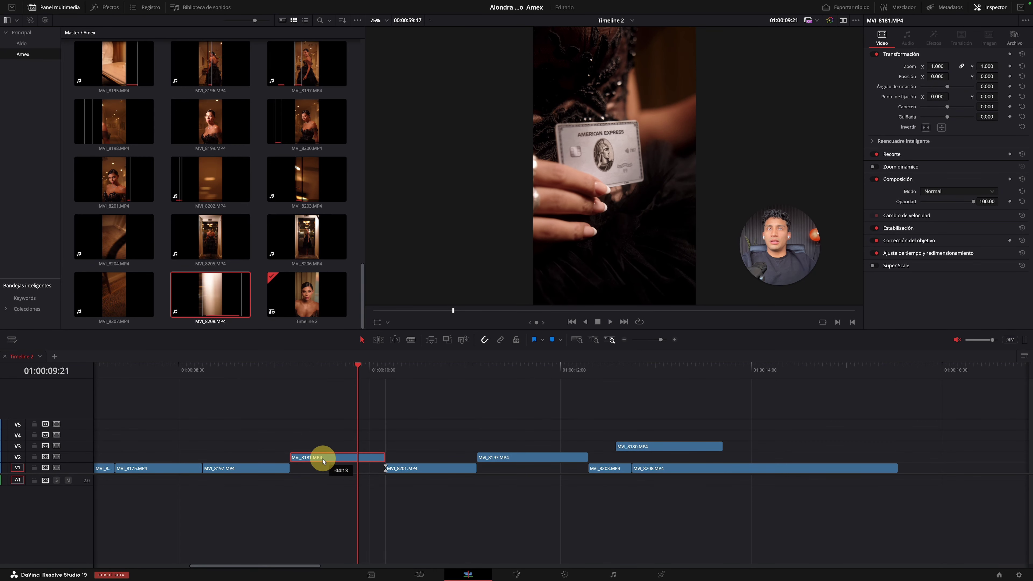
key("space")
Step: Set MVI_8180 aside on V4 beyond the end of MVI_8208
left_click(251, 369)
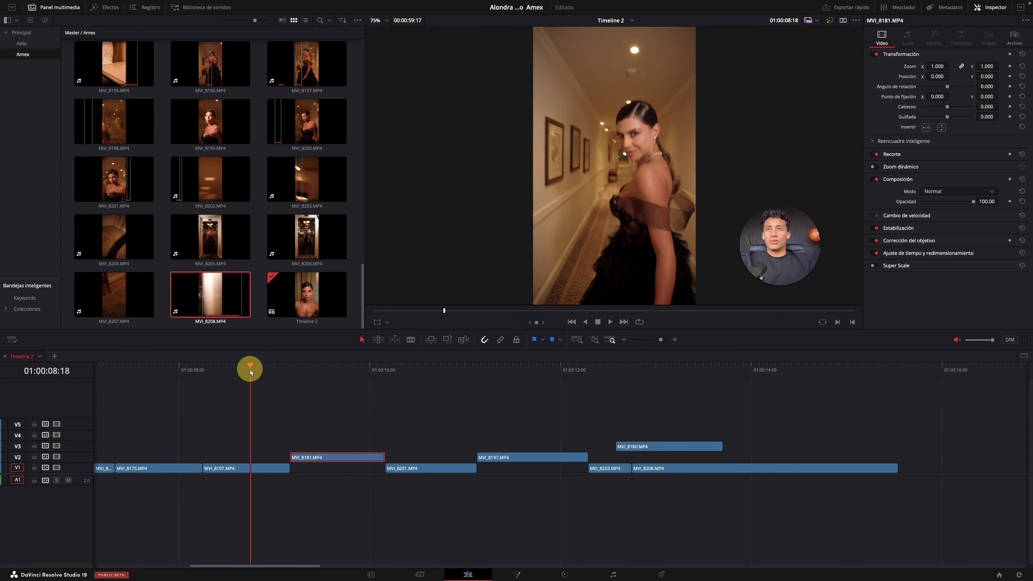
left_click(624, 340)
left_click(632, 340)
left_click_drag(632, 340, 658, 340)
left_click_drag(565, 446, 701, 435)
Step: Replay the edit from the start and lower MVI_8181 and the second MVI_8197 from V2 onto V1
left_click(278, 369)
left_click_drag(279, 370, 5, 383)
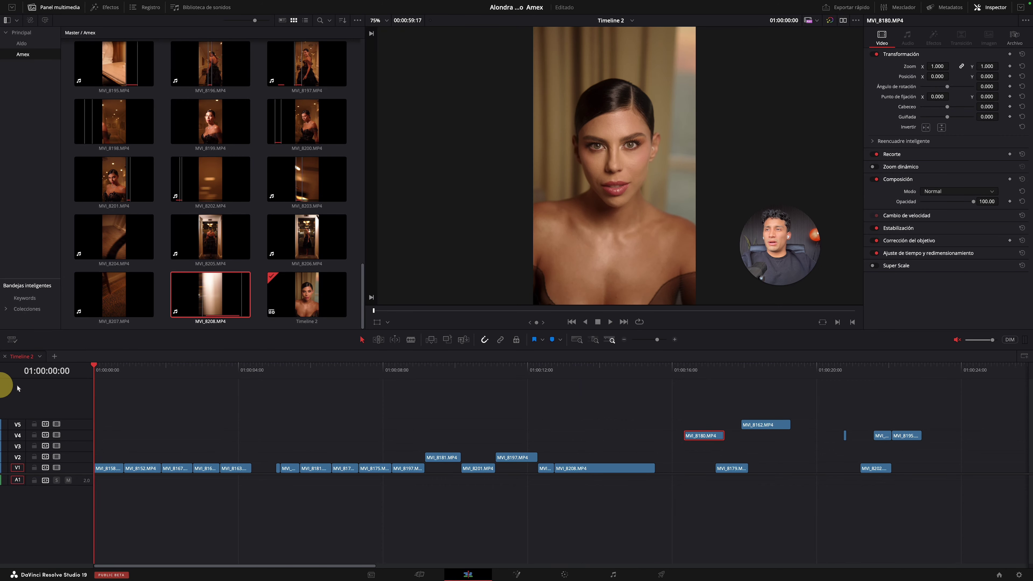
left_click_drag(442, 458, 445, 468)
left_click_drag(520, 457, 520, 468)
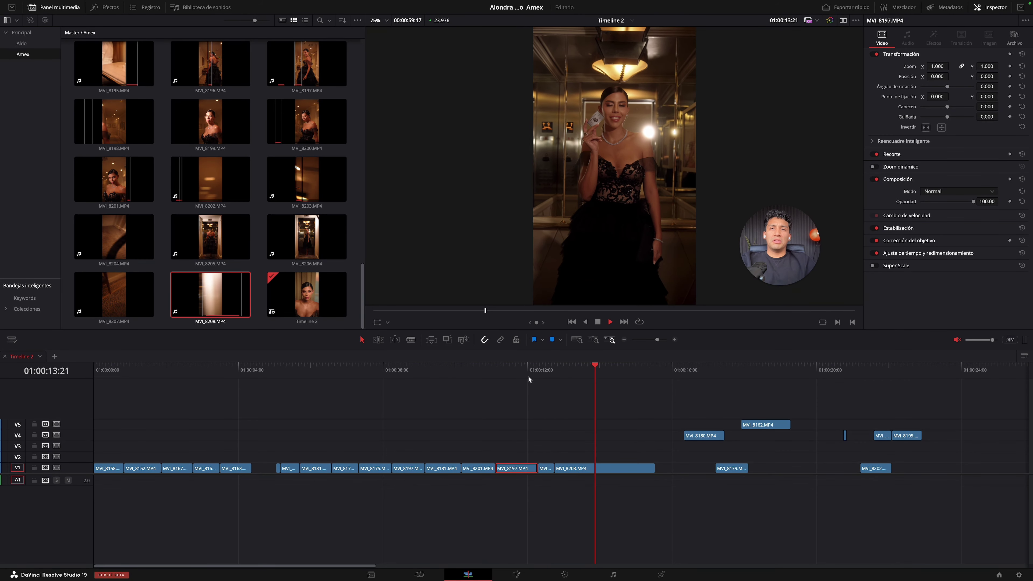
Step: Move MVI_8208 a few frames earlier over the end of MVI_8203 to shorten that shot
left_click(545, 371)
left_click(674, 340)
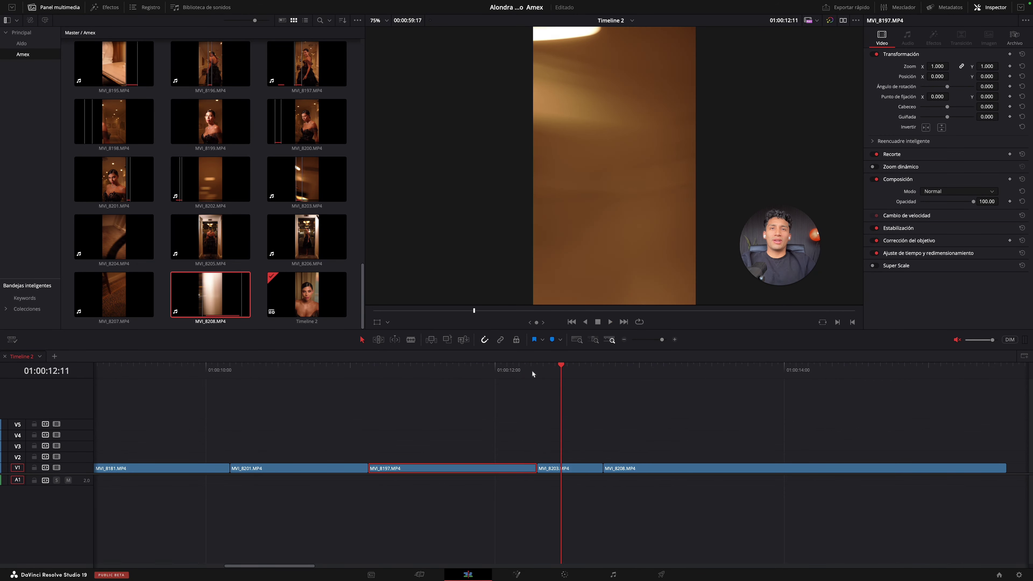
key("Right")
key("Right")
key("Right")
key("Right")
key("Right")
key("Right")
key("Right")
left_click_drag(622, 468, 600, 469)
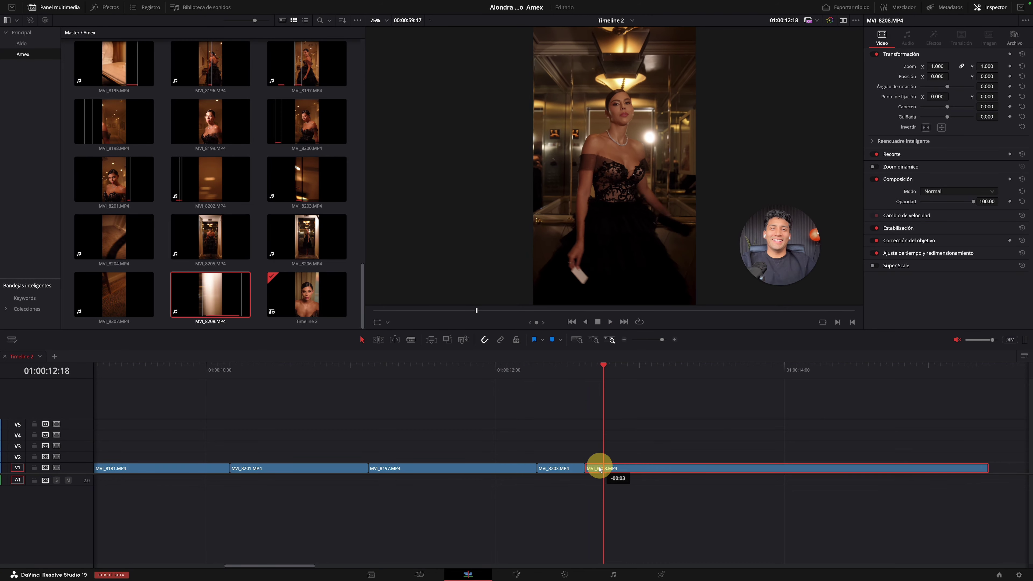
Step: Replay the cuts from MVI_8201 through MVI_8208 and return to the beginning of the timeline
left_click(530, 372)
key("space")
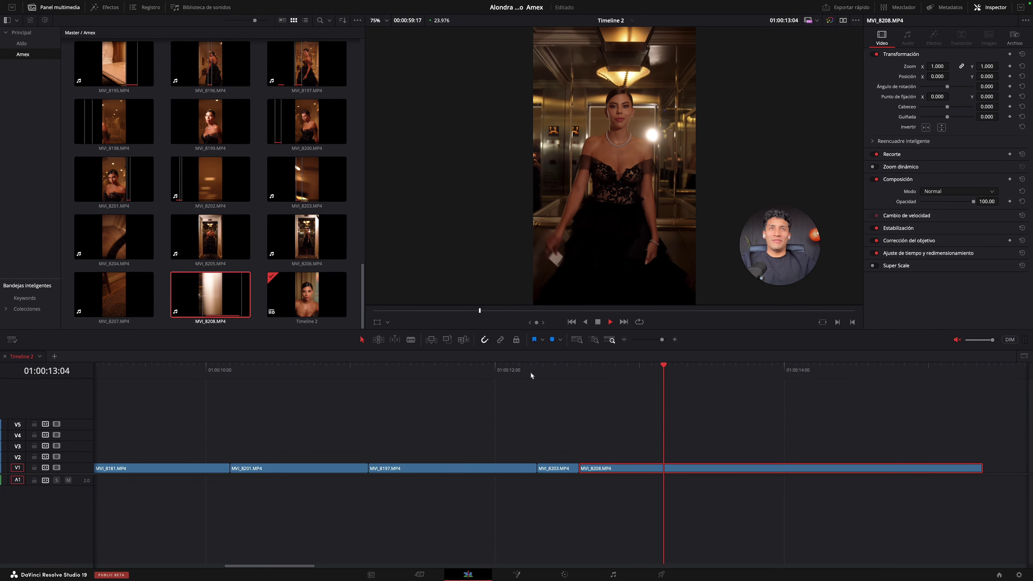
left_click(531, 372)
left_click(442, 374)
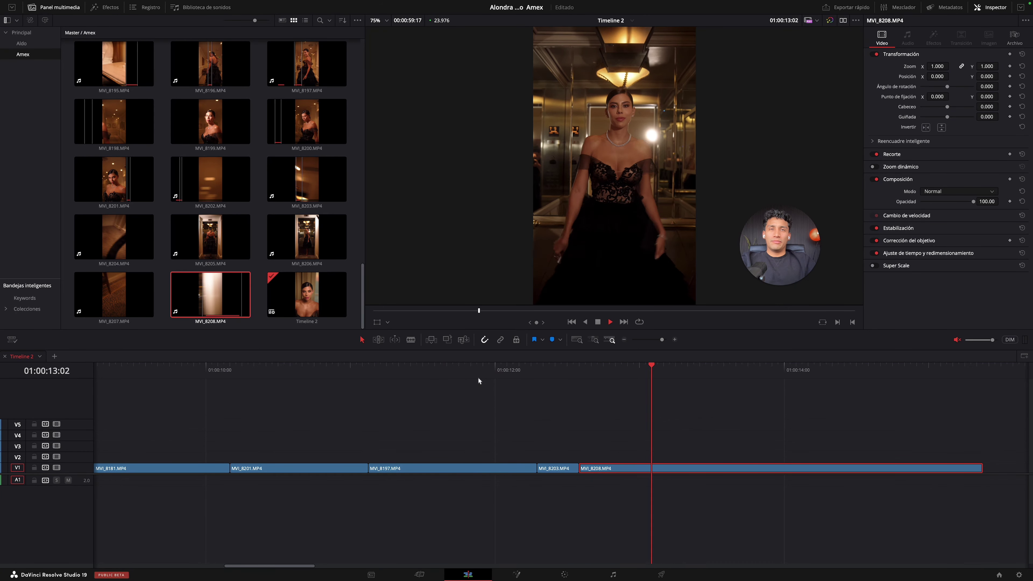
left_click(625, 340)
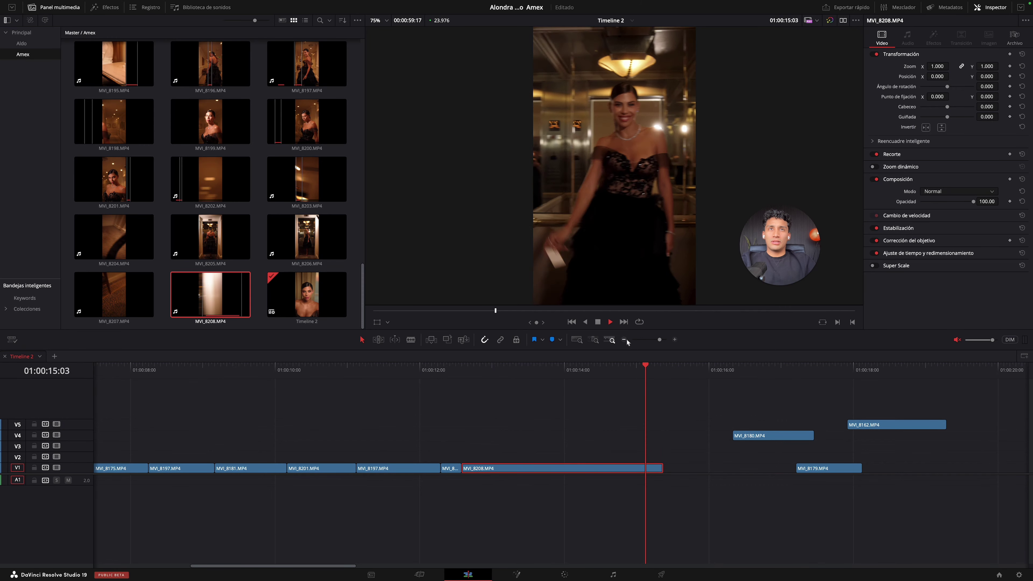
key("space")
key("Home")
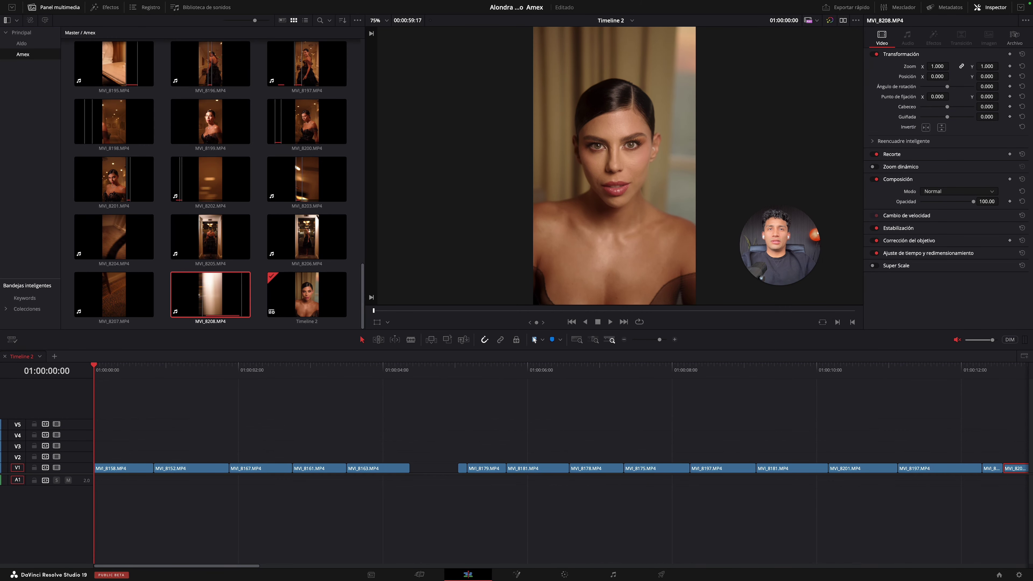
Step: Select the leftover clips scattered after MVI_8208 and move them together onto higher tracks past 01:00:36:00
left_click(624, 339)
left_click(624, 340)
left_click_drag(433, 429, 397, 451)
left_click(441, 461)
left_click_drag(401, 424, 515, 498)
left_click_drag(401, 471, 785, 436)
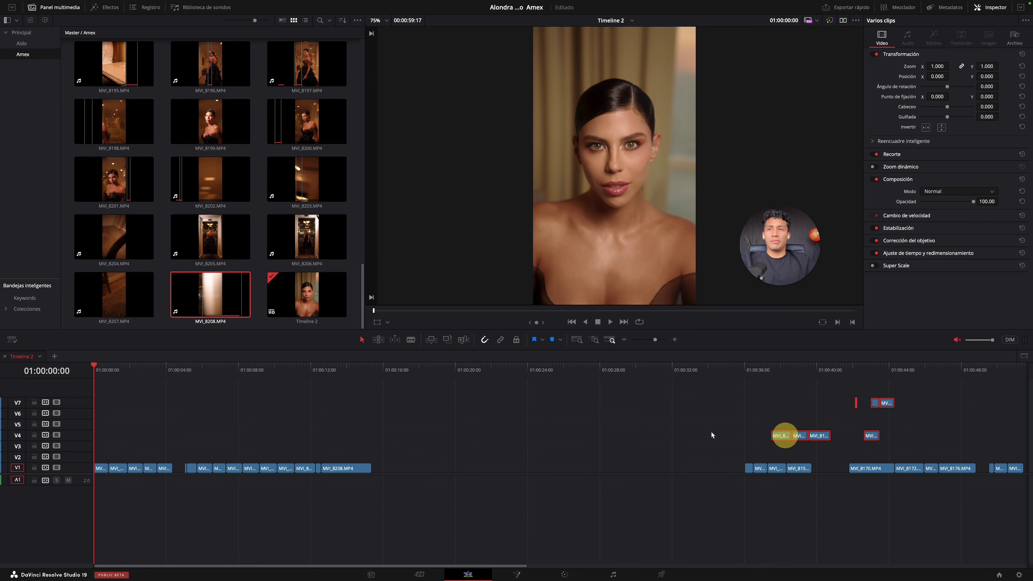
Step: Shift all unused clips closer behind MVI_8208, and move the upper-track leftovers to V3 and V6 from about 01:00:52:00
scroll(915, 476, "right", 10)
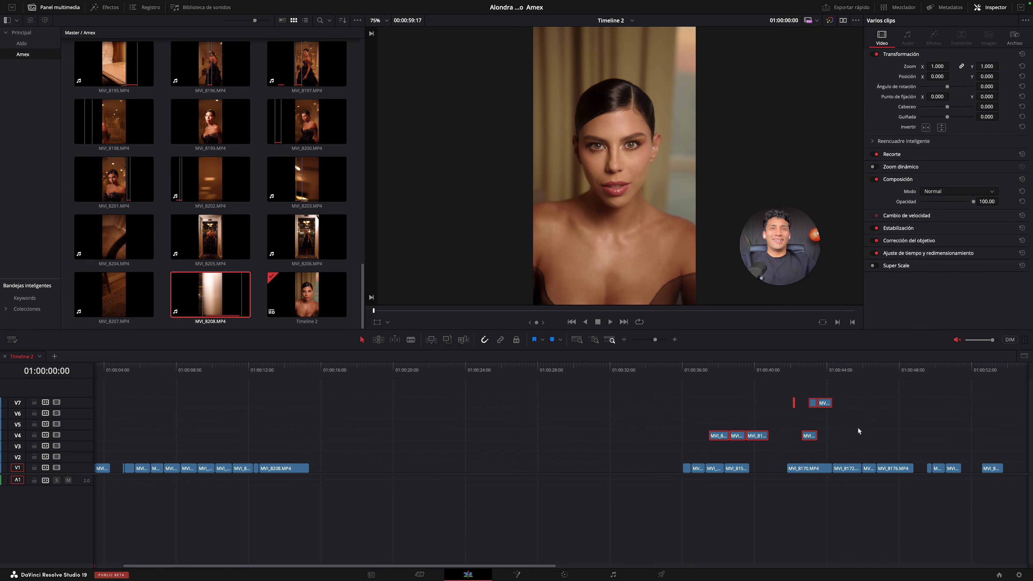
left_click_drag(991, 503, 311, 470)
left_click(394, 497)
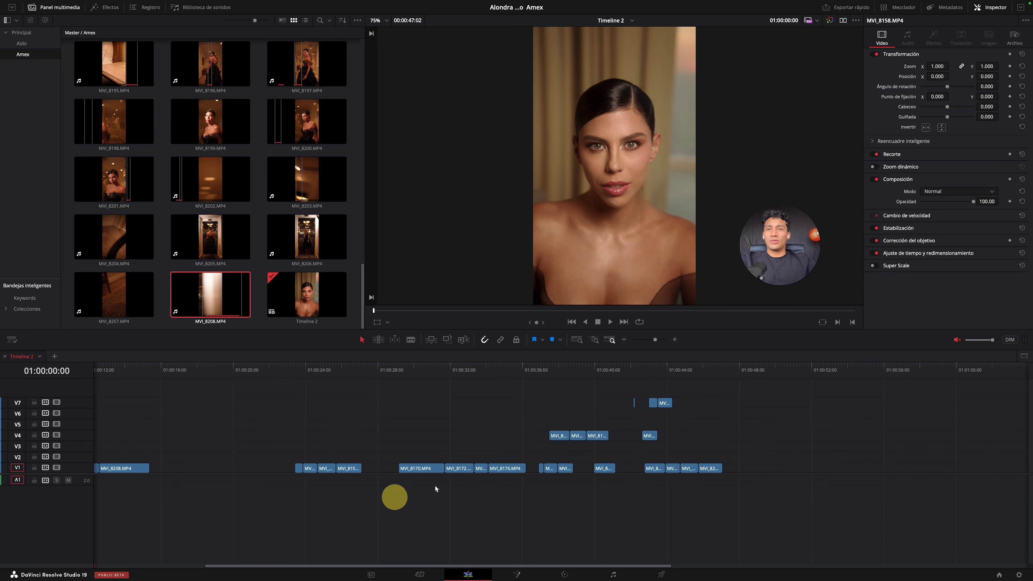
left_click_drag(775, 443, 558, 396)
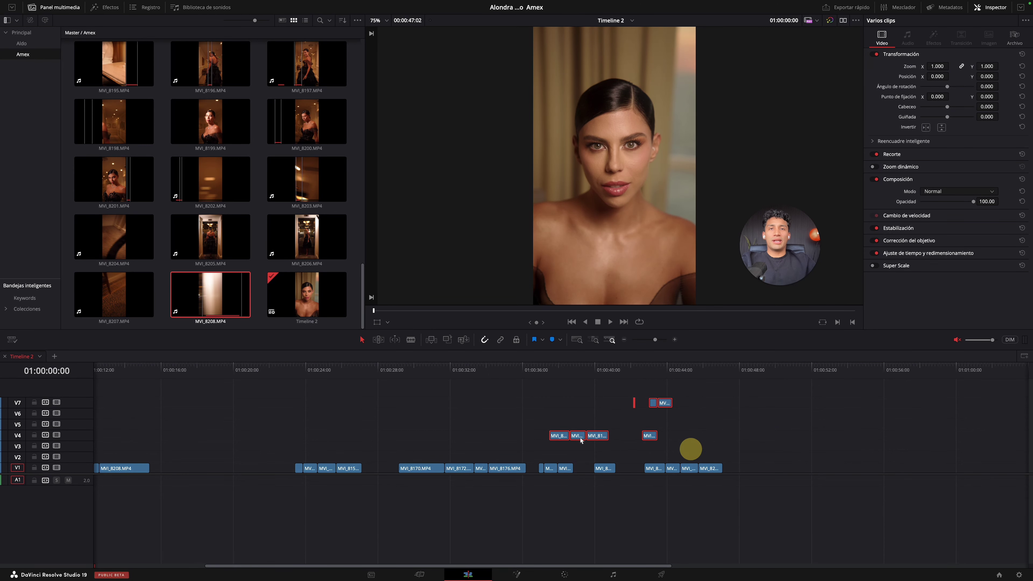
left_click_drag(561, 438, 824, 447)
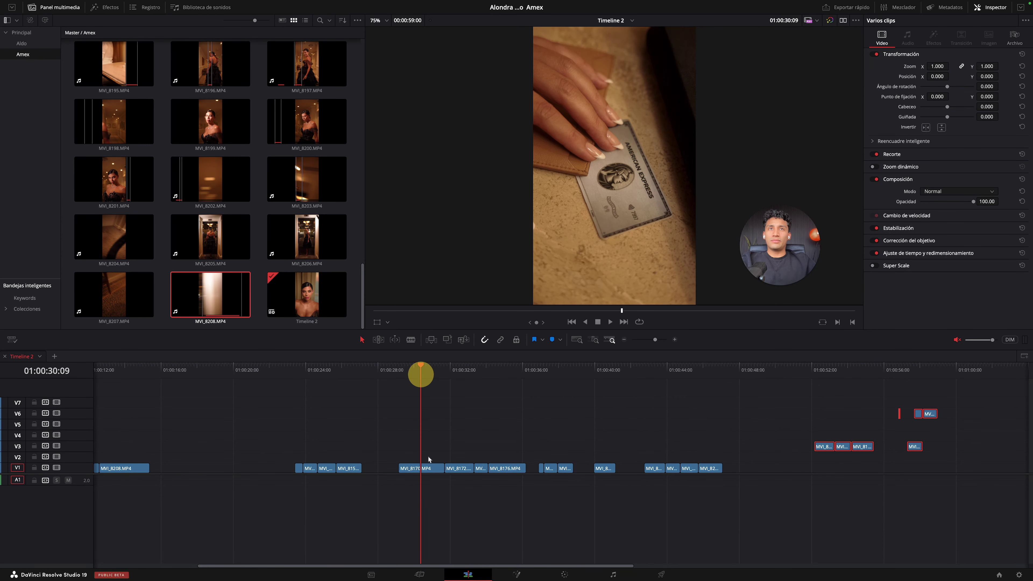
Step: Review the unused clips, cut MVI_8151 down to its short opening piece, and place it on V2 ahead of MVI_8147
left_click(461, 367)
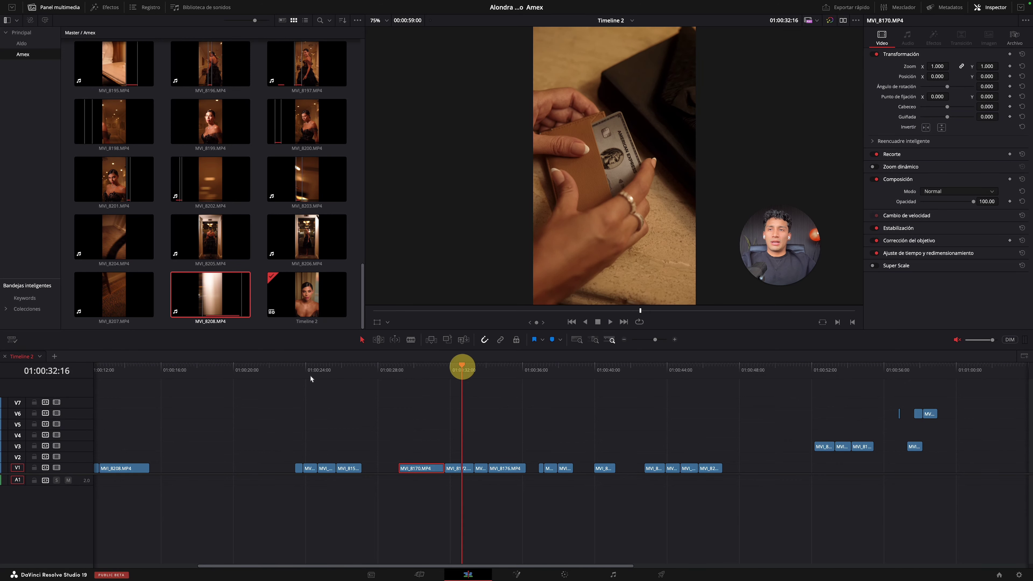
left_click(344, 378)
left_click(348, 469)
left_click(320, 377)
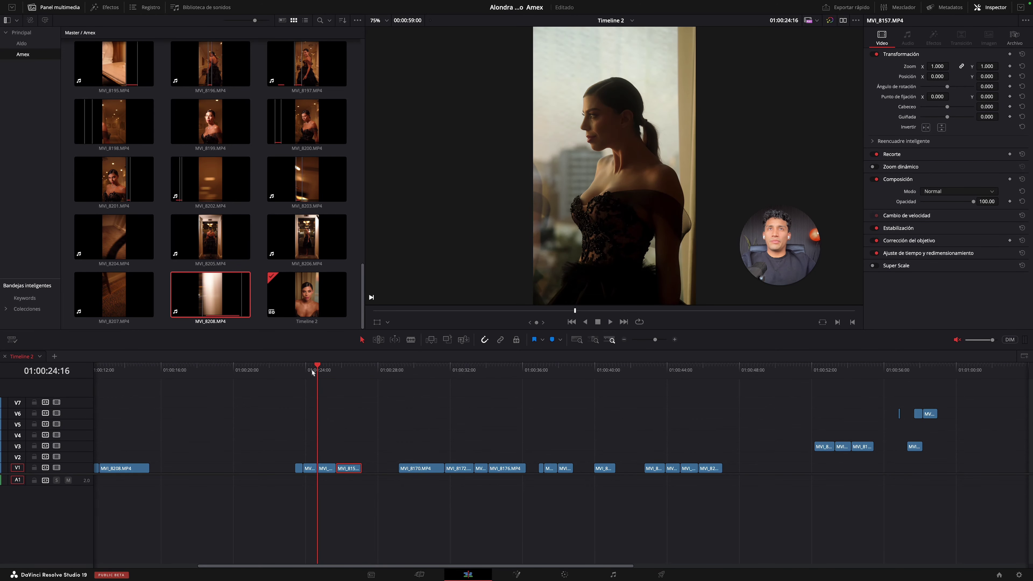
left_click(326, 469)
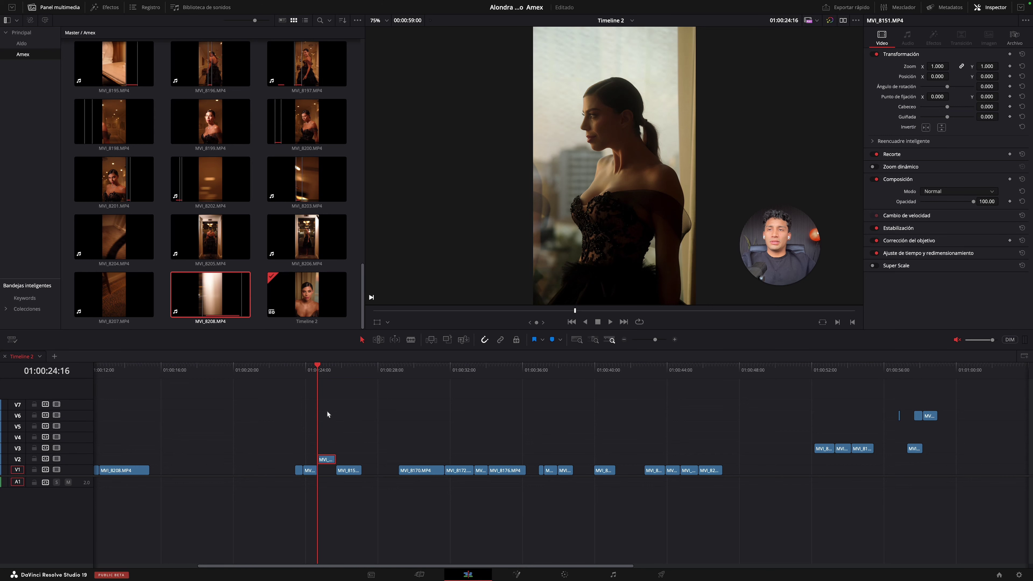
key("space")
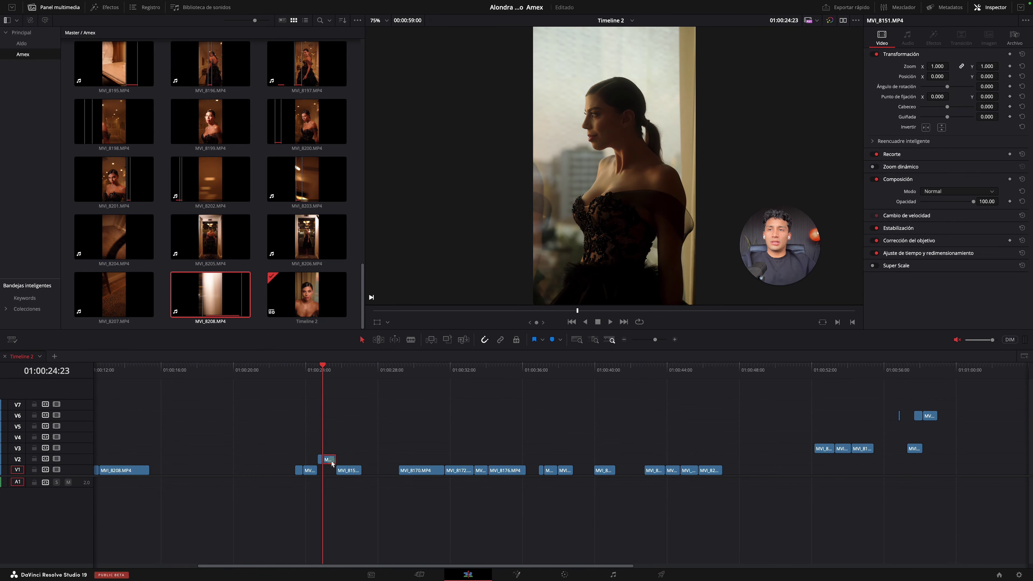
key("Delete")
left_click_drag(321, 460, 271, 459)
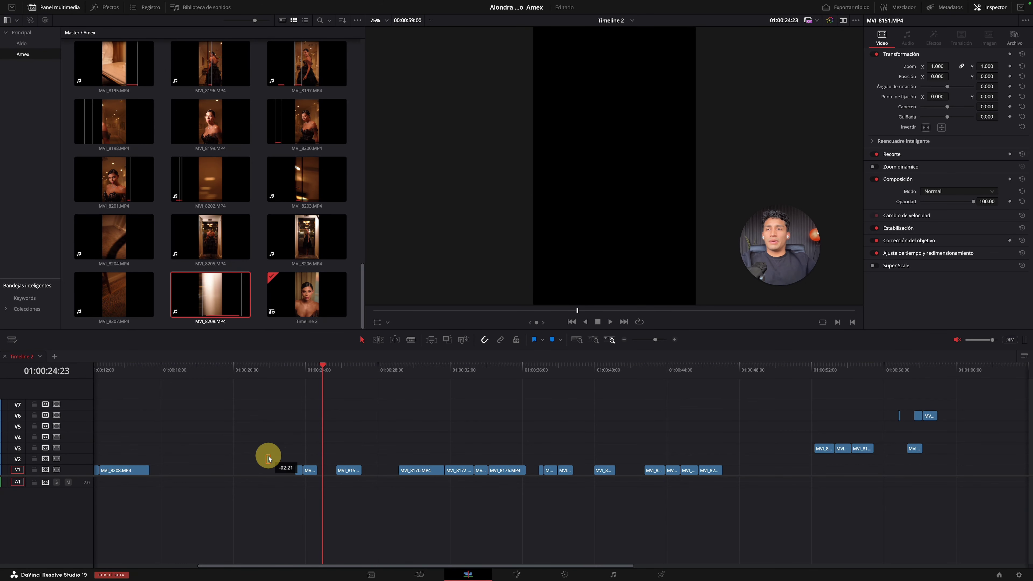
Step: Place MVI_8179 and a short cut piece of MVI_8180 one after another behind the MVI_8151 fragment on V2
left_click(297, 376)
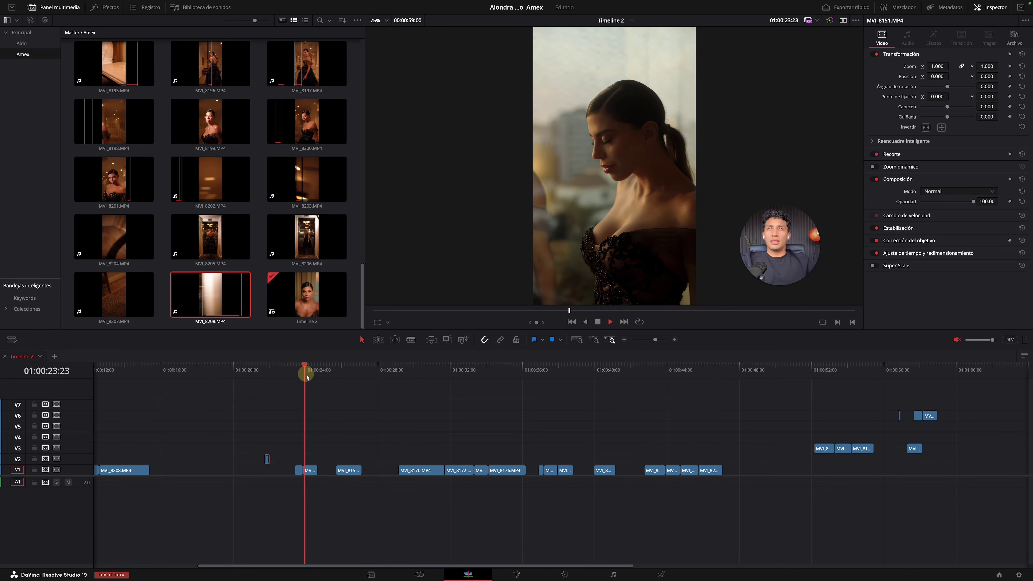
left_click(485, 365)
left_click_drag(491, 368, 555, 372)
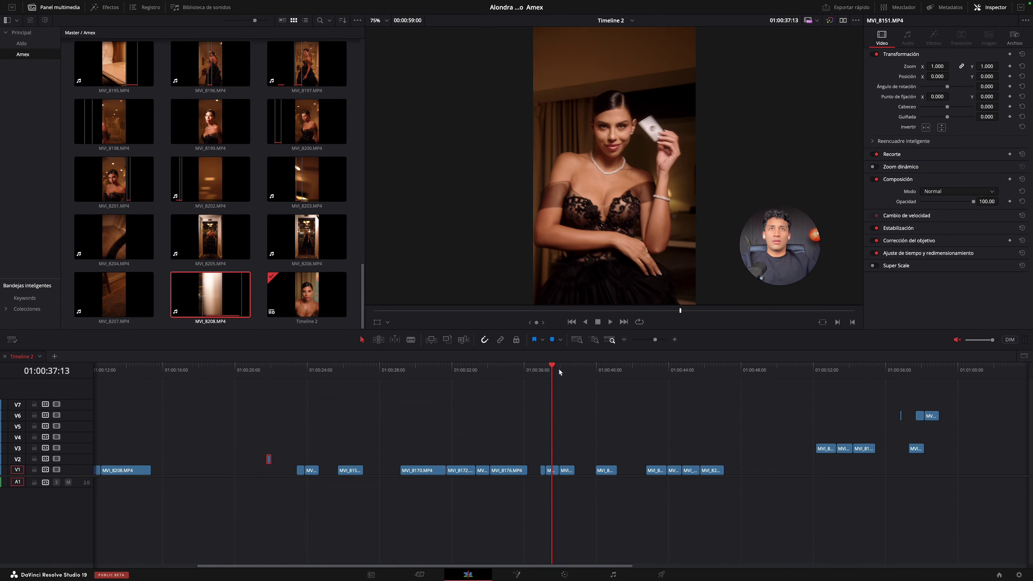
left_click_drag(549, 470, 275, 460)
left_click_drag(564, 368, 571, 369)
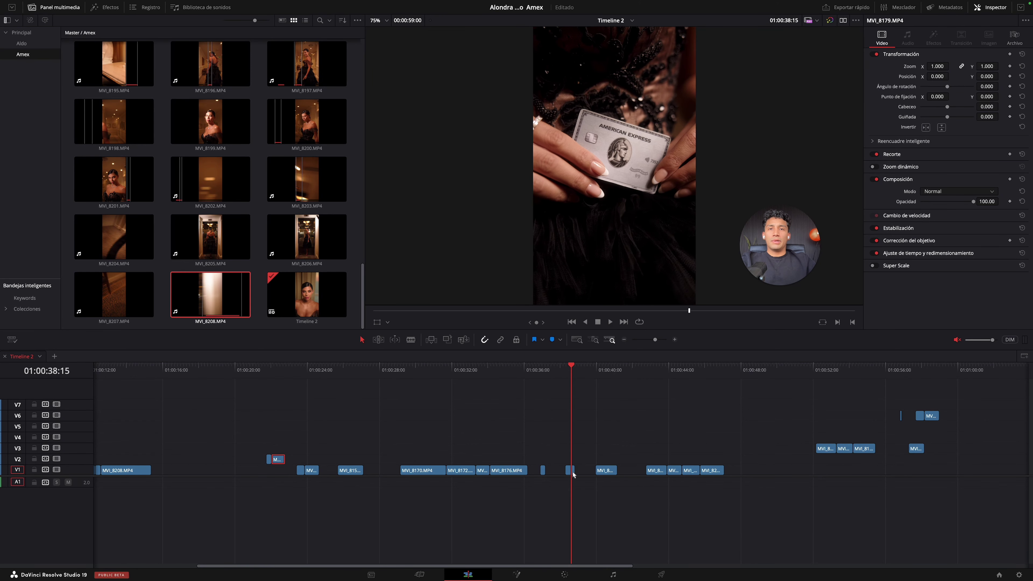
left_click_drag(570, 471, 283, 460)
Step: Play the hallway clips around 01:00:44:00 and place MVI_8200 after the MVI_8180 piece on V2
left_click_drag(596, 374, 680, 372)
key("space")
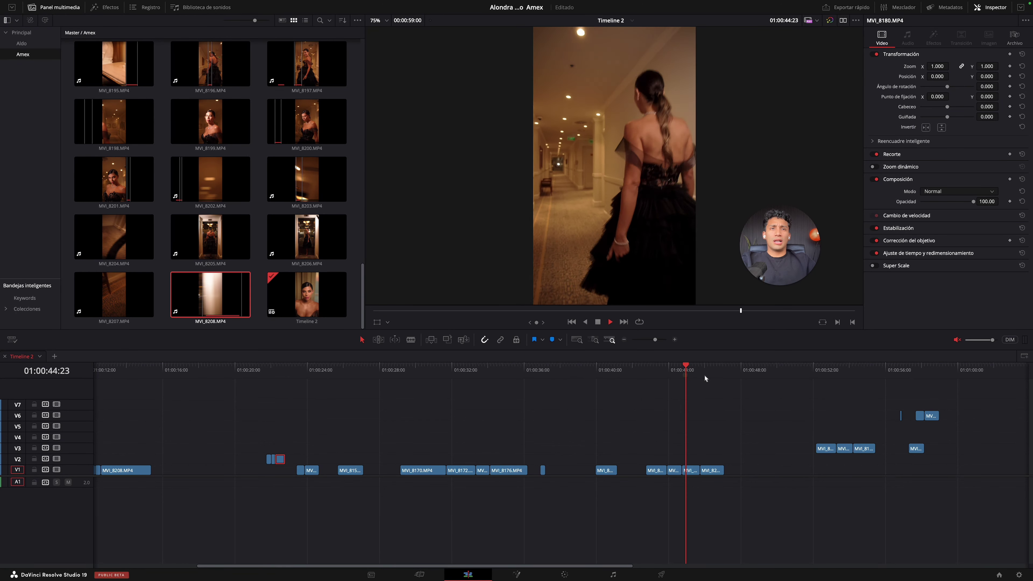
key("space")
left_click_drag(716, 473, 296, 461)
left_click(270, 385)
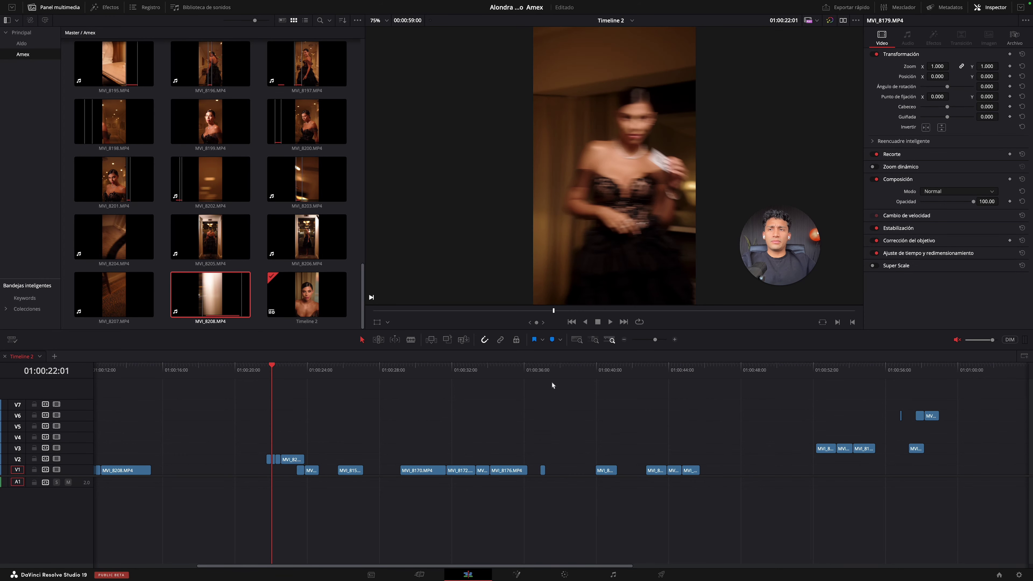
Step: Move the group MVI_8151, MVI_8179, MVI_8180 and MVI_8200 on V2 to start at about 01:00:19:05 and recheck its opening
left_click(674, 340)
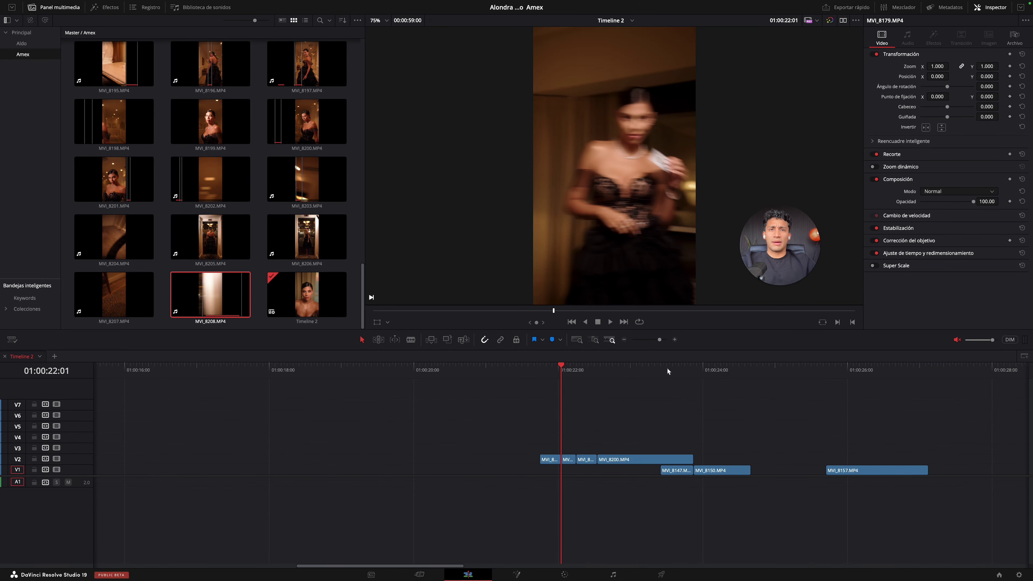
scroll(647, 431, "right", 2)
left_click_drag(629, 450, 480, 459)
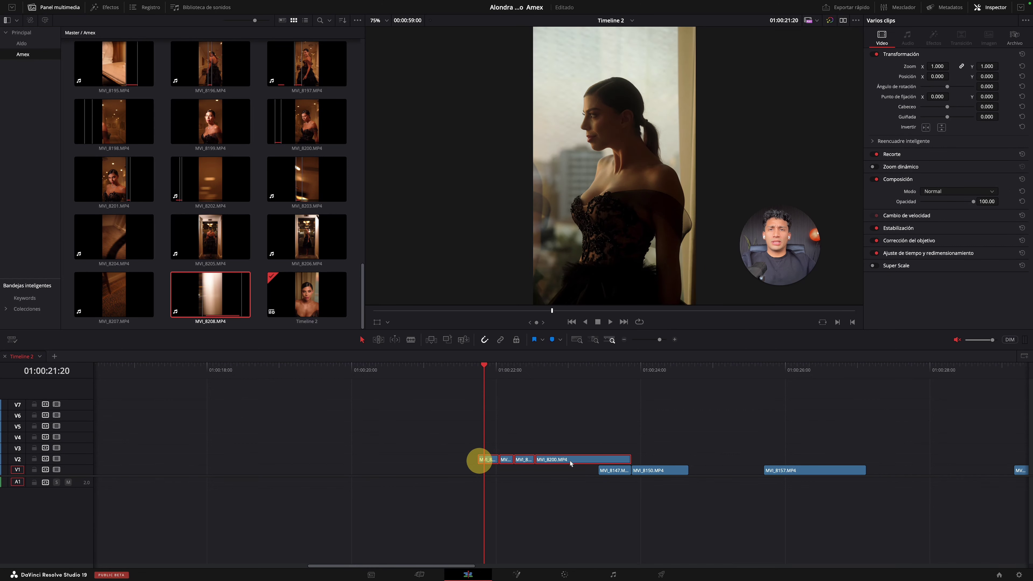
left_click_drag(567, 459, 383, 459)
left_click(288, 368)
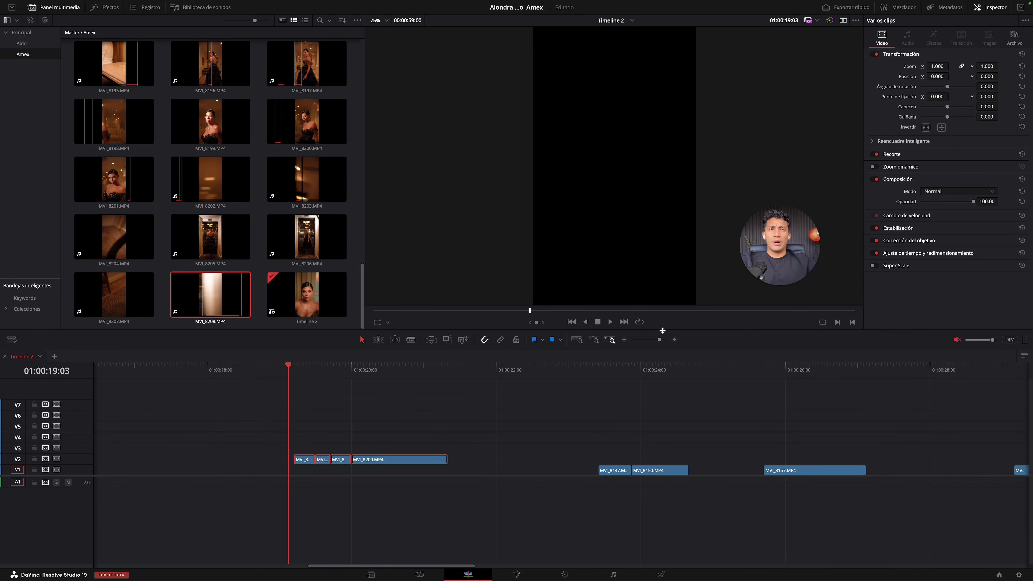
left_click(673, 341)
scroll(650, 399, "right", 2)
left_click(629, 404)
left_click(421, 375)
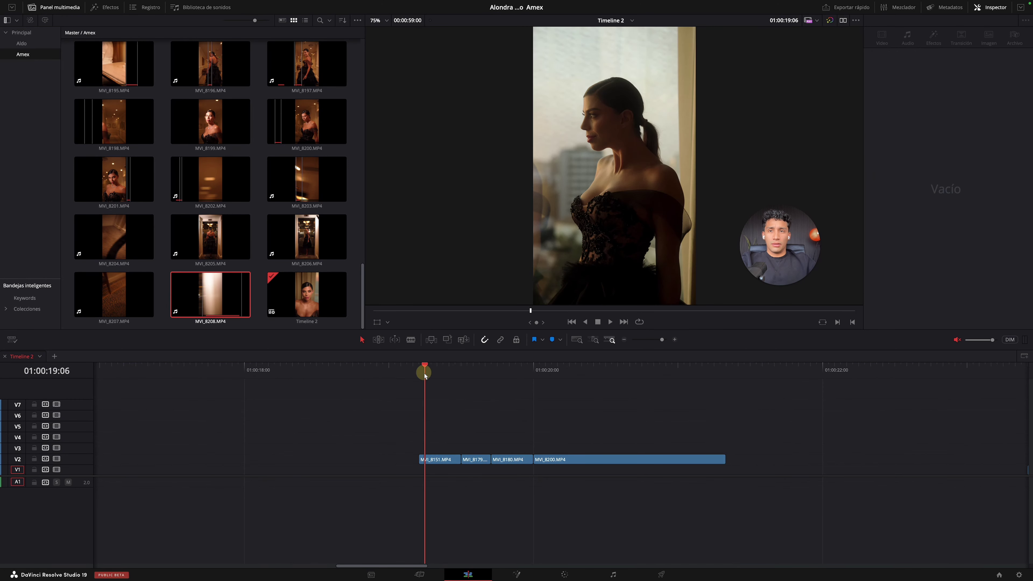
Step: Ripple-trim the end of MVI_8151 on V2 at 01:00:19:07 so it lasts two frames
key("Right")
key("Right")
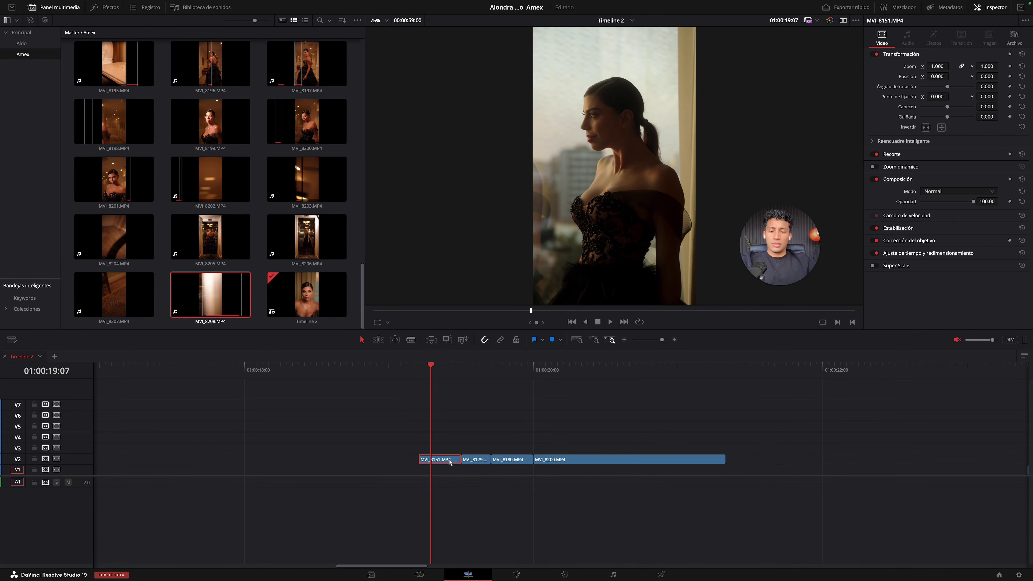
key("ctrl+shift+bracketright")
Step: Step through the frames of MVI_8179 on V2, cut it at 01:00:19:08 and delete the rest so one frame remains
key("Right")
key("Right")
key("Right")
key("Right")
key("Right")
key("Right")
key("Left")
key("Left")
key("Left")
key("Left")
key("Left")
key("Right")
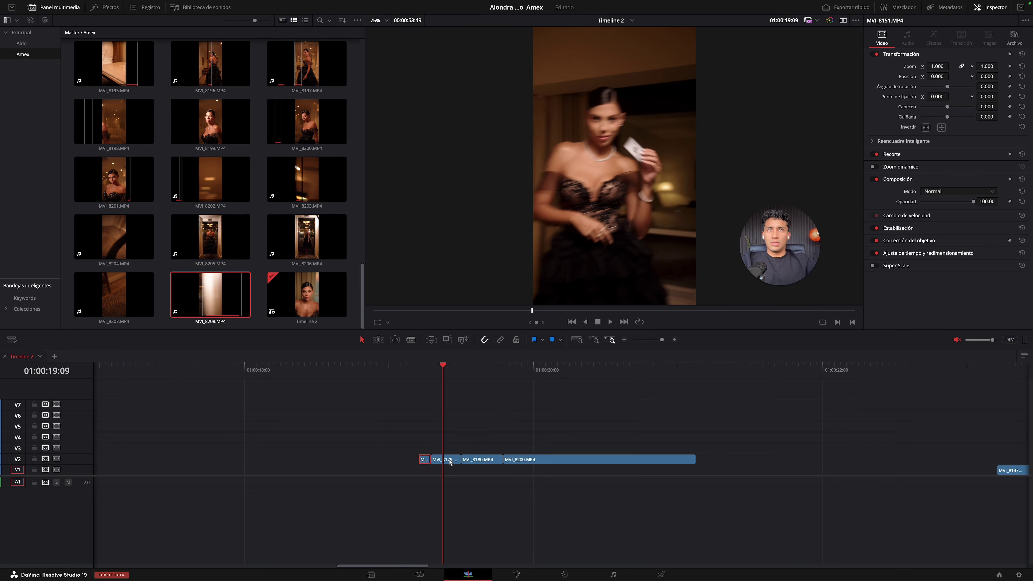
key("Left")
key("Left")
key("Right")
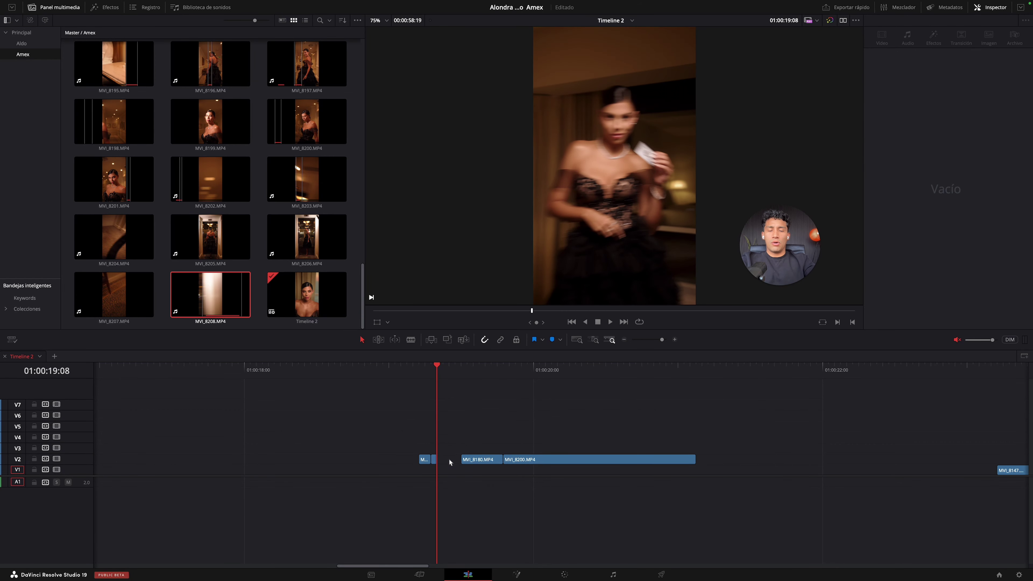
key("BackSpace")
Step: Place a second one-frame MVI_8179 piece behind the first and butt MVI_8180 up against it
left_click(434, 460)
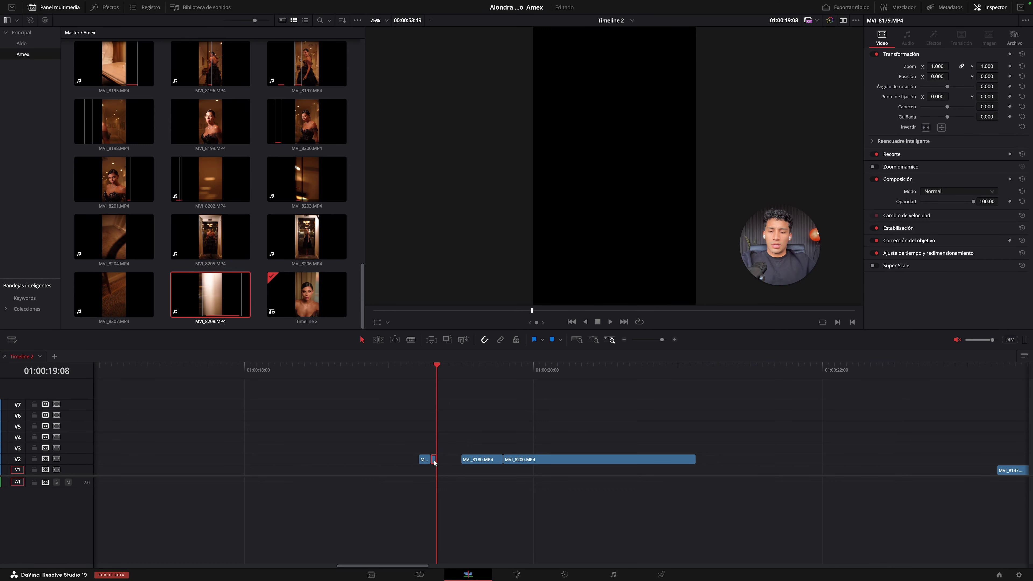
mouse_move(434, 462)
left_mouse_down()
mouse_move(459, 466)
mouse_move(451, 466)
left_mouse_up()
left_click(437, 469)
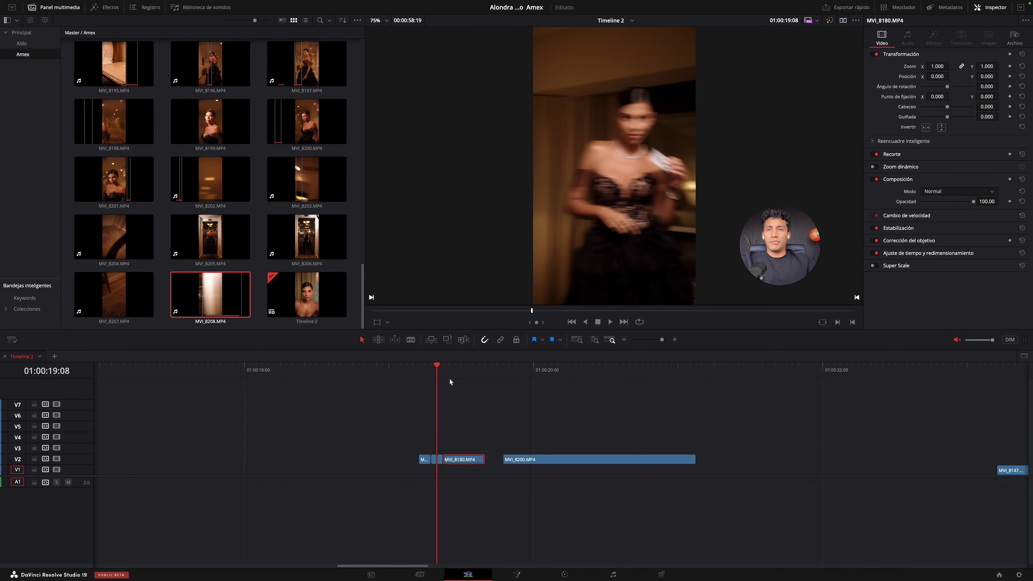
Step: Shorten MVI_8180 on V2 to end at 01:00:19:11 and move MVI_8200 directly behind it
key("Right")
key("Right")
key("Right")
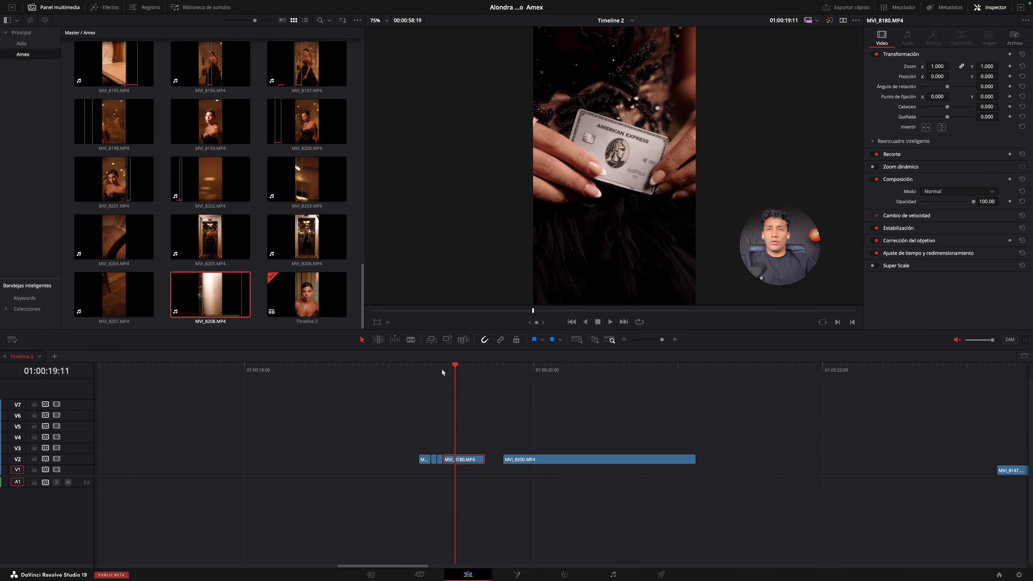
left_click_drag(484, 460, 460, 464)
left_click(495, 464)
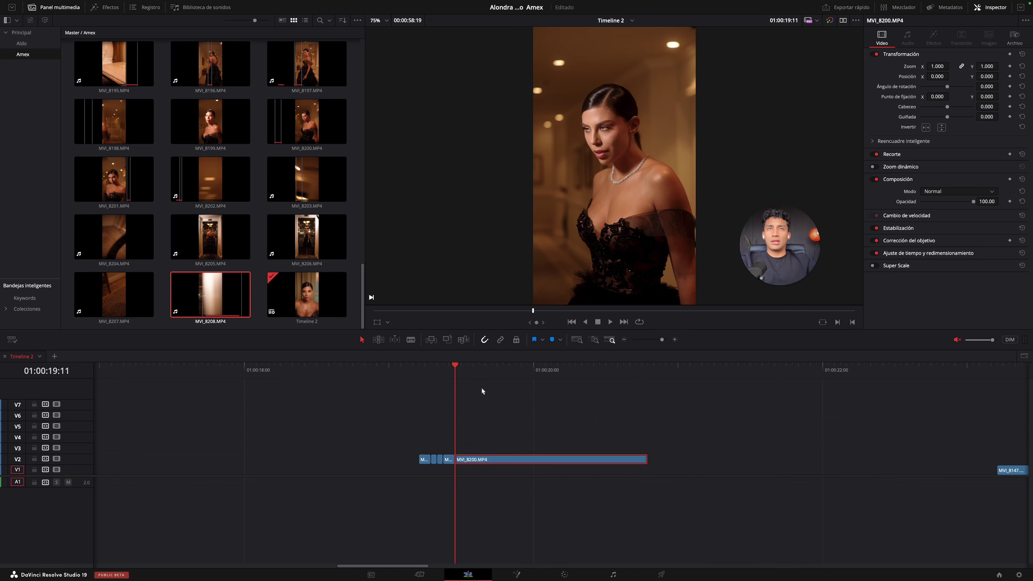
Step: Cut two single-frame pieces out of MVI_8200 around 01:00:20:00, delete the rest and close the gap after MVI_8180
left_click(529, 381)
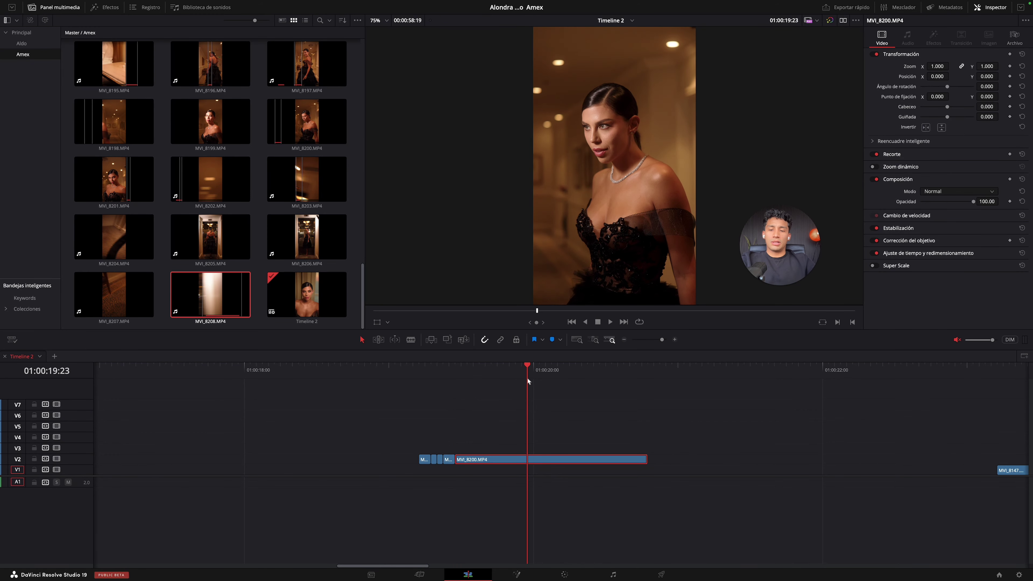
left_click(540, 459)
key("Right")
key("shift+[")
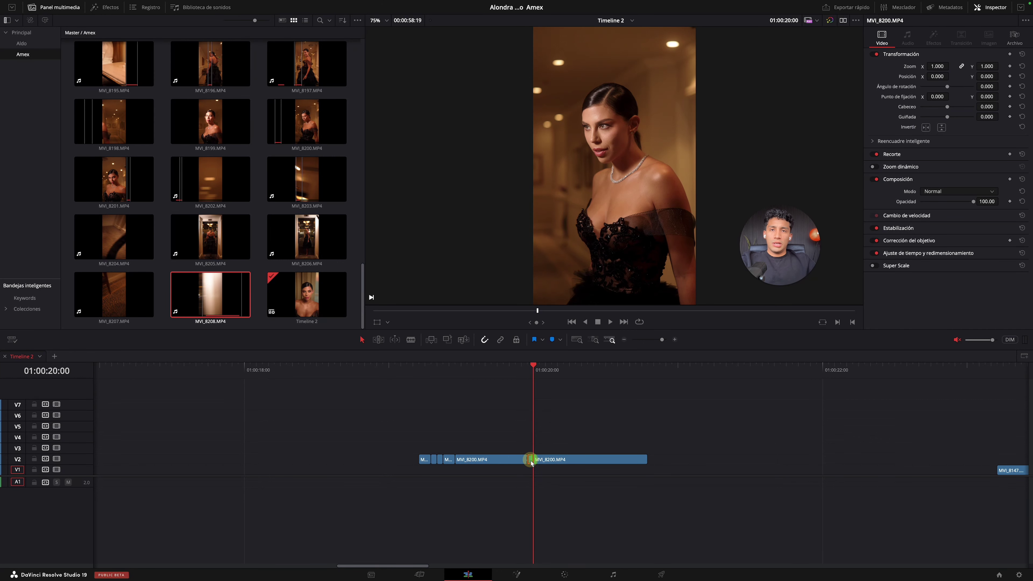
left_click(553, 461)
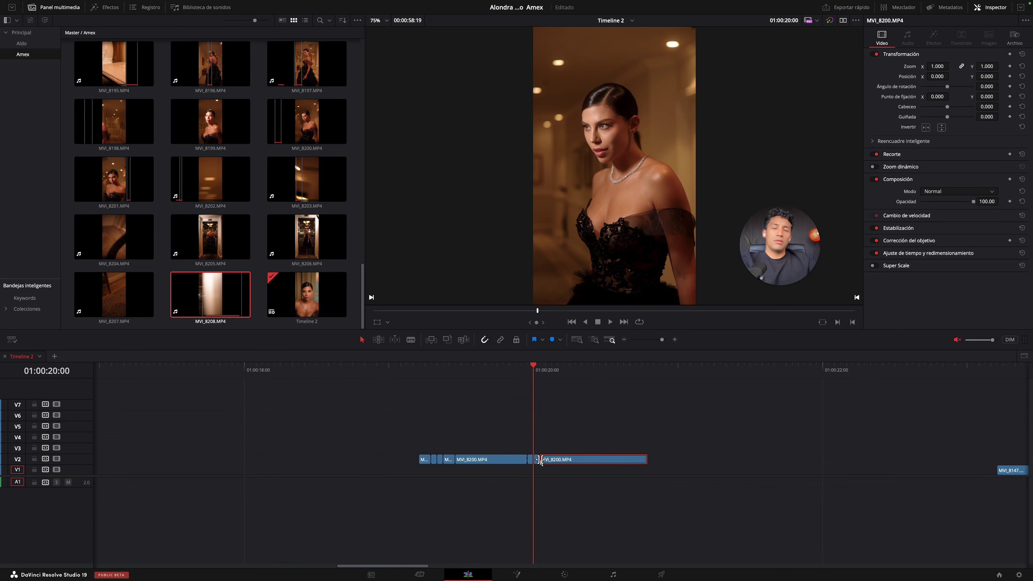
key("Delete")
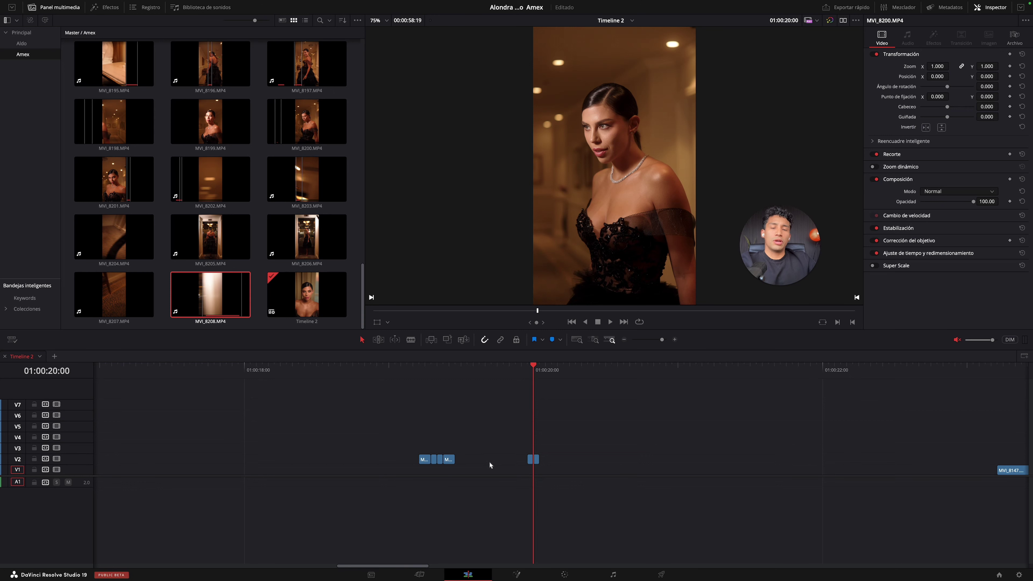
left_click(487, 463)
key("Delete")
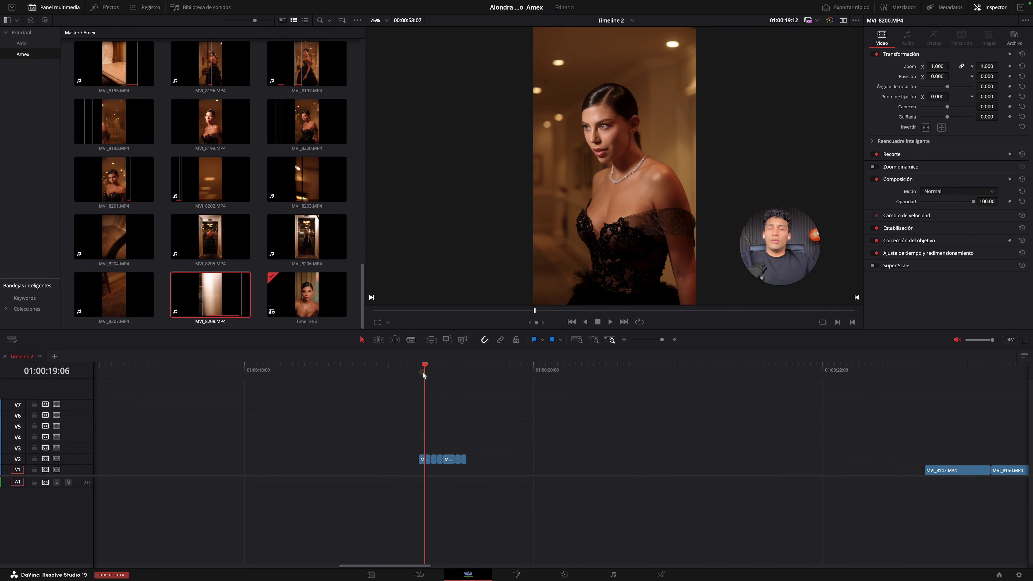
Step: Play the quick-cut fragments on V2 repeatedly from about 01:00:19:05 to check their rhythm
left_click(422, 373)
key("space")
left_click(420, 375)
left_click(420, 376)
left_click(420, 376)
left_click(421, 376)
left_click(420, 375)
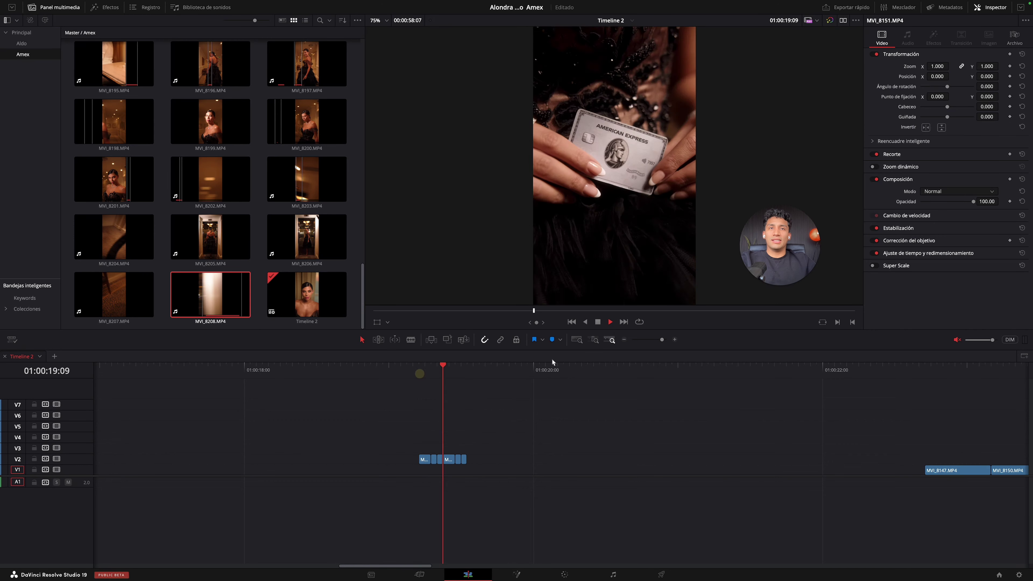
key("space")
Step: Move the fragment group on V2 to start right after MVI_8163, at about 01:00:04:08, and play the passage
left_click(624, 340)
left_click_drag(565, 446, 254, 459)
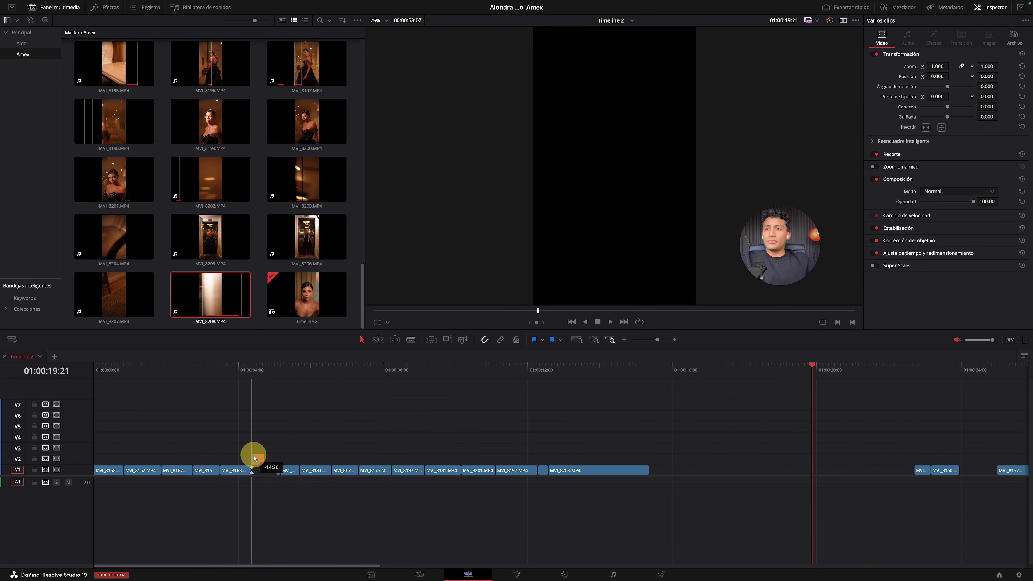
left_click(254, 369)
key("space")
left_click(248, 369)
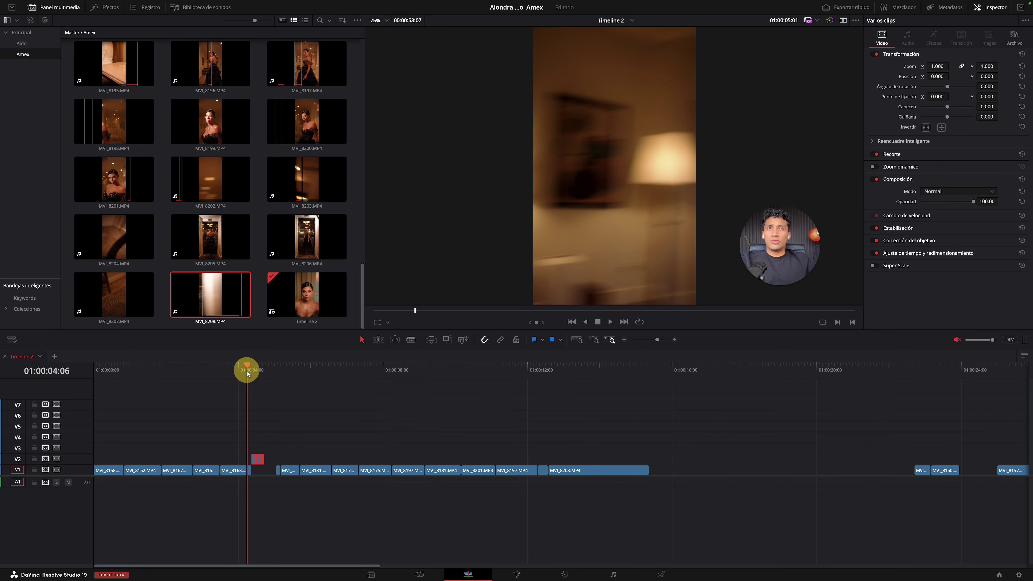
left_click(247, 373)
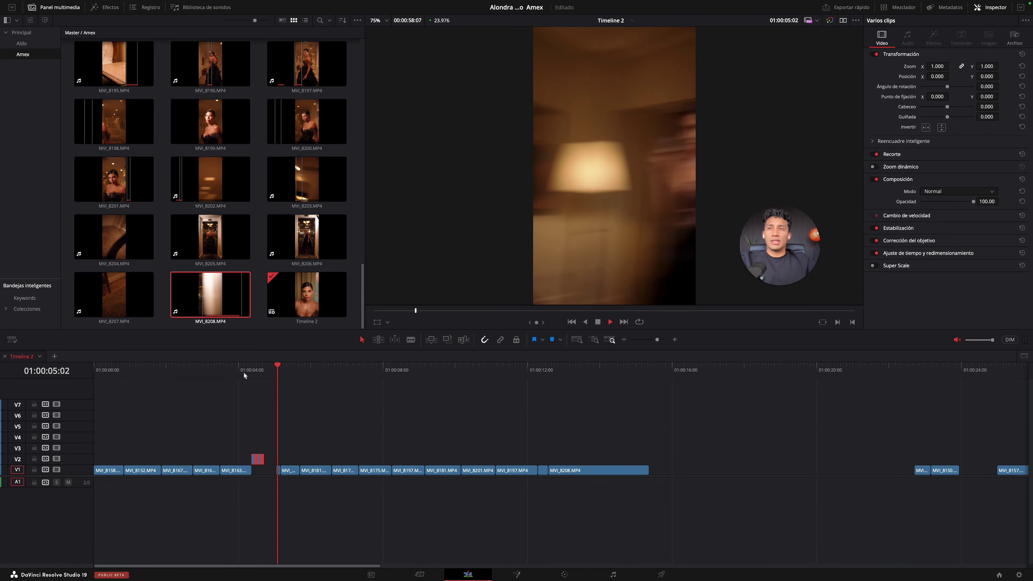
Step: Review the unused clips between about 01:00:24:00 and 01:00:44:08 for more quick-cut material
left_click(624, 340)
left_click(501, 378)
key("space")
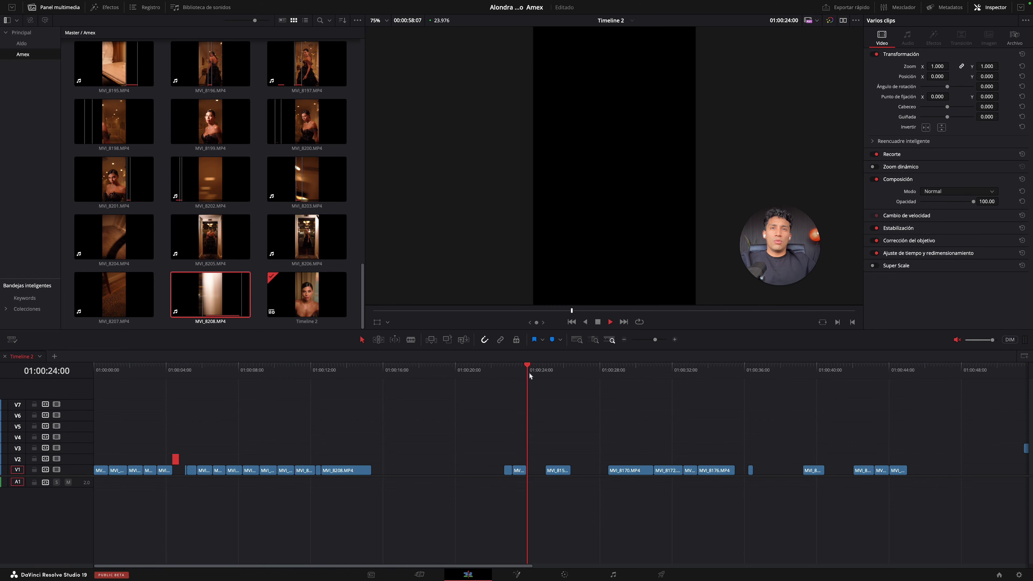
left_click(664, 371)
left_click(690, 371)
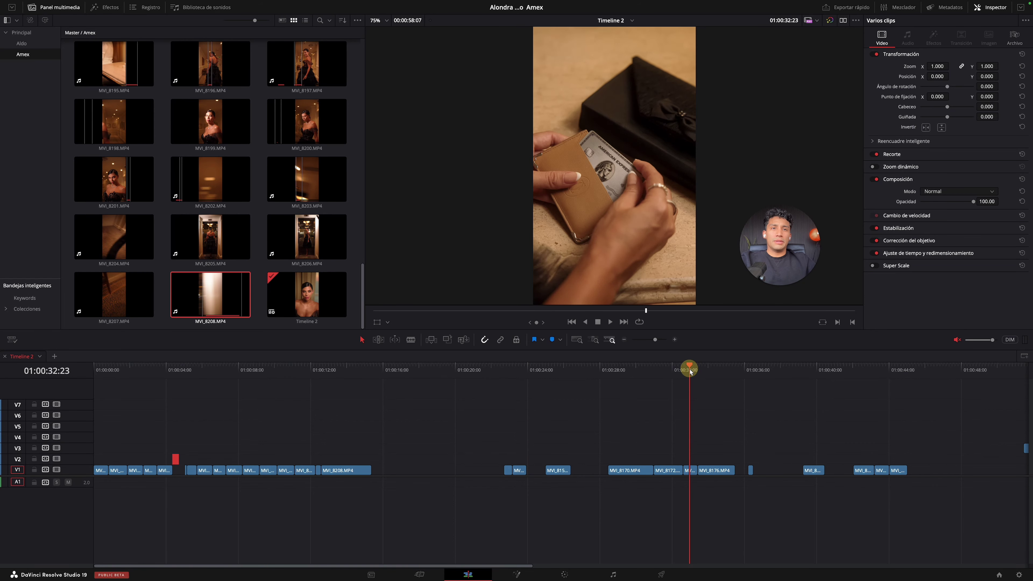
left_click(751, 371)
left_click(804, 369)
left_click(853, 370)
key("space")
left_click_drag(876, 375, 895, 372)
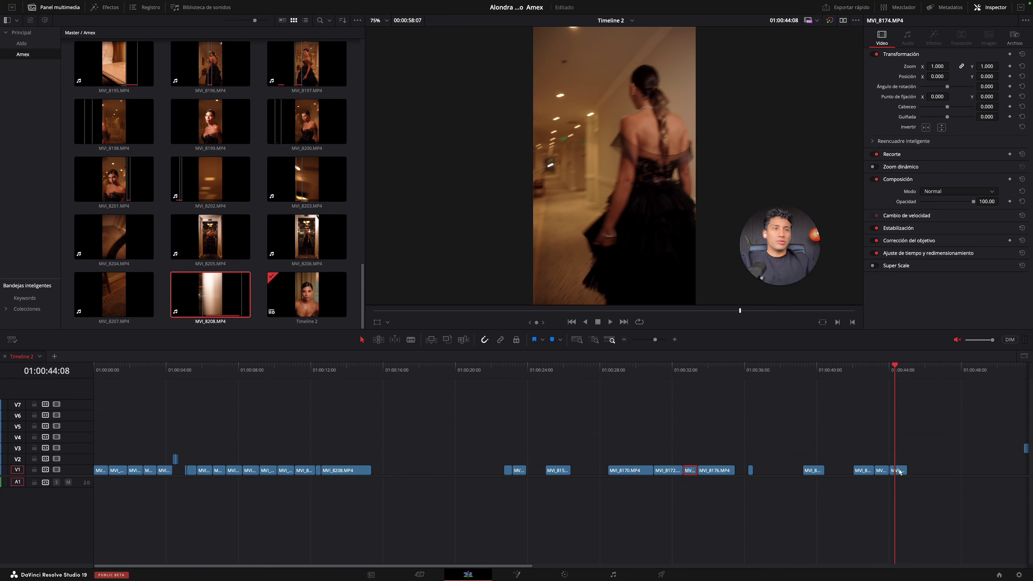
Step: Take short pieces of the hallway clip MVI_8196 and of MVI_8179 and place them together on V3 near the fragment group
left_click_drag(887, 472, 461, 438)
scroll(742, 427, "right", 3)
left_click(948, 368)
left_click_drag(953, 370, 979, 374)
scroll(914, 458, "right", 2)
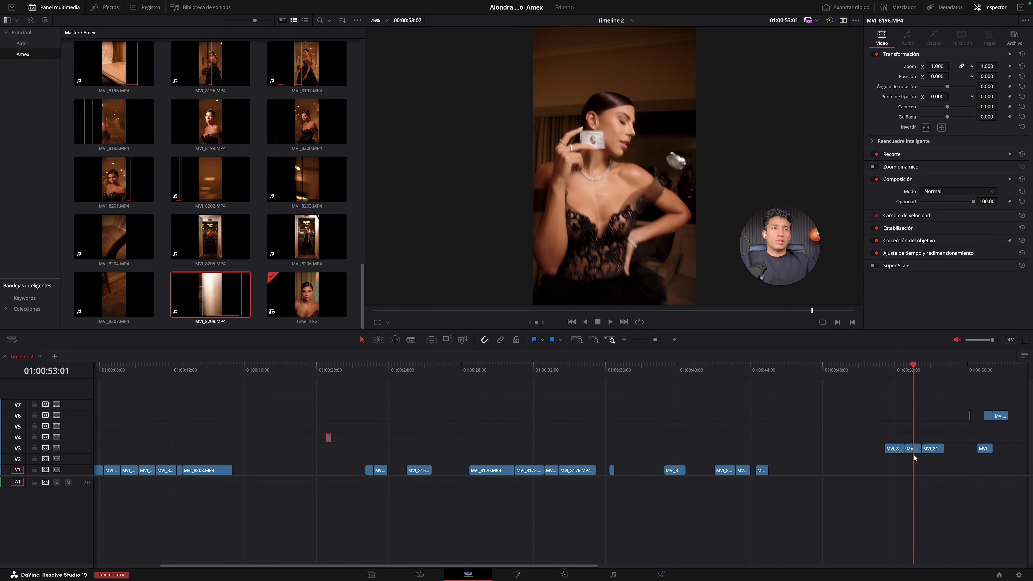
left_click_drag(911, 453, 184, 453)
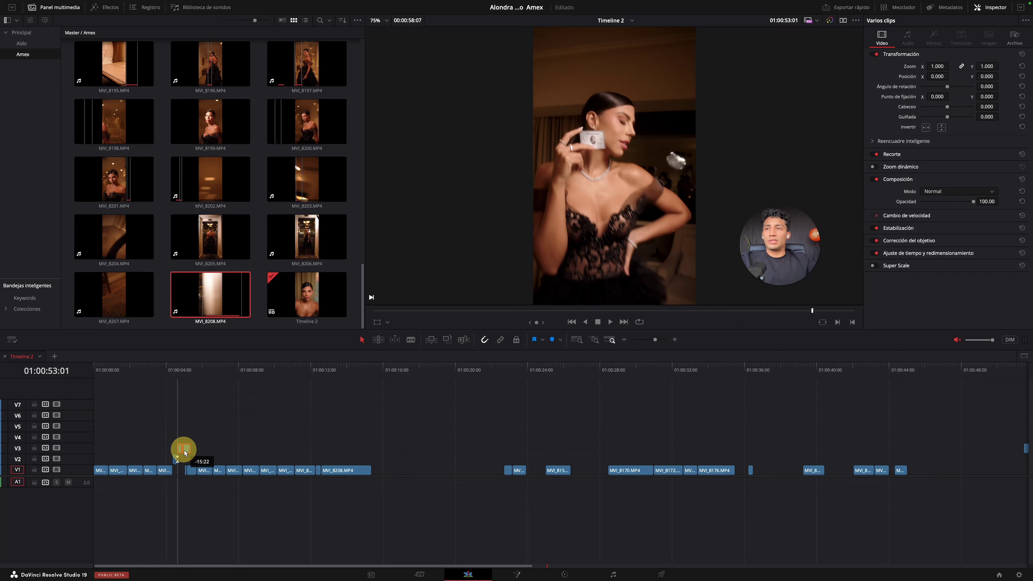
Step: Shift the MVI_8196 and MVI_8179 pieces on V3 to start right after the last fragment, at 01:00:04:17
left_click(175, 379)
left_click(676, 340)
left_click(676, 340)
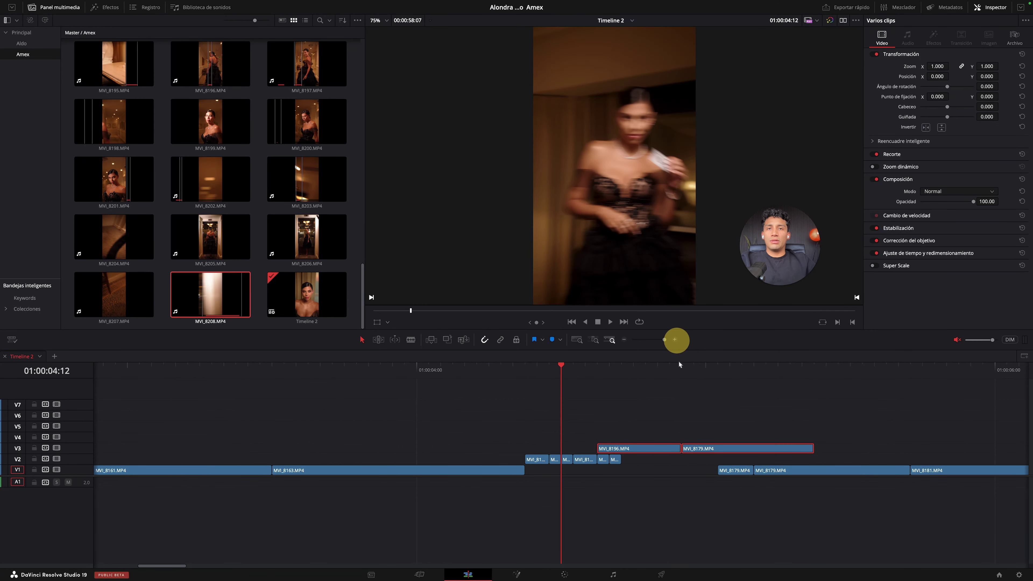
left_click_drag(659, 449, 685, 452)
left_click(623, 373)
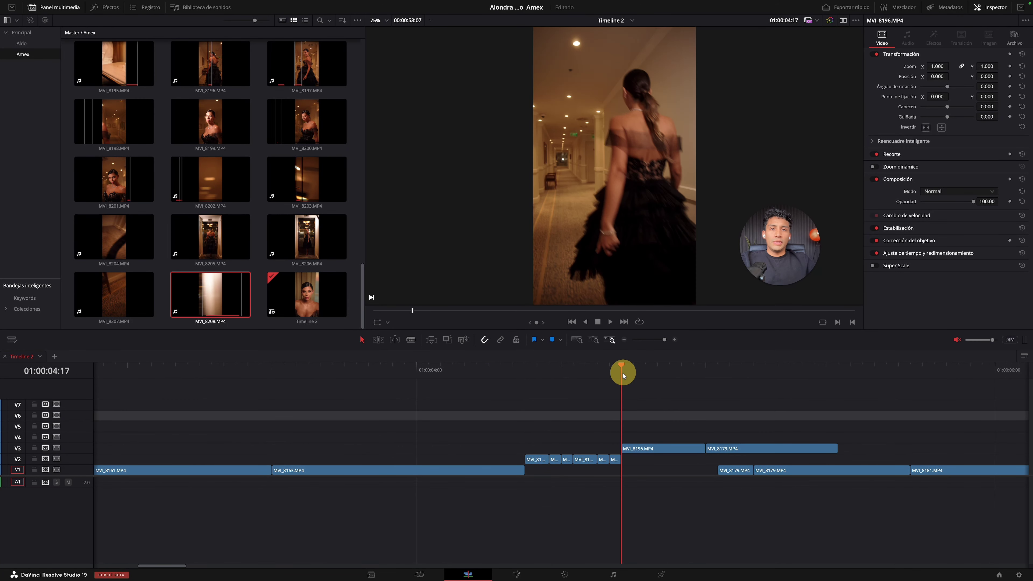
Step: Cut MVI_8196 on V3 down to its first two frames and move MVI_8179 directly behind it at 01:00:04:19
key("Right")
key("Right")
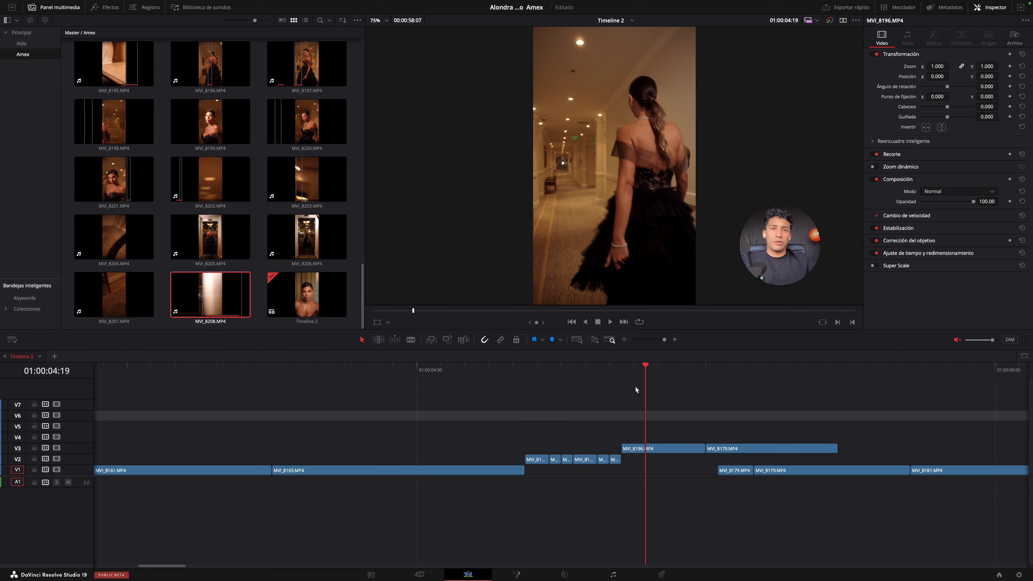
left_click(679, 450)
key("Delete")
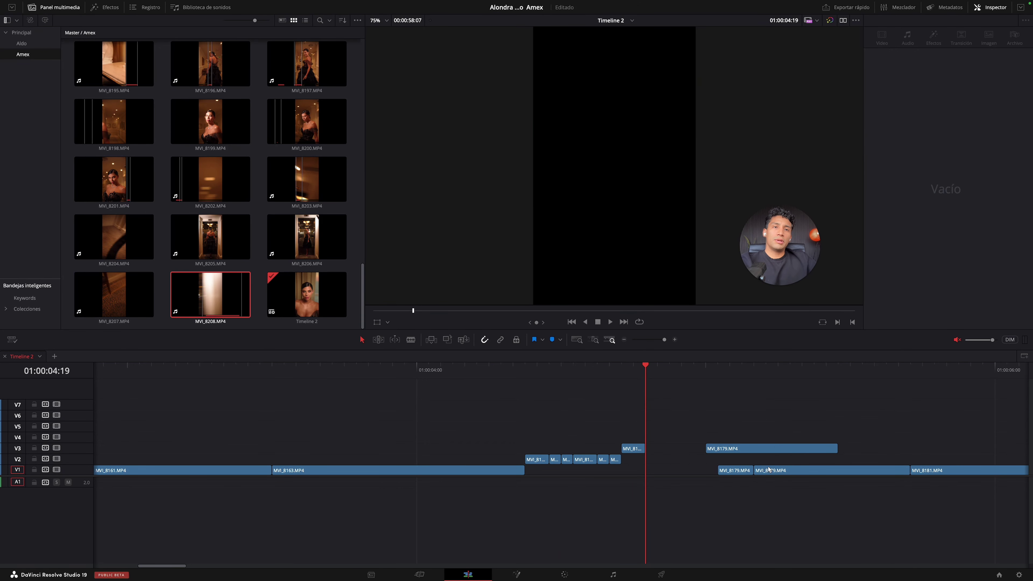
left_click_drag(714, 456, 673, 455)
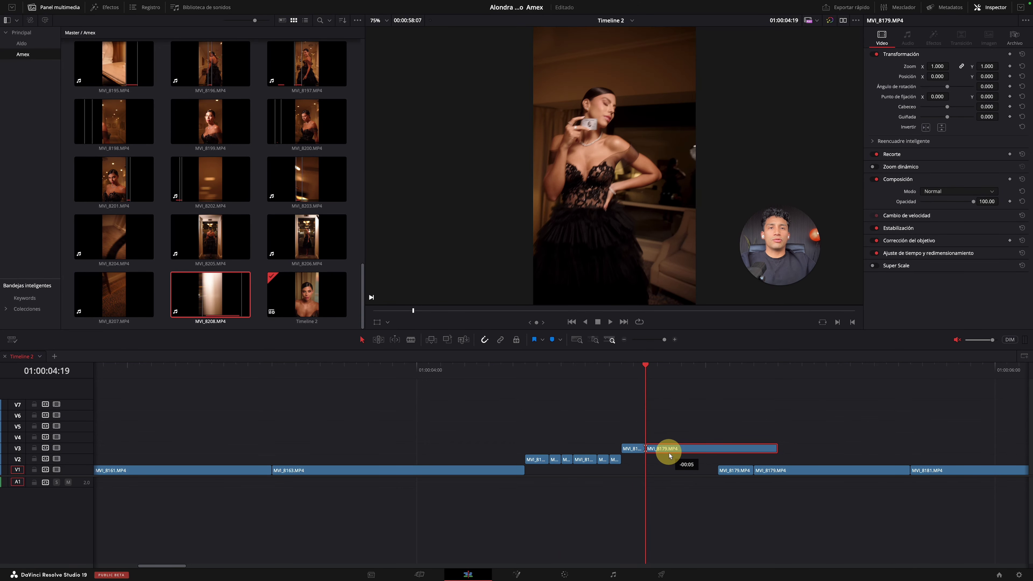
Step: Cut two single-frame pieces from MVI_8179 at 01:00:04:23, delete the remainder and close them up behind MVI_8196
left_click_drag(694, 364, 698, 362)
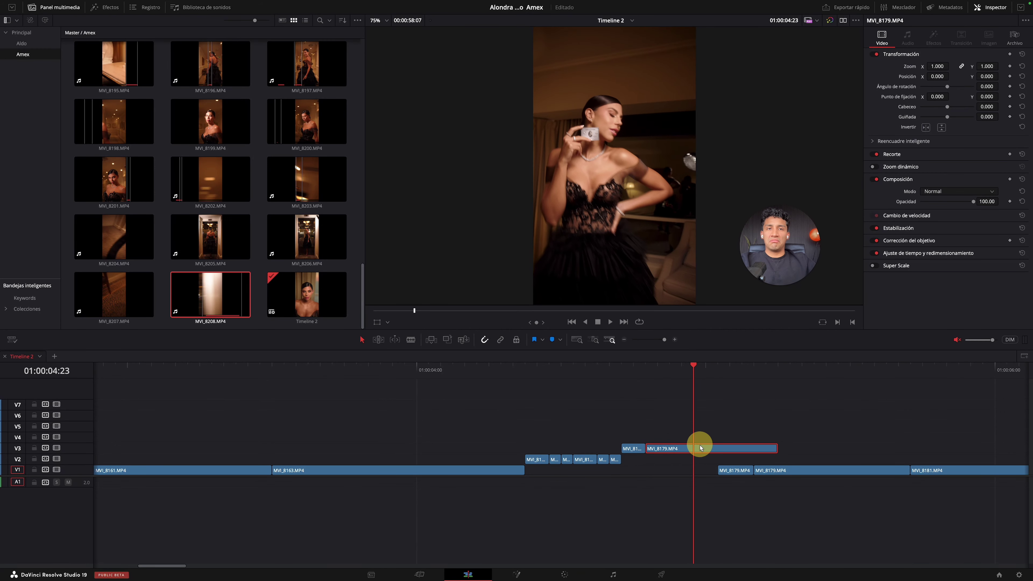
key("Right")
key("ctrl+b")
left_click(737, 449)
key("Delete")
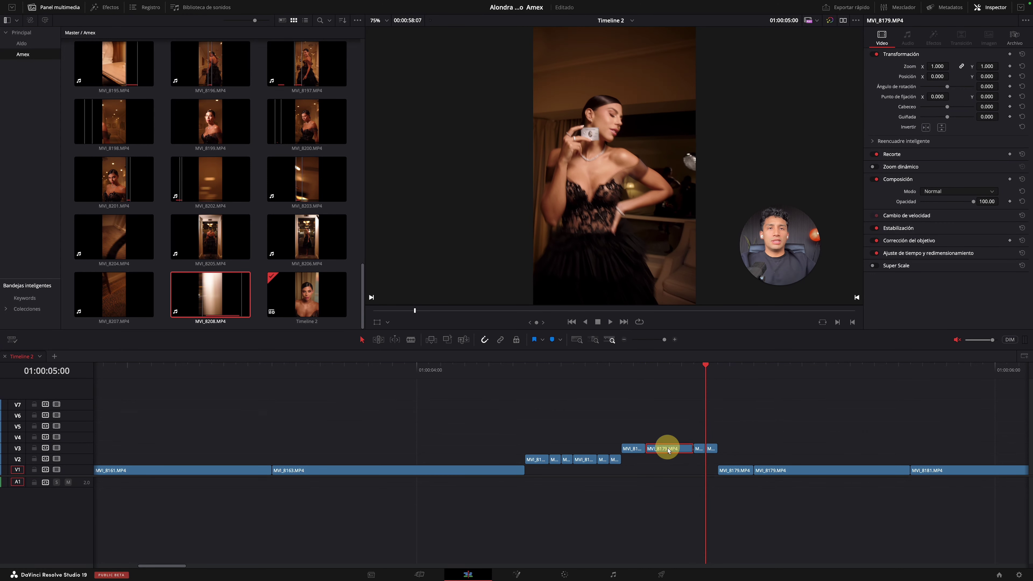
left_click_drag(741, 453, 629, 459)
Step: Move all quick-cut fragments down to V1 after MVI_8163, delete the gap before MVI_8179, and play the transition
mouse_move(483, 443)
left_mouse_down()
mouse_move(686, 465)
mouse_move(662, 473)
left_mouse_up()
left_click(499, 367)
key("space")
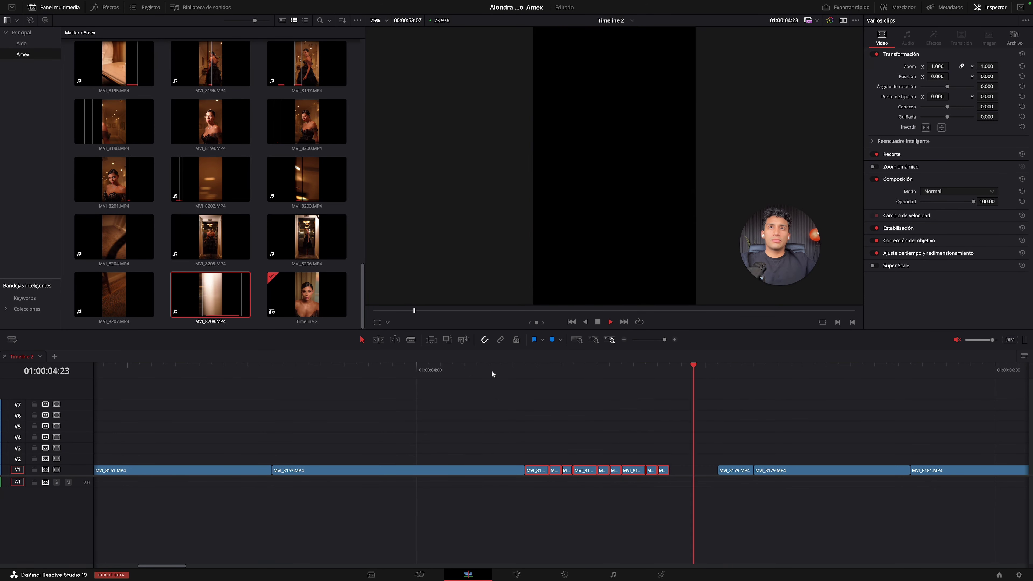
left_click(689, 471)
key("Delete")
left_click(523, 373)
left_click(458, 377)
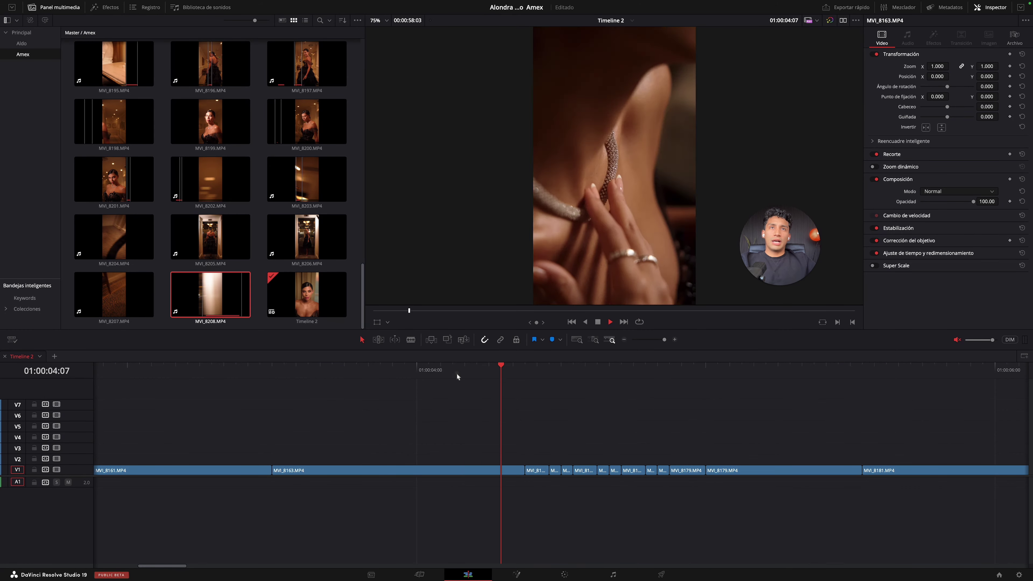
left_click(457, 377)
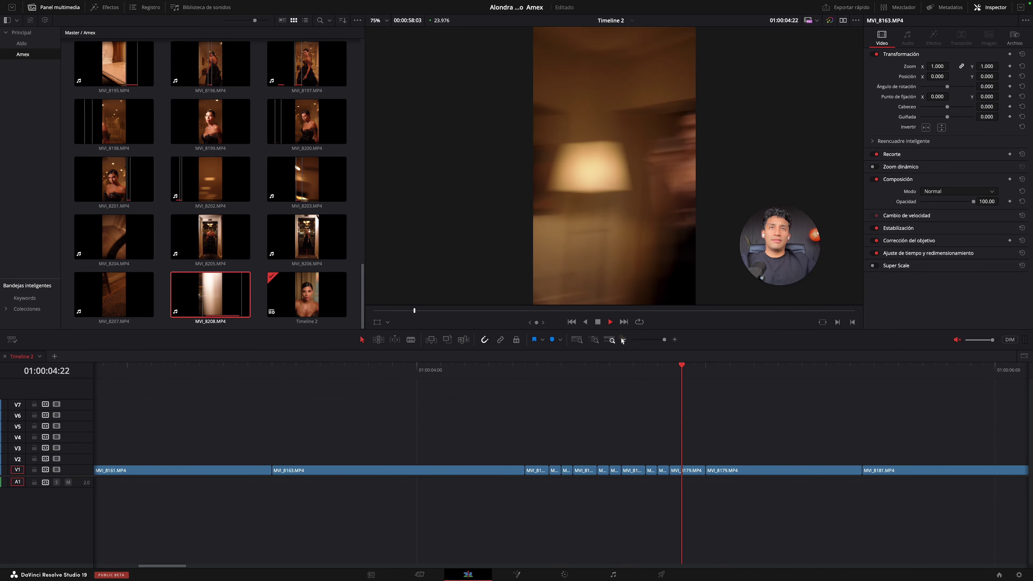
left_click(624, 339)
left_click(260, 375)
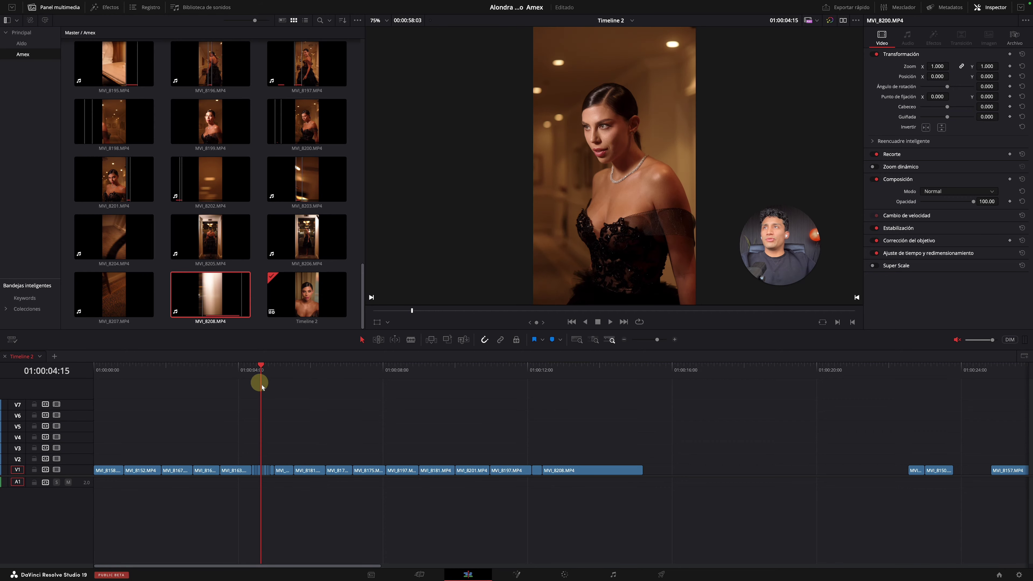
Step: Add an adjustment clip on V2 spanning the quick-cut fragments between MVI_8163 and the longer MVI_8179 clip, and select it
left_click(94, 9)
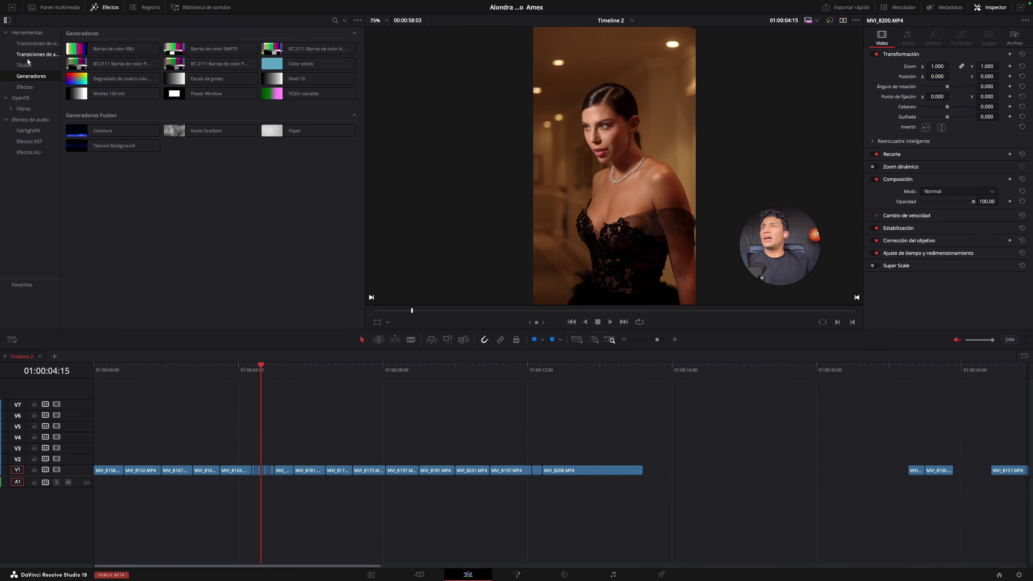
left_click(36, 86)
left_click_drag(107, 48, 271, 451)
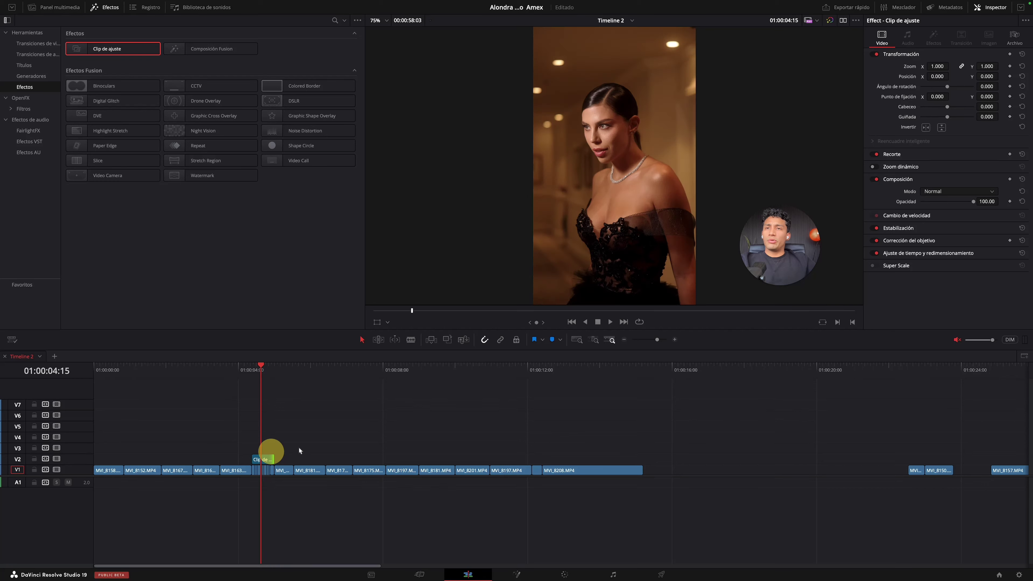
left_click(675, 340)
left_click(674, 339)
left_click(580, 460)
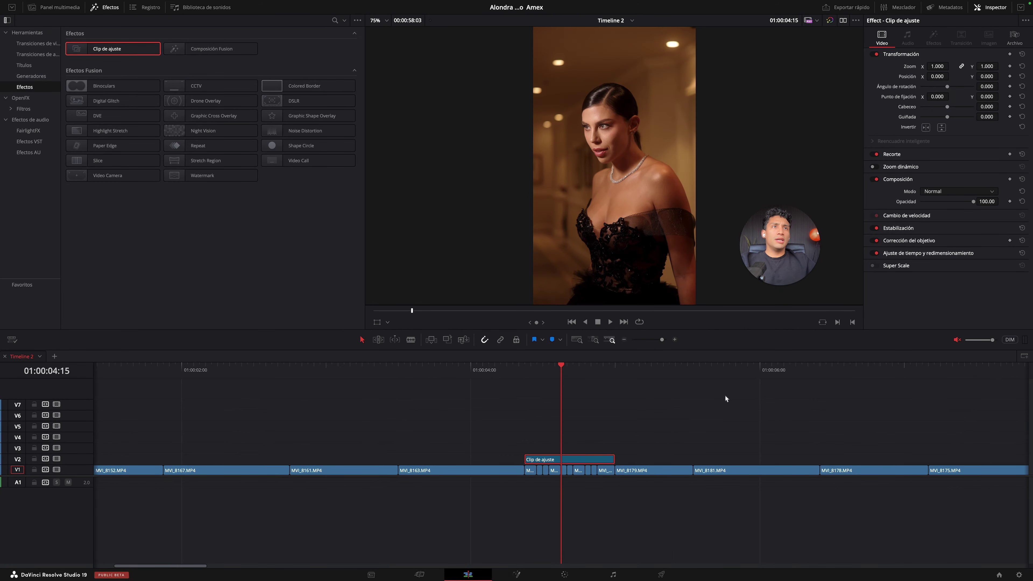
Step: Turn on dynamic zoom for the adjustment clip over the quick-cut fragments and play the transition
left_click(873, 167)
key("space")
left_click(525, 369)
left_click(539, 365)
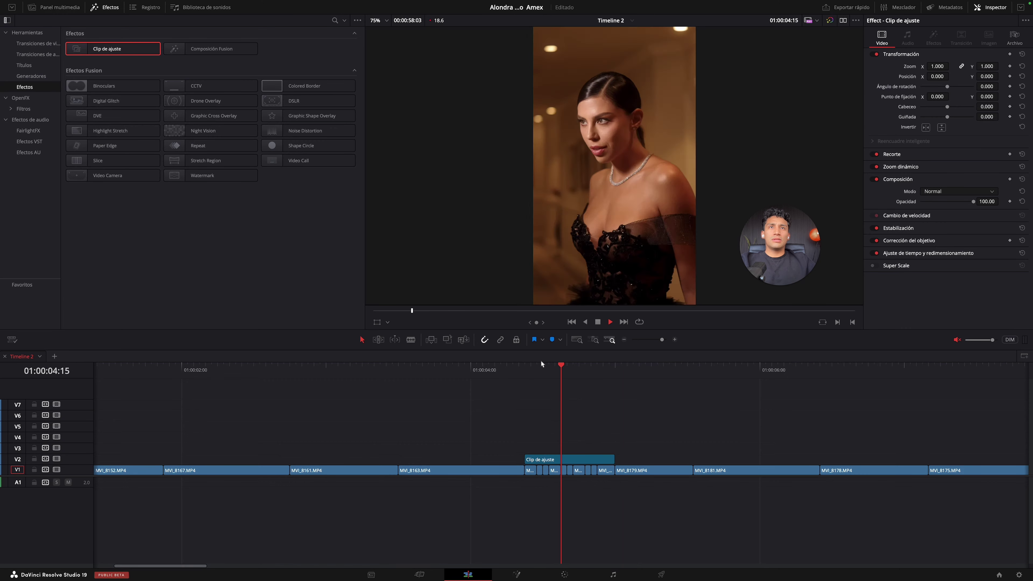
left_click(457, 372)
key("space")
left_click(456, 372)
key("space")
Step: Reveal the adjustment clip's dynamic zoom settings and replay the quick-cut transition
left_click(557, 461)
left_click(906, 166)
key("space")
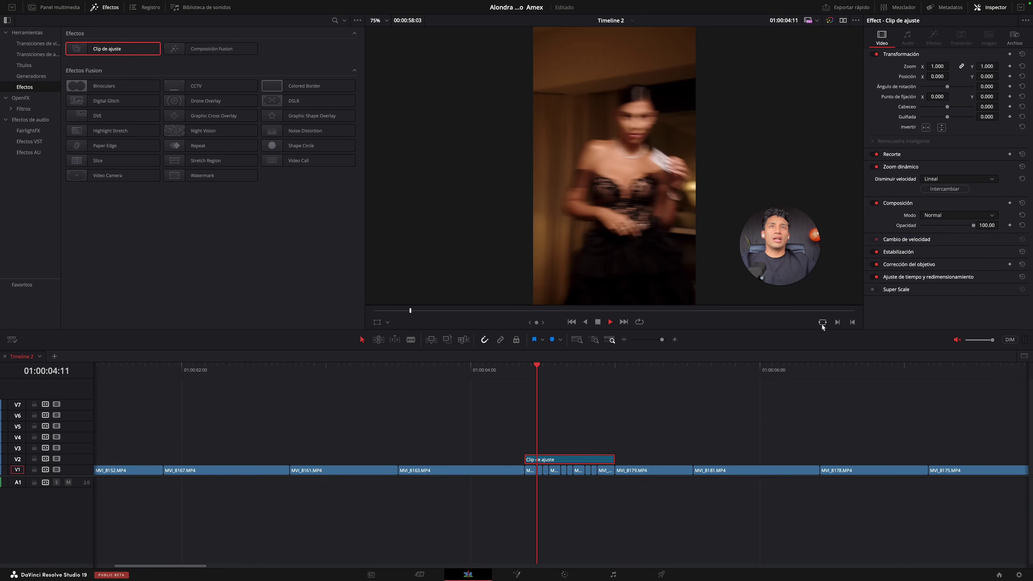
left_click(524, 372)
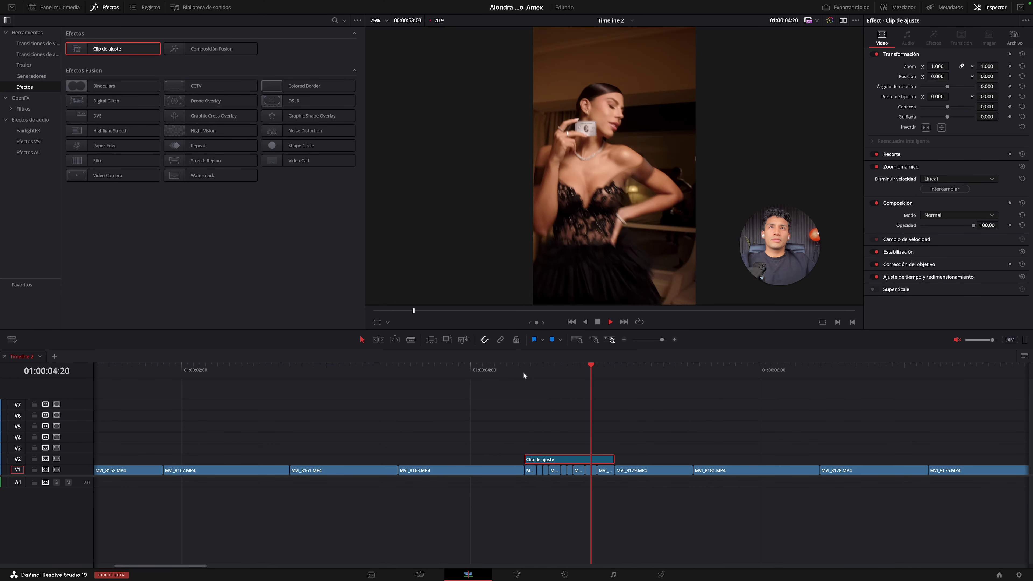
left_click(512, 371)
left_click(532, 369)
key("space")
Step: Search the effects for "dese", apply the focal distance blur (Desenfoque de distancia focal) to the adjustment clip, and play the transition
left_click(334, 22)
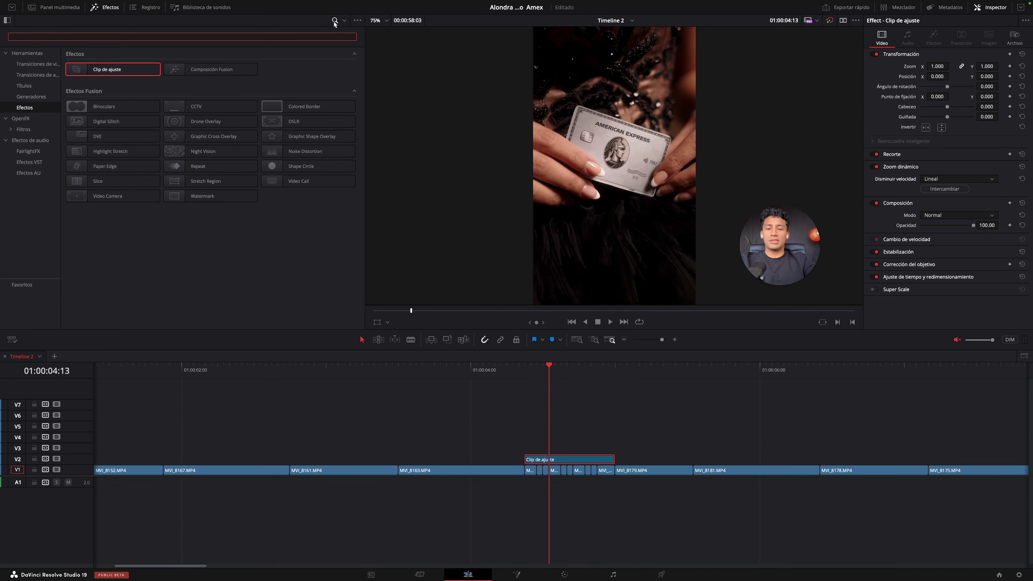
type("dese")
left_click(21, 118)
left_click_drag(113, 106, 560, 461)
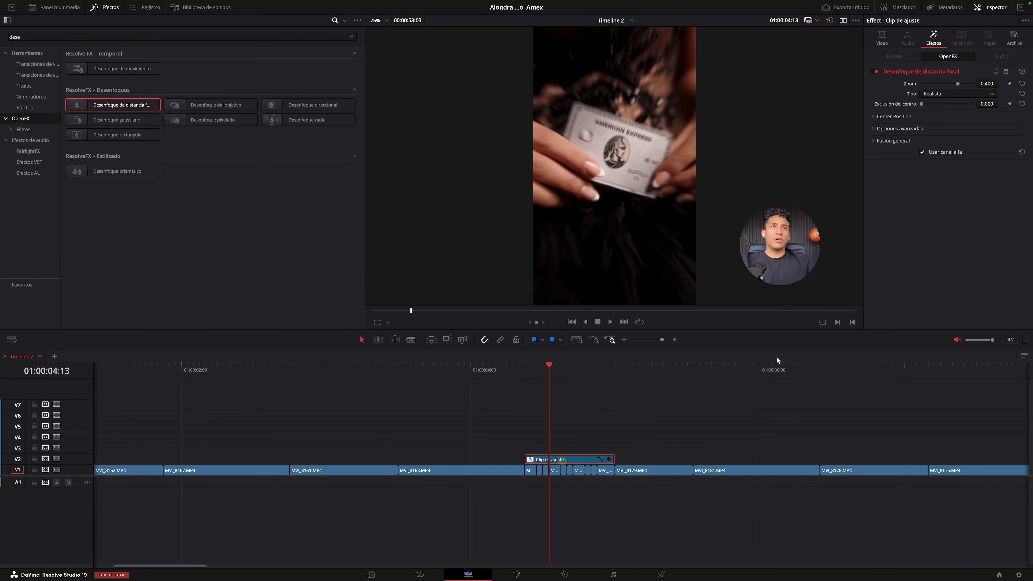
key("space")
left_click(485, 372)
left_click(500, 368)
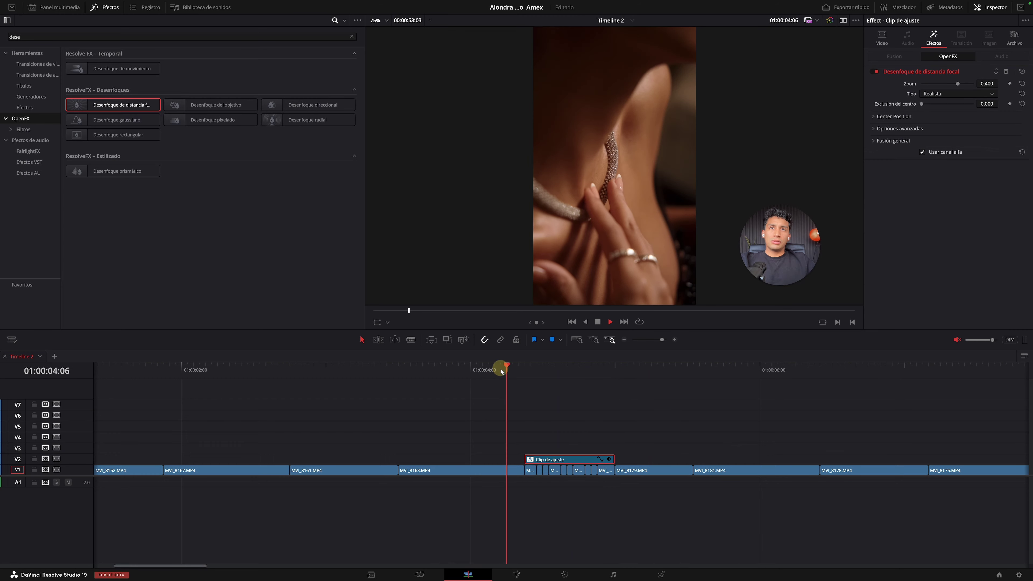
left_click(500, 369)
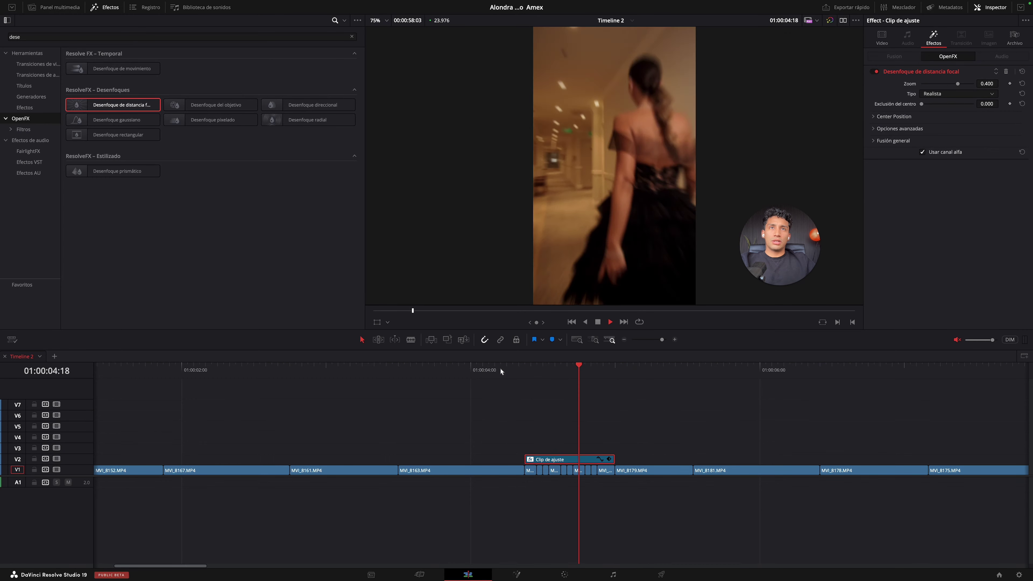
left_click(499, 368)
key("space")
Step: Trim the adjustment clip's end back to the start of the last quick-cut fragment and replay the transition
left_click_drag(614, 459, 597, 459)
key("space")
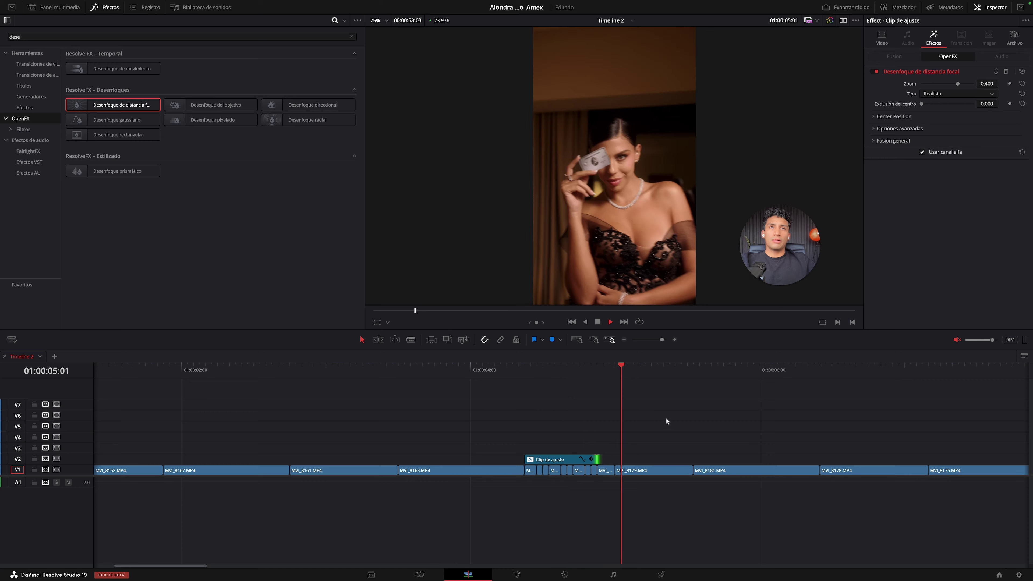
left_click(521, 369)
key("space")
Step: Play from the beginning, trim MVI_8158 to end at 01:00:00:18, shorten MVI_8152's end, and close up MVI_8152 and MVI_8167 behind it
left_click_drag(647, 341, 661, 336)
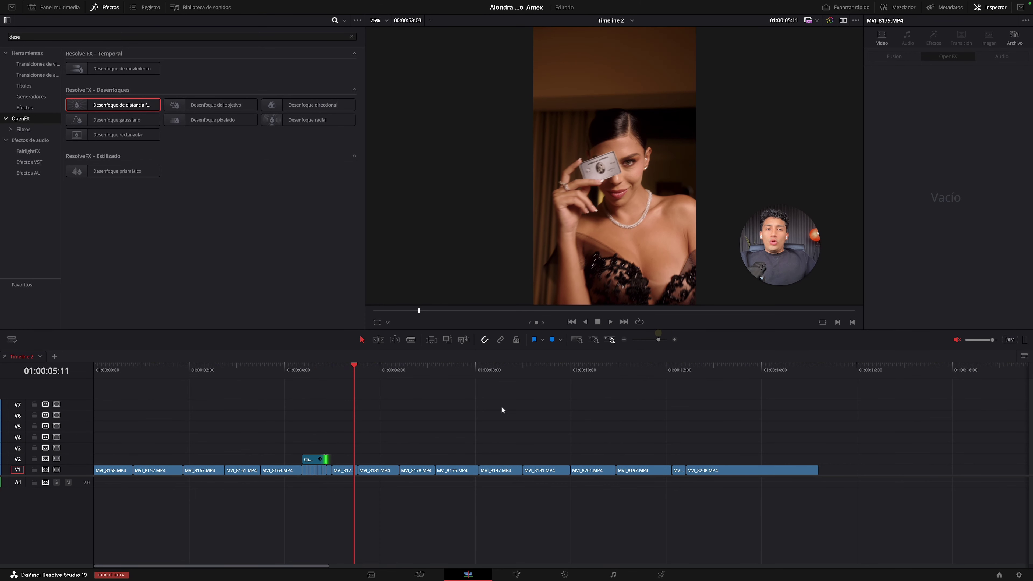
left_click_drag(342, 376, 5, 387)
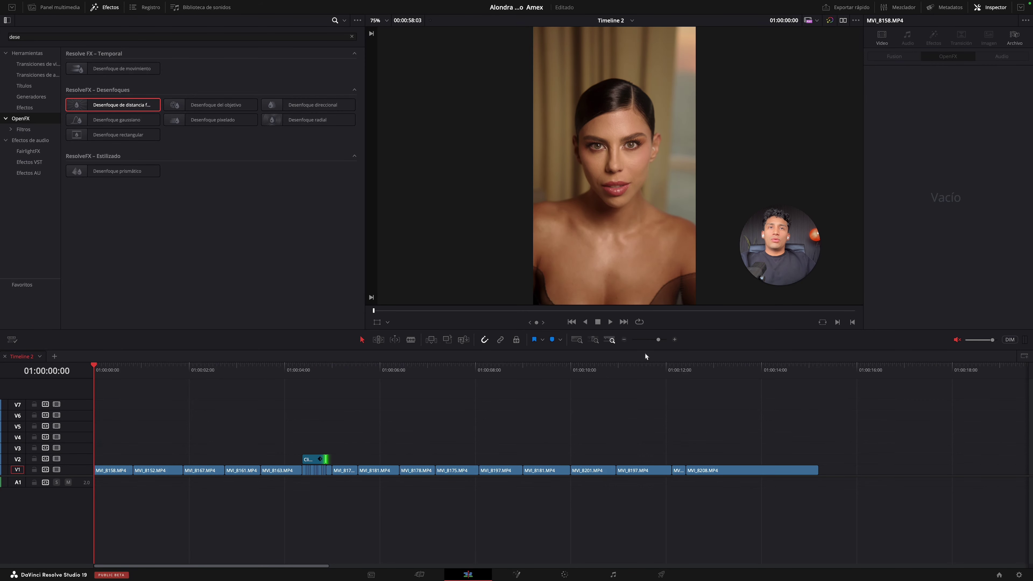
left_click_drag(660, 339, 660, 342)
key("space")
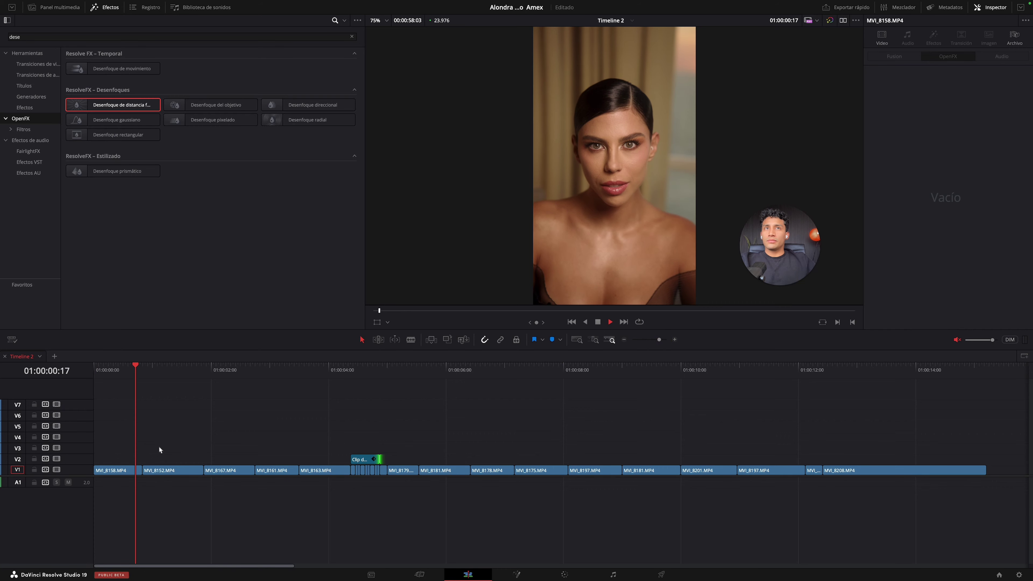
key("space")
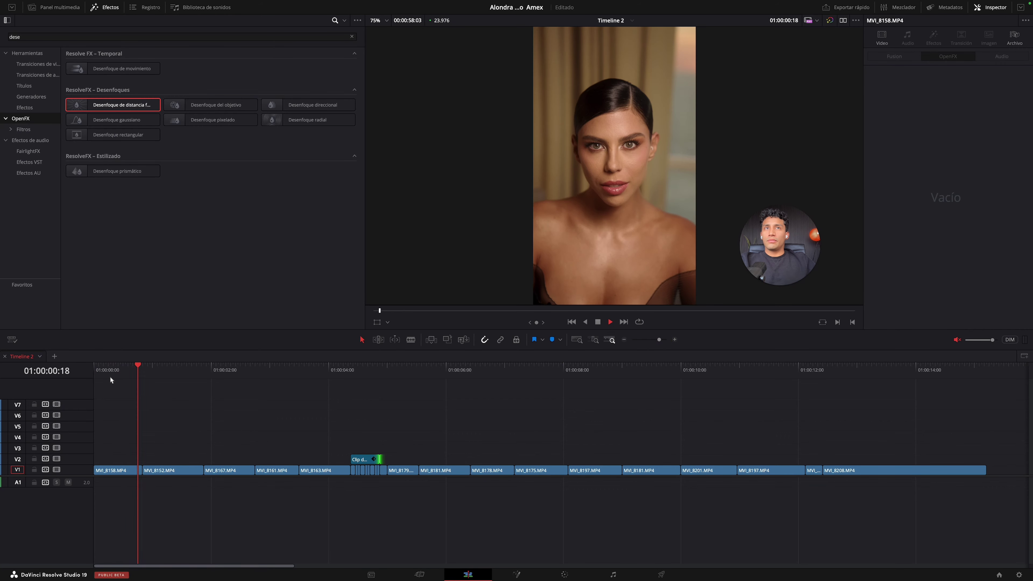
left_click(111, 371)
left_click_drag(150, 468, 147, 468)
left_click_drag(223, 473, 216, 473)
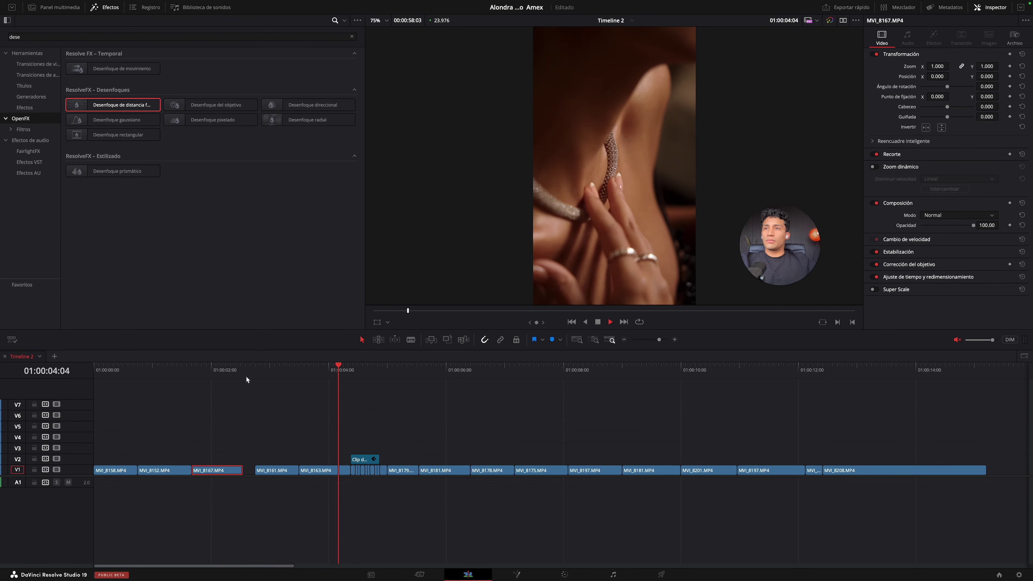
Step: Shorten MVI_8167, close up MVI_8161, MVI_8163 and all following clips including the adjustment clip, and play the tightened edit
key("Home")
left_click_drag(275, 473, 254, 473)
left_click_drag(323, 472, 307, 473)
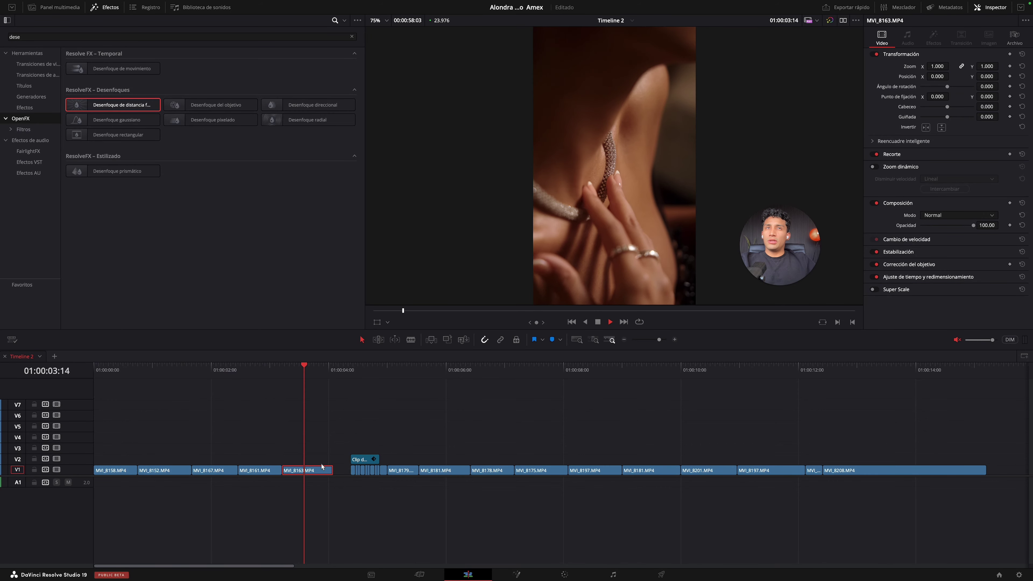
left_click_drag(337, 433, 885, 478)
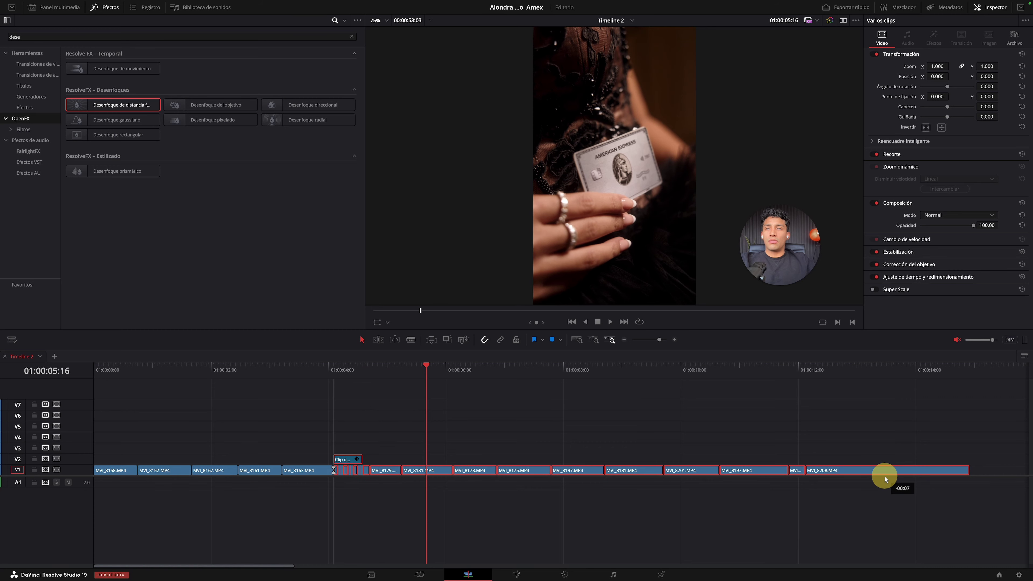
key("slash")
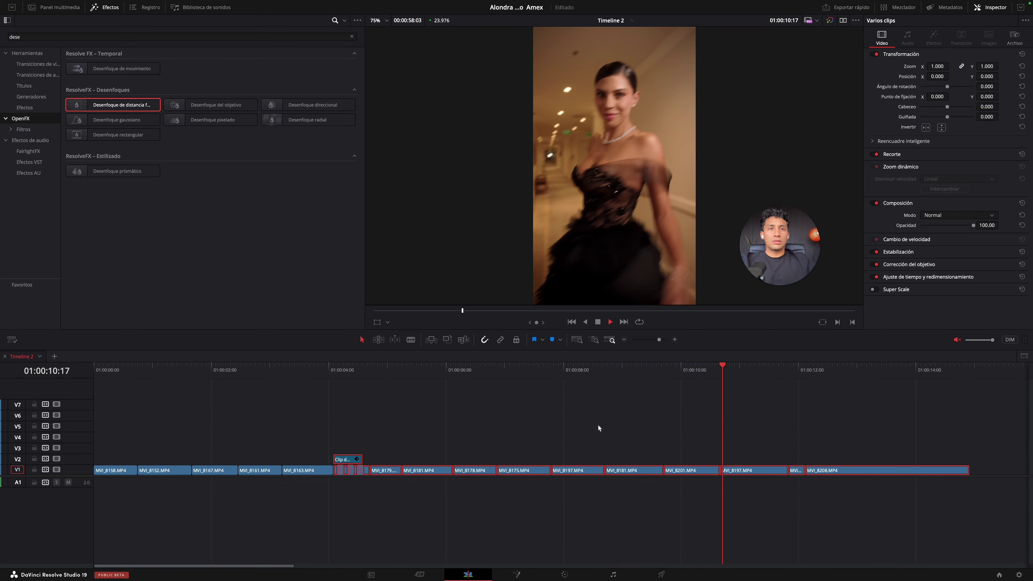
left_click(764, 404)
key("Home")
left_click(5, 394)
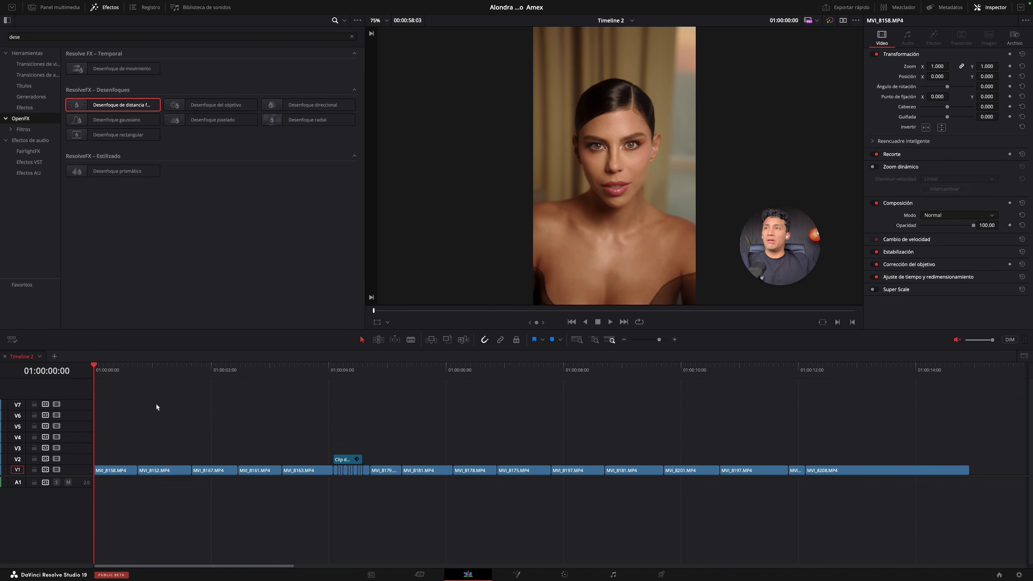
Step: Turn on dynamic zoom for MVI_8158, swap its start and end framing, and play the clip
left_click(146, 236)
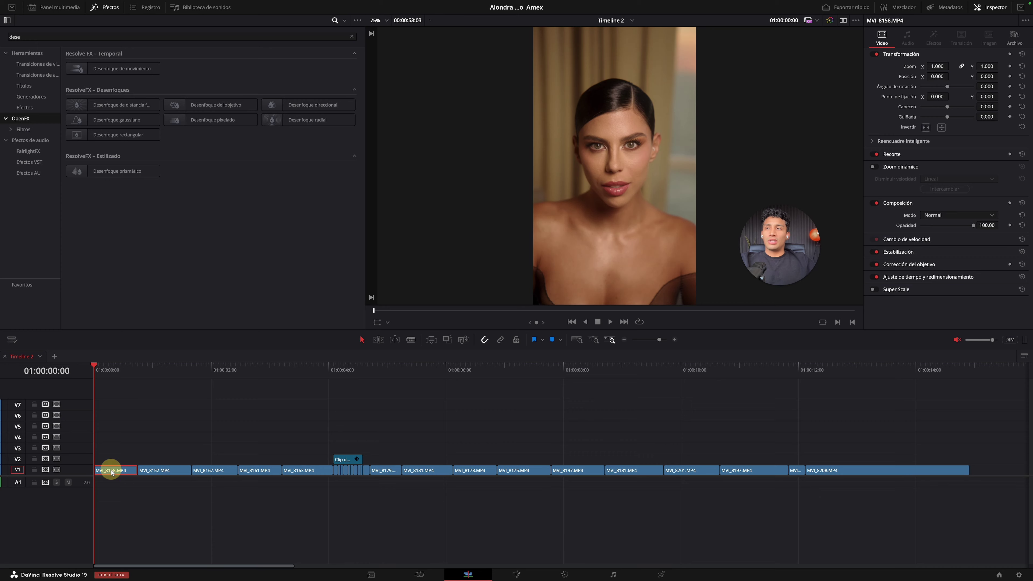
left_click(872, 167)
left_click(933, 189)
key("space")
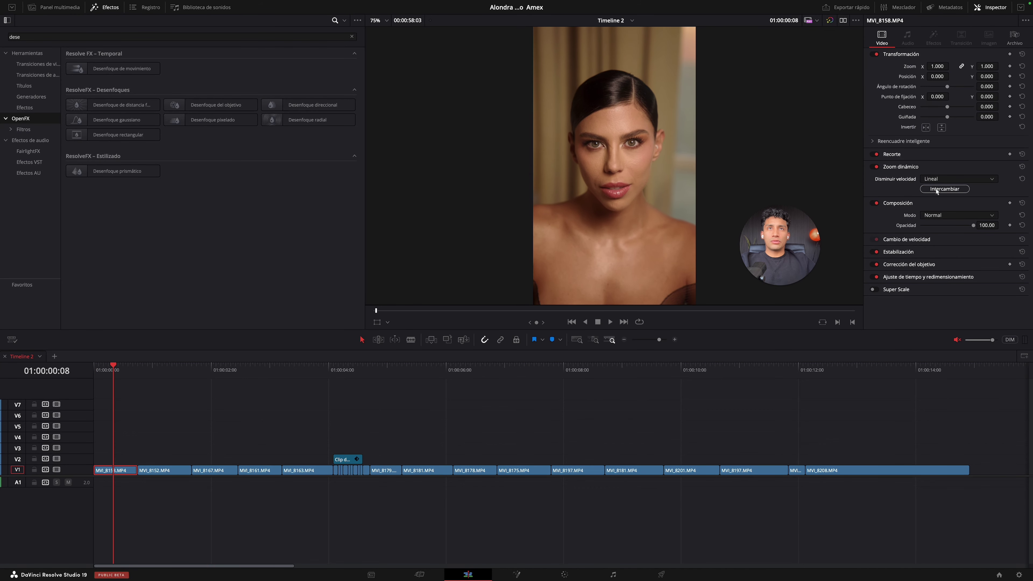
key("space")
key("Home")
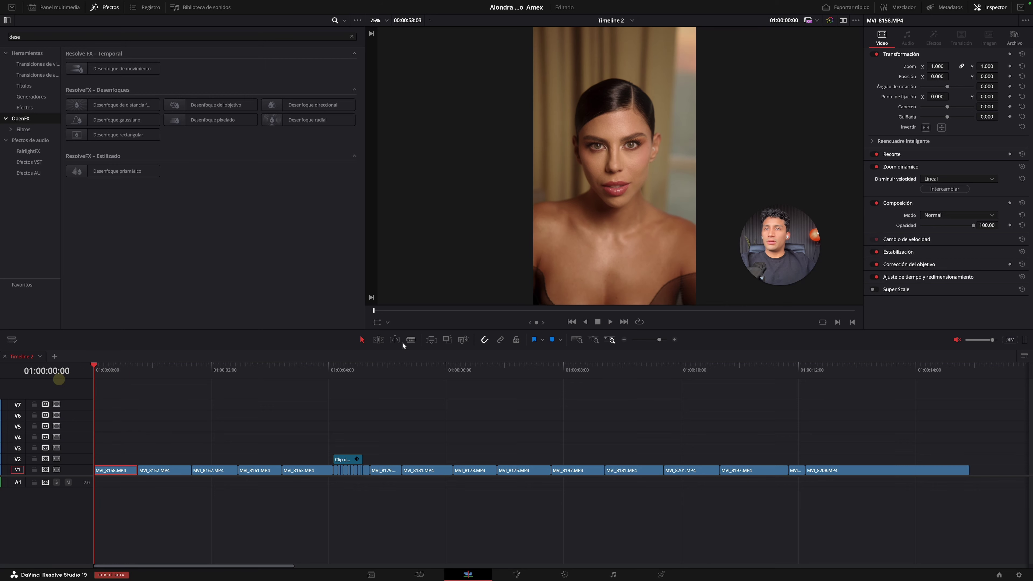
Step: Show the dynamic zoom frames for MVI_8158, enlarge the end frame to just inside the full frame, and play the clip
left_click(390, 323)
left_click(402, 356)
left_click(389, 324)
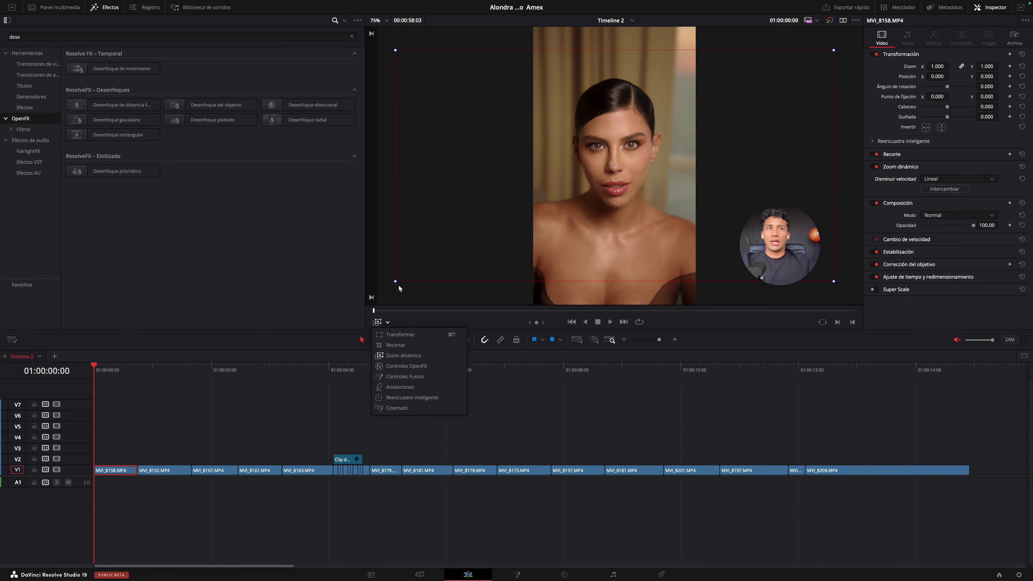
left_click(443, 239)
left_click_drag(397, 281, 432, 265)
scroll(443, 266, "down", 3)
scroll(444, 266, "up", 1)
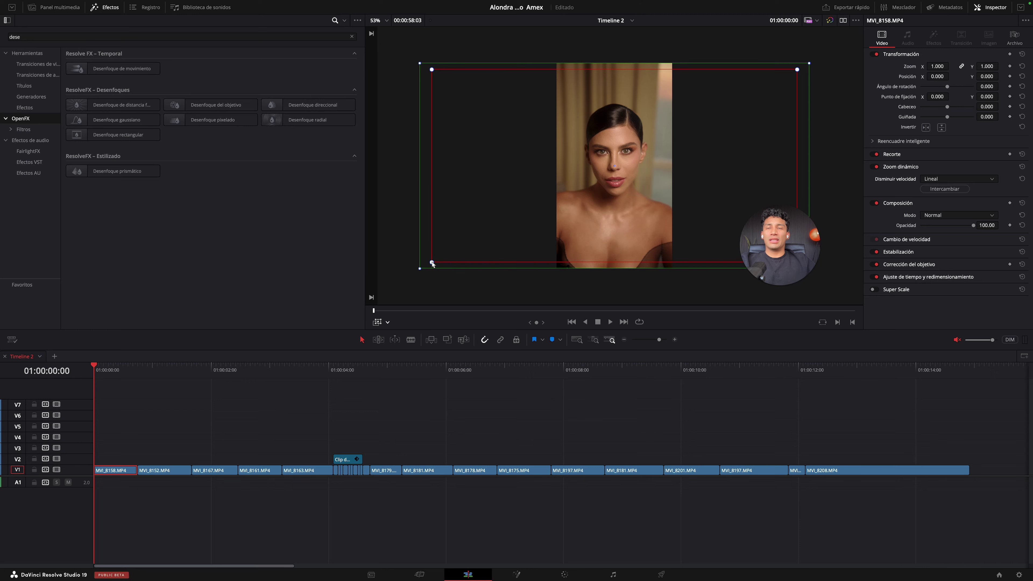
left_click(224, 386)
key("space")
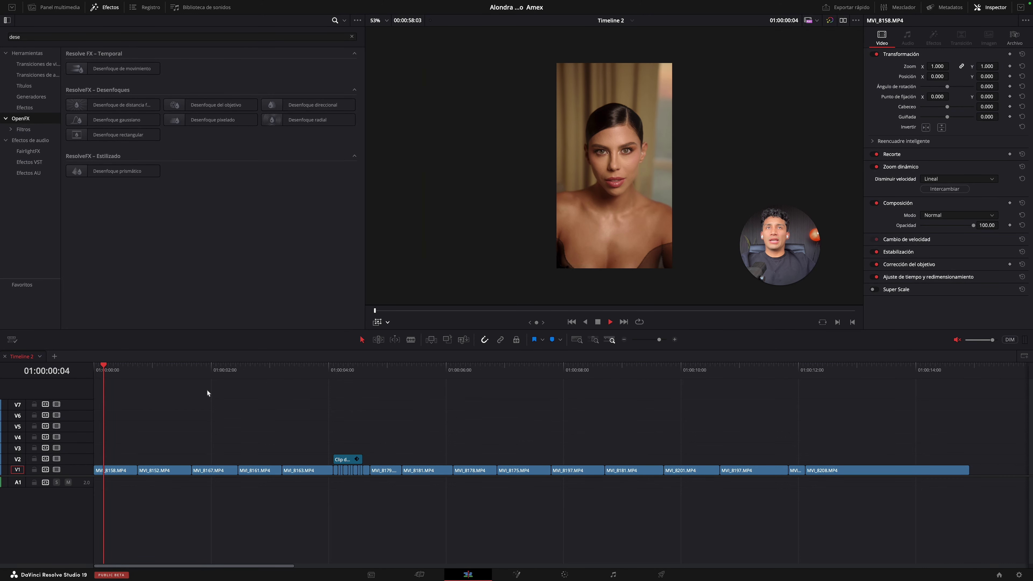
left_click(25, 387)
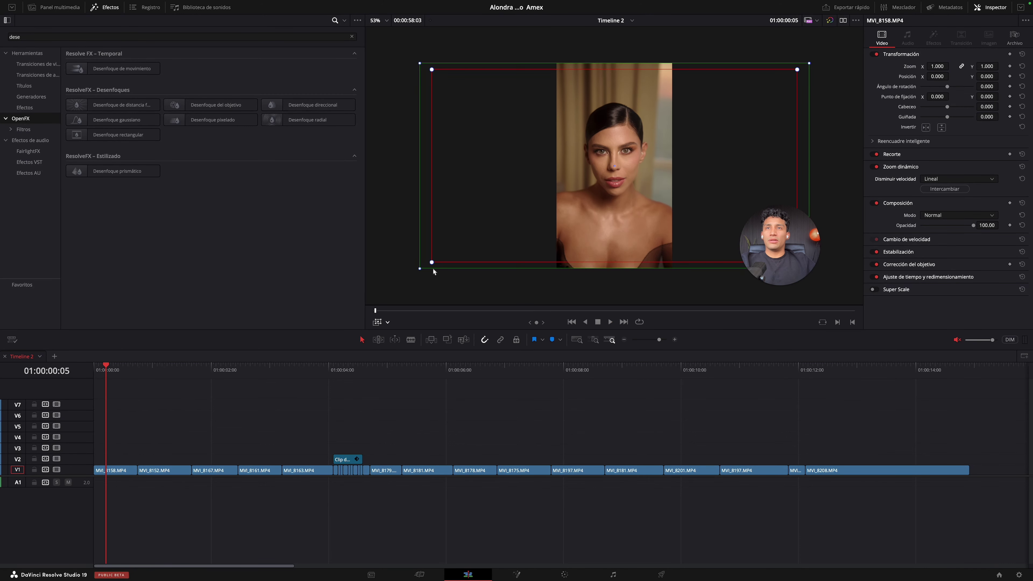
Step: Shrink MVI_8158's dynamic zoom end frame tightly around the face and play the exaggerated zoom
left_click_drag(433, 263, 512, 166)
key("space")
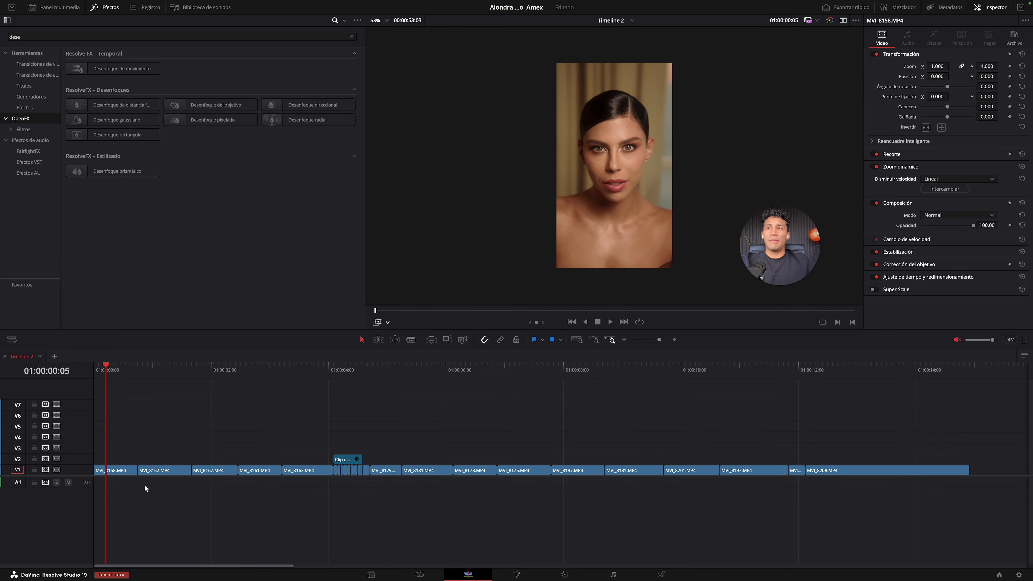
left_click(56, 380)
key("space")
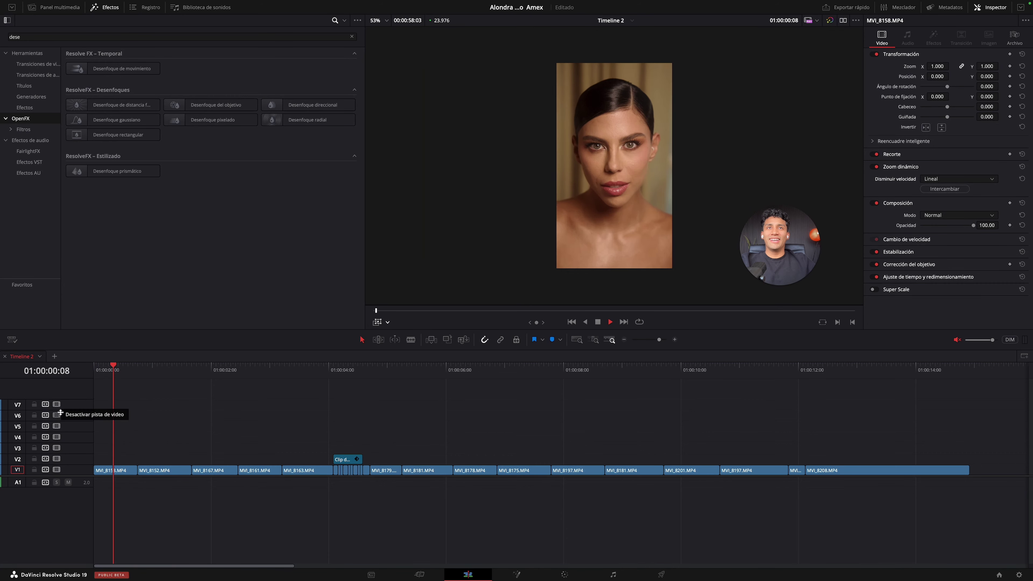
left_click(61, 372)
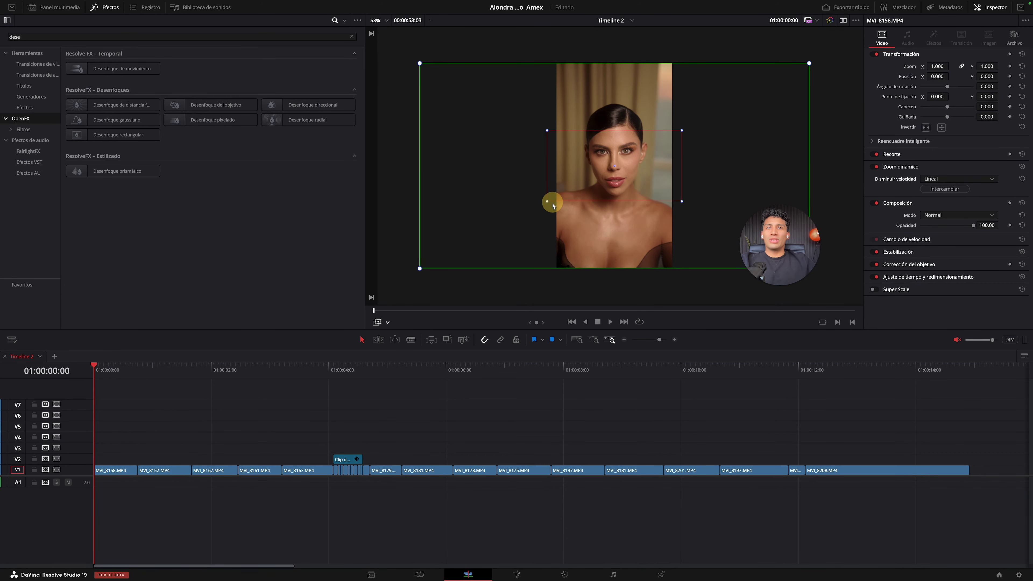
Step: Enlarge MVI_8158's dynamic zoom end frame back to just inside the full frame for a subtle push-in, and play the clip
left_click_drag(547, 201, 455, 294)
key("space")
left_click_drag(161, 378, 110, 378)
left_click_drag(427, 267, 427, 261)
key("space")
key("Home")
Step: Give MVI_8152 a subtle dynamic zoom by enlarging its start frame to just inside the full frame, and play it
left_click(150, 470)
key("space")
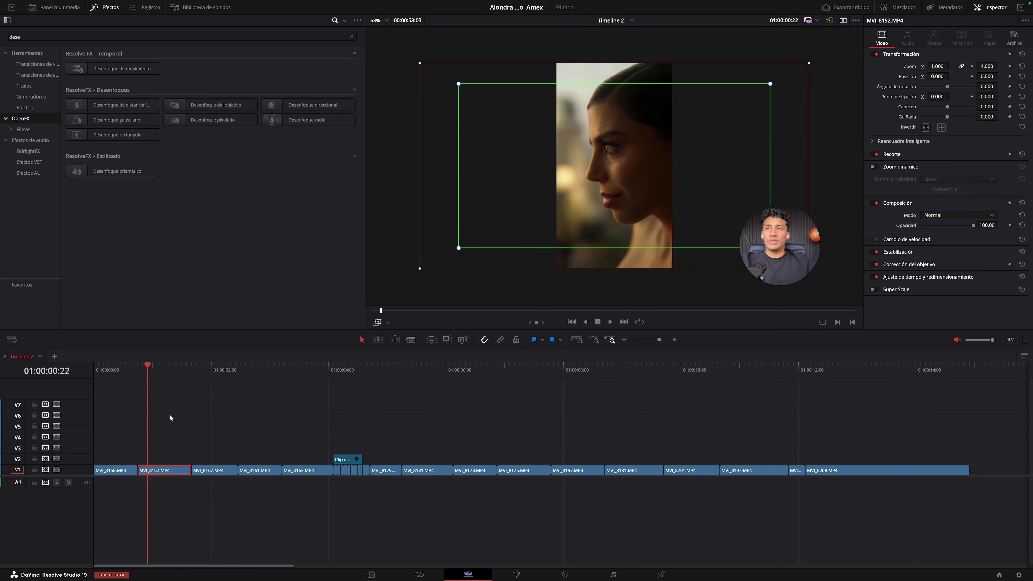
left_click(388, 323)
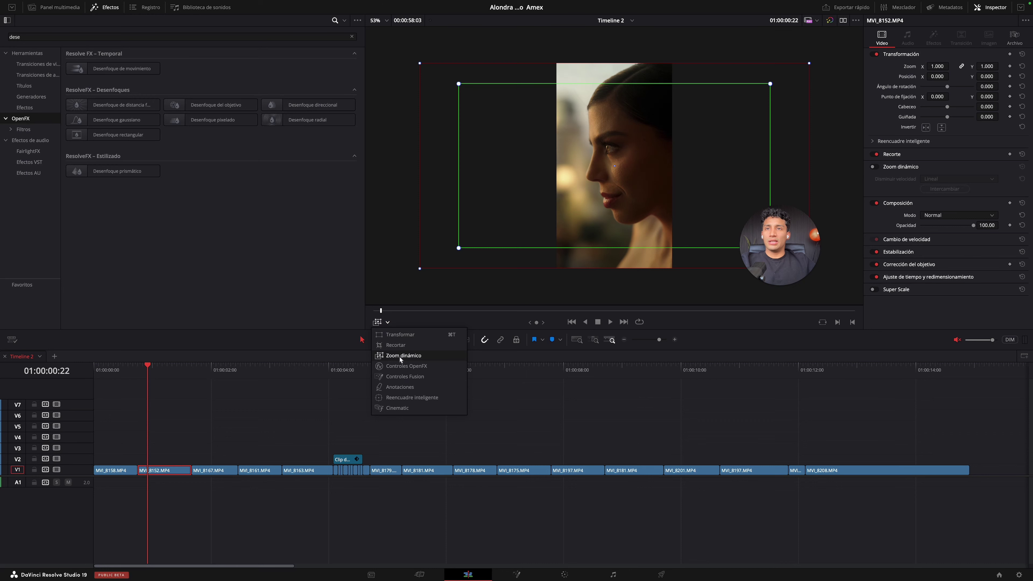
left_click(456, 255)
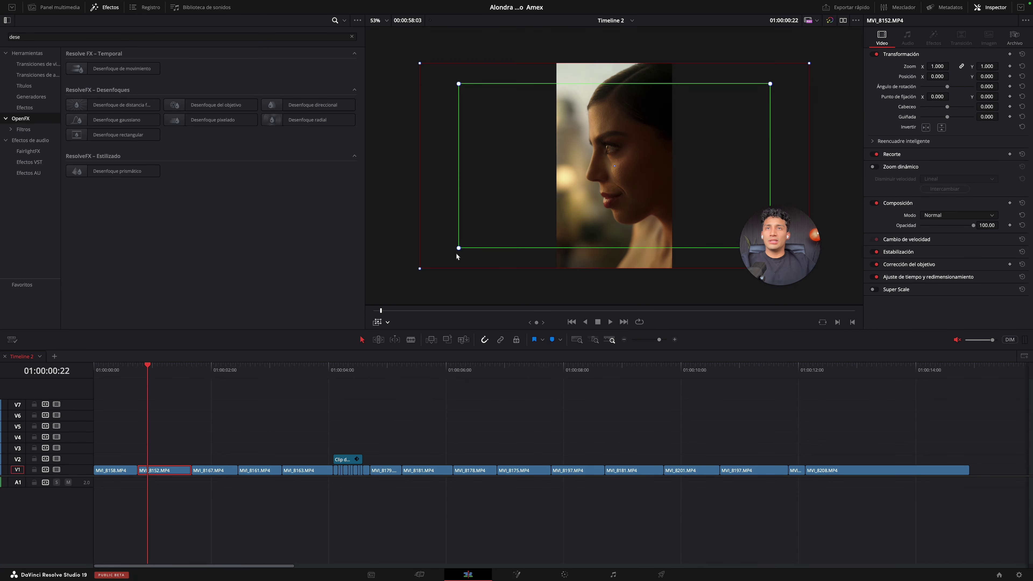
left_click_drag(460, 251, 444, 276)
key("space")
key("Home")
key("space")
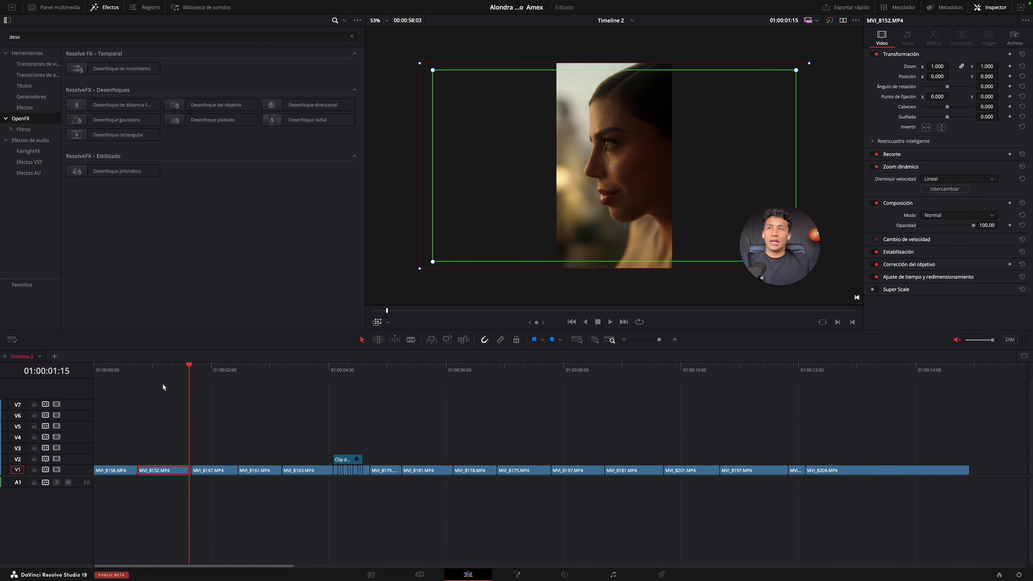
Step: Swap MVI_8152's dynamic zoom start and end frames and play the clip from its beginning
left_click(140, 368)
left_click(932, 190)
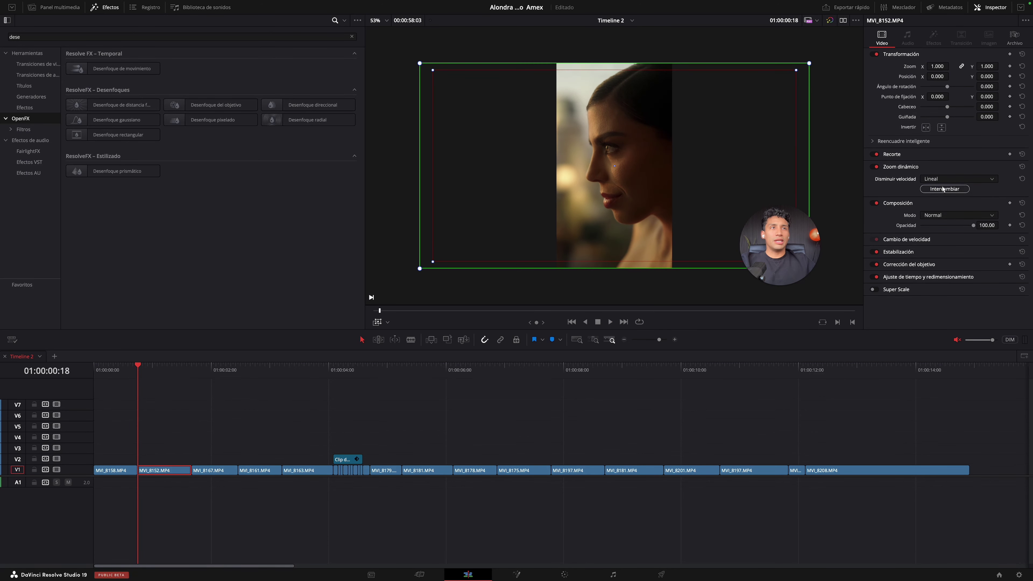
key("space")
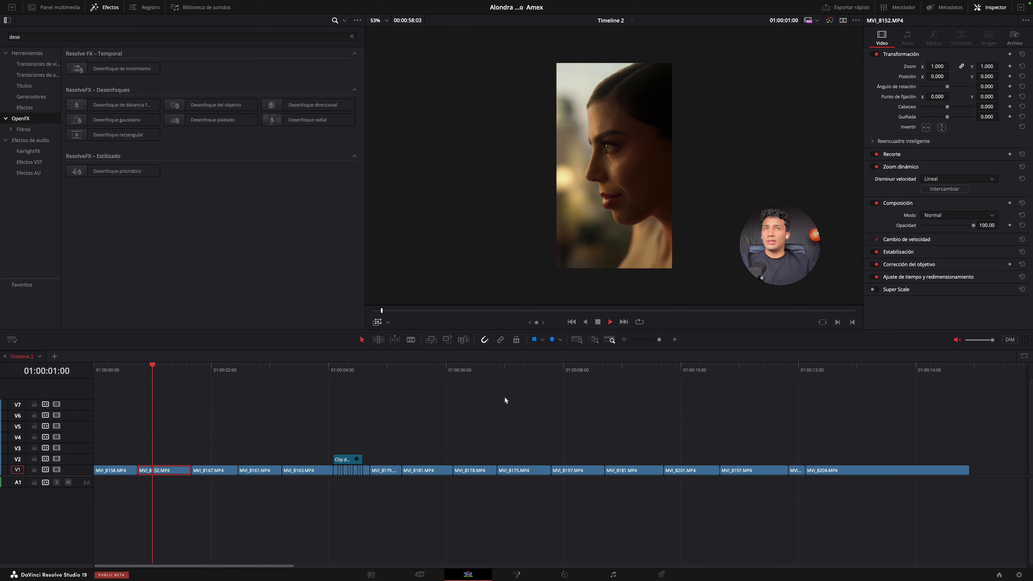
key("space")
Step: Give MVI_8167 a subtle dynamic zoom with the inner frame enlarged to just inside the full frame, swap start and end, and play it
left_click(219, 469)
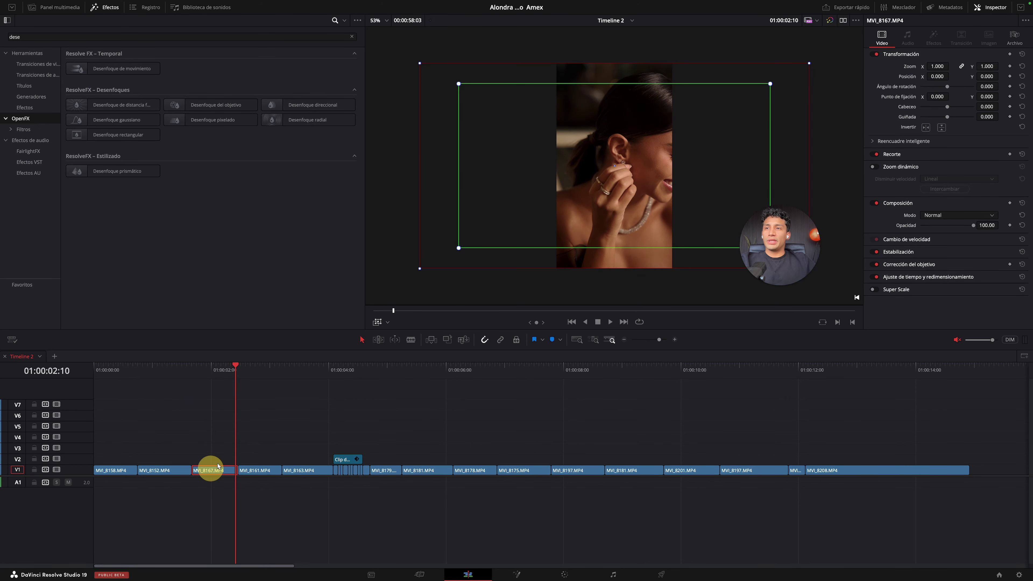
left_click_drag(459, 249, 440, 267)
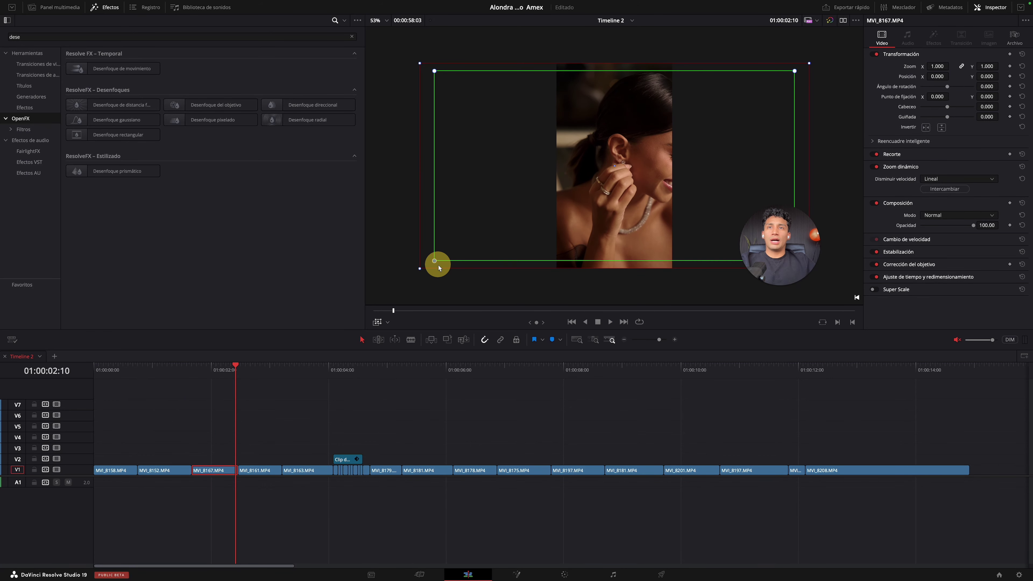
left_click(944, 188)
key("space")
key("space")
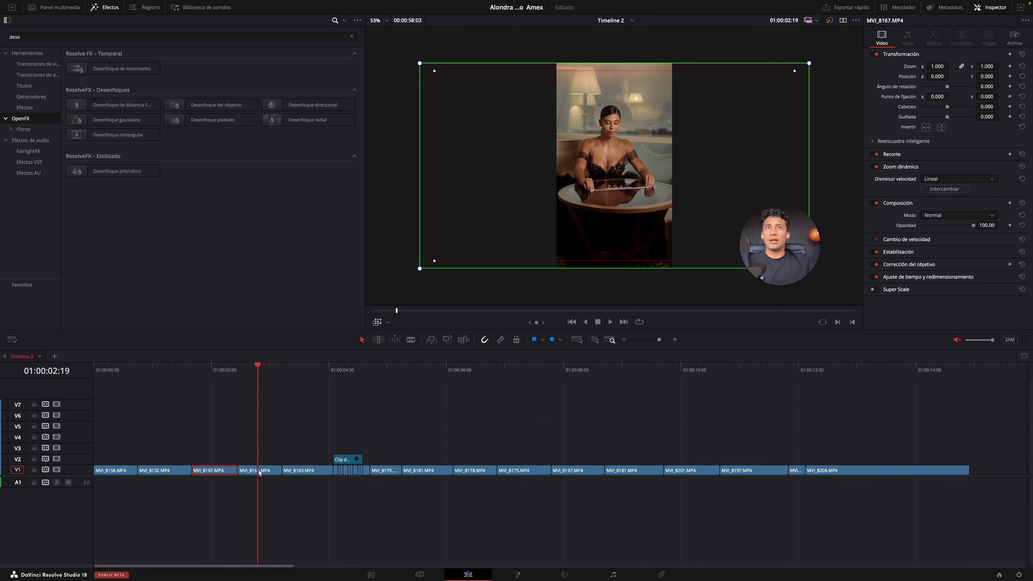
Step: Give MVI_8161 a subtle dynamic zoom by enlarging its start frame to just inside the full frame, and play it
left_click(257, 471)
left_click_drag(459, 249, 442, 265)
key("space")
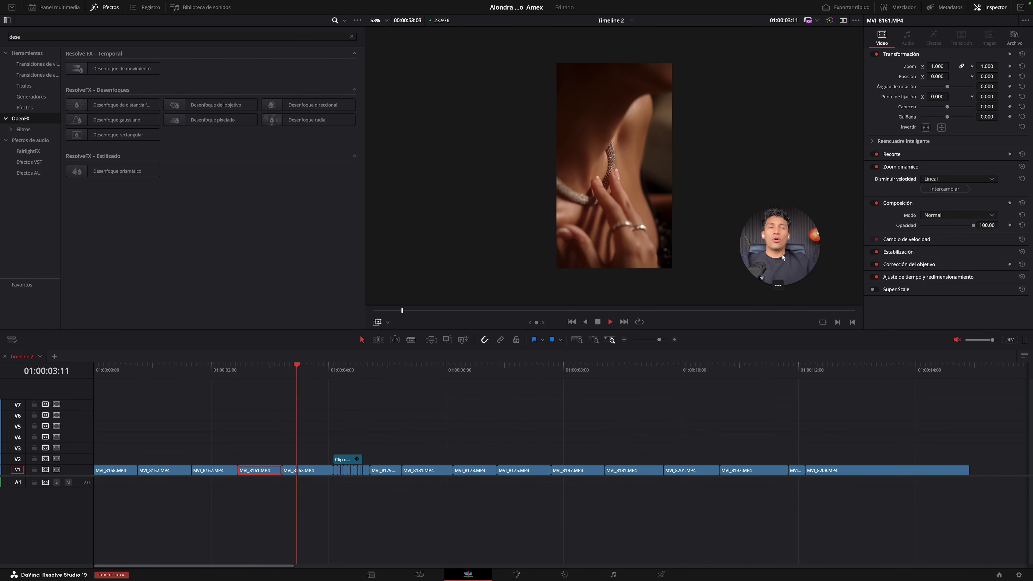
Step: Turn on dynamic zoom for MVI_8163, swap its start and end frames, and play the clip
left_click(254, 371)
left_click(299, 470)
key("space")
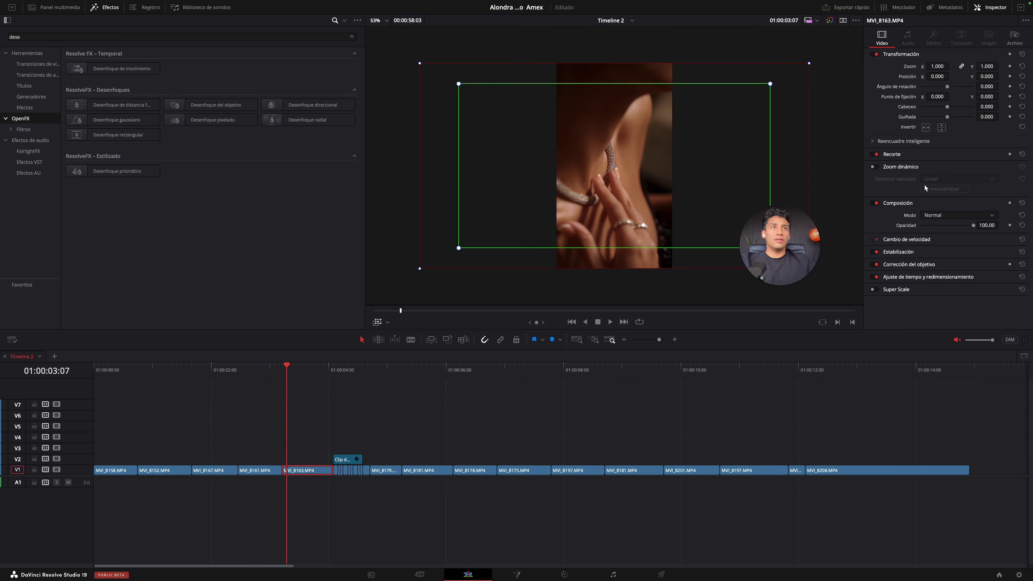
left_click(872, 167)
left_click(944, 189)
key("space")
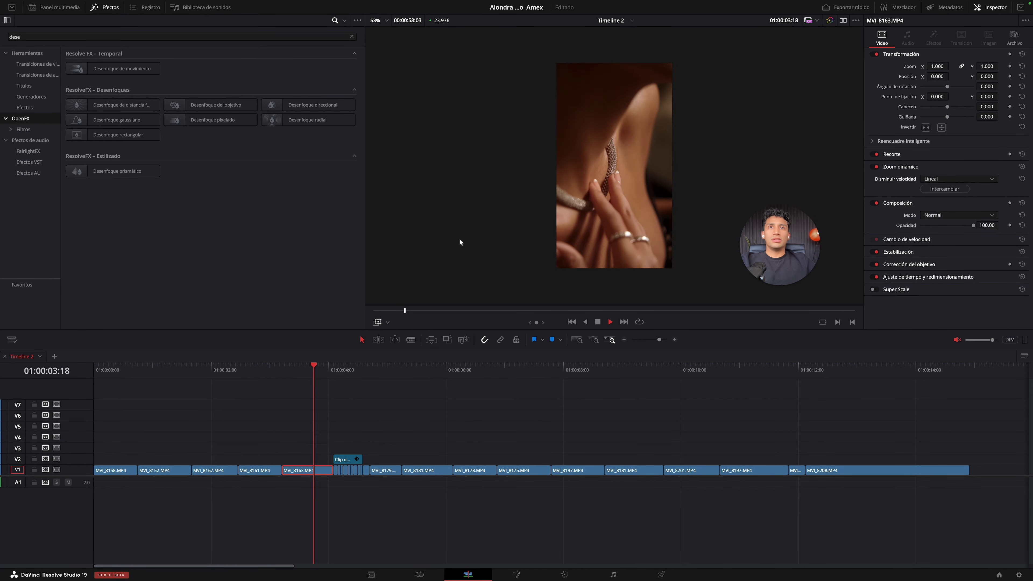
Step: Review the edit from the beginning, hide the dynamic zoom overlay, and replay both the whole sequence and the quick-cut transition
key("Home")
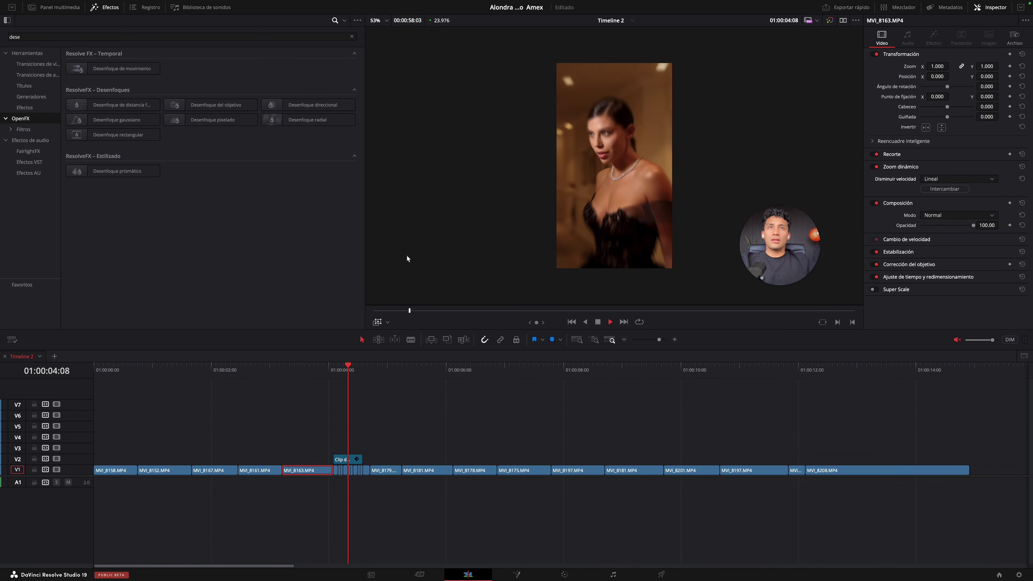
key("space")
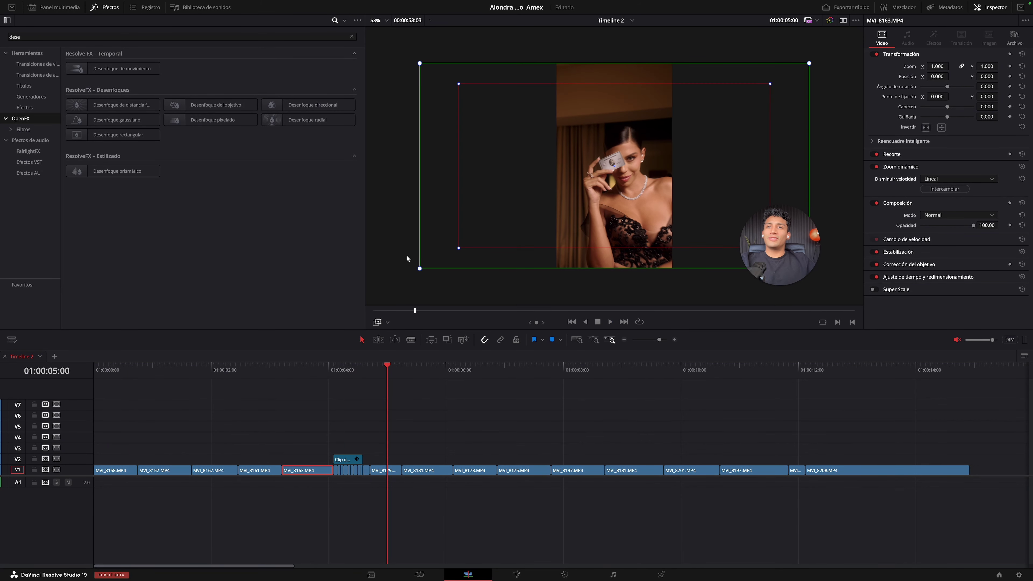
left_click(377, 325)
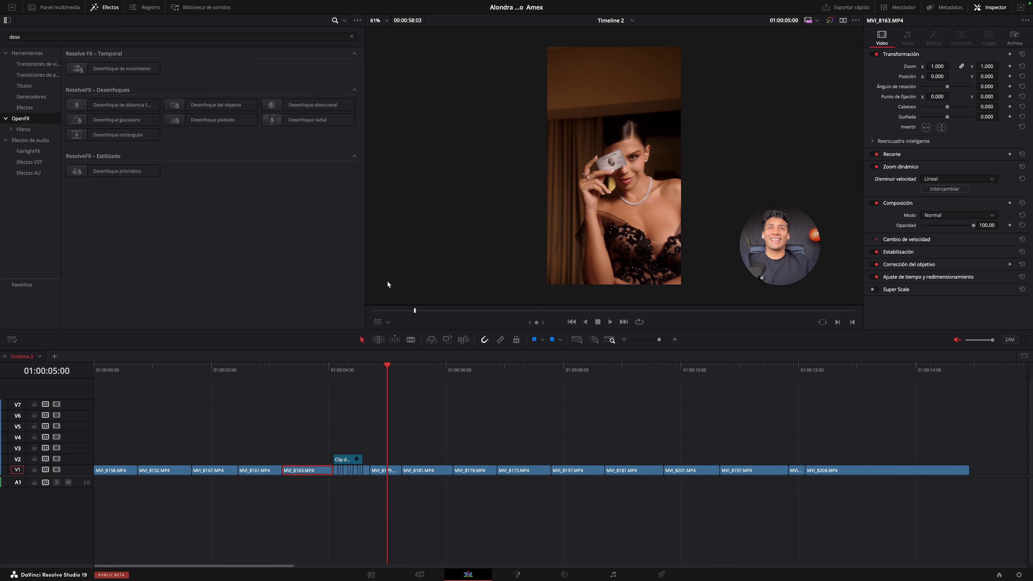
left_click_drag(347, 371, 94, 371)
key("space")
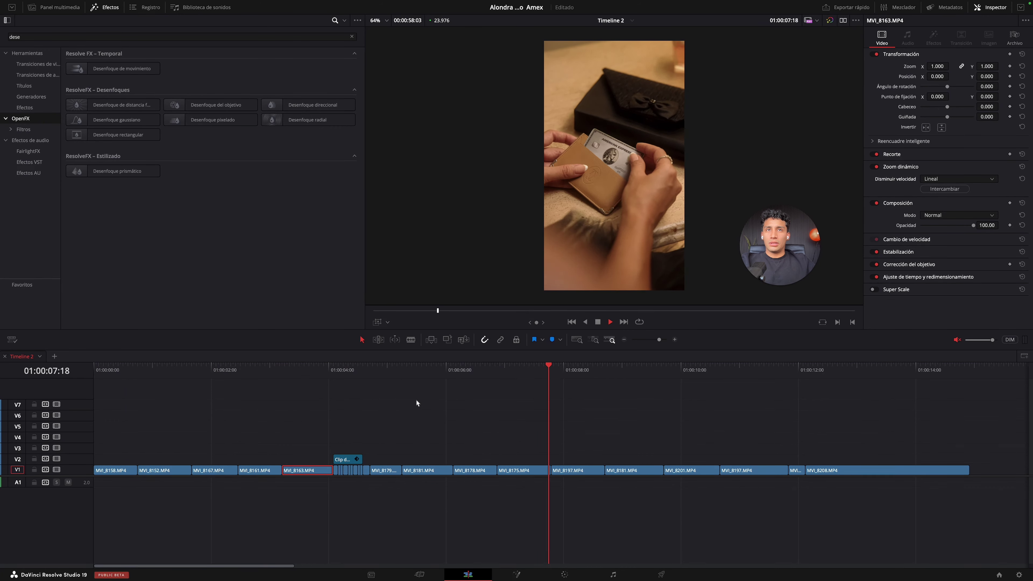
mouse_move(330, 372)
left_mouse_down()
mouse_move(359, 375)
mouse_move(348, 375)
left_mouse_up()
key("space")
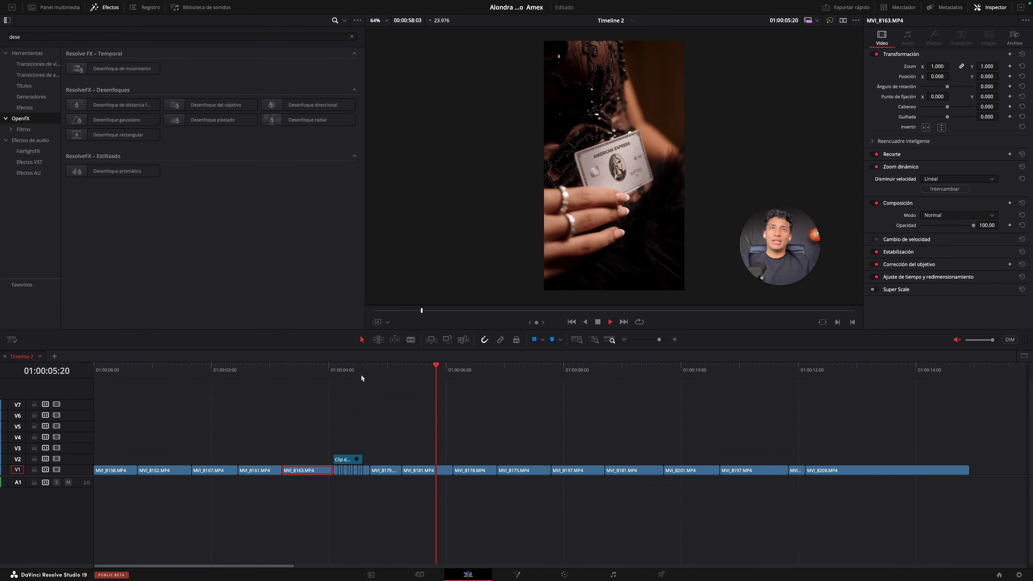
Step: Turn on dynamic zoom for the first MVI_8181 clip, swap its start and end frames, show the zoom overlay, and play the clip
left_click(386, 372)
left_click(415, 470)
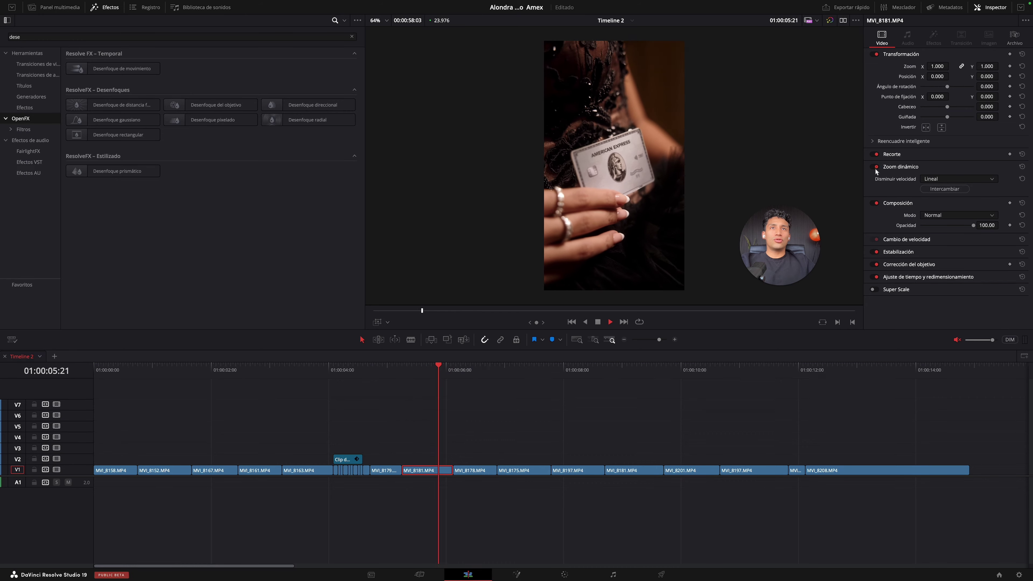
left_click(934, 188)
left_click(406, 369)
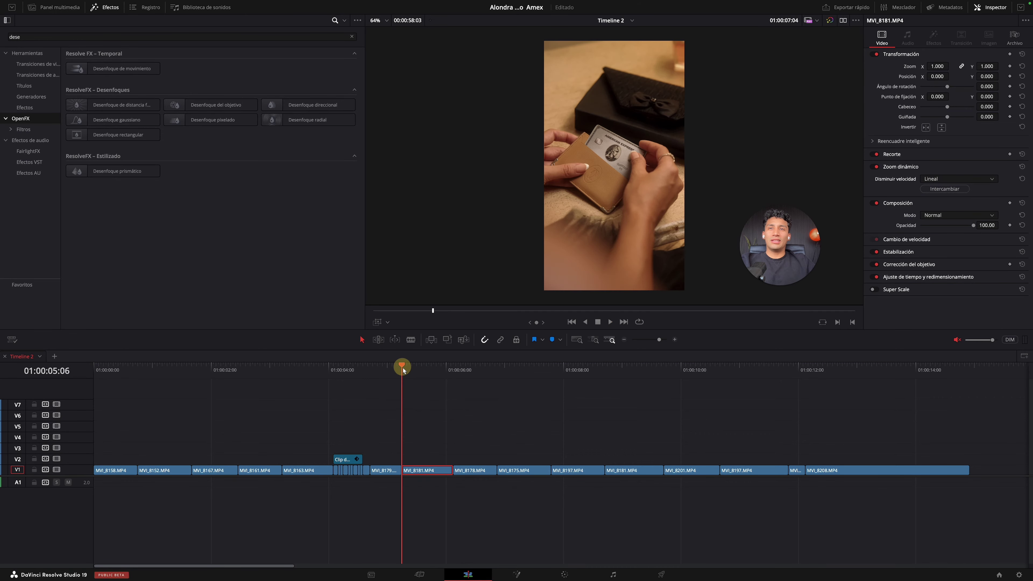
left_click(406, 369)
left_click(375, 321)
left_click(414, 290)
key("space")
left_click(404, 372)
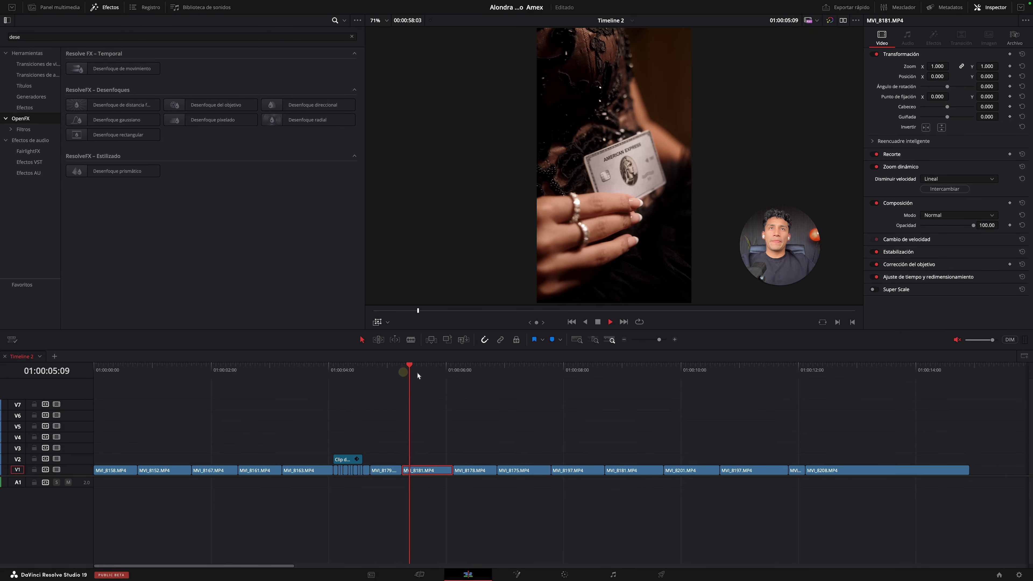
left_click(426, 365)
key("space")
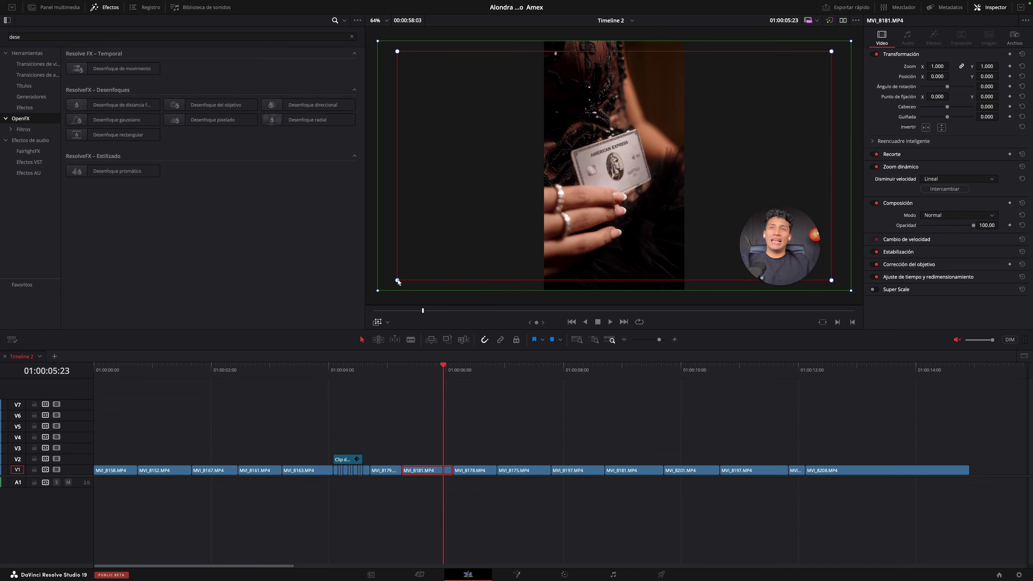
Step: Enlarge the first MVI_8181 clip's dynamic zoom end frame to just inside the full frame, shift it slightly left, and replay the clip
left_click_drag(409, 280, 397, 279)
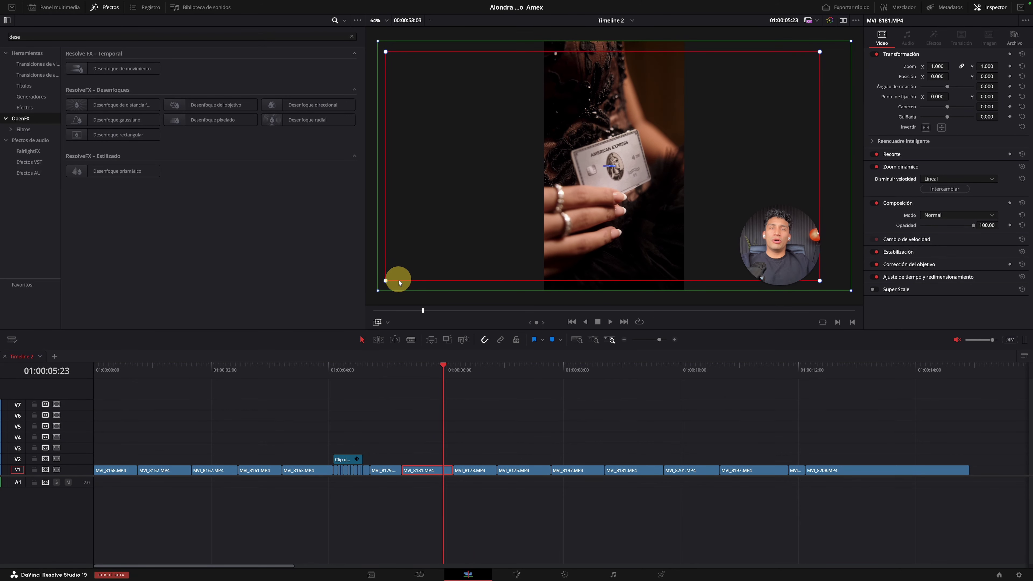
key("space")
left_click(410, 375)
key("space")
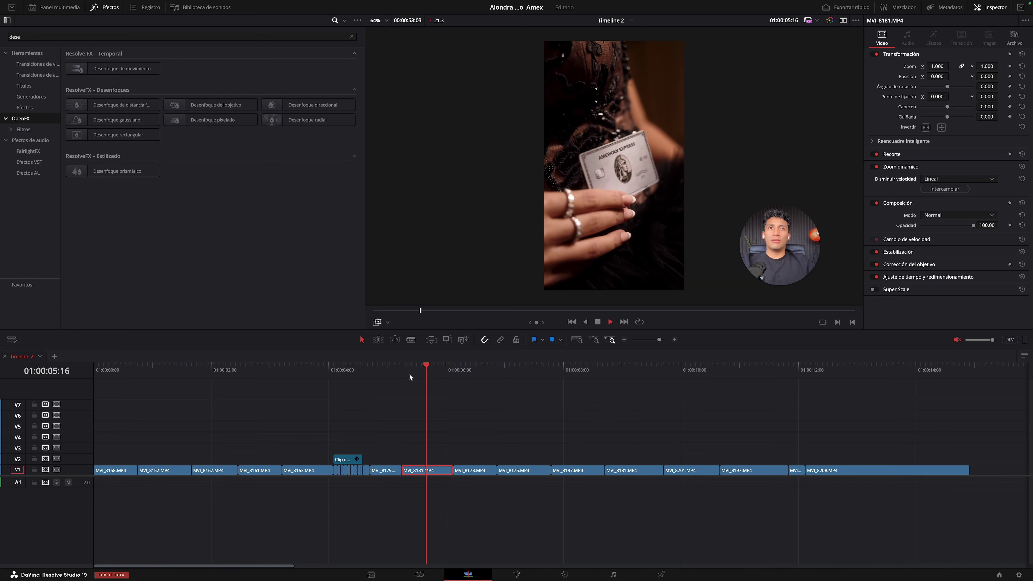
left_click(396, 374)
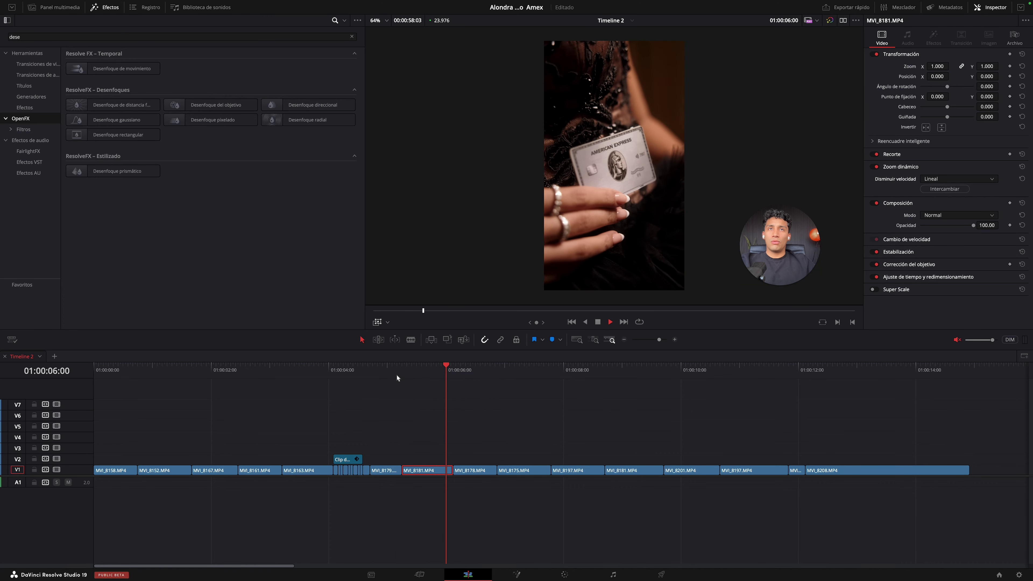
left_click(422, 379)
Step: Hide the zoom overlay, move MVI_8178's image up by setting its vertical position to 60, and play the clip
left_click(461, 373)
key("space")
left_click(461, 373)
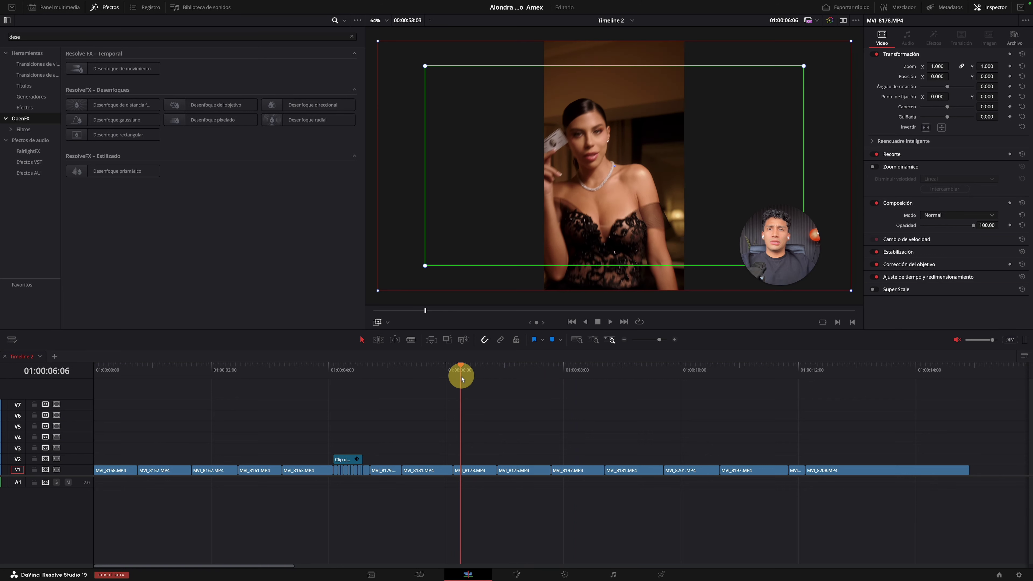
left_click(380, 324)
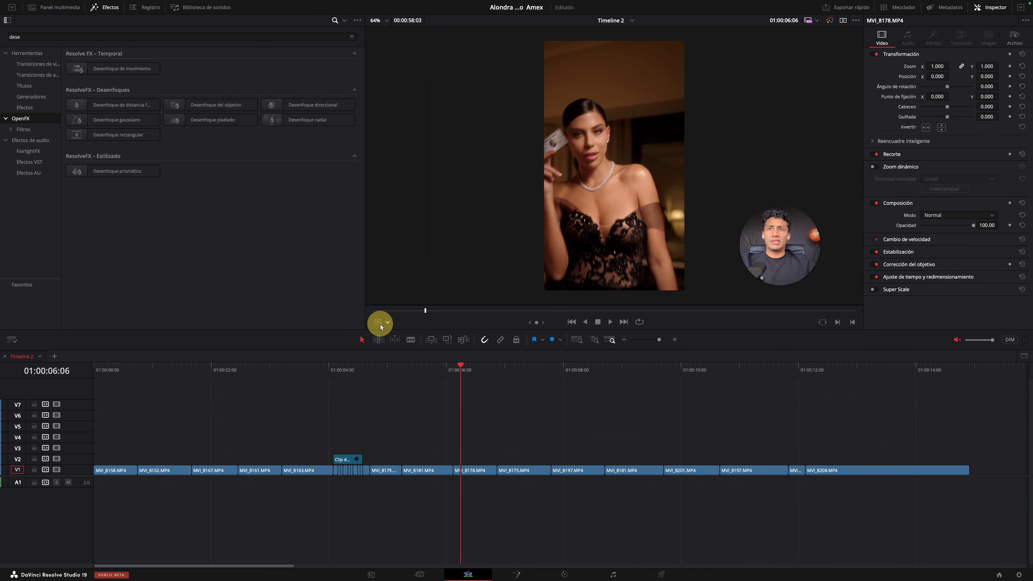
left_click(473, 472)
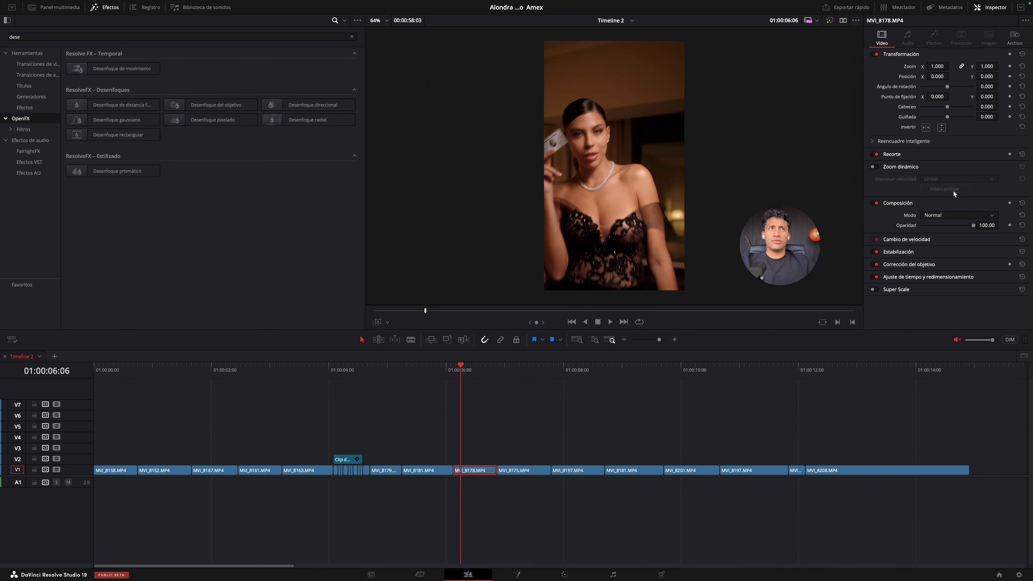
left_click_drag(987, 76, 1001, 76)
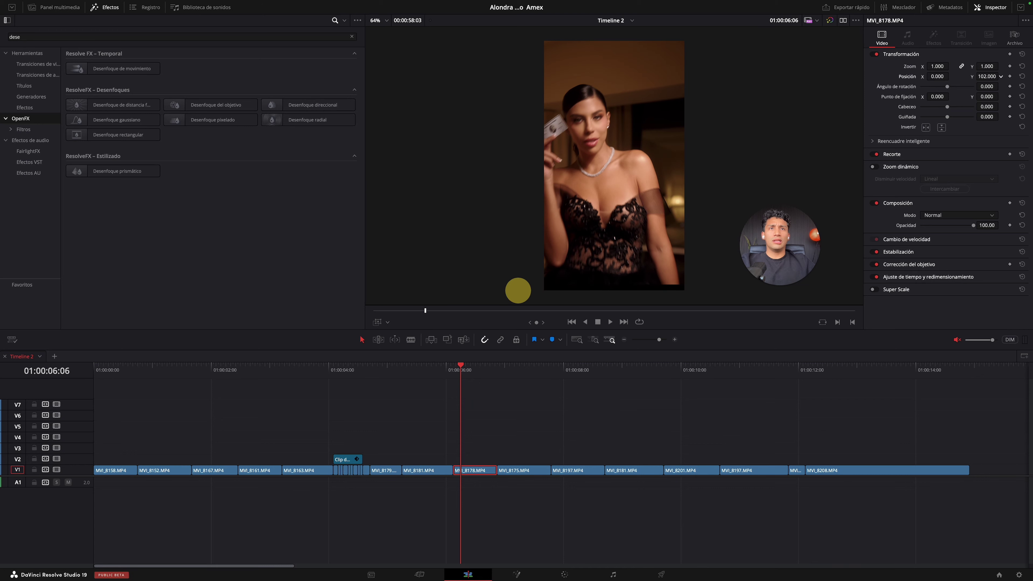
left_click_drag(496, 292, 501, 290)
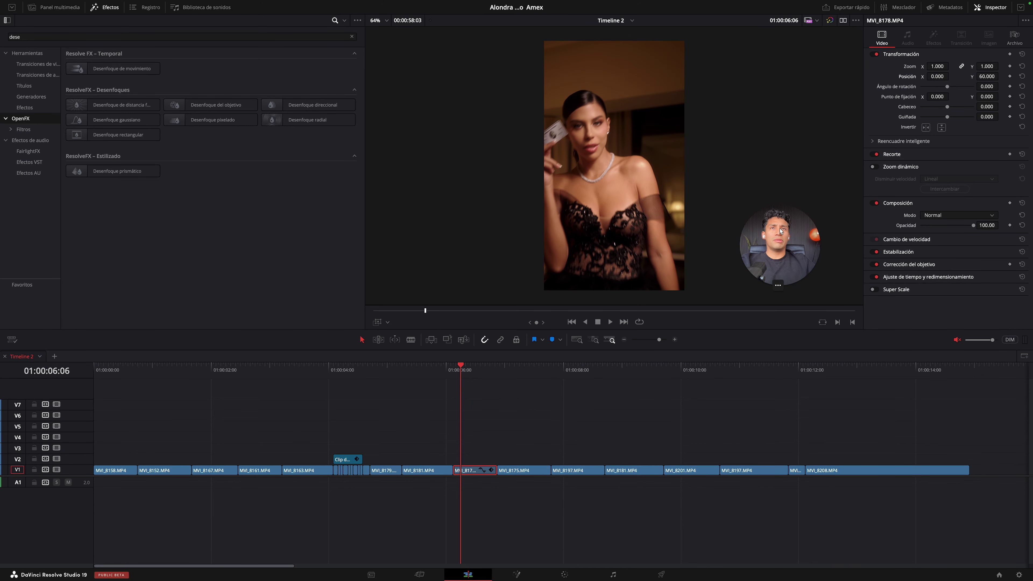
key("space")
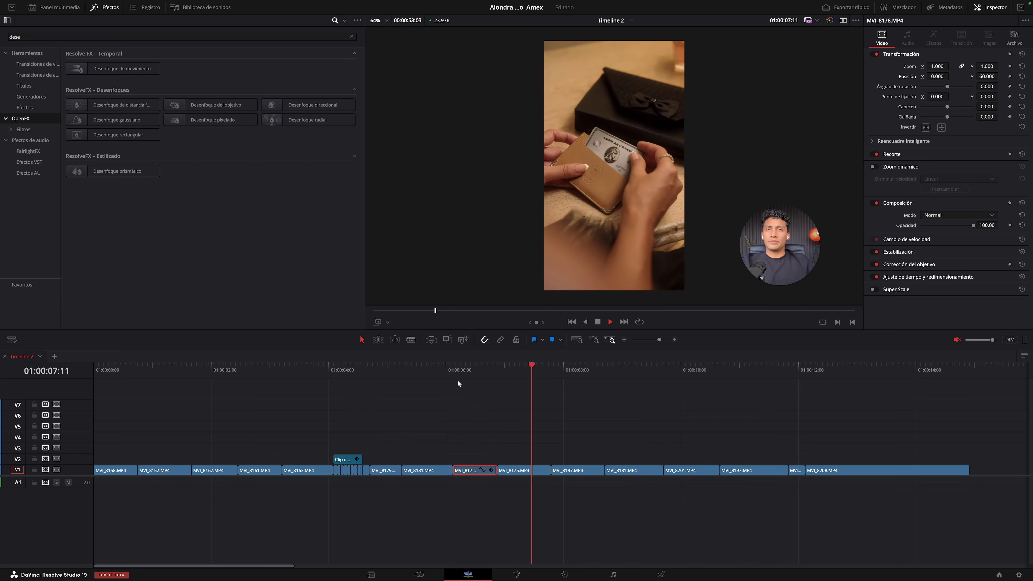
Step: Give MVI_8175 a subtle dynamic zoom with the inner frame enlarged, swap its start and end frames, and play the clip
left_click(504, 368)
left_click(524, 470)
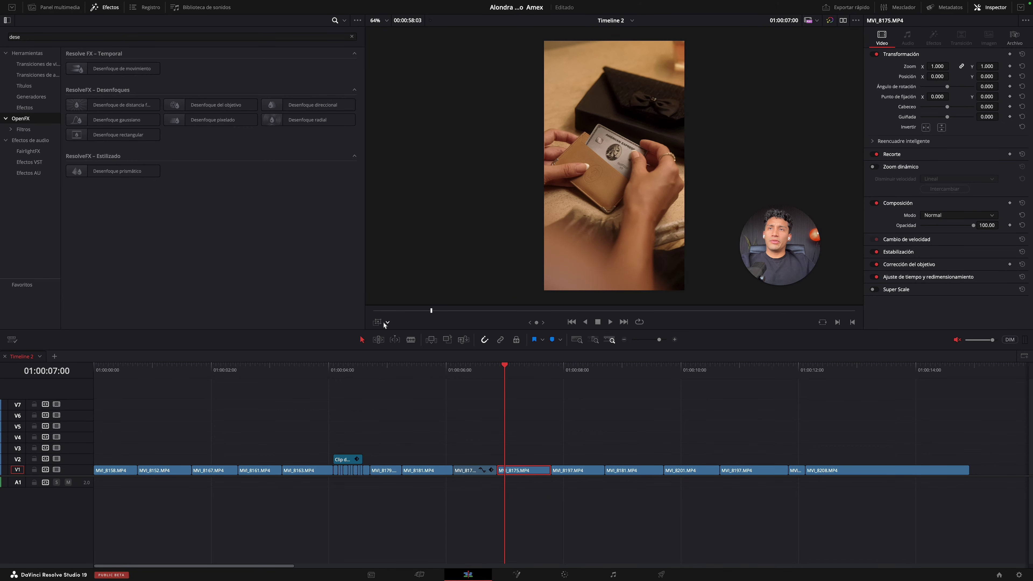
left_click(873, 169)
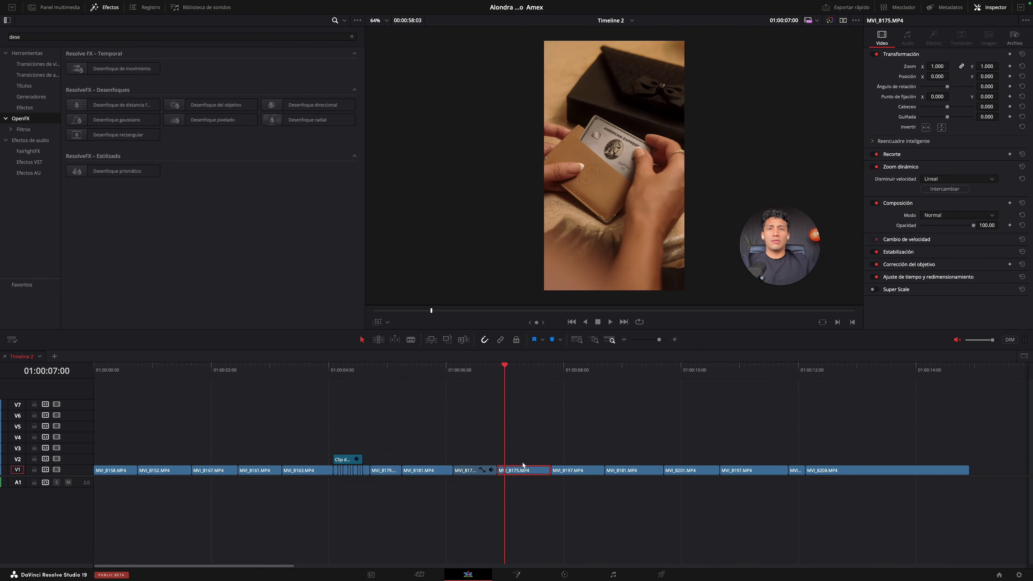
left_click(377, 323)
left_click_drag(424, 268, 408, 280)
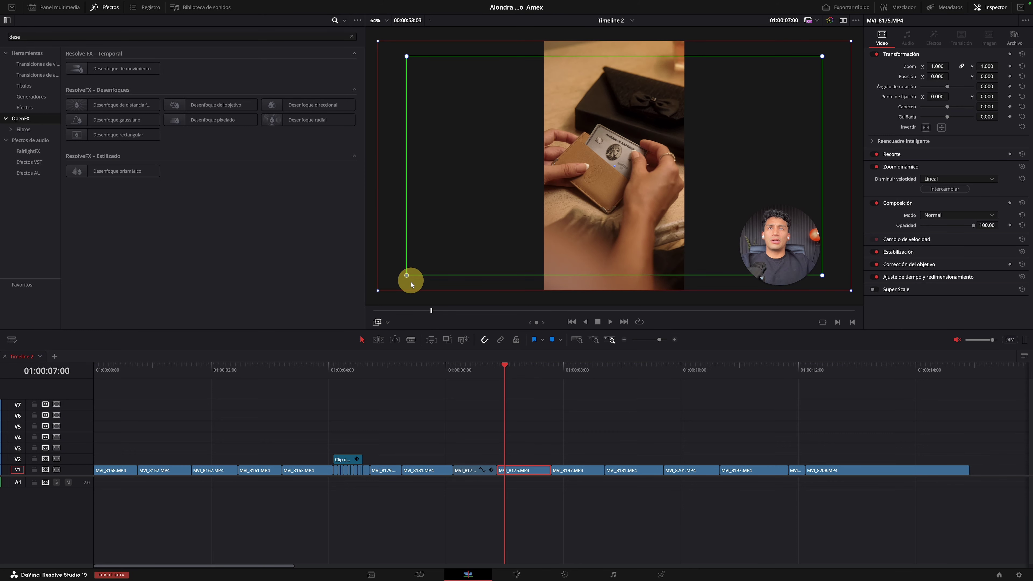
key("space")
left_click(944, 189)
left_click(503, 370)
key("space")
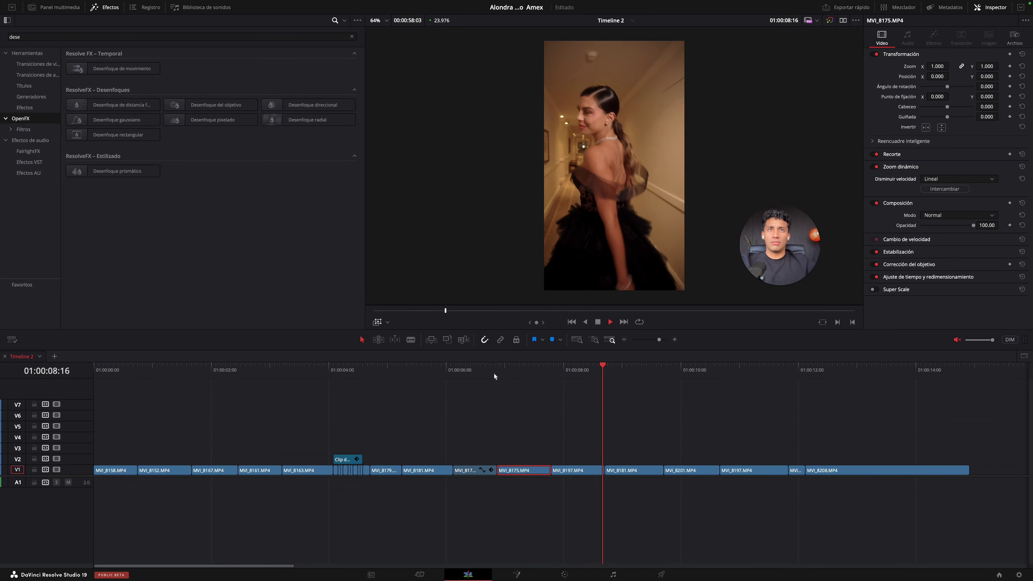
Step: Add a subtle dynamic zoom to the second MVI_8181 clip by enlarging the inner frame, swap its start and end frames, and play it
left_click(580, 374)
left_click_drag(581, 378, 609, 377)
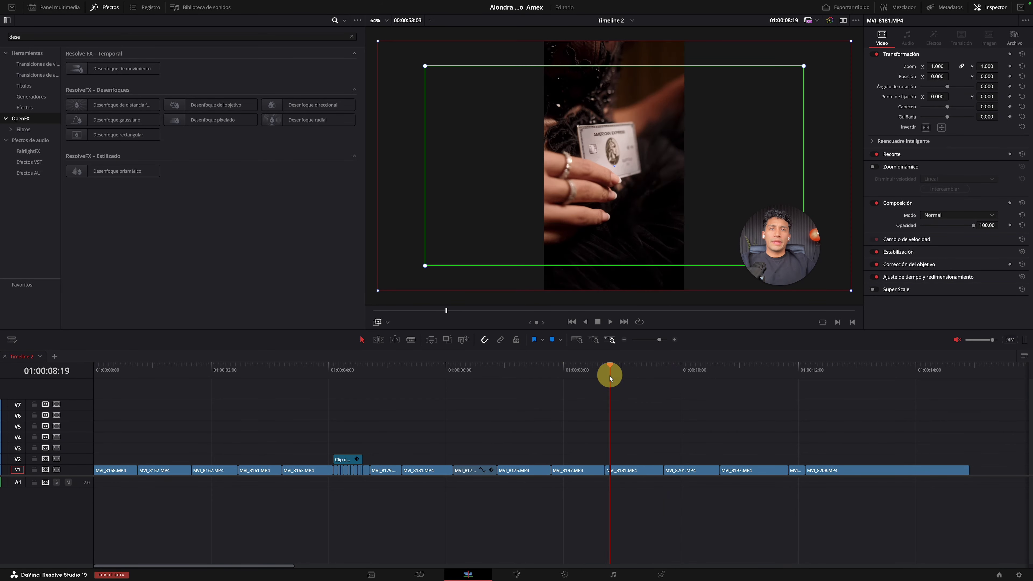
left_click_drag(419, 265, 408, 288)
left_click(945, 189)
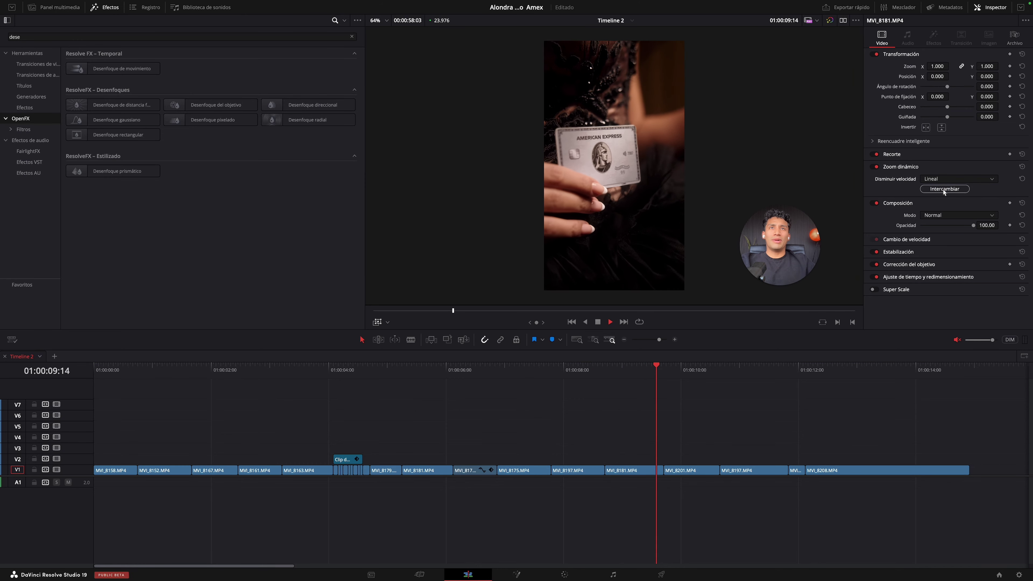
Step: Swap the second MVI_8181 clip's dynamic zoom frames back so it starts on the inner frame, and replay it
left_click(623, 374)
left_click(944, 189)
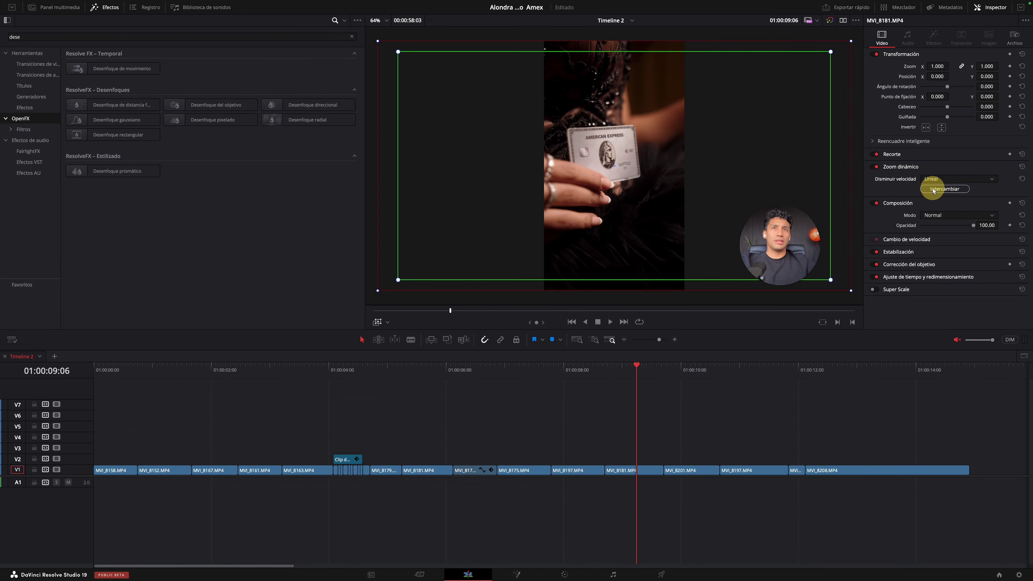
key("space")
left_click(591, 373)
key("space")
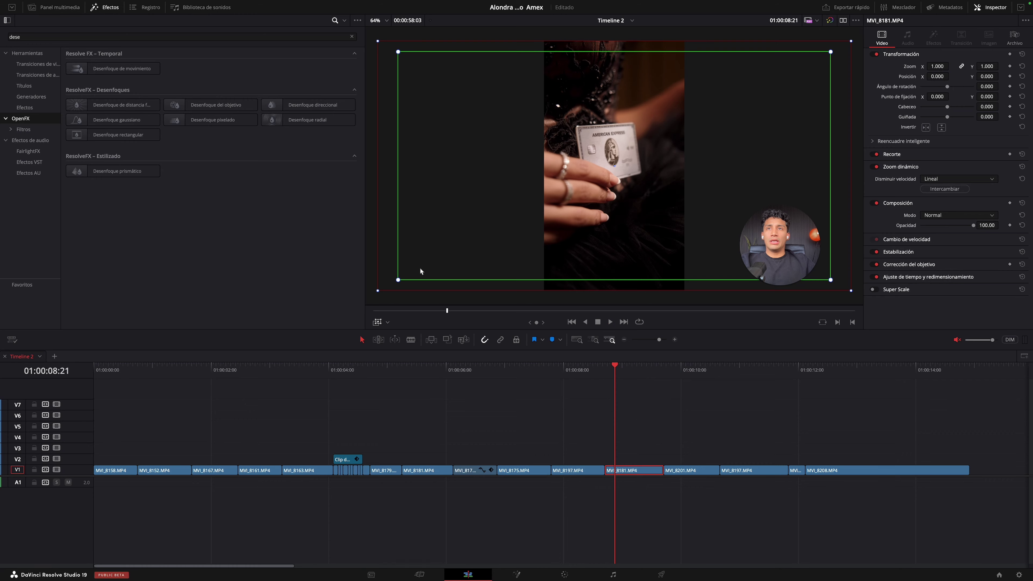
Step: Shift the second MVI_8181 clip's dynamic zoom start frame to the left and replay the sequence from MVI_8178 through MVI_8197
left_click_drag(397, 276, 378, 276)
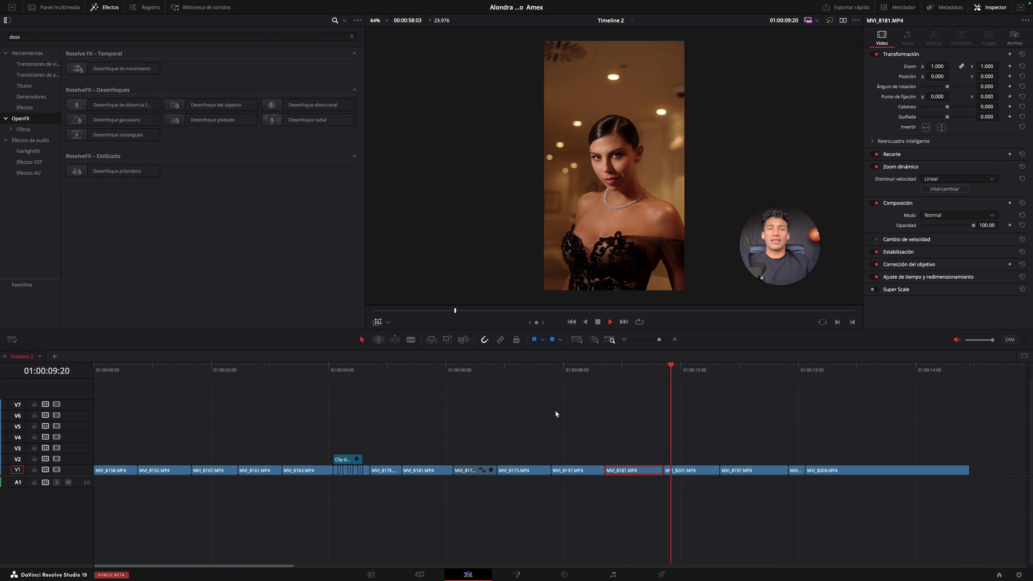
left_click(484, 368)
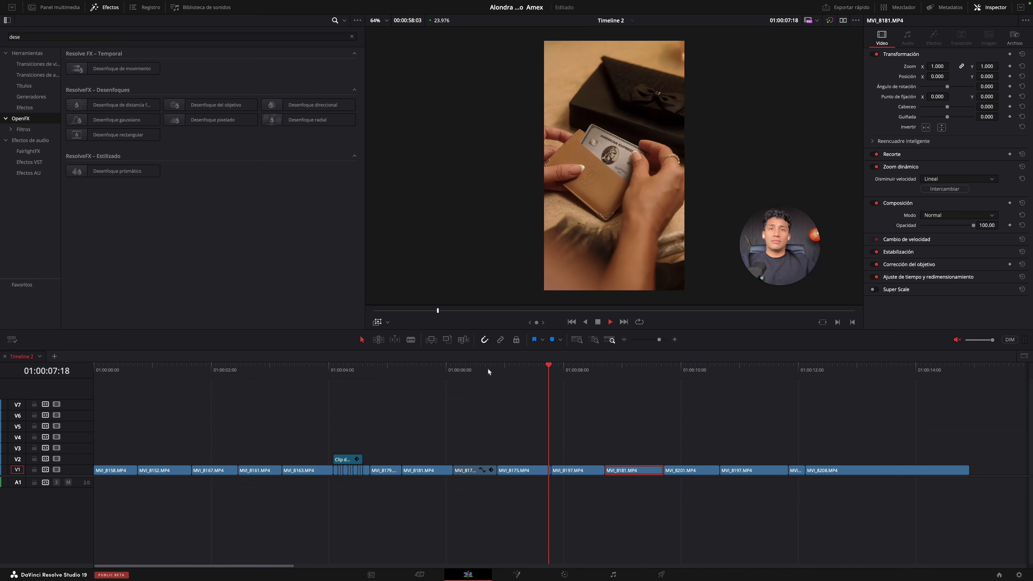
left_click(563, 368)
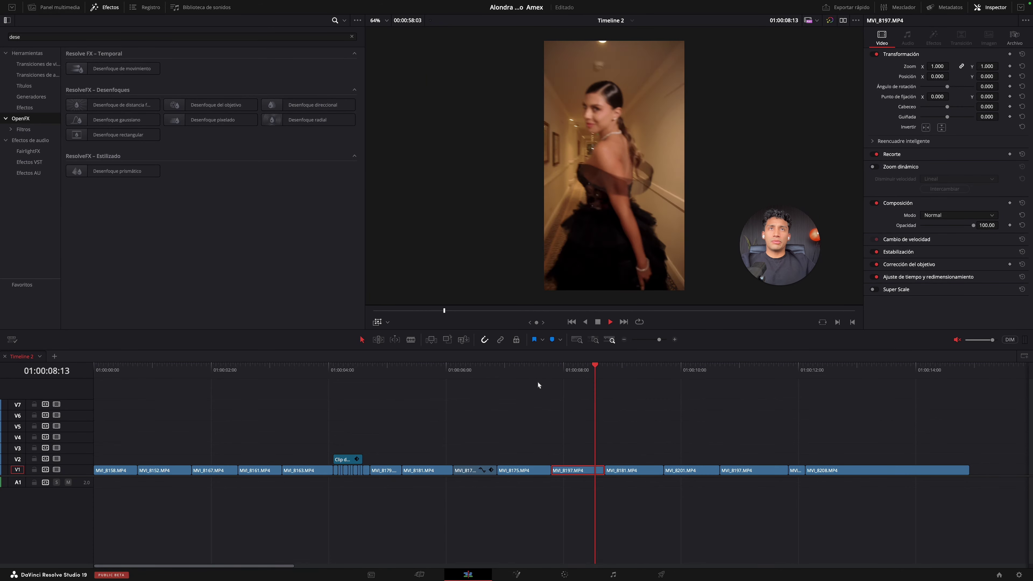
Step: Reframe MVI_8201 with a zoom of 1.130 and a vertical position of 162, and play the clip
scroll(624, 387, "right", 2)
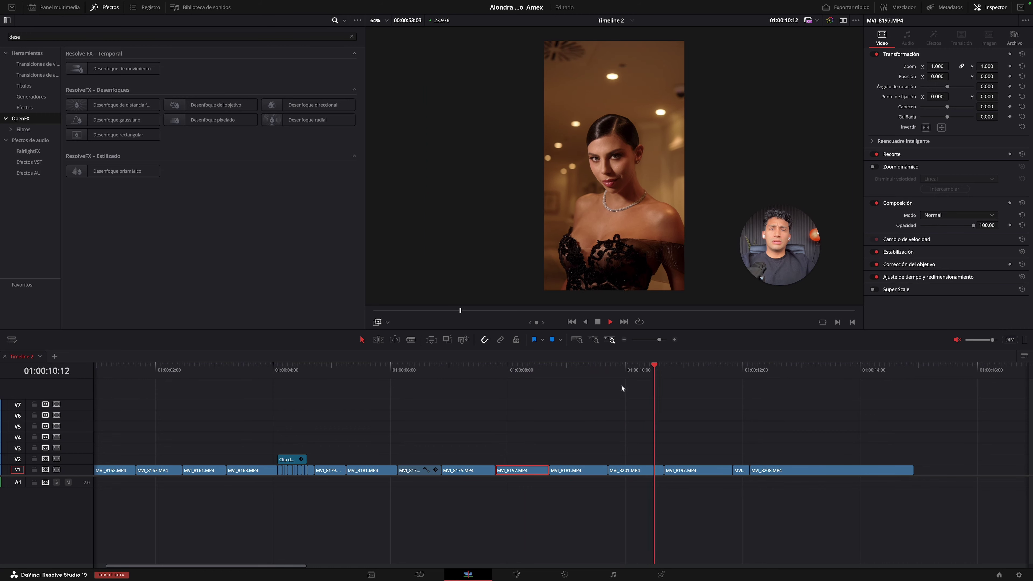
left_click(610, 366)
left_click(626, 470)
key("space")
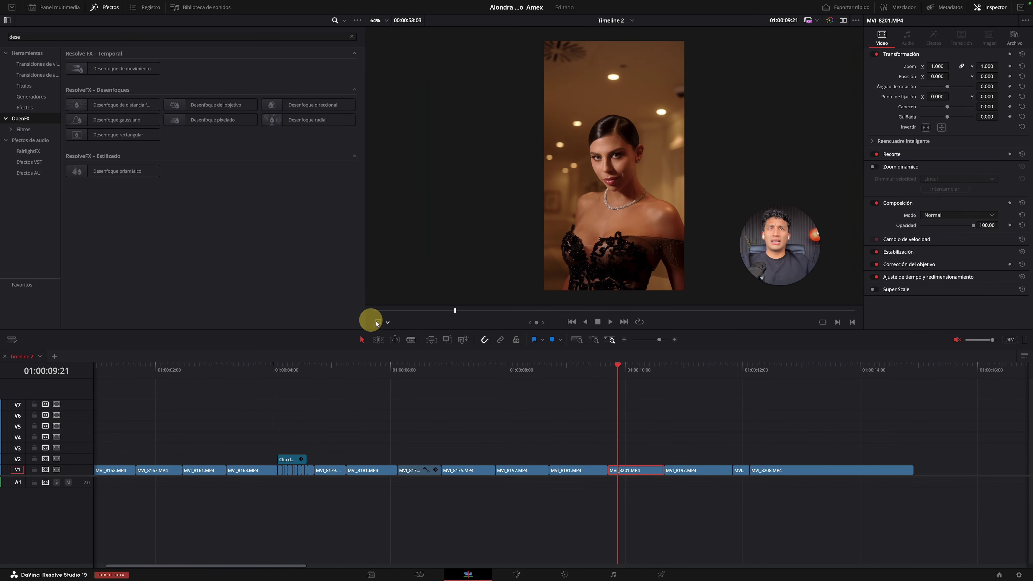
left_click_drag(511, 298, 549, 285)
left_click_drag(936, 66, 937, 64)
key("space")
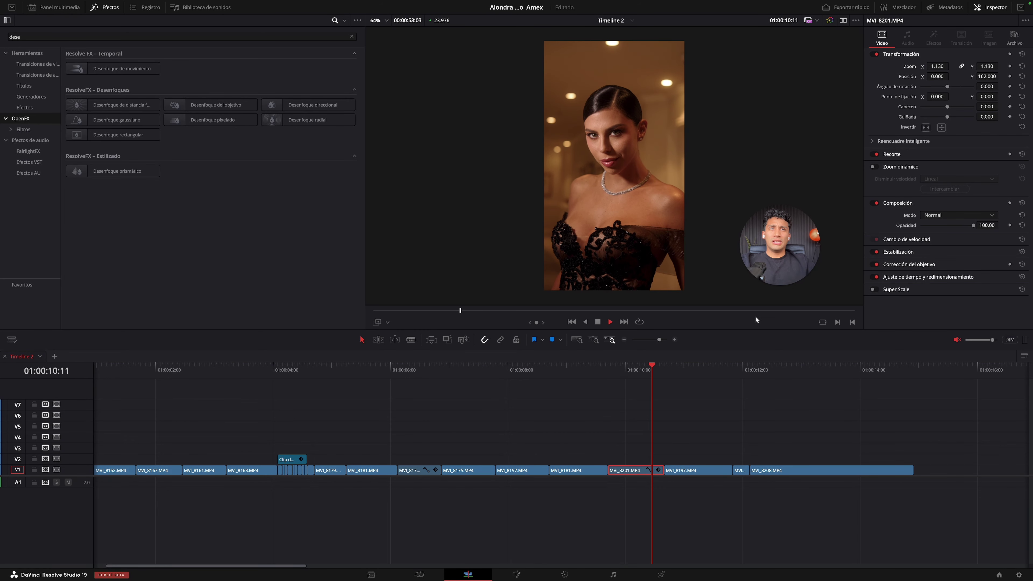
left_click(615, 369)
key("space")
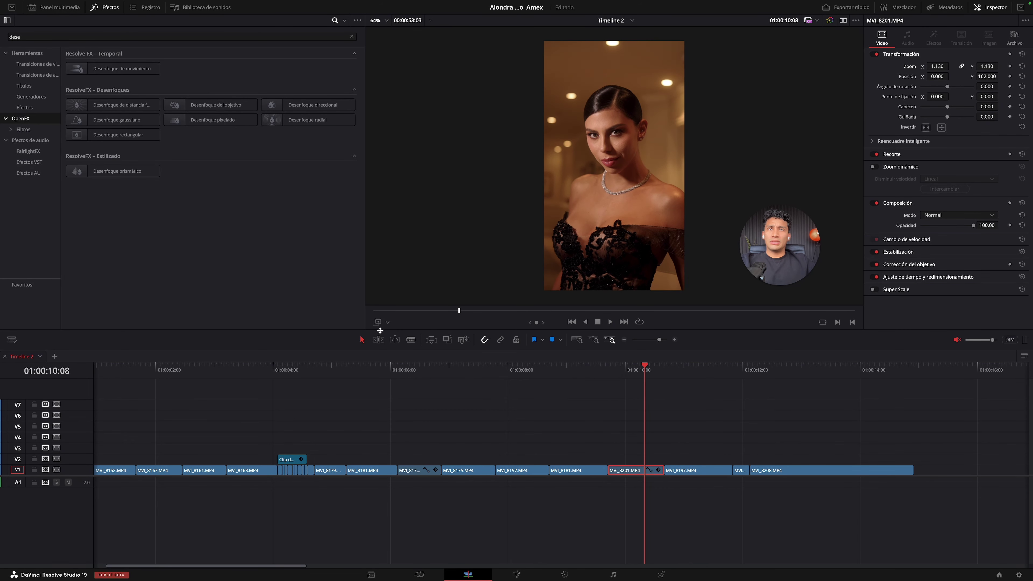
Step: Enable dynamic zoom on MVI_8201, enlarge its inner frame for a subtle movement, and play the clip from its start
left_click(873, 167)
left_click(378, 321)
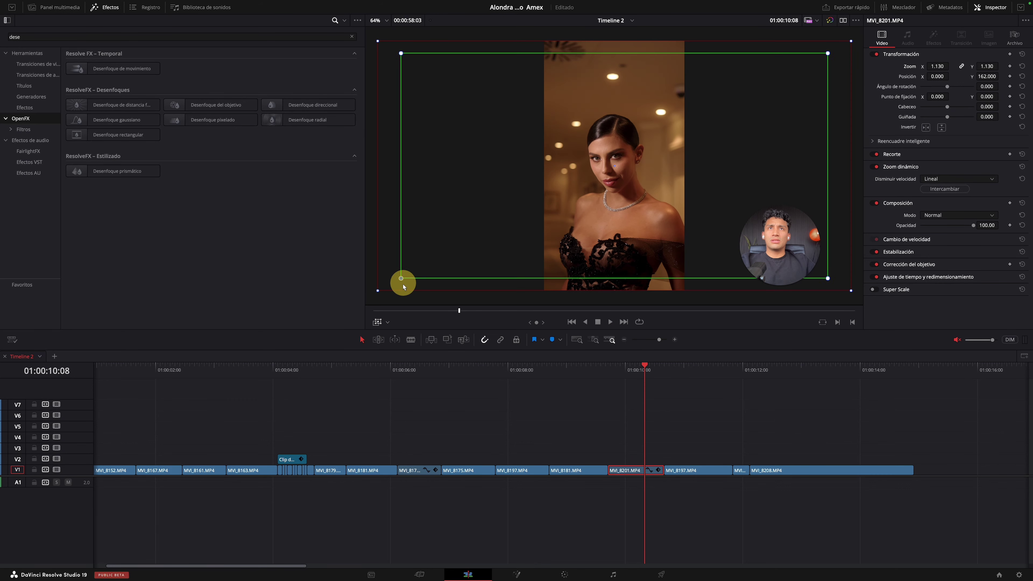
left_click(402, 282)
key("space")
left_click(617, 370)
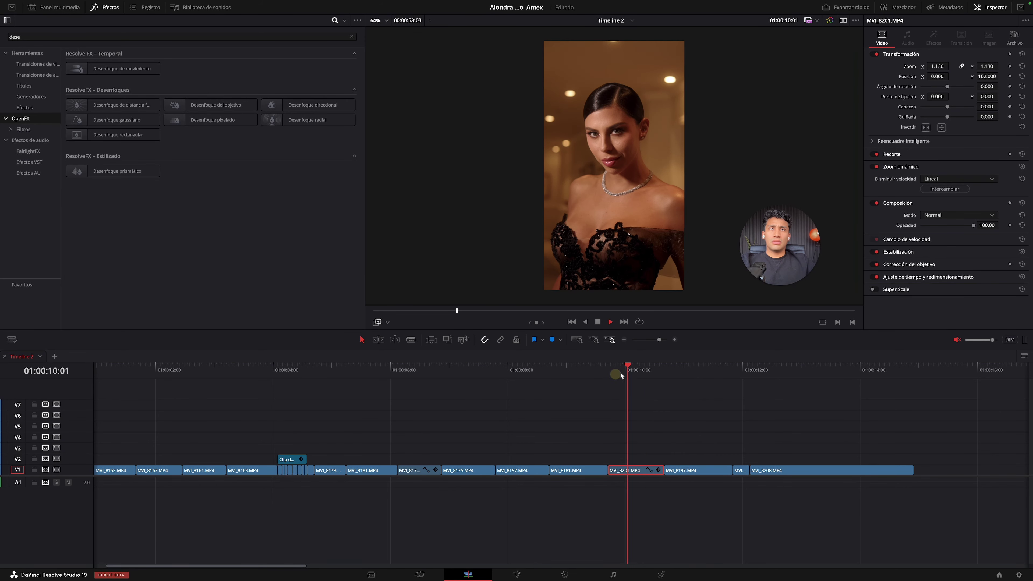
left_click(617, 371)
key("space")
Step: Swap MVI_8201's dynamic zoom start and end frames so it zooms in, and replay the clip
key("space")
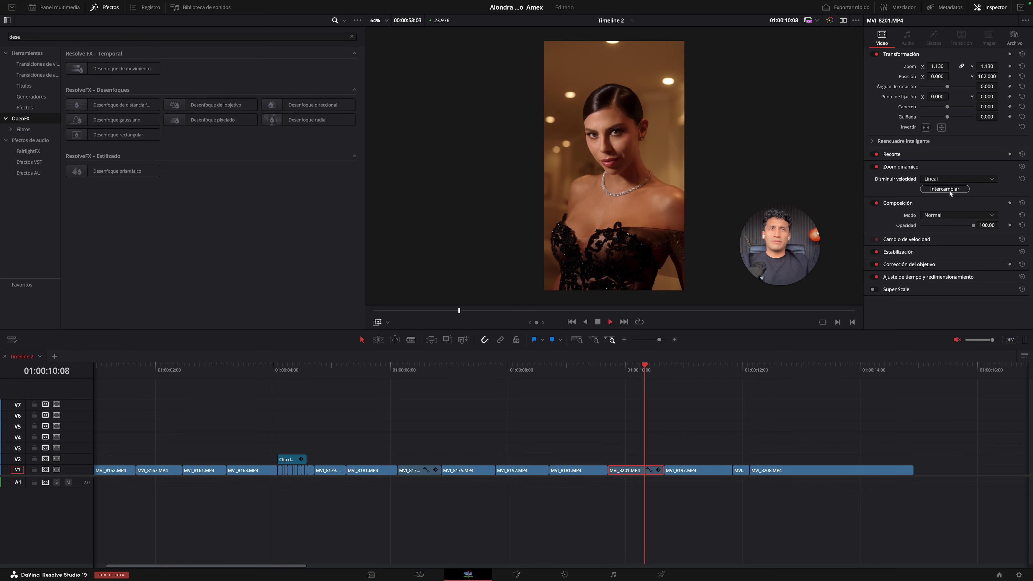
key("space")
left_click(616, 374)
key("space")
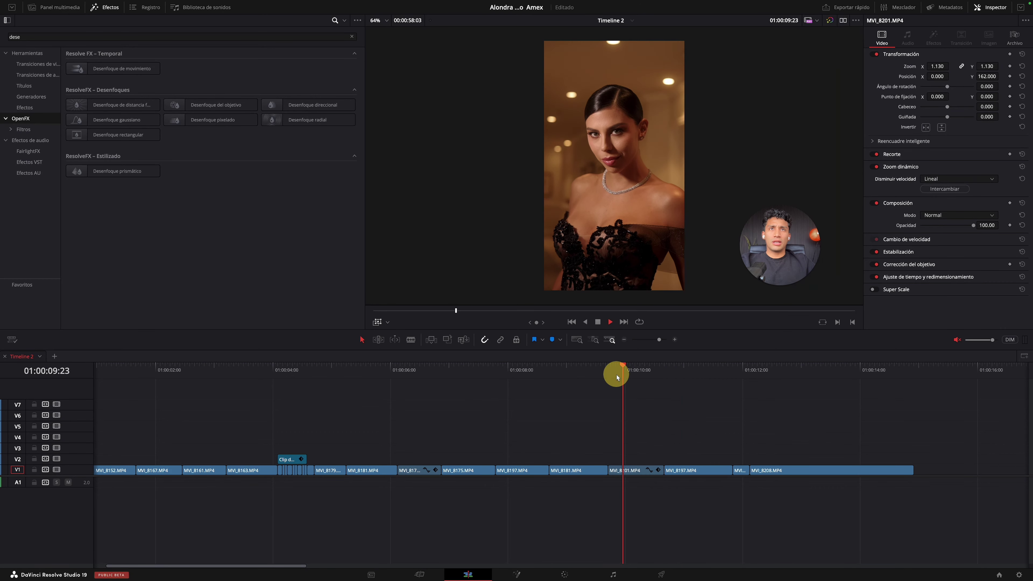
left_click(615, 374)
key("space")
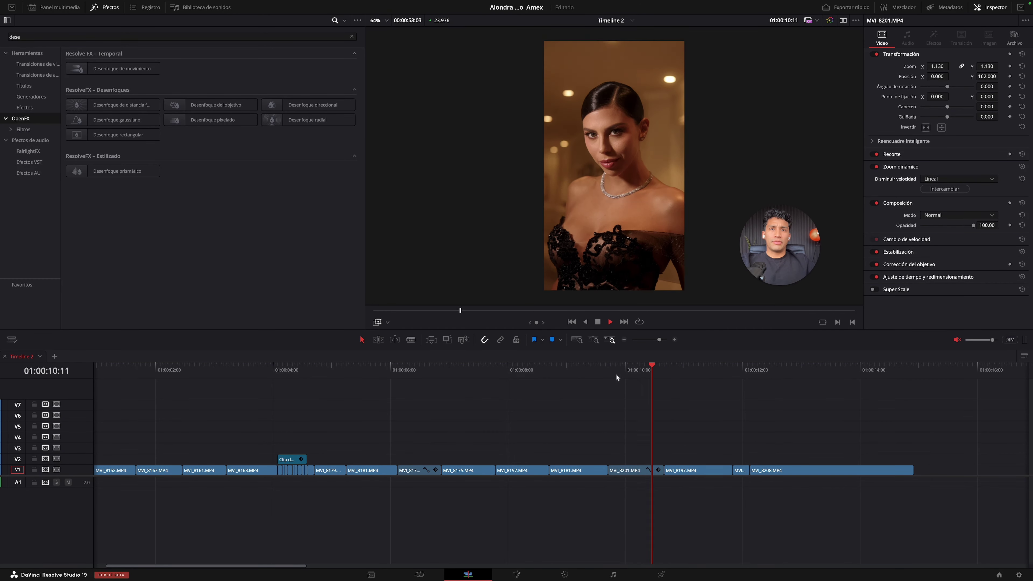
Step: Enable dynamic zoom on the second MVI_8197 clip, enlarge its inner frame, and play it
left_click(670, 369)
left_click(669, 368)
key("space")
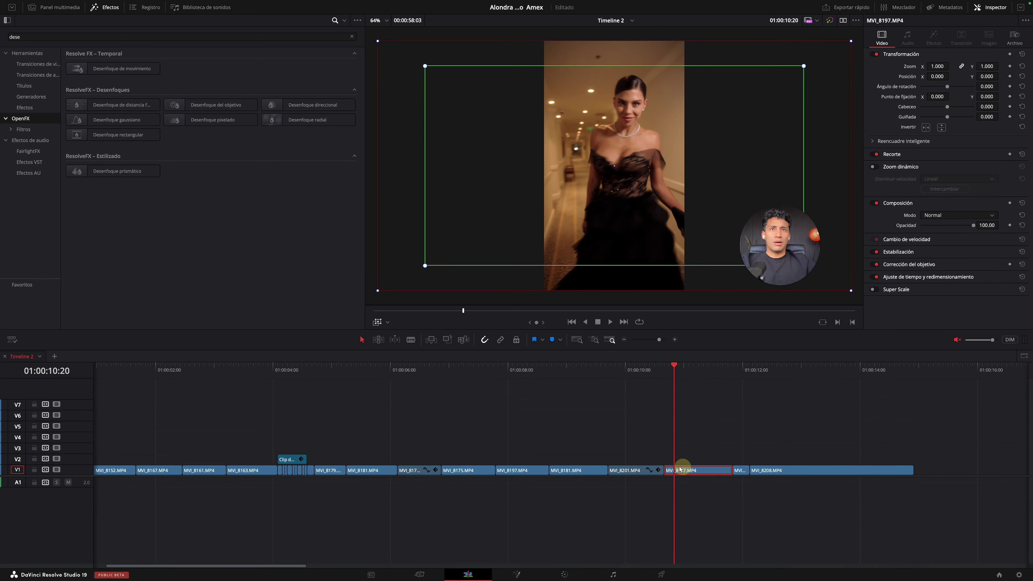
left_click(404, 288)
key("space")
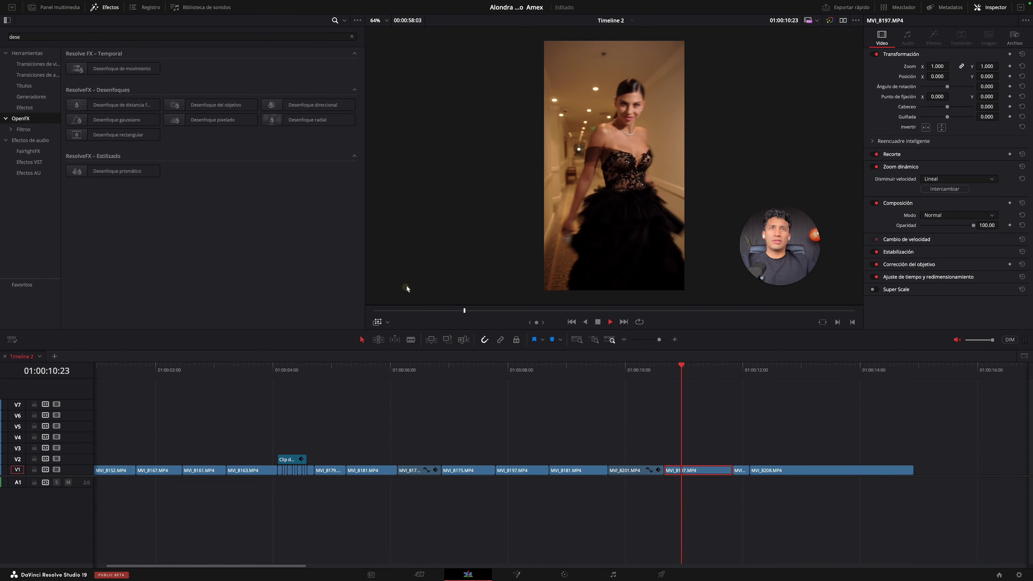
Step: Swap the second MVI_8197 clip's dynamic zoom frames, enlarge the inner frame further, and play through to MVI_8208
left_click(657, 369)
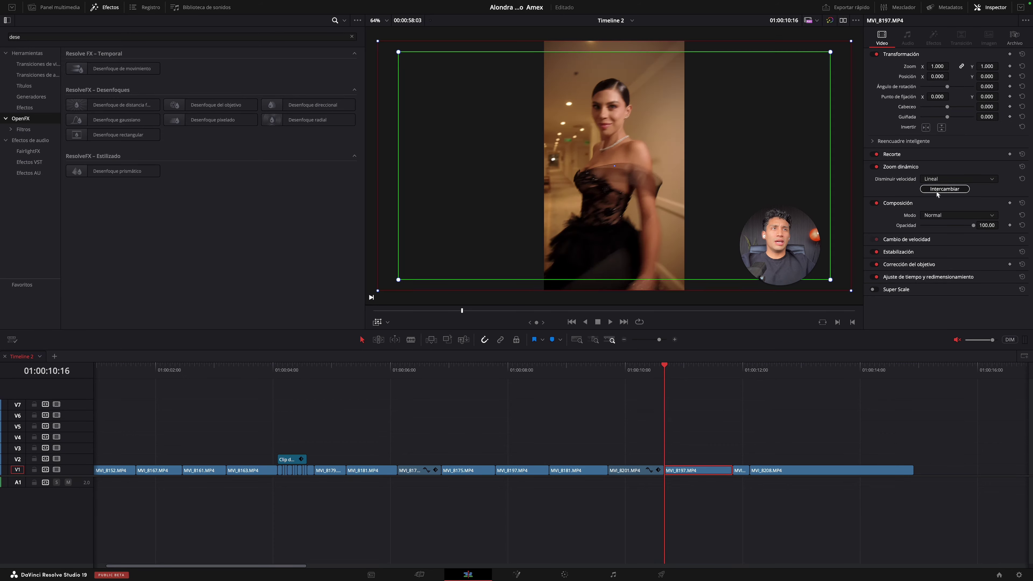
left_click(666, 367)
left_click(659, 367)
left_click(392, 284)
key("space")
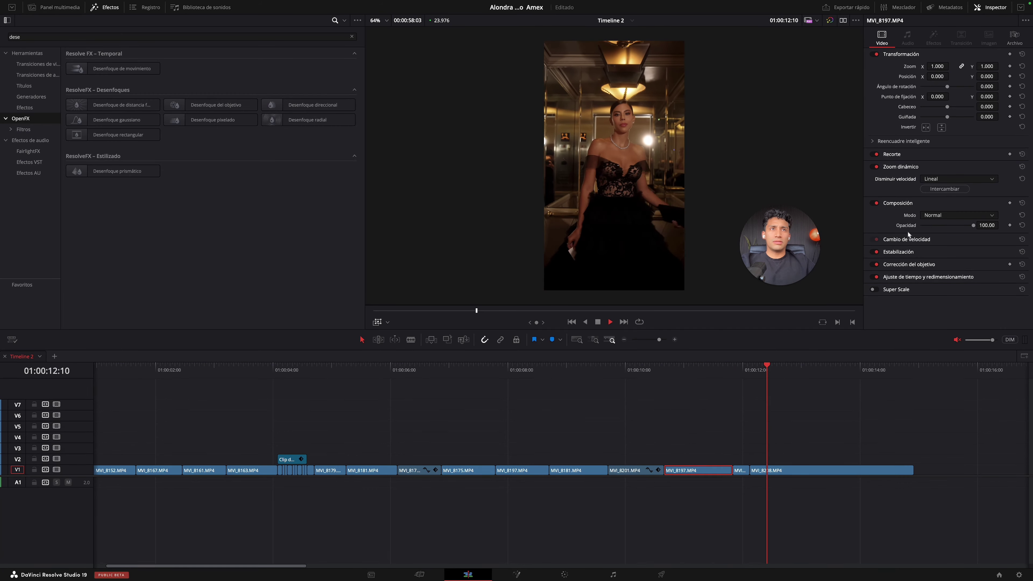
Step: Review the cut after the second MVI_8197 clip, and play the edit from the timeline's beginning
left_click(735, 369)
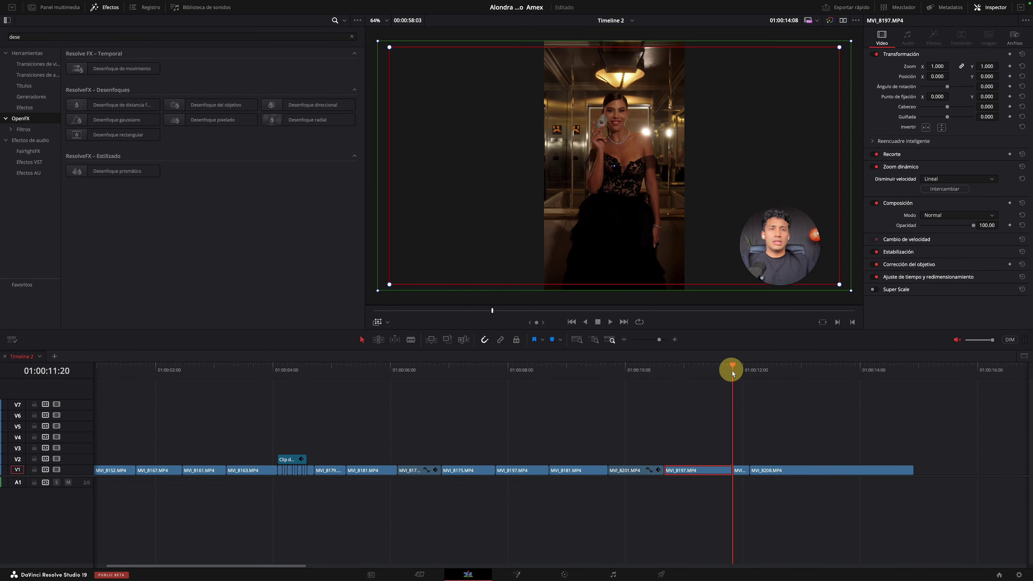
left_click(733, 369)
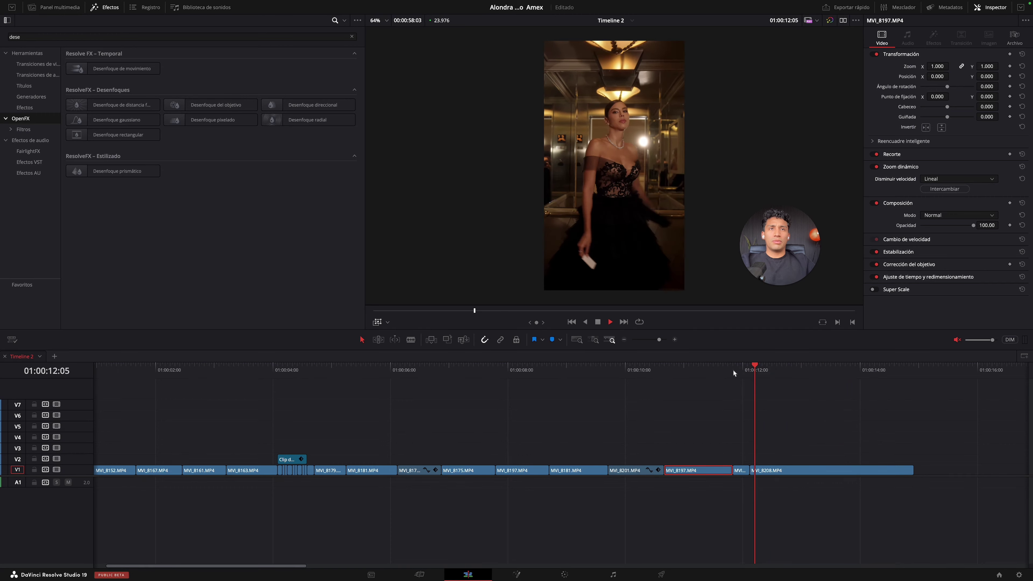
left_click_drag(735, 368, 1, 371)
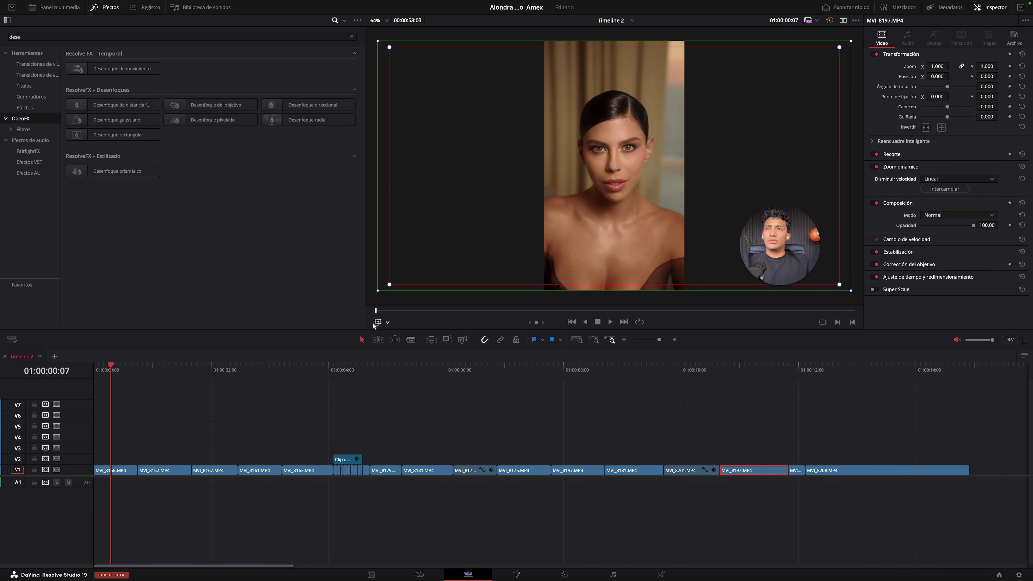
left_click(60, 379)
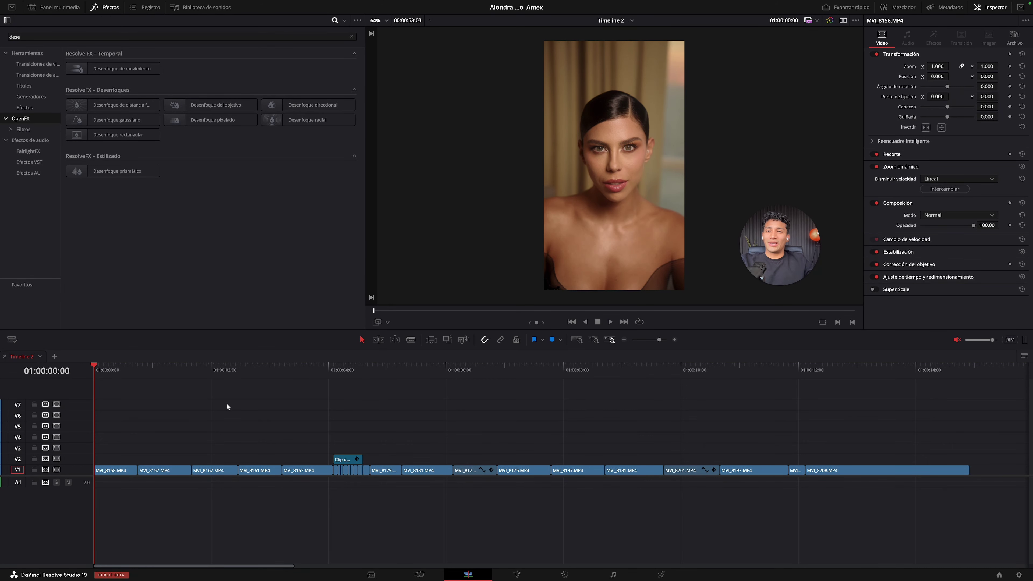
key("space")
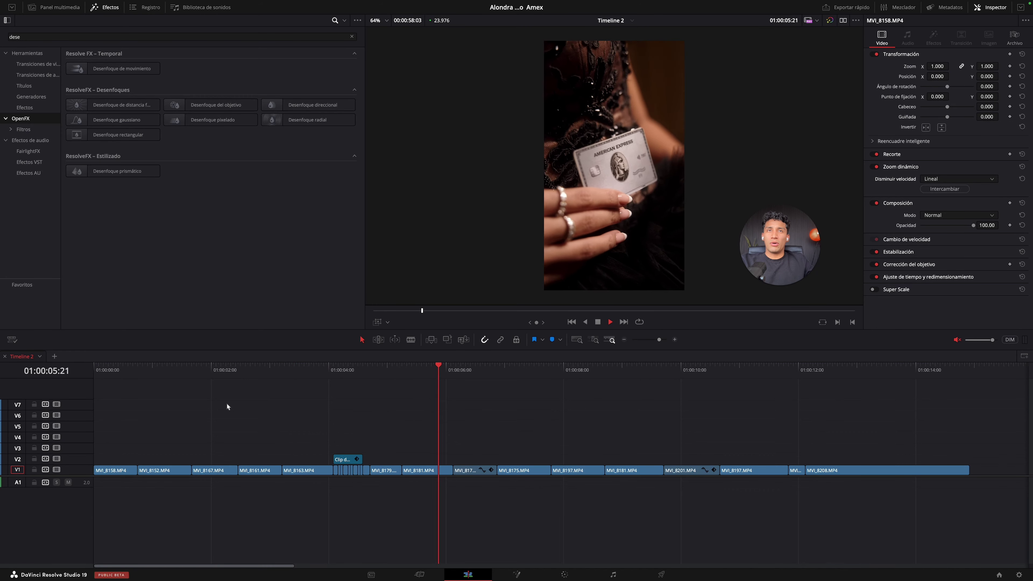
Step: Reframe MVI_8179 with a zoom of 1.090 and a vertical position of 127, play it, and return to the timeline's beginning
left_click(370, 366)
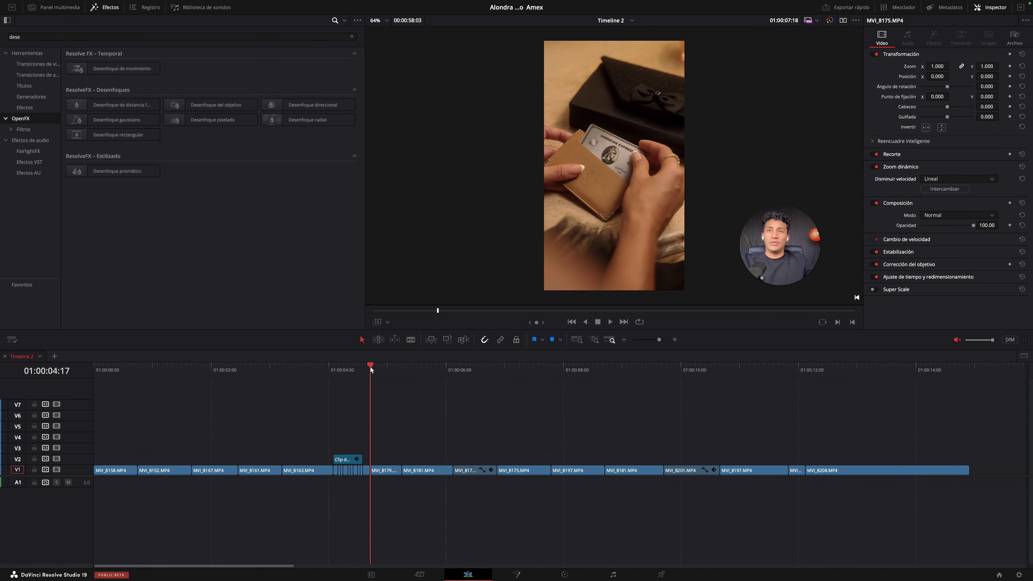
left_click(387, 472)
left_click_drag(1001, 77, 1007, 76)
left_click(512, 293)
mouse_move(940, 66)
left_mouse_down()
mouse_move(950, 65)
mouse_move(942, 65)
left_mouse_up()
key("space")
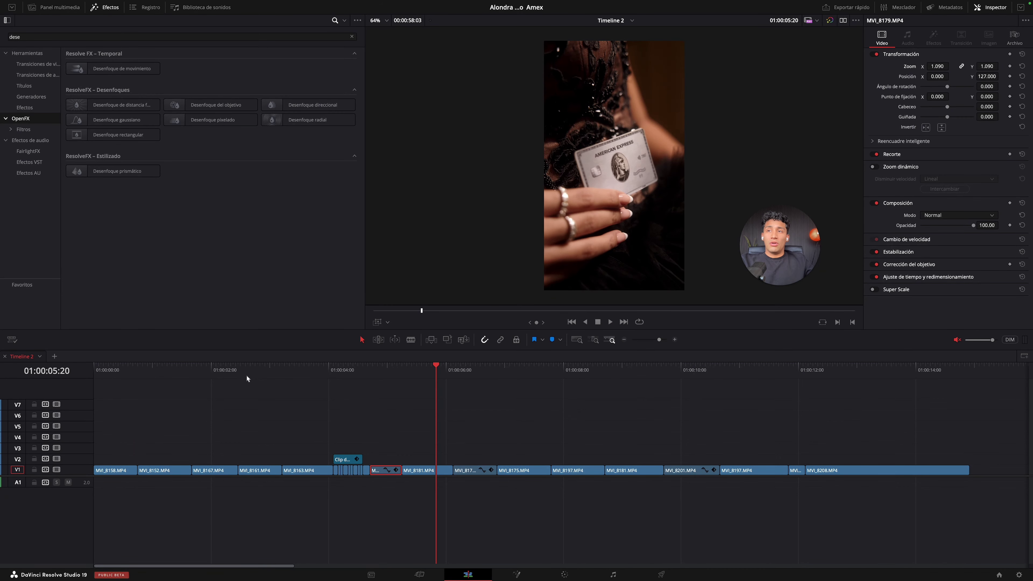
key("Home")
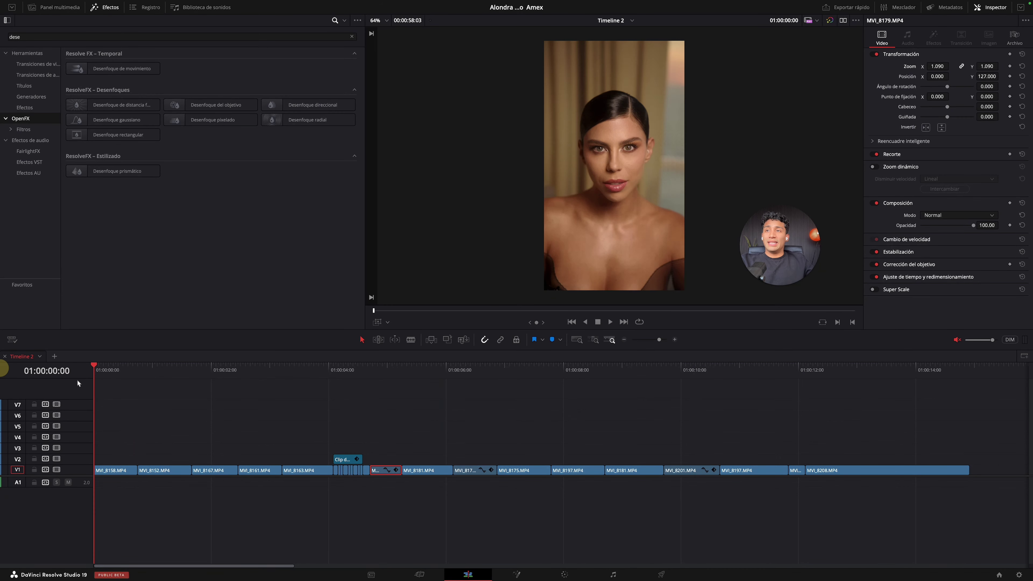
left_click(219, 401)
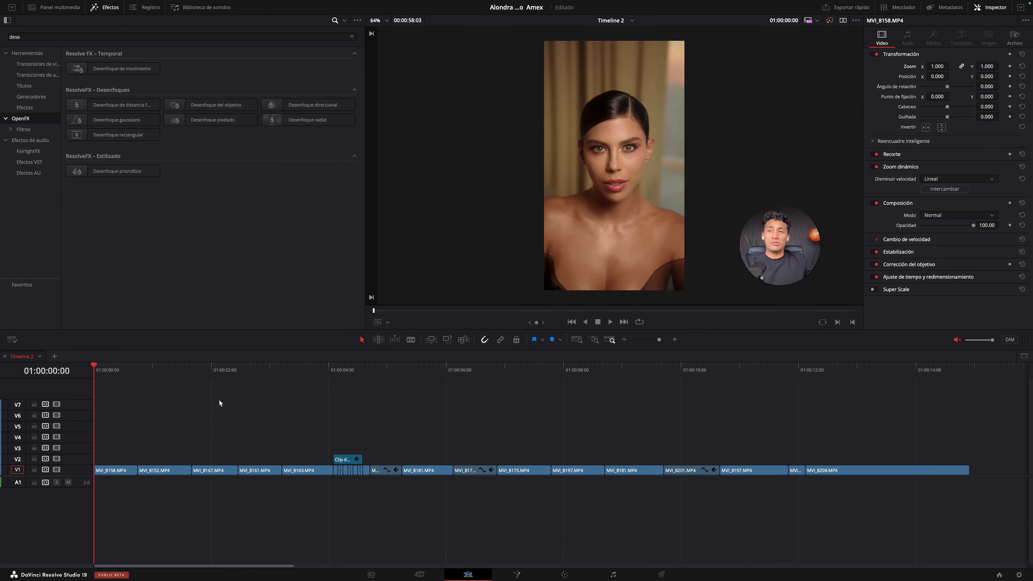